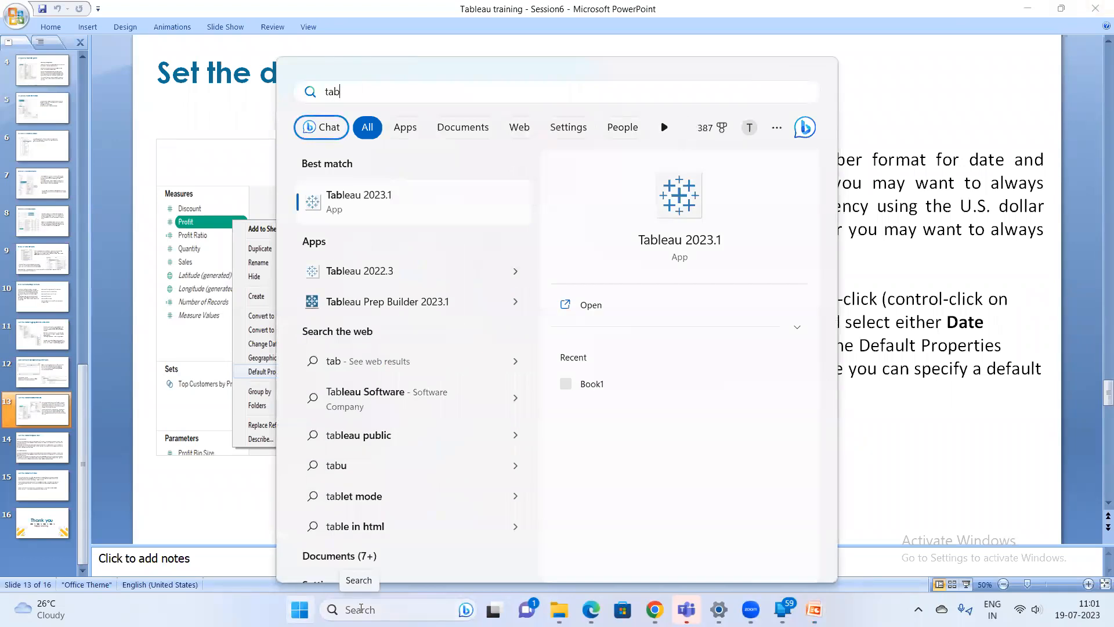
Launch Tableau 2023.1 and maximize its window
key("Return")
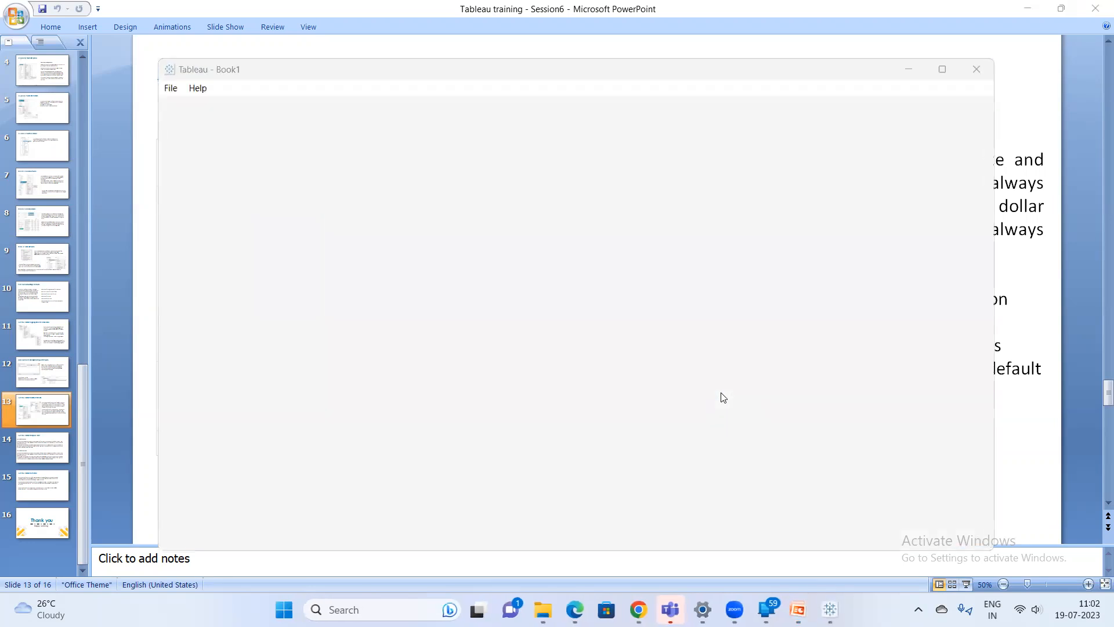
left_click(737, 182)
left_click(942, 69)
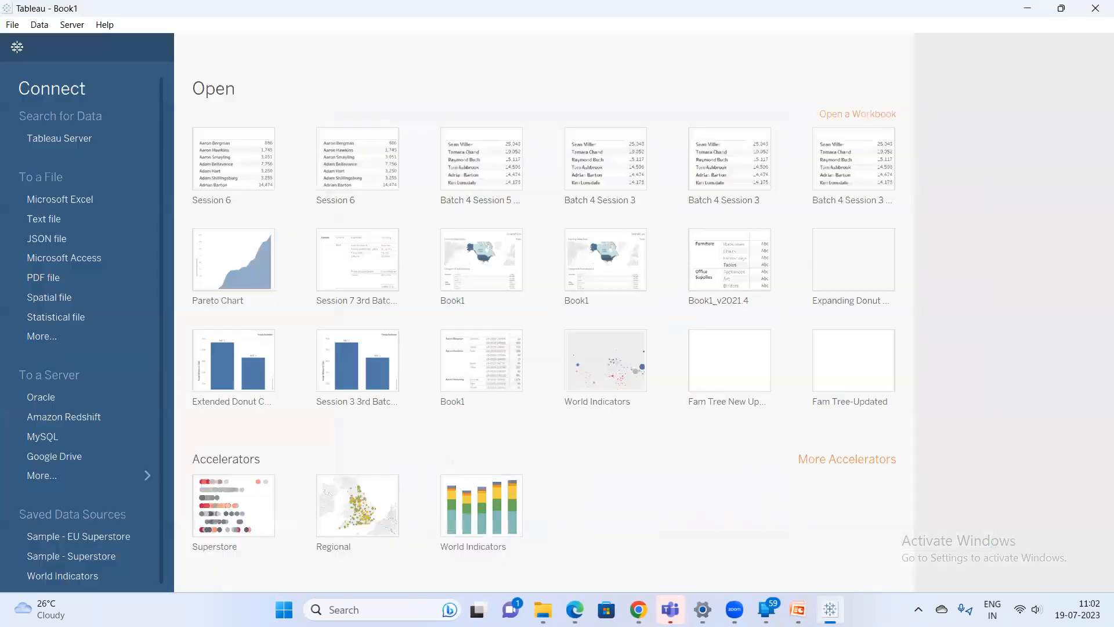
Switch to the Meet call, admit the waiting participant, and minimize the browser
mouse_move(638, 609)
left_click(587, 552)
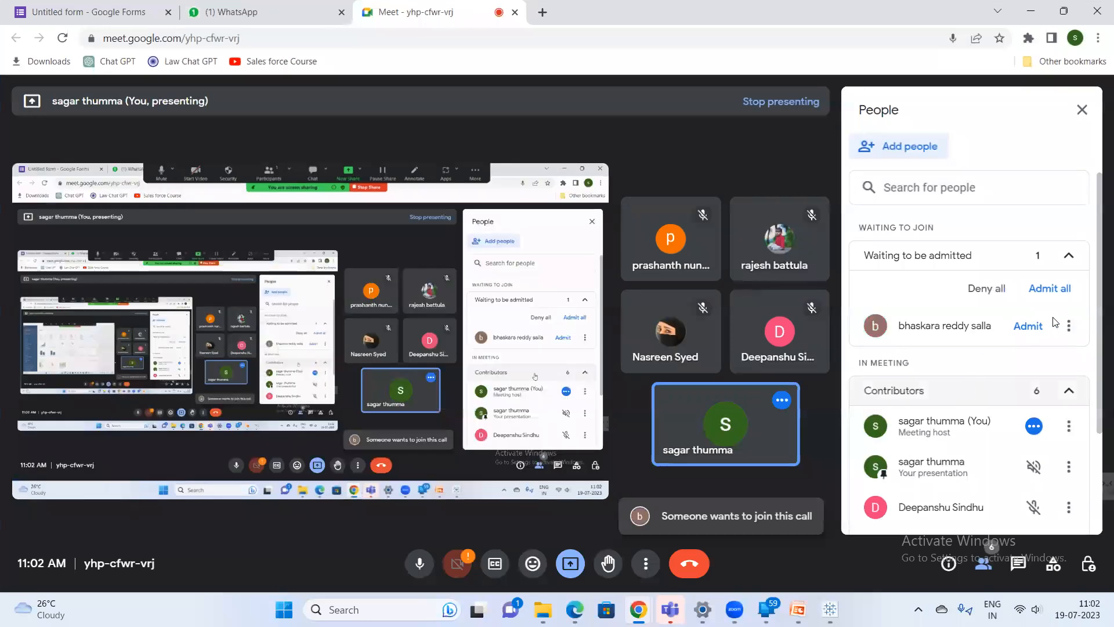
left_click(1028, 326)
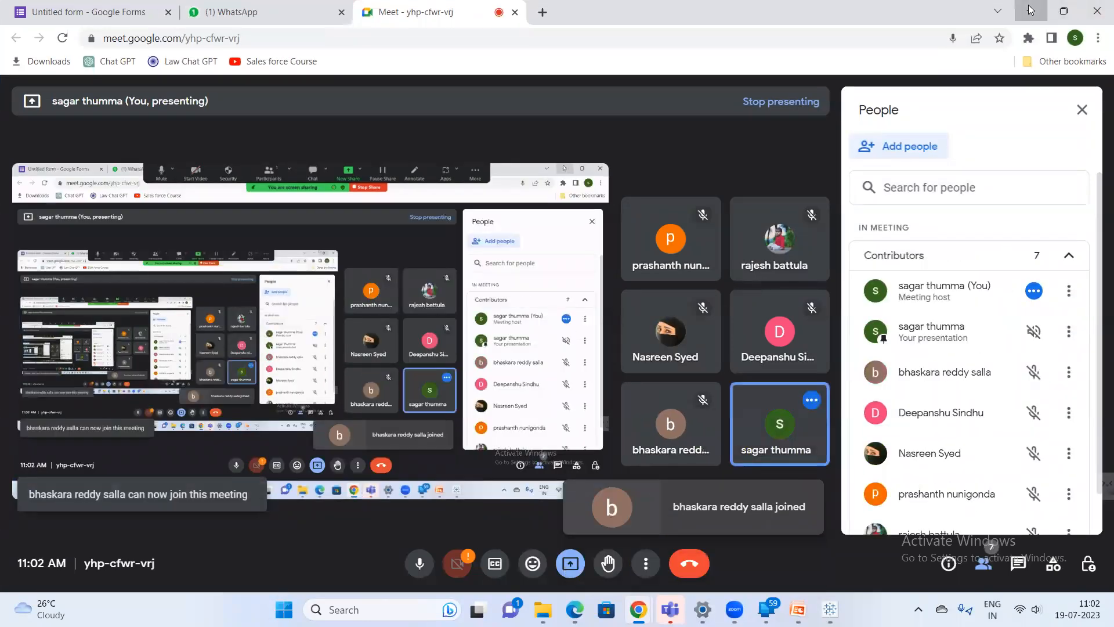
left_click(1027, 10)
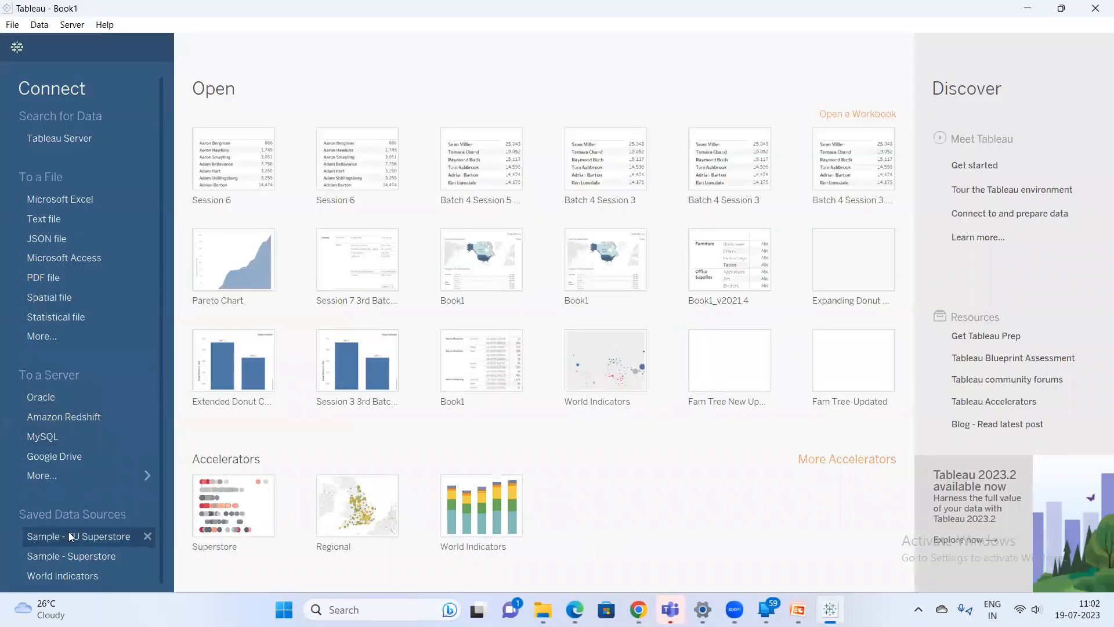
Open the Sample - Superstore saved data source in a new worksheet
left_click(88, 556)
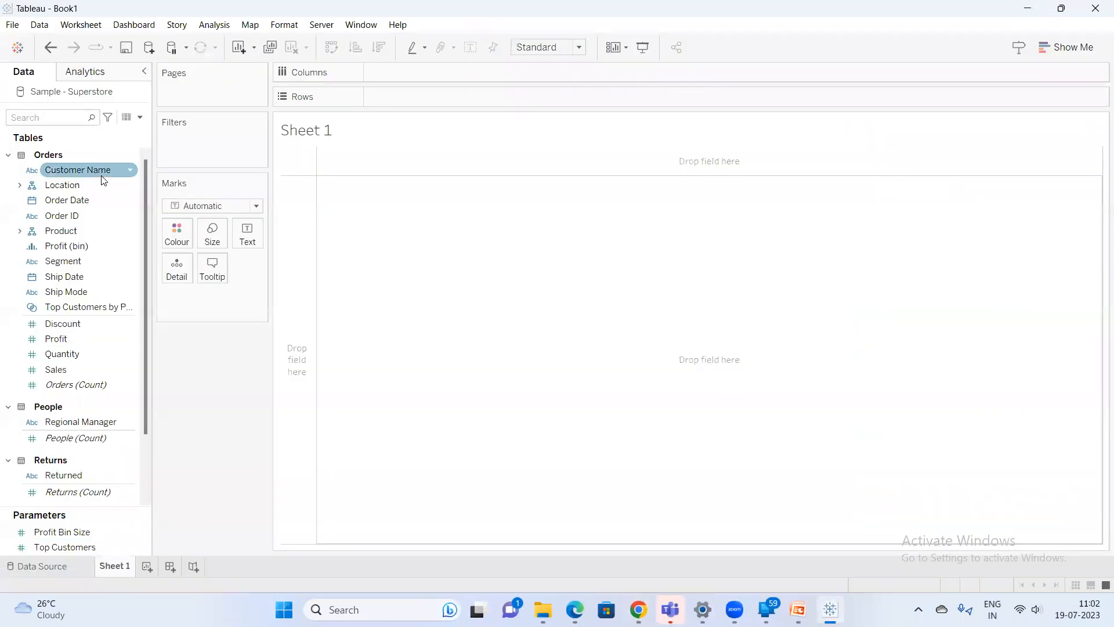
left_click(639, 609)
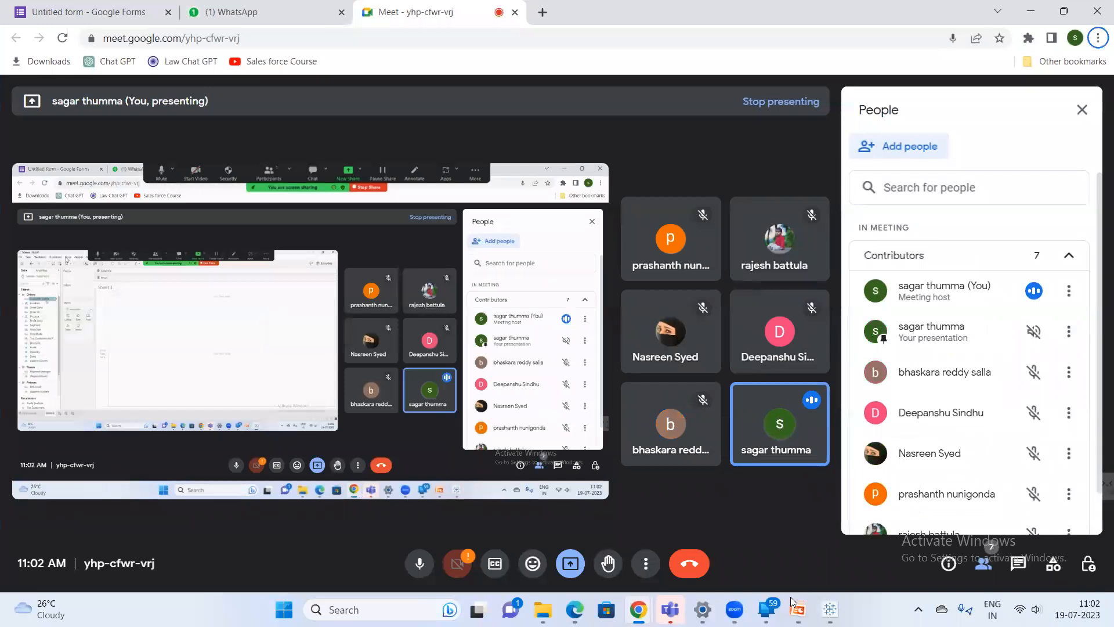
key("alt+Tab")
Collapse the Orders, Returns and People tables in the Data pane
left_click(139, 117)
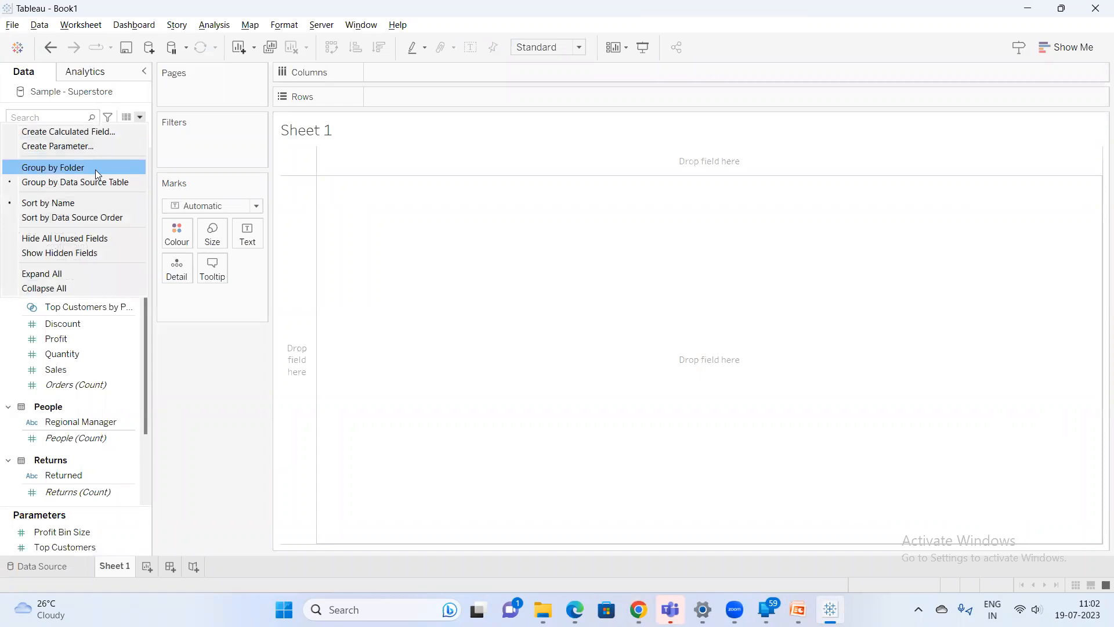
left_click(235, 377)
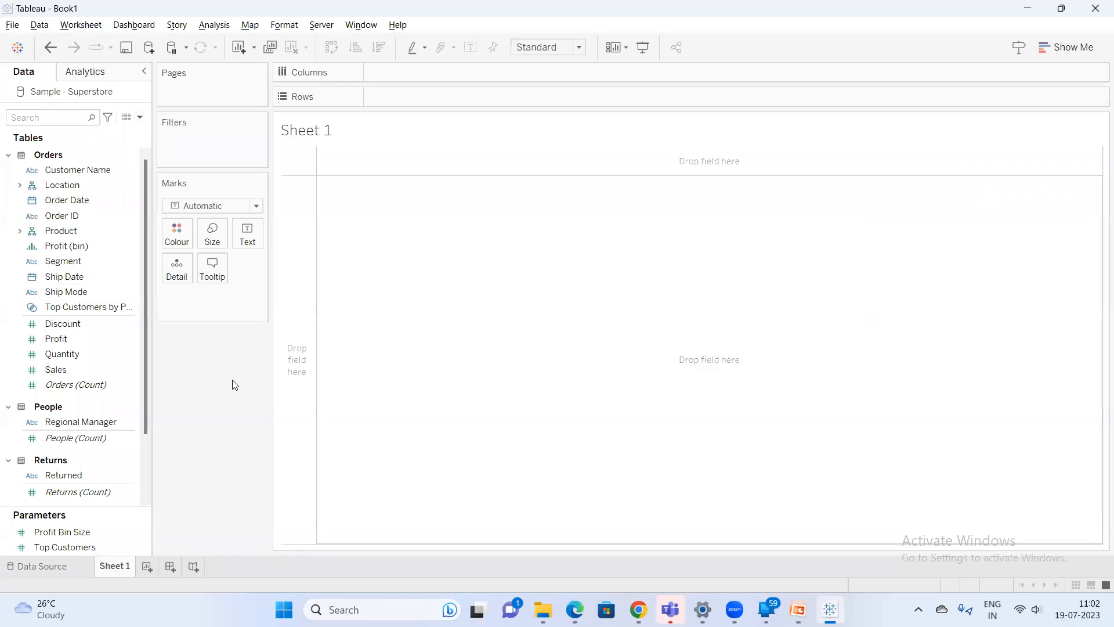
left_click(8, 155)
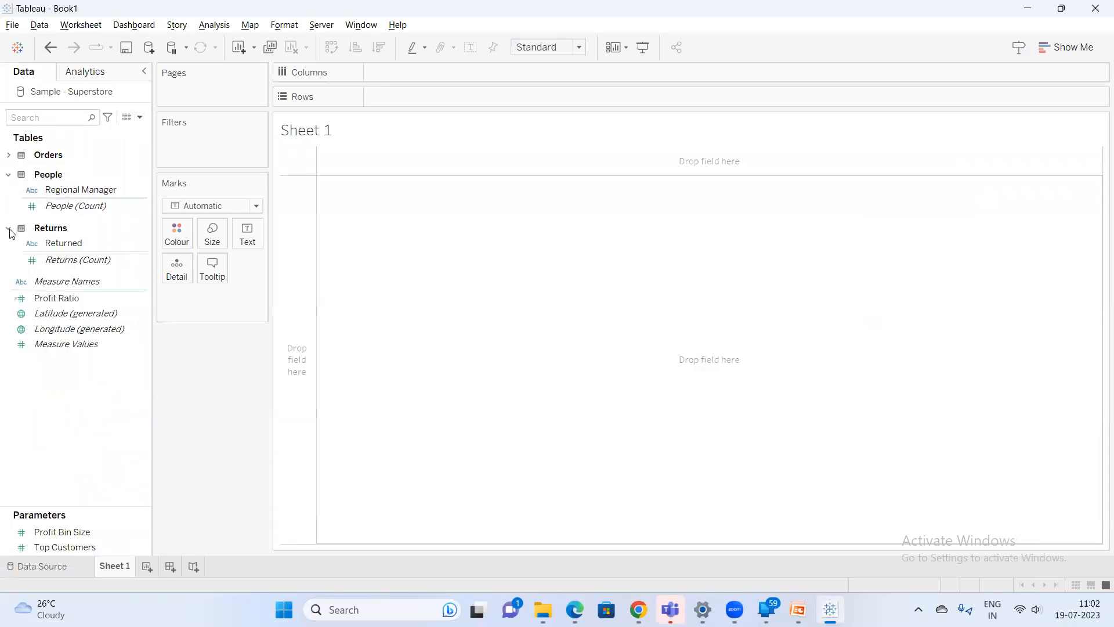
left_click(8, 228)
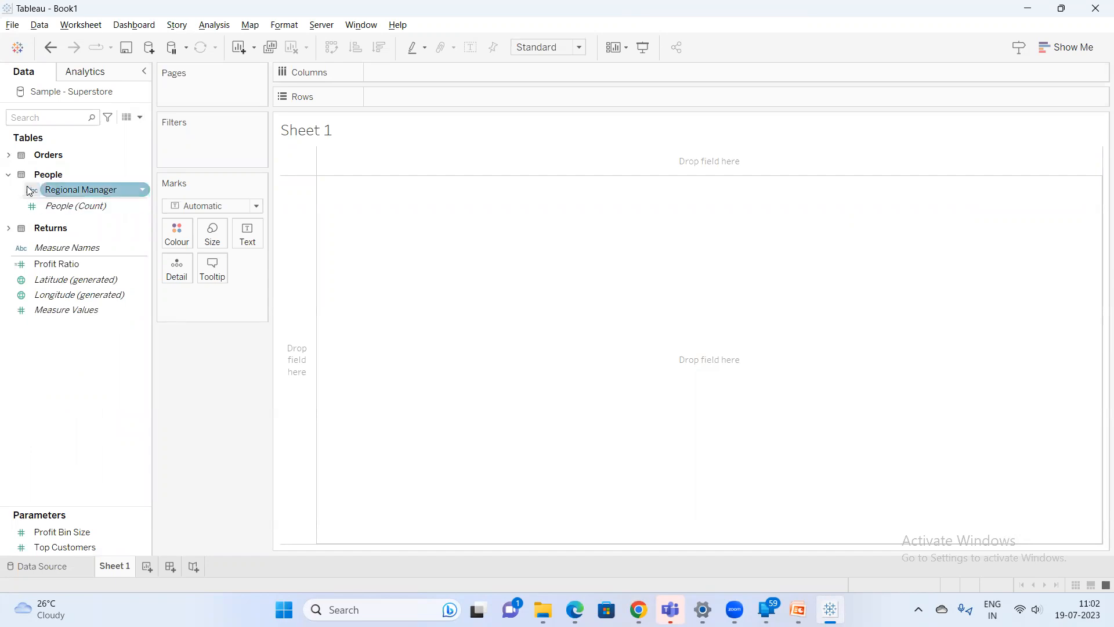
left_click(9, 175)
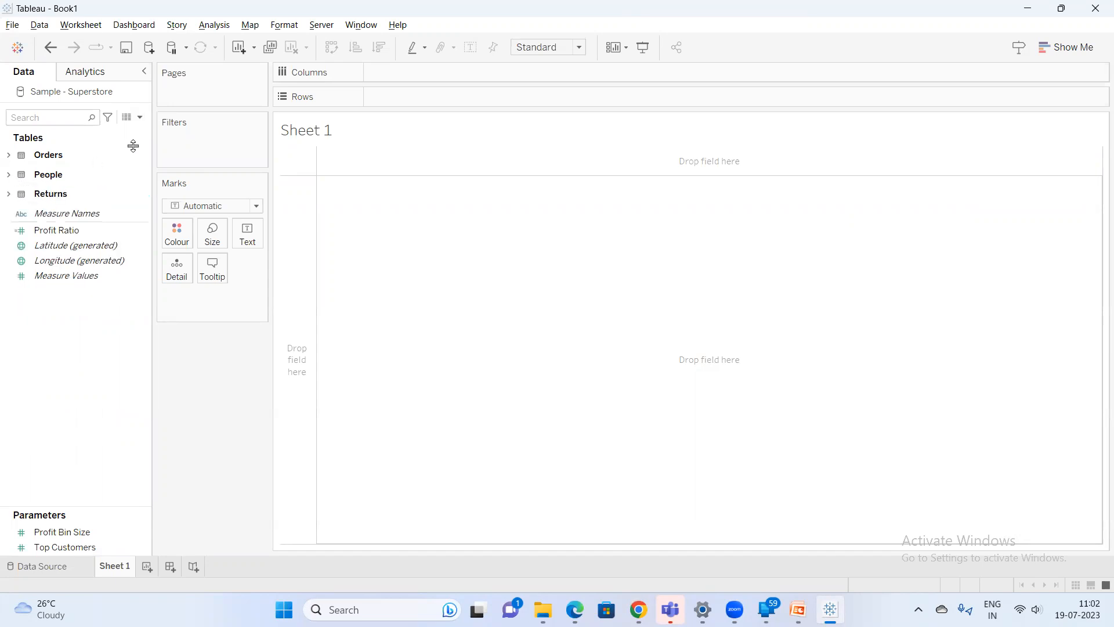
Group the Data pane fields by folder, select Ship Date, and widen the Data pane
left_click(140, 118)
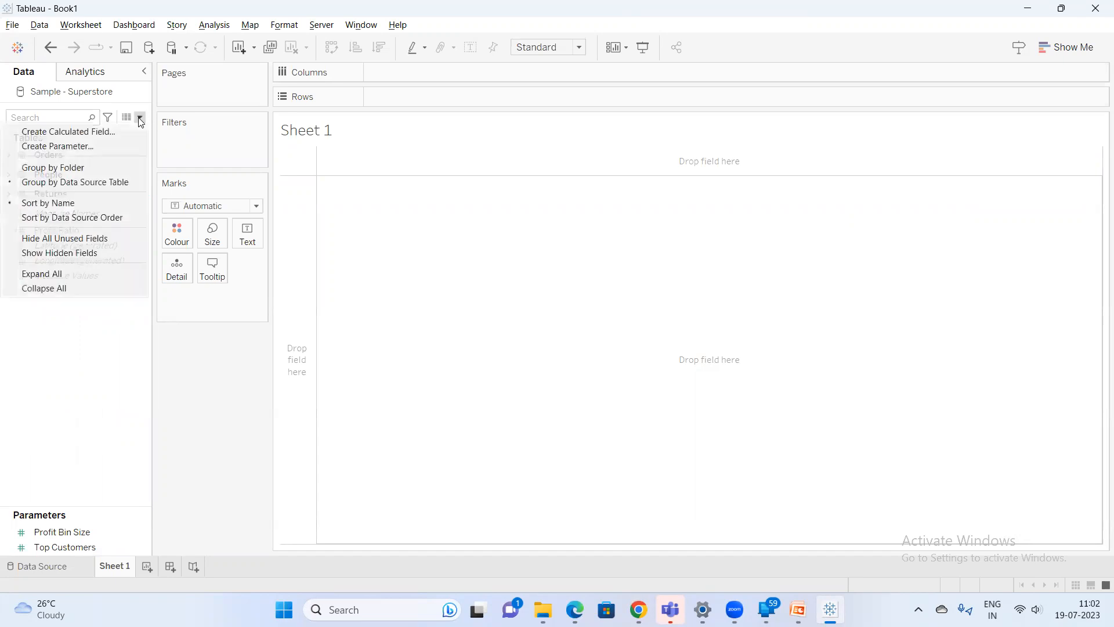
left_click(91, 168)
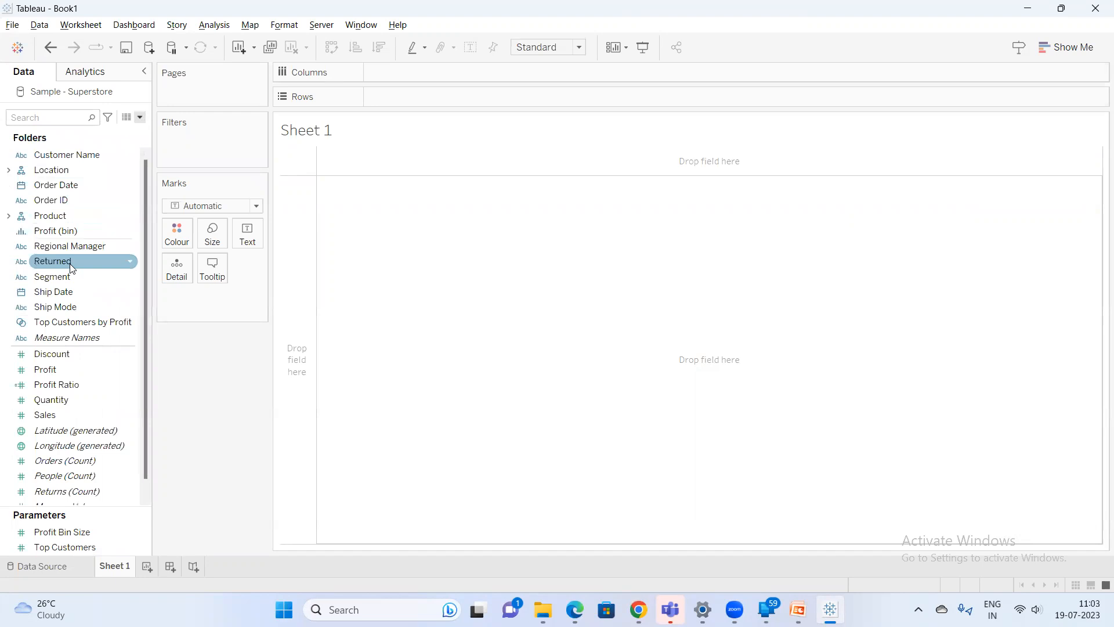
left_click(66, 295)
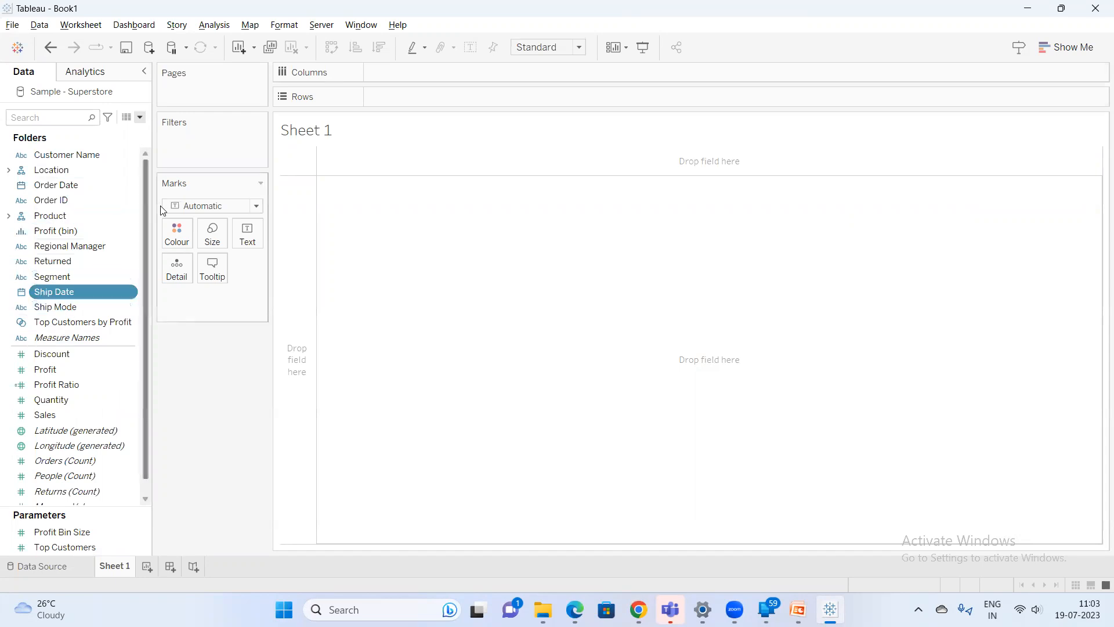
left_click_drag(154, 213, 232, 218)
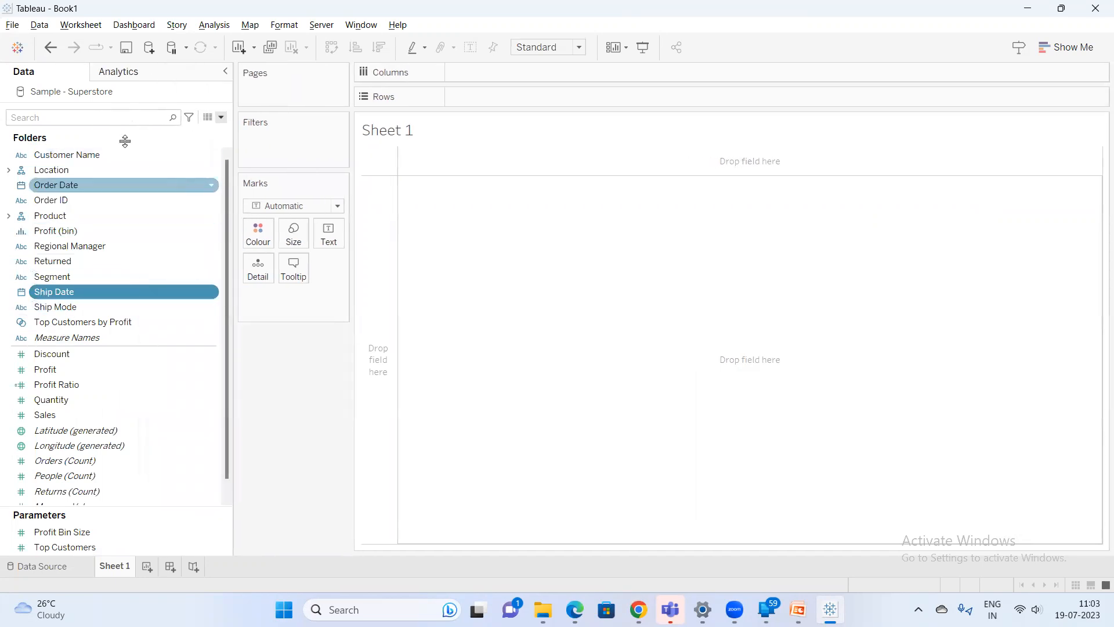
left_click_drag(227, 269, 256, 262)
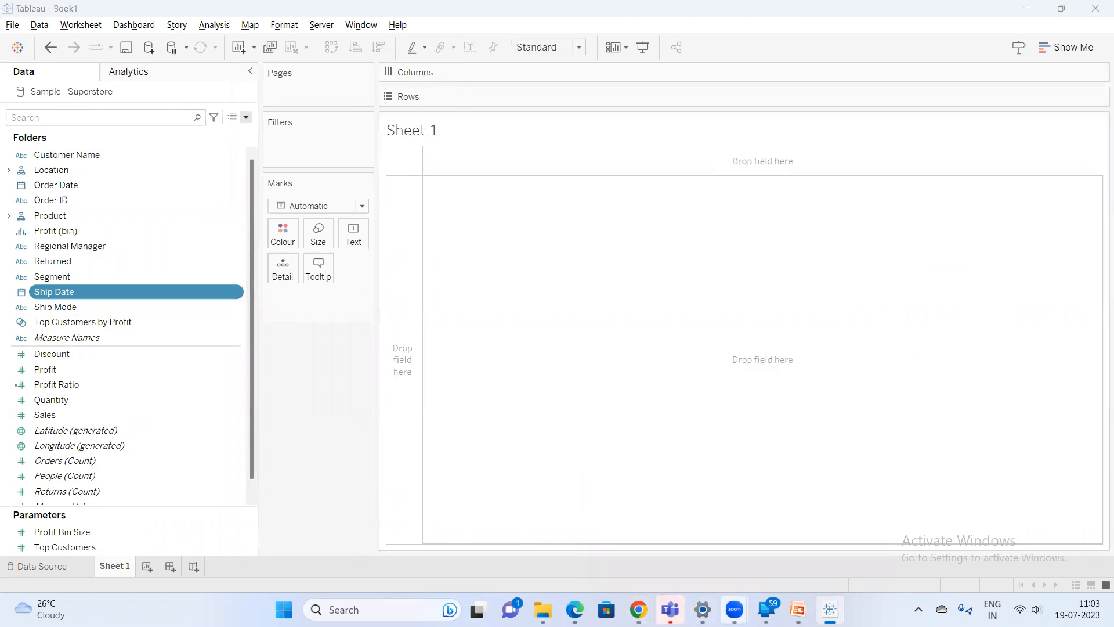
Open Notepad and write the note '100s of columns'
key("super")
type("note")
key("Return")
type("100")
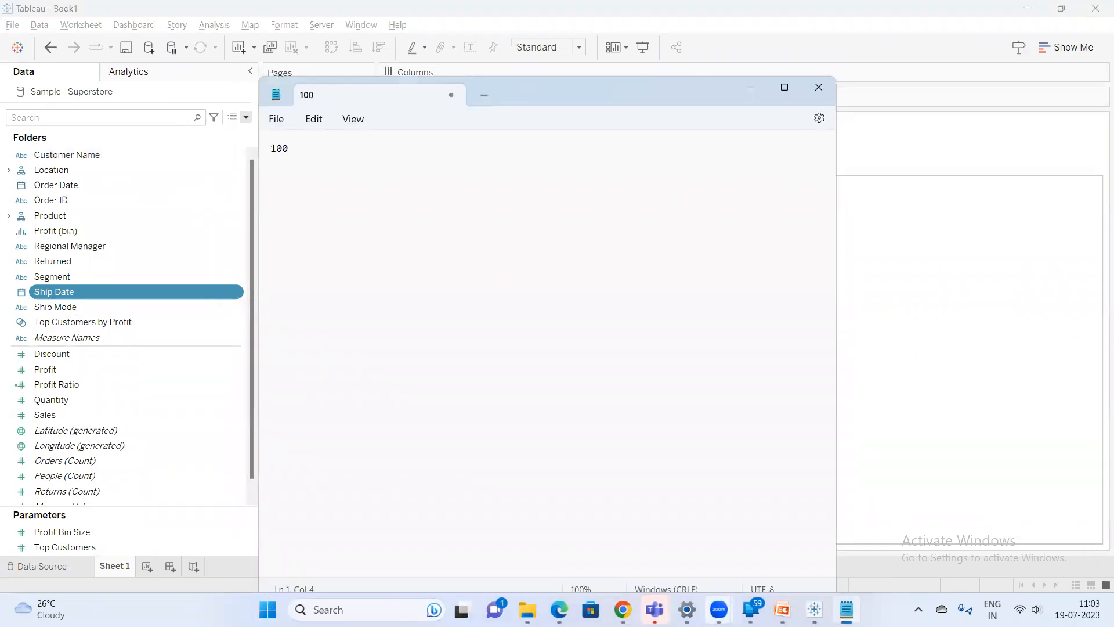
type("s c")
key("BackSpace")
type("of columns")
key("Return")
key("Return")
Add the note 'tableau has 255 columns it will allow' below it
type("tableau has 25")
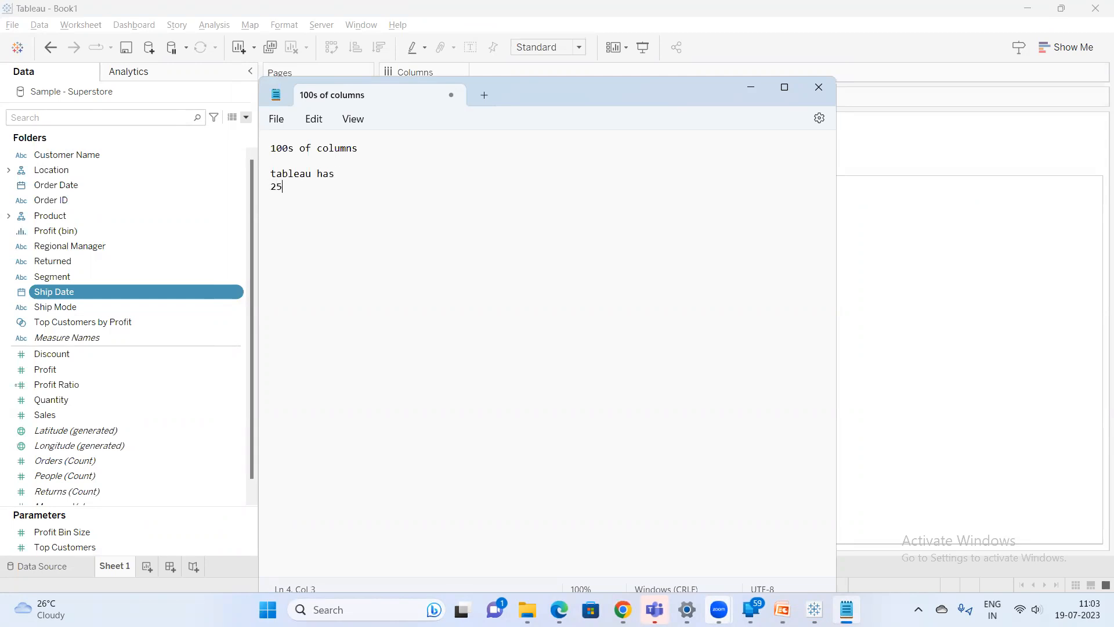
type("5 columns it will allow")
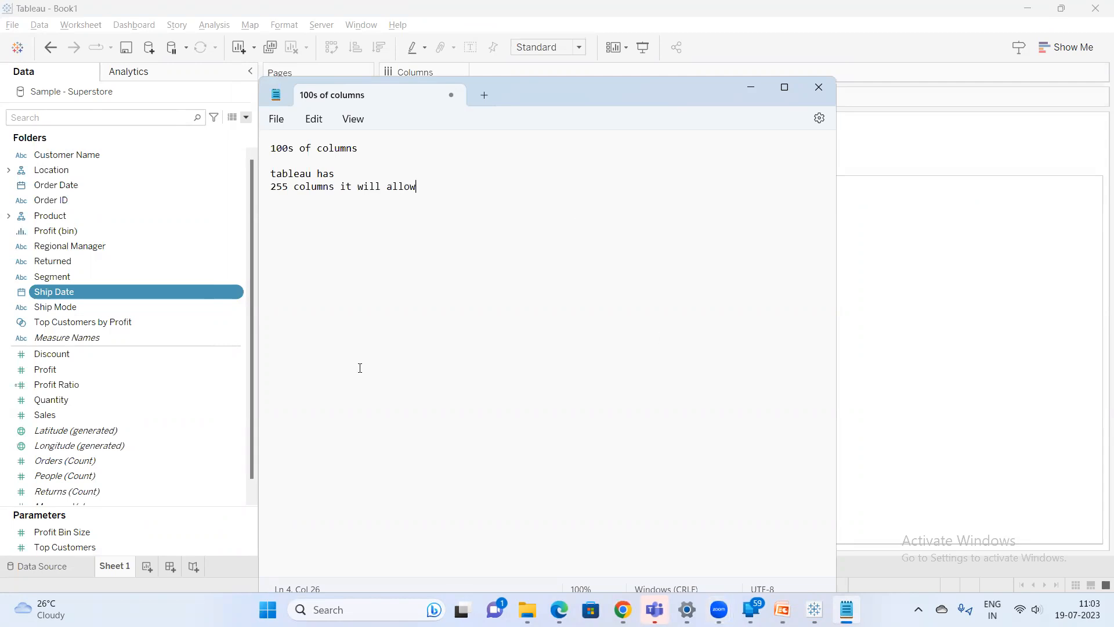
double_click(289, 191)
left_click(461, 210)
Create a folder named 'Ship related info' containing the Ship Date and Ship Mode fields
left_click(851, 209)
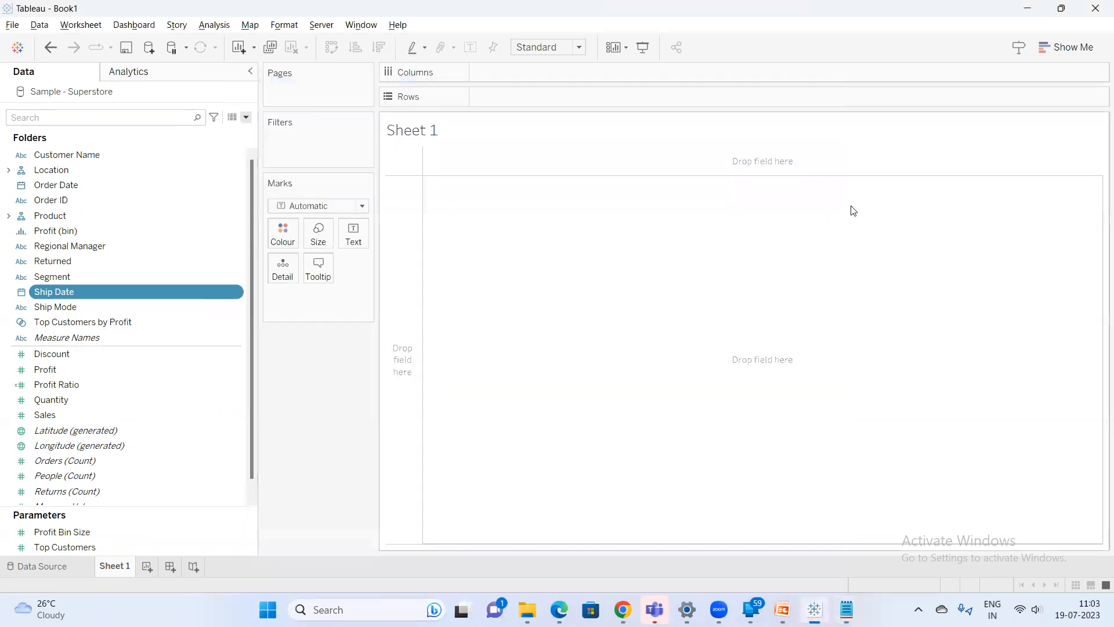
left_click(65, 308, "ctrl")
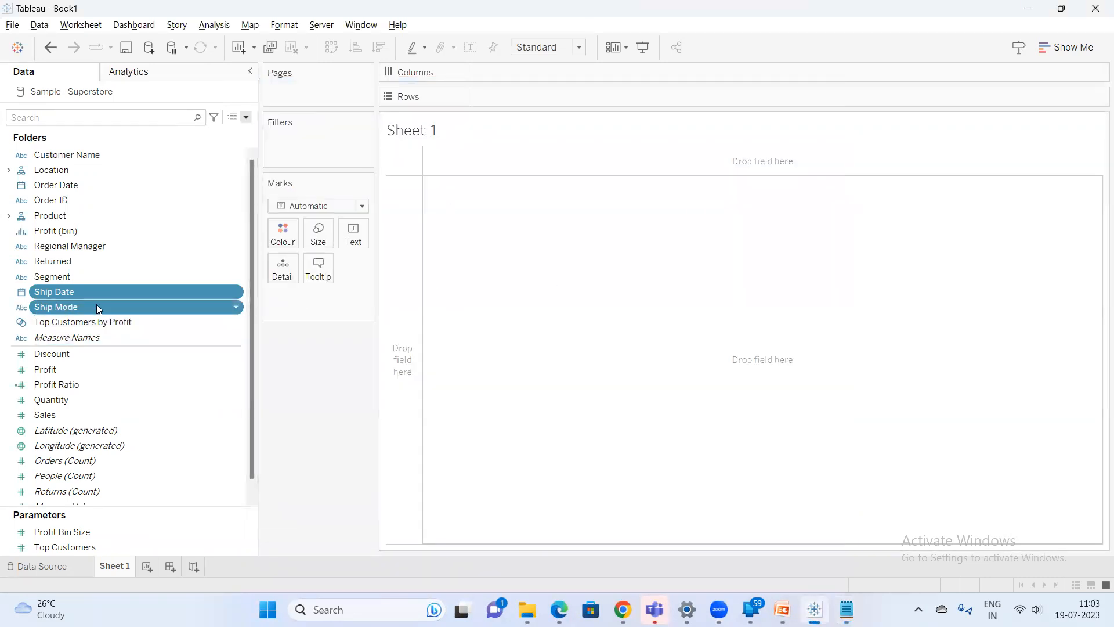
right_click(96, 306)
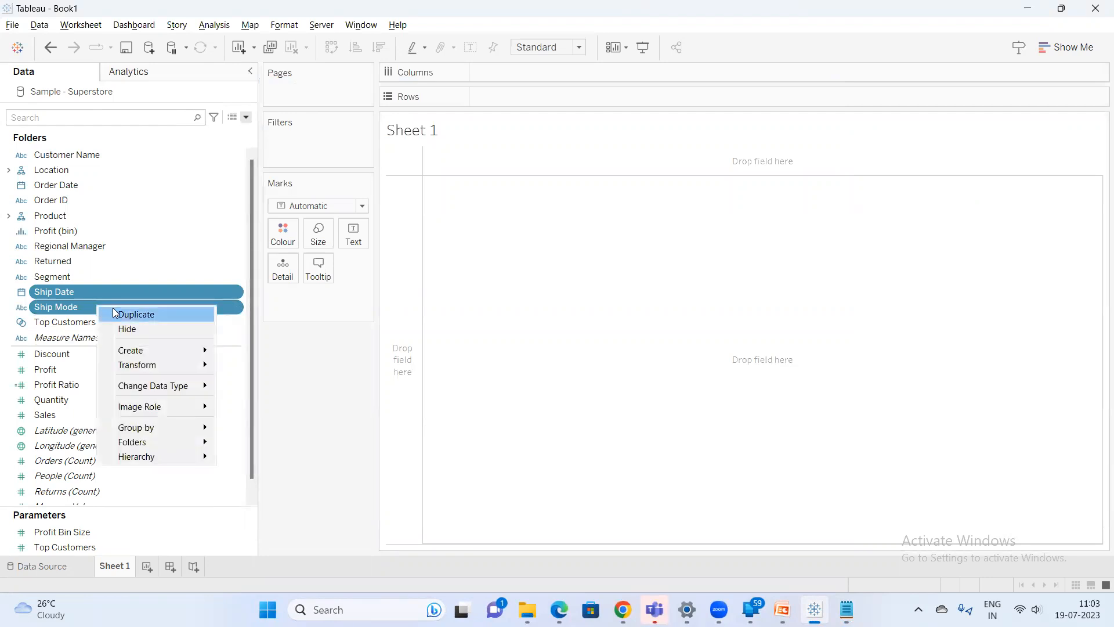
mouse_move(185, 443)
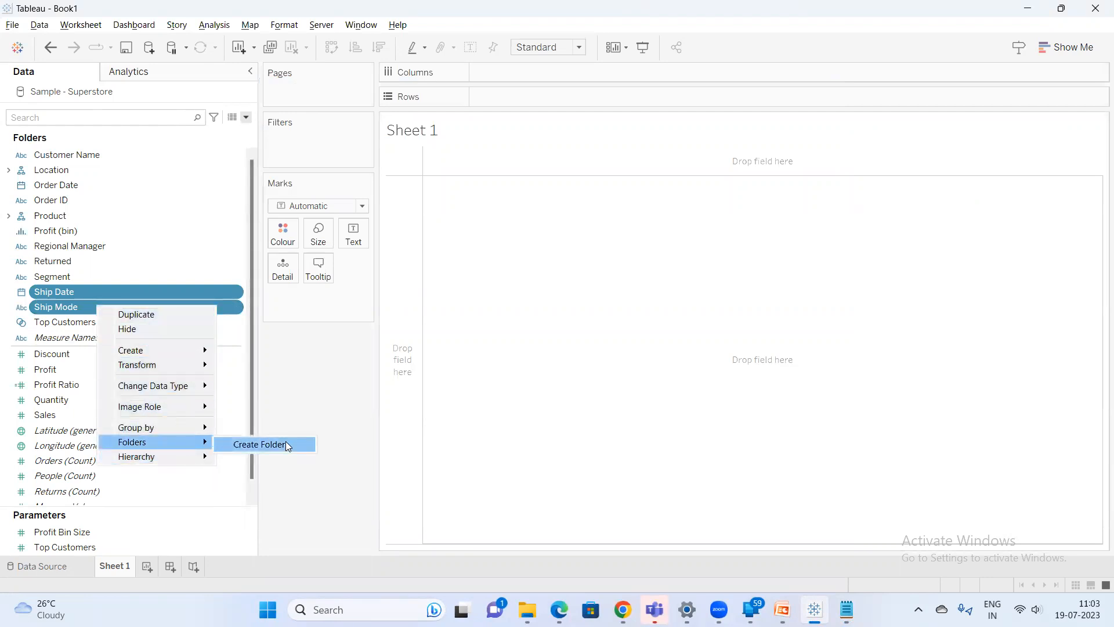
left_click(286, 444)
type("Ship related info")
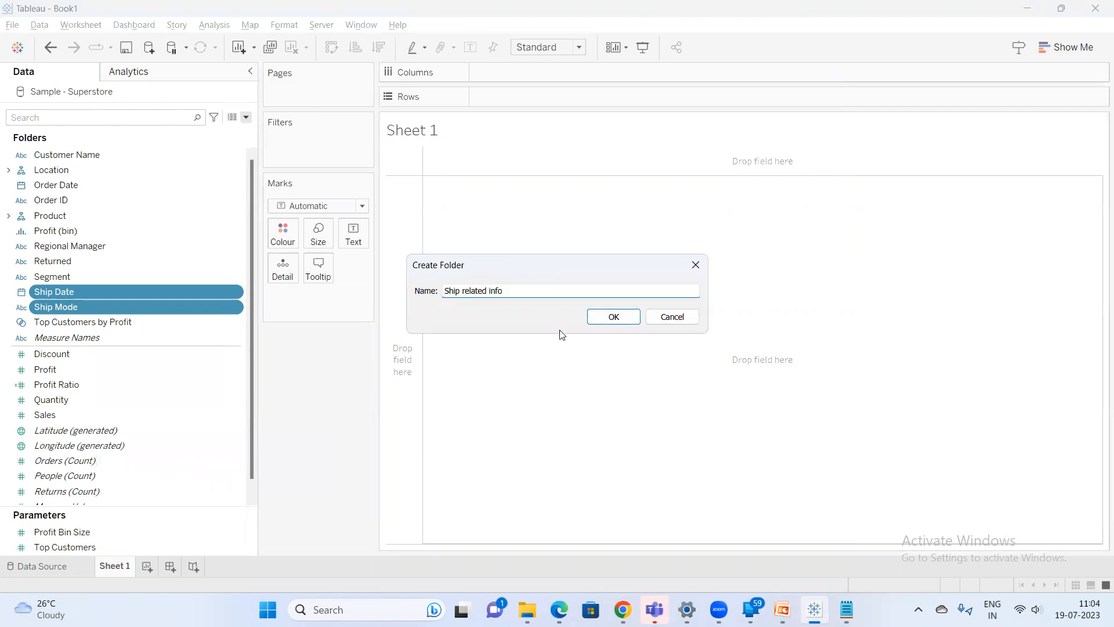
left_click(624, 318)
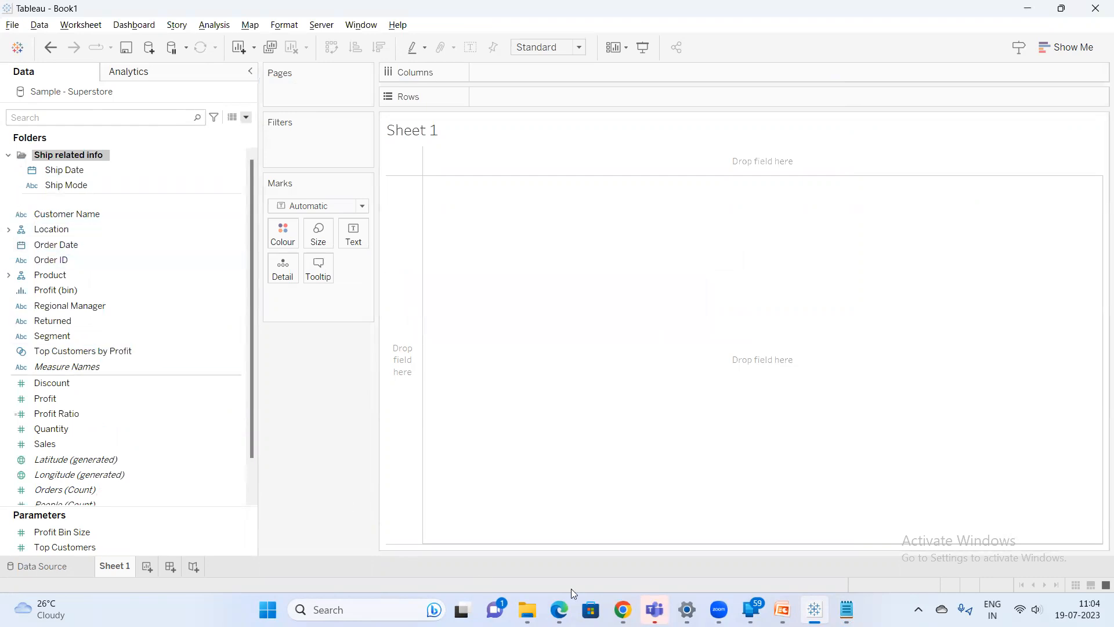
Switch to the Meet call, admit the newly waiting participant, and minimize the browser
mouse_move(623, 609)
left_click(535, 534)
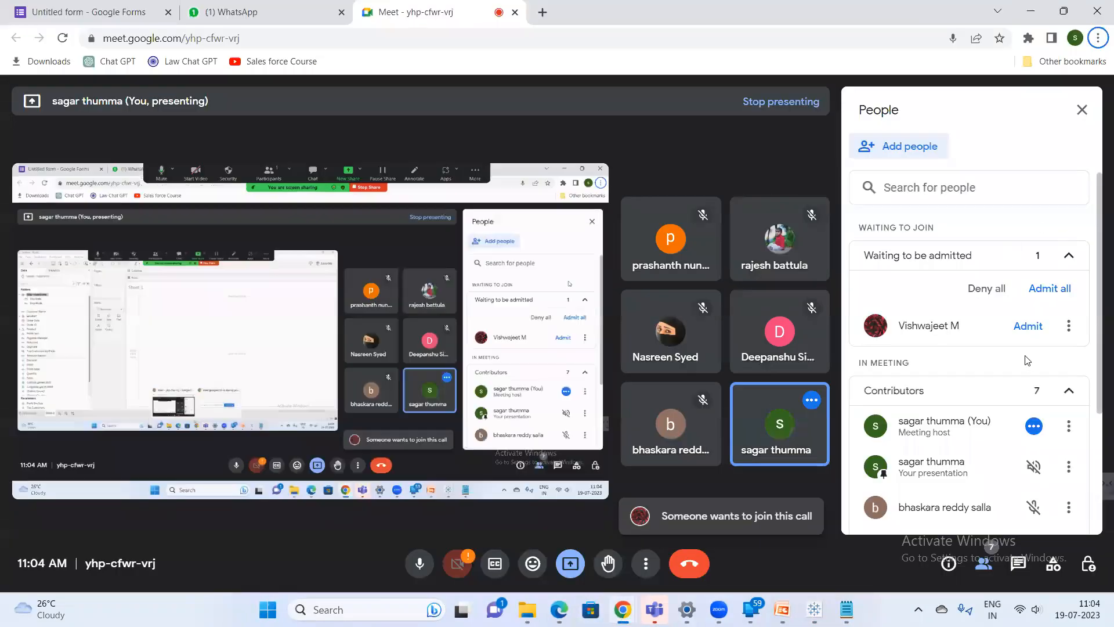
left_click(1028, 325)
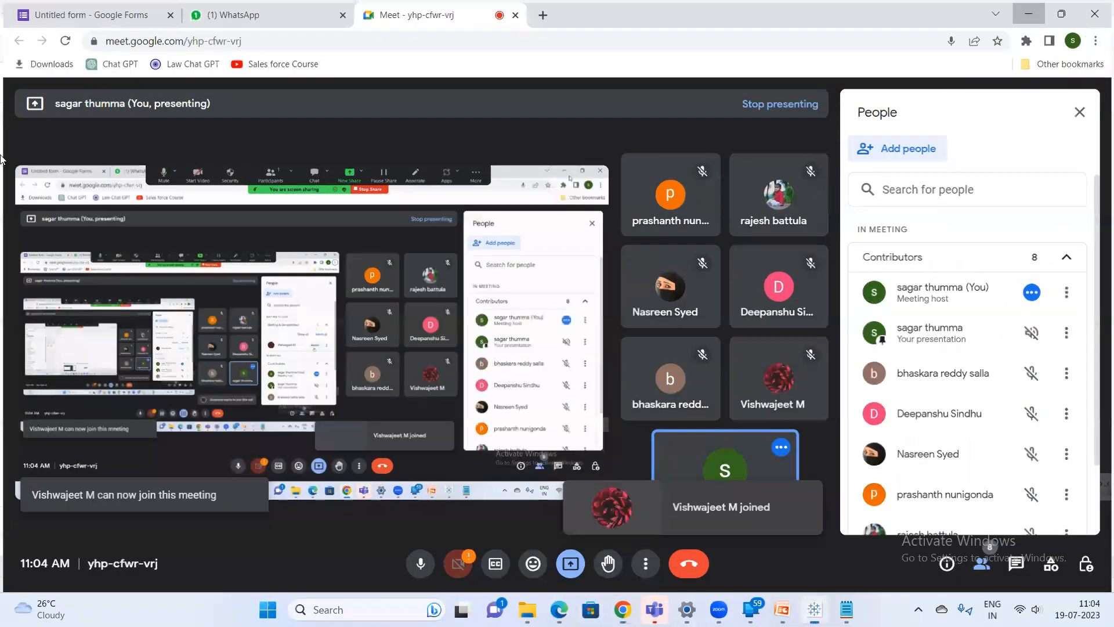
left_click(1042, 16)
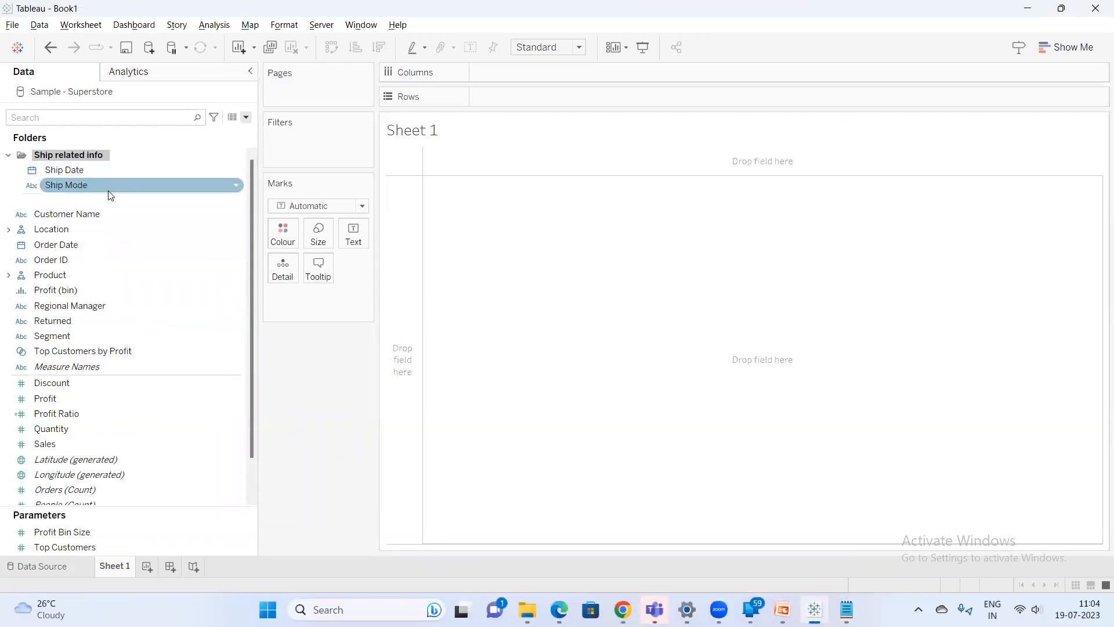
Toggle the Data pane grouping to data source table and back to folder
left_click(246, 118)
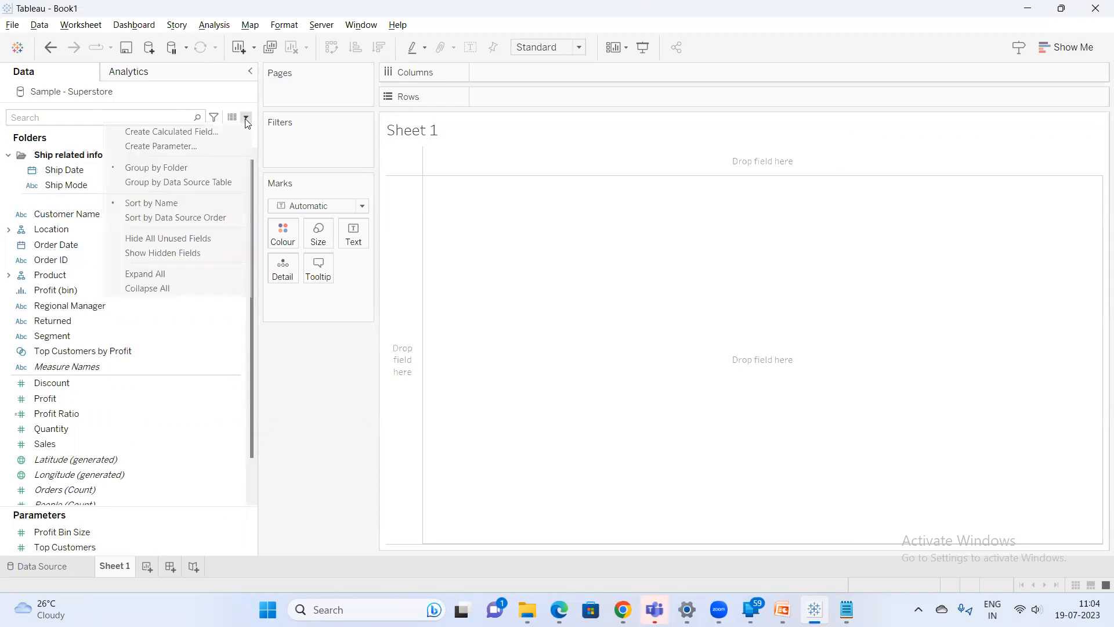
left_click(197, 182)
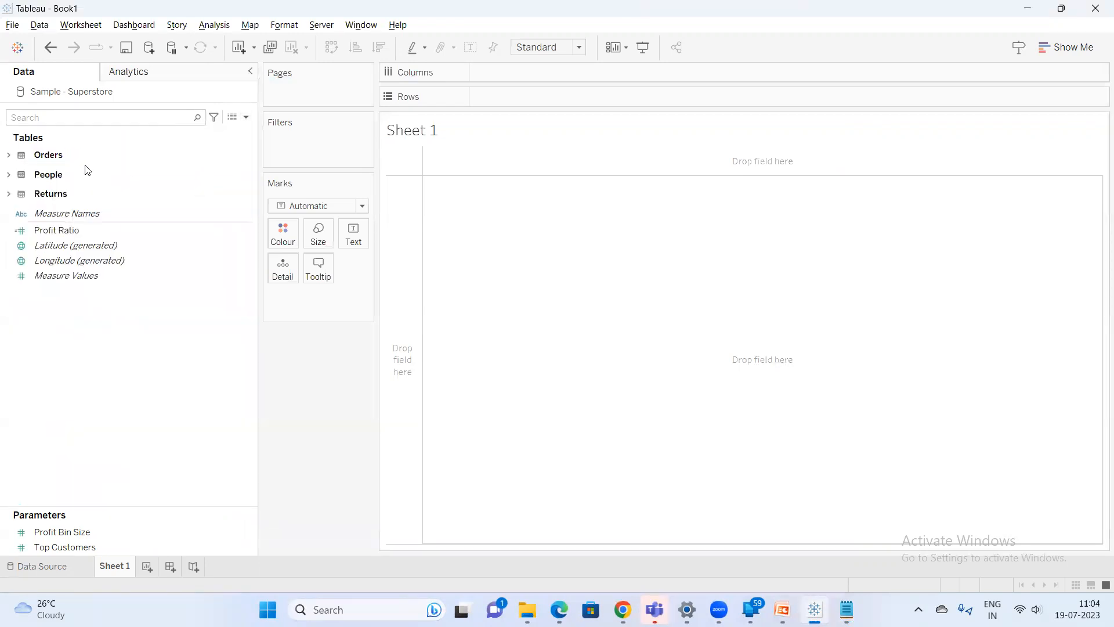
left_click(246, 117)
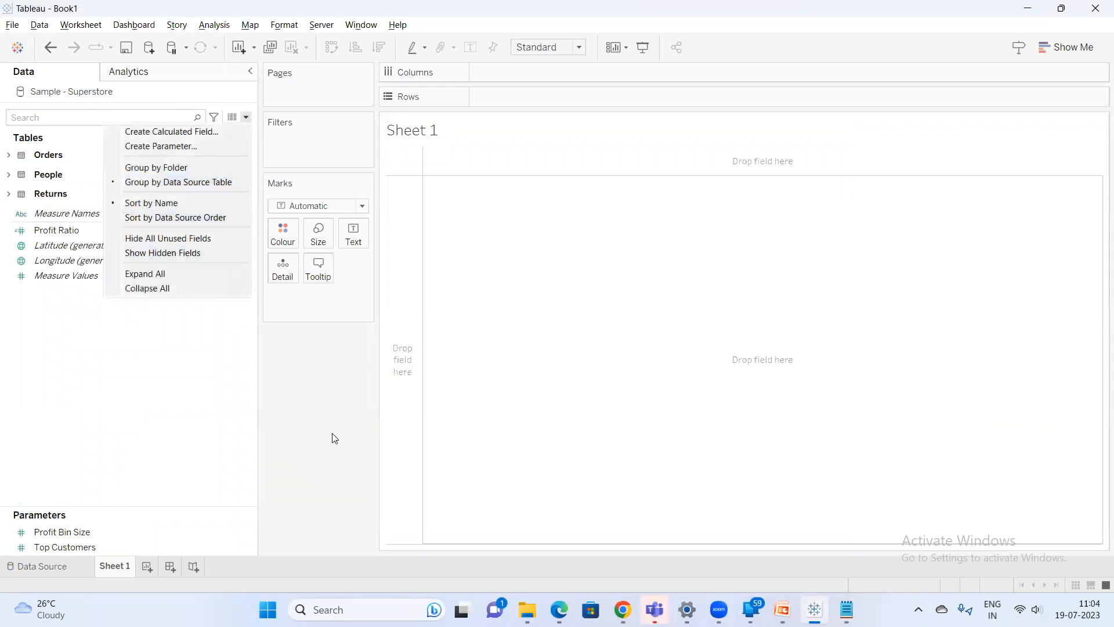
left_click(194, 170)
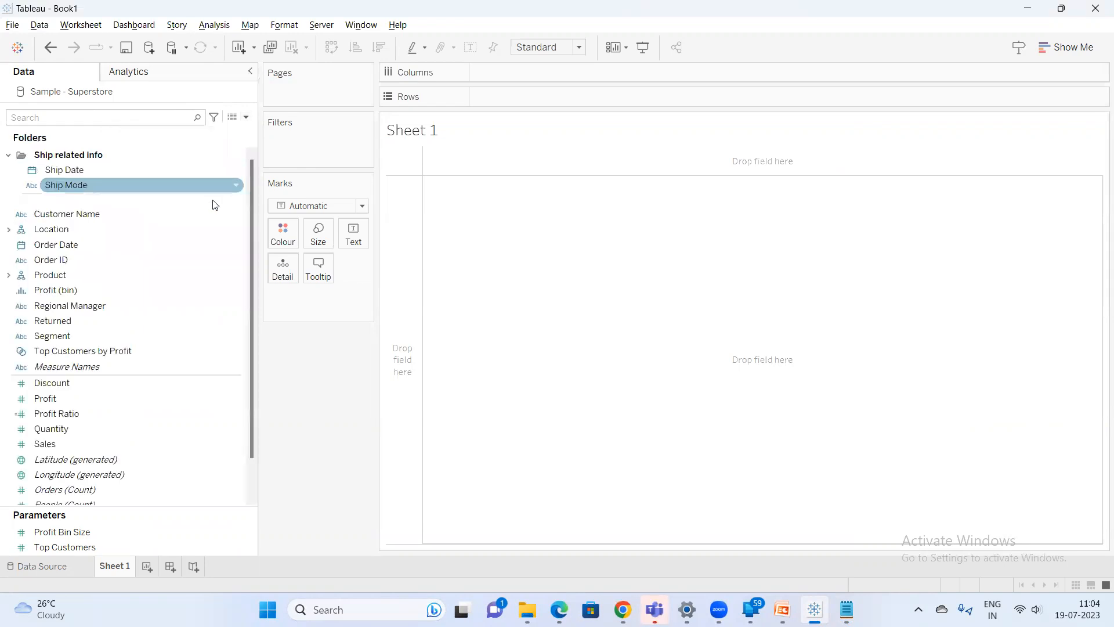
Group the Data pane fields by data source table
left_click(246, 117)
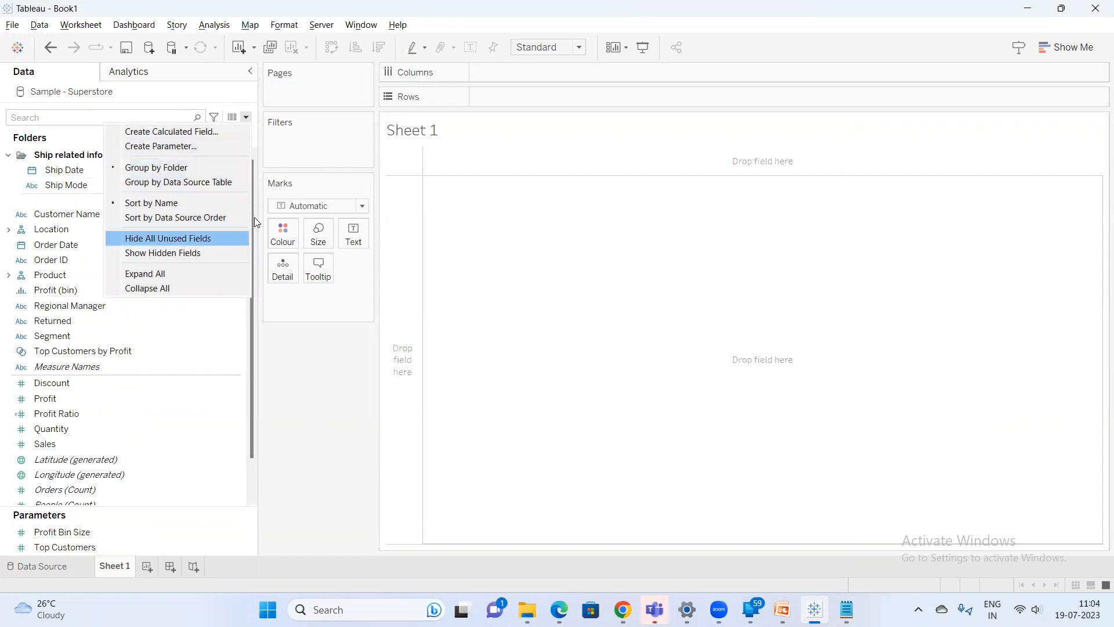
left_click(208, 182)
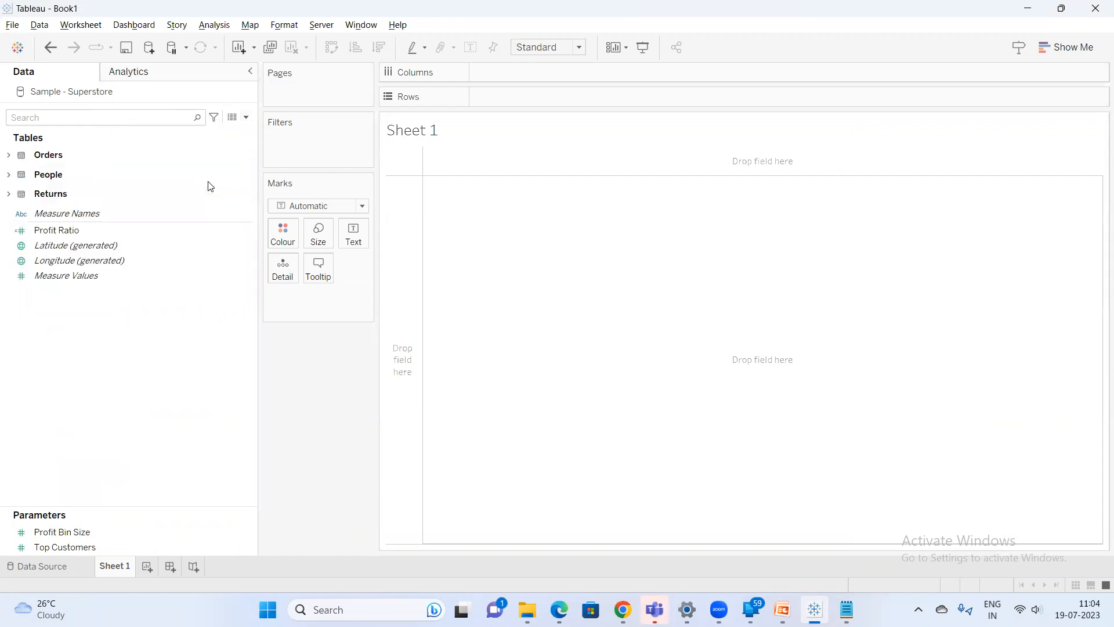
Expand the Orders table and open the context options for the selected Order Date and Order ID fields
left_click(9, 155)
left_click(87, 212)
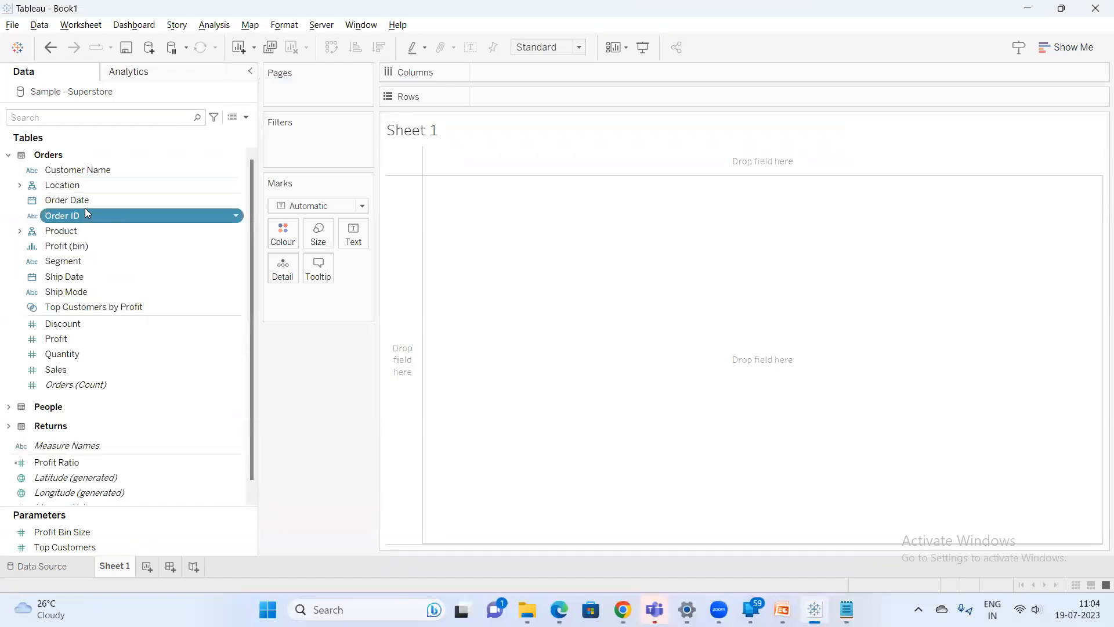
left_click(86, 201, "ctrl")
right_click(87, 201)
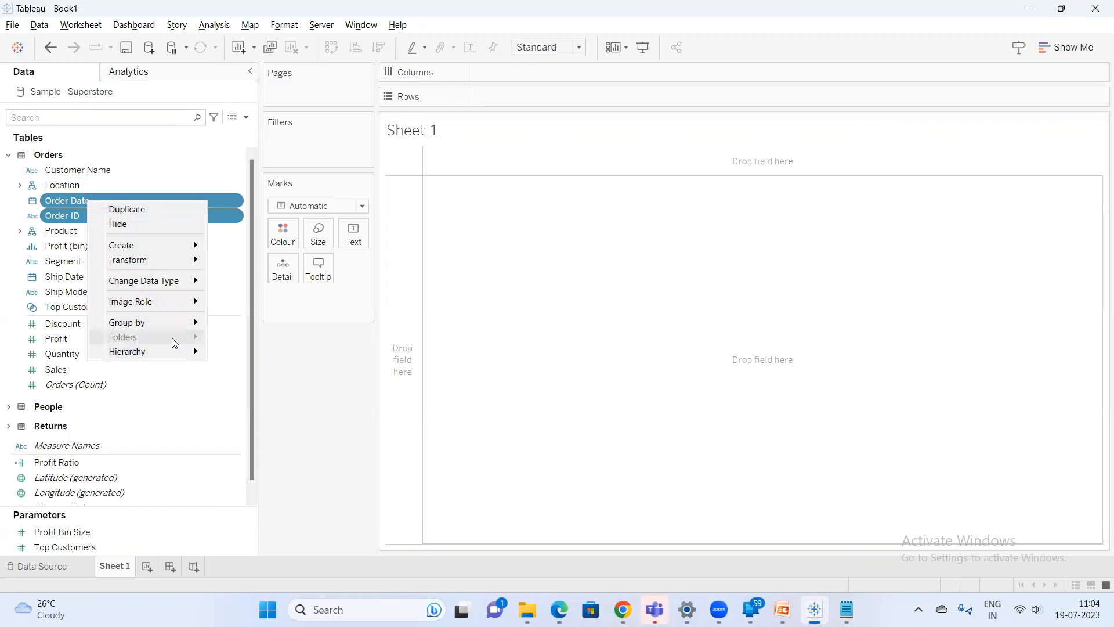
key("Escape")
Group the Data pane fields by folder and open the context options for Order Date and Order ID
left_click(246, 117)
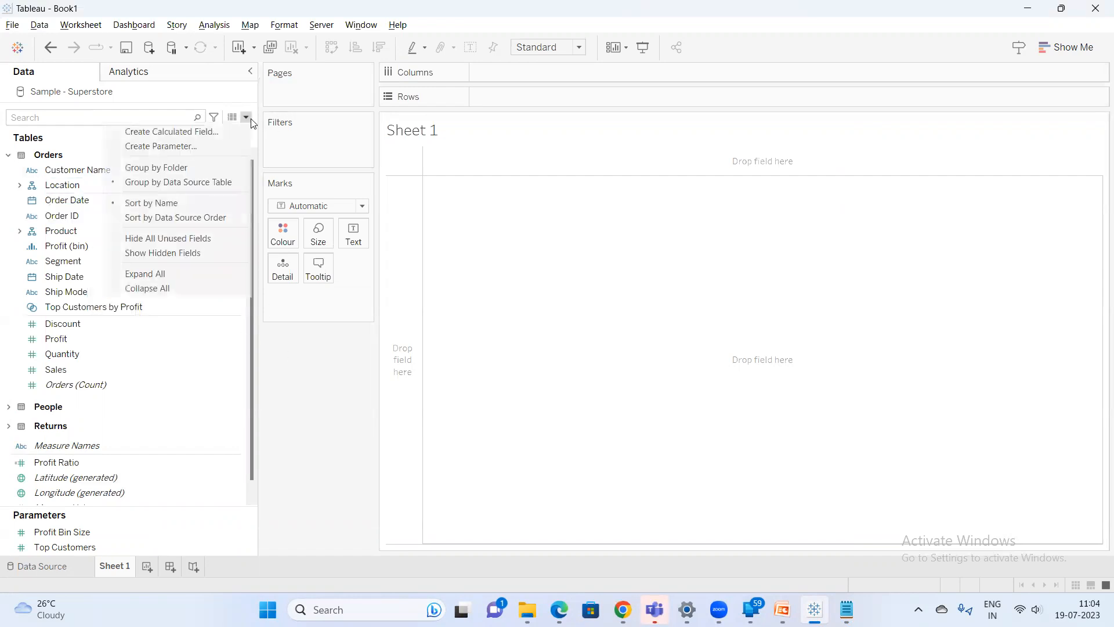
left_click(201, 168)
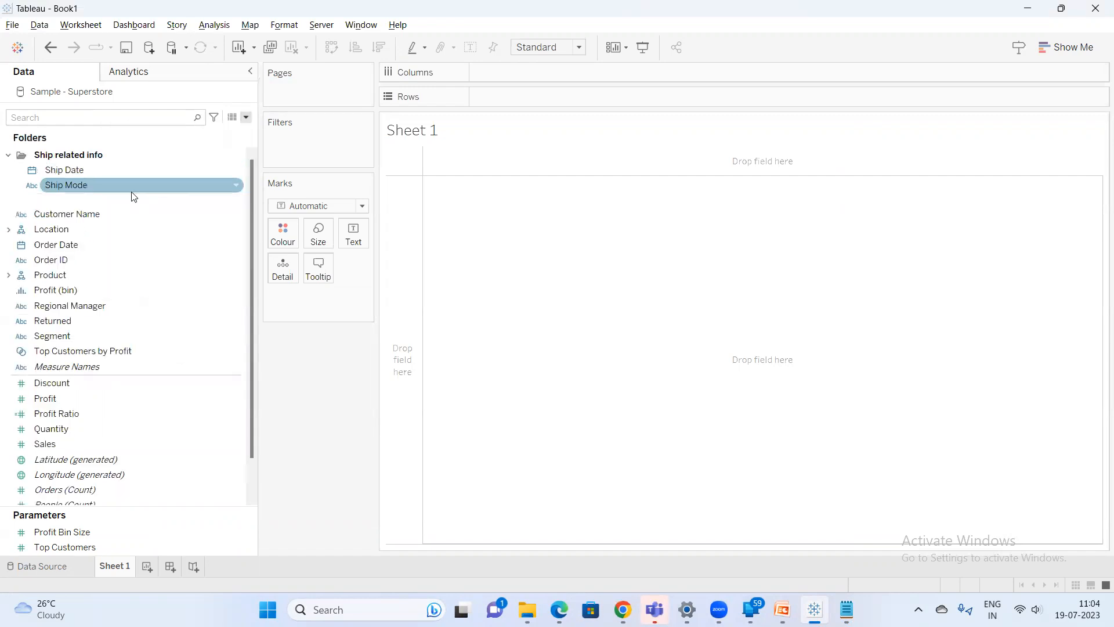
left_click(68, 259)
left_click(82, 246, "ctrl")
right_click(81, 249)
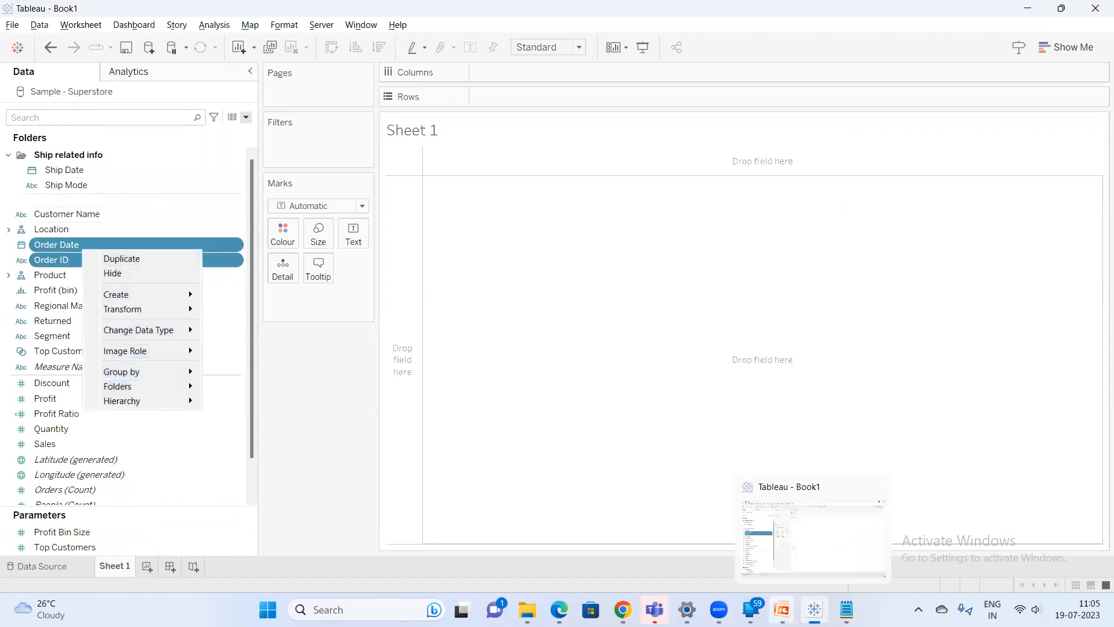
Switch to the Notepad notes and add 'maintain the data' with points '1.Grouping based on the table' and '2.Grouping based on the fo'
left_click(847, 609)
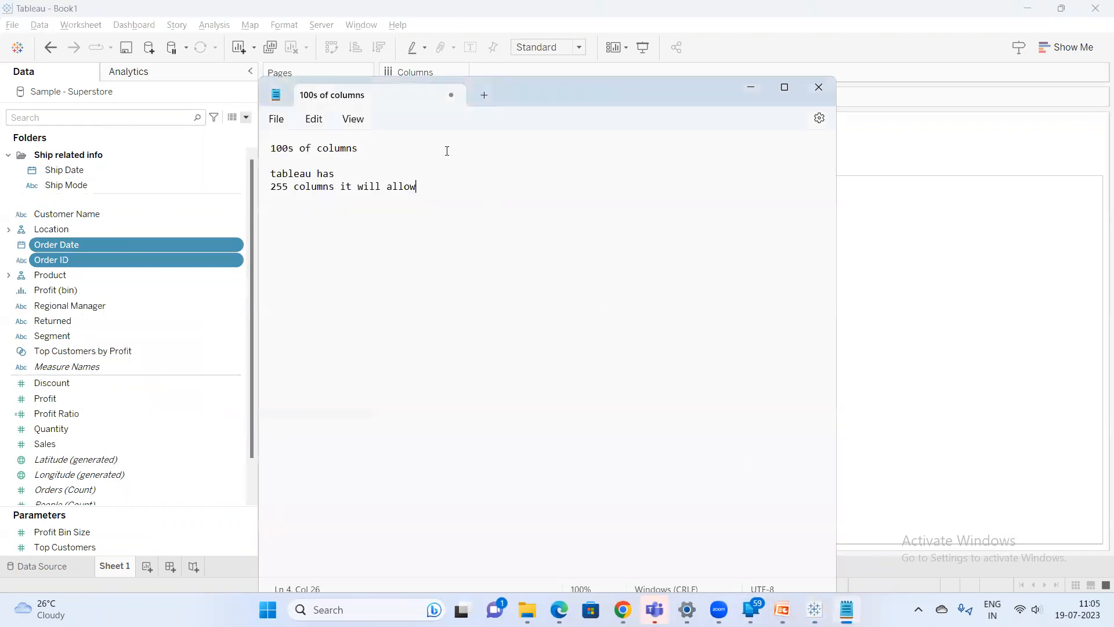
key("Return")
key("Return")
key("Return")
type("maintain the")
type(" data  1.")
type("Grouping based o")
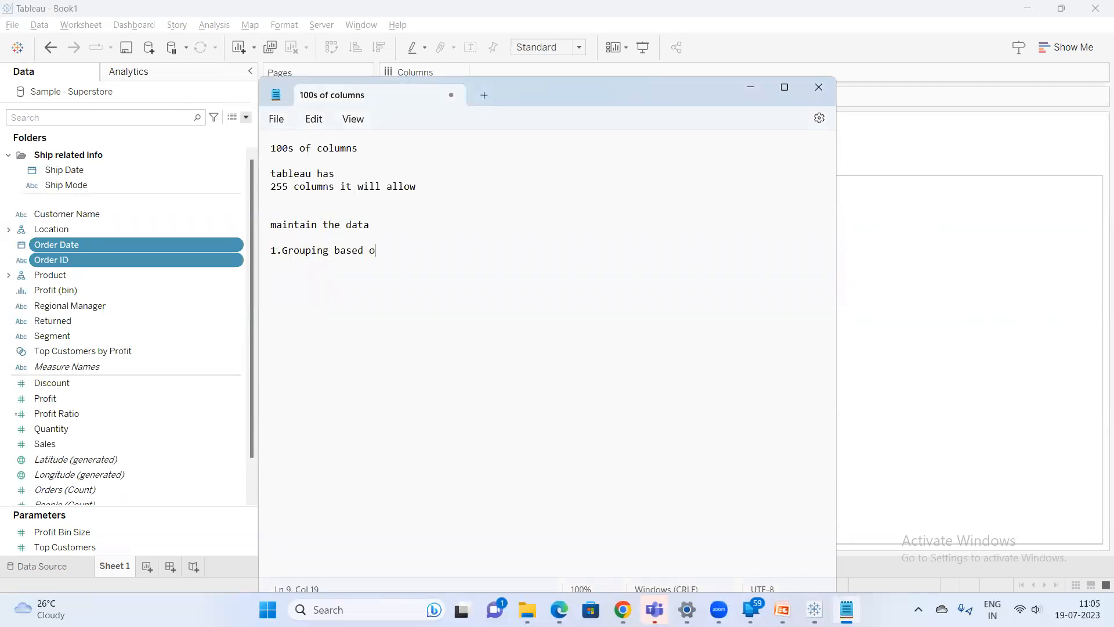
type("able")
key("Return")
type("2.Grouping based on the folder")
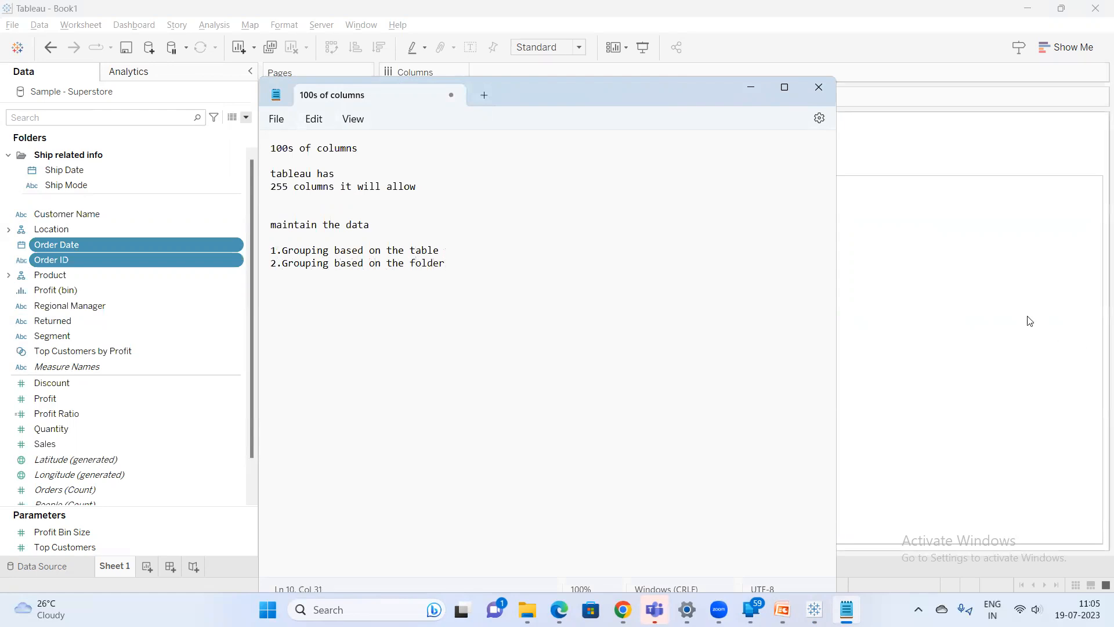
Return to Tableau, add Sales to the Rows shelf and change its aggregation to Average
left_click(975, 299)
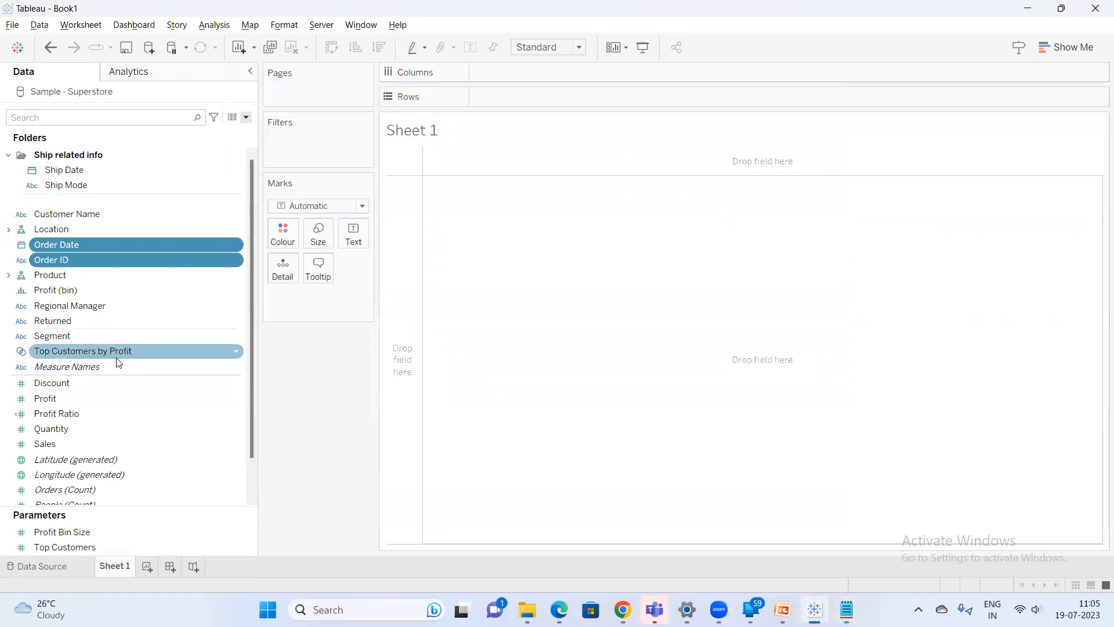
double_click(56, 448)
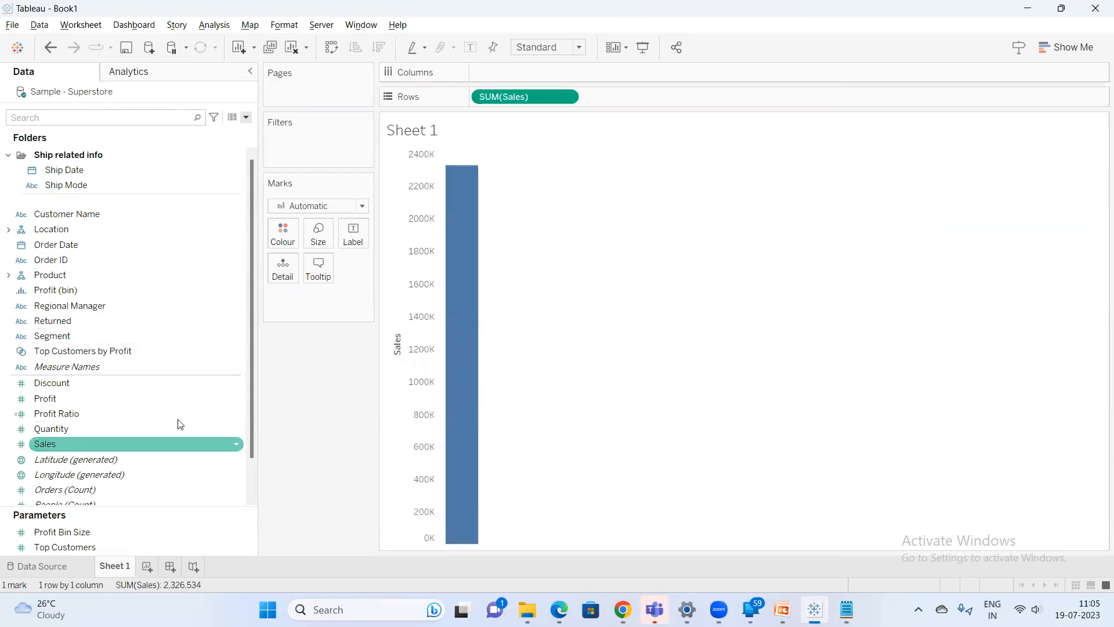
left_click_drag(502, 104, 530, 95)
right_click(531, 96)
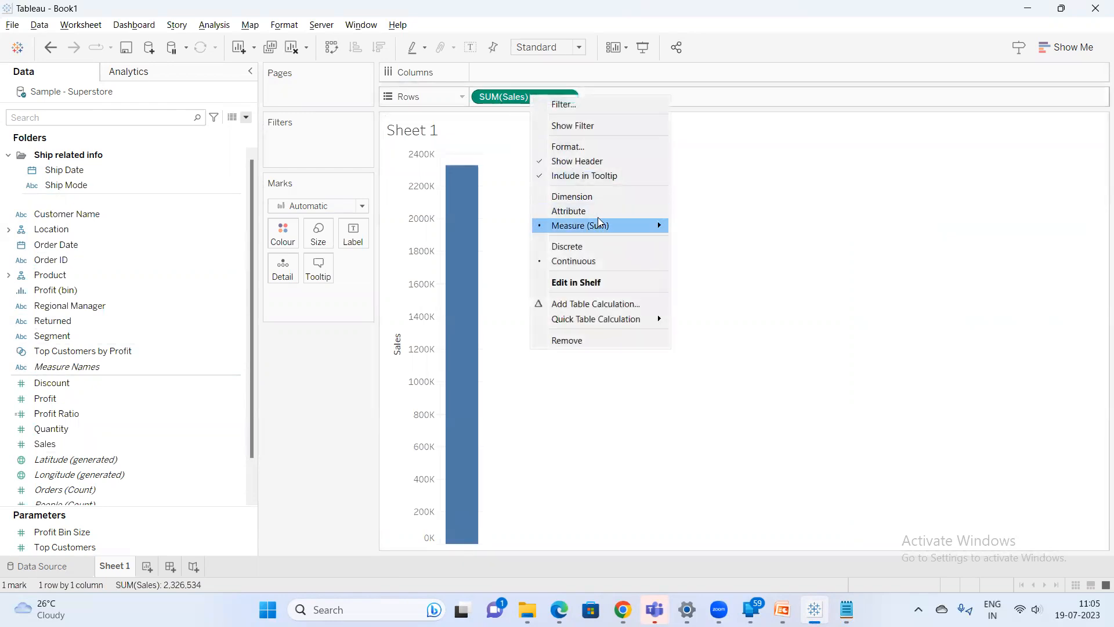
mouse_move(599, 223)
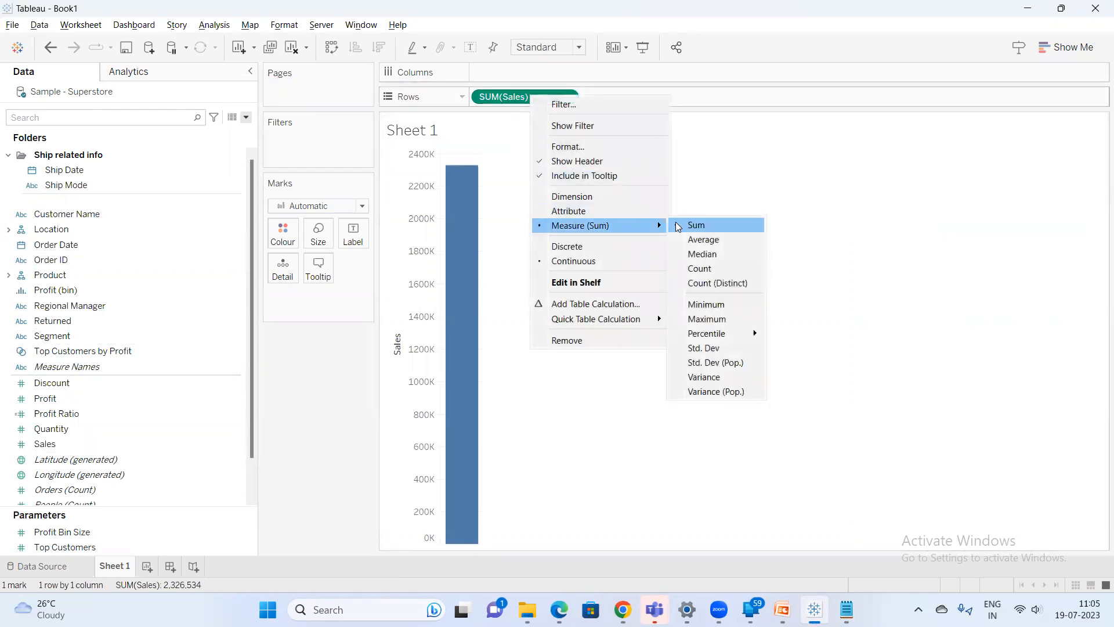
left_click(701, 241)
Change the Sales pill's aggregation to Median
right_click(559, 102)
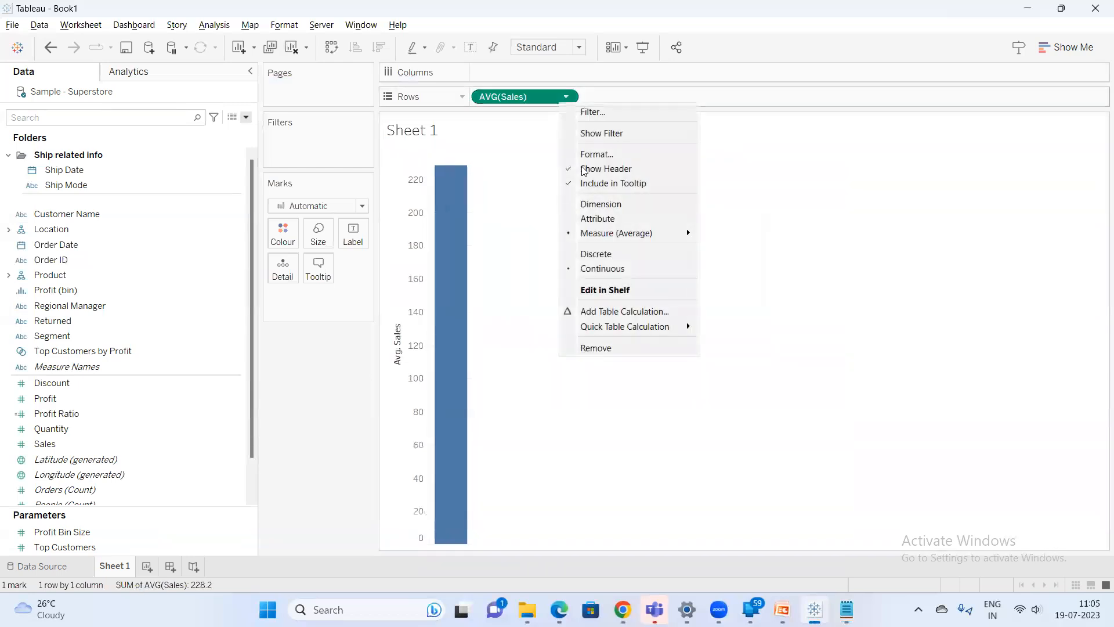
mouse_move(629, 241)
left_click(722, 261)
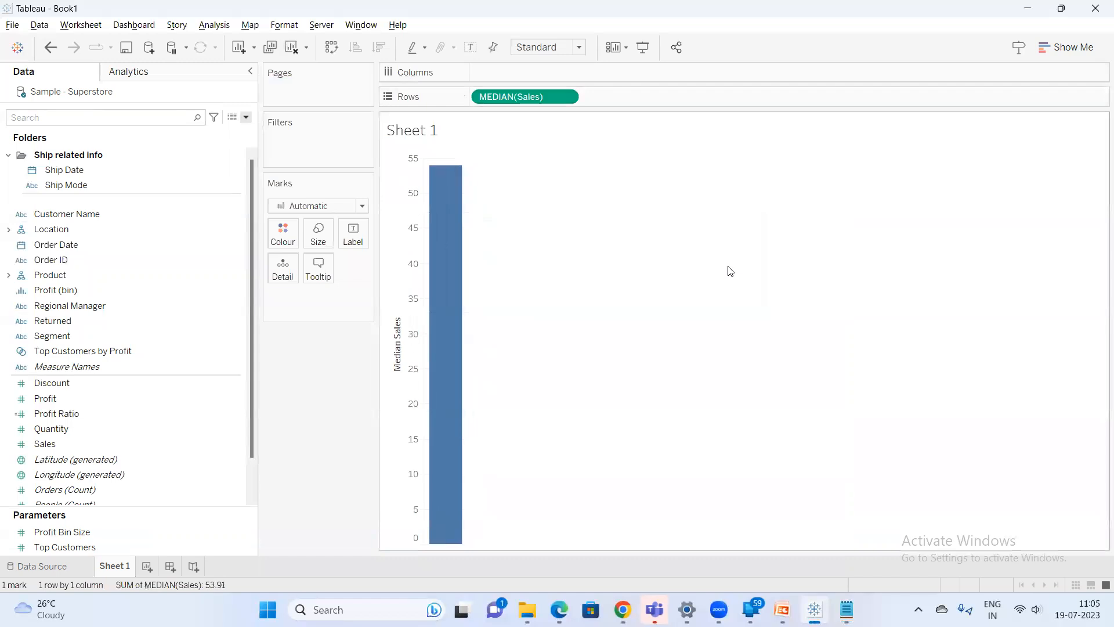
right_click(548, 96)
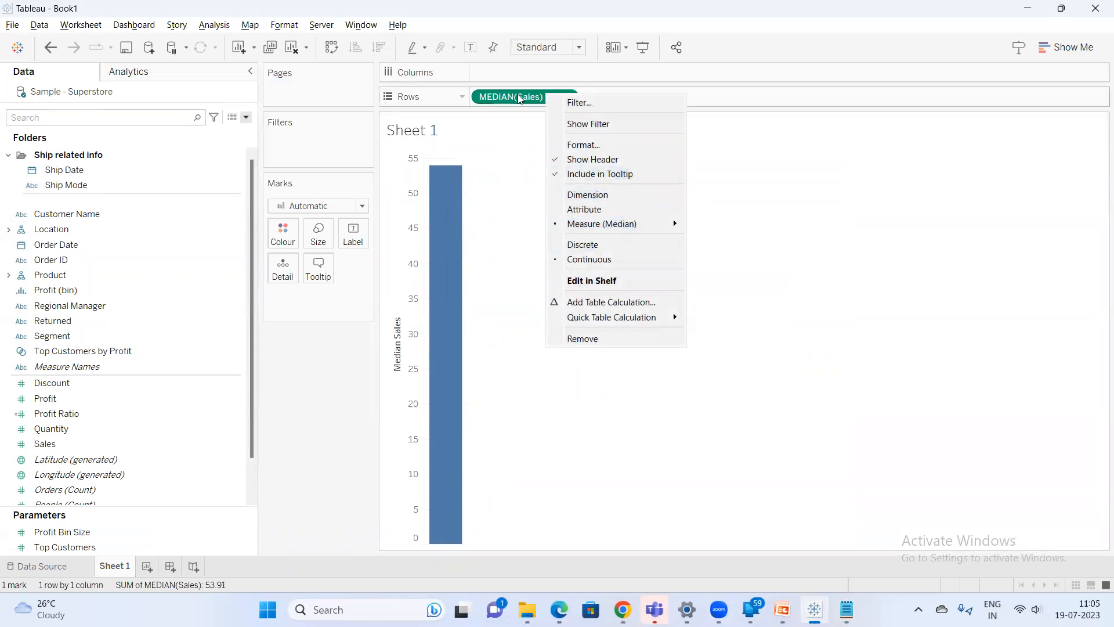
mouse_move(662, 225)
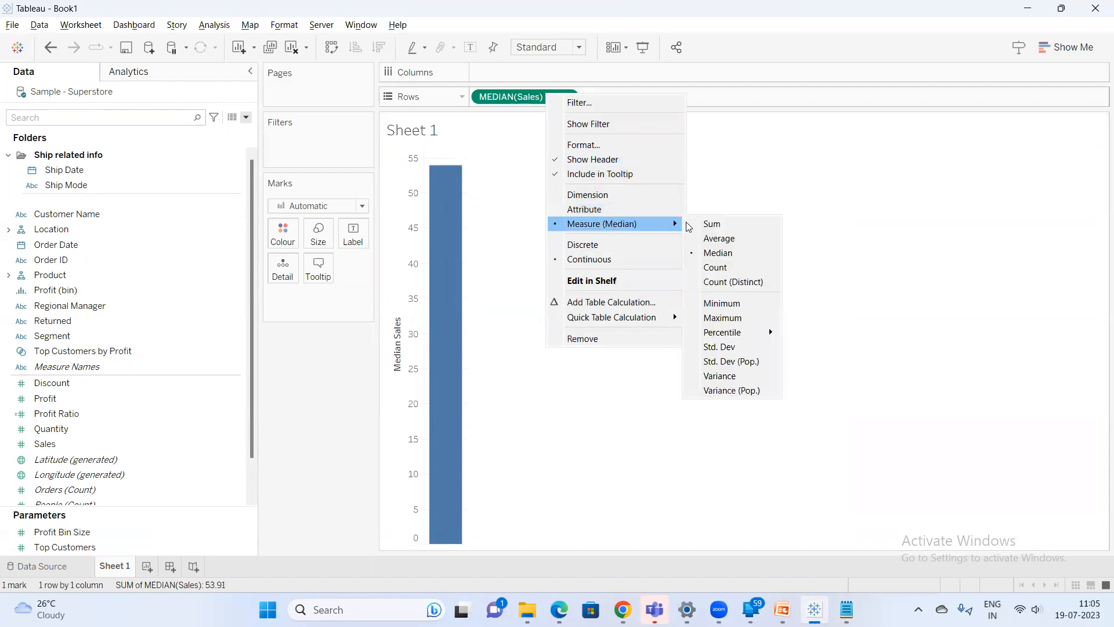
left_click(719, 254)
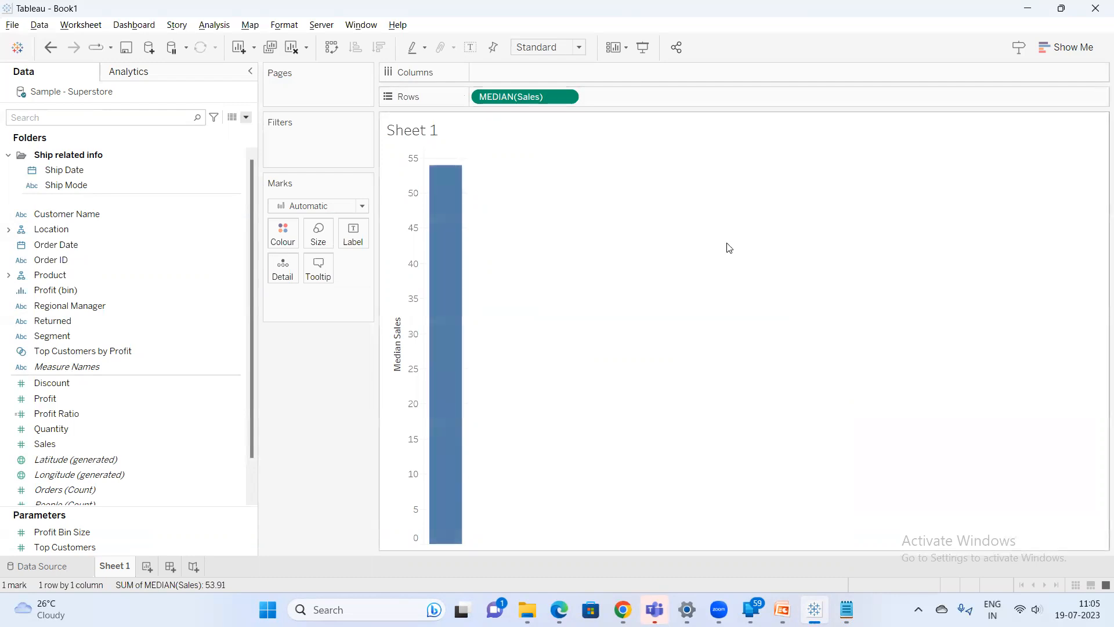
Change the Sales pill's aggregation back to Average
right_click(524, 108)
mouse_move(659, 237)
left_click(694, 247)
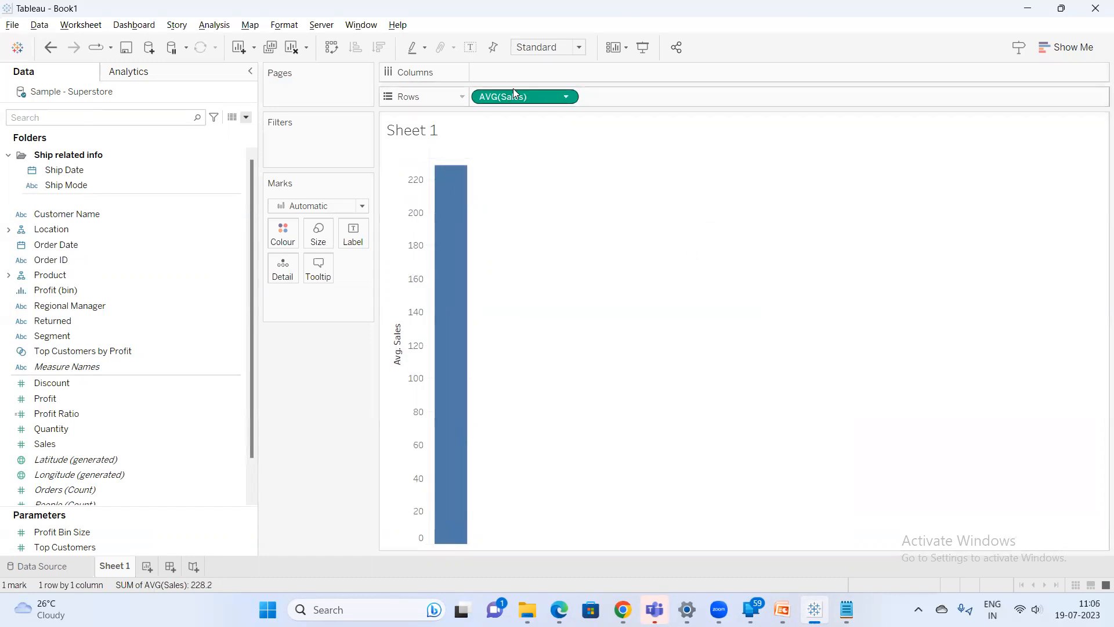
Set the Sales field's default aggregation property to Average
right_click(65, 445)
mouse_move(178, 343)
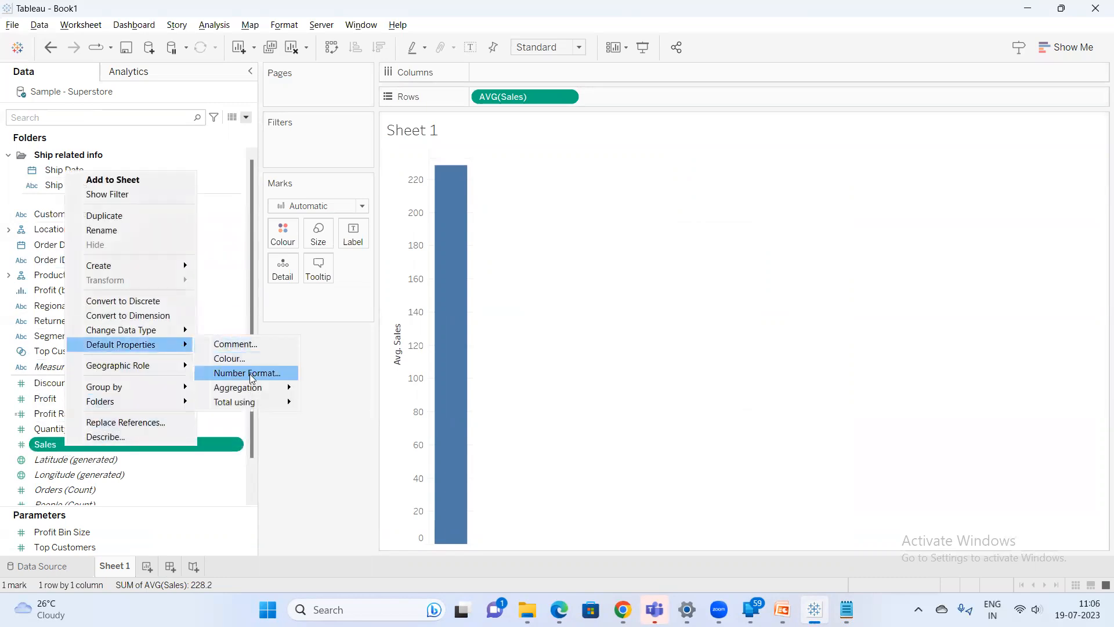
mouse_move(256, 388)
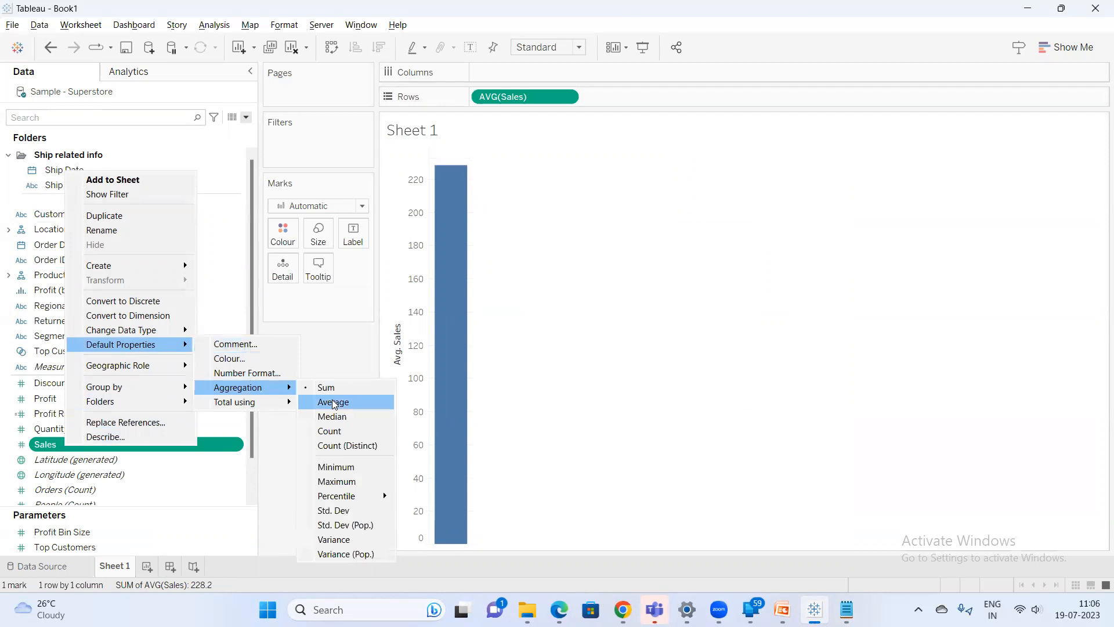
left_click(334, 402)
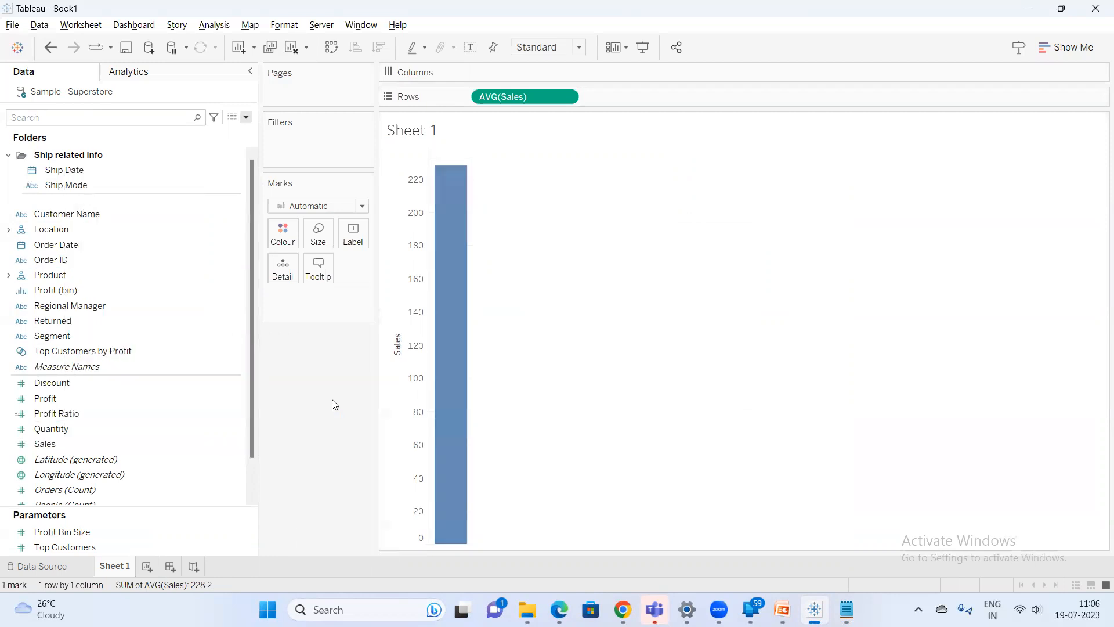
Add a new worksheet and place Sales in the view
left_click(152, 566)
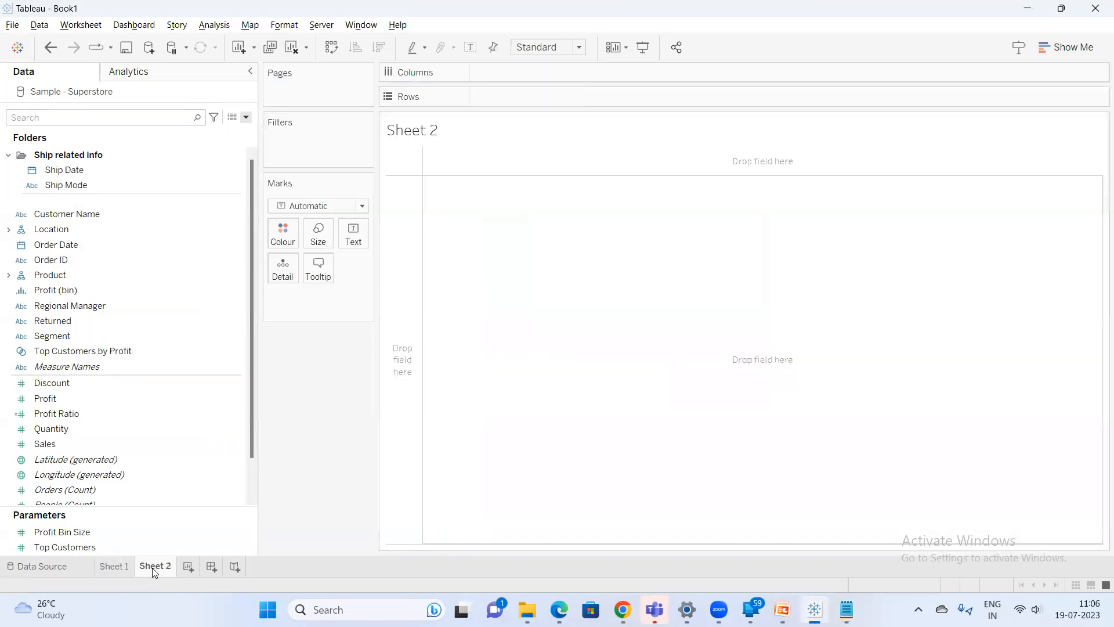
double_click(64, 446)
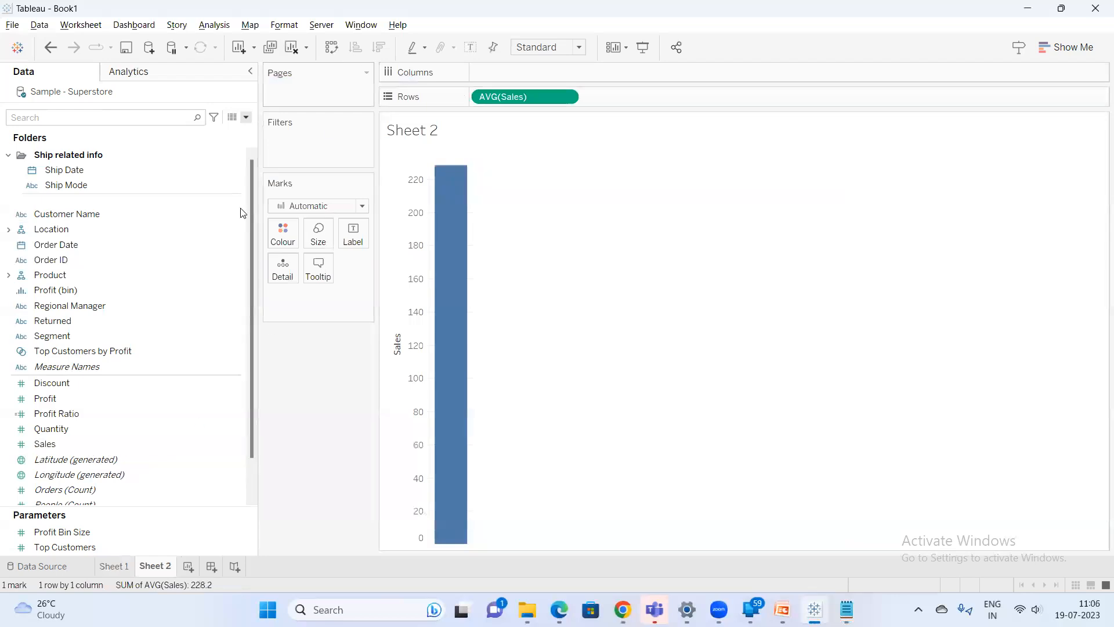
Add another worksheet with Sales and display it as a text table using Show Me
left_click(184, 569)
double_click(66, 445)
right_click(86, 453)
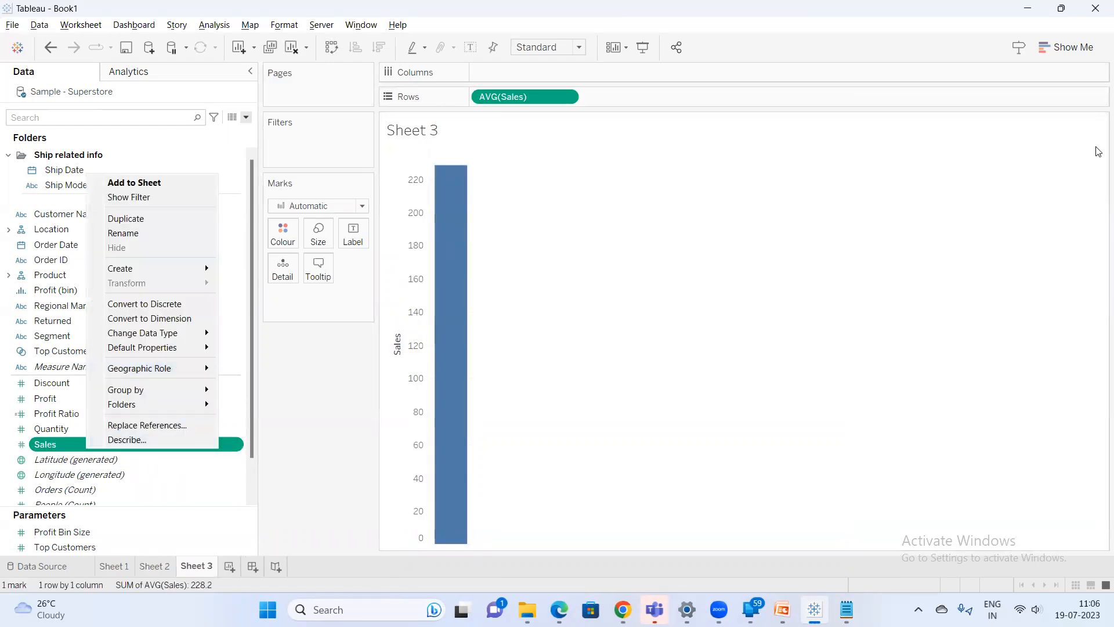
left_click(1062, 47)
left_click(994, 88)
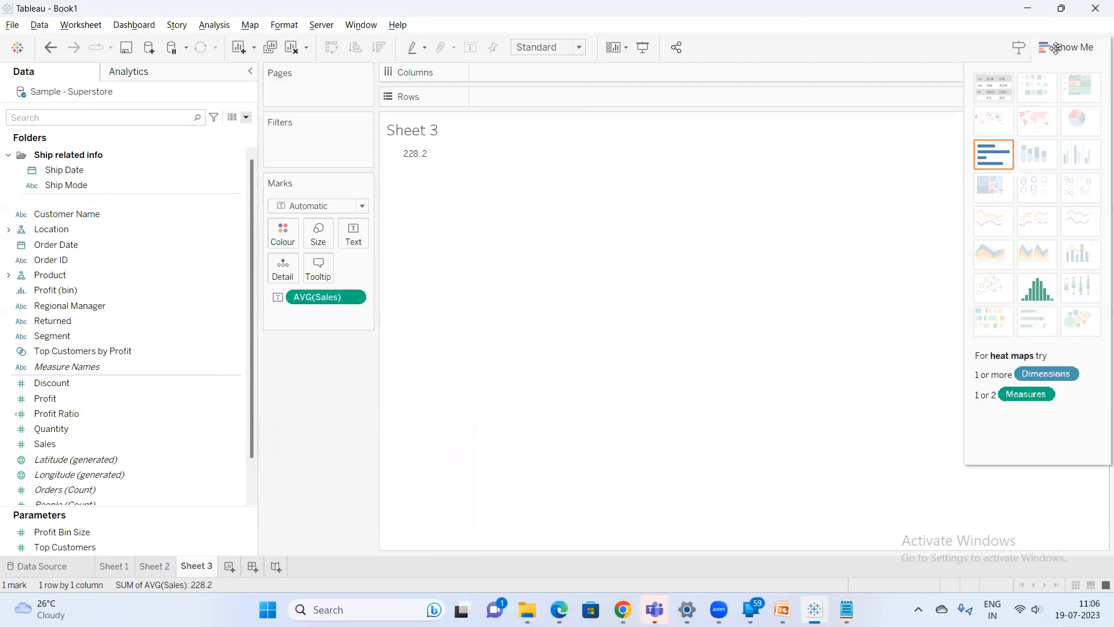
left_click(1057, 47)
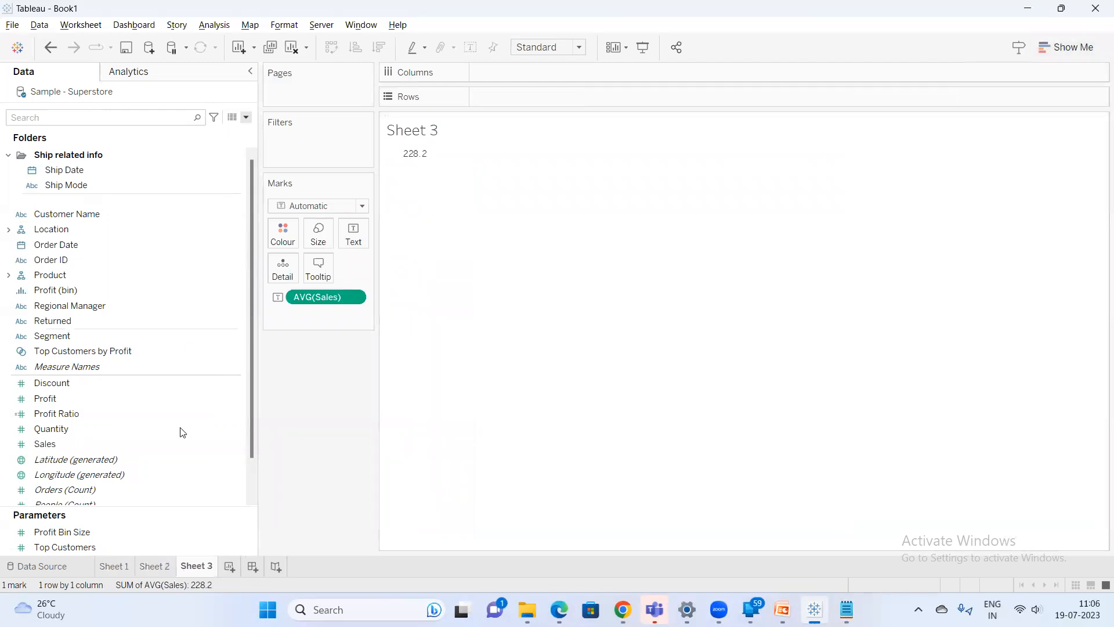
Change the Sales text mark's aggregation to Sum
right_click(59, 445)
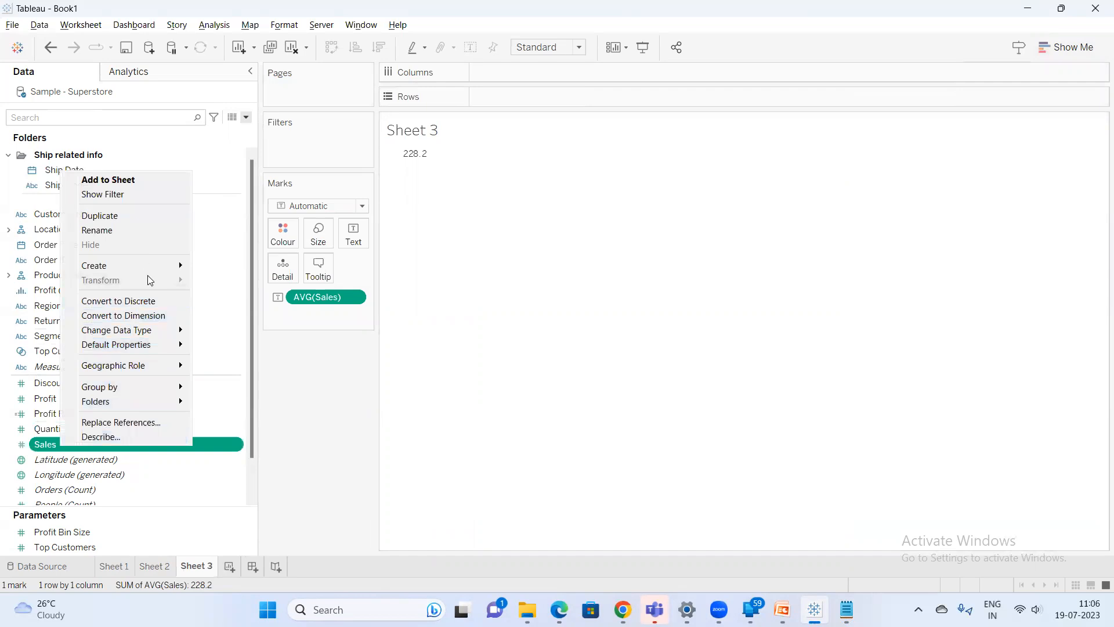
right_click(333, 303)
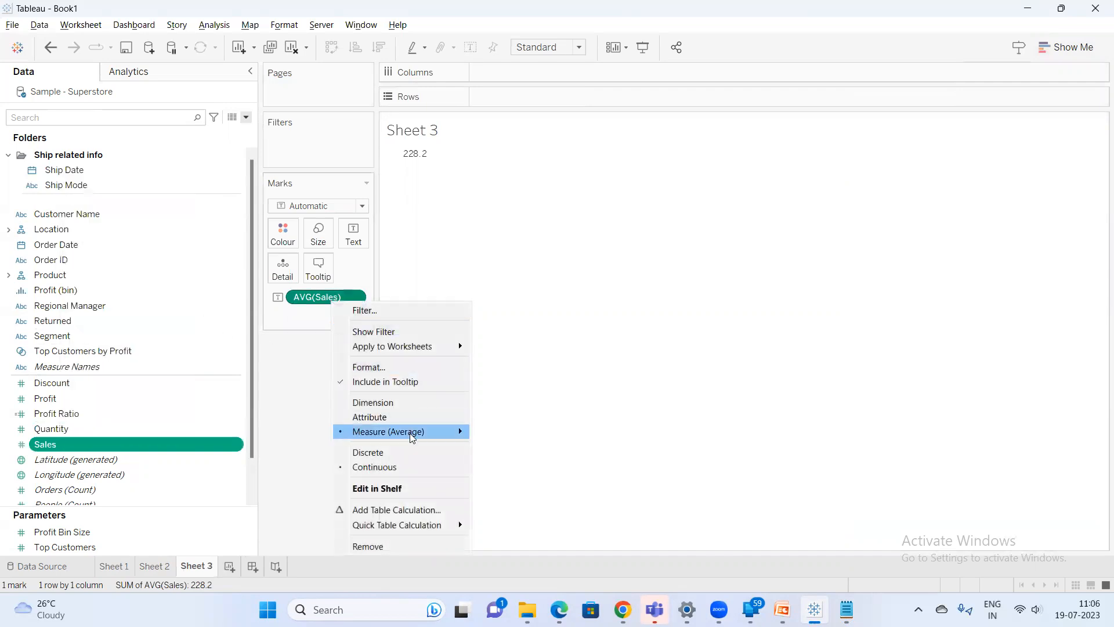
mouse_move(444, 432)
left_click(523, 431)
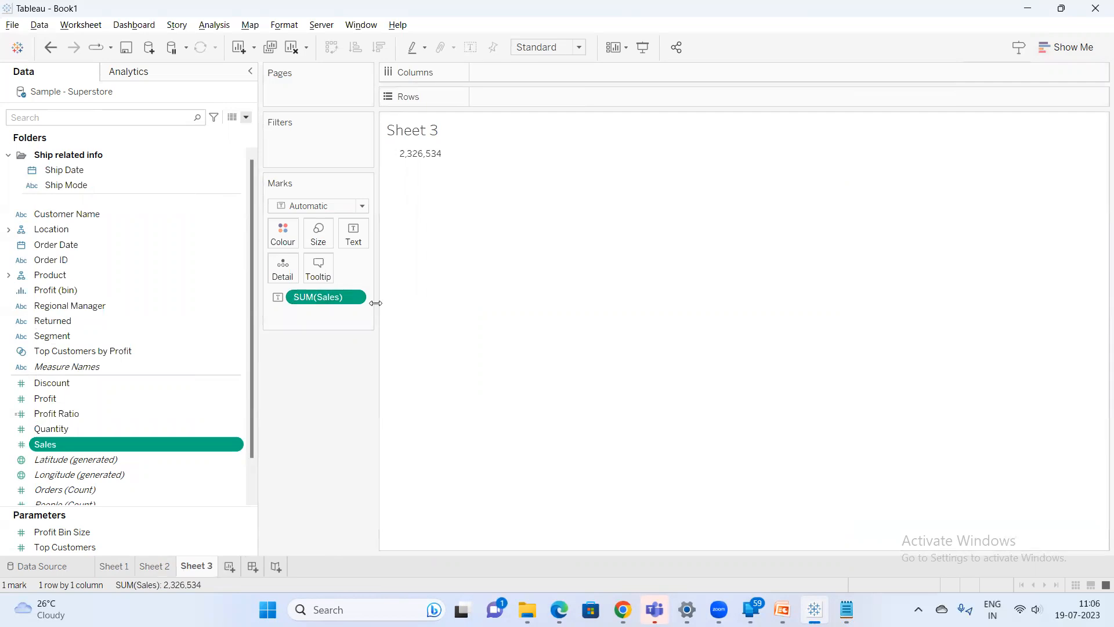
Add the comment "KPI key performance Indicator" to the Sales field's default properties
left_click_drag(378, 303, 395, 302)
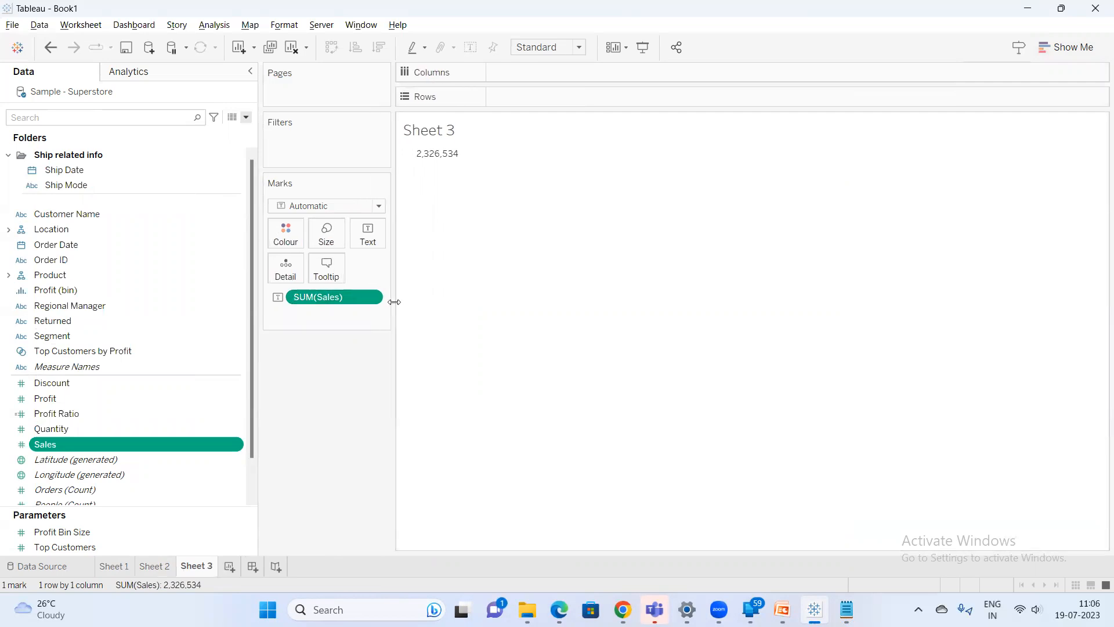
right_click(70, 447)
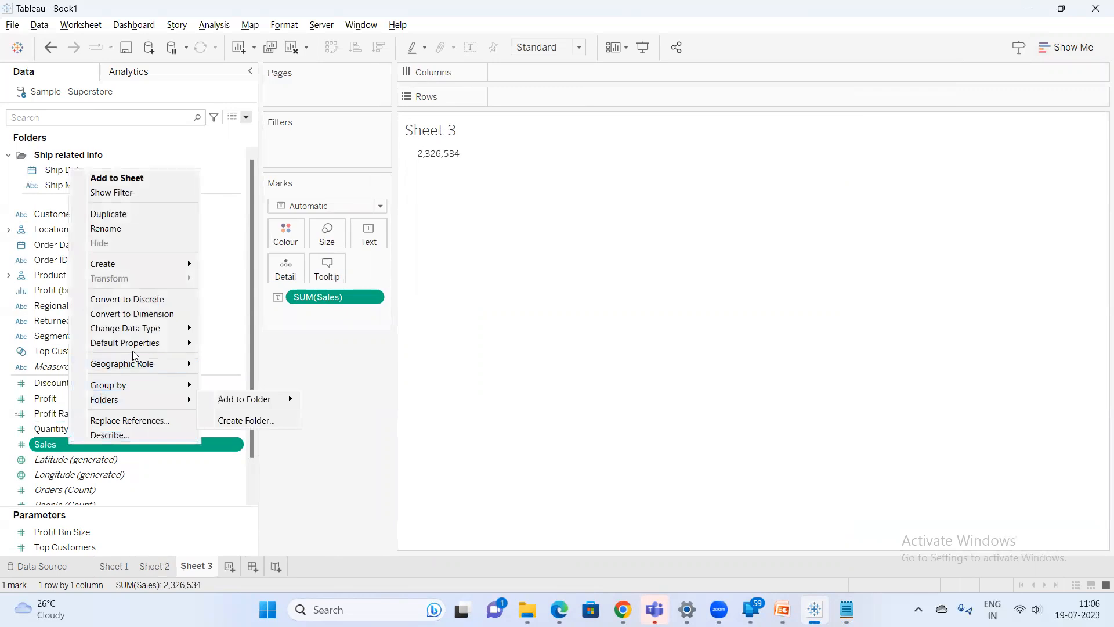
mouse_move(138, 350)
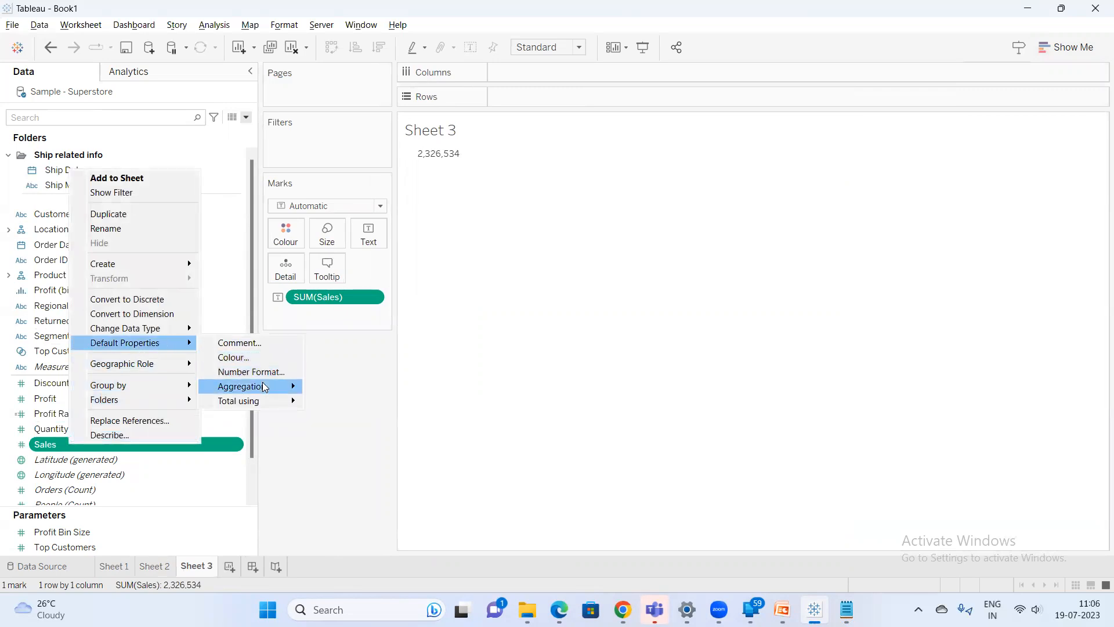
mouse_move(249, 386)
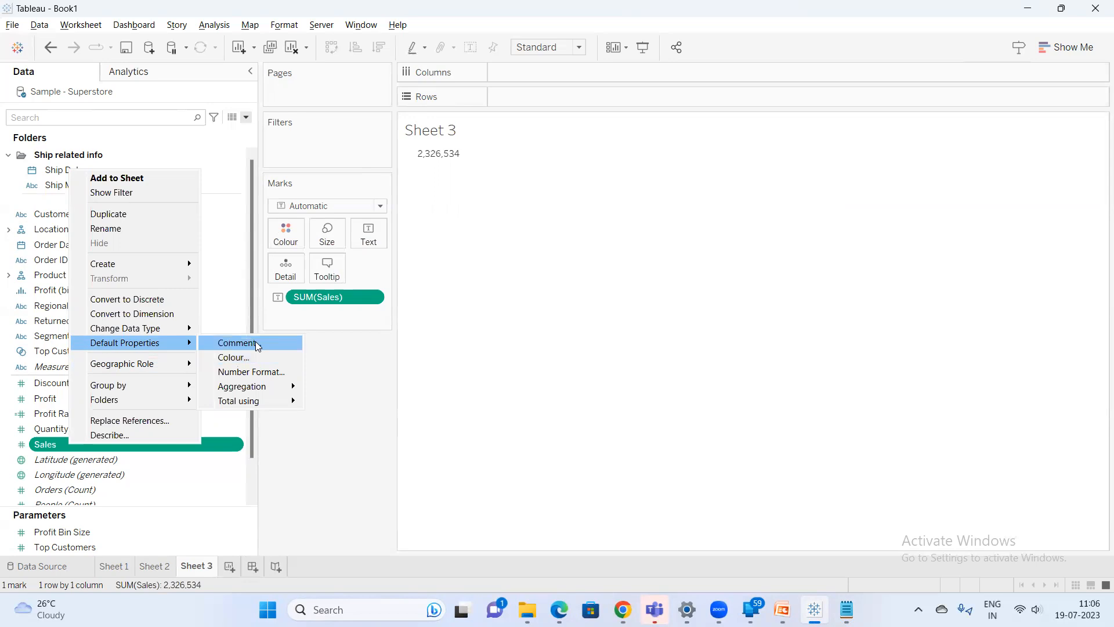
left_click(255, 342)
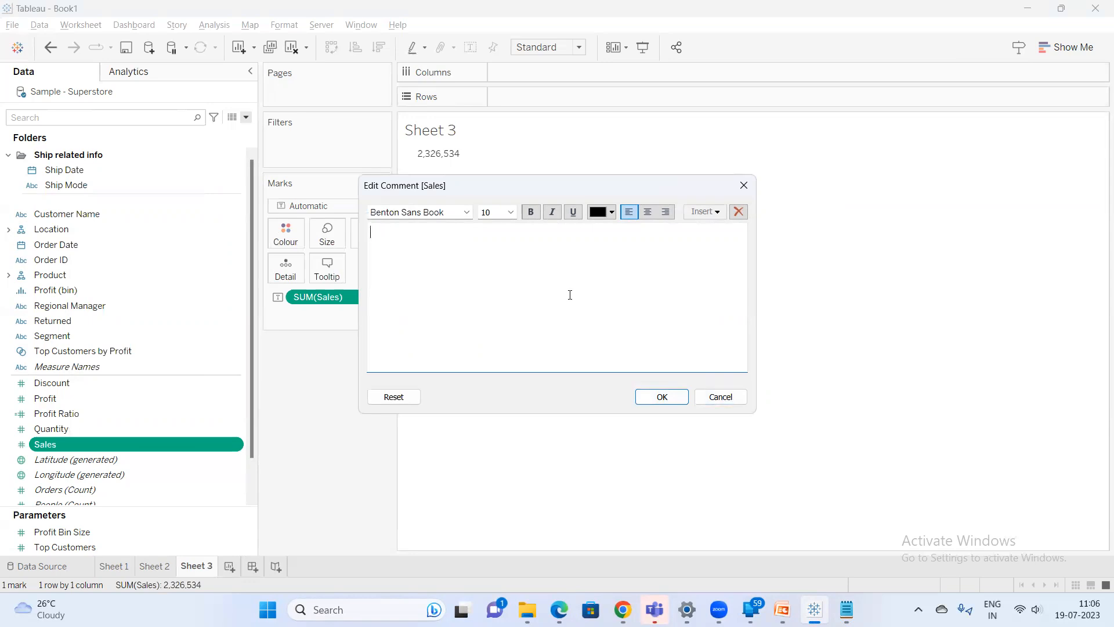
type("KPI key performance Indicate")
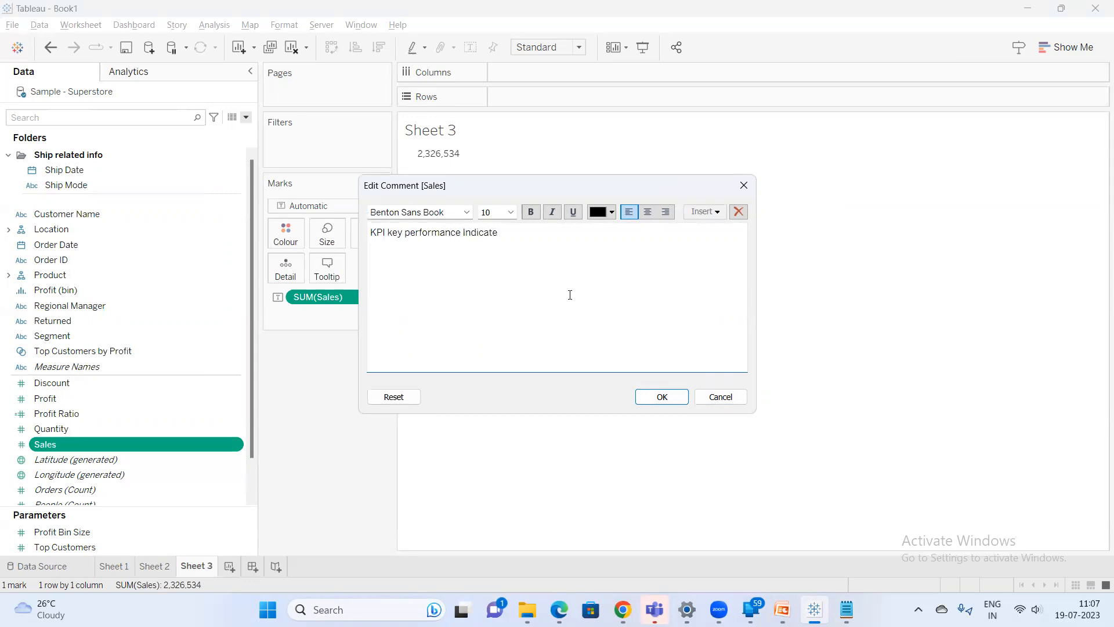
left_click(662, 397)
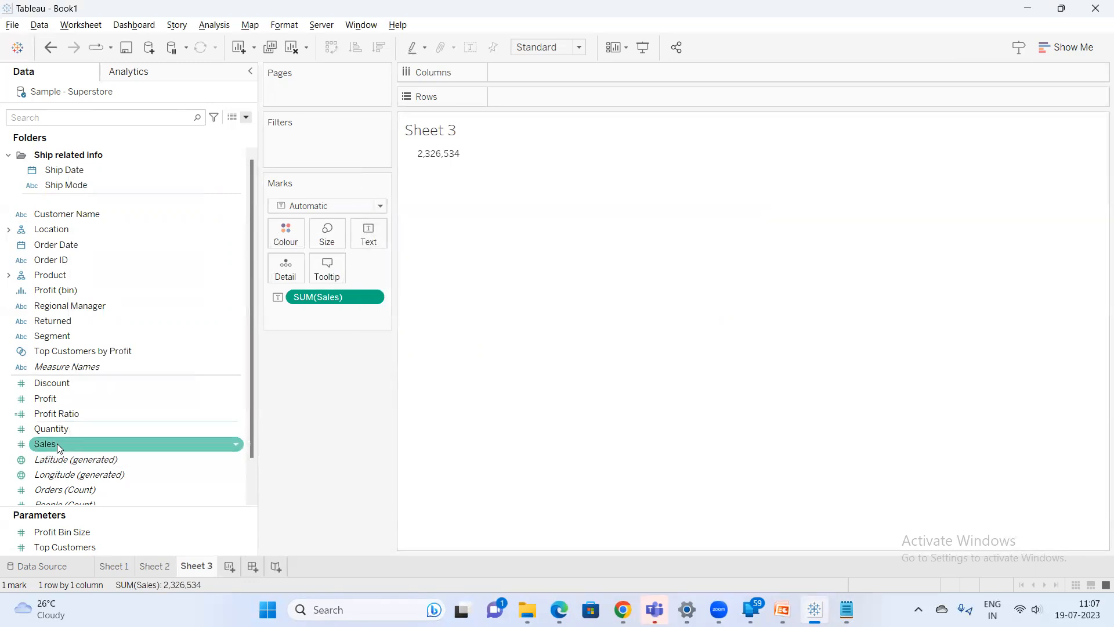
mouse_move(57, 443)
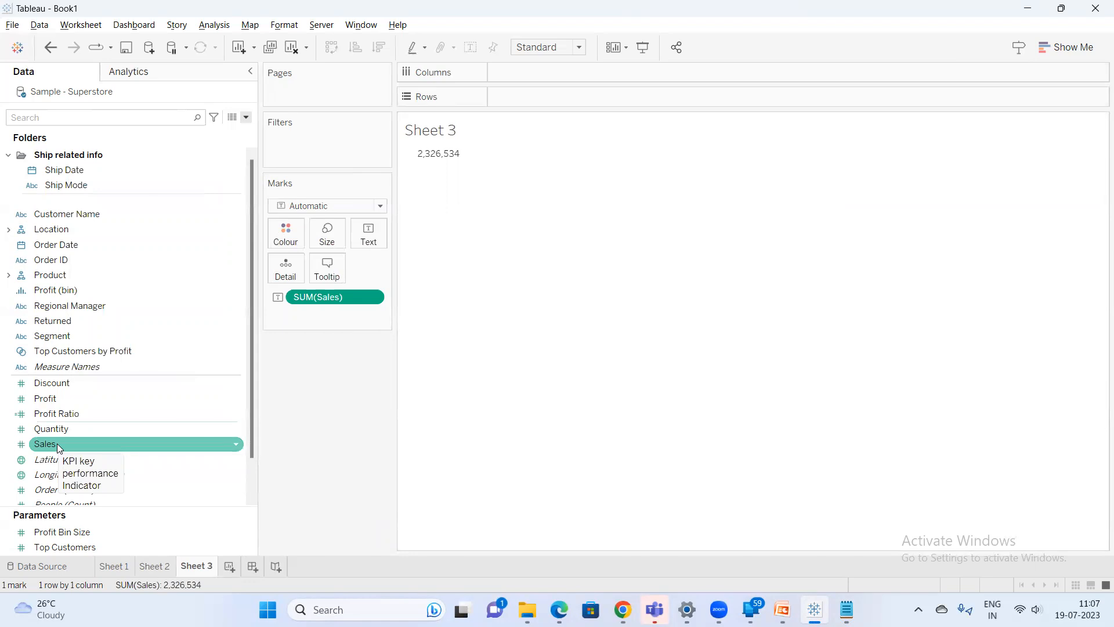
right_click(57, 443)
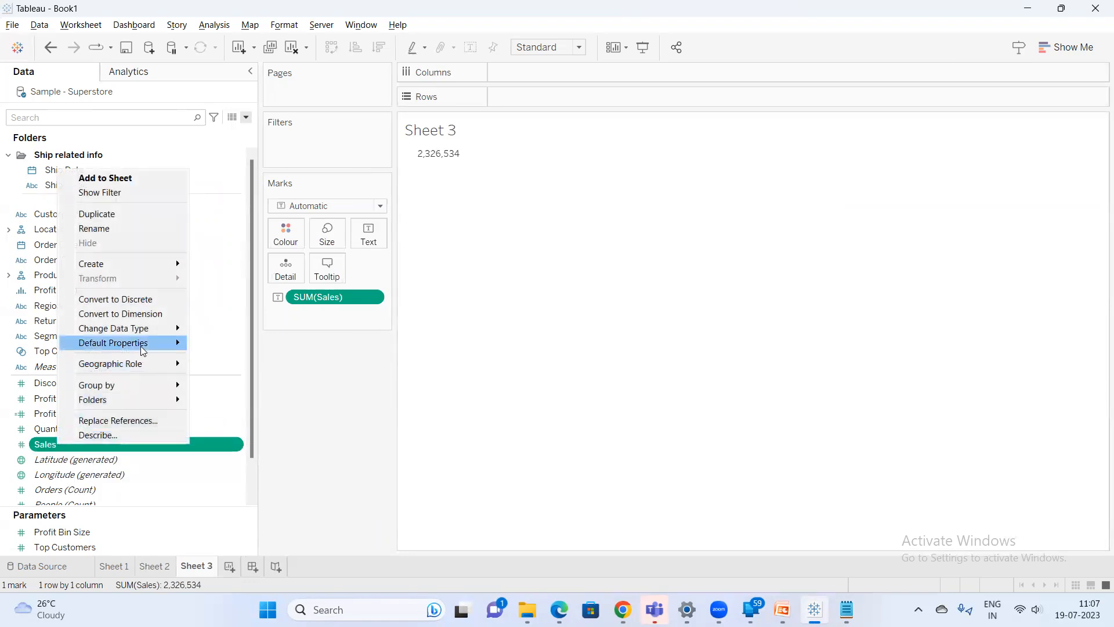
mouse_move(146, 345)
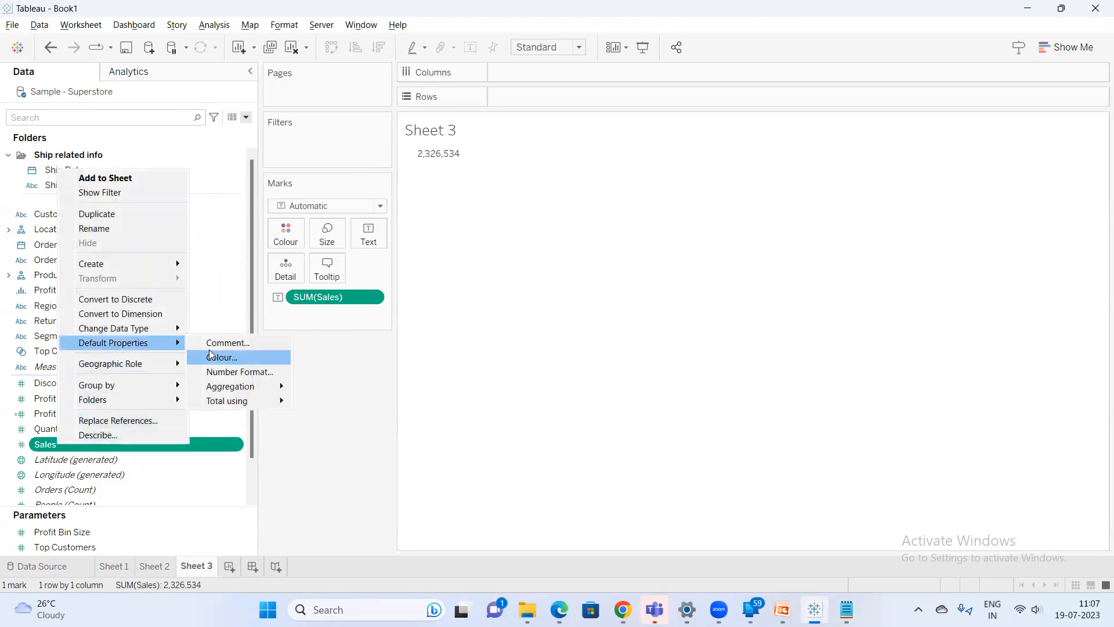
left_click(326, 404)
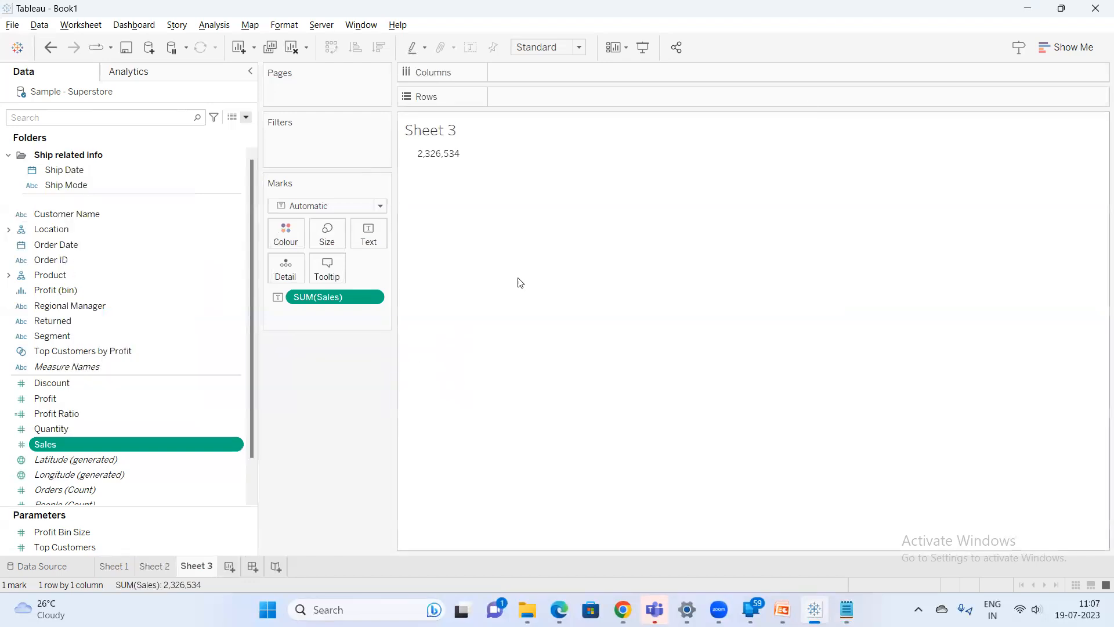
left_click(1068, 47)
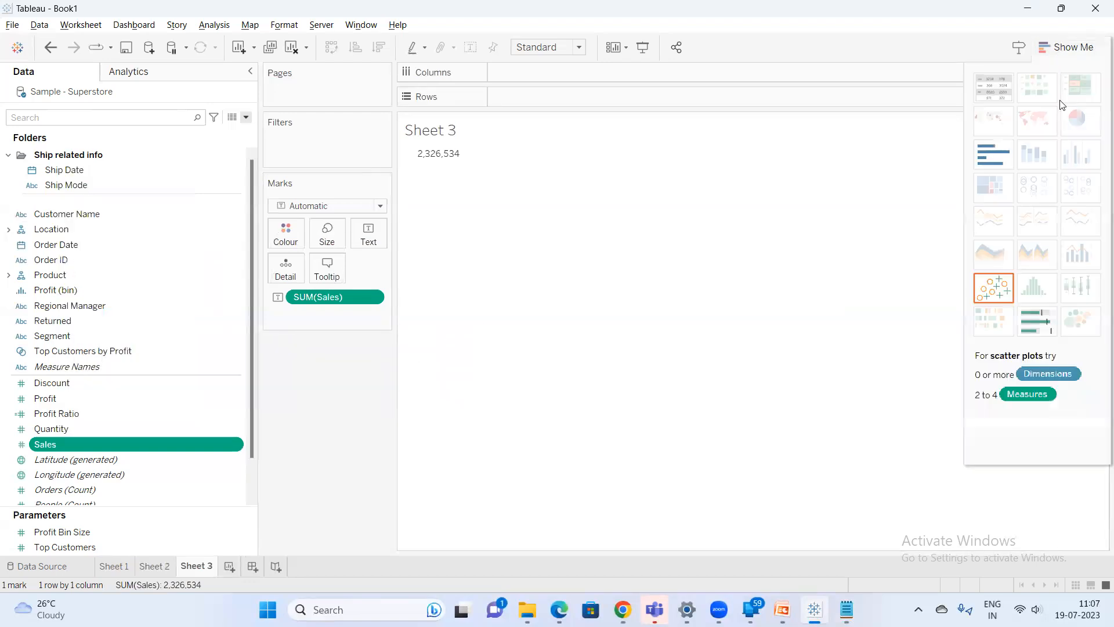
left_click(1068, 47)
Add a new worksheet and place Sub-Category and Sales in the view, finding each through the Data pane search
left_click(230, 566)
left_click(91, 112)
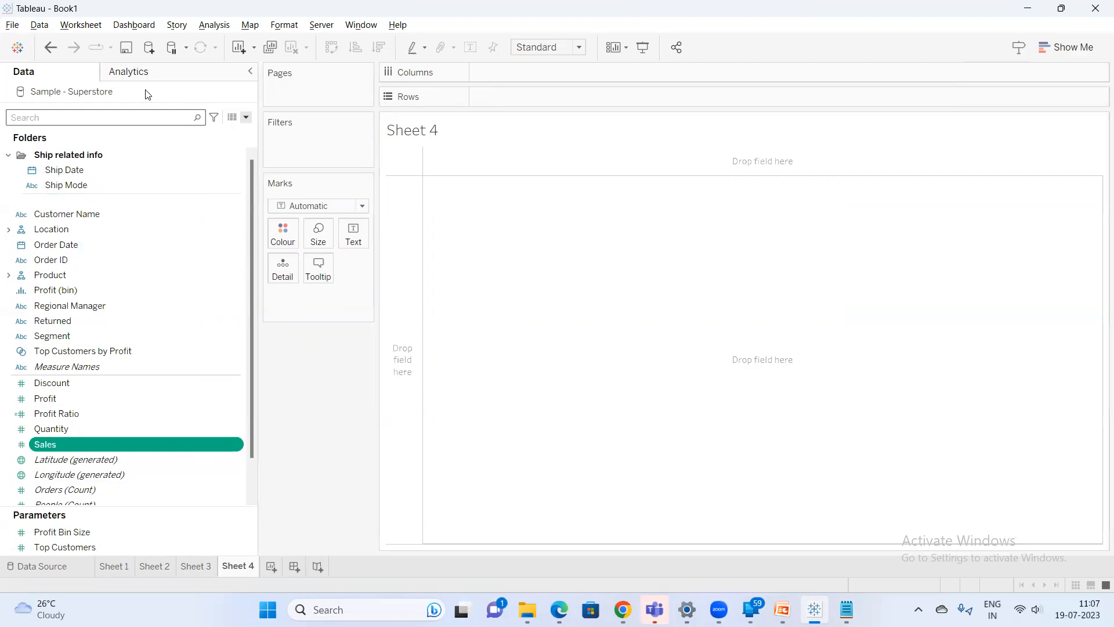
type("sub")
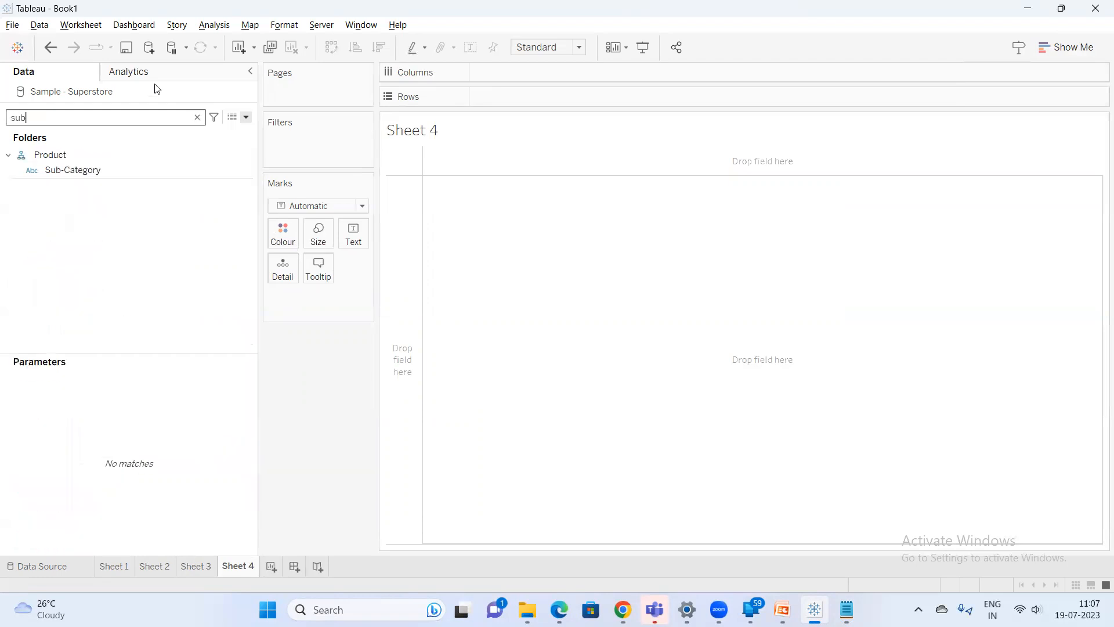
left_click(98, 174)
double_click(97, 171)
double_click(85, 118)
type("sa")
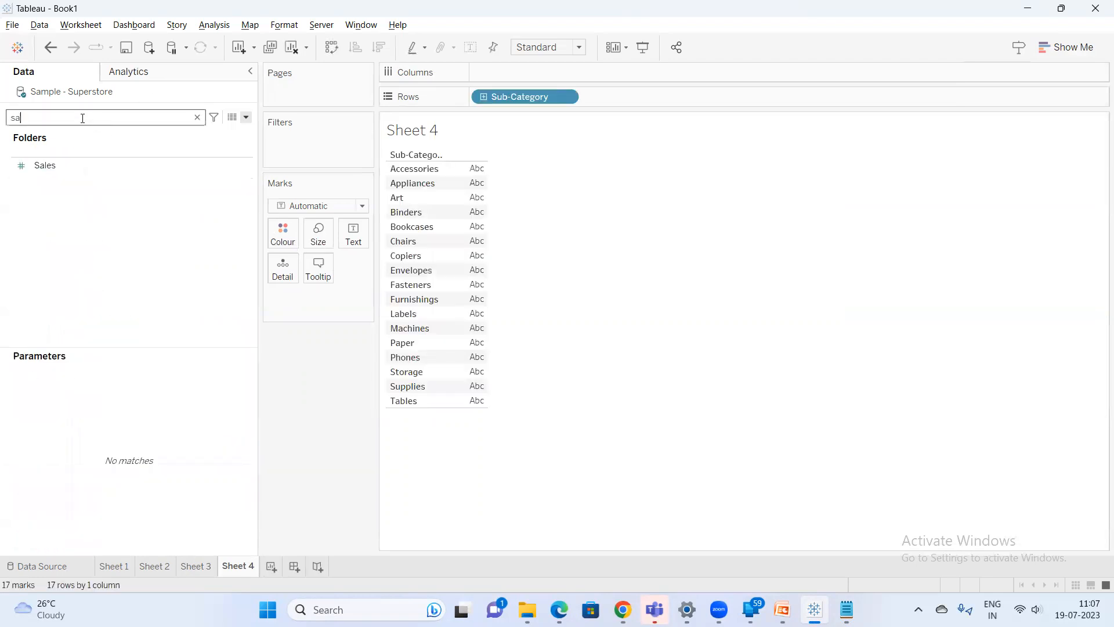
left_click(80, 165)
double_click(80, 165)
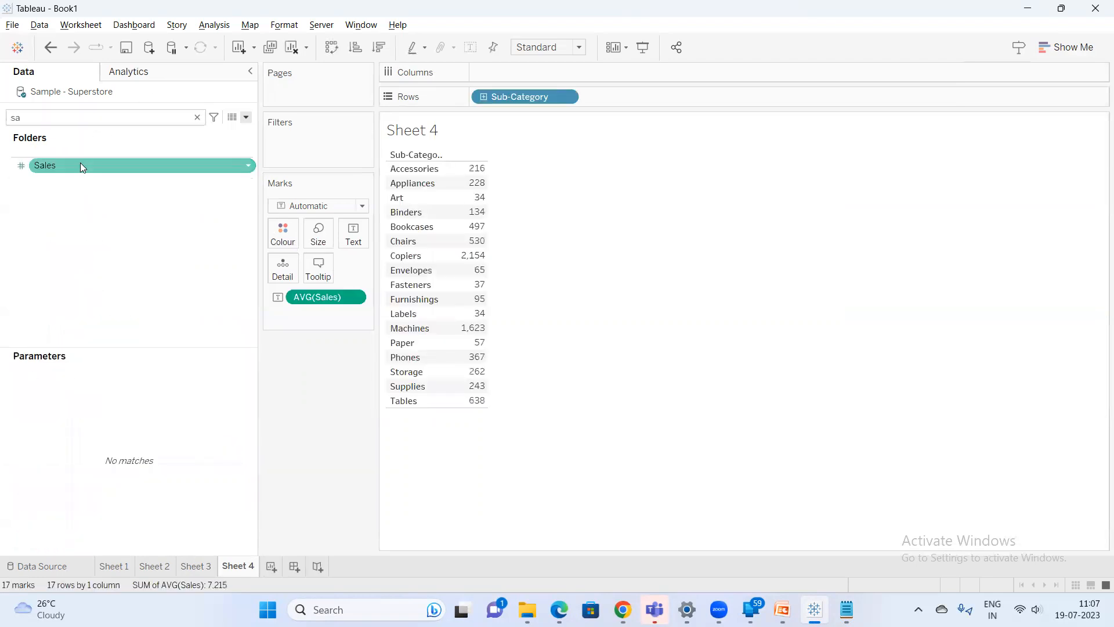
Display sales by sub-category as a horizontal bar chart sorted in descending order
left_click(1068, 47)
left_click(994, 154)
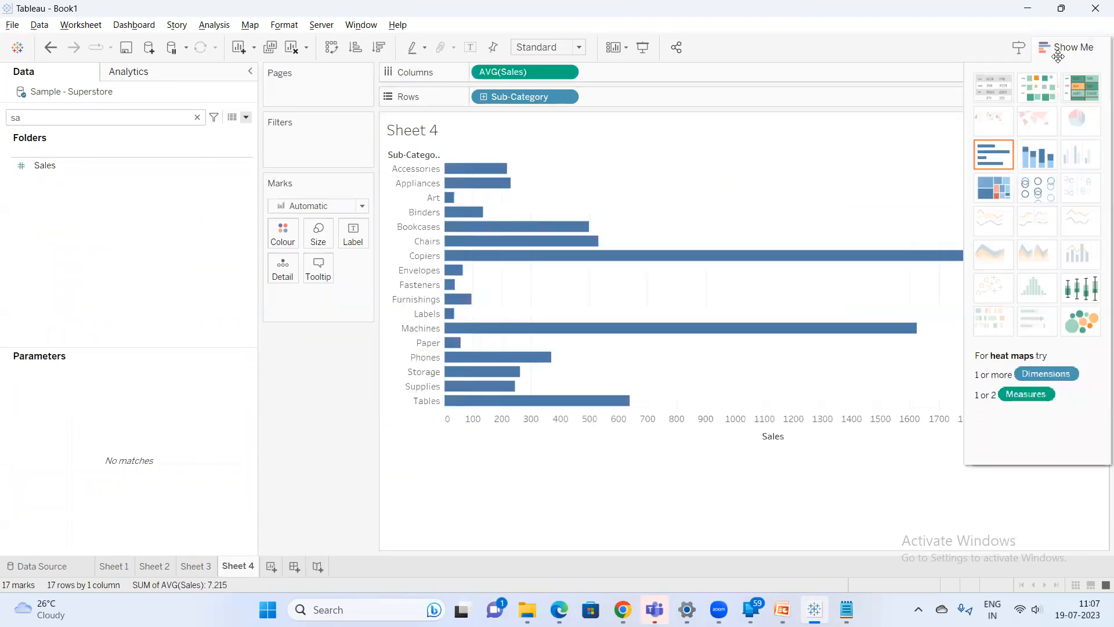
left_click(378, 51)
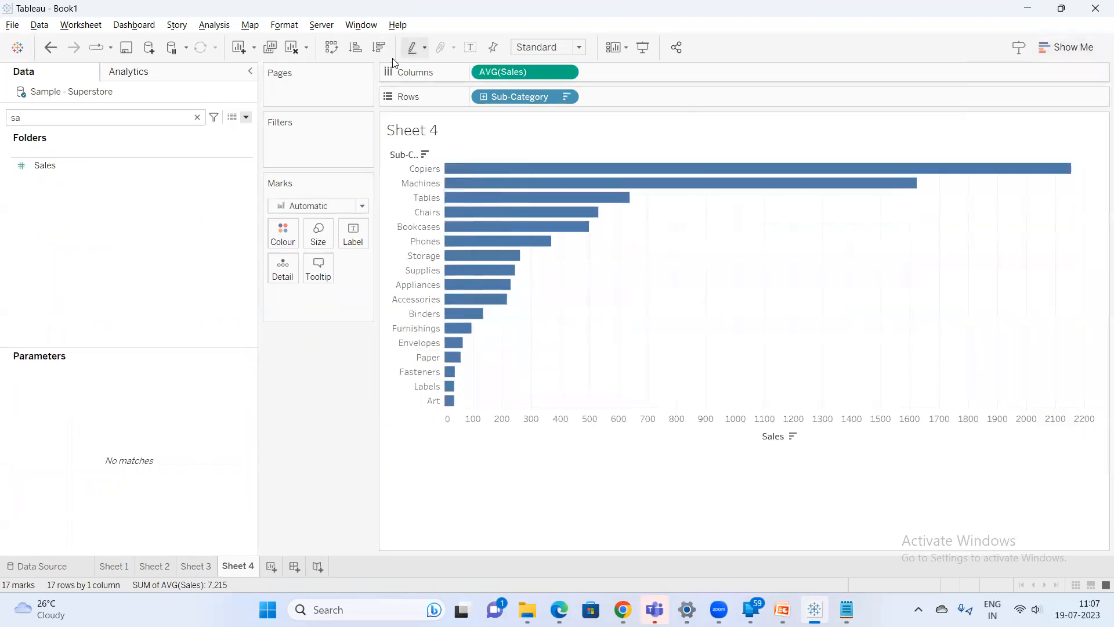
Swap rows and columns to vertical bars and change the Sales measure's aggregation to Sum
left_click(332, 47)
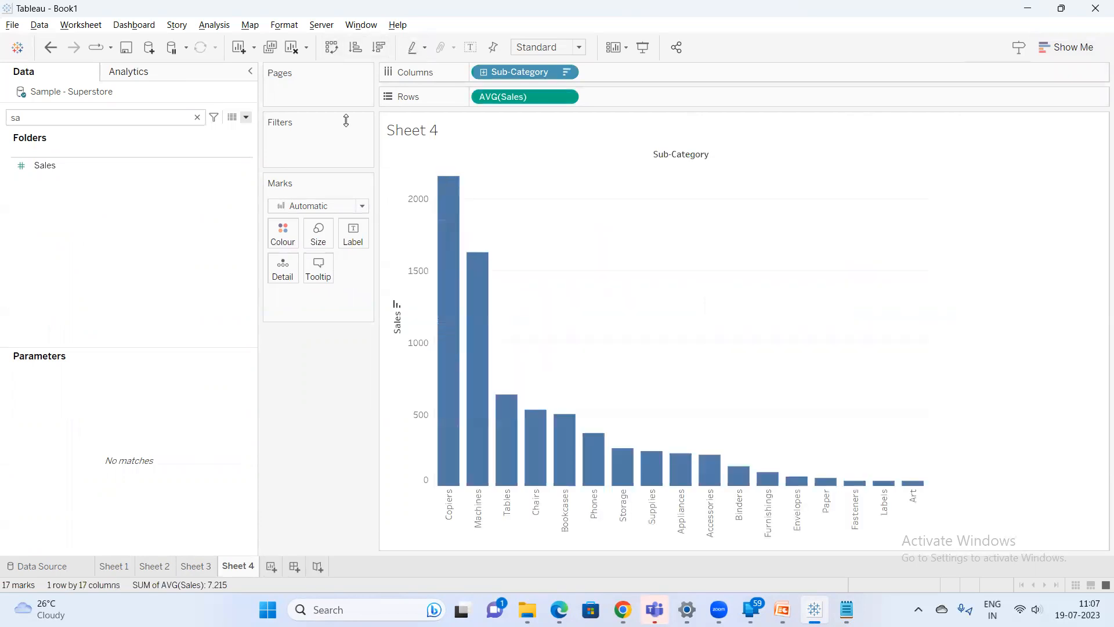
right_click(509, 102)
mouse_move(632, 243)
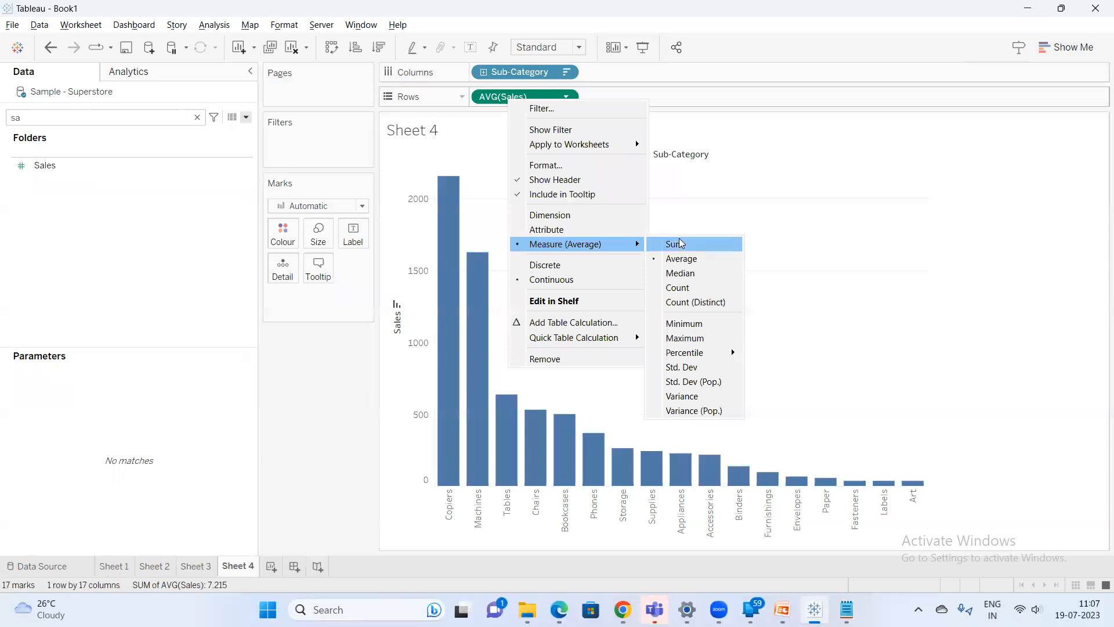
left_click(678, 245)
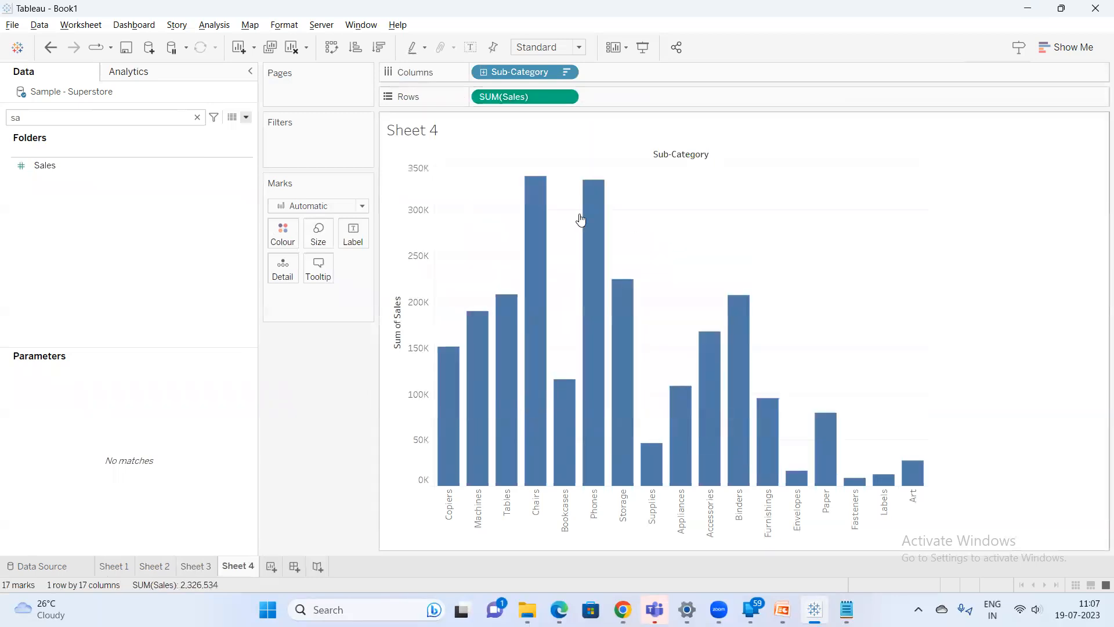
Clear the field search and add SUM(Sales) to Colour on the Marks card
left_click(197, 117)
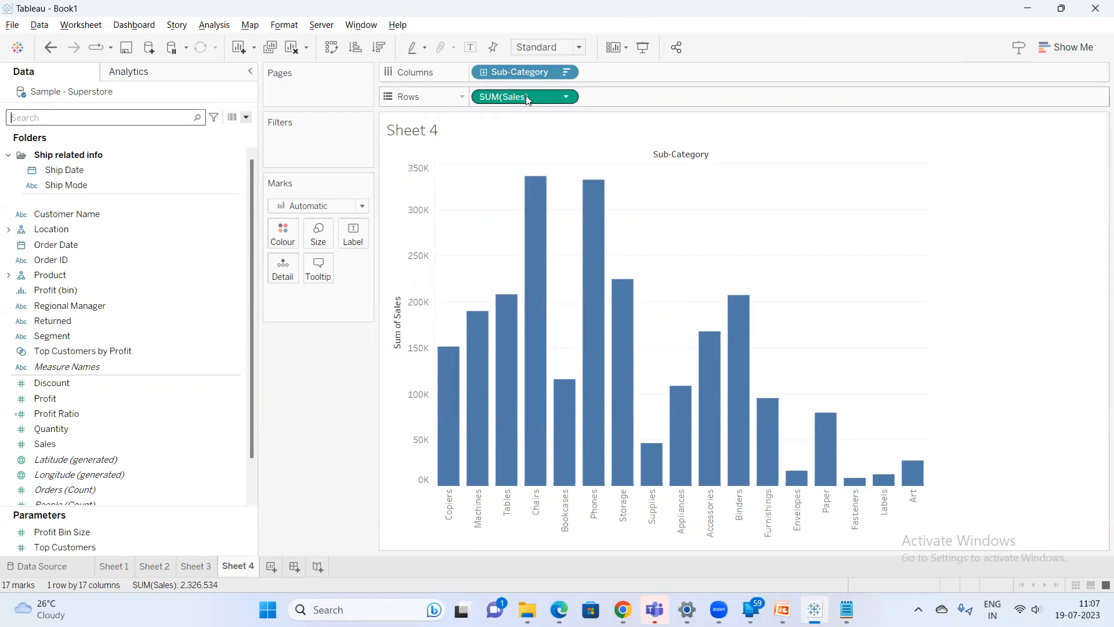
left_click_drag(525, 95, 280, 236)
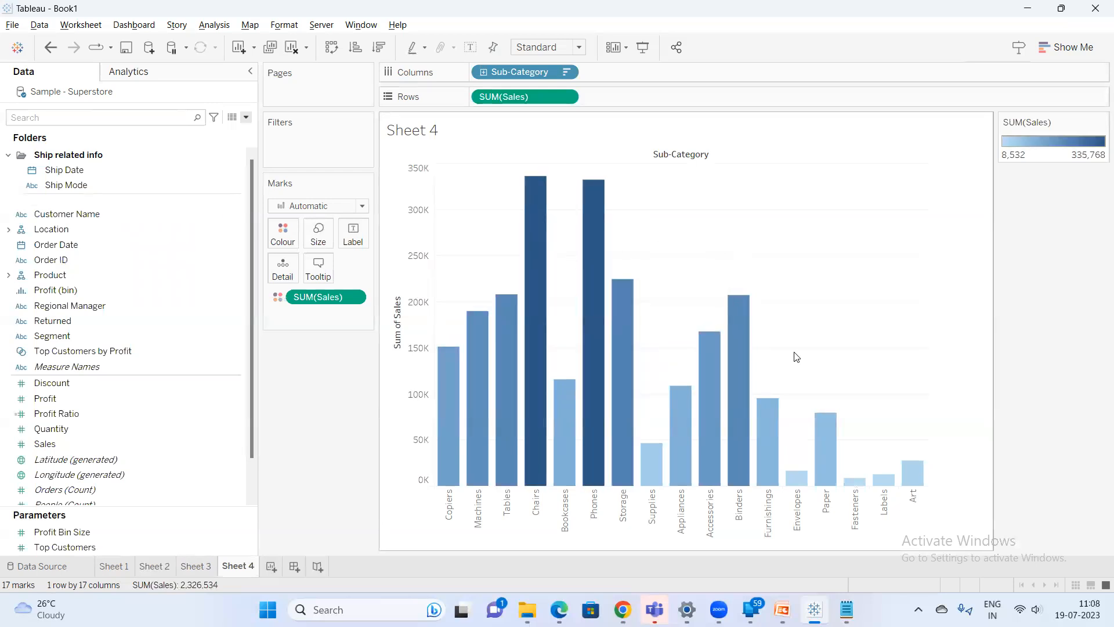
mouse_move(462, 436)
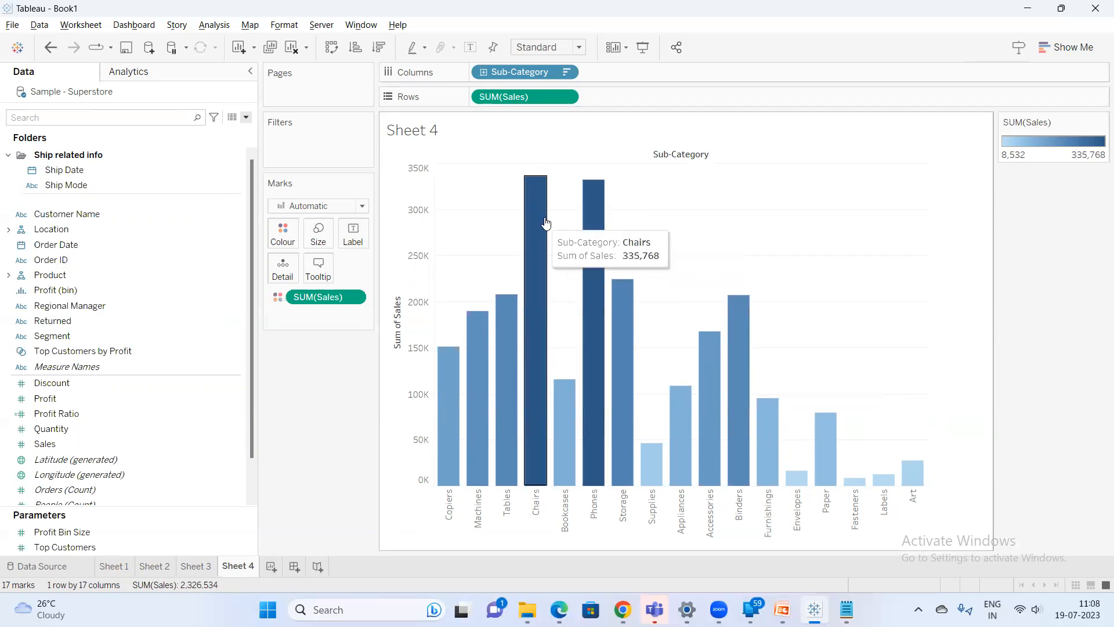
mouse_move(470, 333)
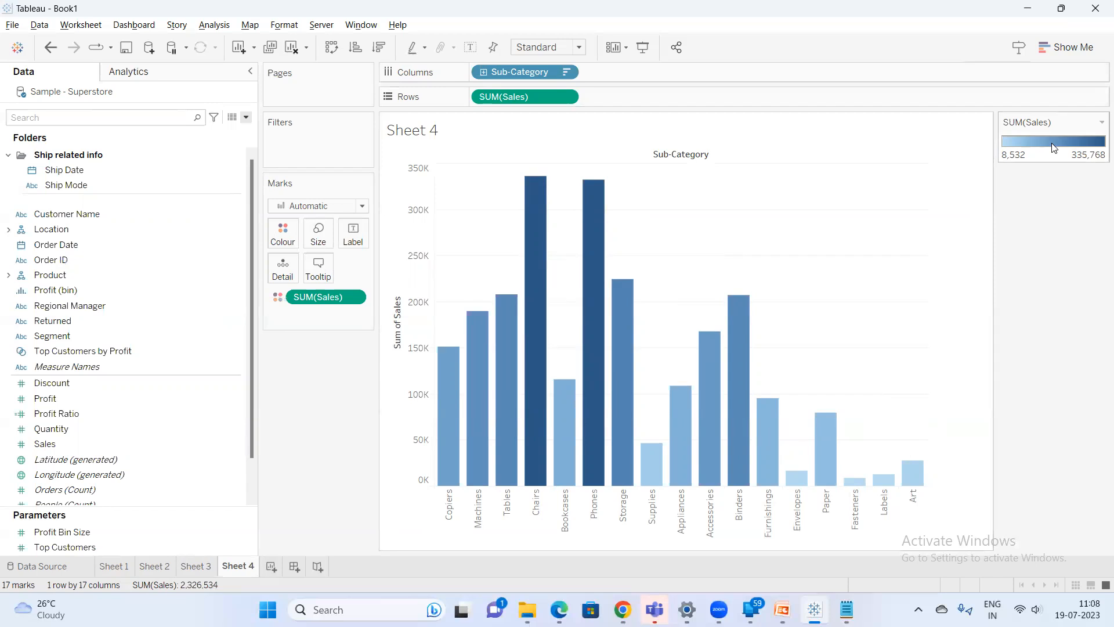
Set the Sales field's default colour palette to Brown
right_click(68, 447)
mouse_move(133, 346)
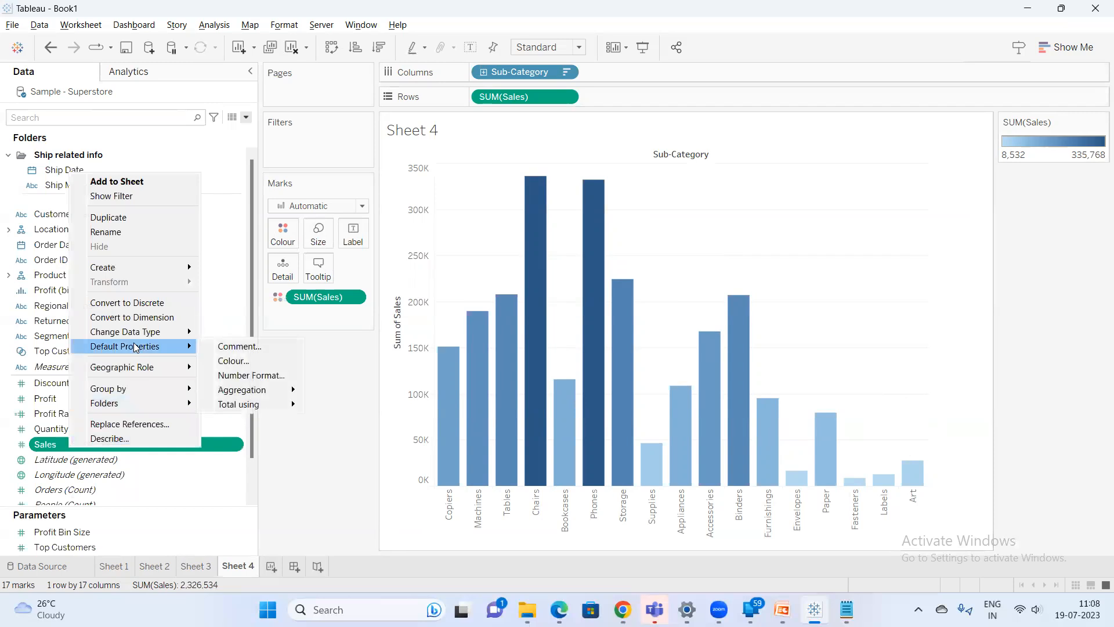
left_click(244, 363)
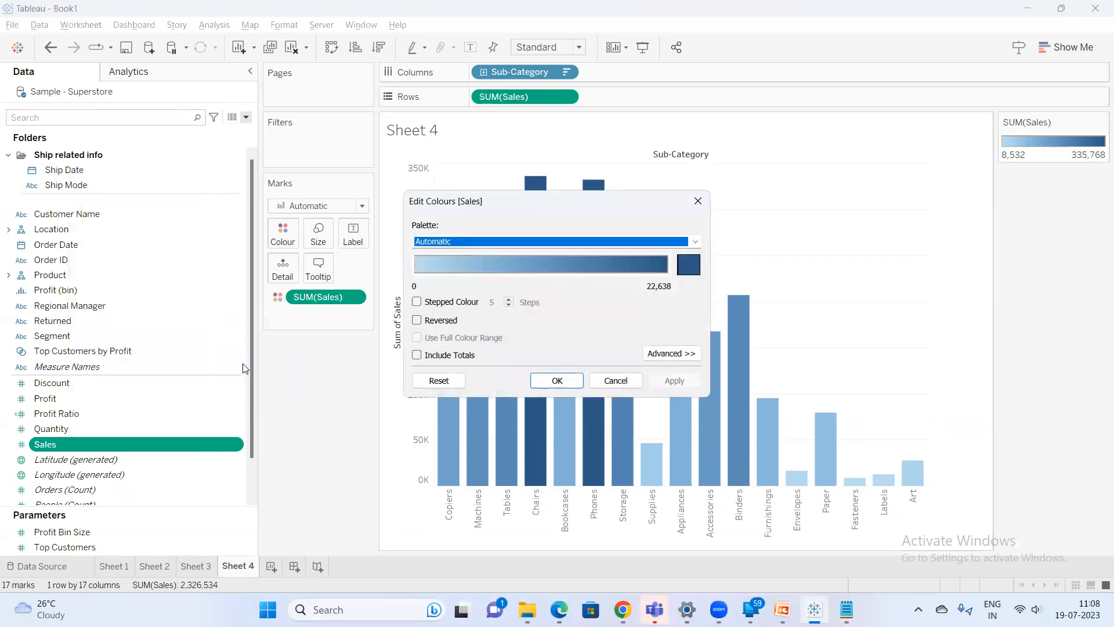
left_click(645, 241)
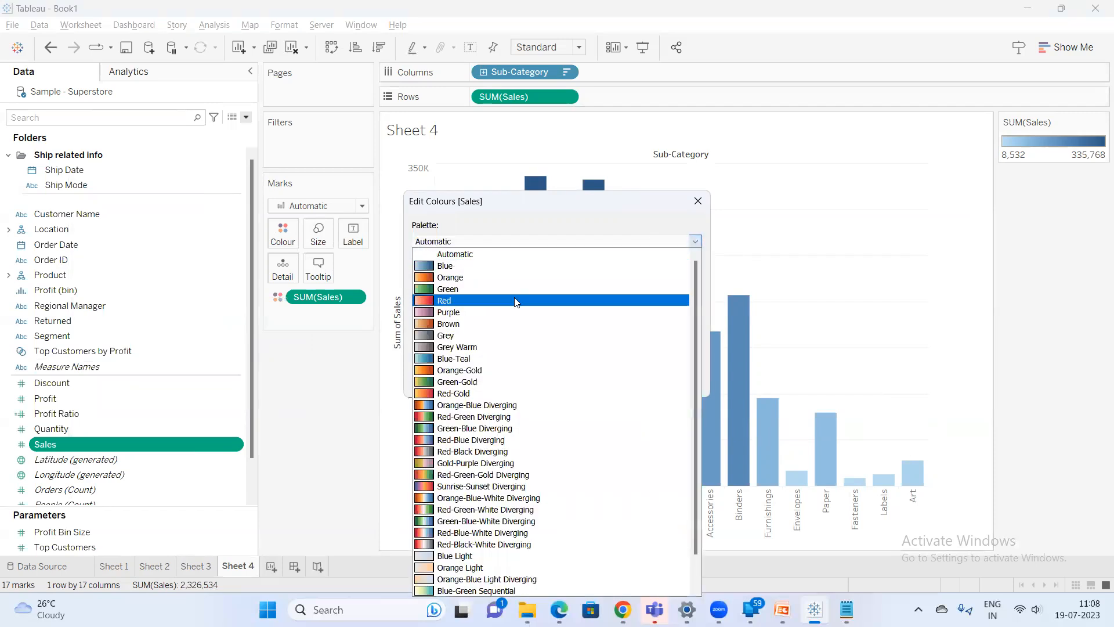
left_click(488, 324)
left_click(542, 380)
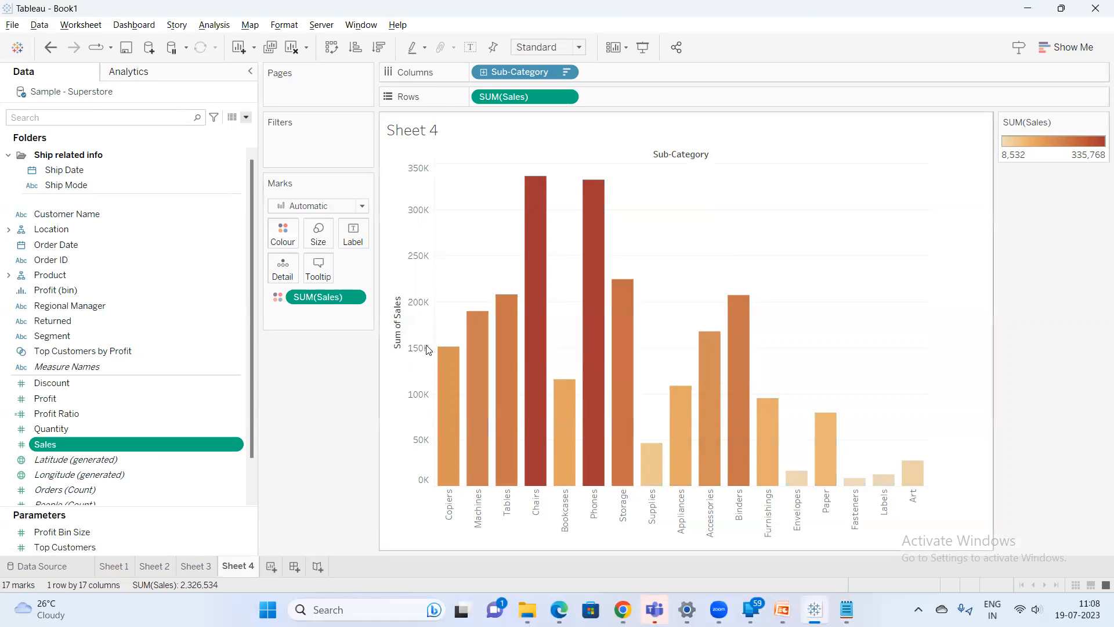
Show mark labels on the sales bars
right_click(170, 442)
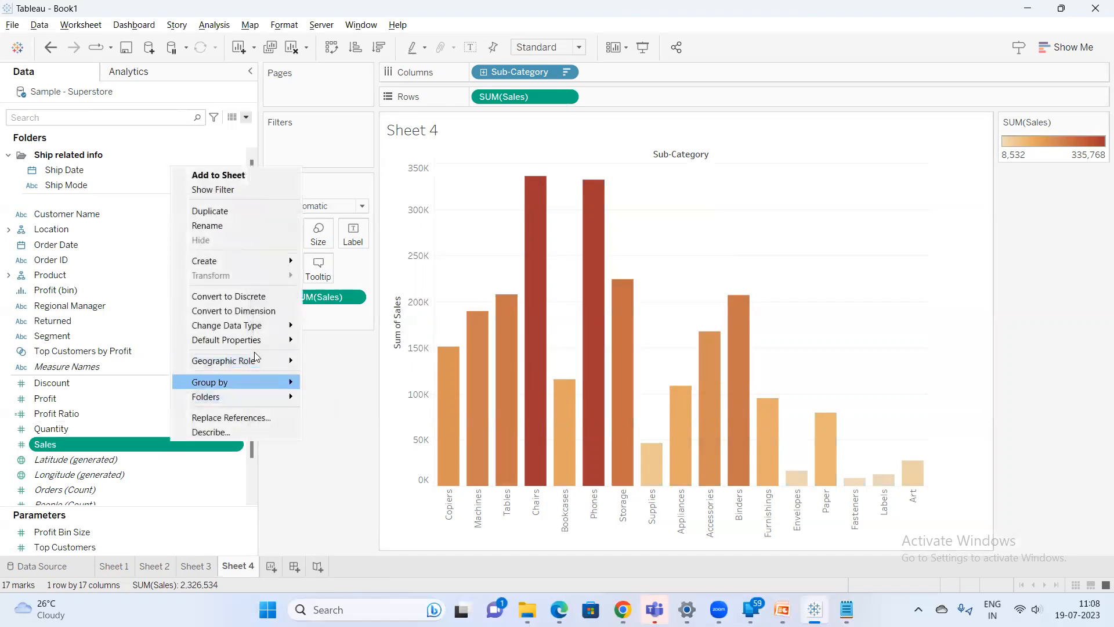
mouse_move(255, 340)
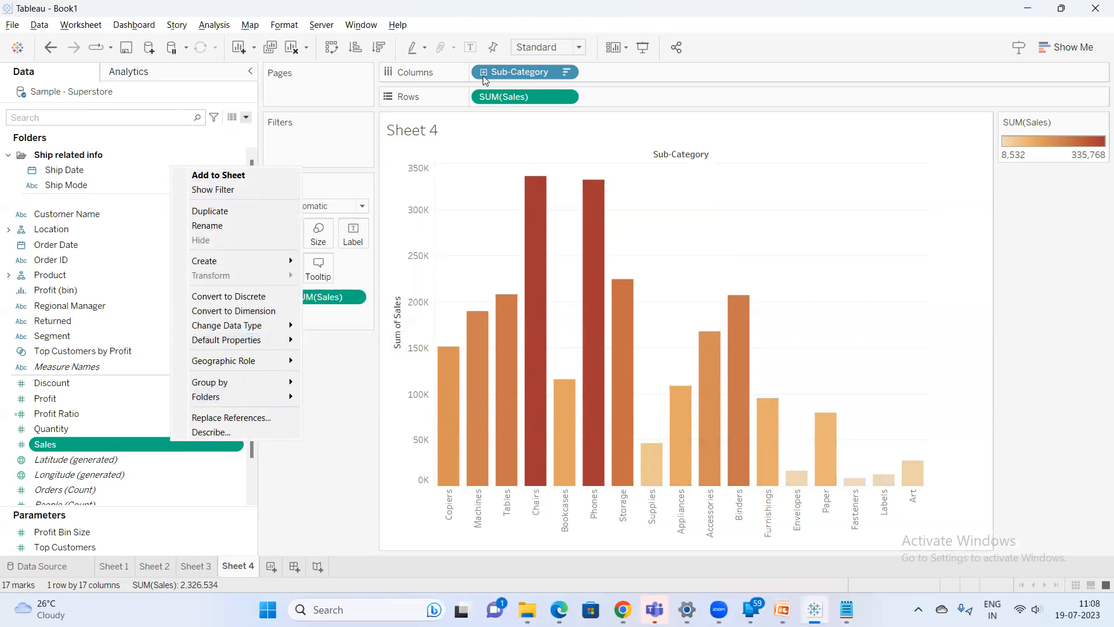
left_click(470, 47)
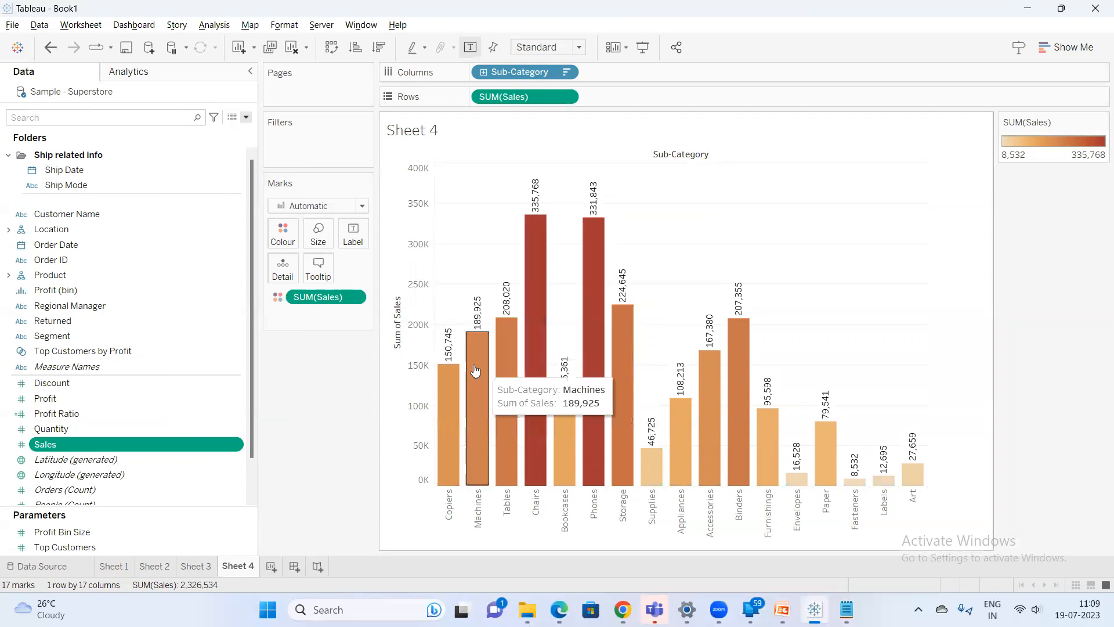
Set the Sales field's default number format to Number (Custom) with Thousands (K) display units and a $ prefix
right_click(129, 440)
mouse_move(233, 339)
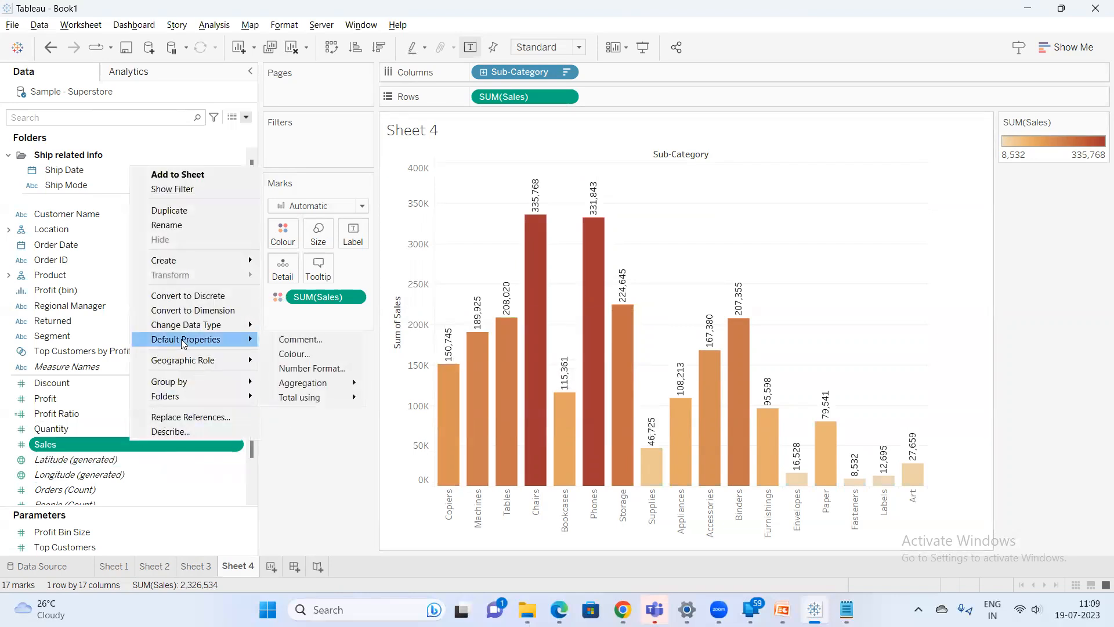
left_click(314, 369)
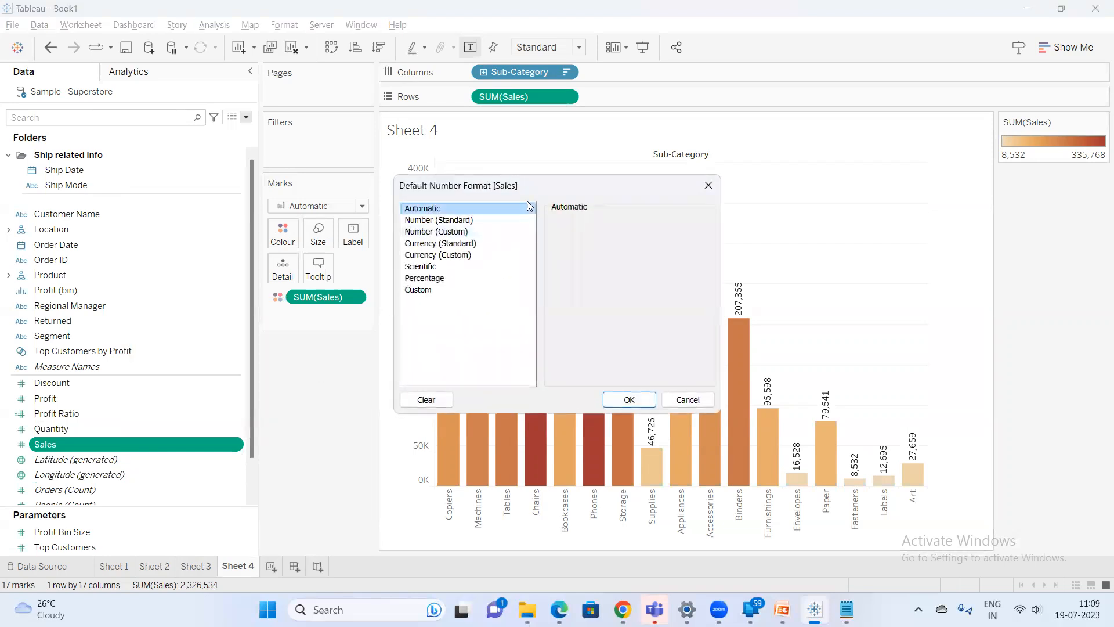
left_click_drag(513, 194, 182, 232)
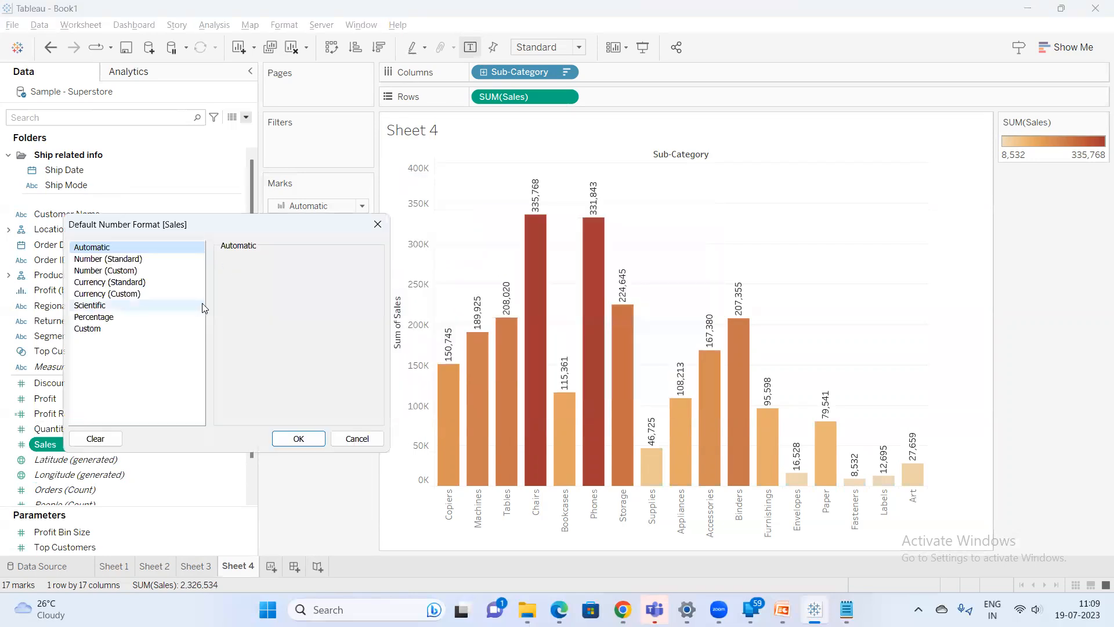
left_click(139, 271)
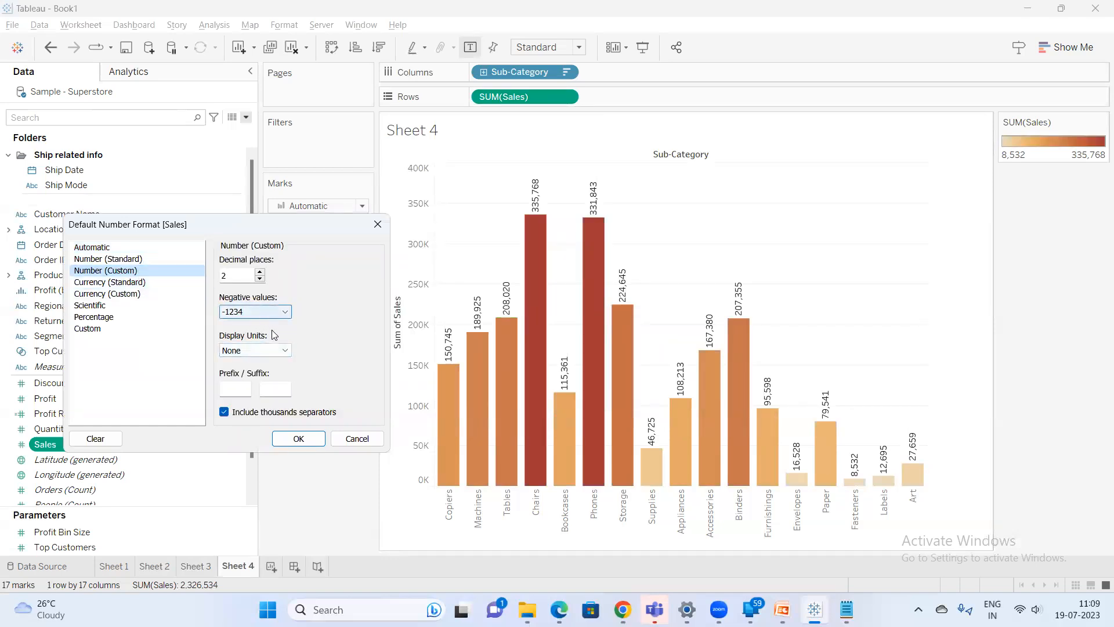
left_click(267, 351)
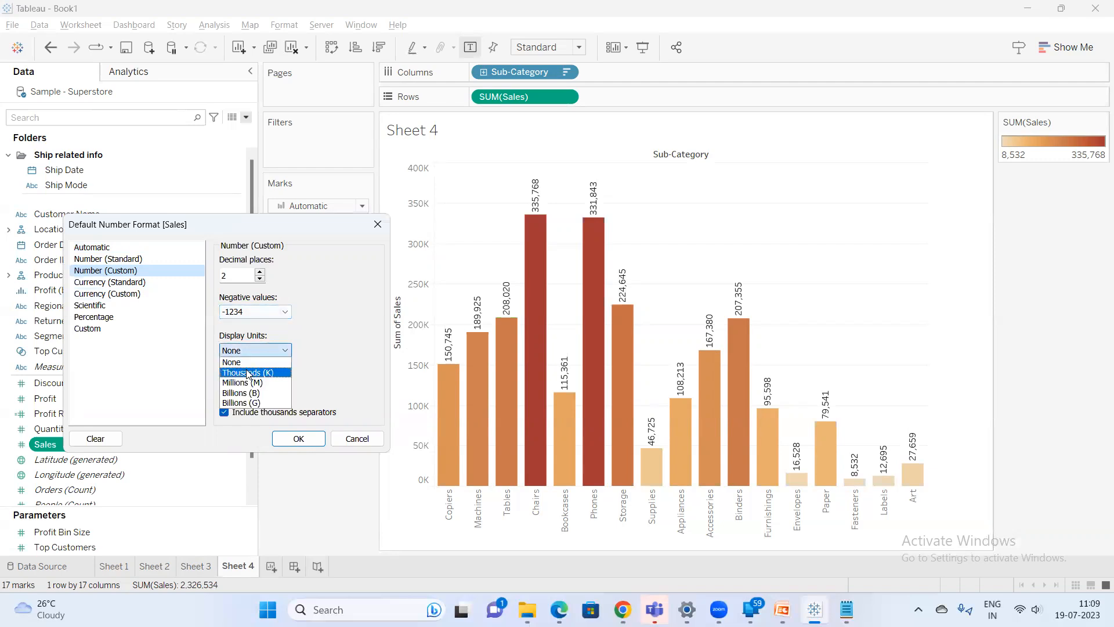
left_click(248, 373)
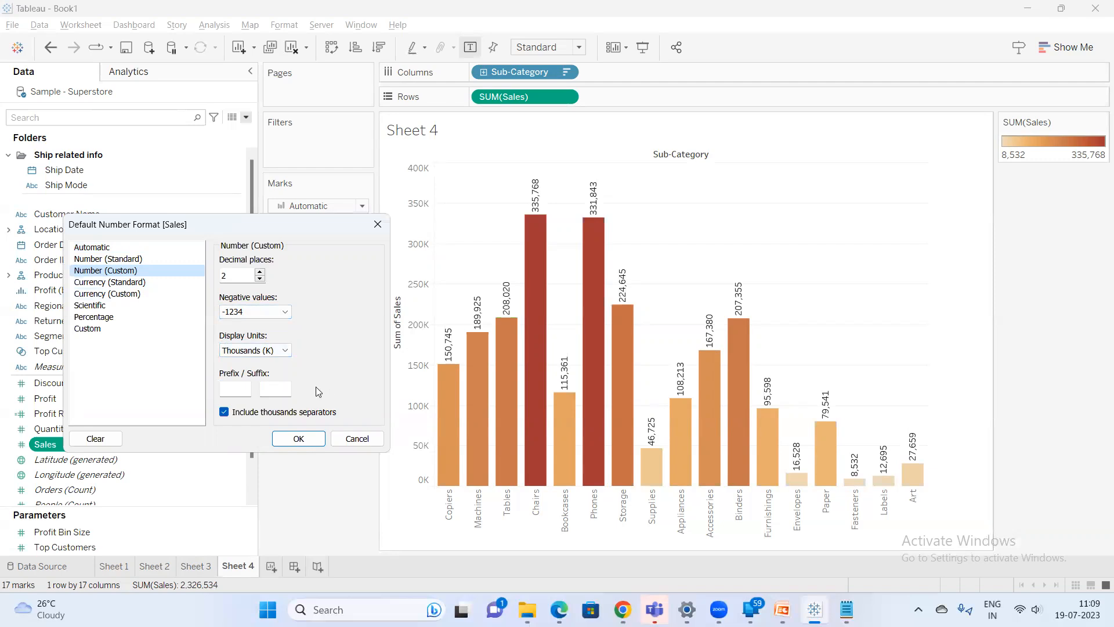
left_click(249, 390)
type("$")
left_click(299, 438)
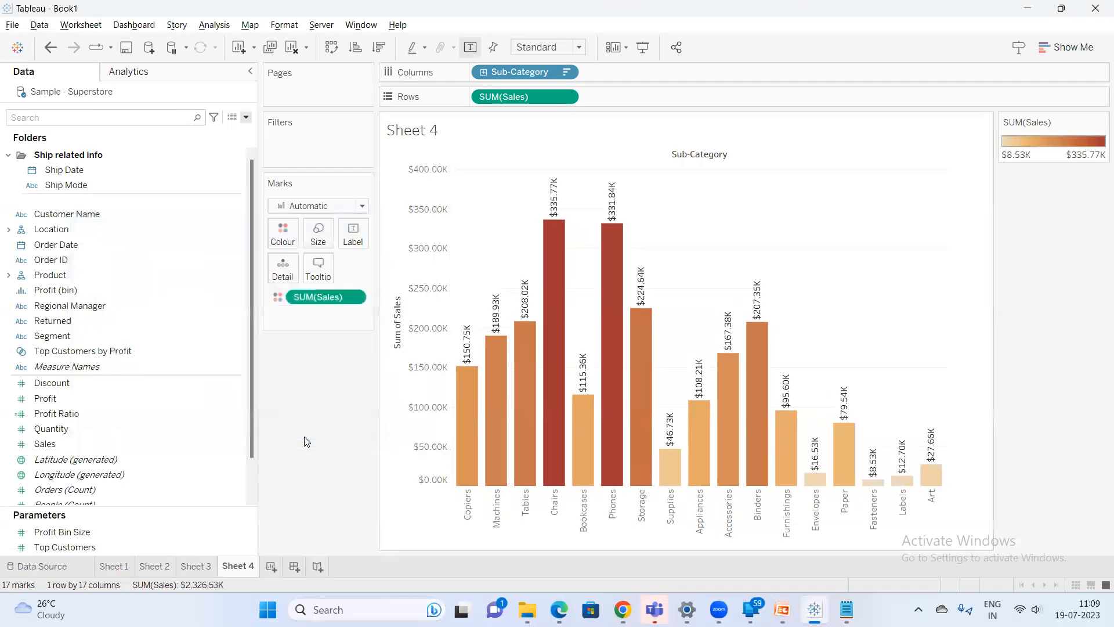
Switch to the Google Meet call, admit the waiting participant, and return to Tableau
mouse_move(502, 336)
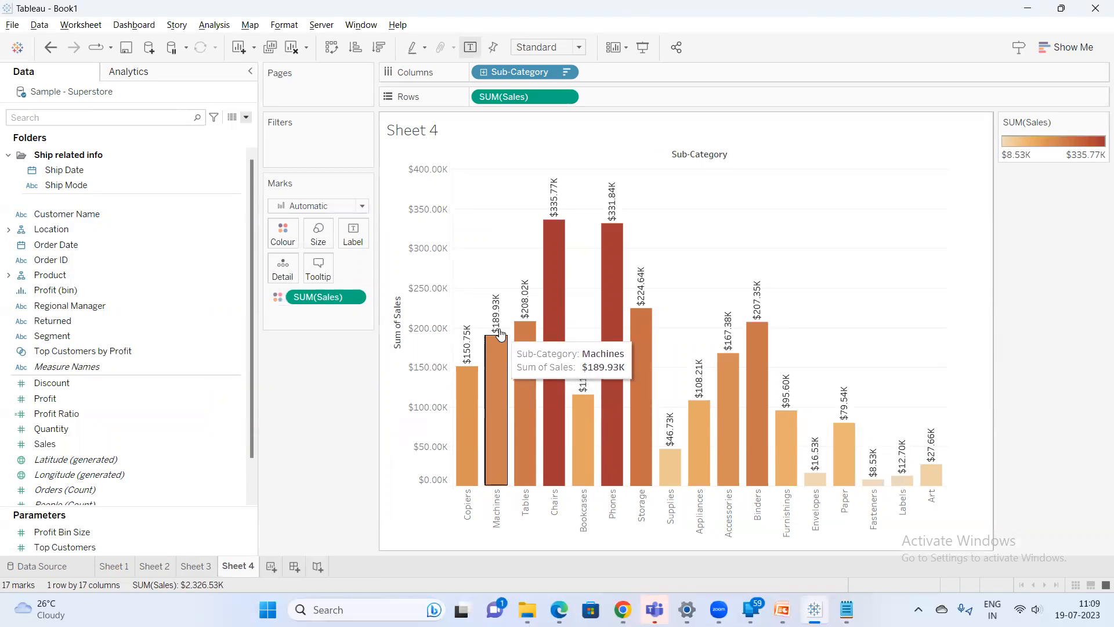
mouse_move(467, 361)
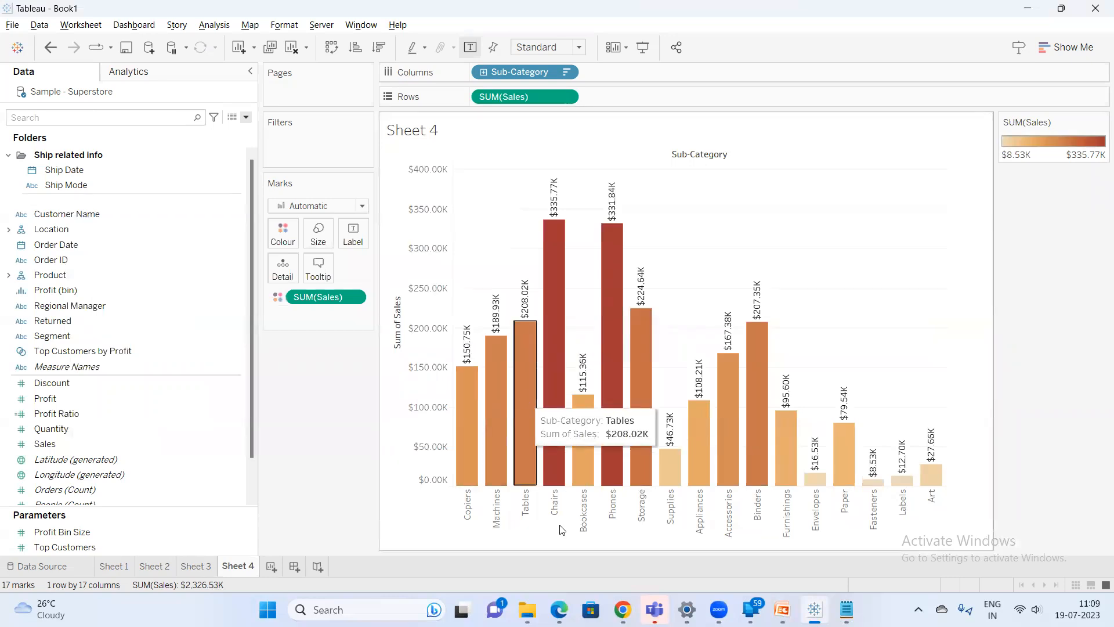
left_click(601, 566)
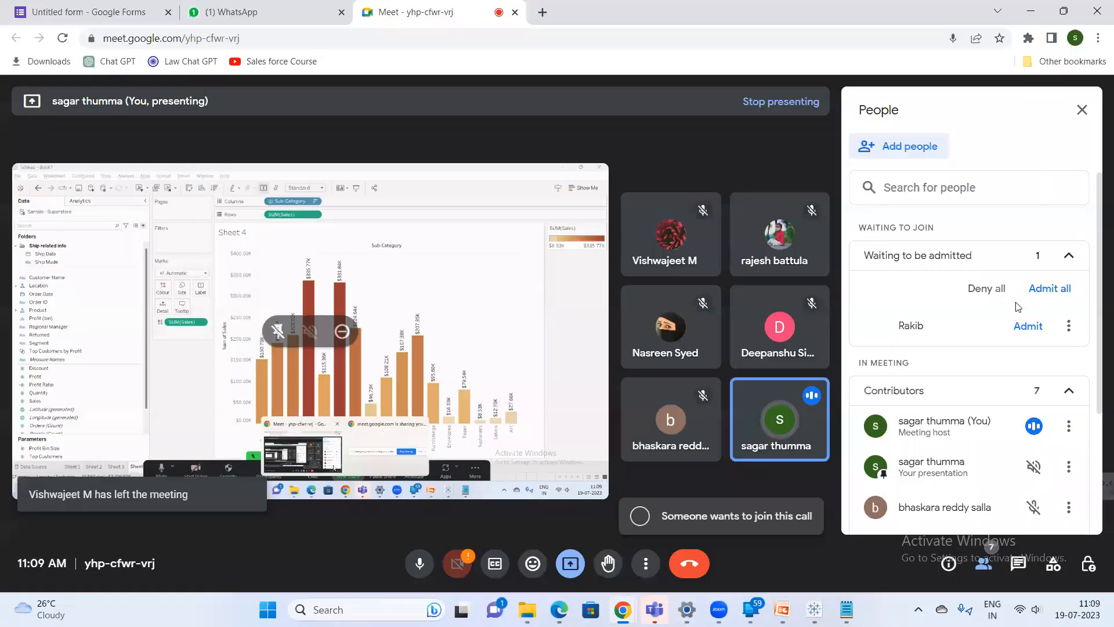
left_click(1026, 325)
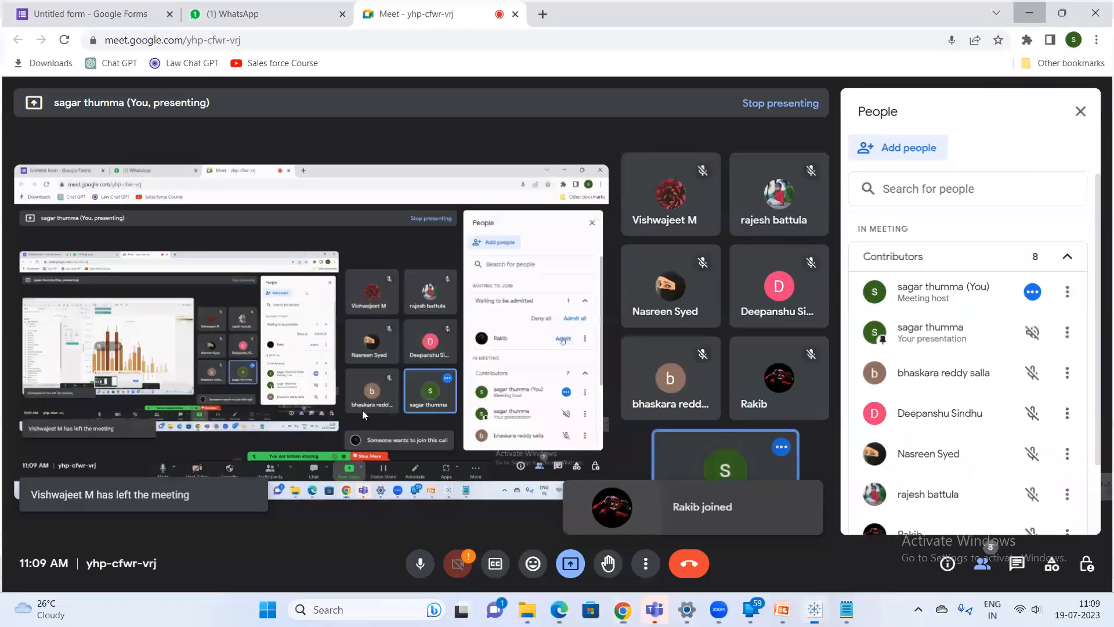
key("alt+Tab")
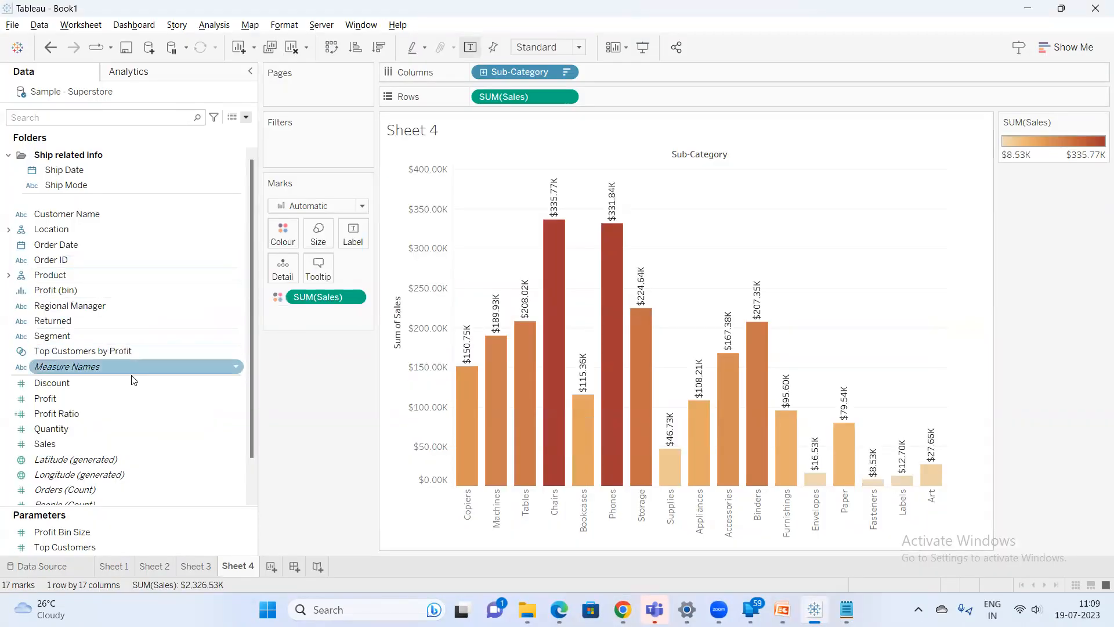
Change the Sales field's default number format display units to Millions (M)
right_click(83, 445)
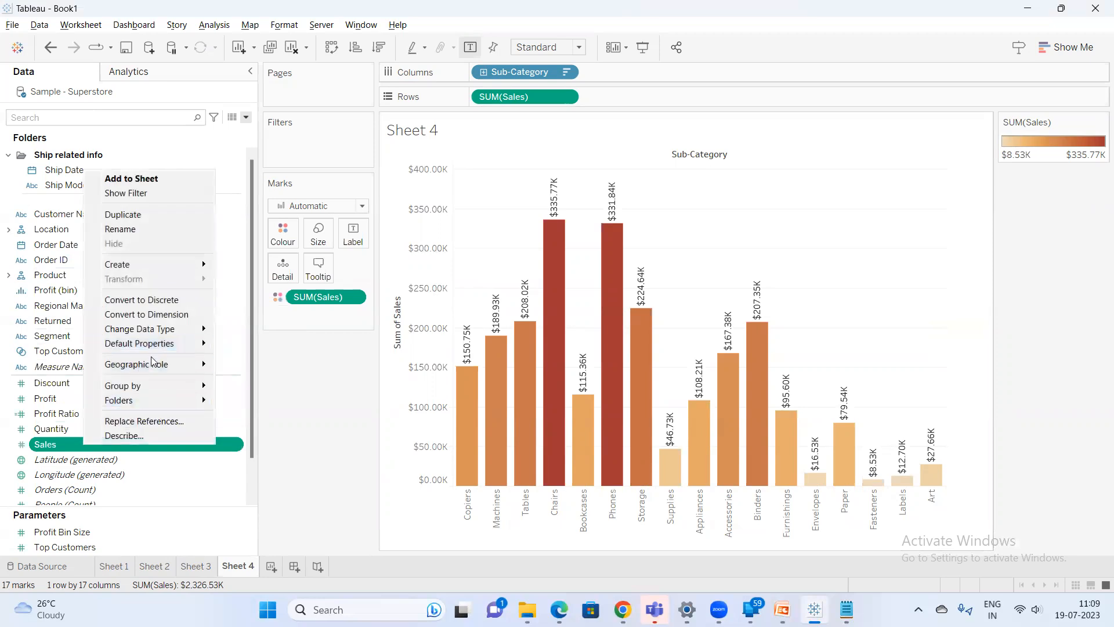
mouse_move(160, 345)
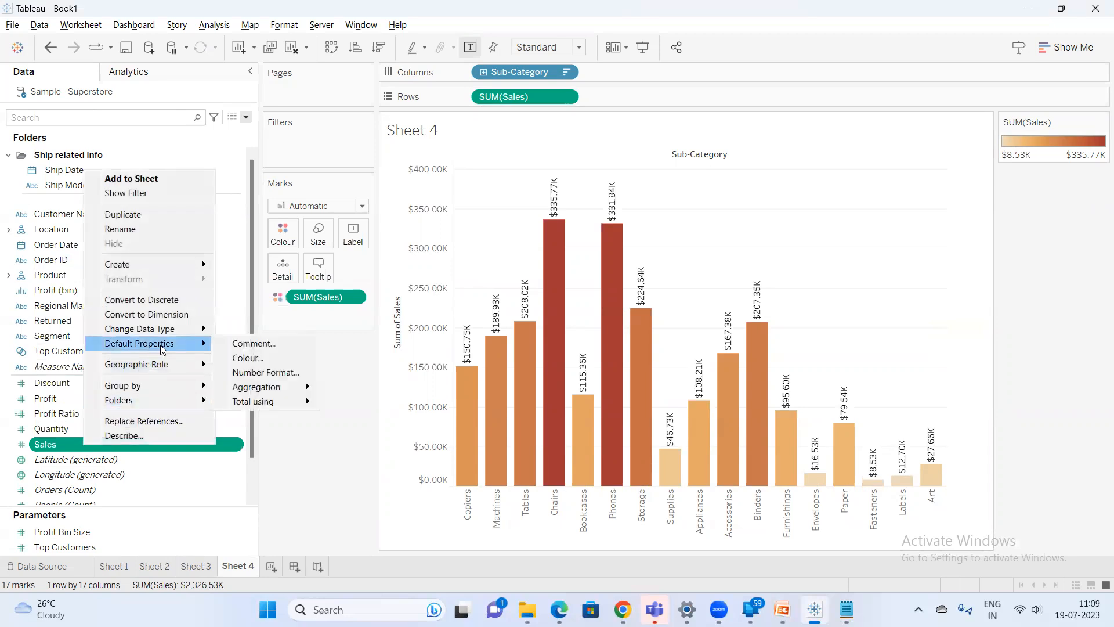
left_click(265, 372)
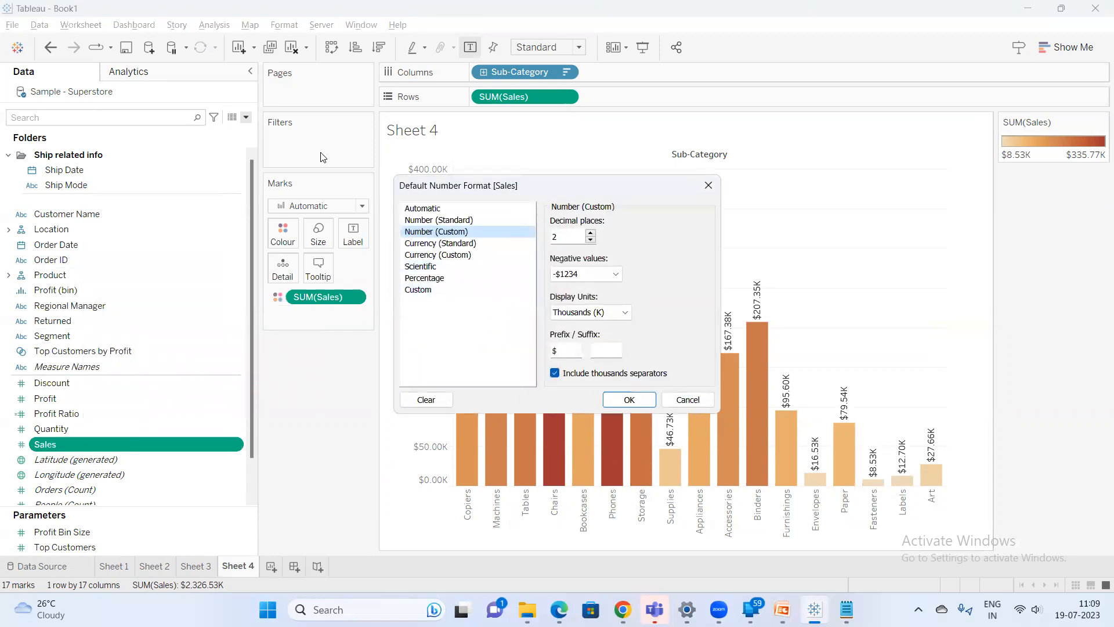
left_click_drag(456, 190, 108, 137)
left_click(266, 259)
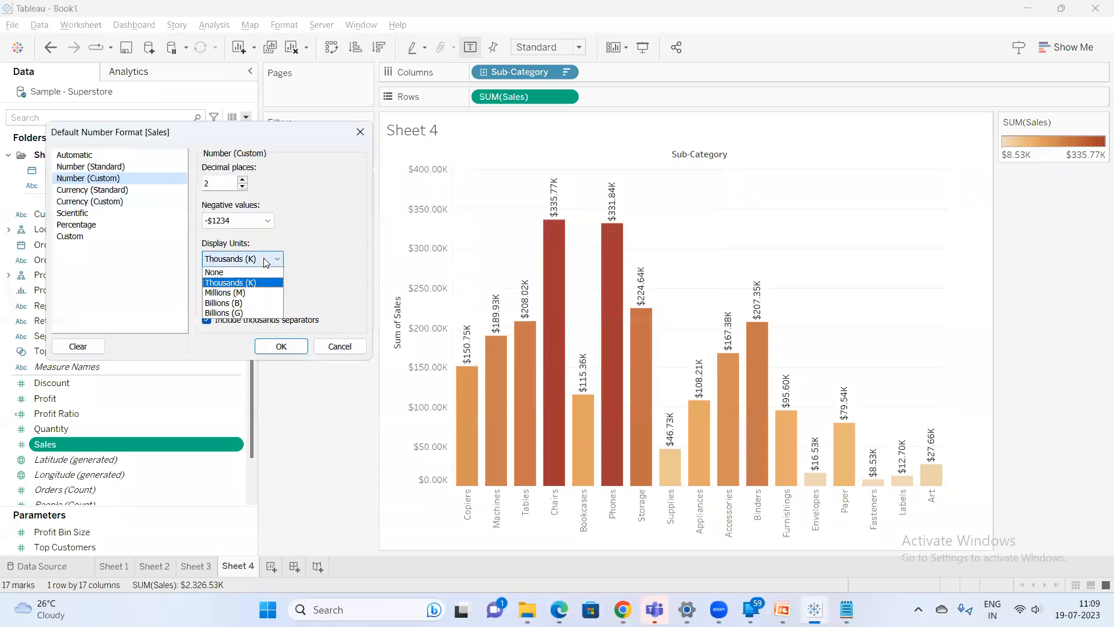
left_click(243, 293)
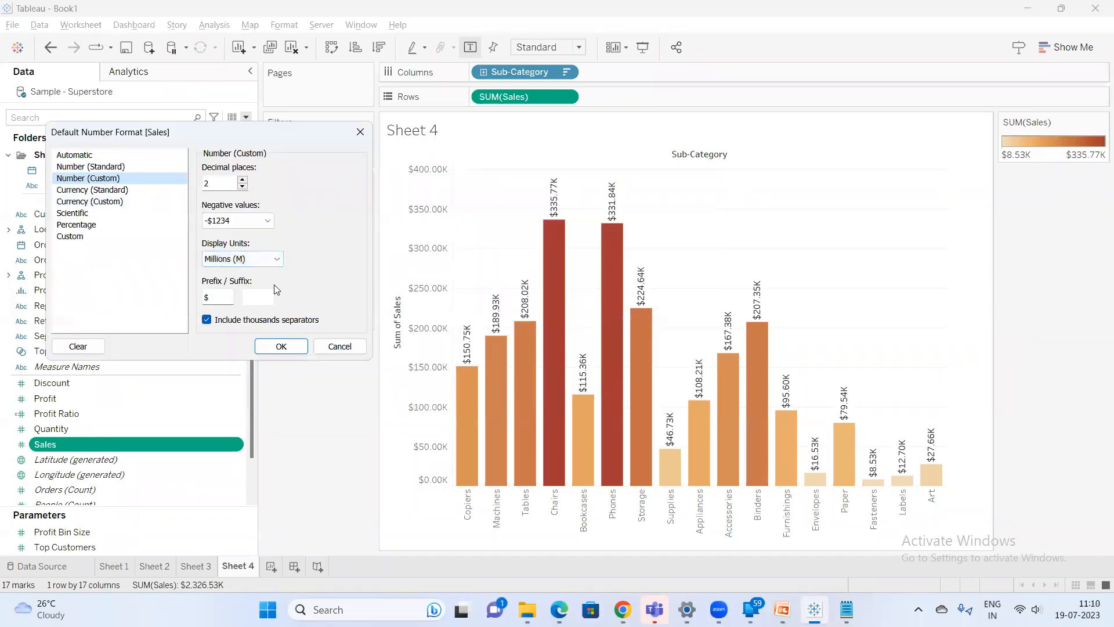
left_click(288, 351)
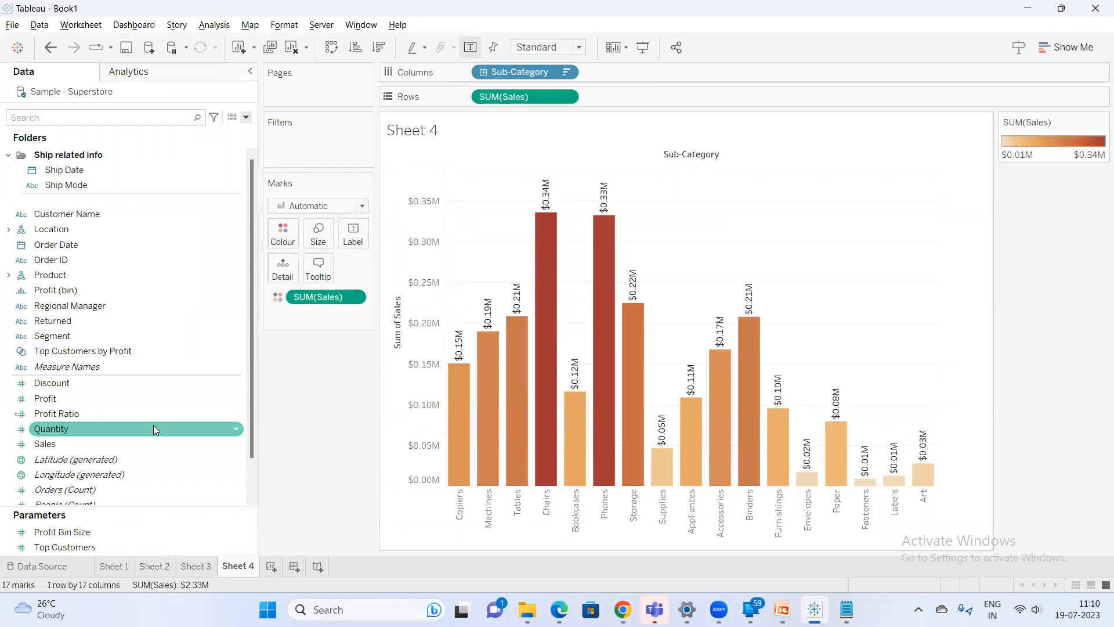
right_click(89, 447)
mouse_move(194, 348)
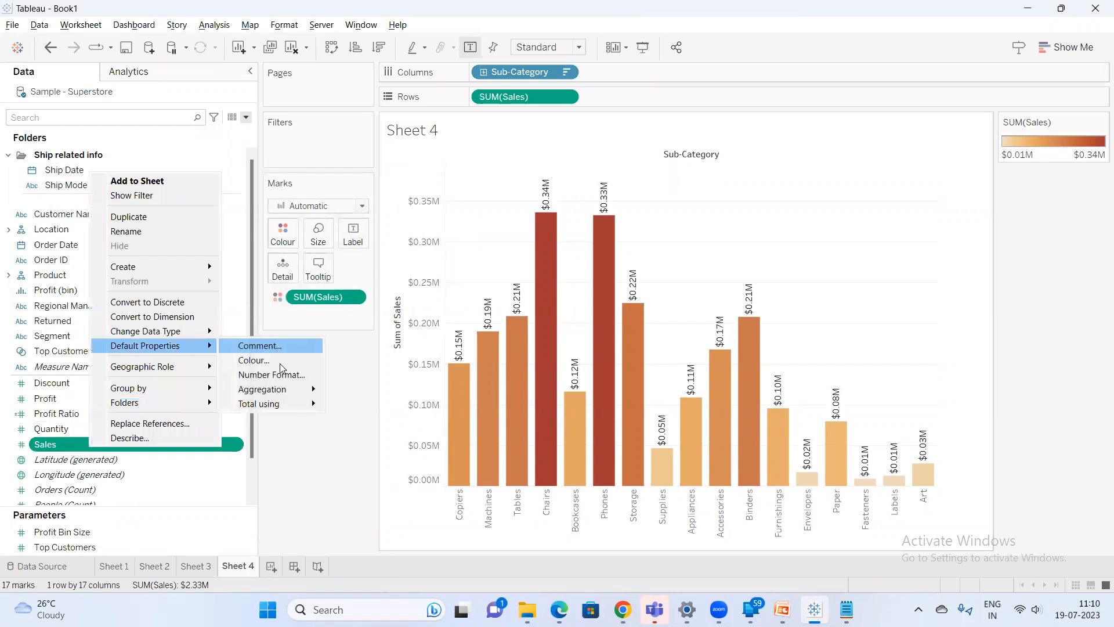
mouse_move(290, 404)
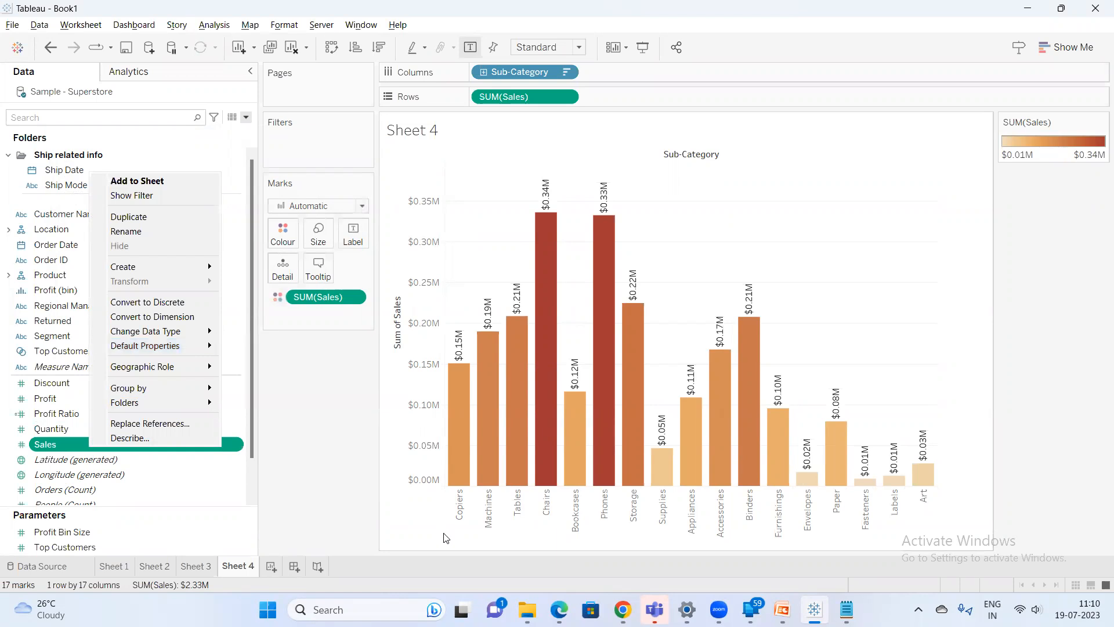
Open a new worksheet and add the Sales measure to Rows
key("ctrl+m")
left_click(121, 120)
type("sa")
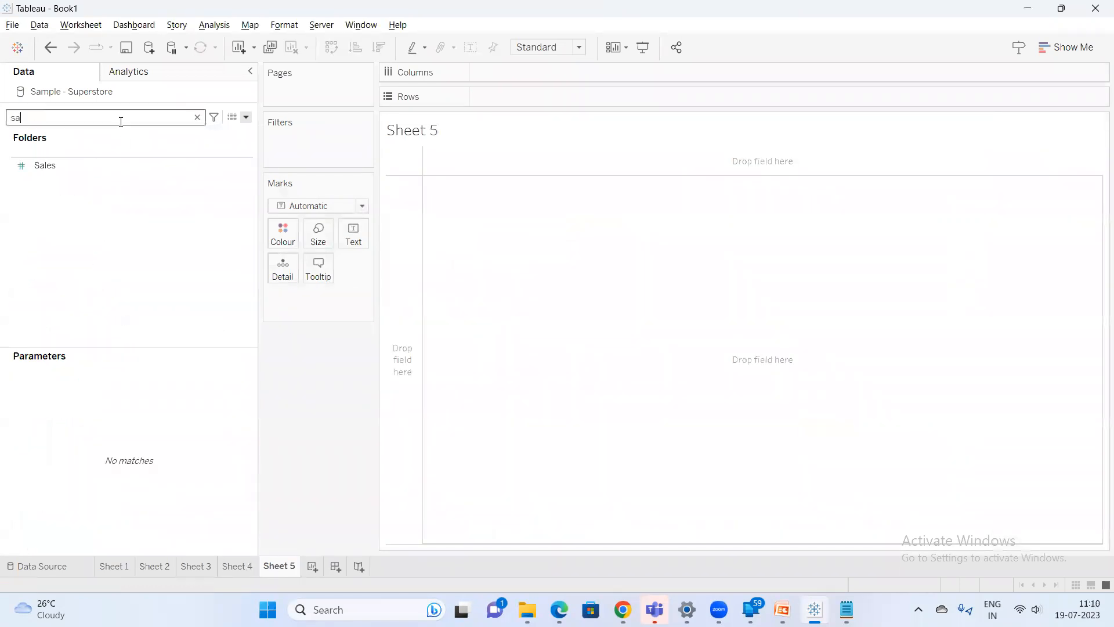
double_click(73, 161)
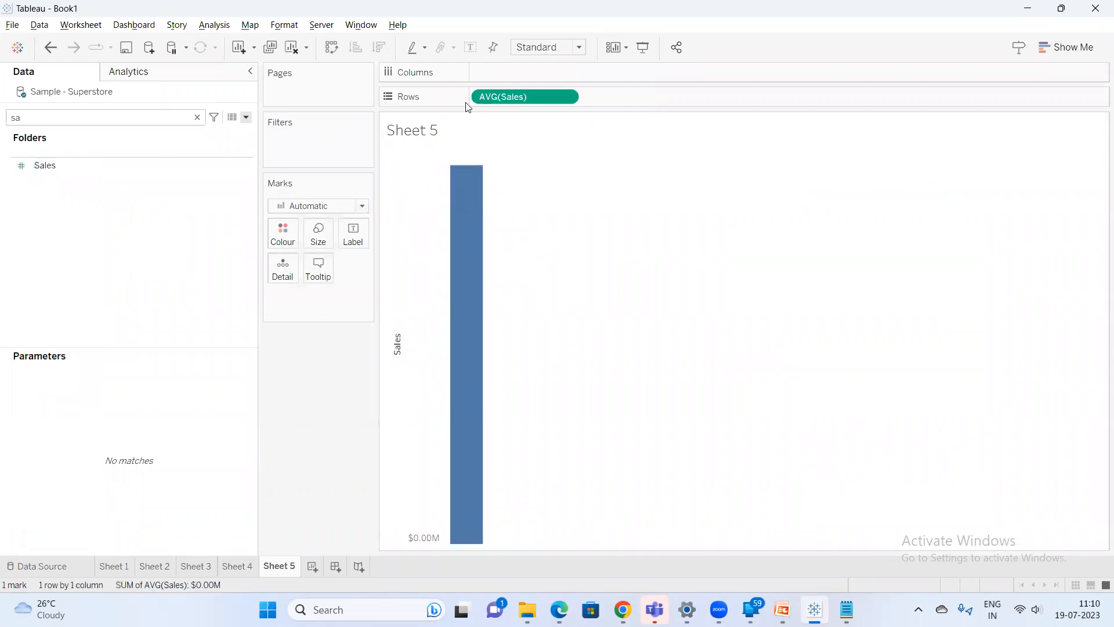
Change the Sales pill's aggregation on Rows to Sum
left_click(566, 96)
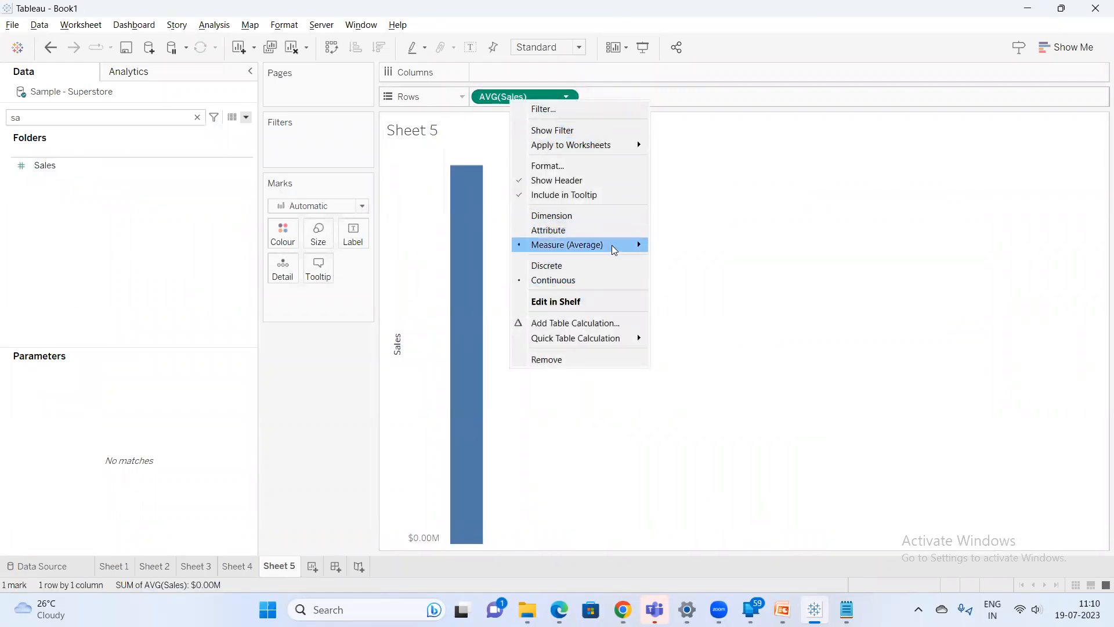
left_click(689, 245)
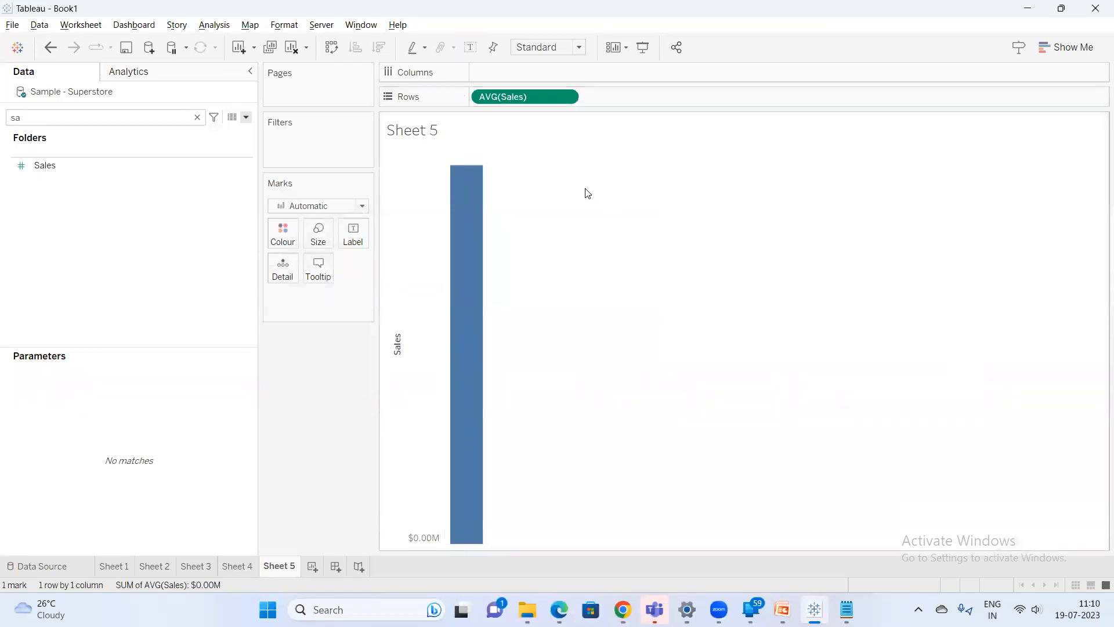
key("BackSpace")
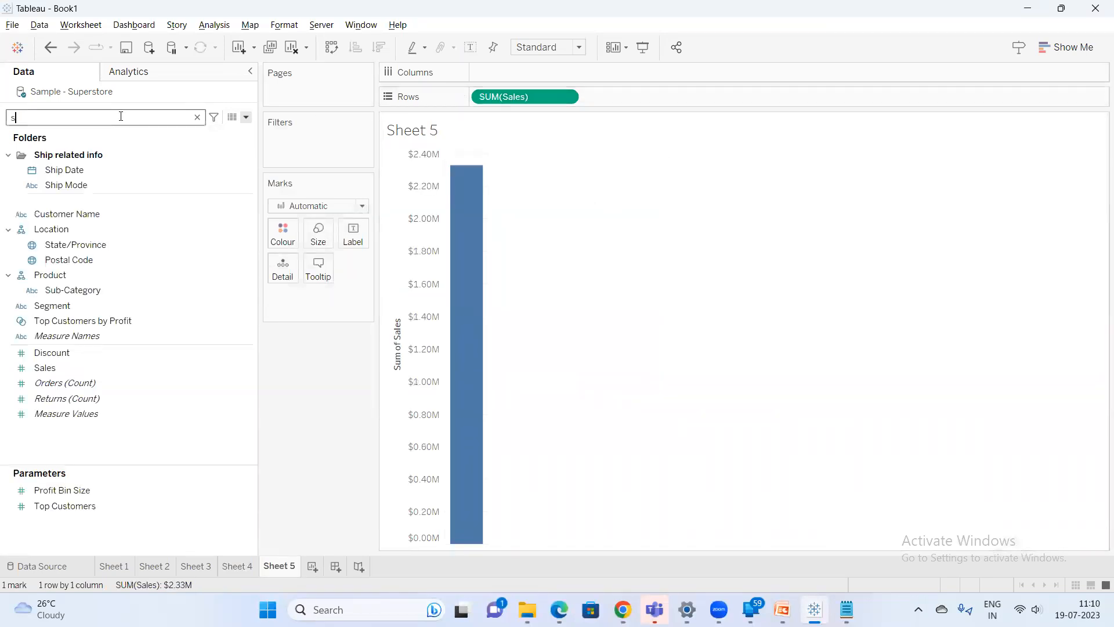
Search for Sub-Category and place it on Columns to split the sales bar
type("u")
left_click_drag(87, 170, 521, 77)
left_click(38, 118)
key("BackSpace")
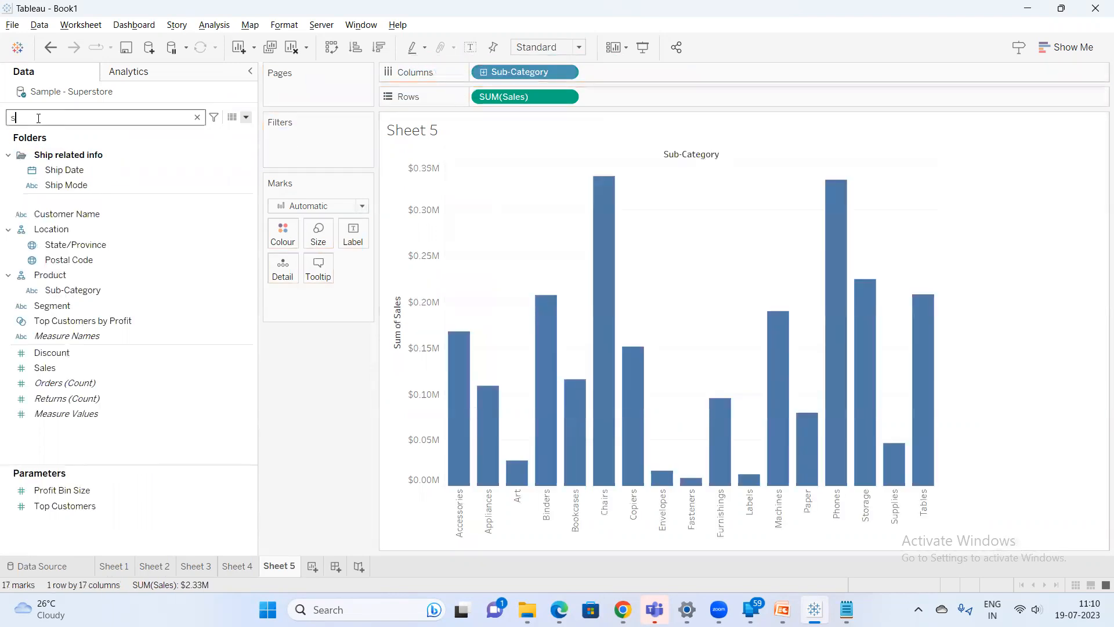
Search for Category and add it to Columns next to Sub-Category
key("BackSpace")
type("cat")
left_click(97, 186)
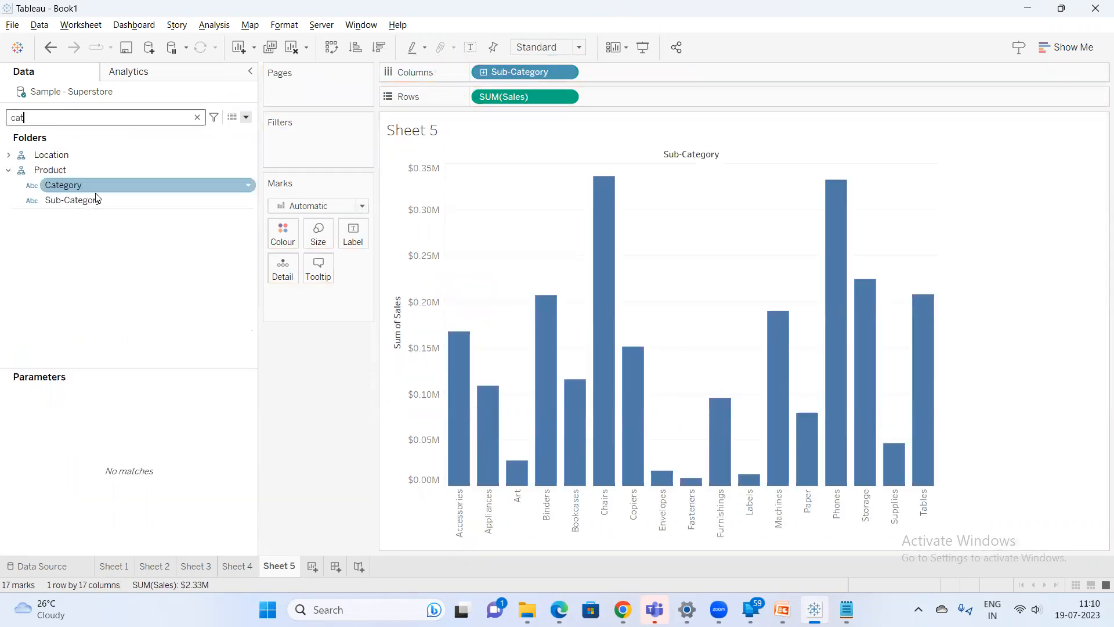
double_click(96, 185)
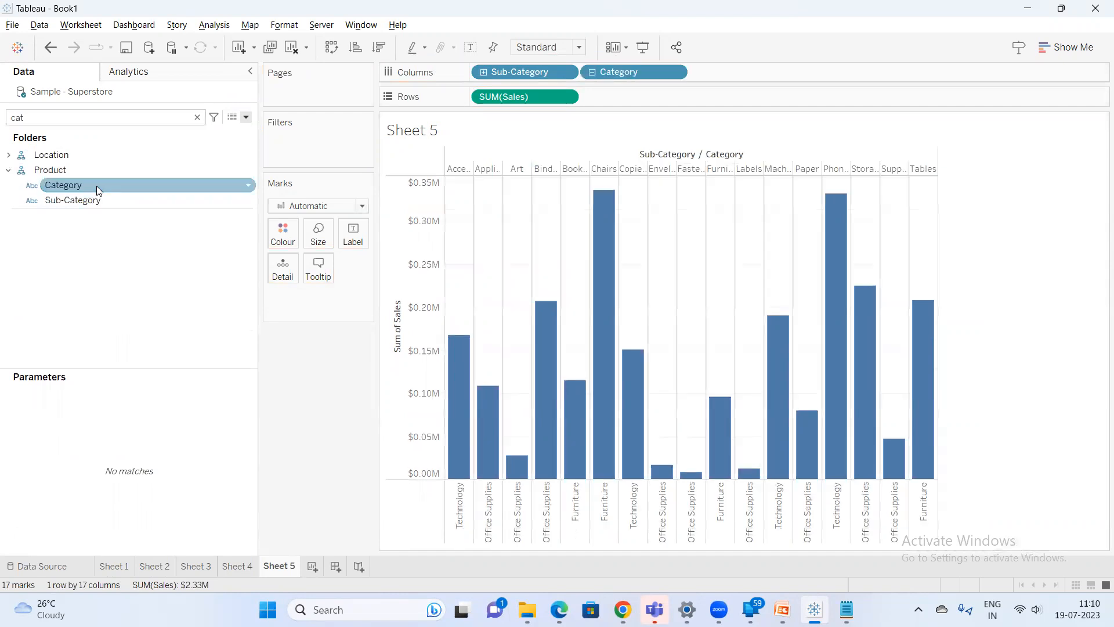
Convert the chart into a text table using Show Me
left_click(1067, 47)
left_click(1006, 86)
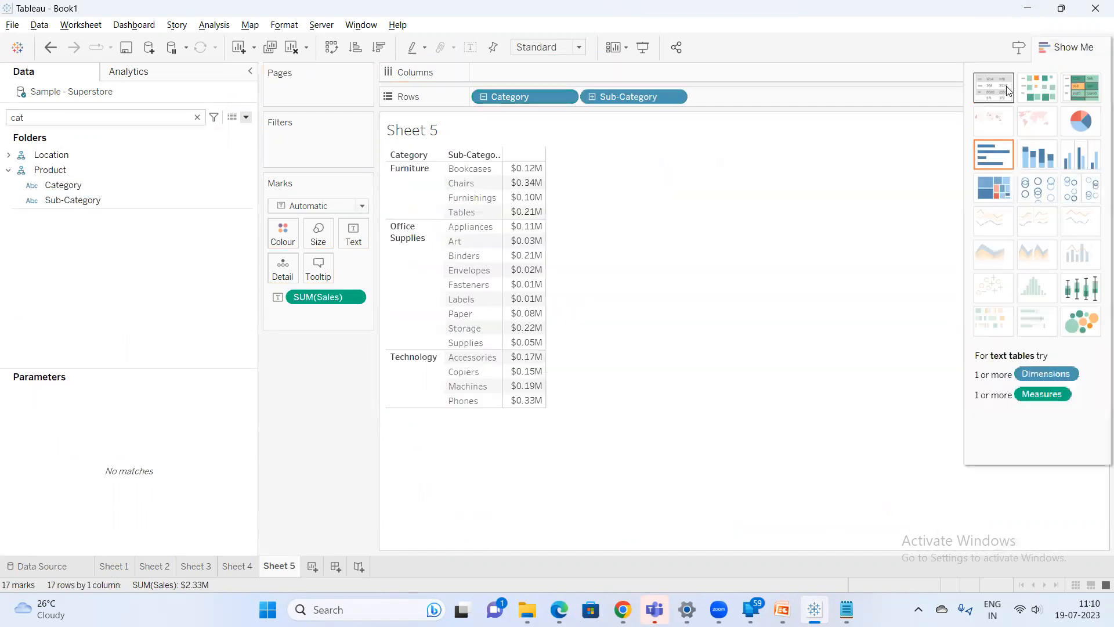
left_click(1045, 48)
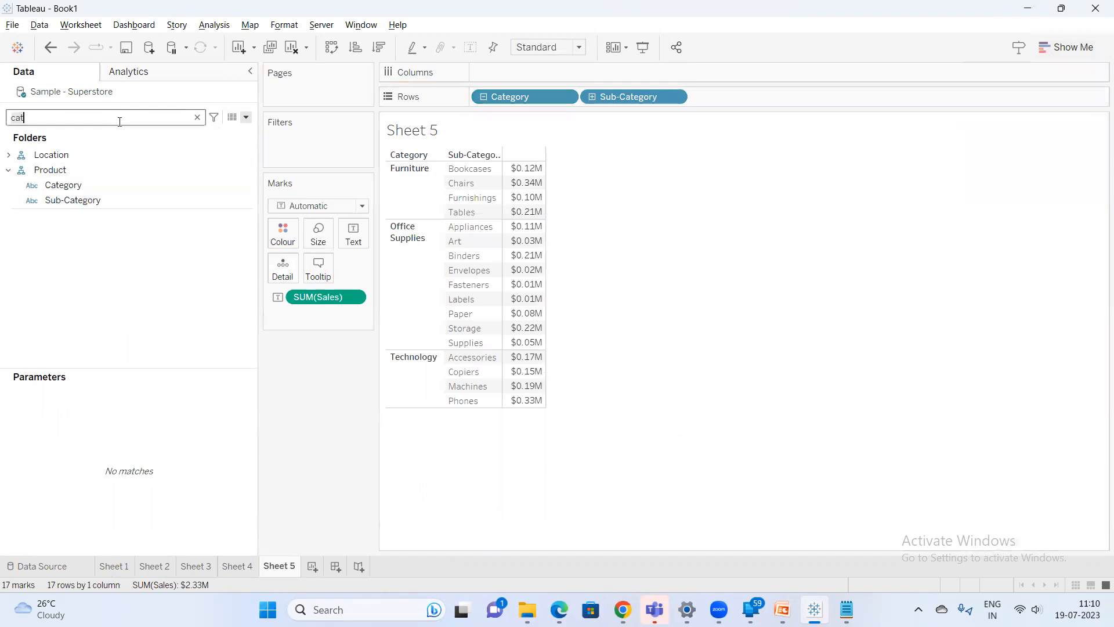
Reset the Sales field's default number format to Automatic
key("ctrl+a")
type("s")
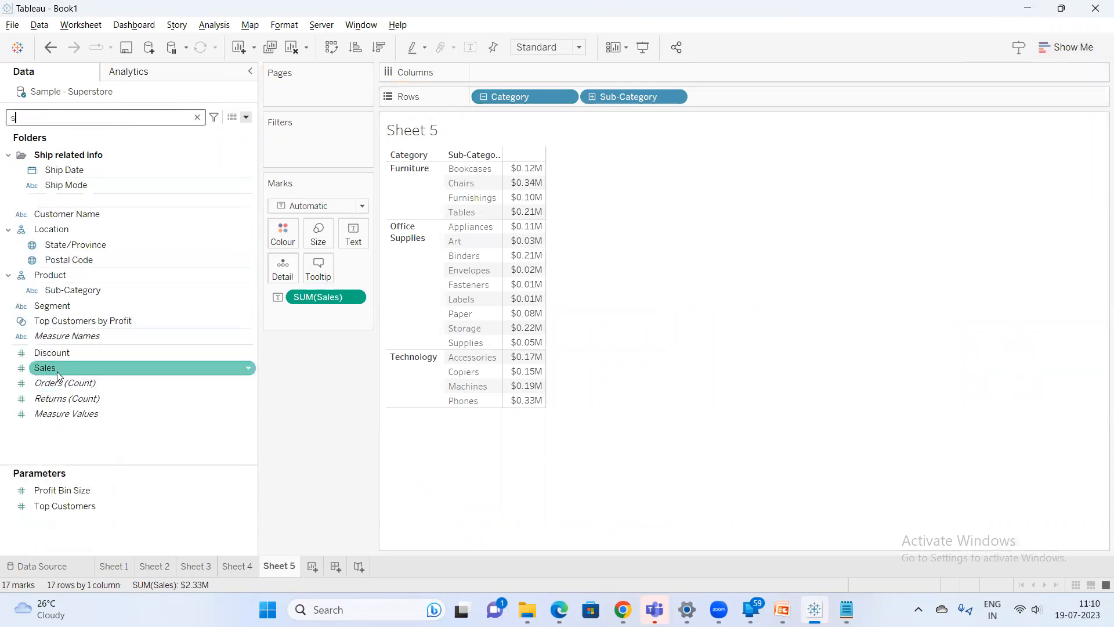
right_click(116, 370)
mouse_move(171, 271)
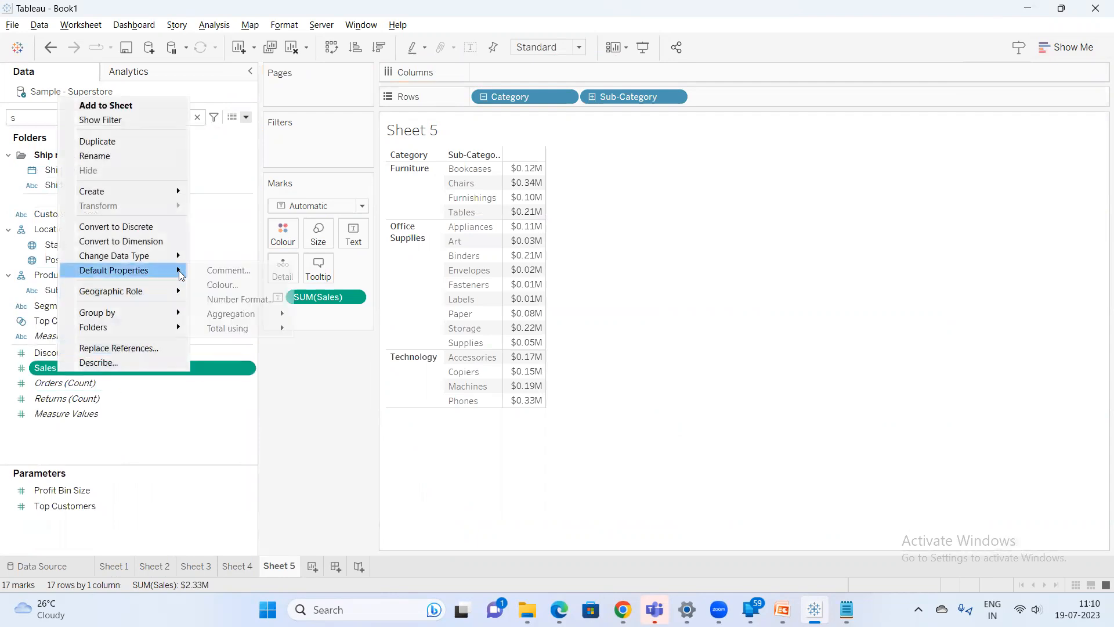
left_click(240, 299)
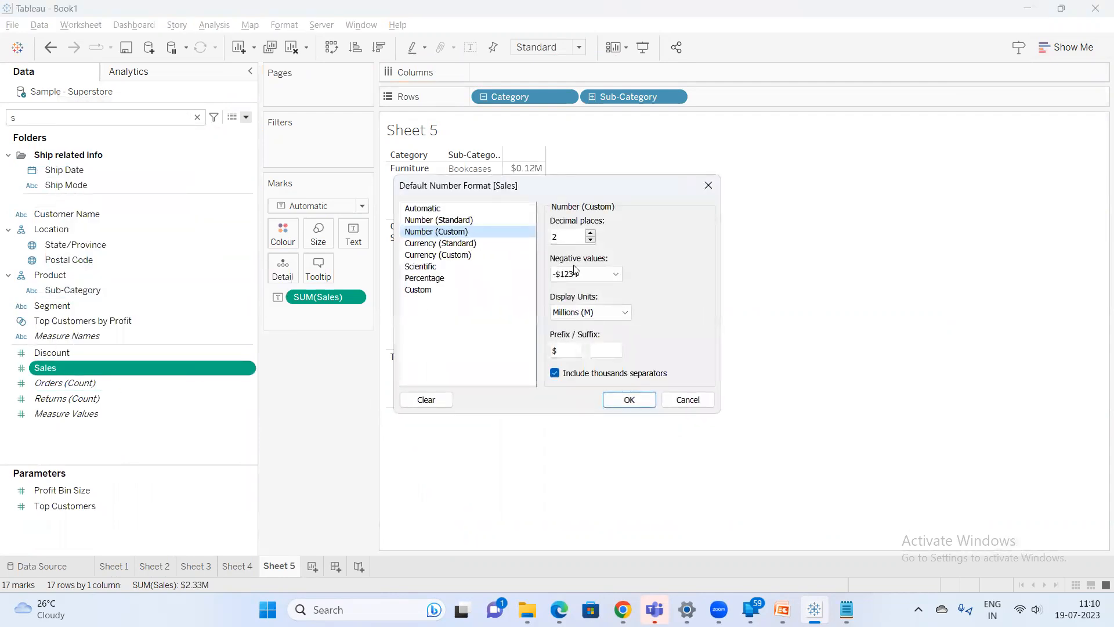
left_click(490, 209)
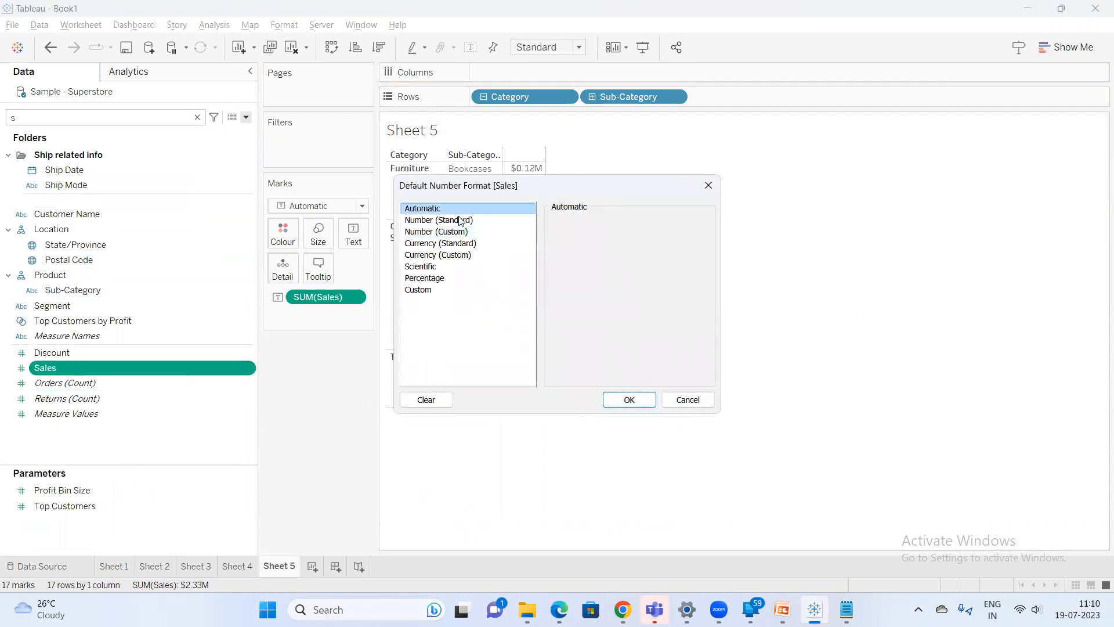
left_click(629, 400)
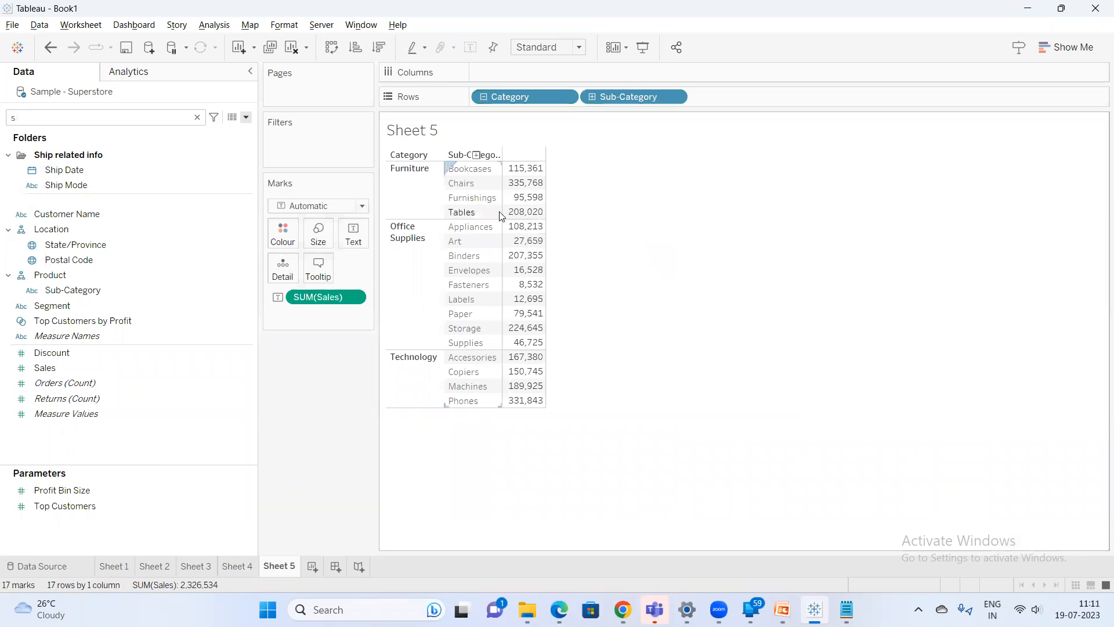
Widen the Category and Sub-Category columns of the text table
left_click_drag(500, 211, 556, 209)
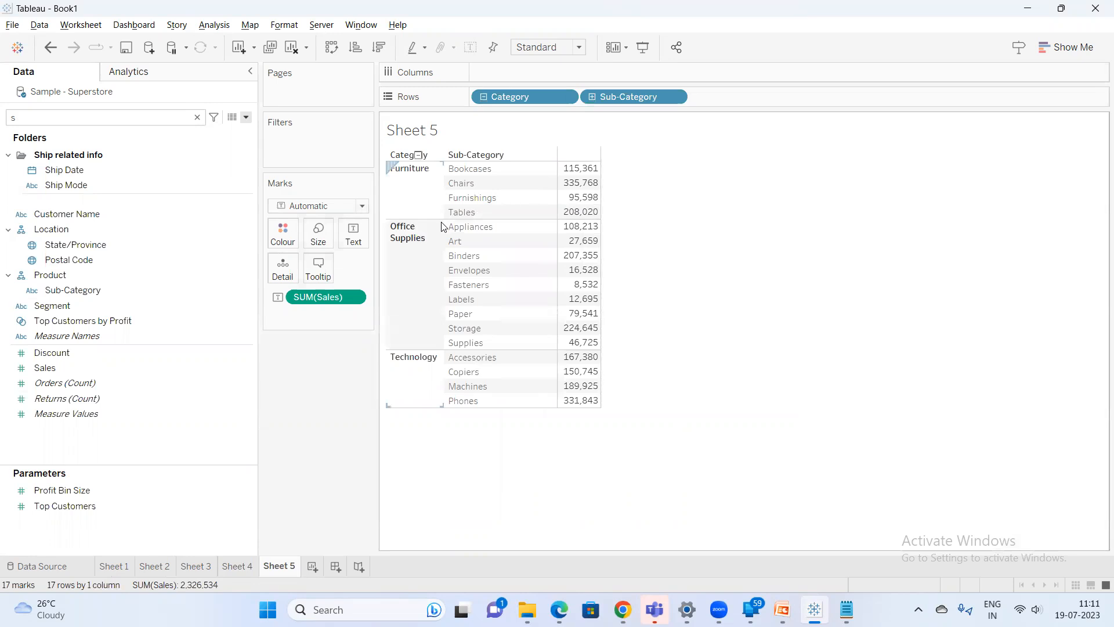
left_click_drag(444, 226, 475, 227)
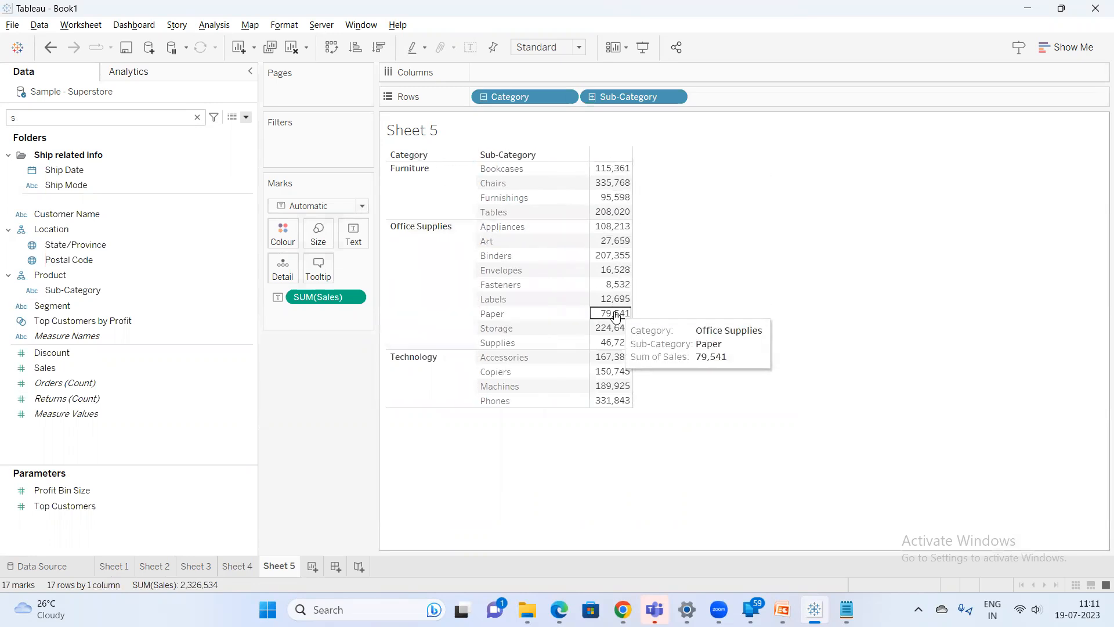
Show column grand totals for the sales text table
left_click_drag(615, 170, 611, 403)
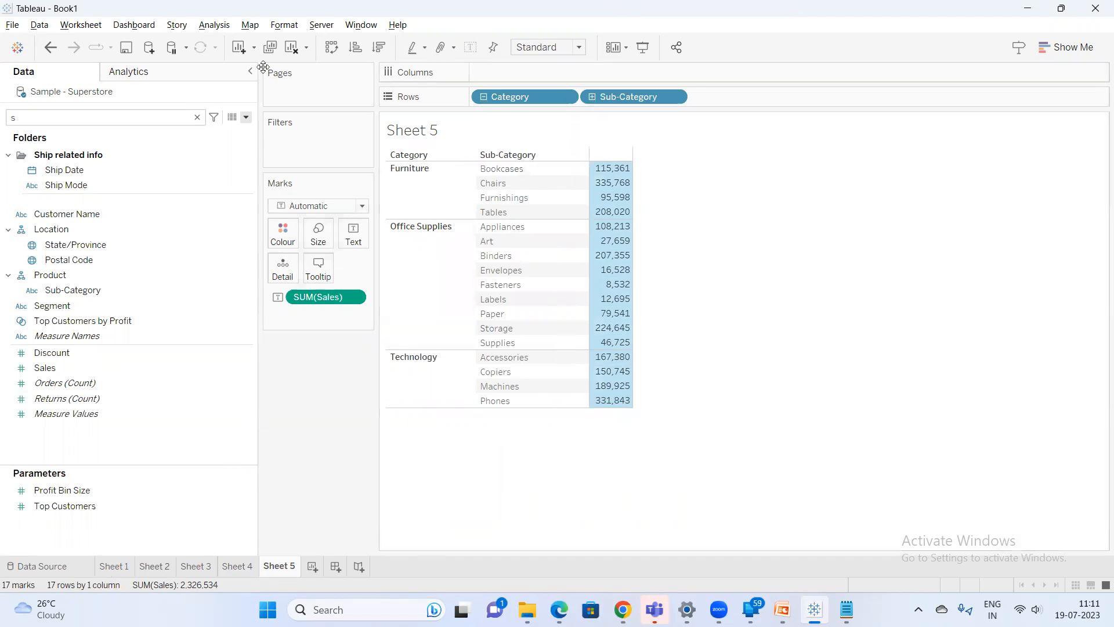
left_click(214, 25)
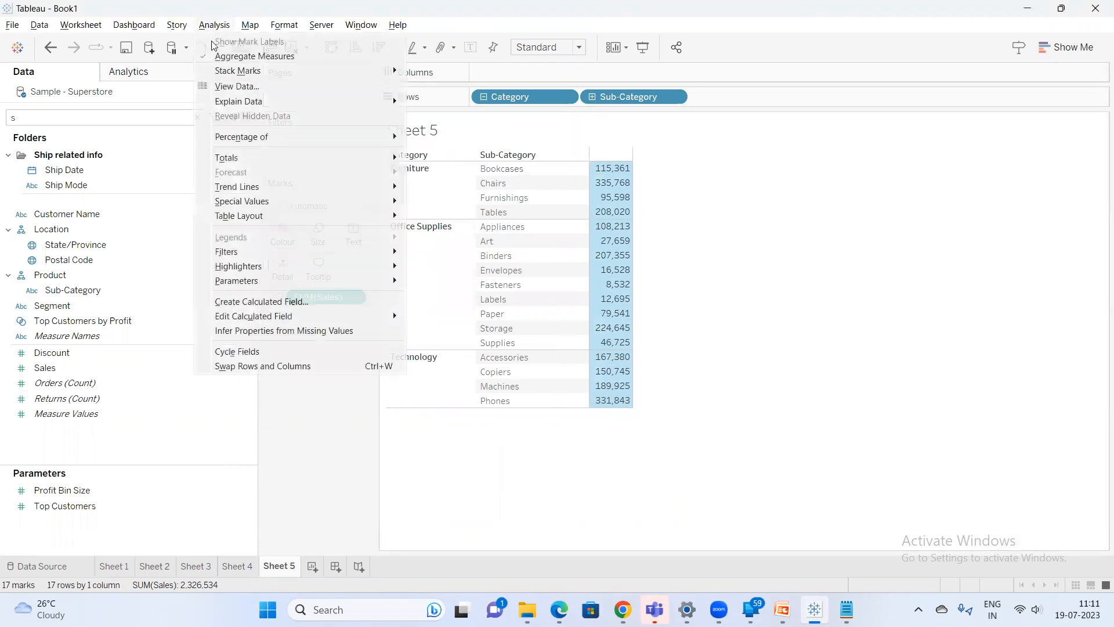
mouse_move(266, 159)
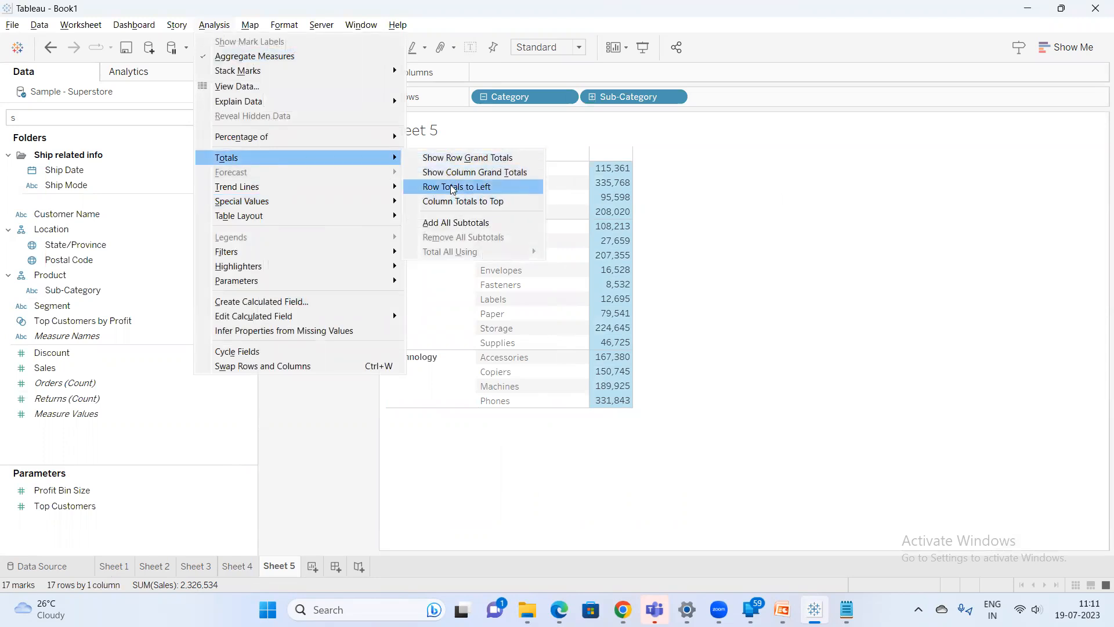
left_click(462, 173)
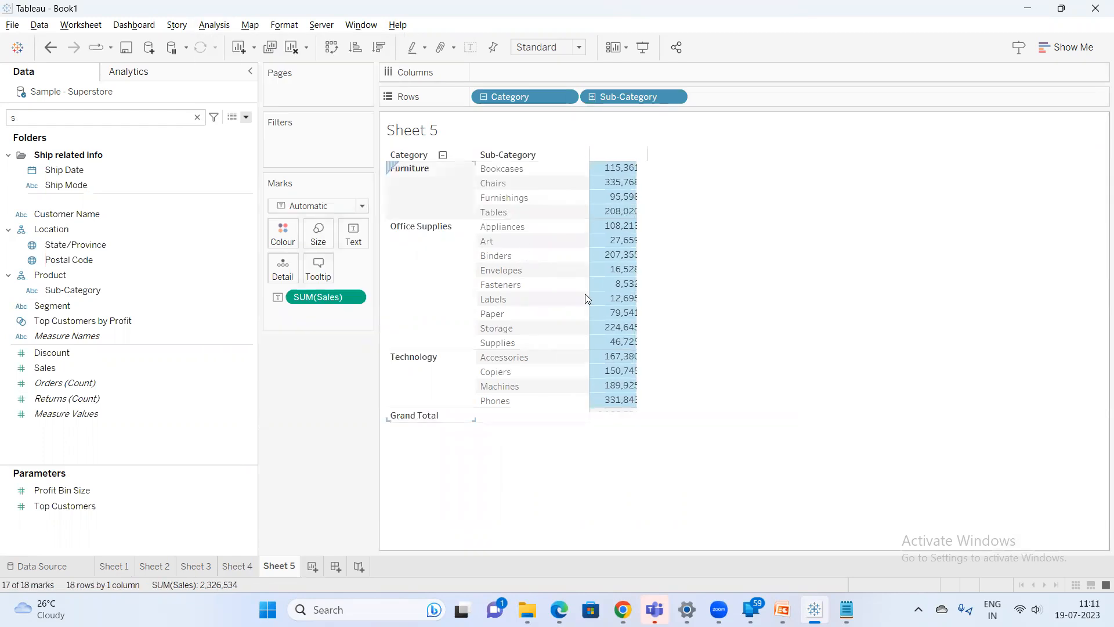
left_click(613, 452)
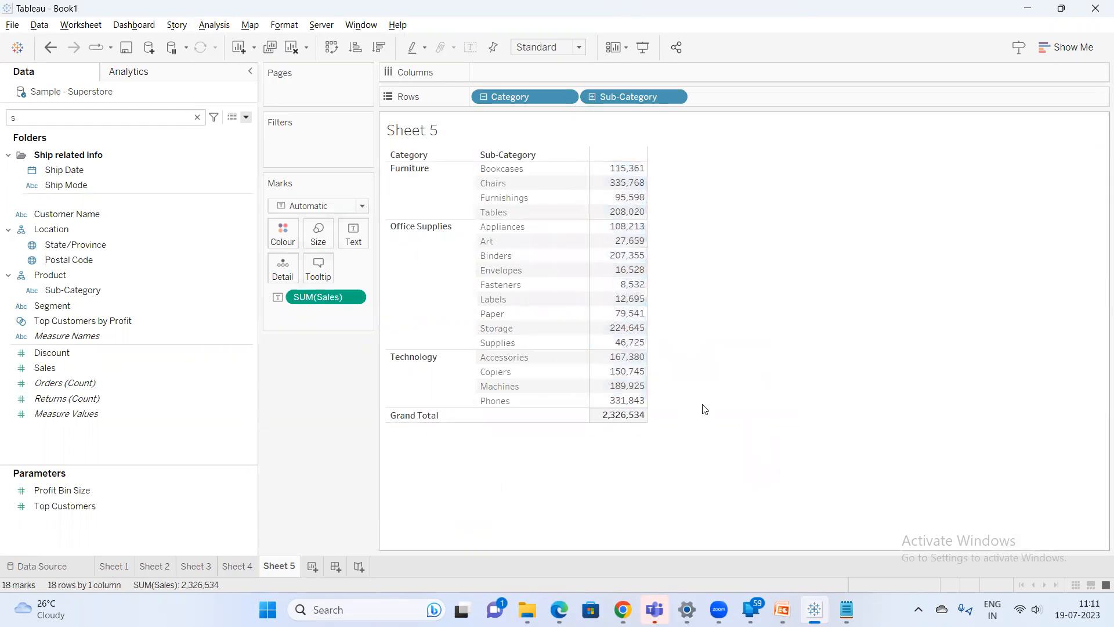
Select a range of sales values to inspect their combined sum
mouse_move(617, 169)
left_click_drag(616, 167, 588, 361)
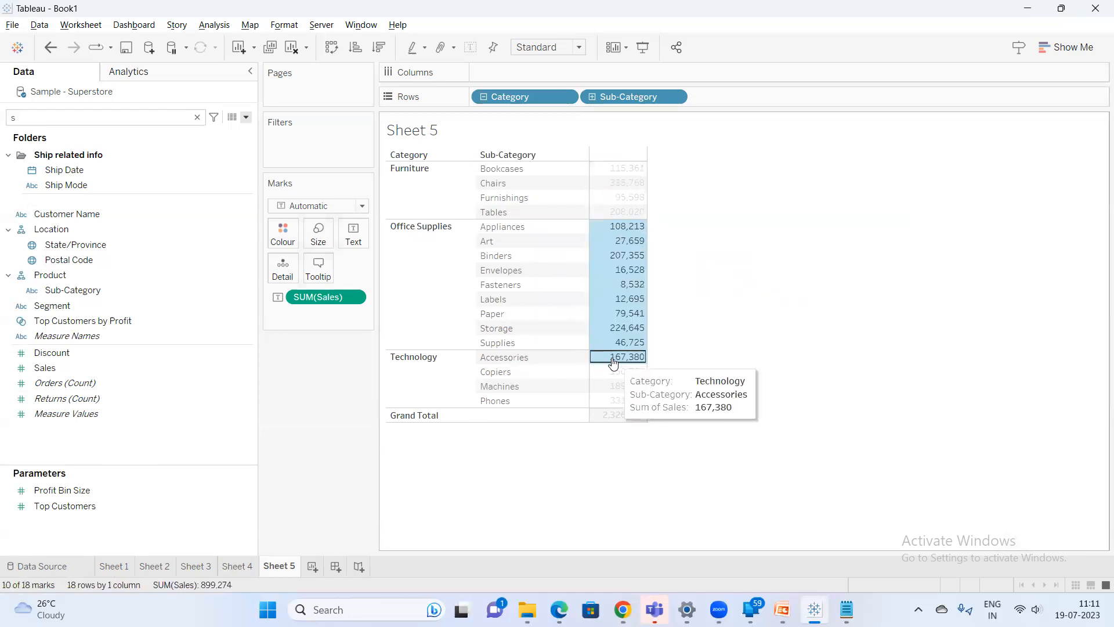
left_click(734, 340)
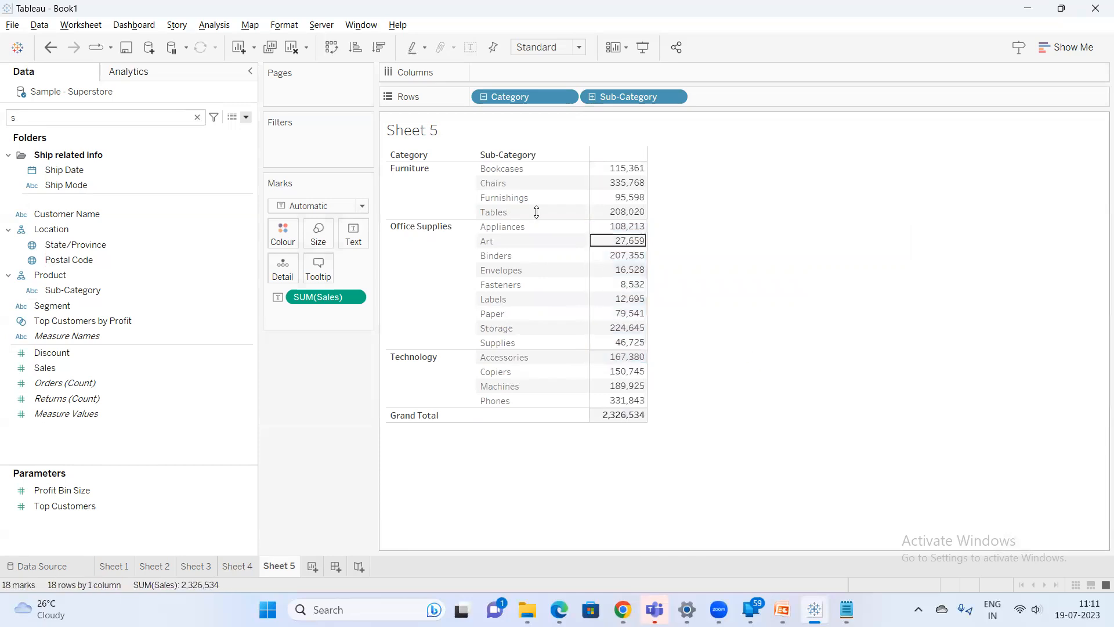
Add all subtotals to the text table
left_click(212, 24)
mouse_move(240, 160)
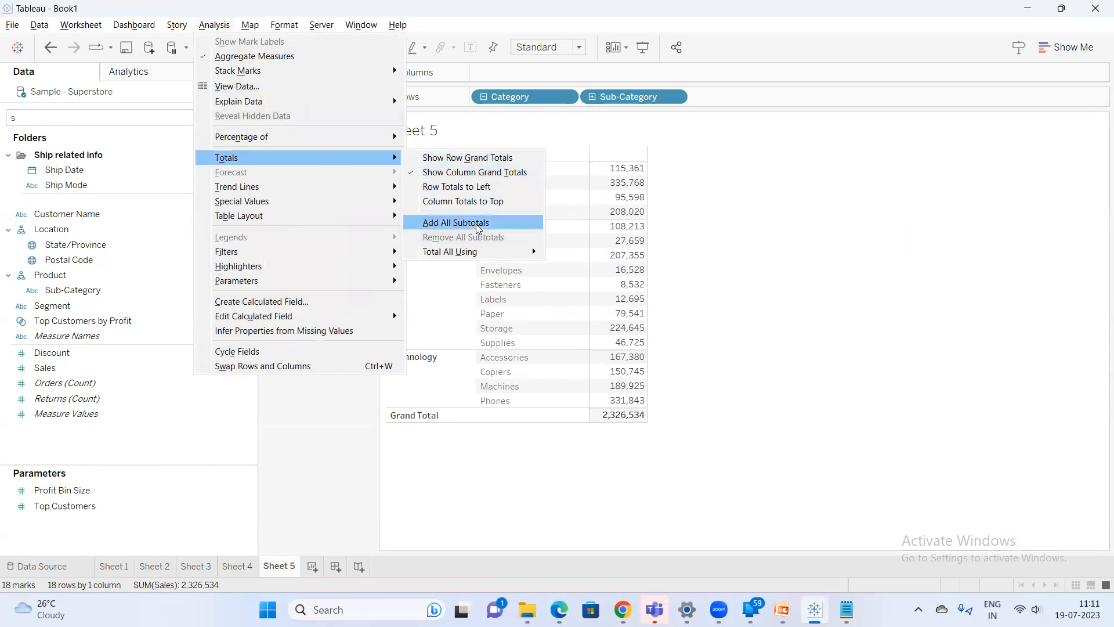
left_click(478, 227)
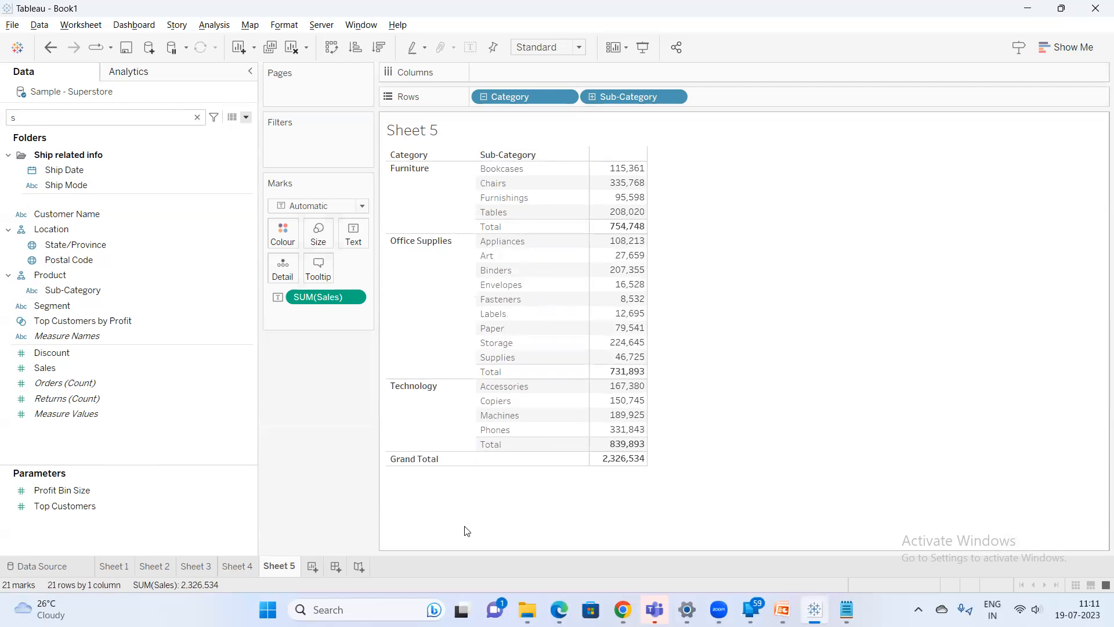
Select the Furniture sales values and compare their sum with the notes file
left_click_drag(625, 166, 612, 215)
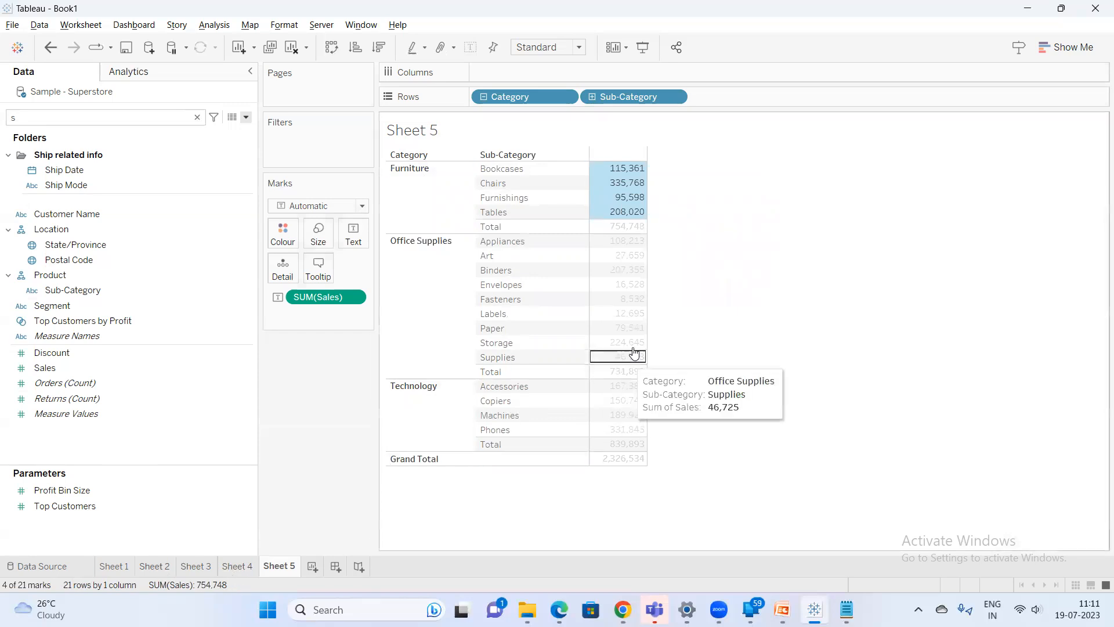
left_click(672, 210)
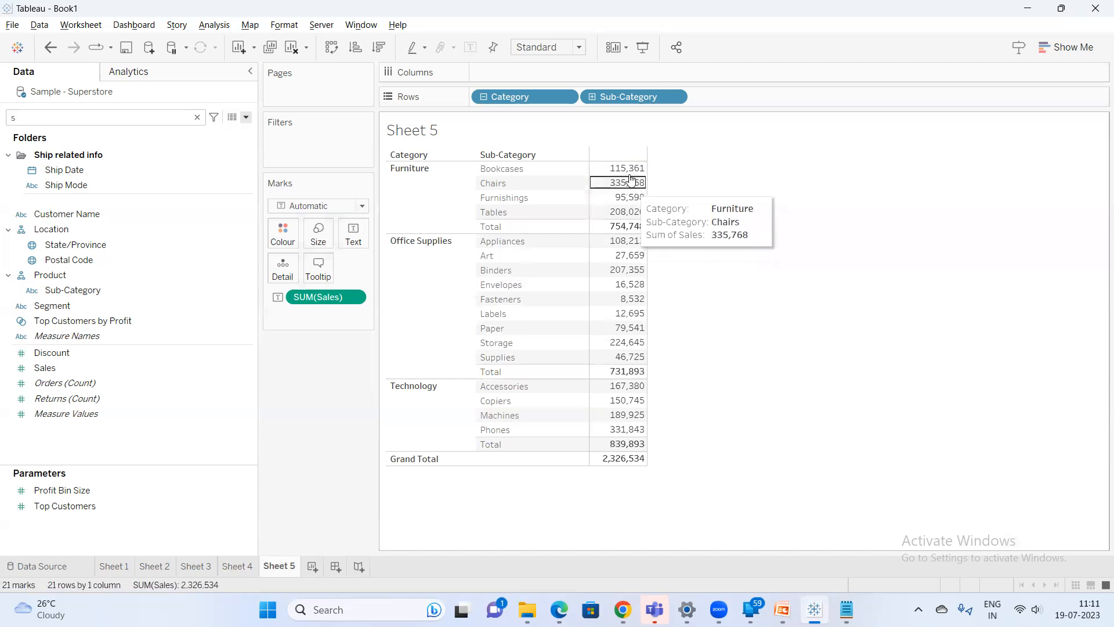
left_click_drag(624, 168, 621, 212)
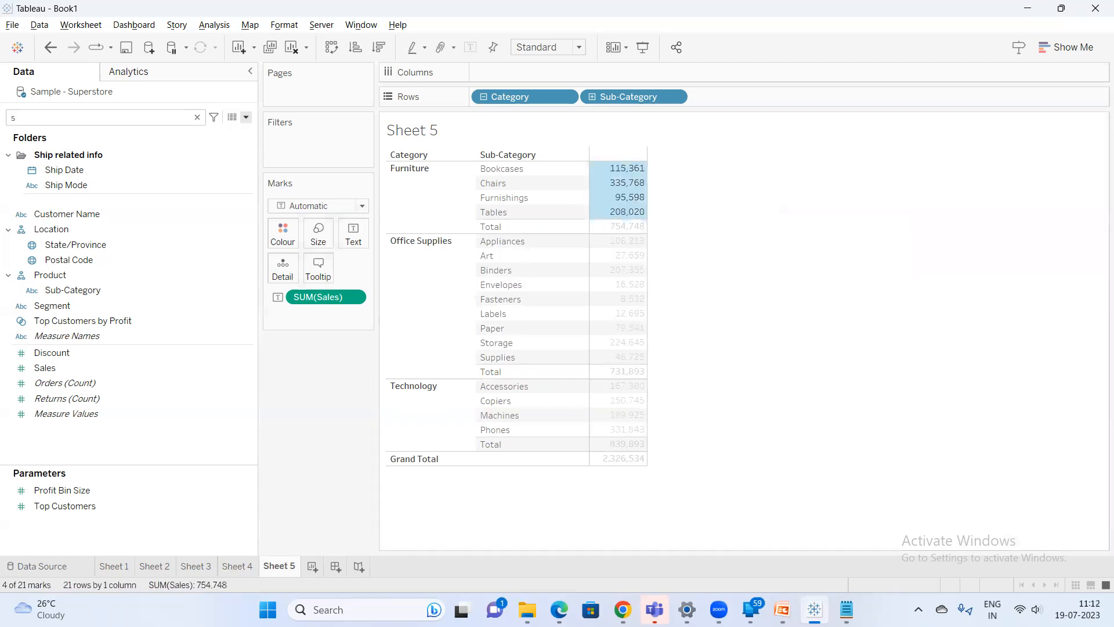
left_click(847, 610)
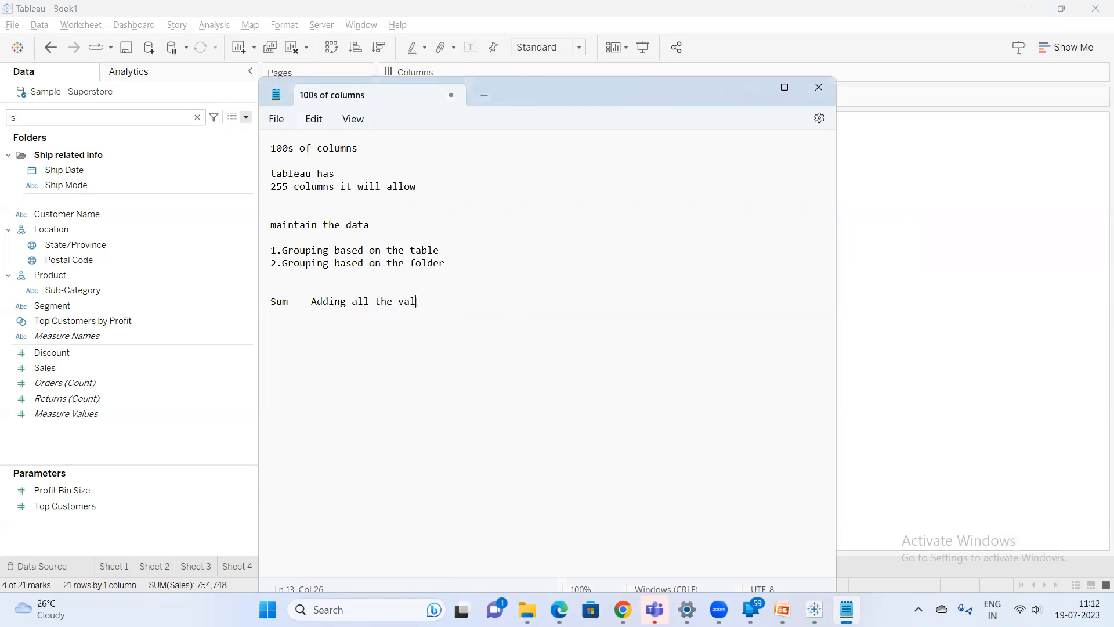
left_click(882, 243)
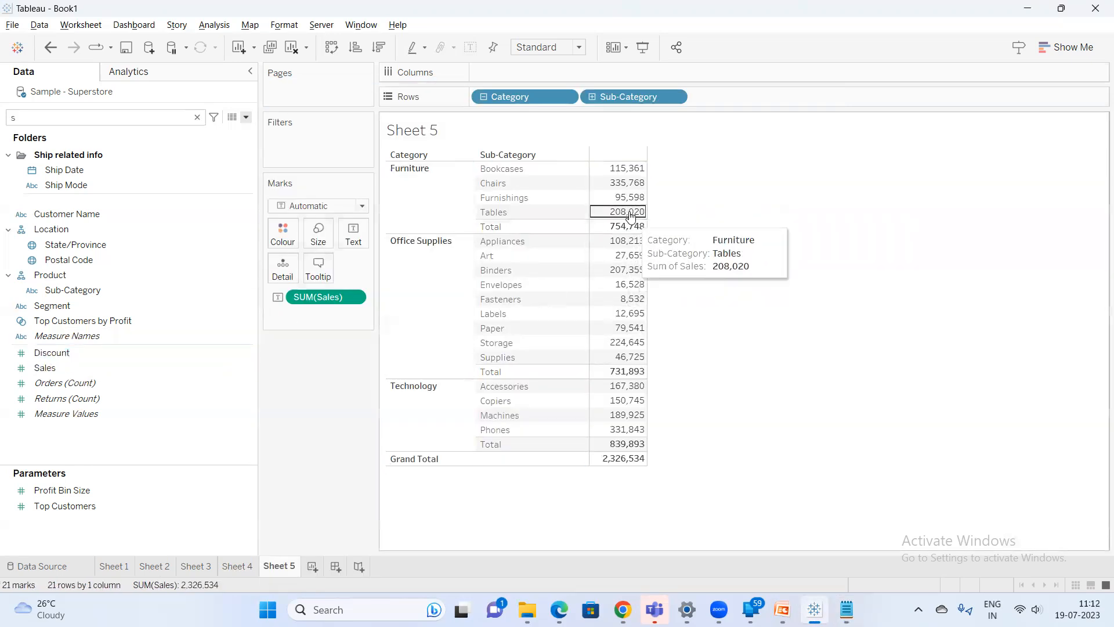
left_click_drag(632, 172, 621, 223)
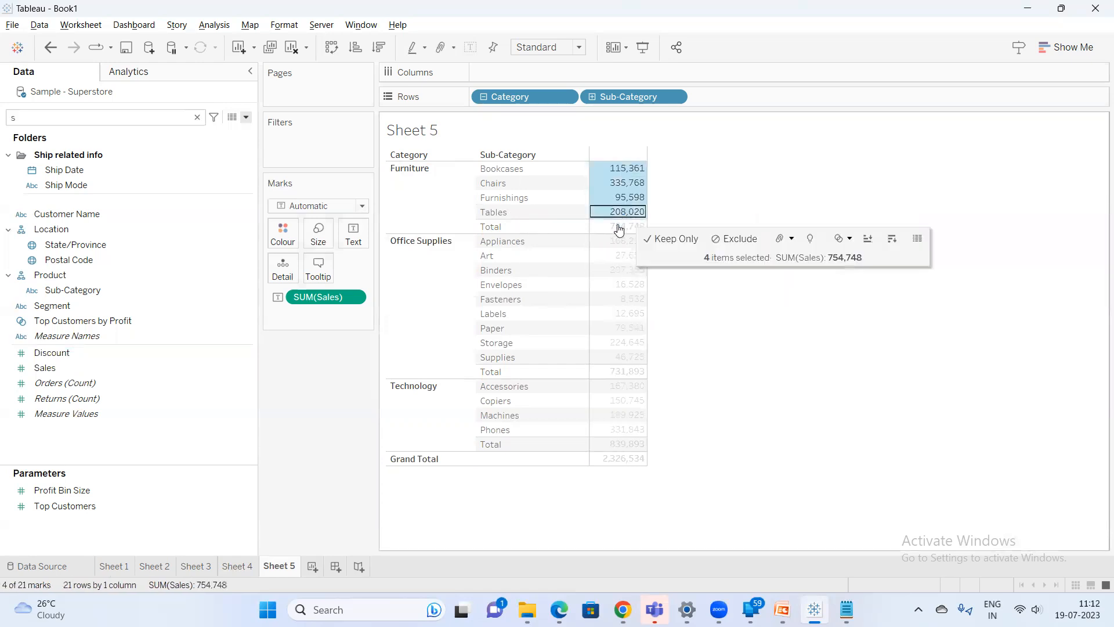
left_click(705, 226)
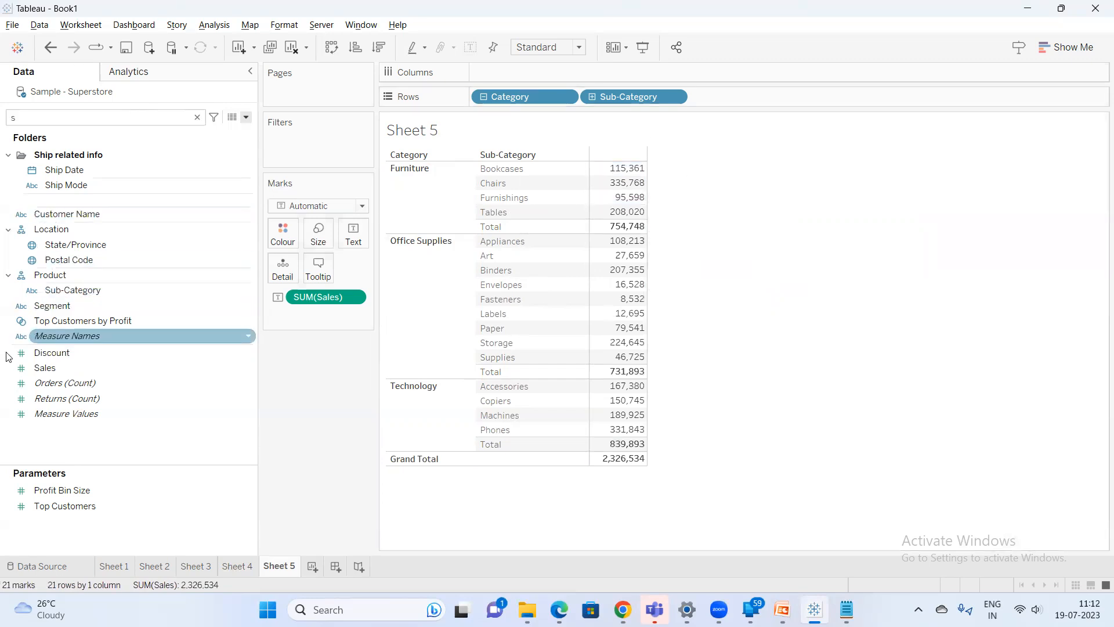
Set the Sales field's default Total using property to Average
right_click(58, 368)
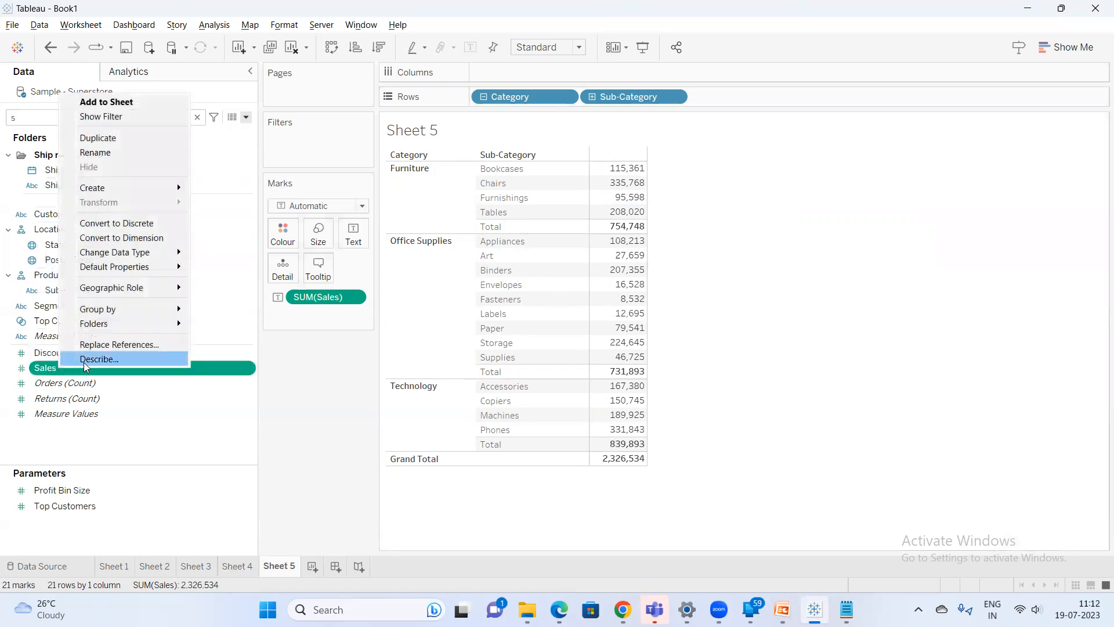
mouse_move(131, 266)
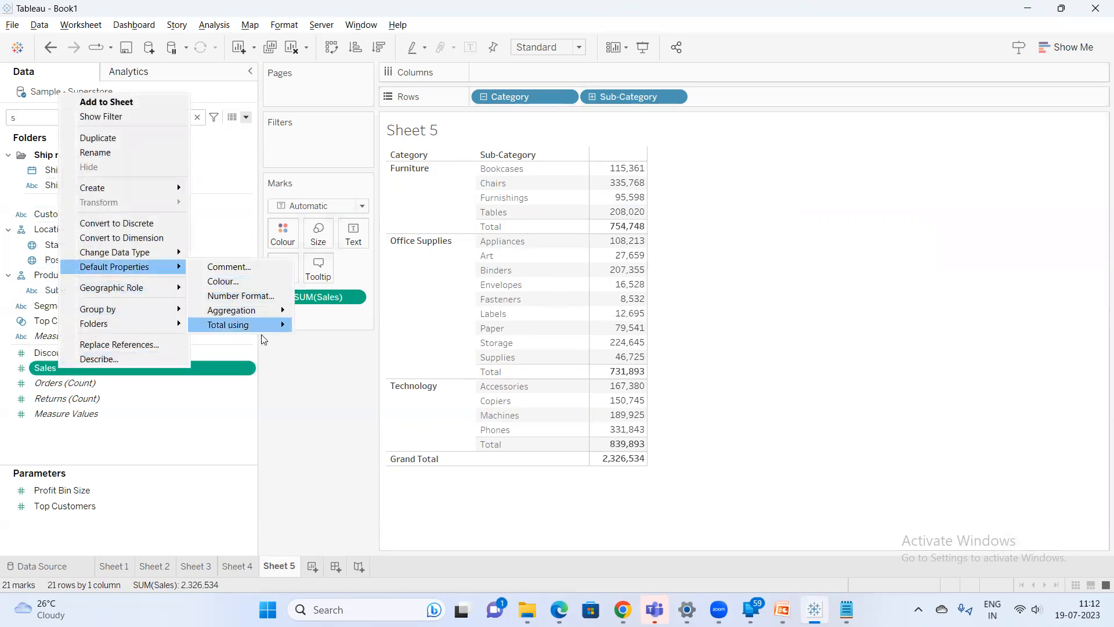
mouse_move(263, 332)
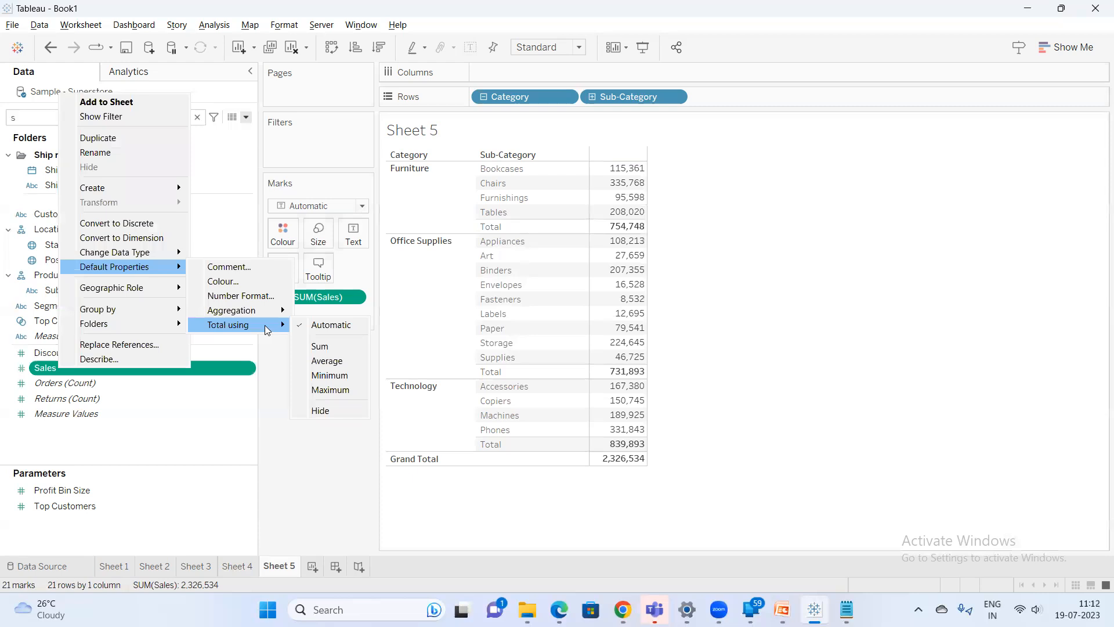
left_click(326, 361)
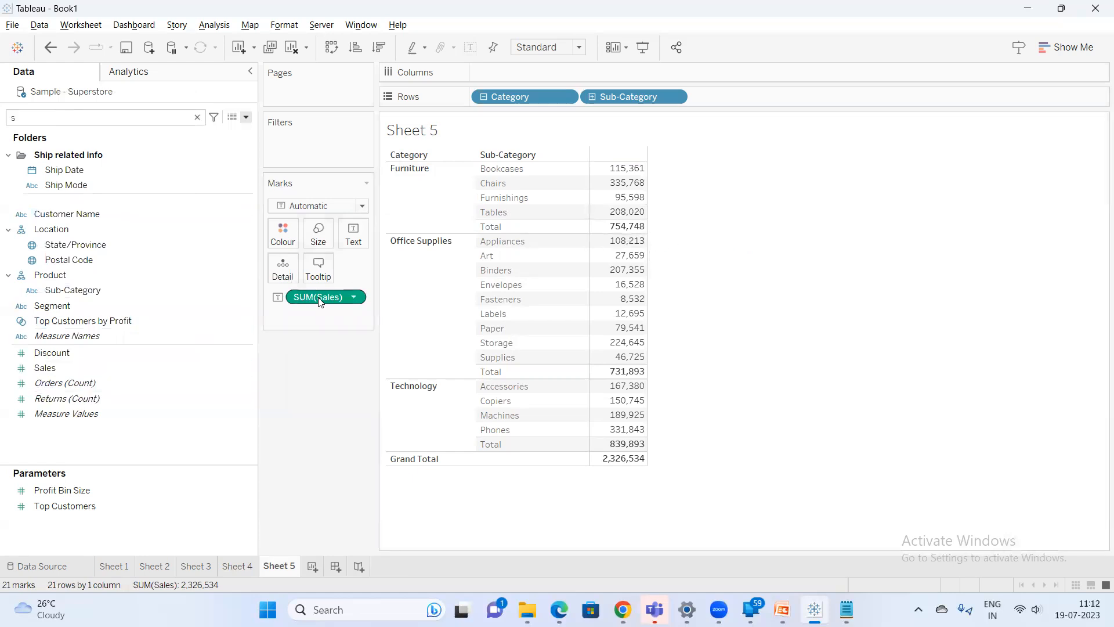
Remove the Sales measure from the marks and re-add Sales to Text after searching for sa
left_click_drag(318, 298, 319, 399)
type("d")
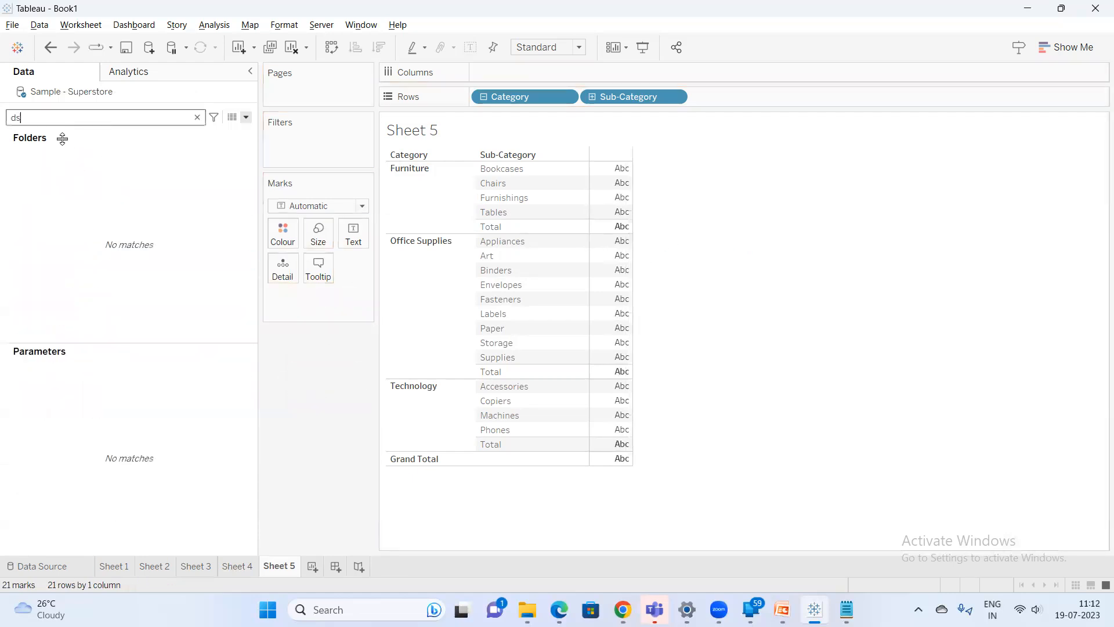
key("ctrl+a")
type("sa")
left_click_drag(68, 161, 337, 260)
Change the Sales measure on Text to Sum
right_click(337, 299)
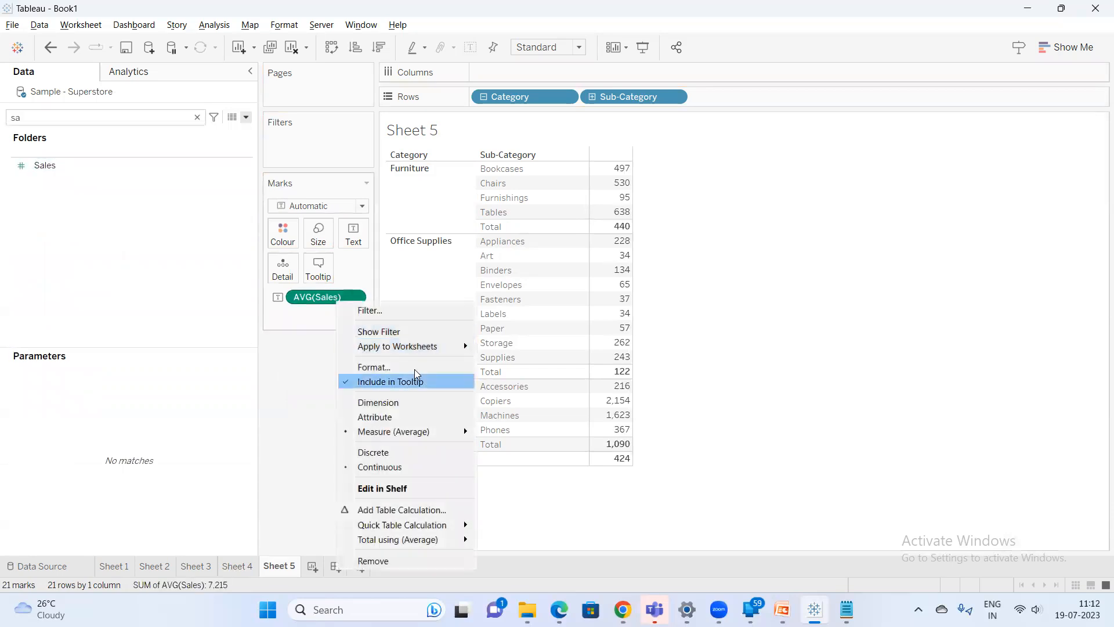
mouse_move(465, 431)
left_click(537, 430)
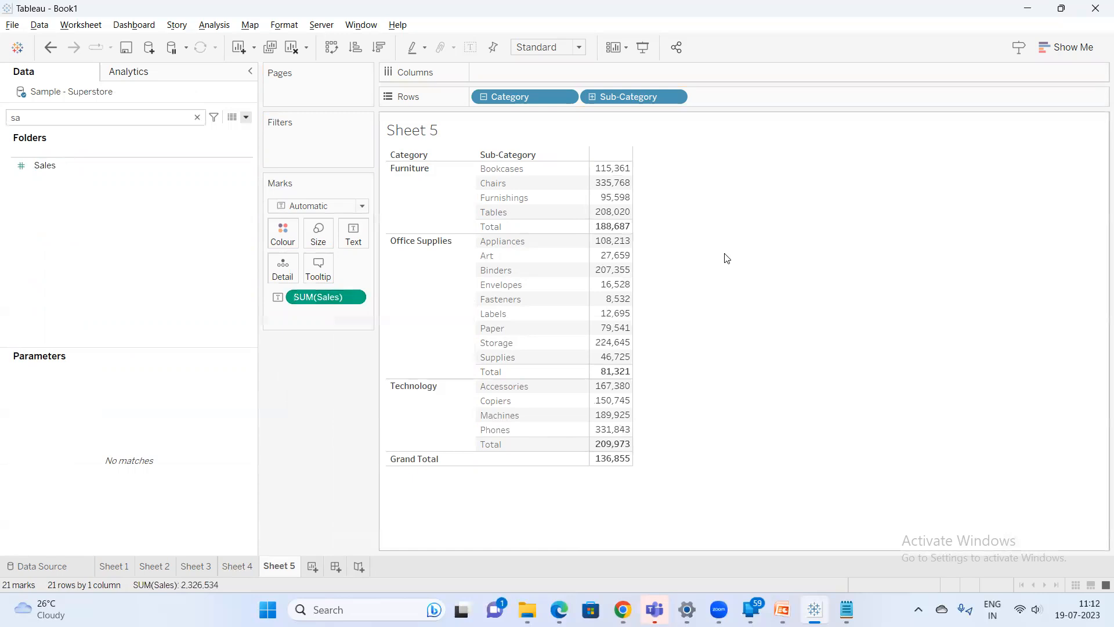
Select the four Furniture sub-category sales values in the table
mouse_move(614, 170)
left_click_drag(614, 170, 608, 213)
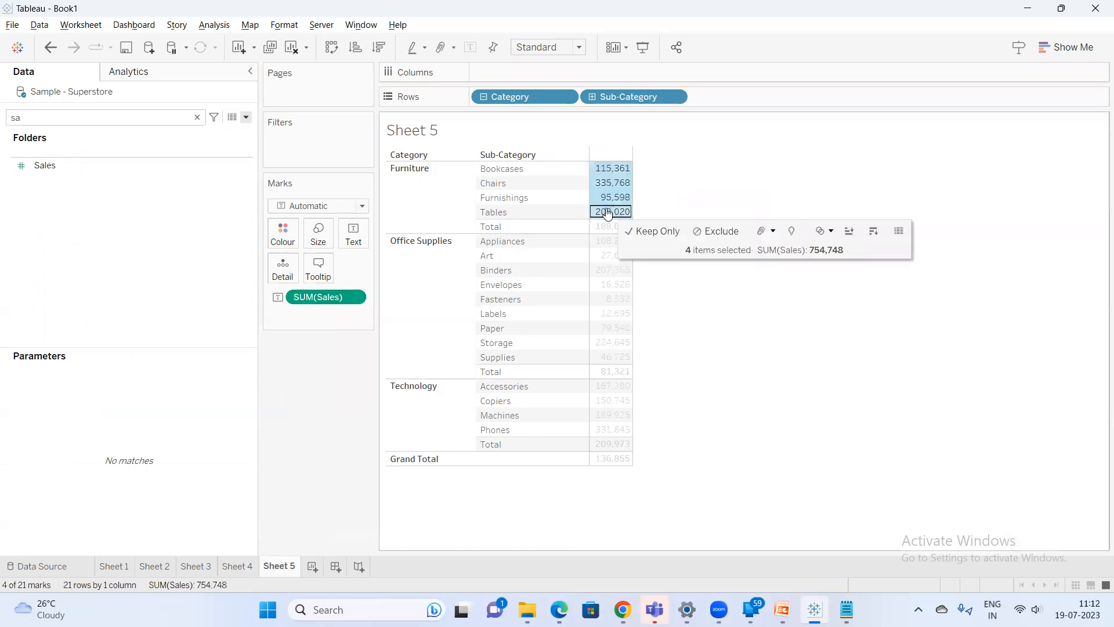
left_click(719, 191)
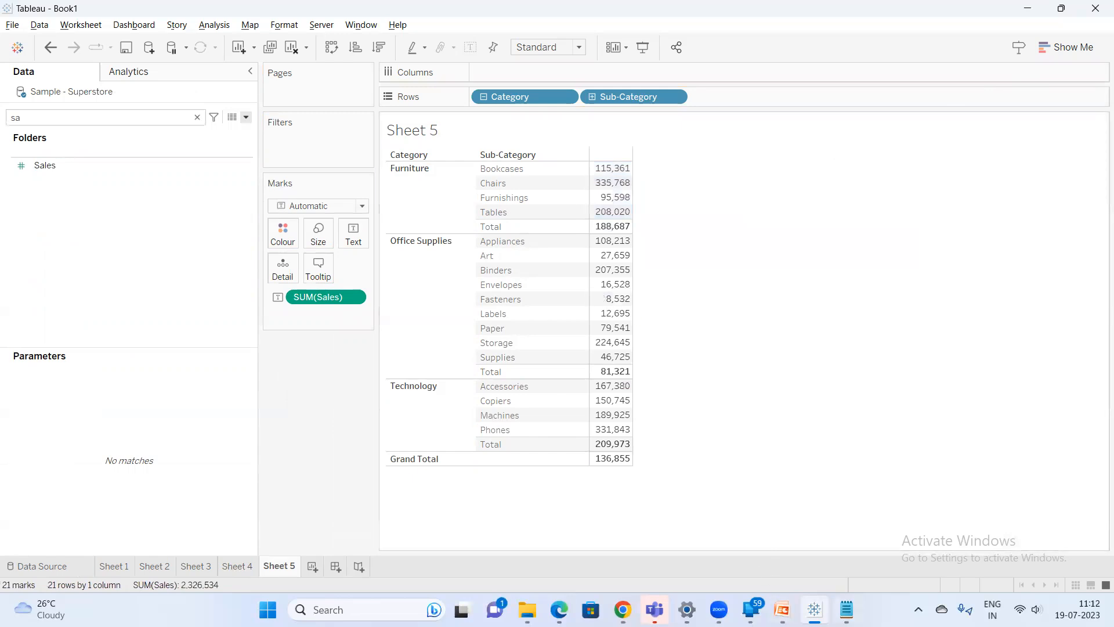
mouse_move(620, 174)
left_click_drag(620, 175, 612, 218)
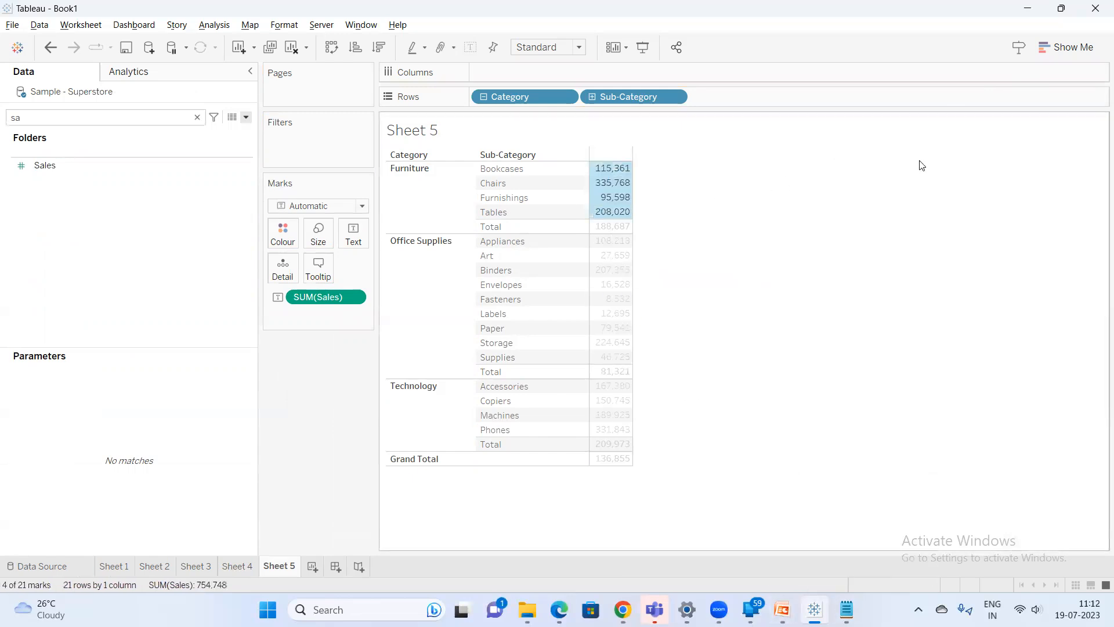
Open Microsoft Office Excel 2007 and paste the copied Furniture rows
key("super")
type("ex")
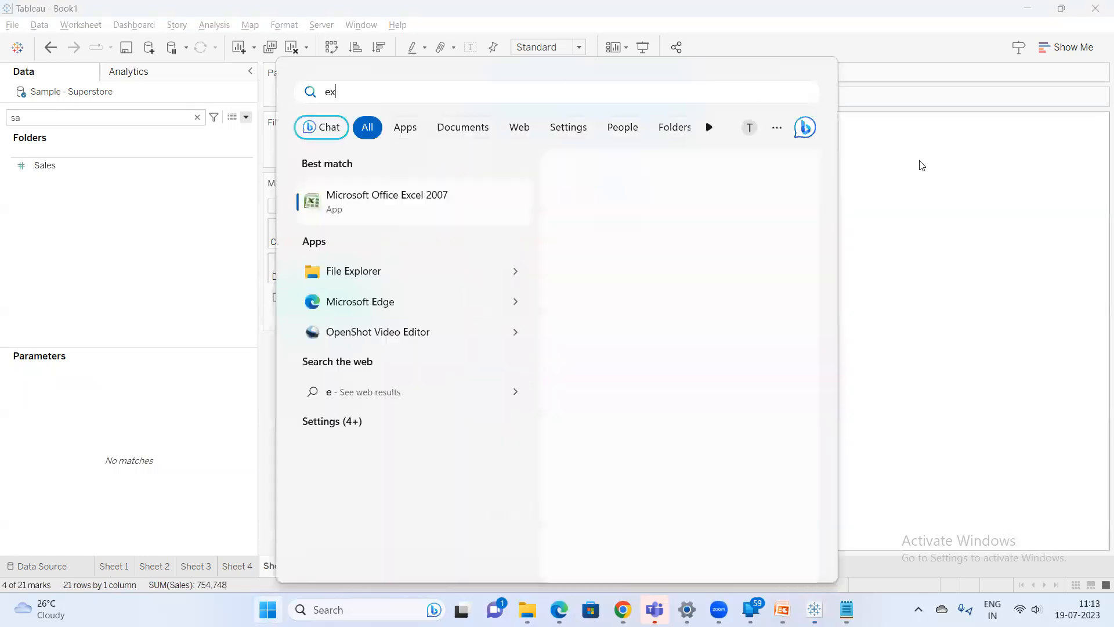
key("Return")
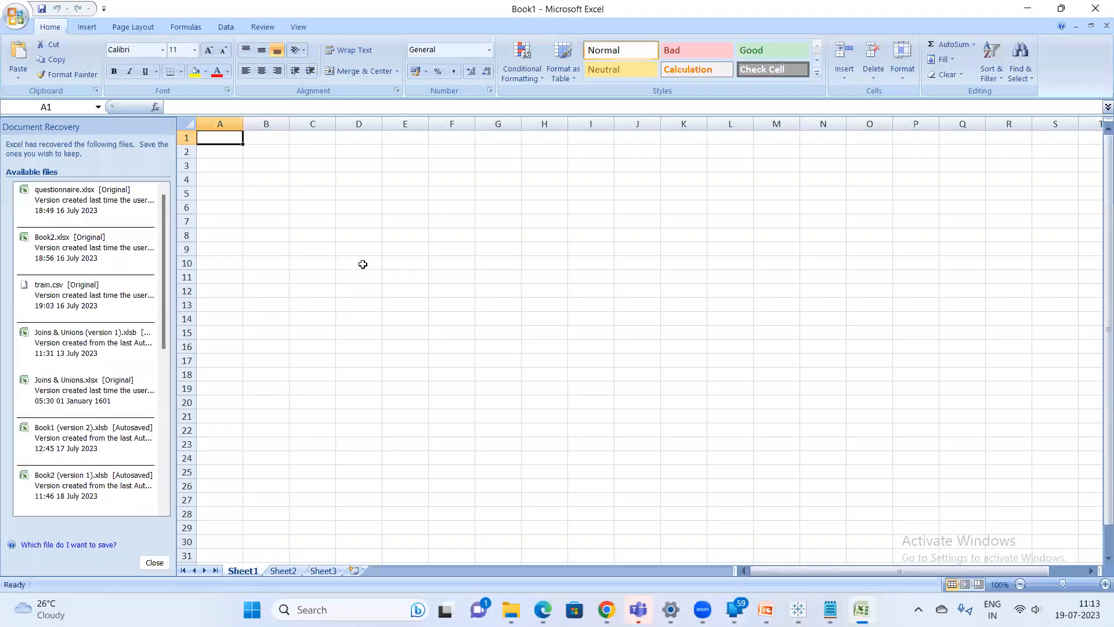
type("Category\tSub-Category\tSum of Sales Furniture\tBookcases\t1,15,361.20 Furniture\tChairs\t3,35,768.25 Furniture\tFurnishings\t95,598.13 Furniture\tTables\t2,08,020.18")
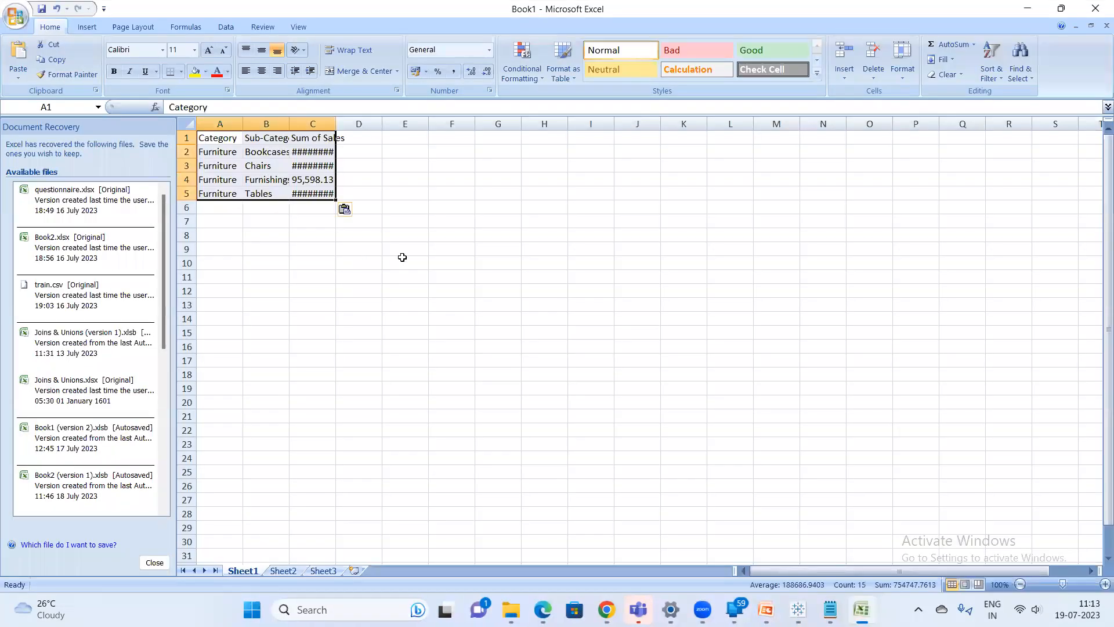
Autofit column C and select the four pasted sales values
double_click(336, 124)
left_click(474, 221)
left_click_drag(329, 147, 323, 193)
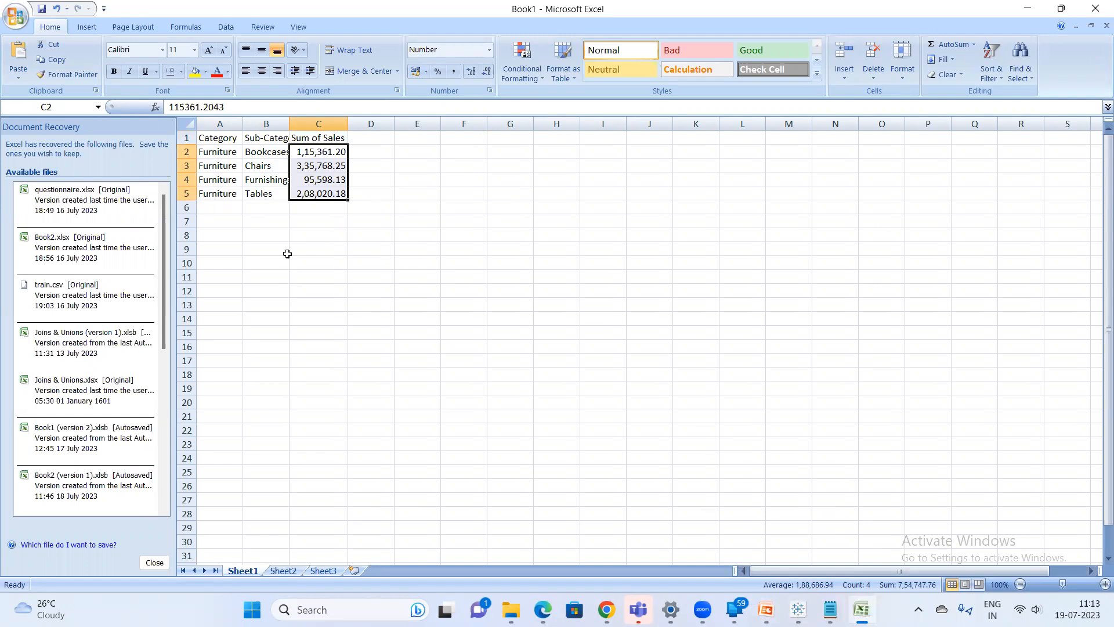
Enter a SUM formula in cell C6 adding the four pasted sales values C2:C5
left_click(317, 210)
type("=")
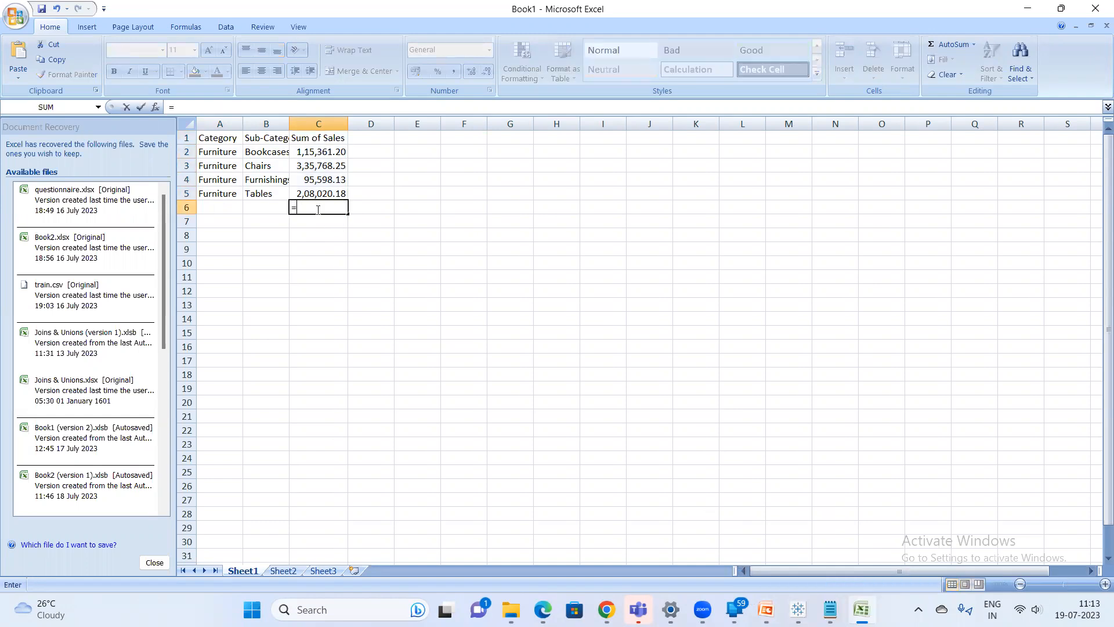
type("sum")
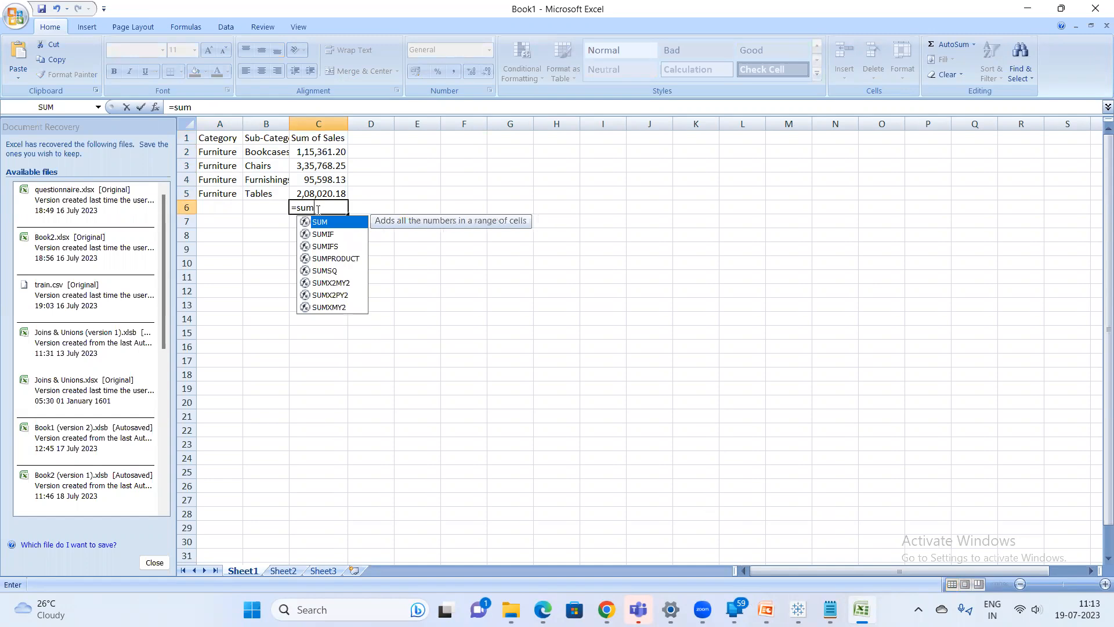
type("(")
left_click_drag(330, 151, 324, 195)
type(")/4")
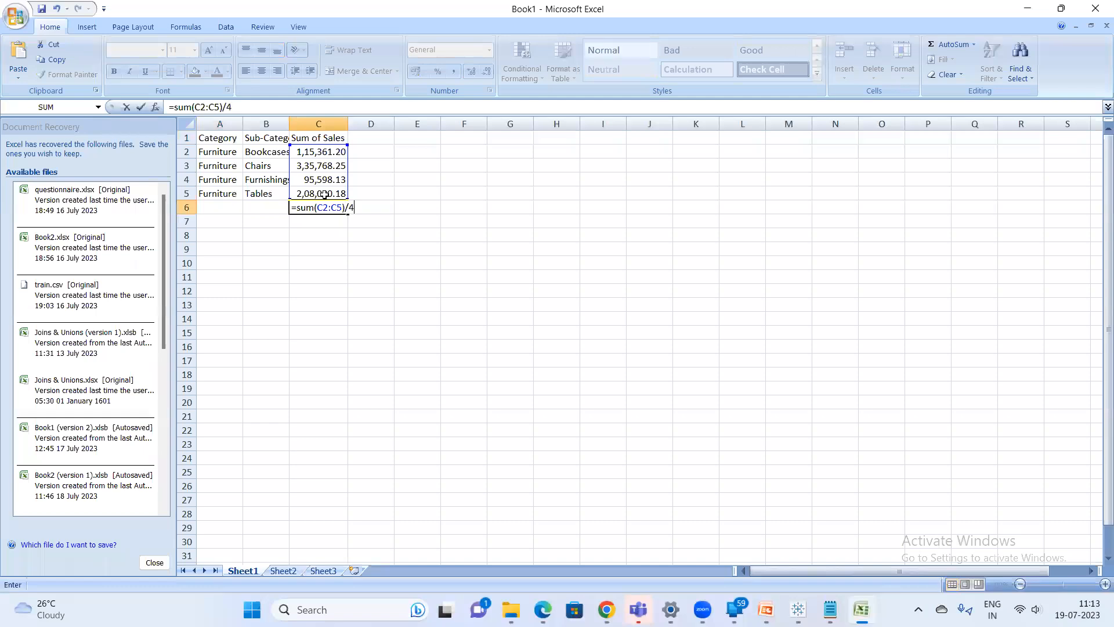
key("Return")
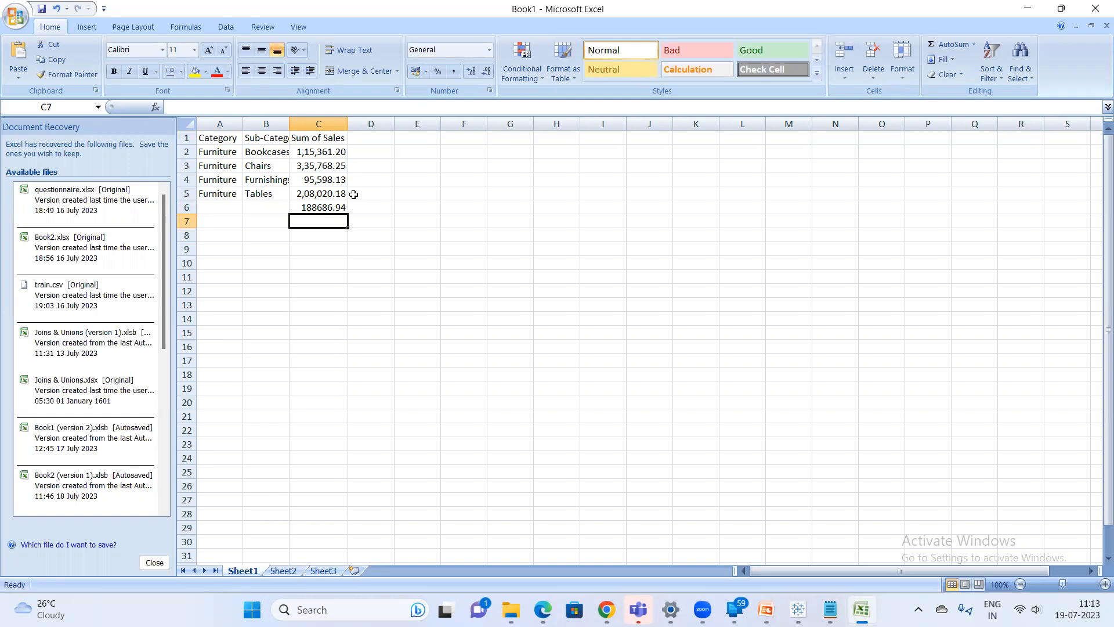
Switch back to Tableau and inspect the Furniture total value in the table
left_click(1034, 6)
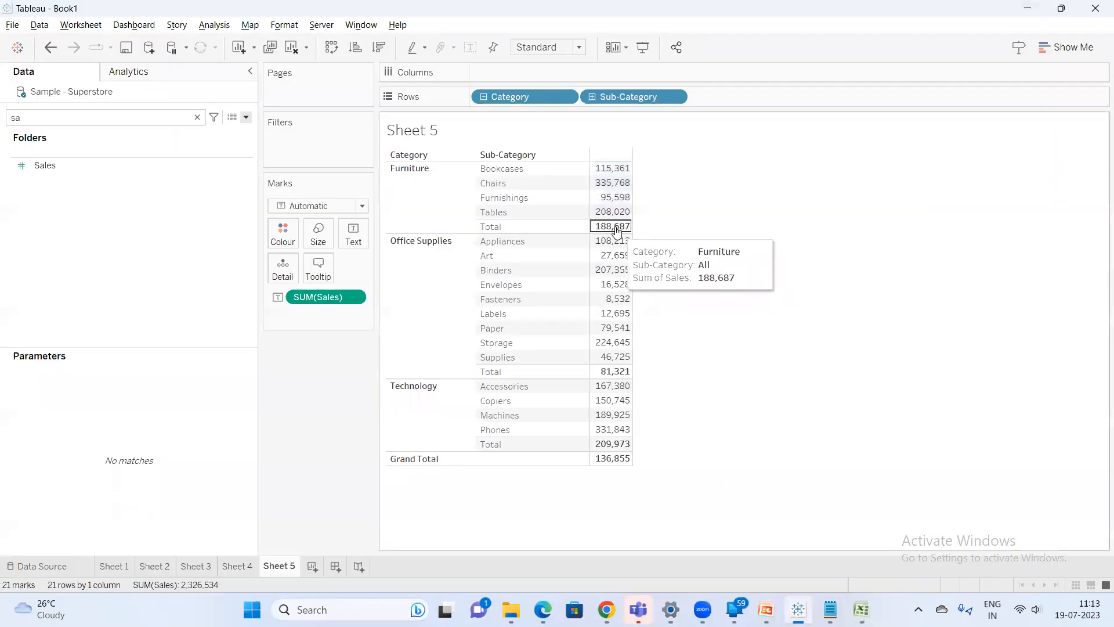
left_click(617, 226)
left_click(1065, 267)
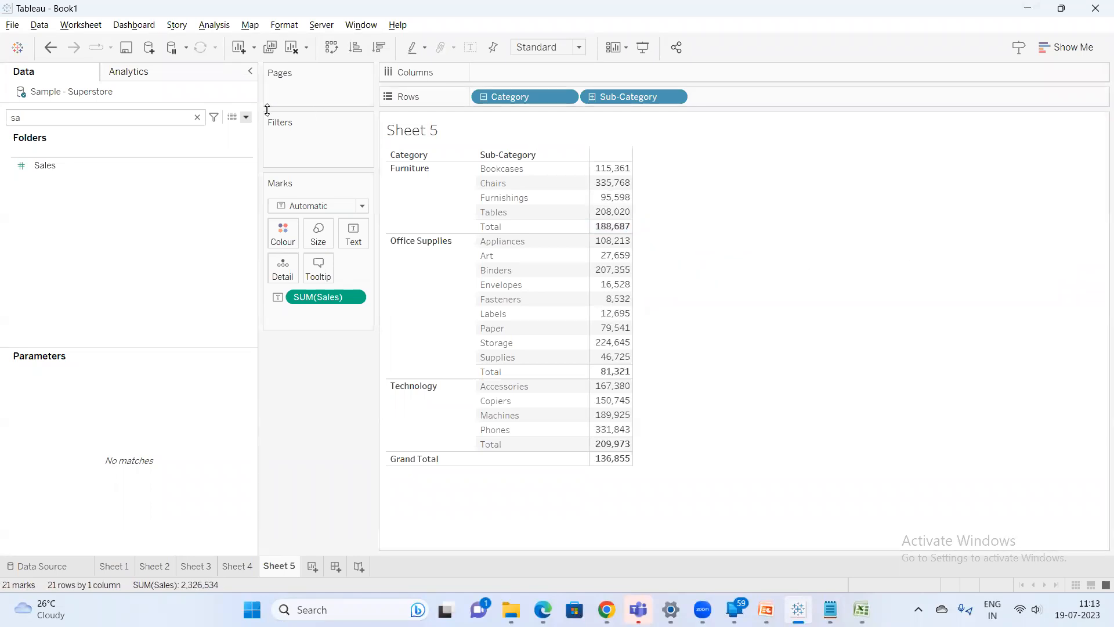
Clear the field search and set the Sales field's default Total using property to Minimum
left_click(197, 117)
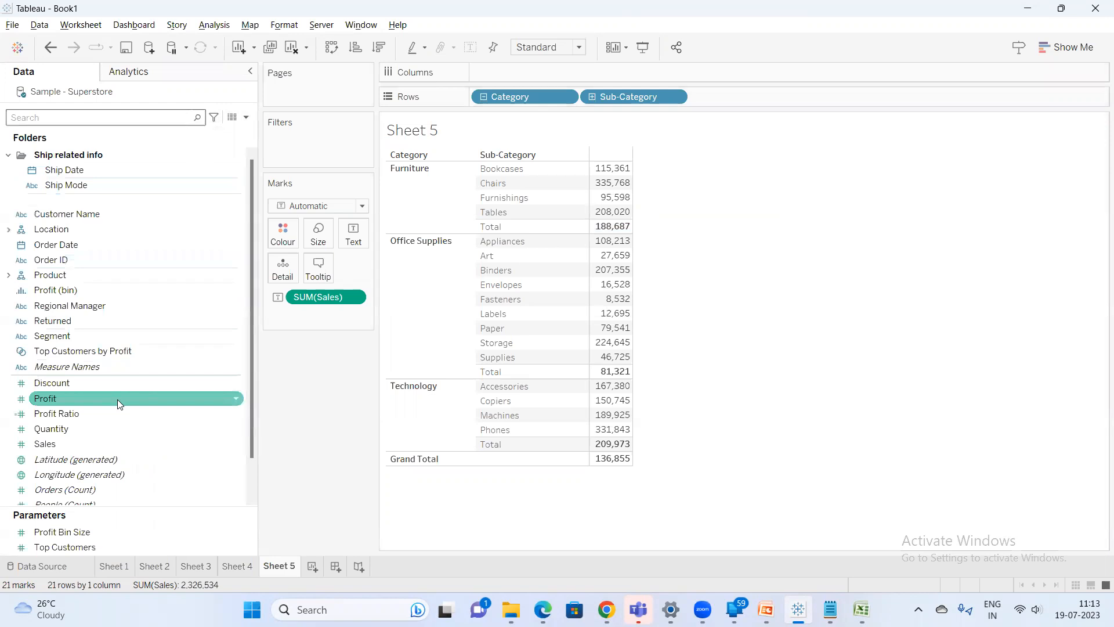
scroll(117, 399, "down", 1)
right_click(96, 395)
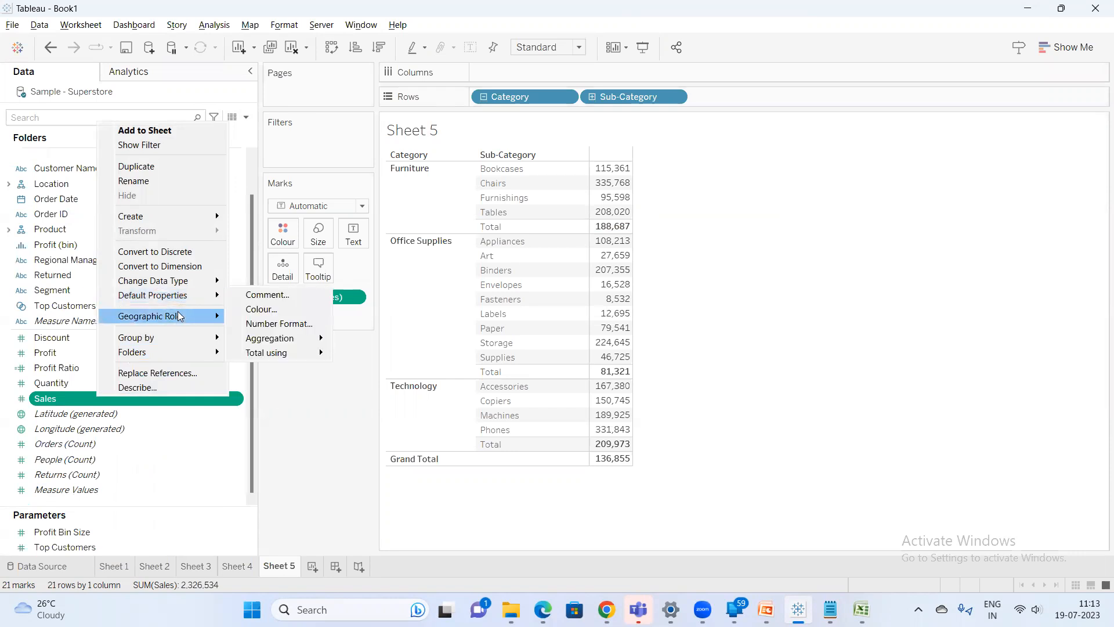
mouse_move(183, 340)
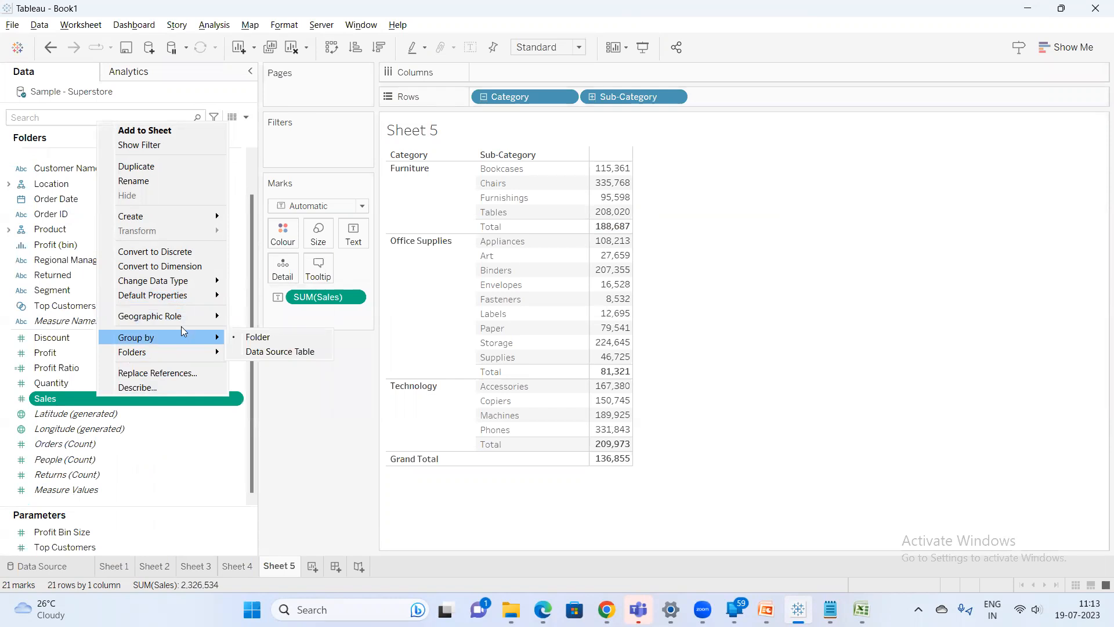
mouse_move(203, 296)
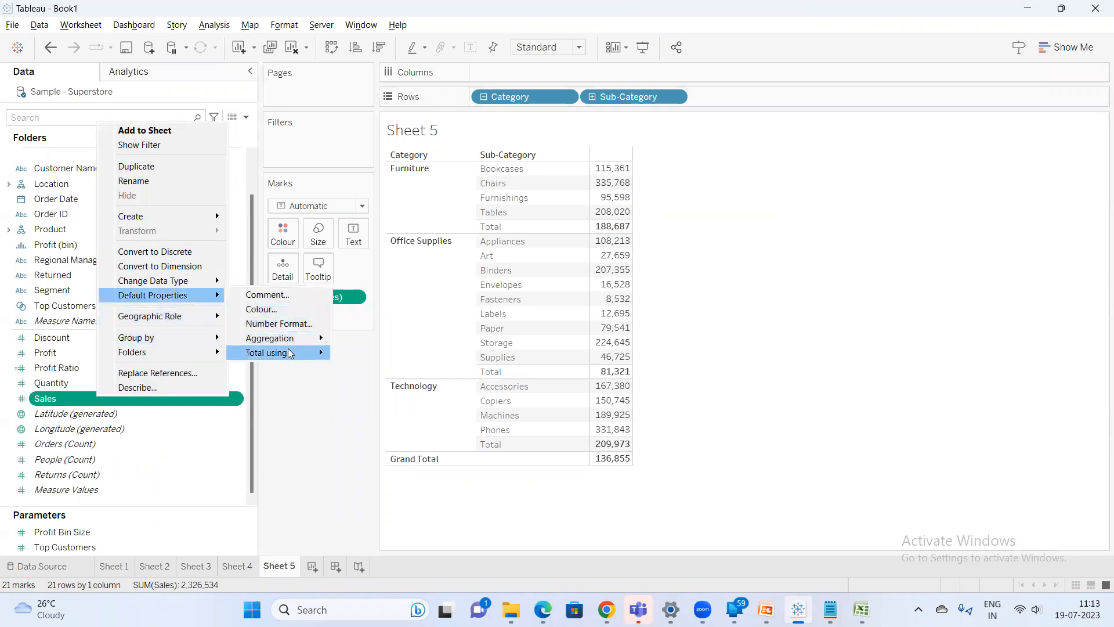
mouse_move(291, 352)
left_click(714, 316)
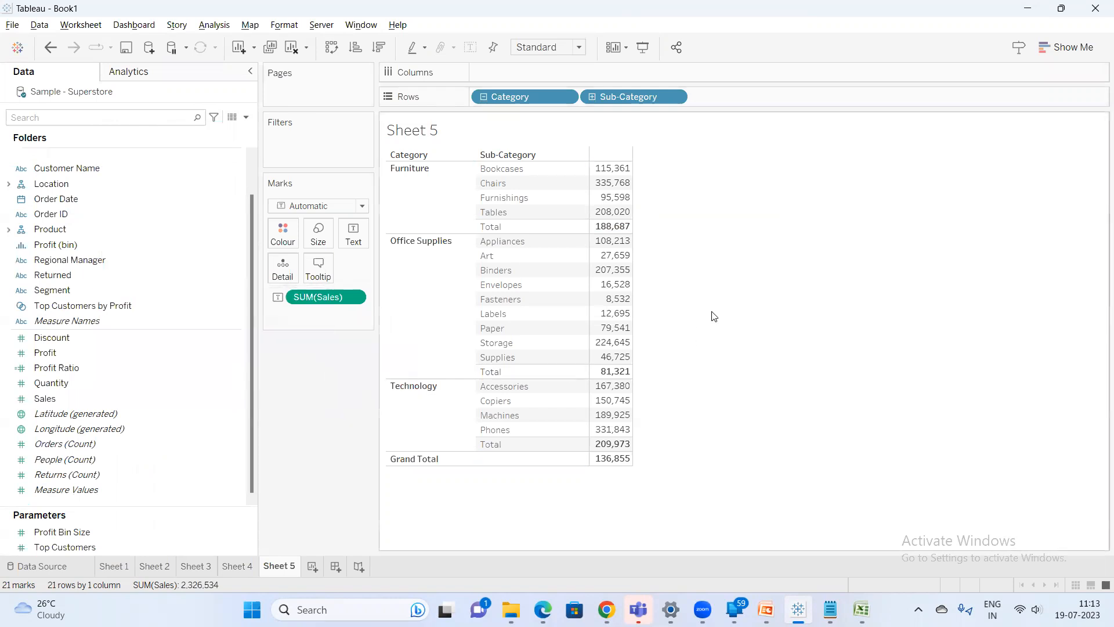
Restore the Sales measure on Text and set its aggregation to Sum
left_click_drag(310, 297, 103, 401)
key("ctrl+z")
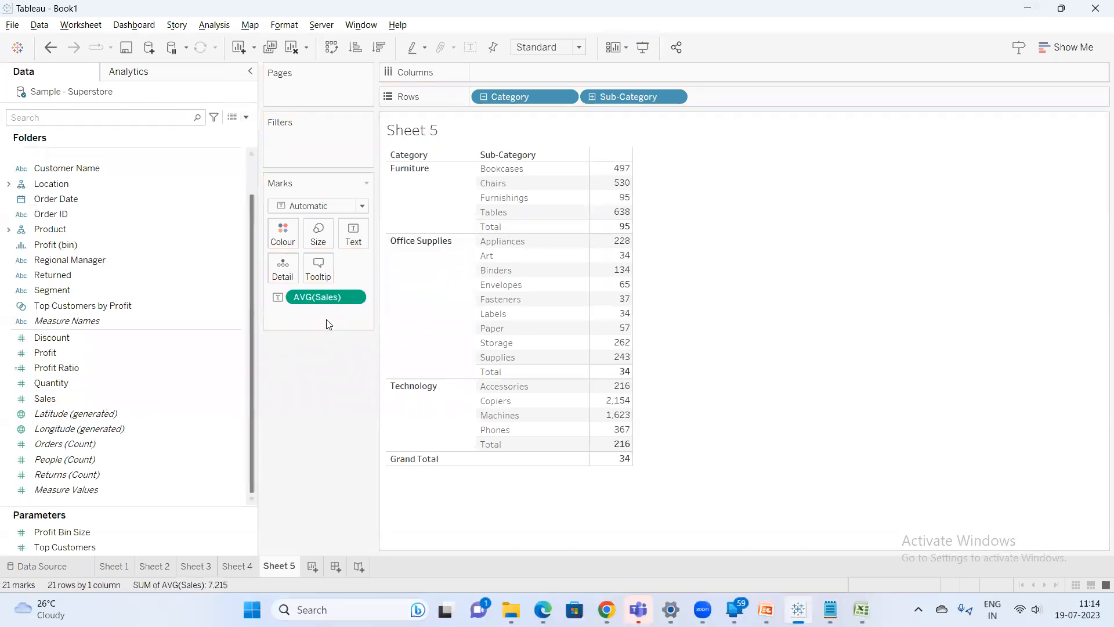
right_click(329, 302)
mouse_move(406, 427)
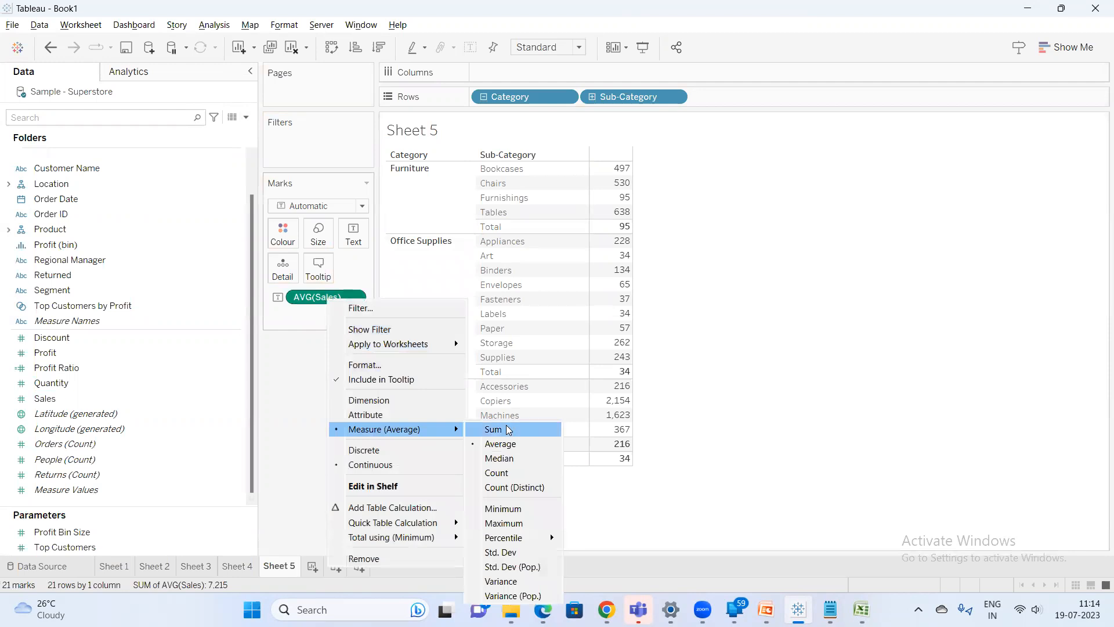
left_click(542, 428)
Select the Furniture and Office Supplies sub-category sales values to compare them with their totals
left_click_drag(622, 168, 627, 224)
left_click(683, 197)
left_click_drag(610, 168, 635, 216)
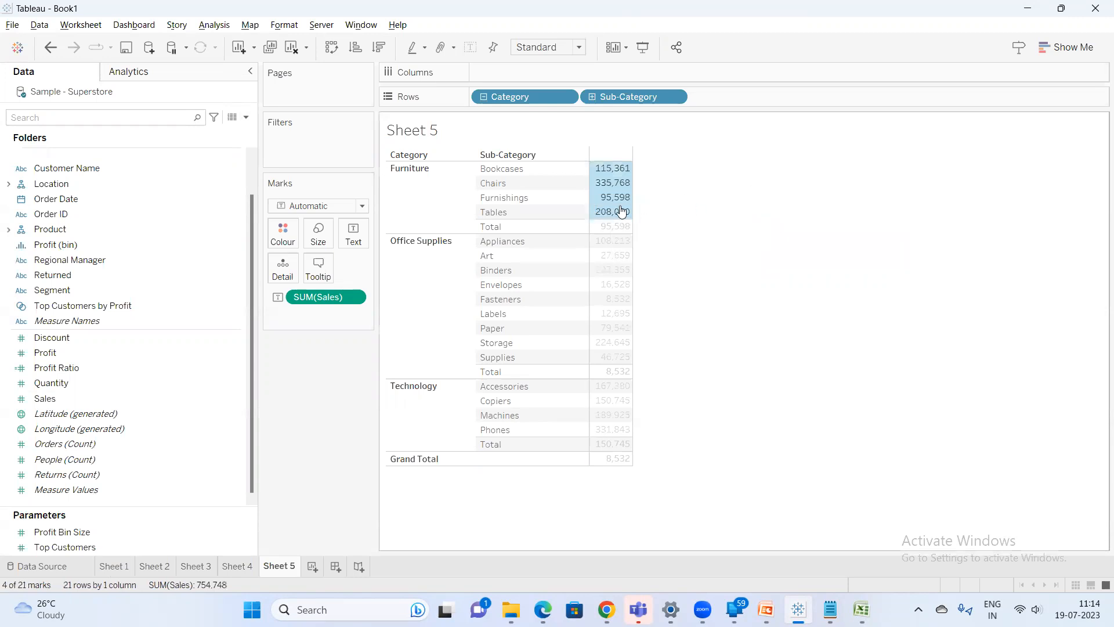
left_click(616, 198)
left_click(712, 291)
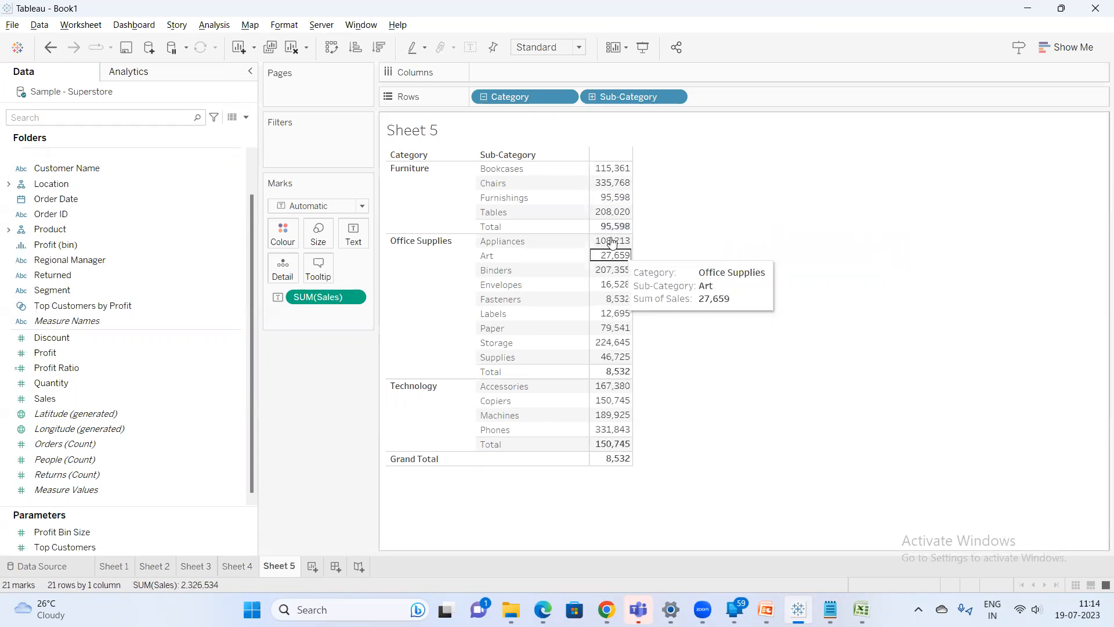
left_click_drag(622, 248, 642, 364)
left_click(712, 353)
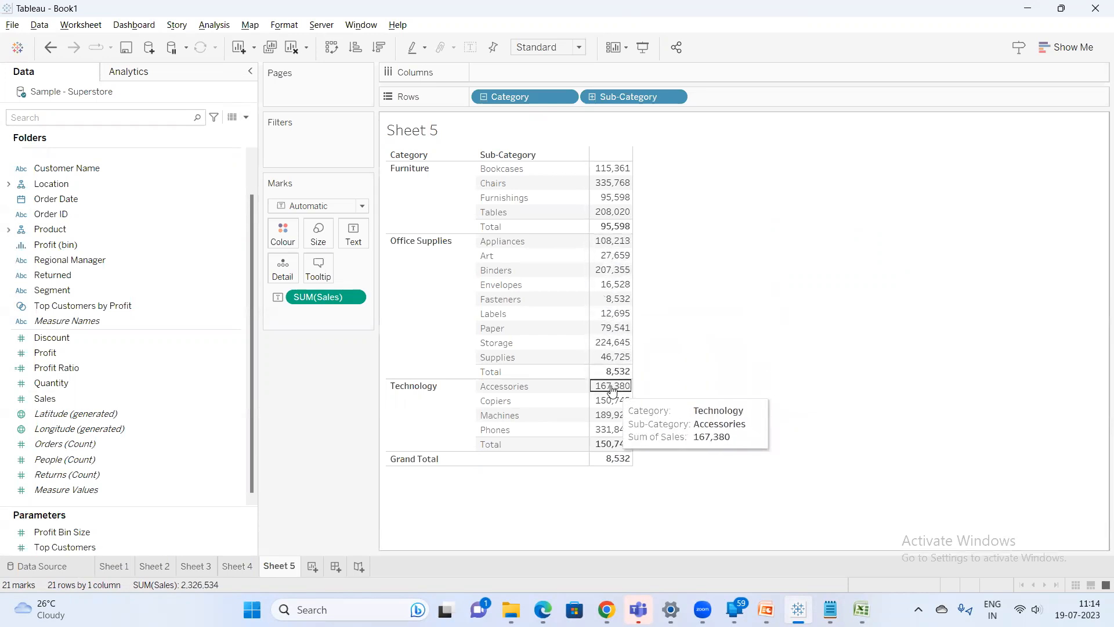
Set the Sales field's default Total using property to Maximum
right_click(65, 398)
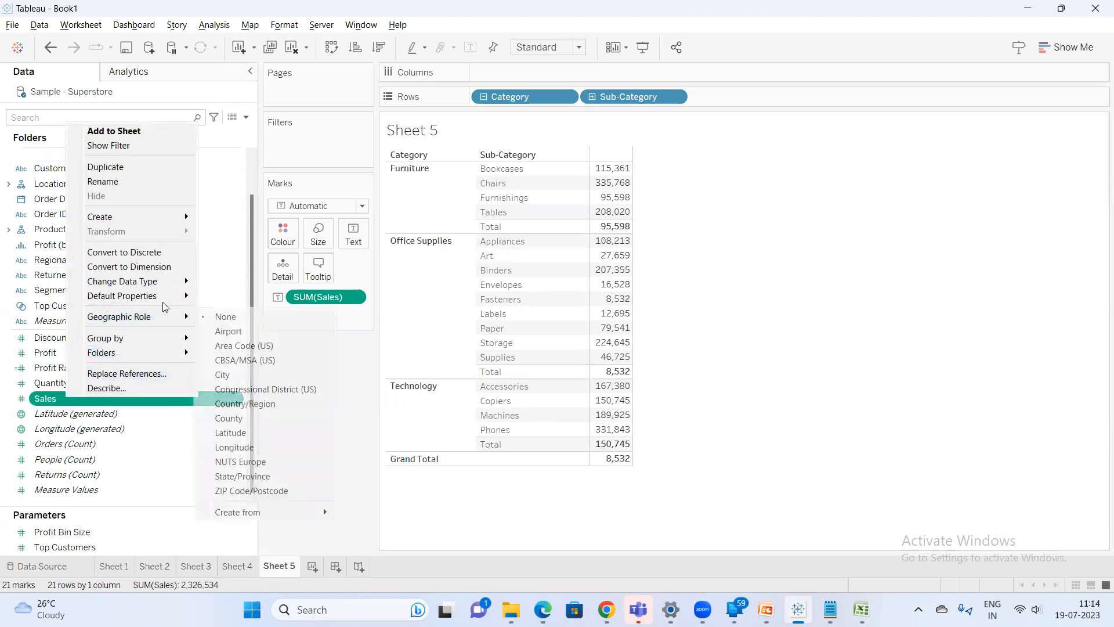
mouse_move(176, 297)
mouse_move(250, 353)
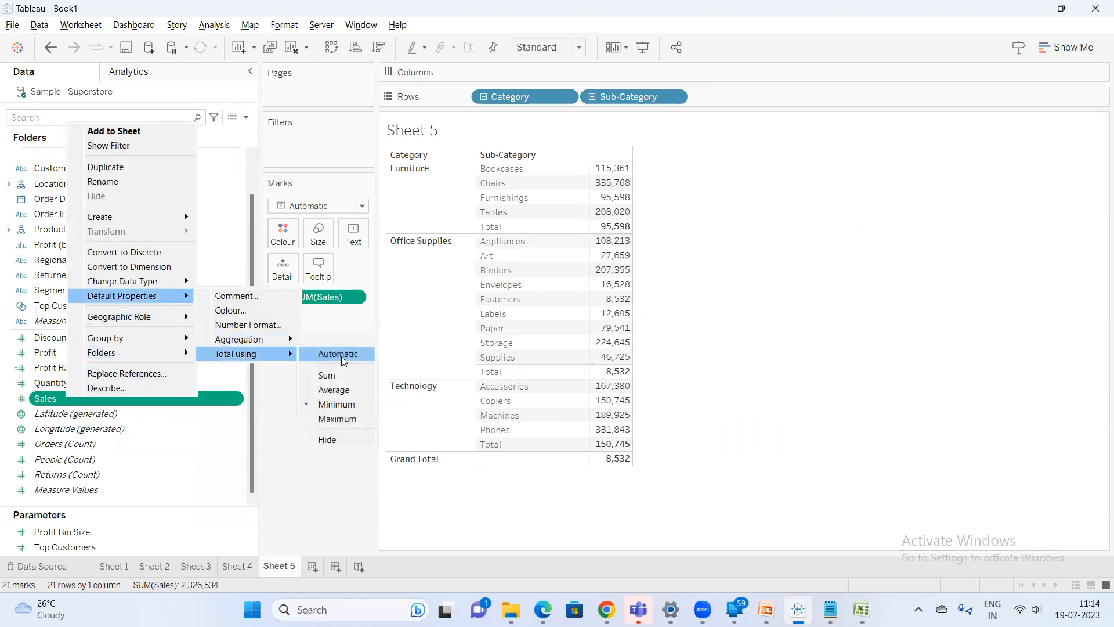
left_click(338, 419)
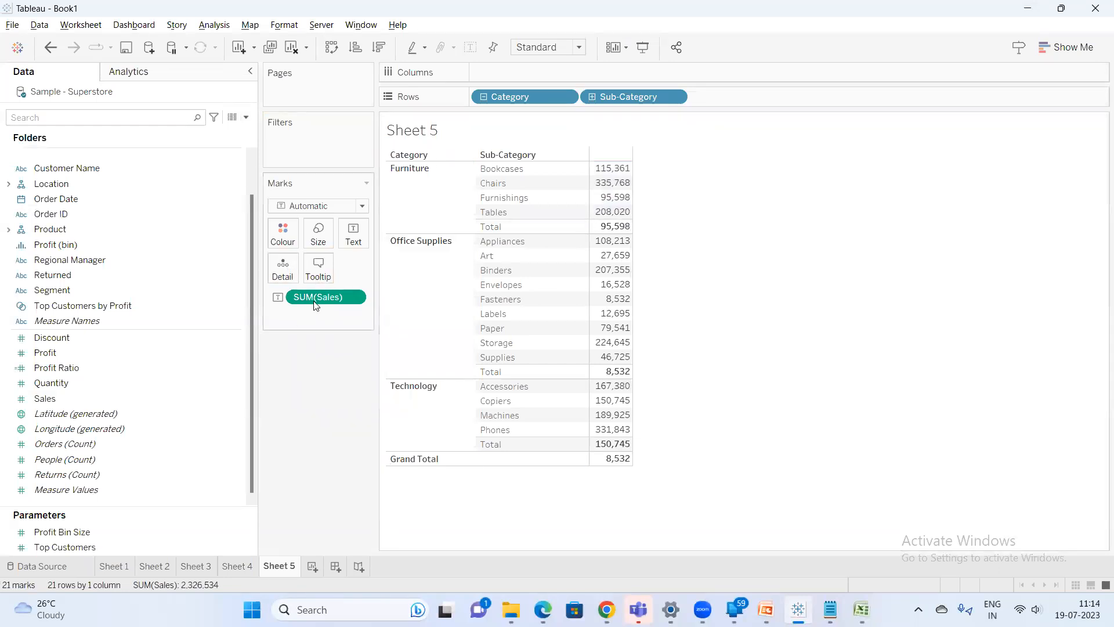
Re-add Sales to the view as Sum and select the Furniture sales values to compare with the total
left_click_drag(321, 298, 345, 389)
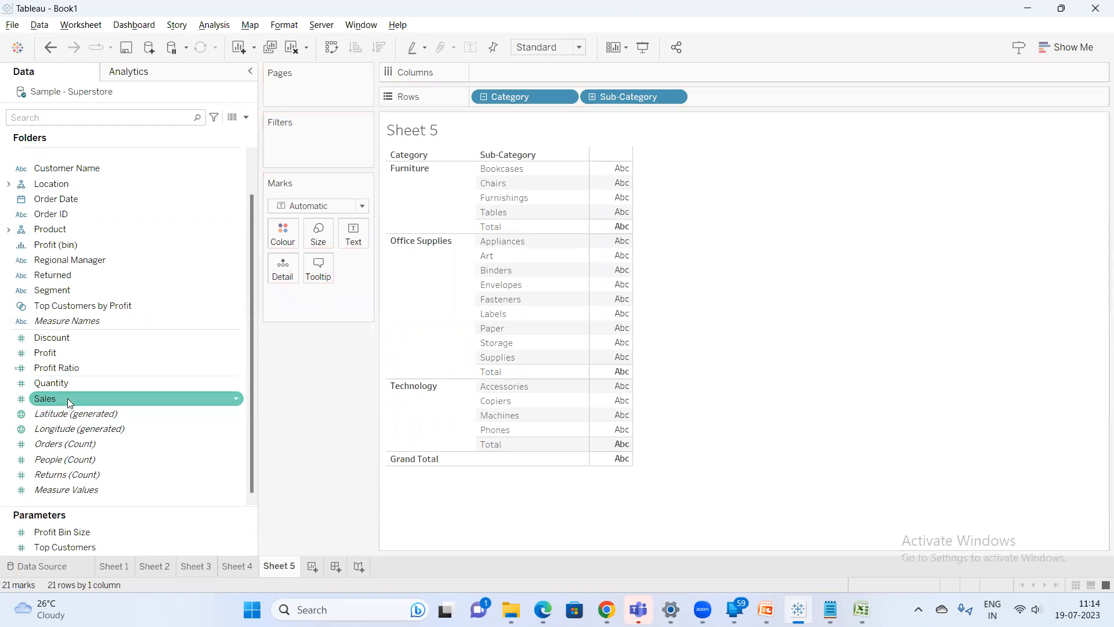
double_click(68, 400)
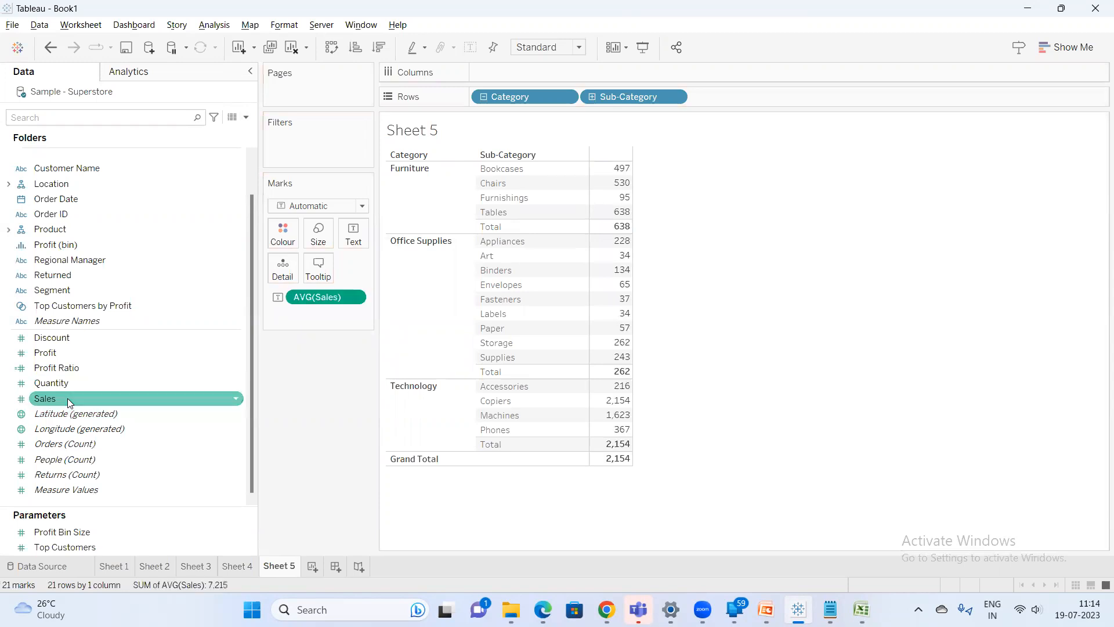
right_click(338, 299)
mouse_move(441, 431)
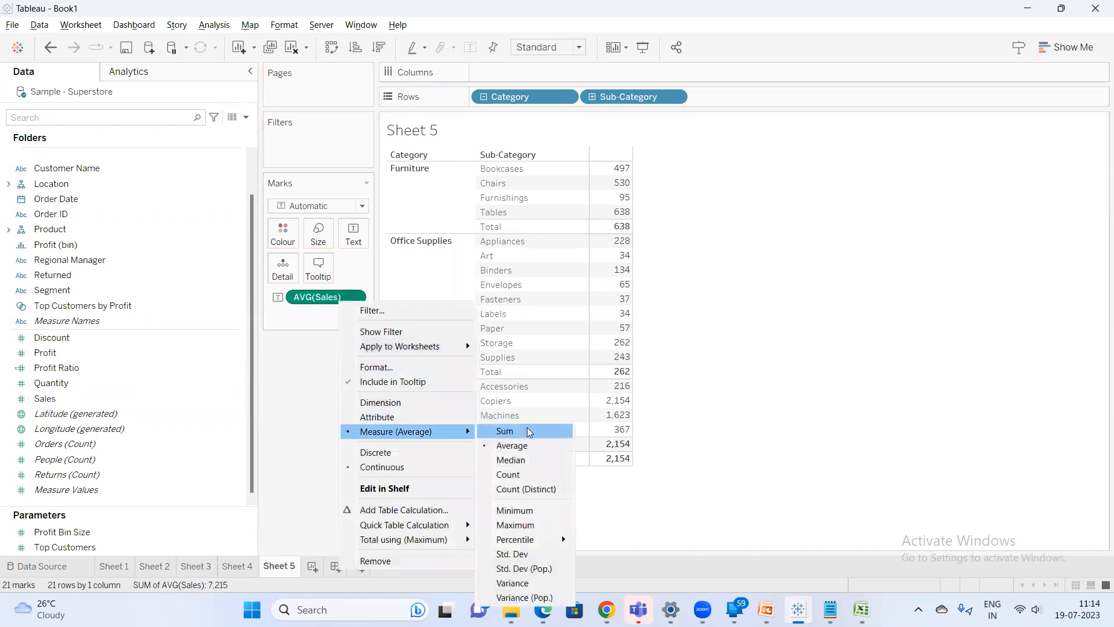
left_click(528, 430)
left_click_drag(628, 164, 633, 214)
left_click(728, 207)
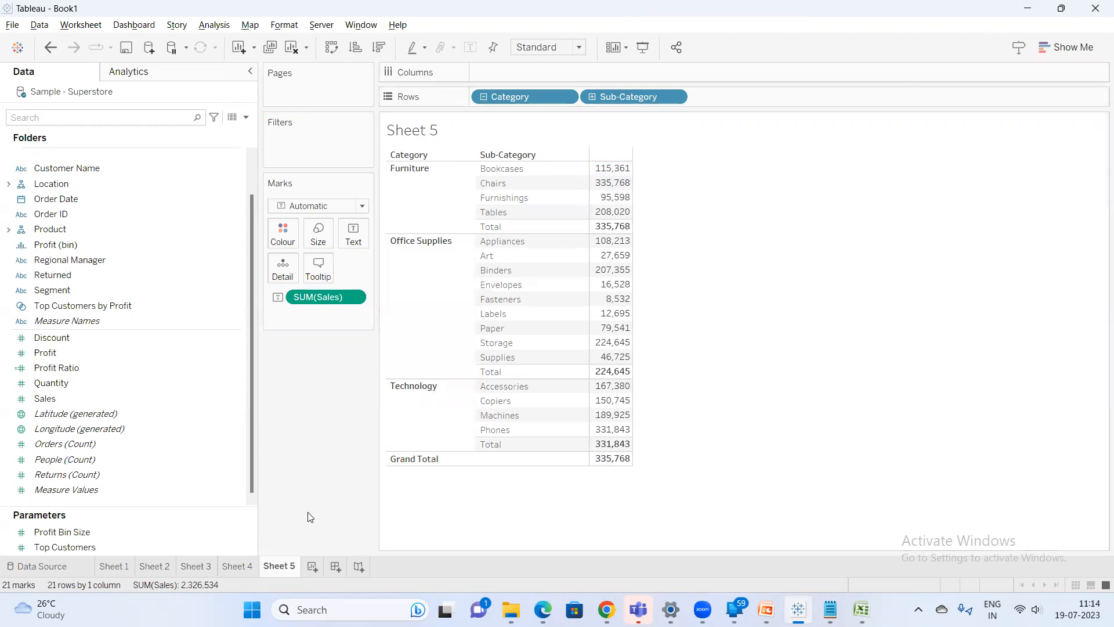
Rename Sheet 5 as Measures default properties
double_click(292, 567)
key("BackSpace")
type("Measures")
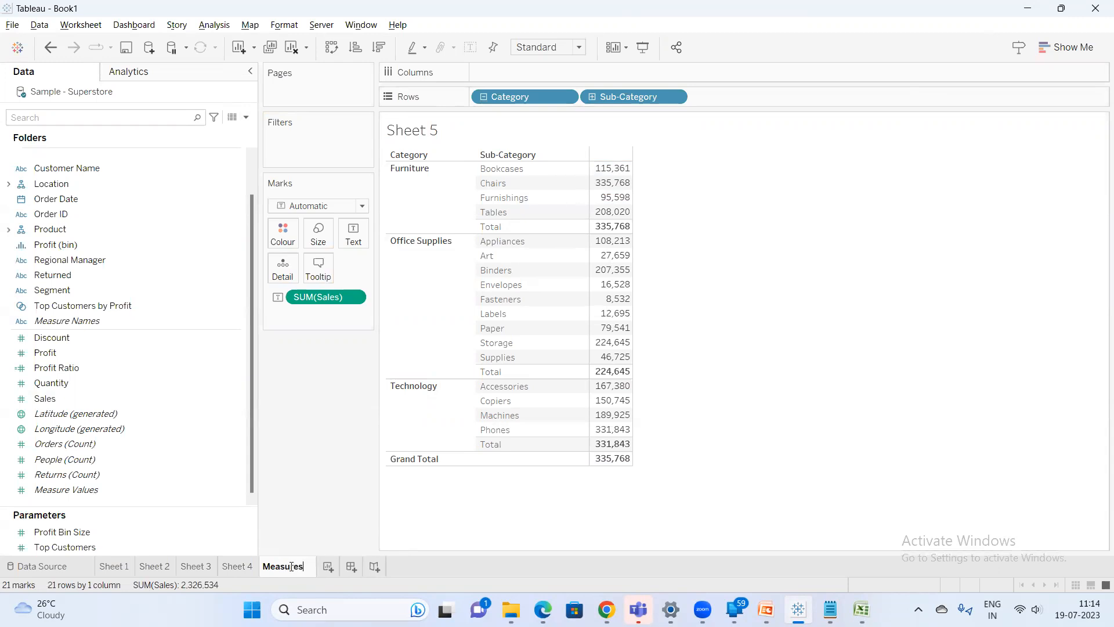
type(" defaul")
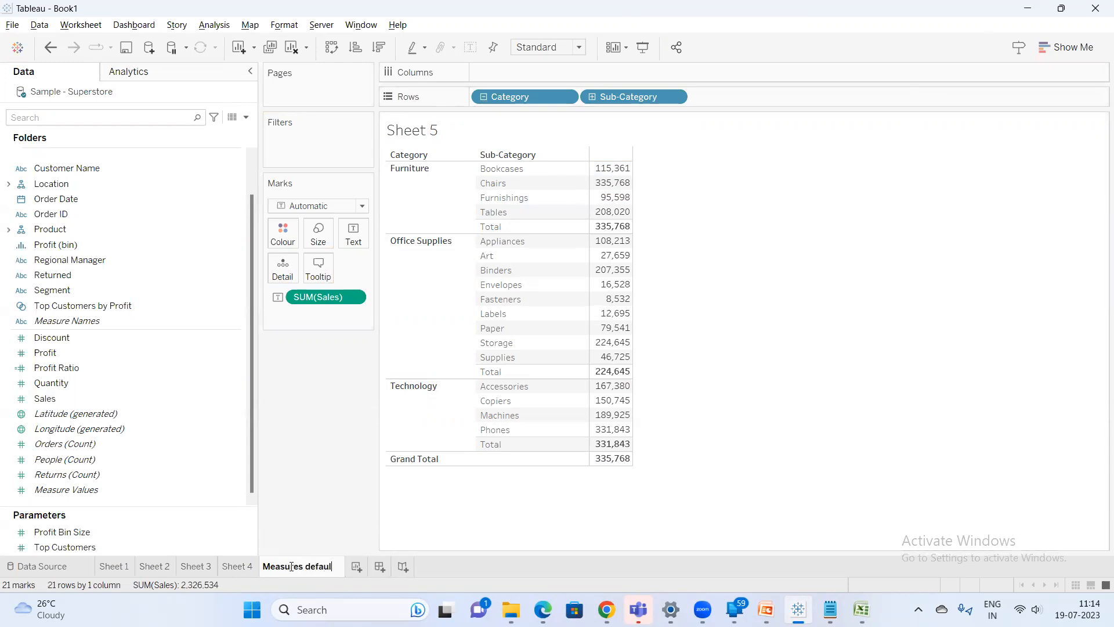
type("t pr")
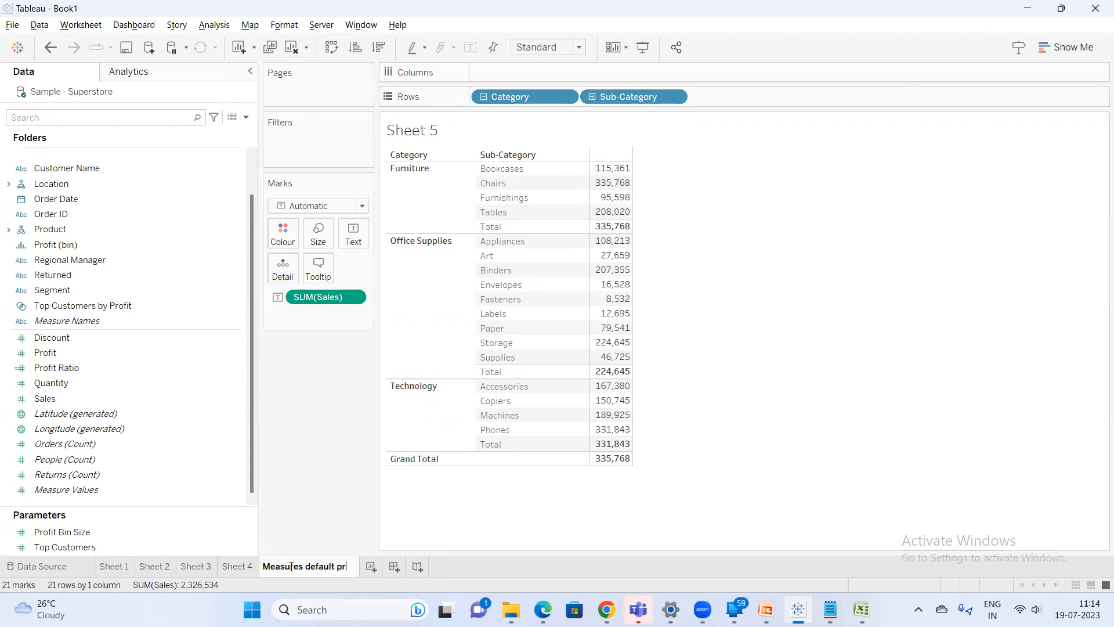
type("operties")
key("Return")
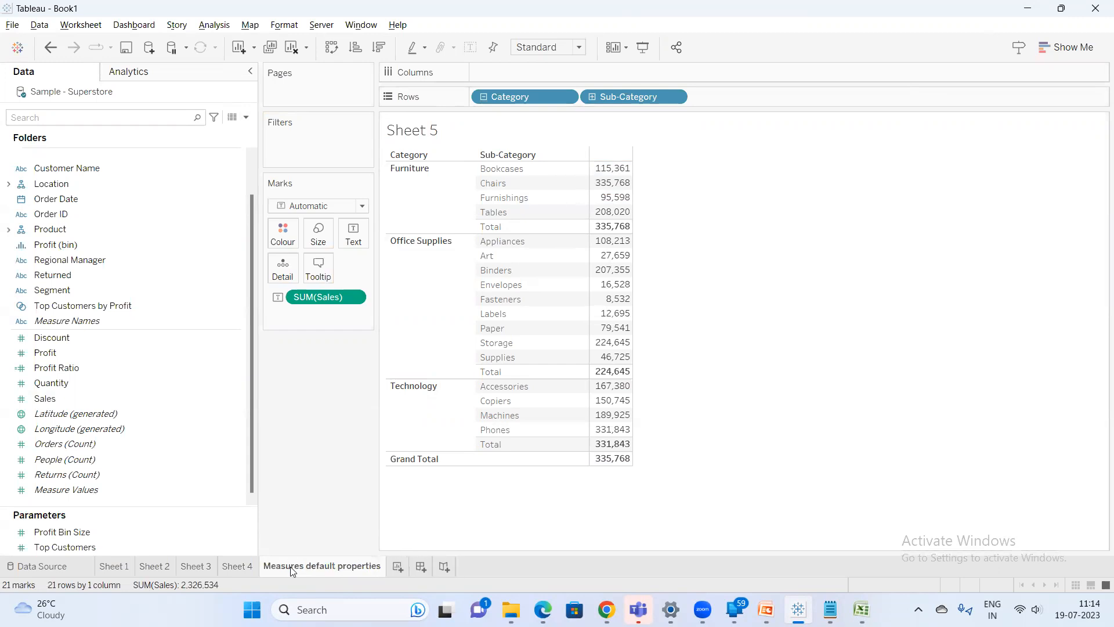
Create a new worksheet, search the fields for cate, and add Category to Rows
left_click(398, 567)
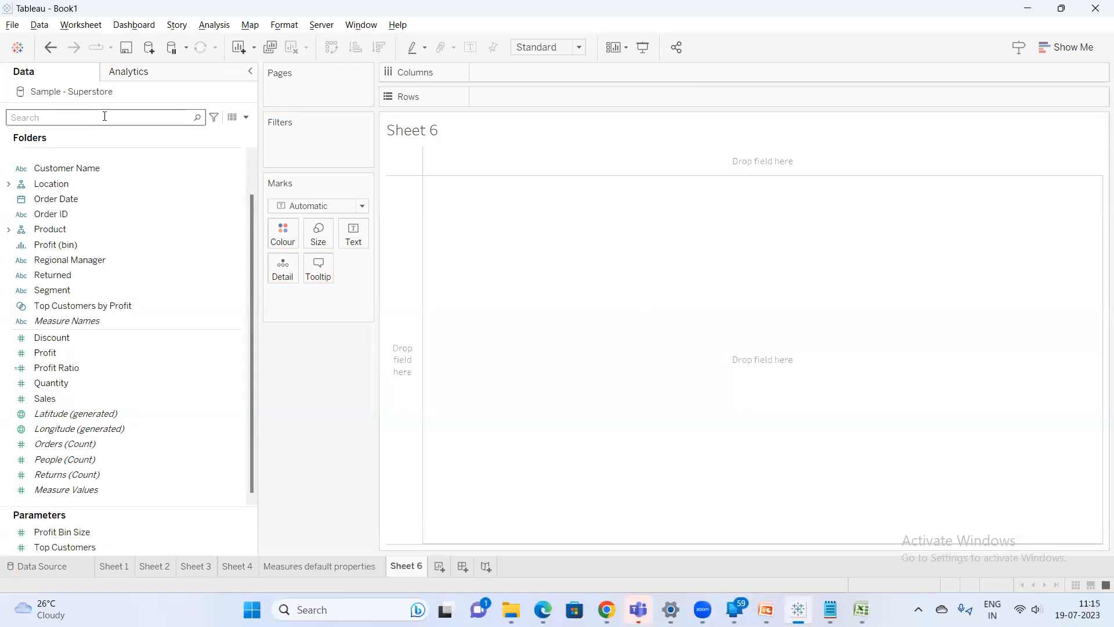
scroll(79, 221, "up", 1)
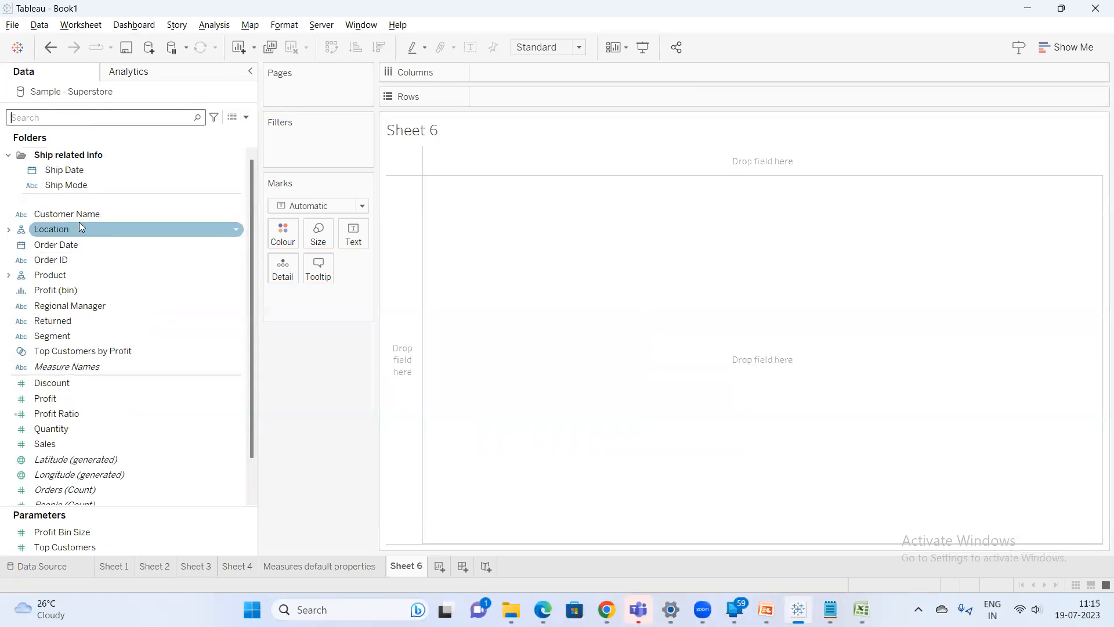
left_click(63, 118)
type("cate")
left_click(82, 170)
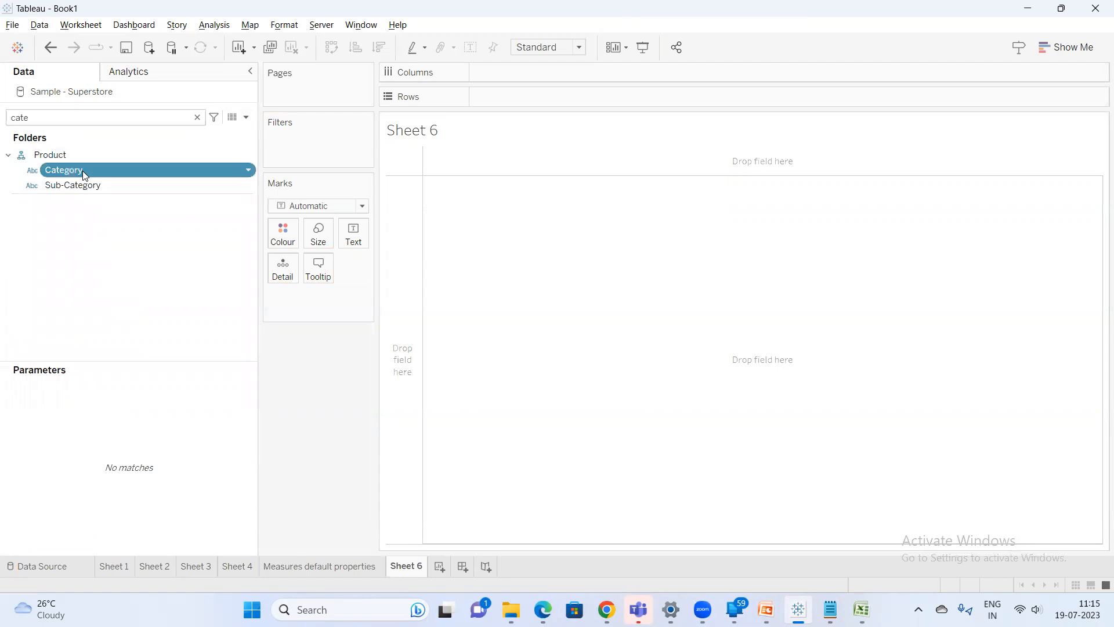
left_click_drag(83, 171, 460, 169)
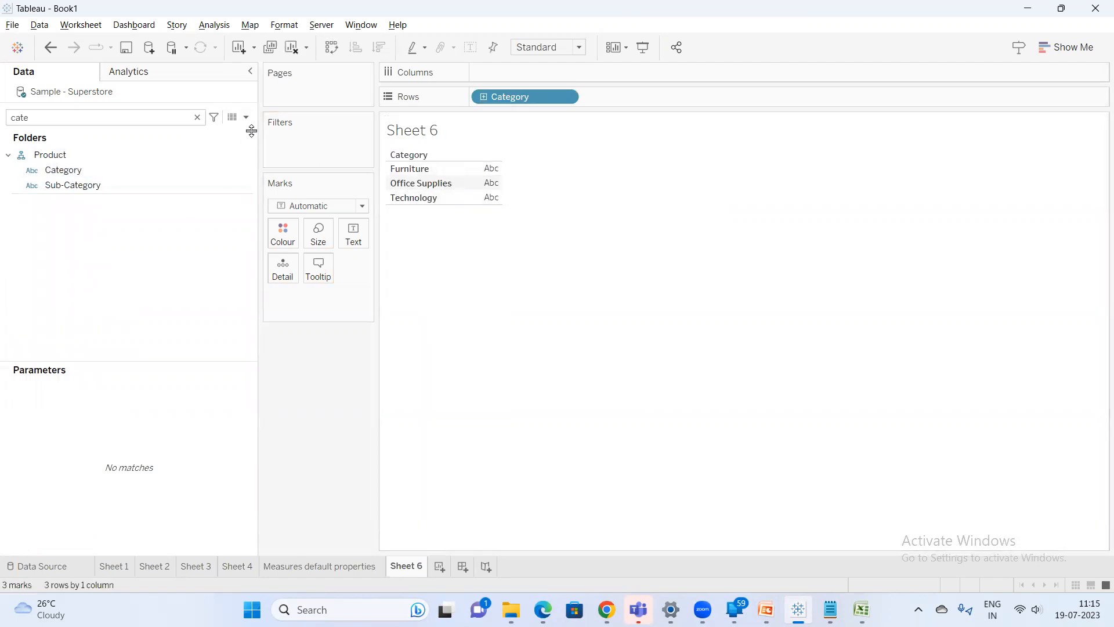
Add the default comment "this is a category under this subcategories" to the Category field
right_click(102, 170)
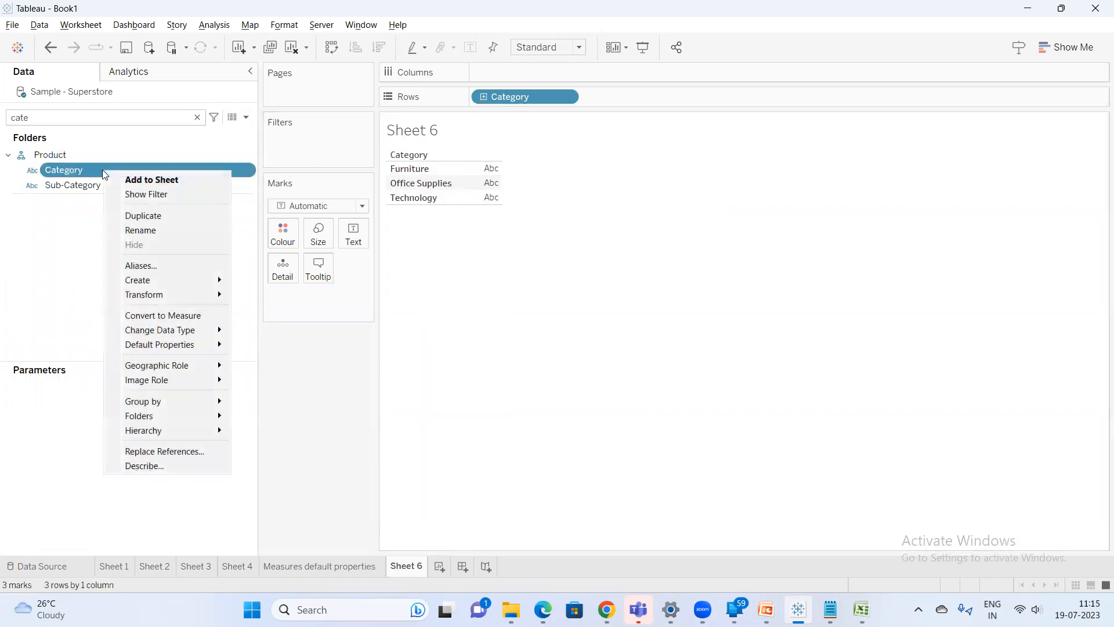
mouse_move(222, 342)
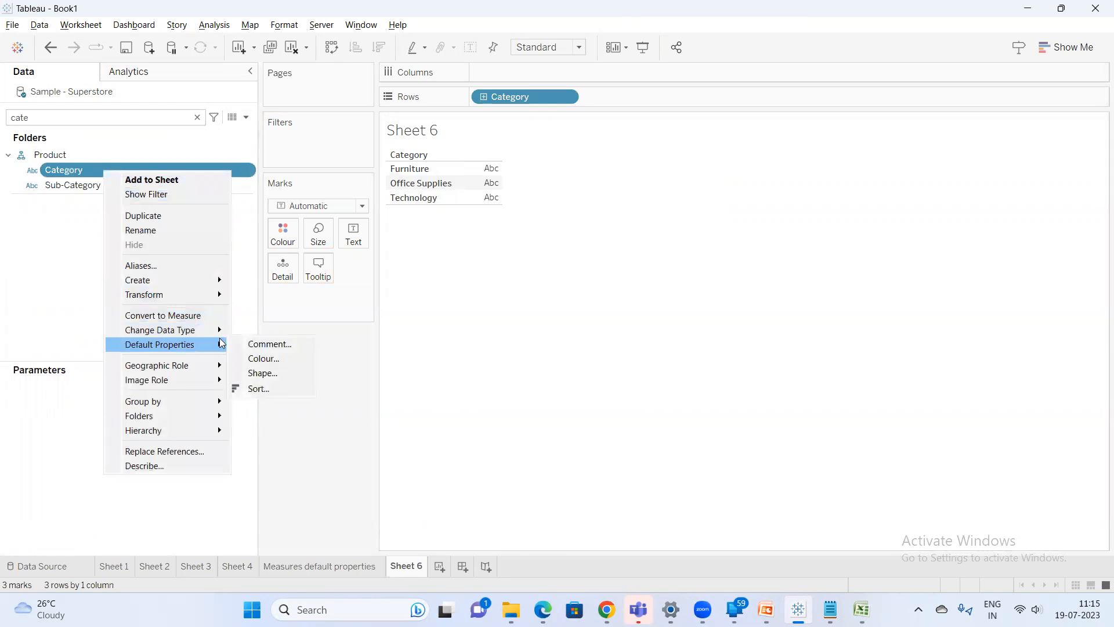
left_click(259, 345)
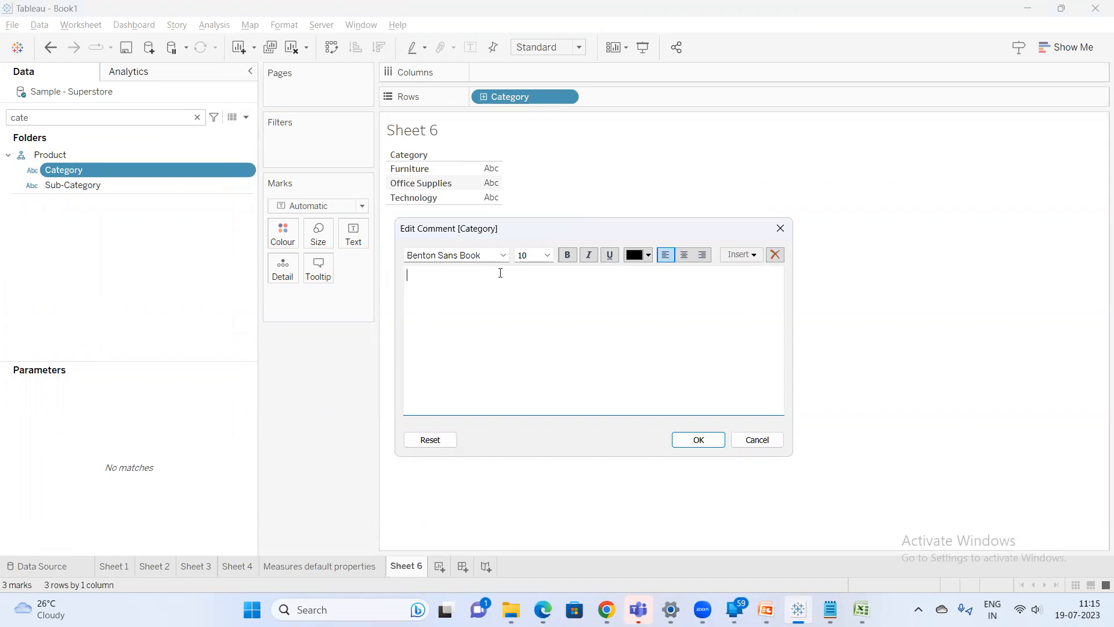
type("his is a category under this subcategories")
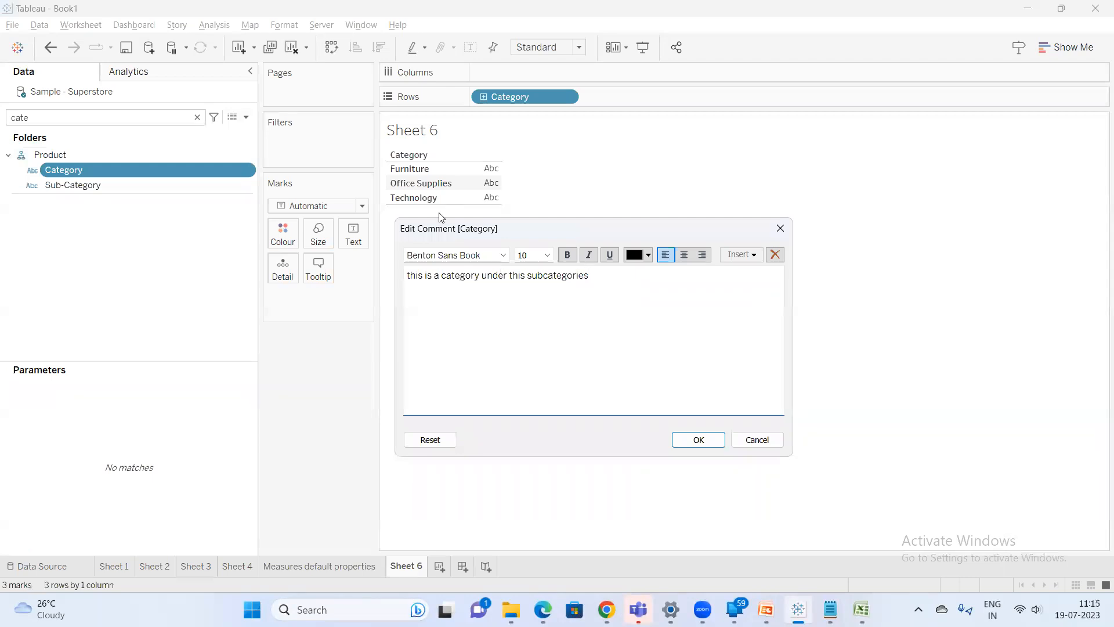
left_click(699, 440)
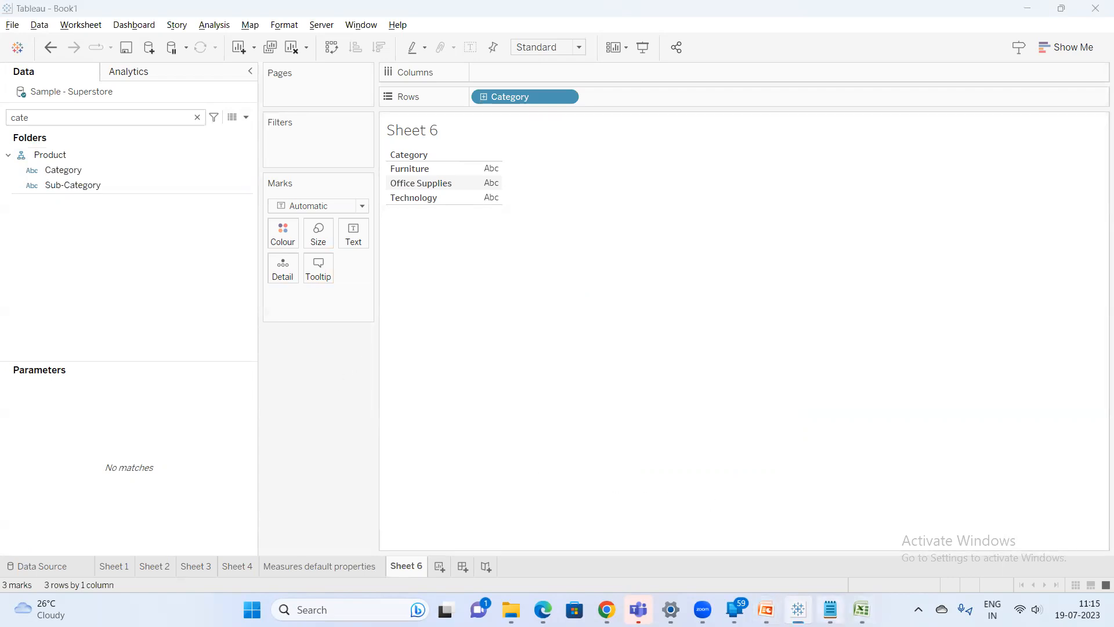
Switch to Notepad, add the note "self explanatory", and return to Tableau
left_click(830, 609)
type("self expla")
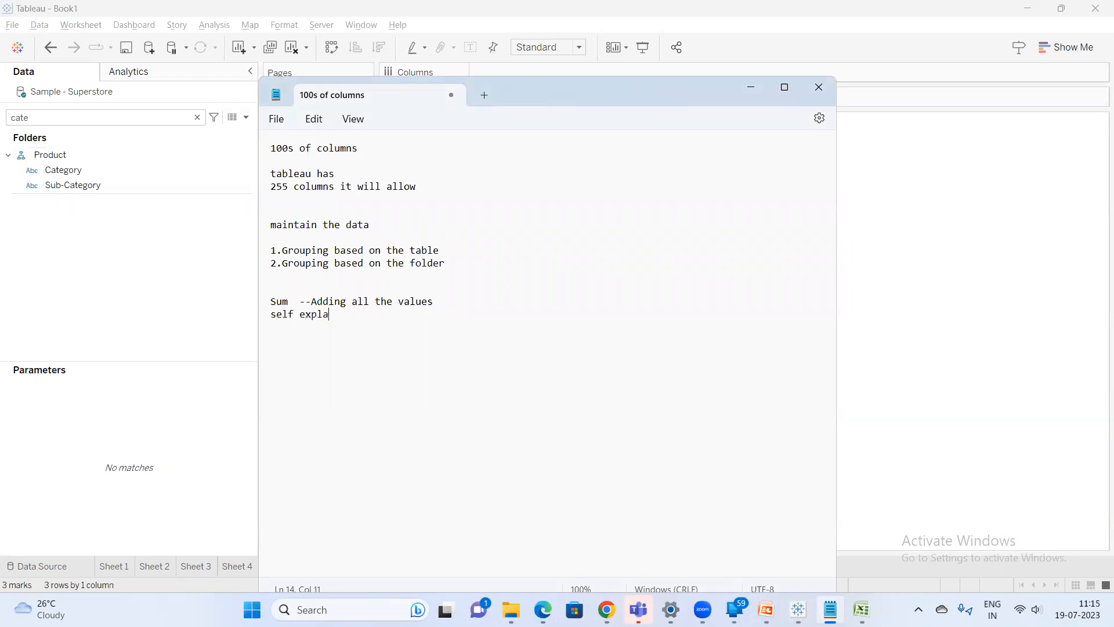
type("natory")
left_click(137, 276)
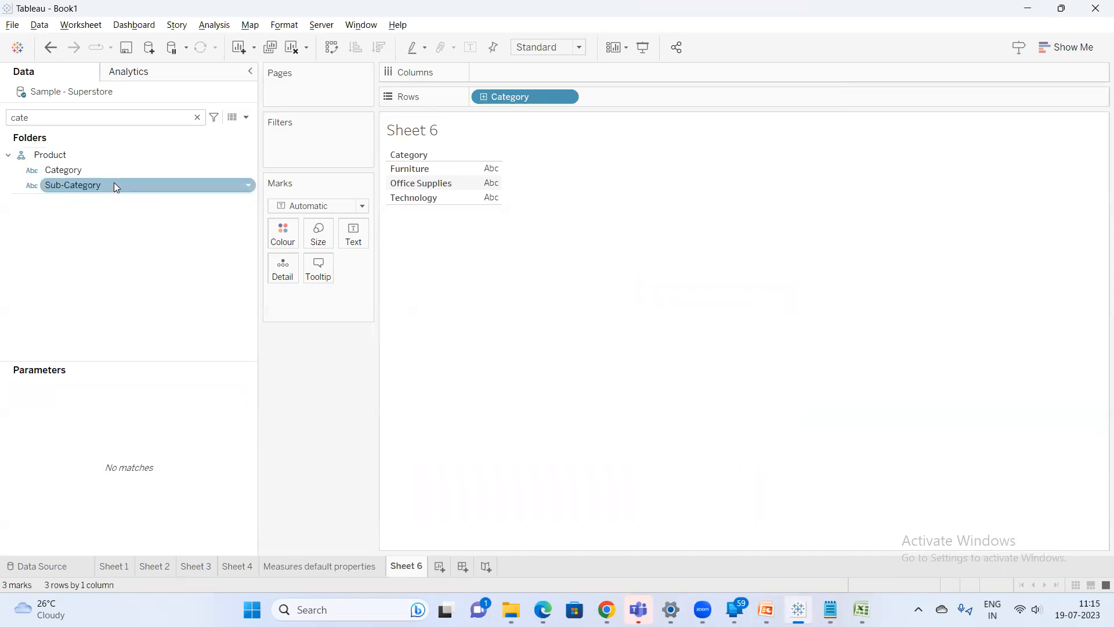
Create a calculated field named profit margin with the formula SUM([Profit])/SUM([Sales])
right_click(87, 168)
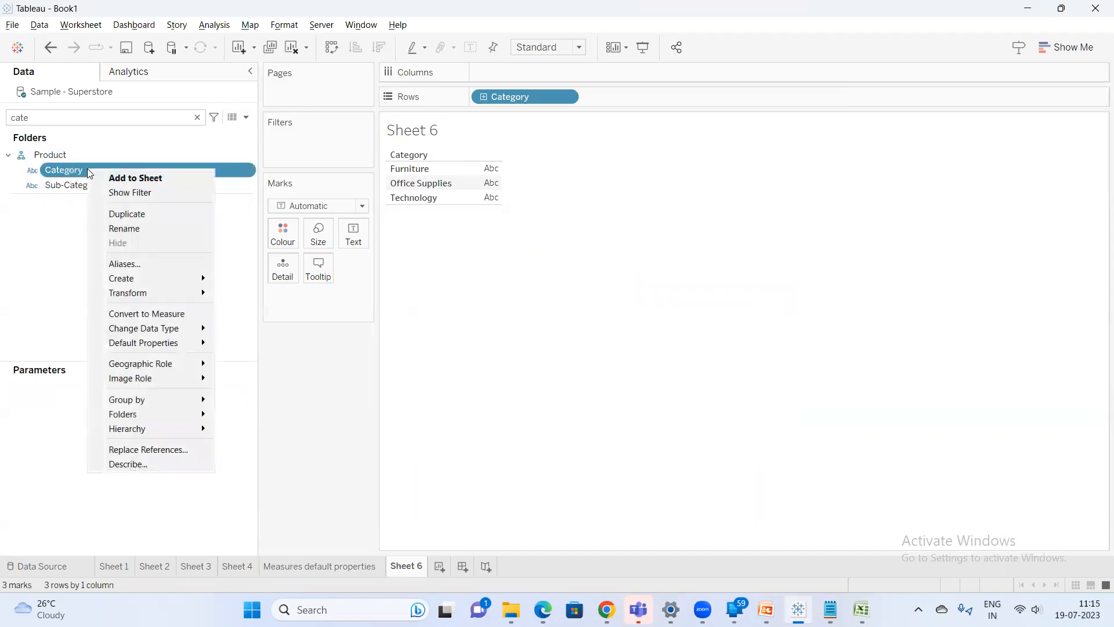
left_click(246, 119)
left_click(205, 130)
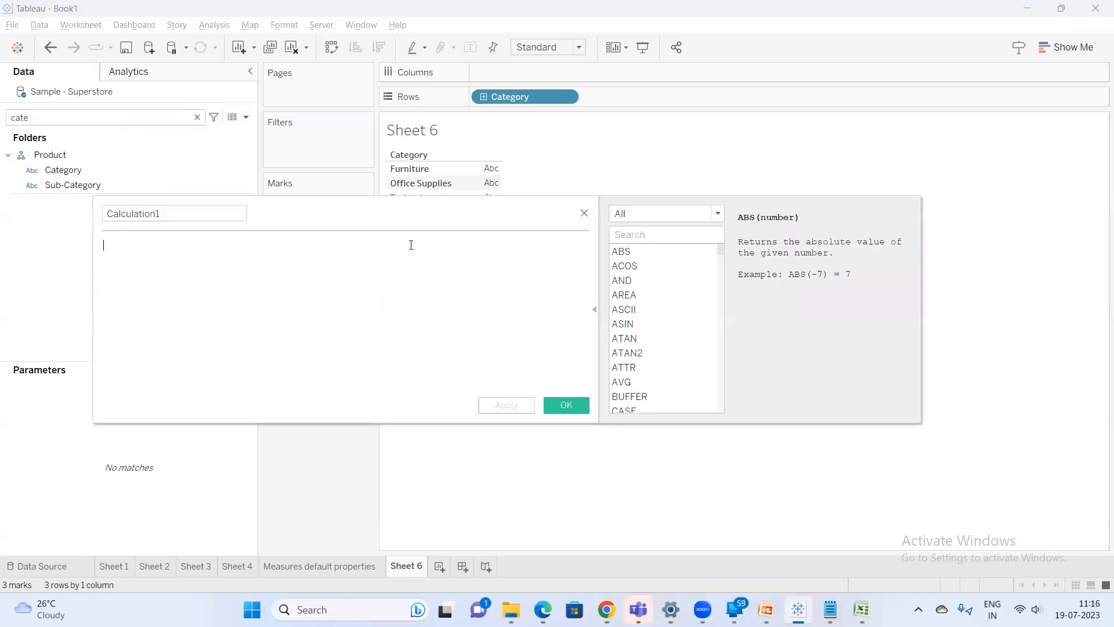
type("SUM(prof")
key("Return")
type("/sum")
key("Return")
type("sales")
key("Return")
left_click_drag(191, 214, 0, 201)
type("pro")
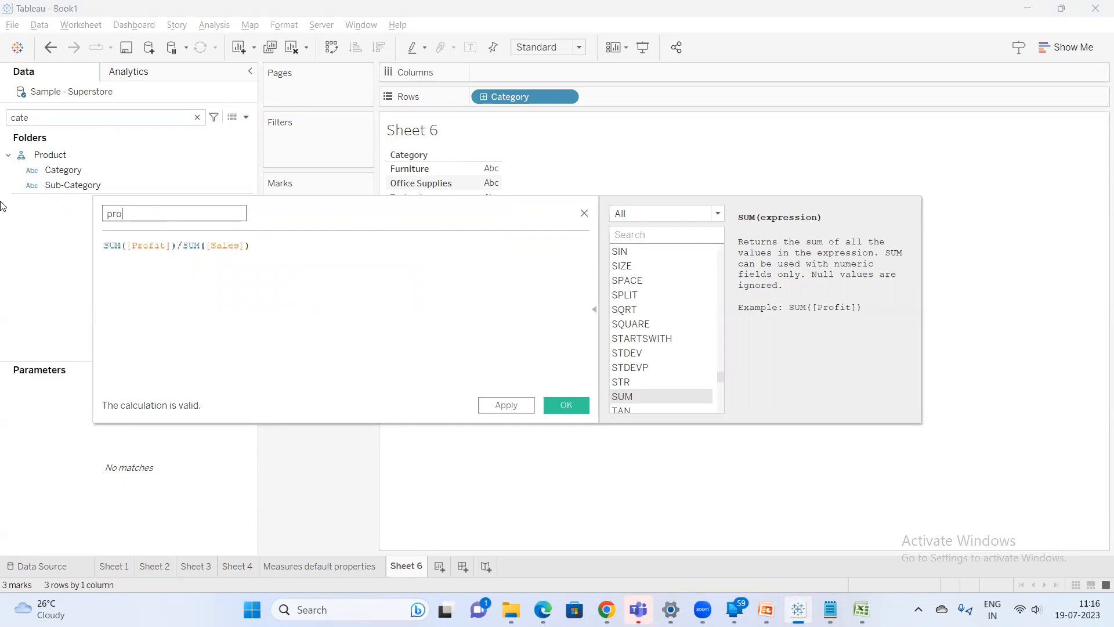
type("fit margin")
Add the comment line "///calculating the profit divided by sales you can calculate for categories and subcategories" to the calculation and save it
left_click(283, 254)
key("Return")
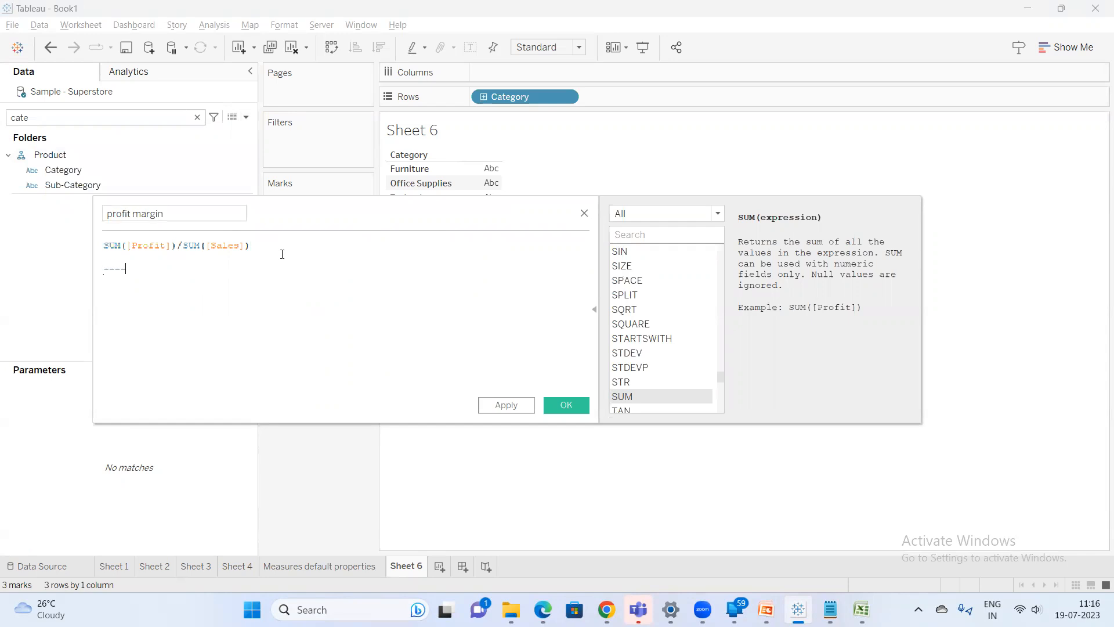
type("//")
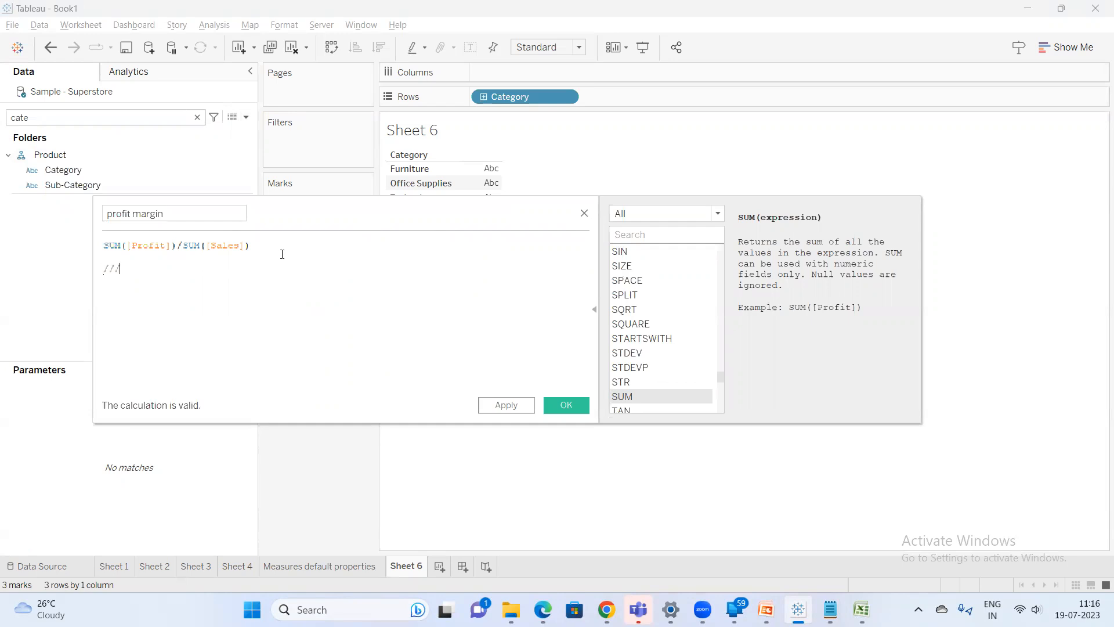
type("/cal")
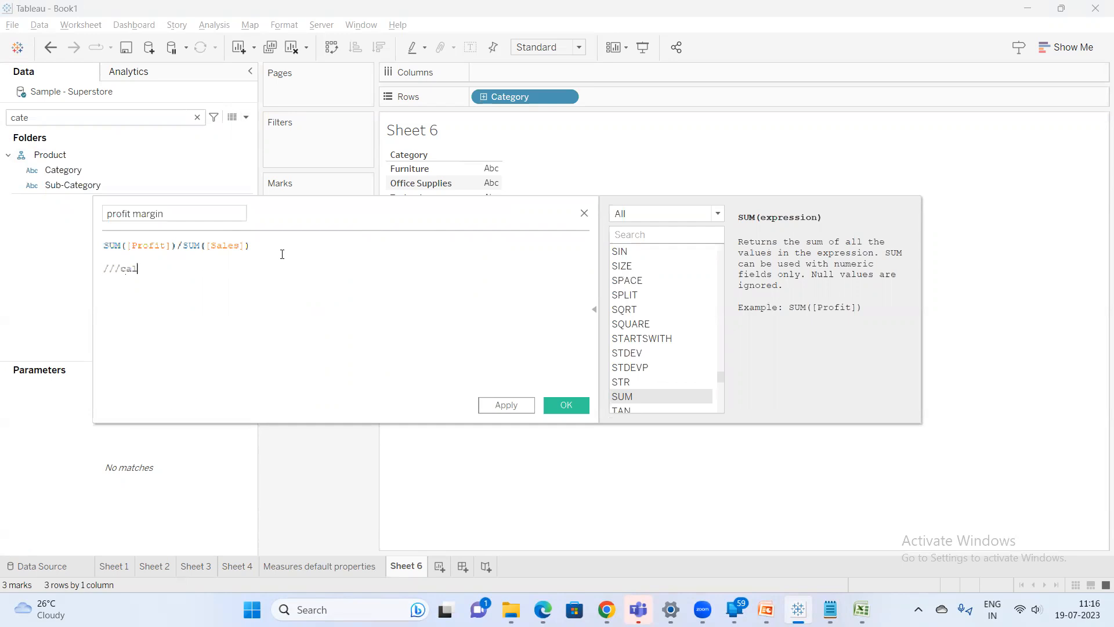
type("ul")
type("uc")
type("culating t")
type("he profi")
type("t divider")
type("d by sales")
type(" you ca")
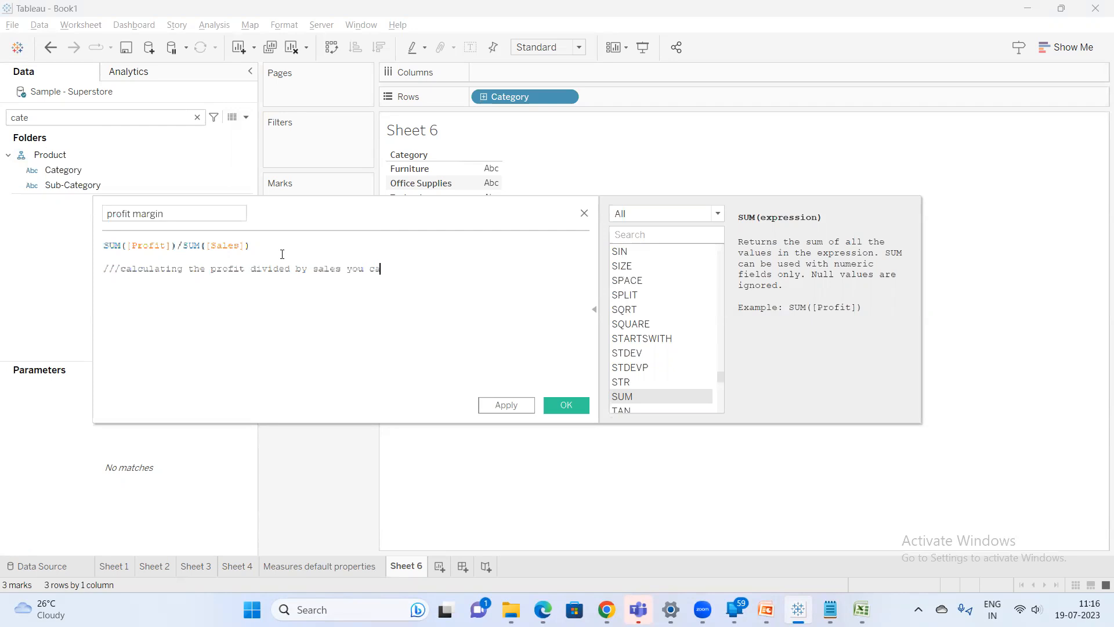
type("n calu")
type("culate")
type(" for categ")
type("ories ")
type("and s")
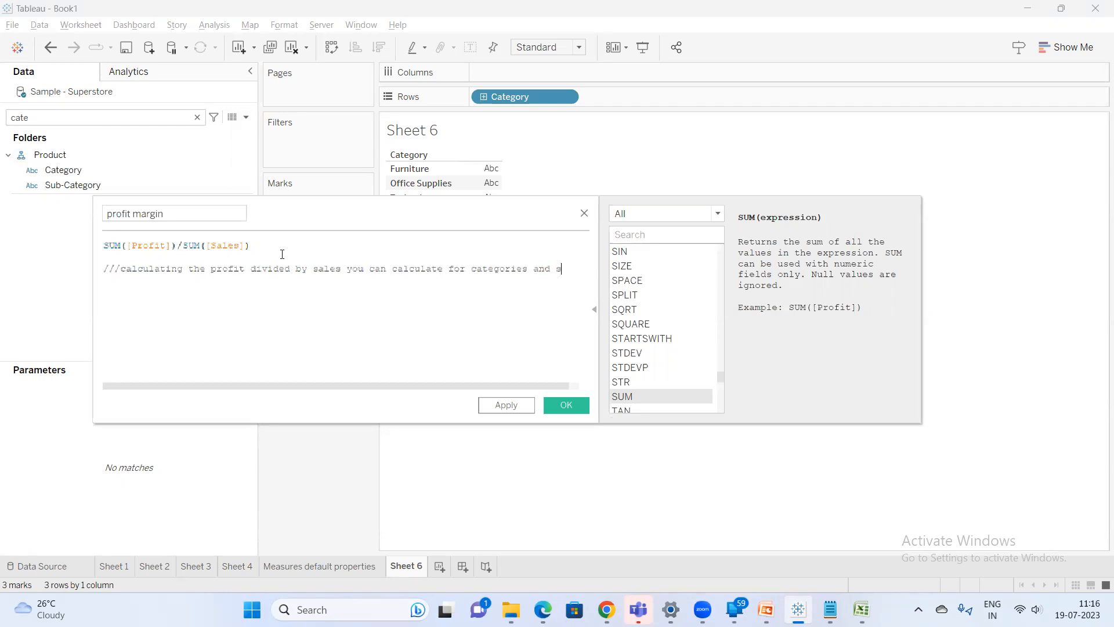
type("ubcateg")
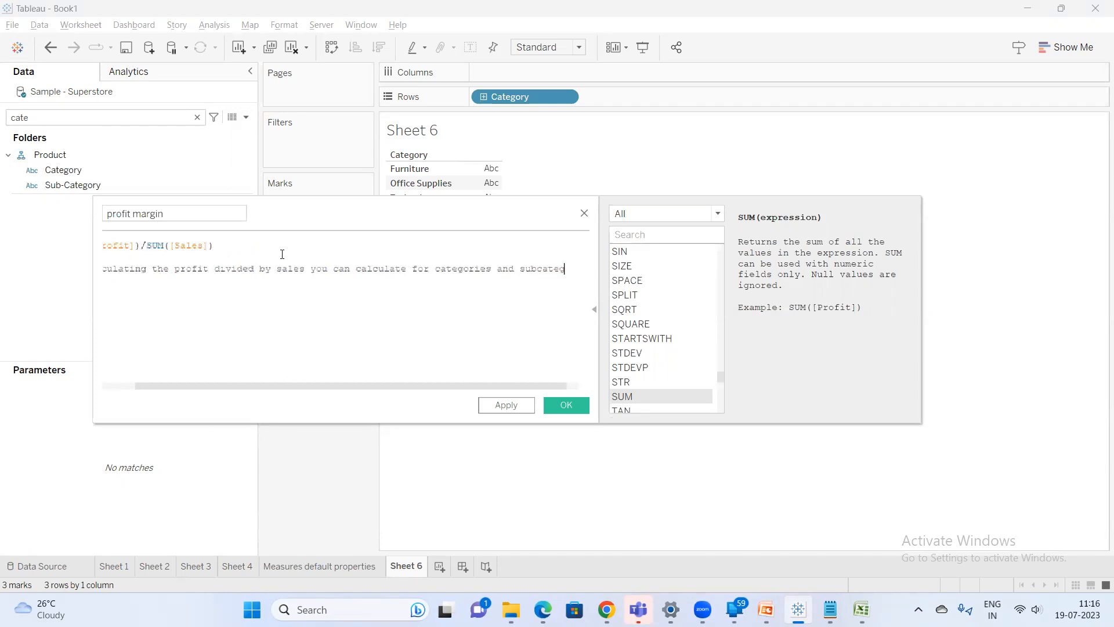
type("ores")
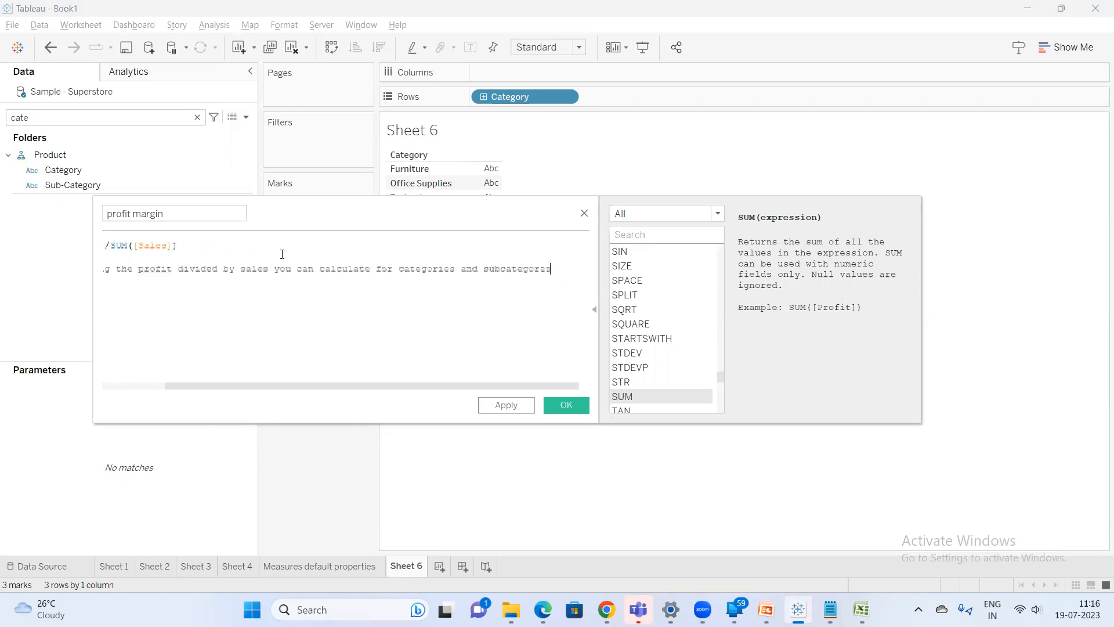
key("BackSpace")
key("BackSpace")
key("BackSpace")
key("BackSpace")
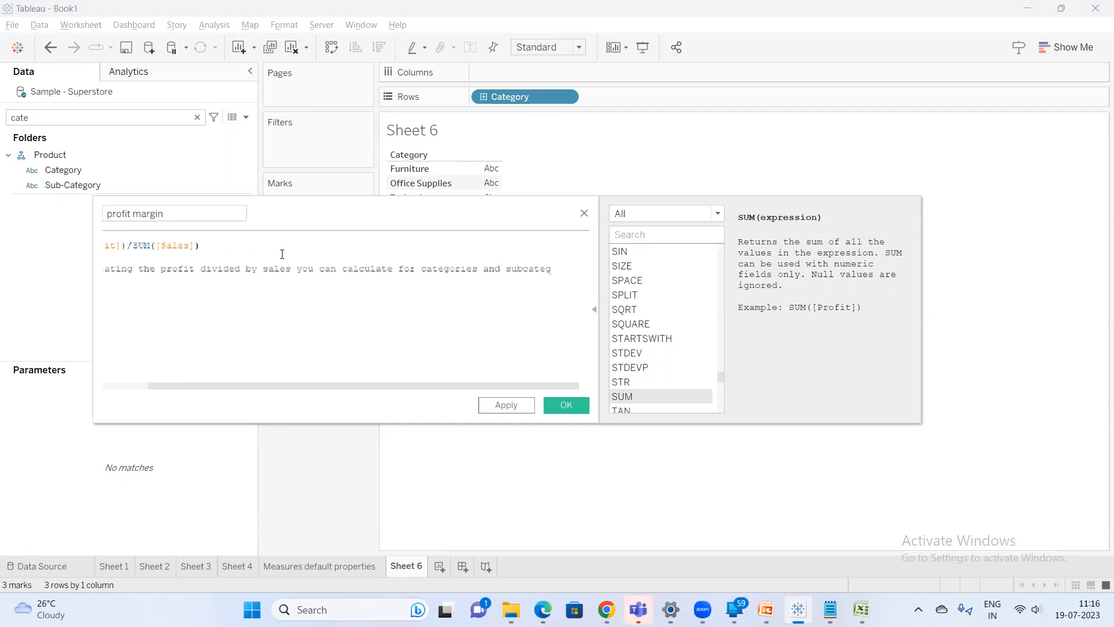
type("ories")
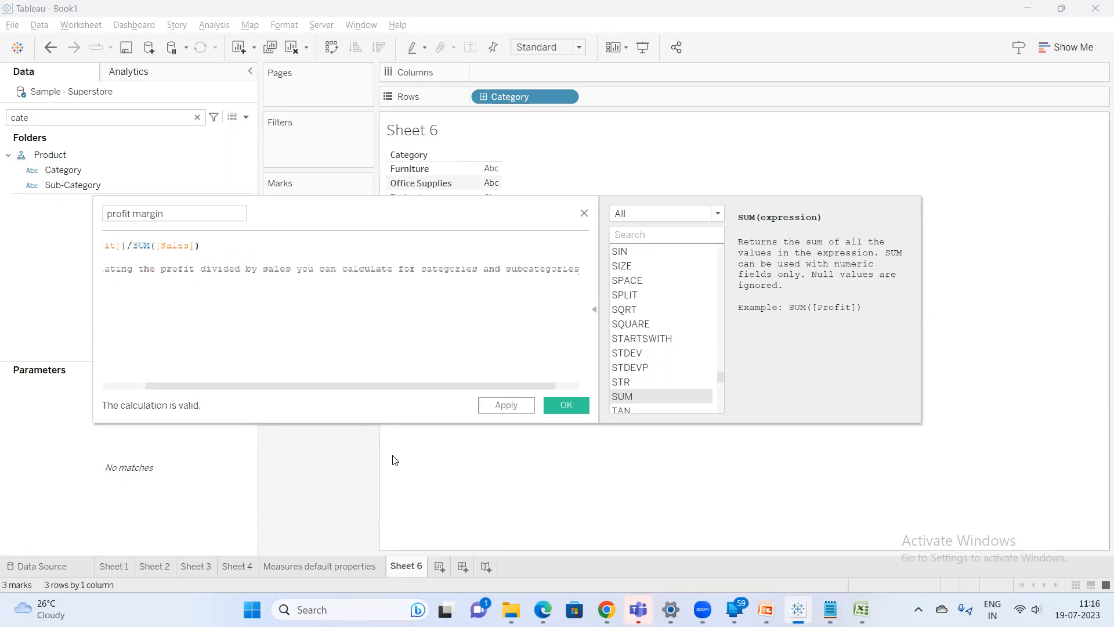
left_click_drag(266, 387, 100, 395)
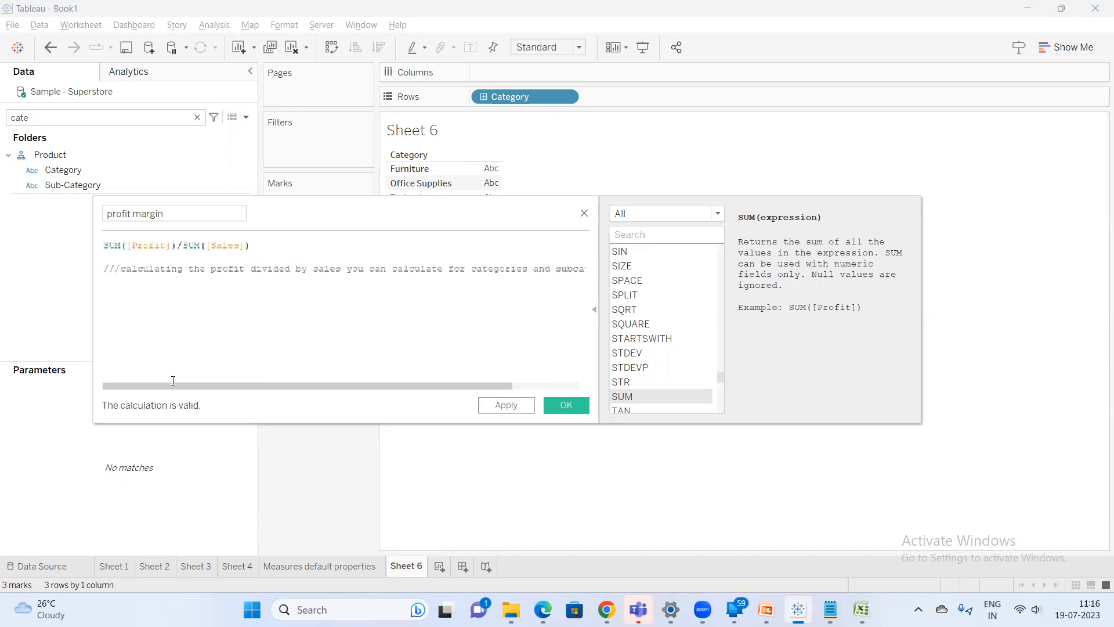
left_click(566, 406)
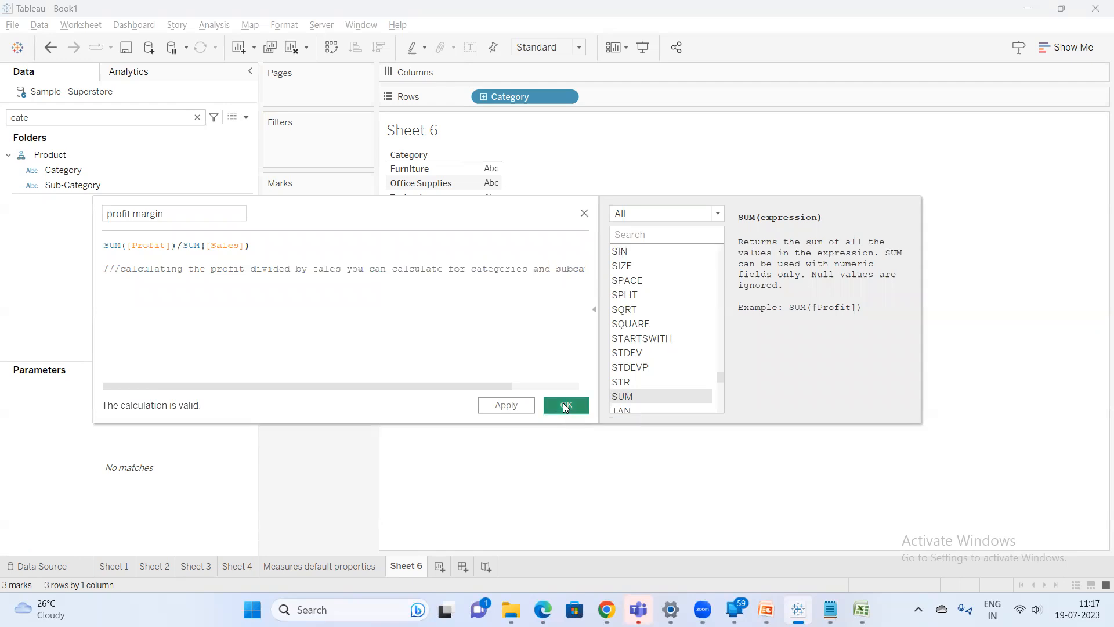
Search the fields for sa and add Sales to the view
right_click(88, 168)
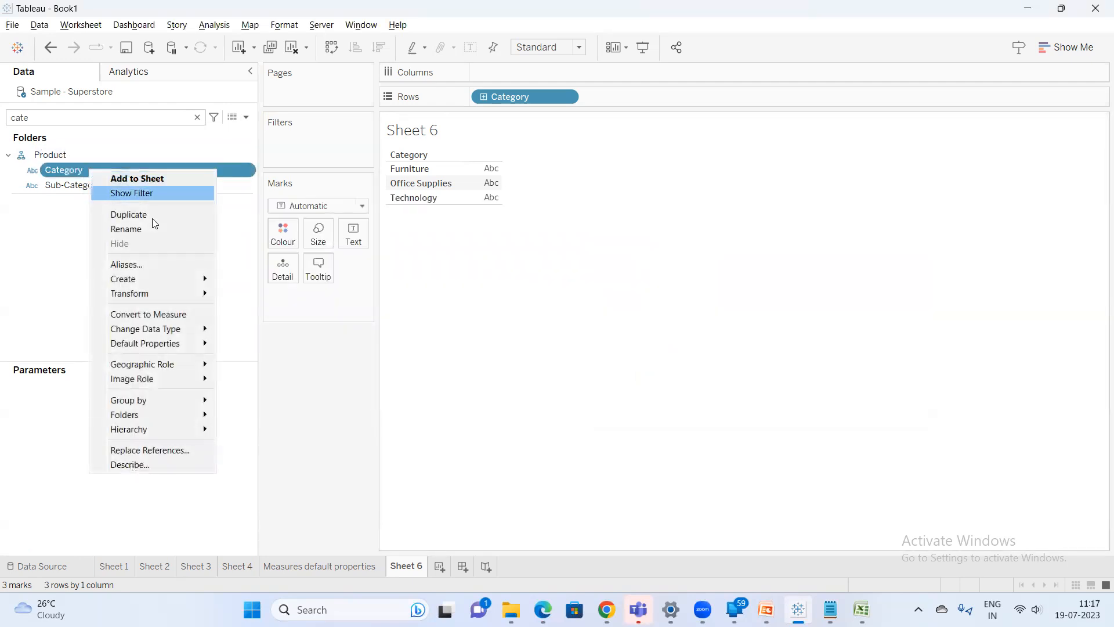
mouse_move(182, 343)
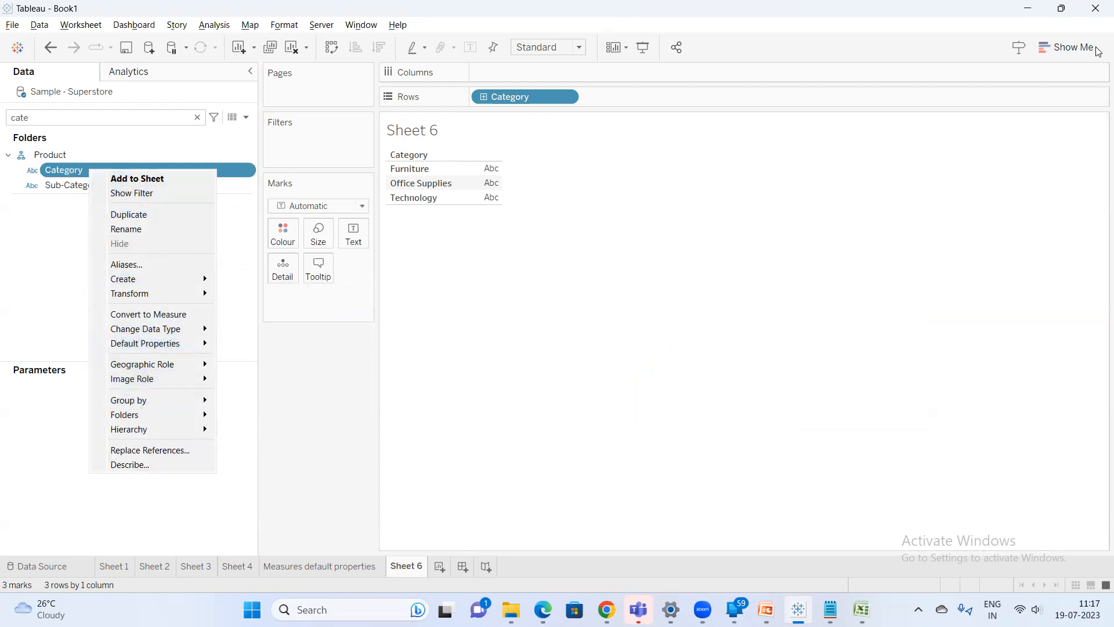
left_click(111, 116)
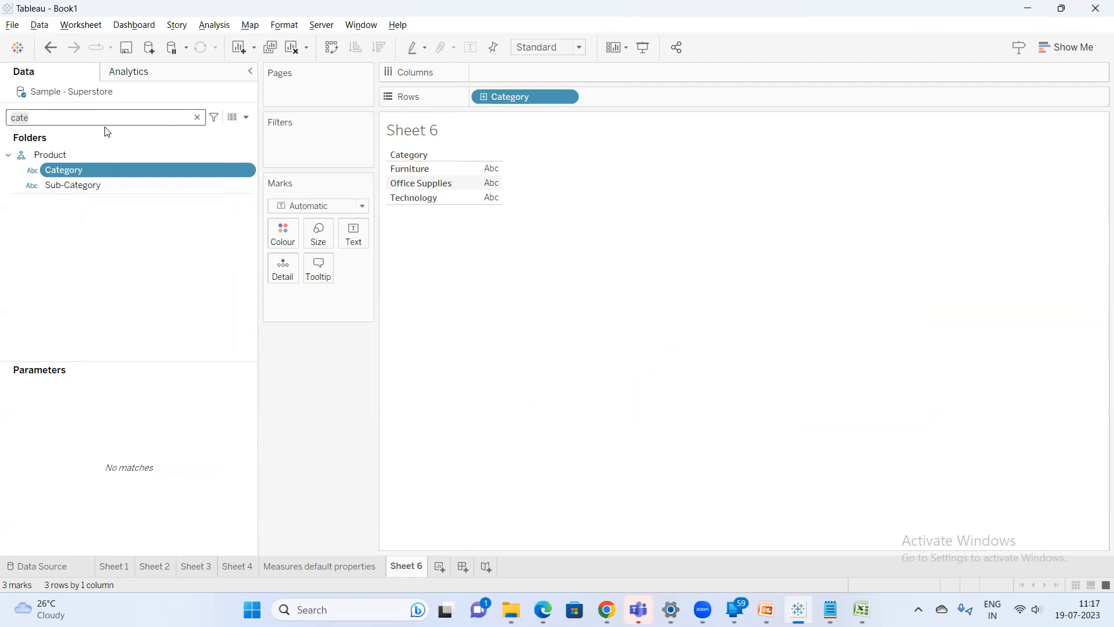
key("BackSpace")
key("BackSpace")
key("BackSpace")
key("BackSpace")
type("sa")
left_click(71, 167)
double_click(71, 165)
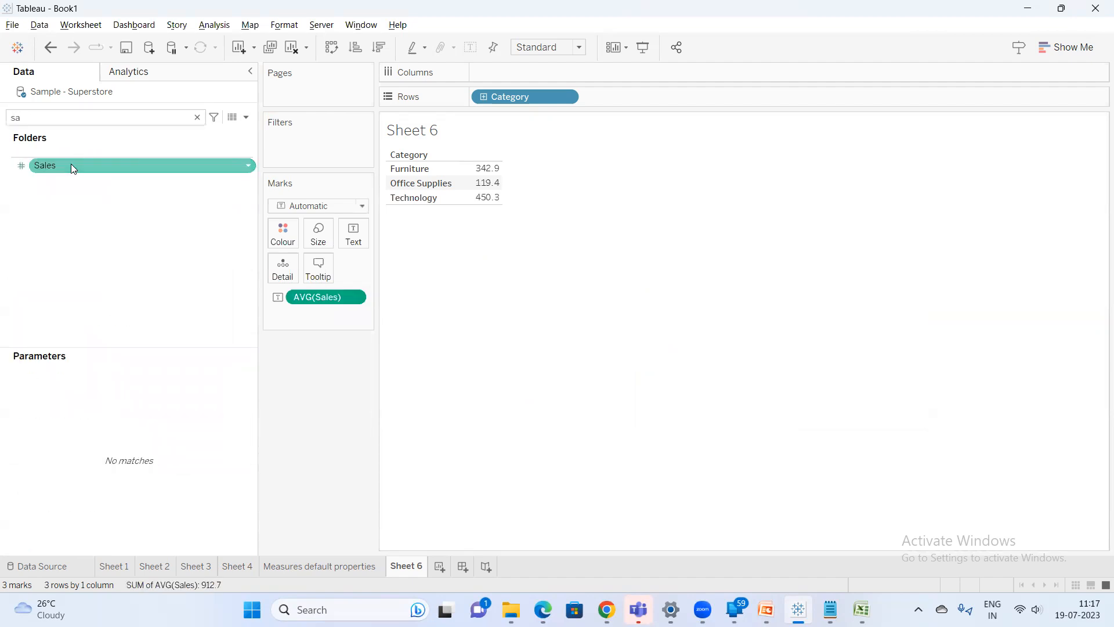
Change the Sales measure in the view to Sum
left_click(354, 297)
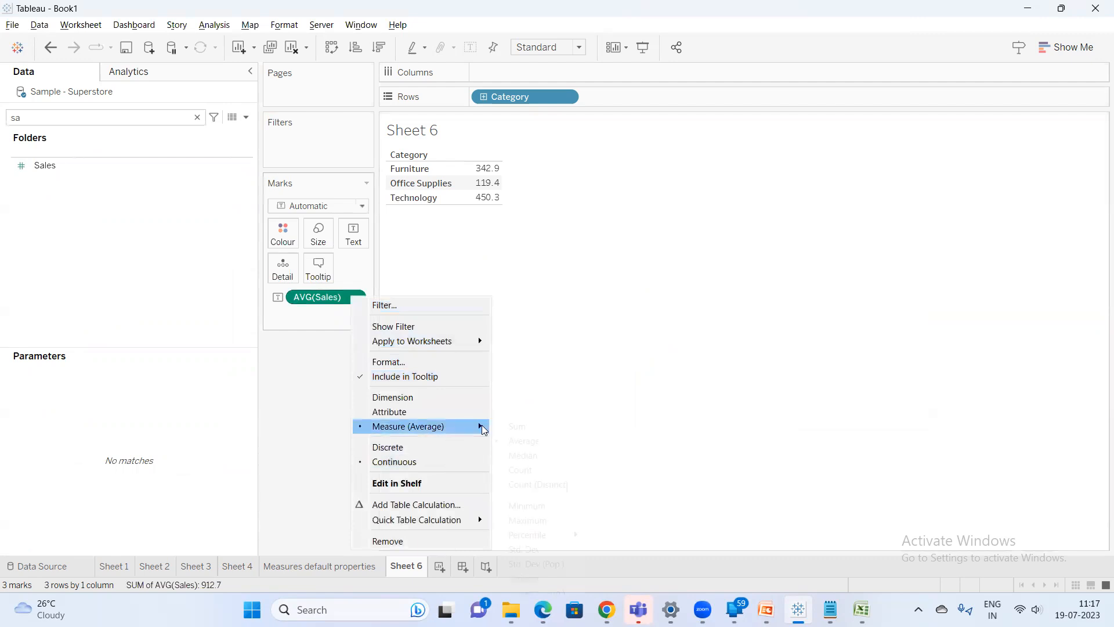
left_click(517, 425)
Open the Sales field's default Aggregation property
right_click(63, 166)
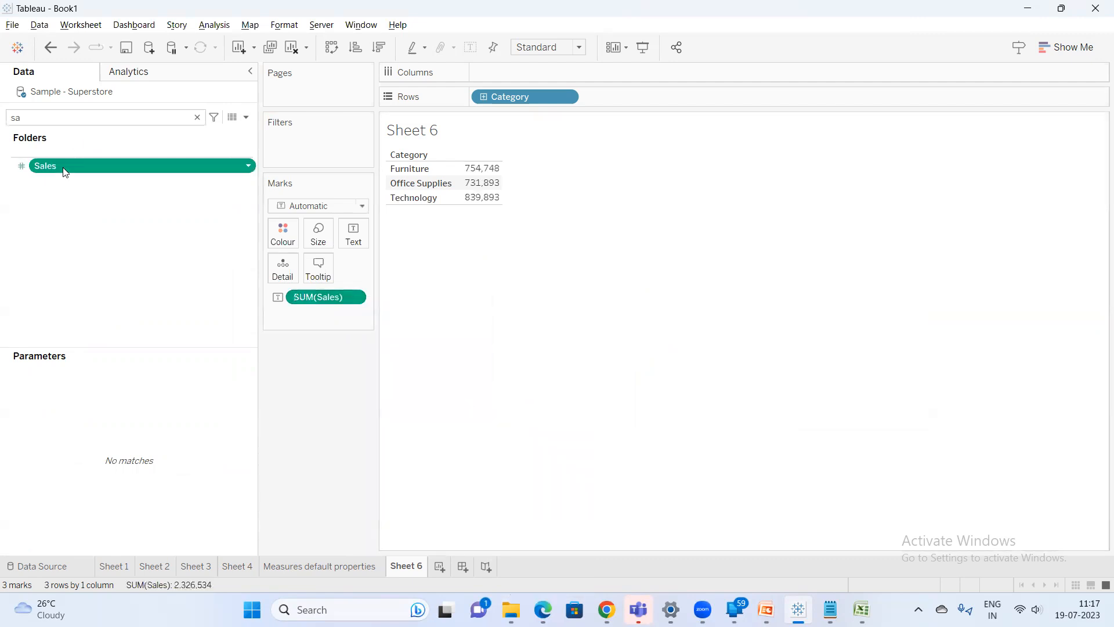
mouse_move(174, 342)
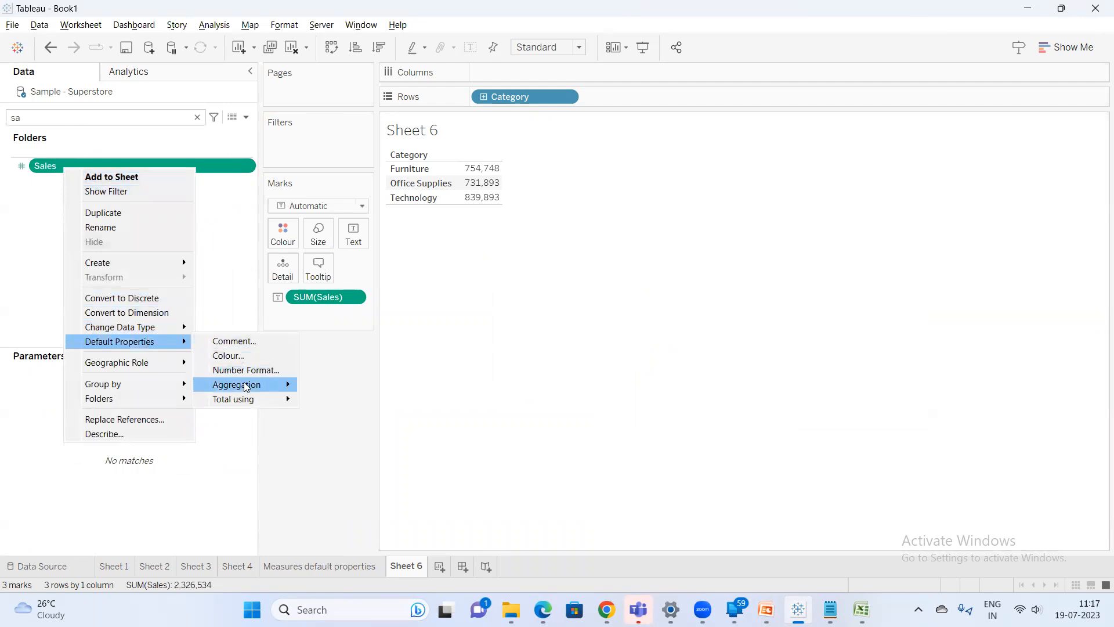
mouse_move(244, 382)
left_click(317, 384)
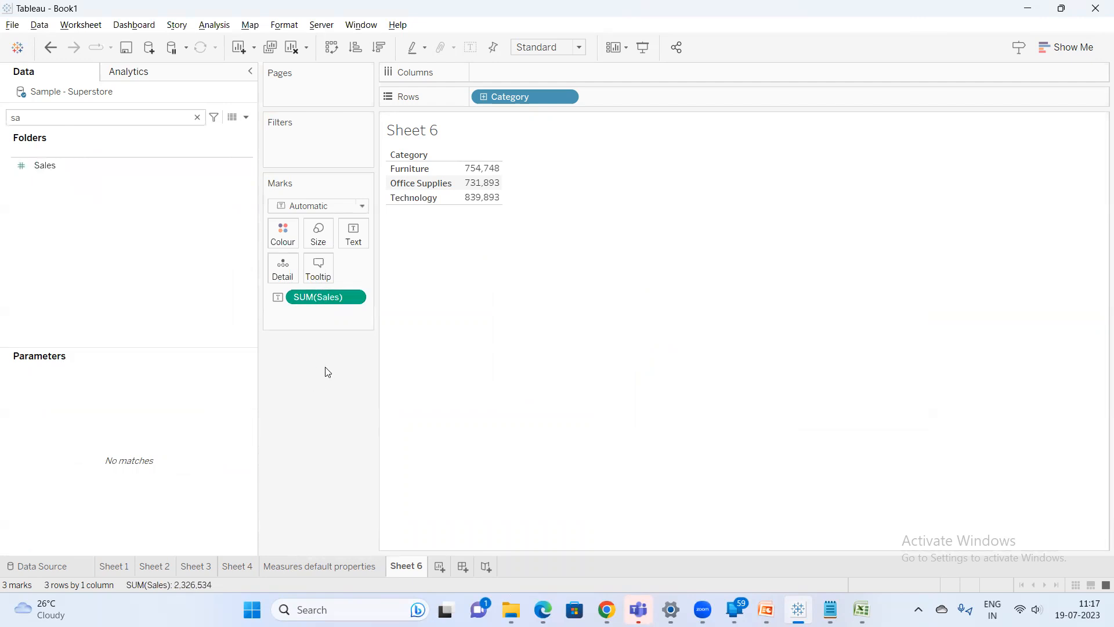
Convert the view into a packed bubbles chart
left_click(1090, 46)
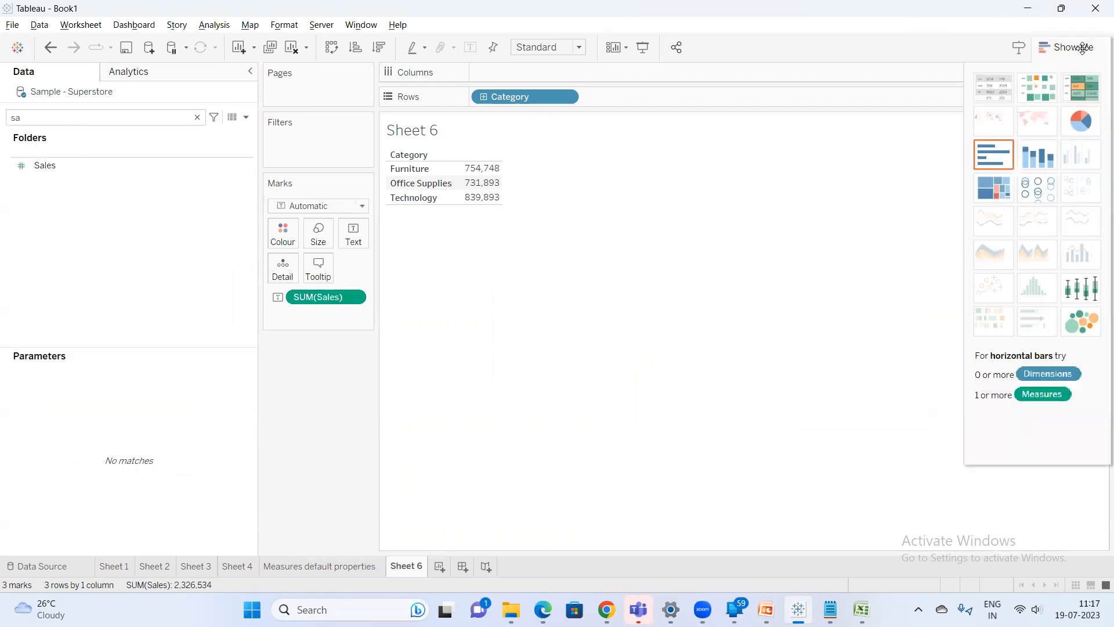
left_click(1089, 331)
left_click(1073, 53)
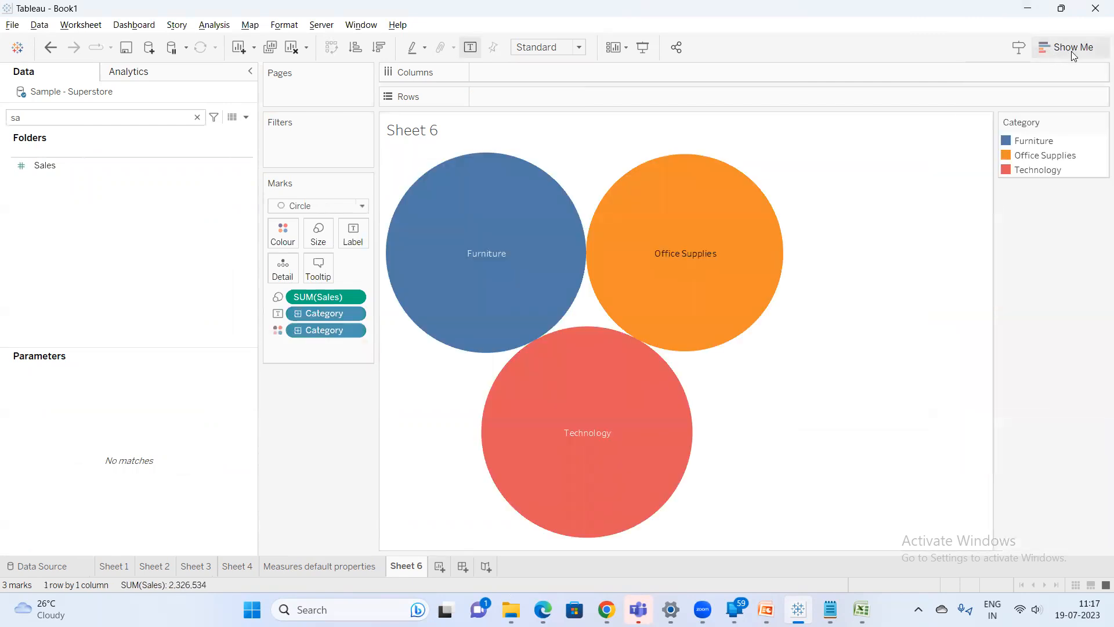
mouse_move(691, 210)
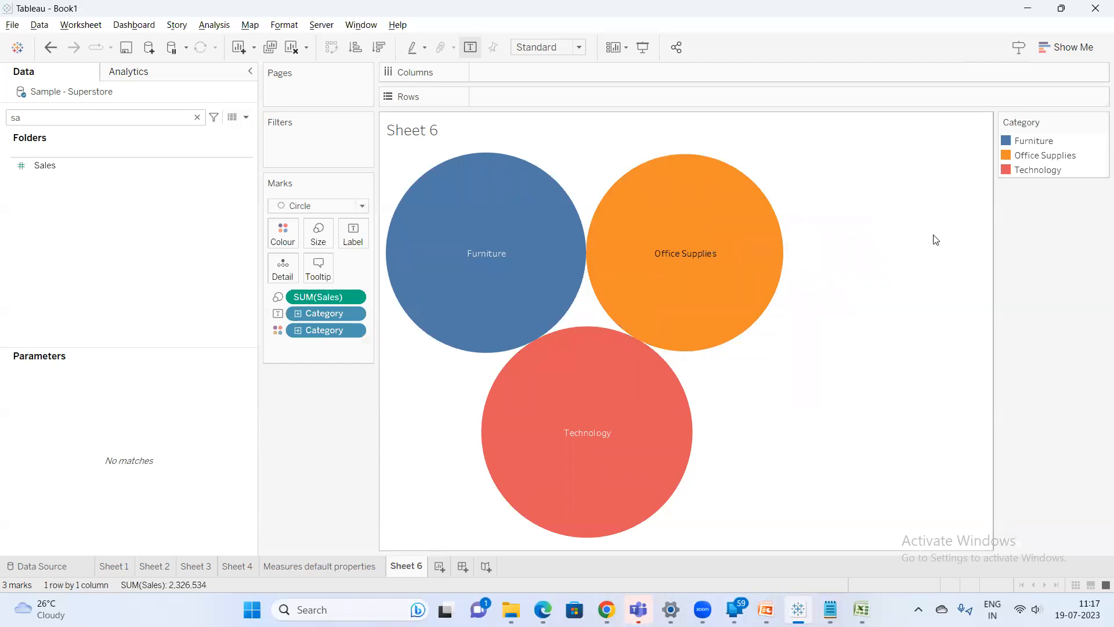
mouse_move(671, 435)
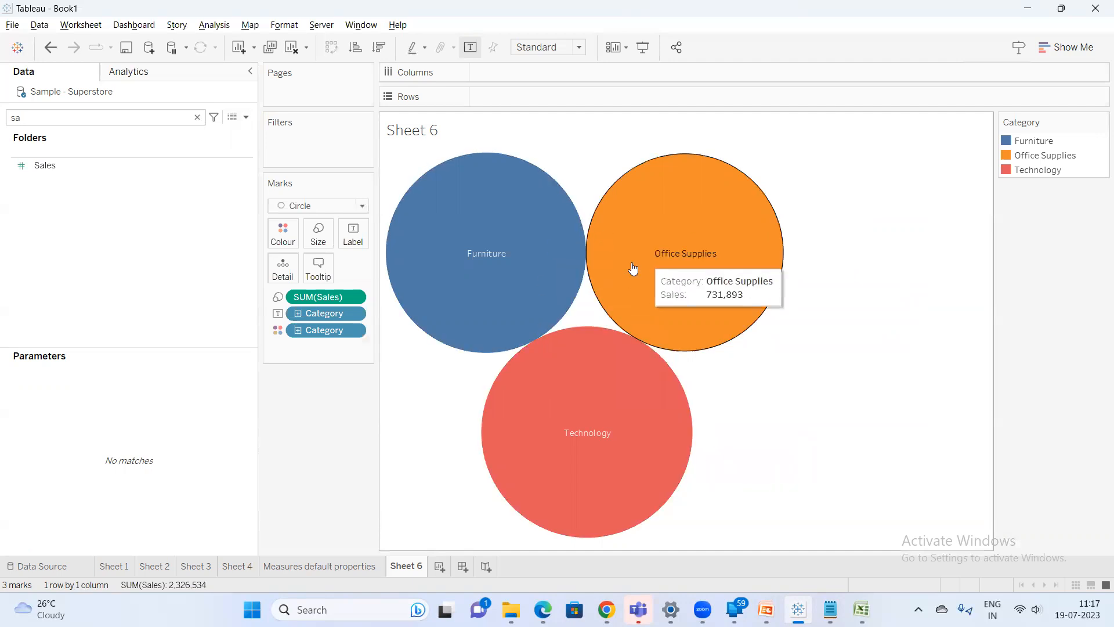
Search the fields for cat and set Category's default colours: Furniture yellow, Office Supplies pink, Technology brown
left_click(197, 117)
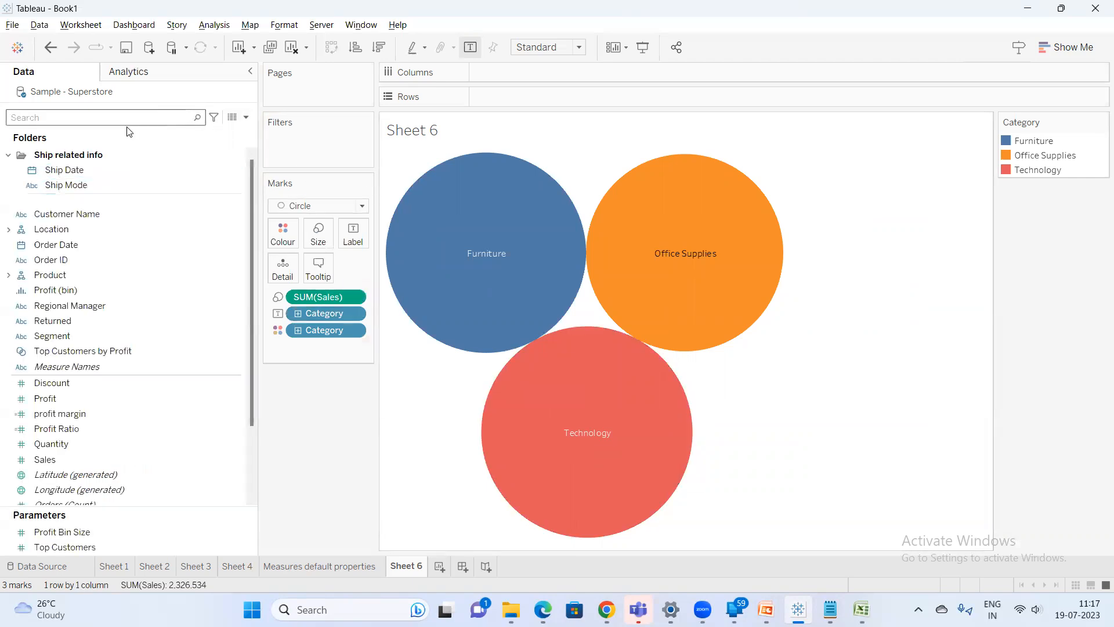
type("cat")
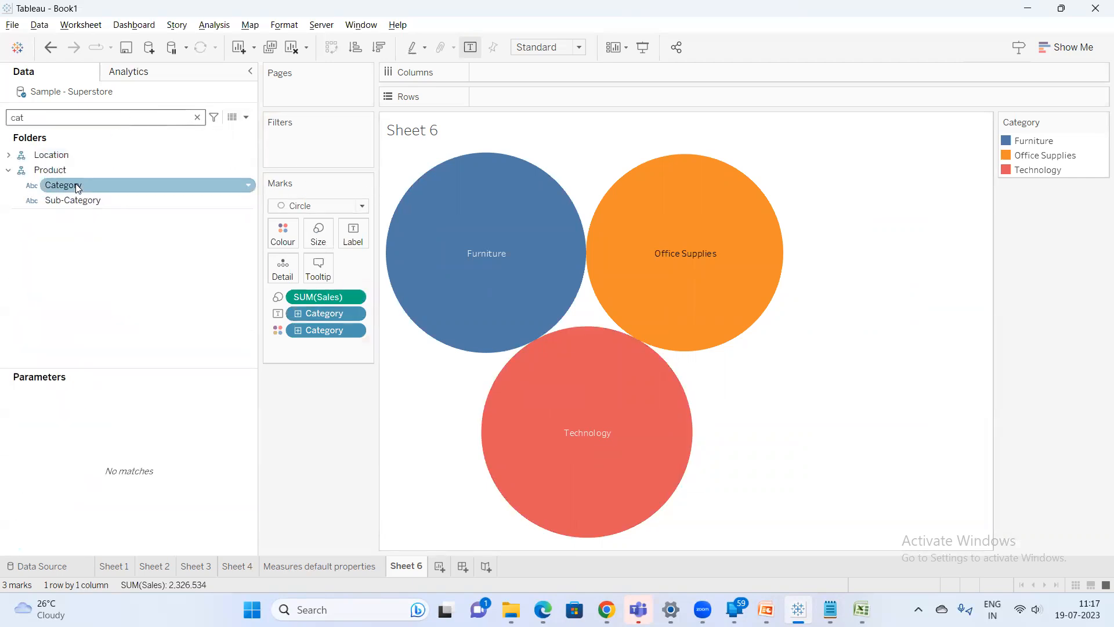
right_click(76, 184)
mouse_move(154, 359)
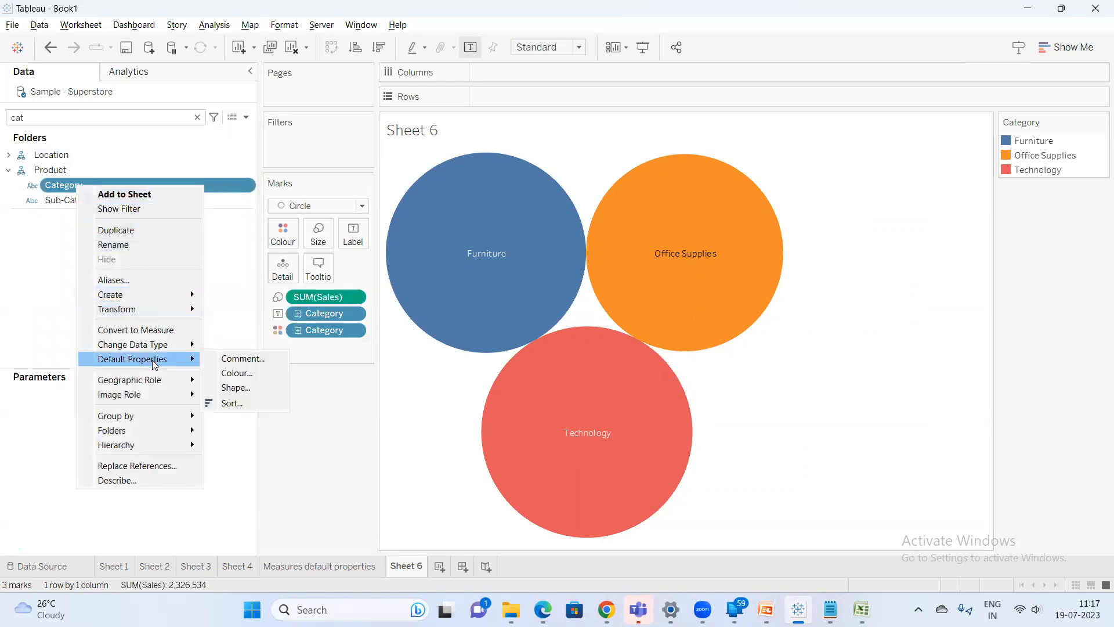
left_click(236, 373)
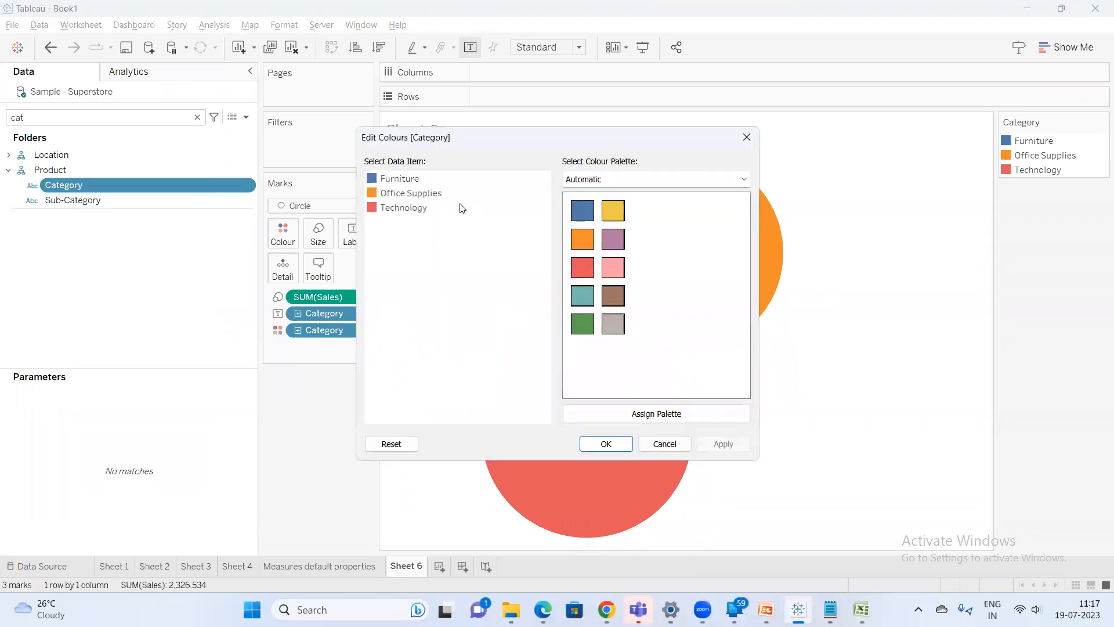
left_click(414, 207)
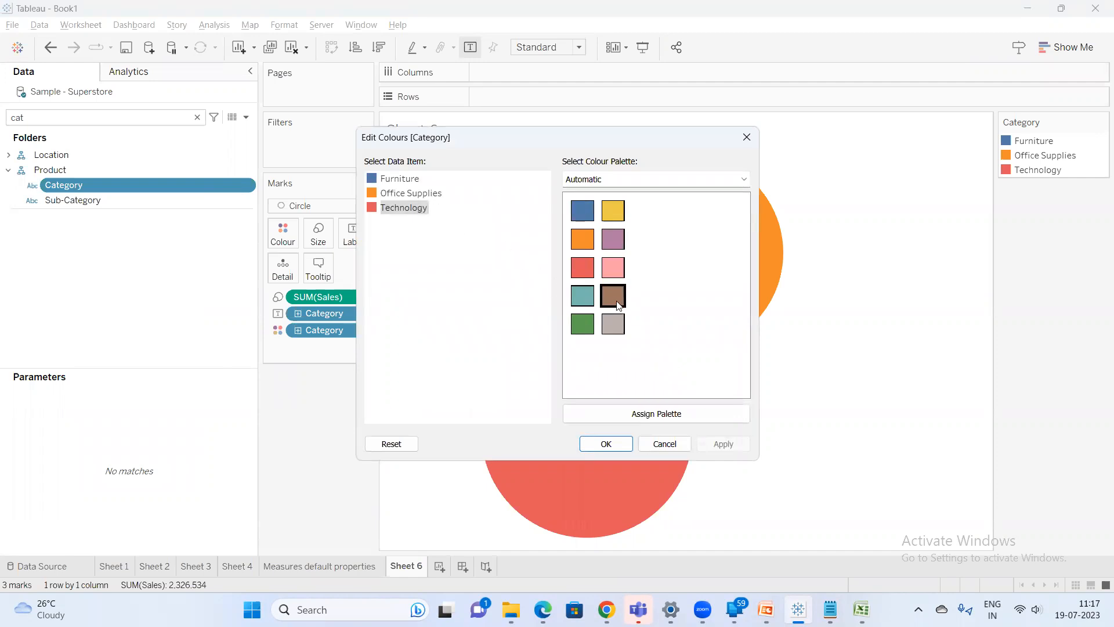
left_click(613, 296)
left_click(430, 195)
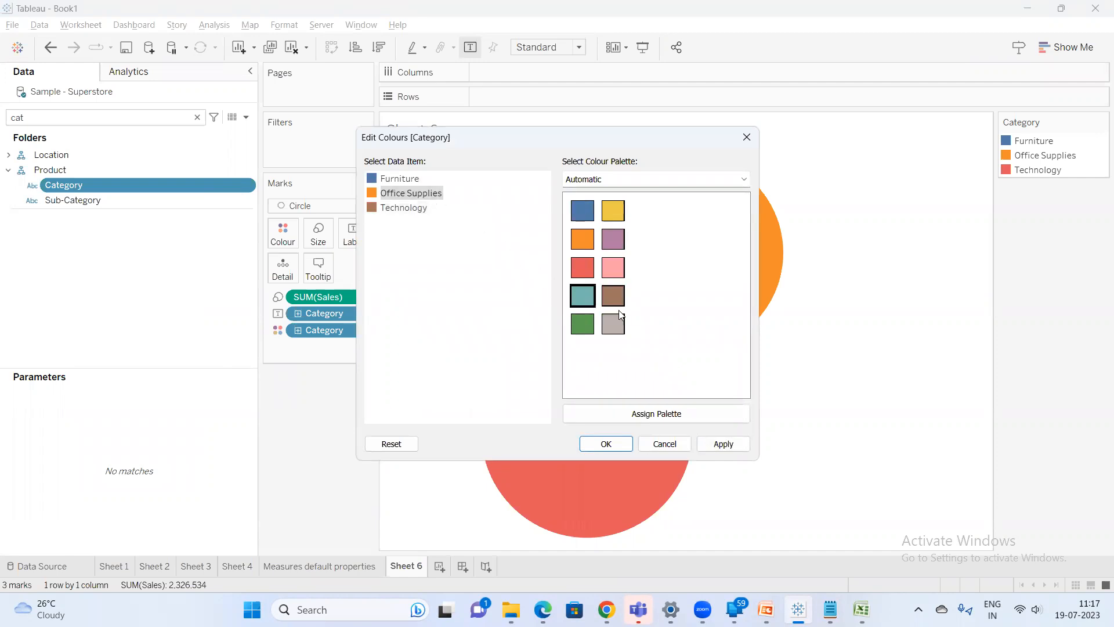
left_click(614, 267)
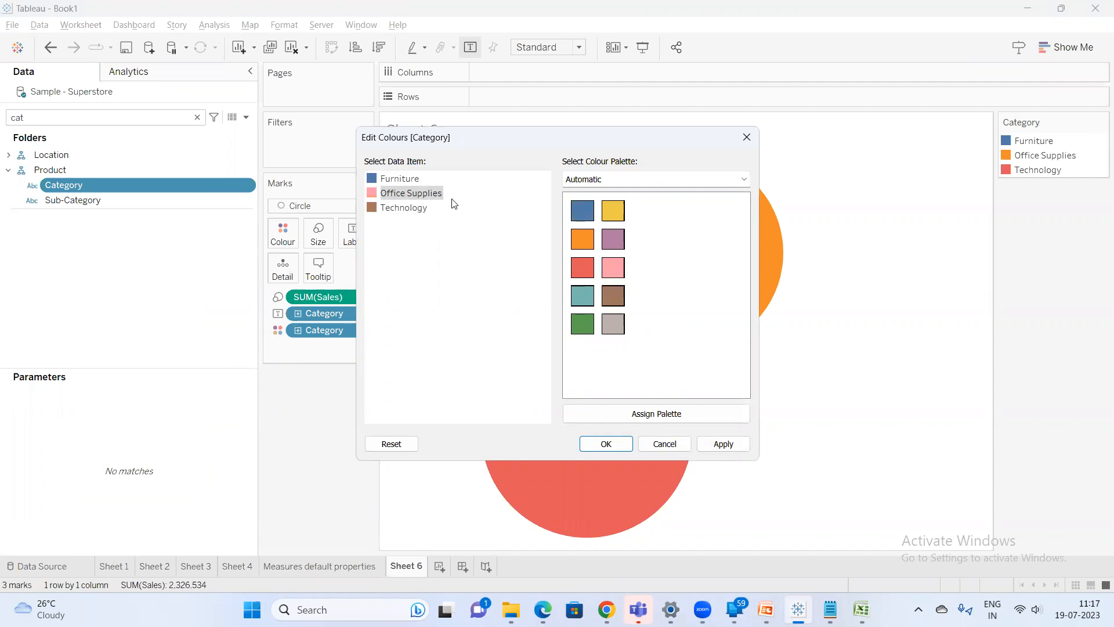
left_click(414, 182)
left_click(612, 210)
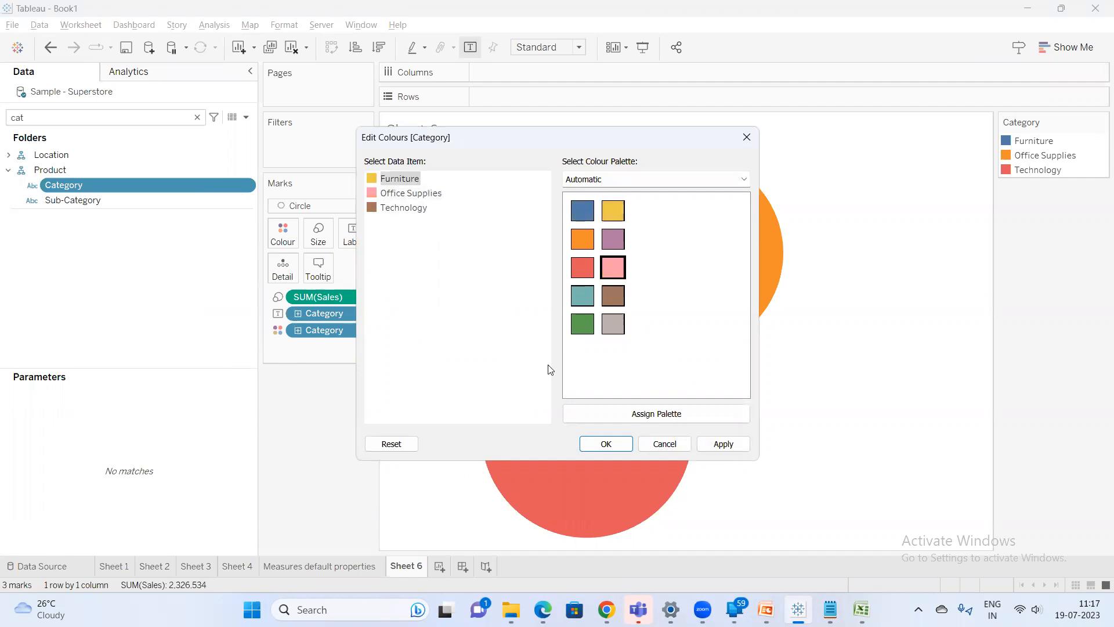
left_click(607, 444)
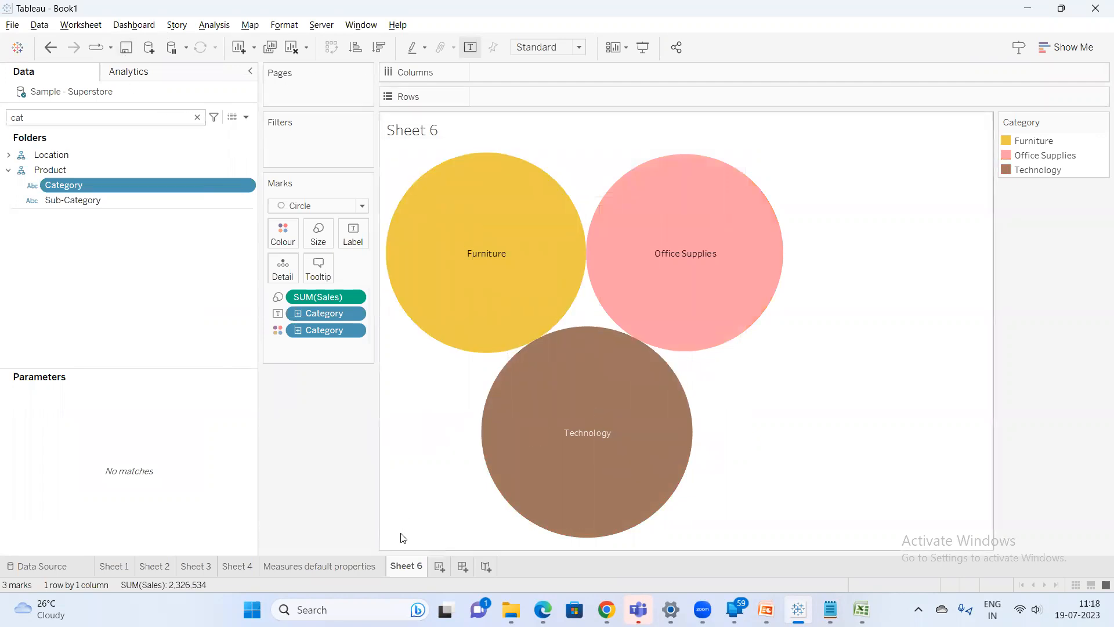
On a new sheet, add Category and Sales to the view
left_click(431, 567)
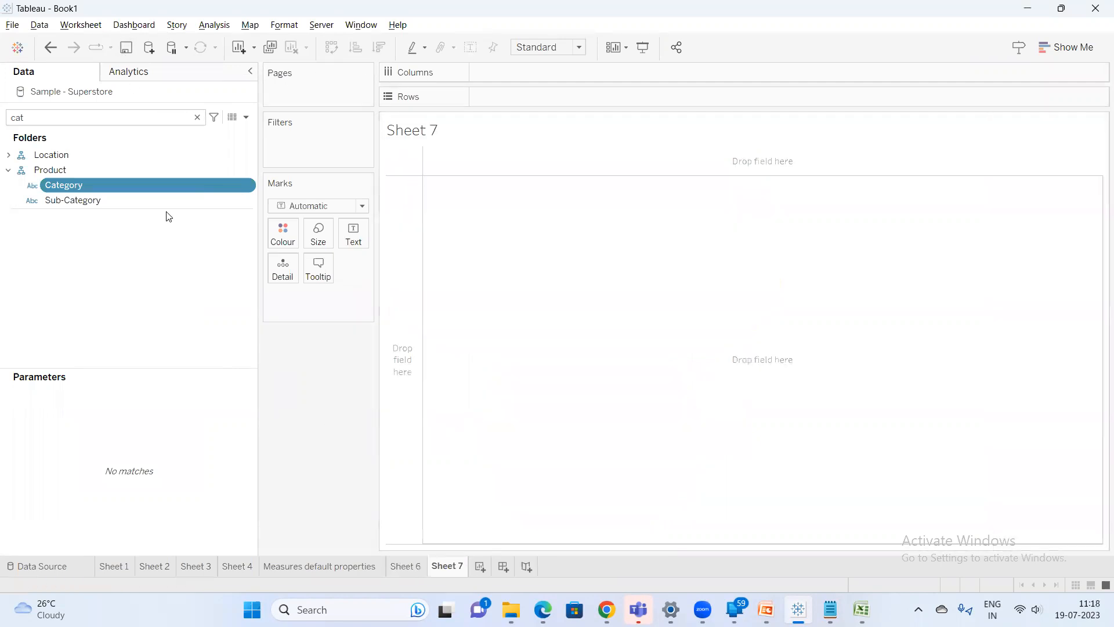
double_click(92, 186)
double_click(67, 118)
type("sa")
double_click(75, 166)
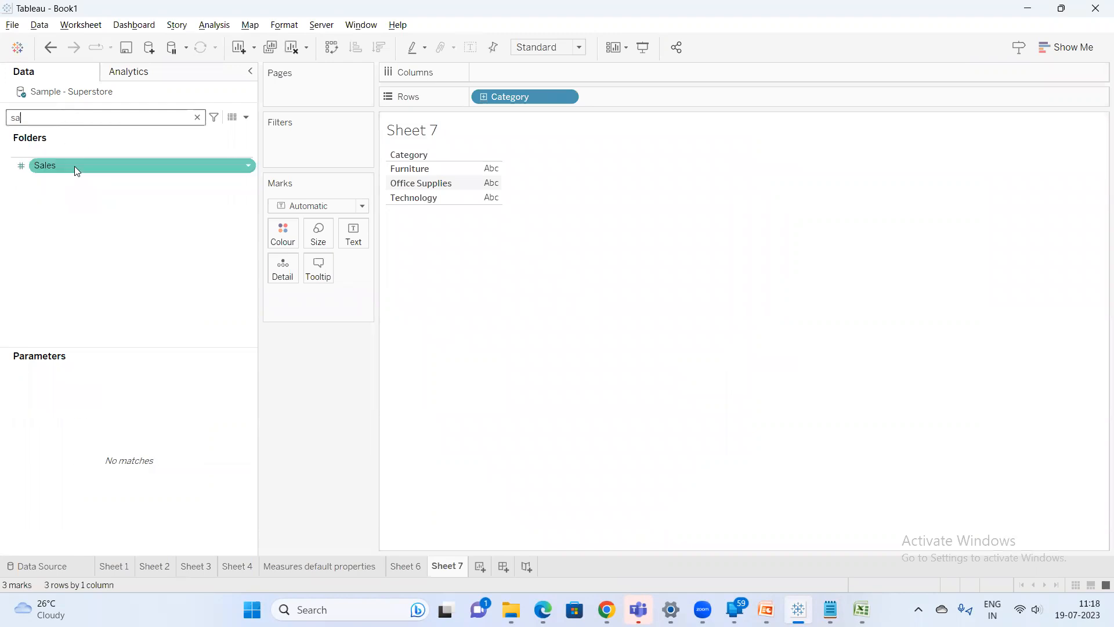
Convert the view into a packed bubbles chart and compare it with Sheet 6
left_click(1069, 47)
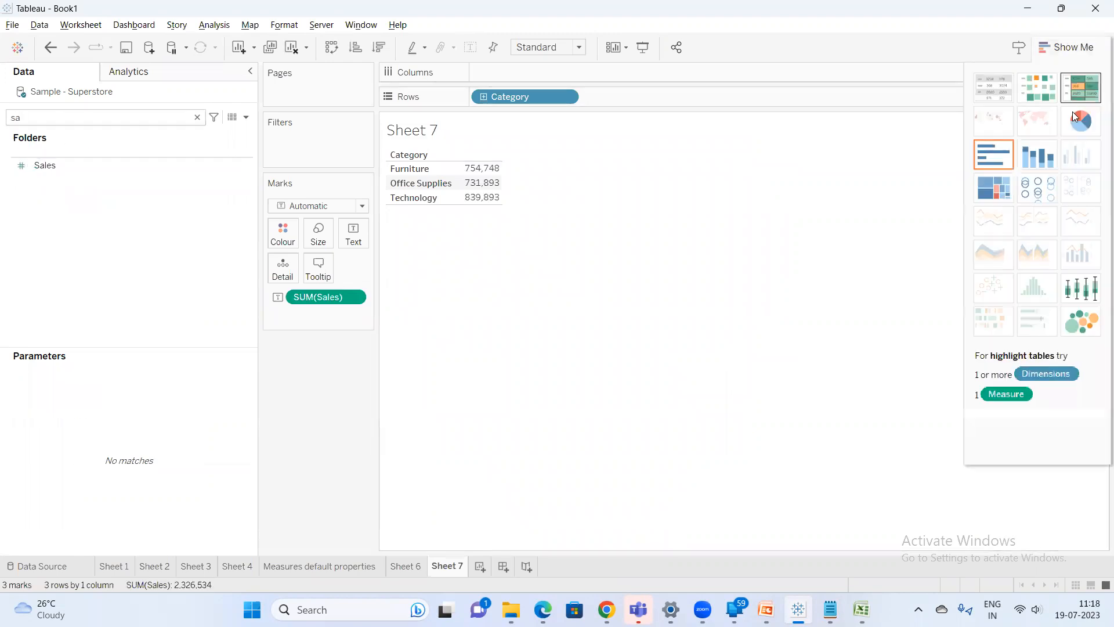
left_click(1085, 324)
left_click(1070, 47)
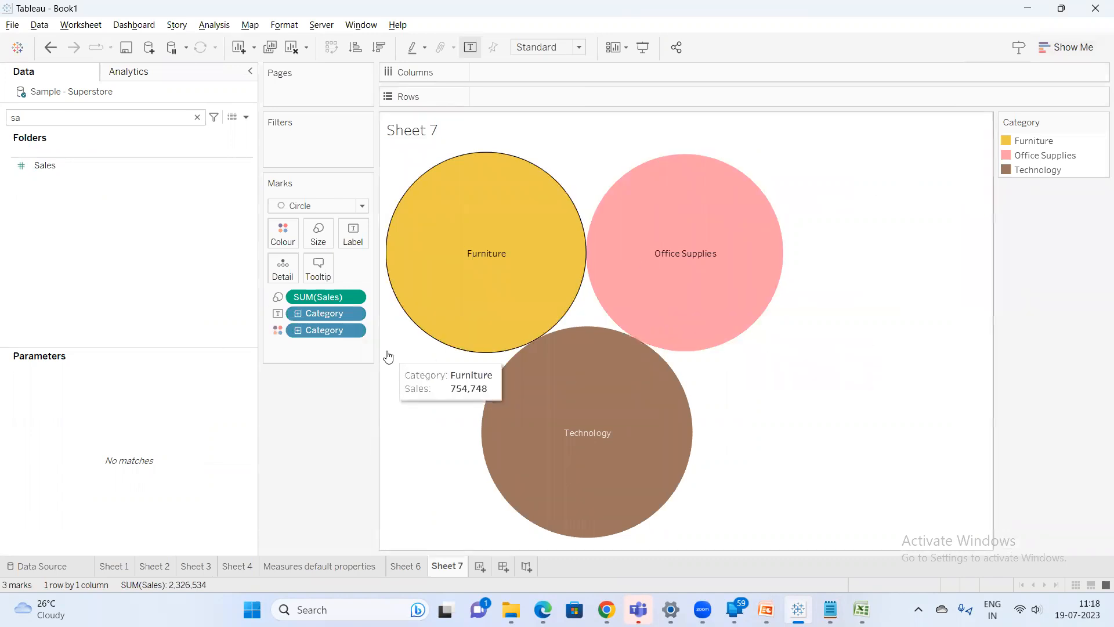
left_click(405, 567)
left_click(449, 567)
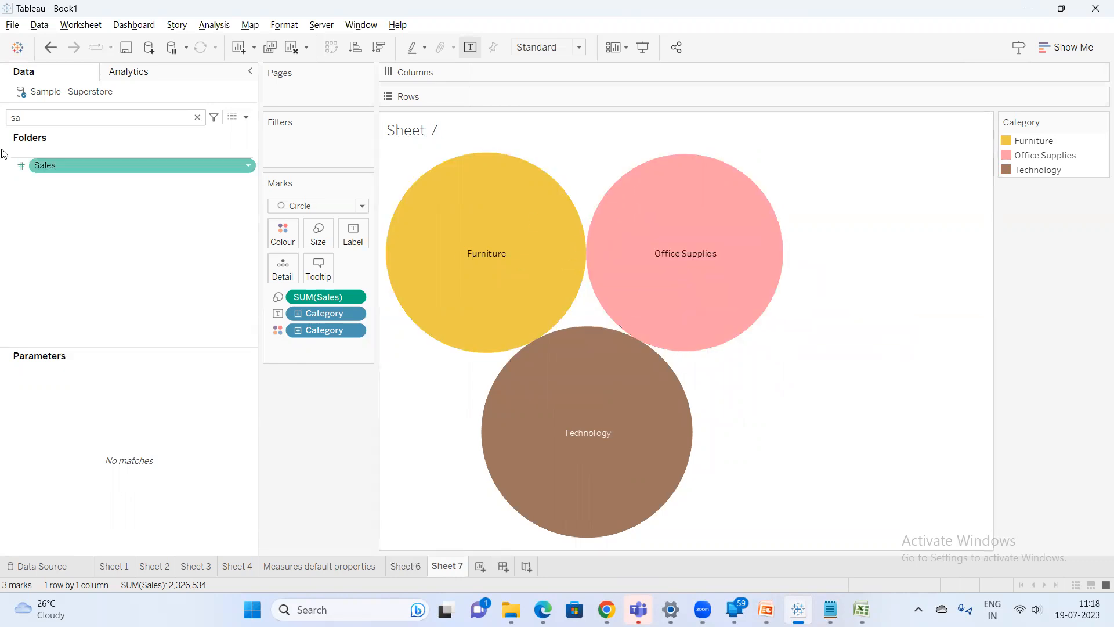
Search the fields for cat again and change the mark type to Shape
double_click(83, 118)
key("BackSpace")
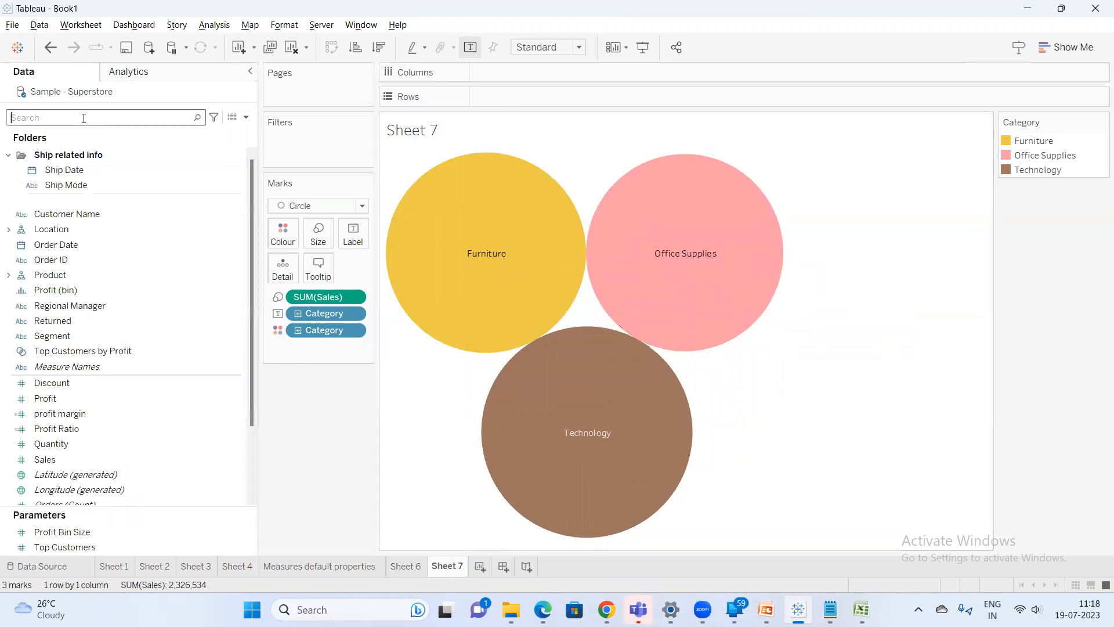
type("cat")
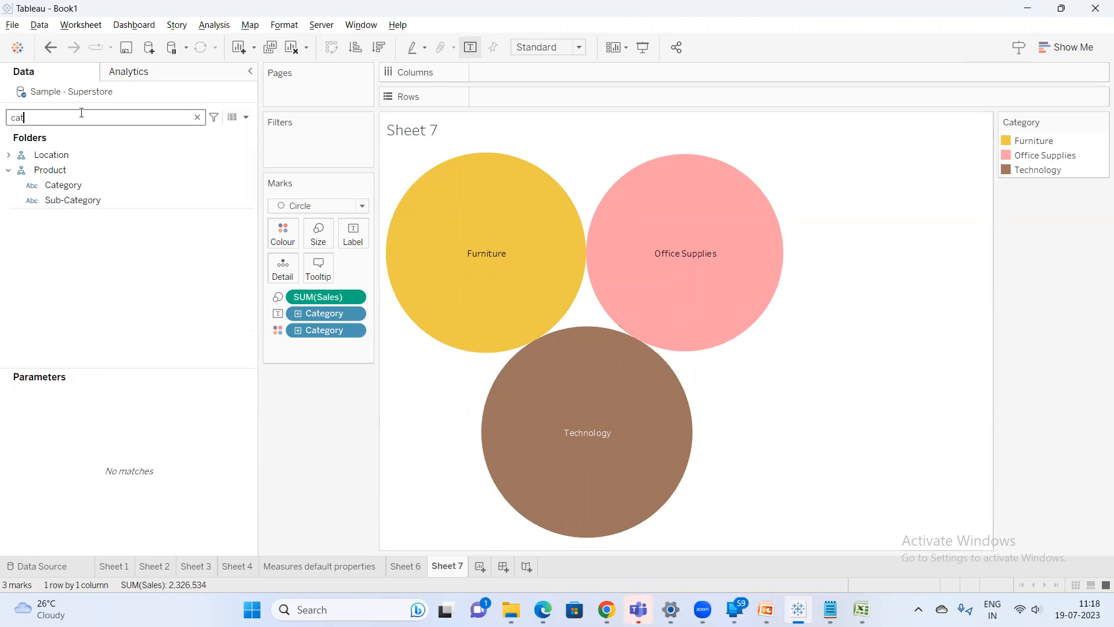
right_click(86, 182)
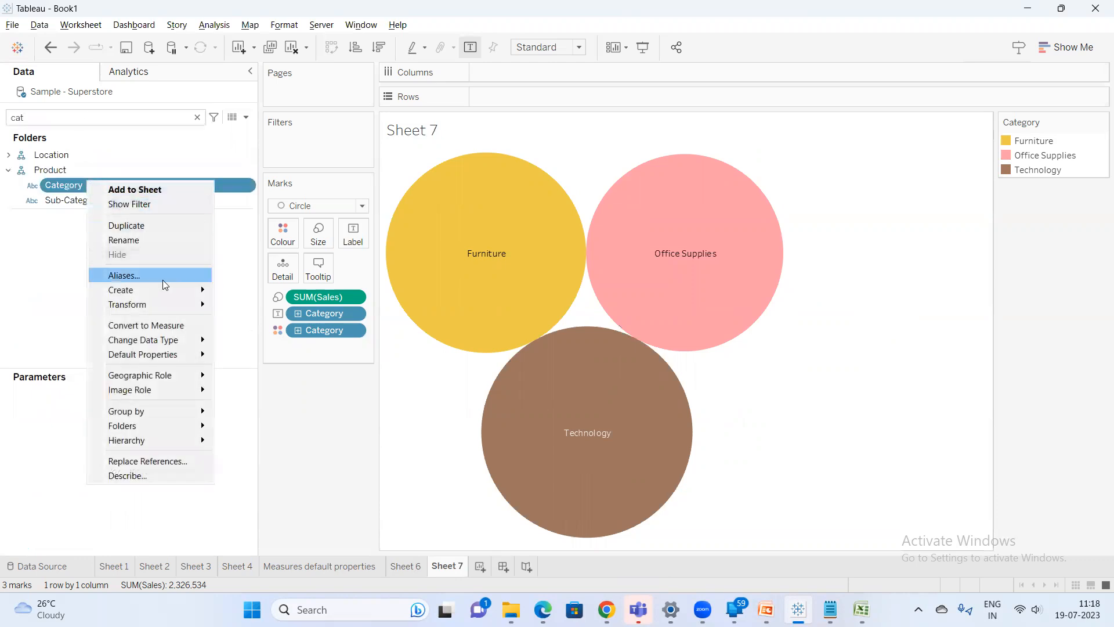
mouse_move(171, 355)
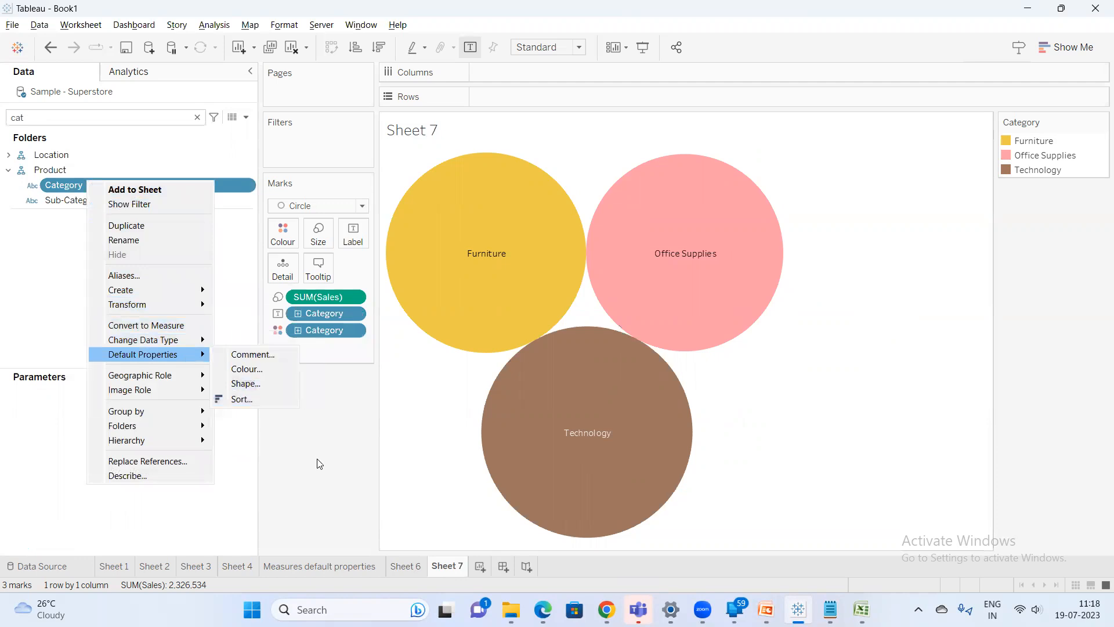
left_click(338, 410)
left_click(348, 206)
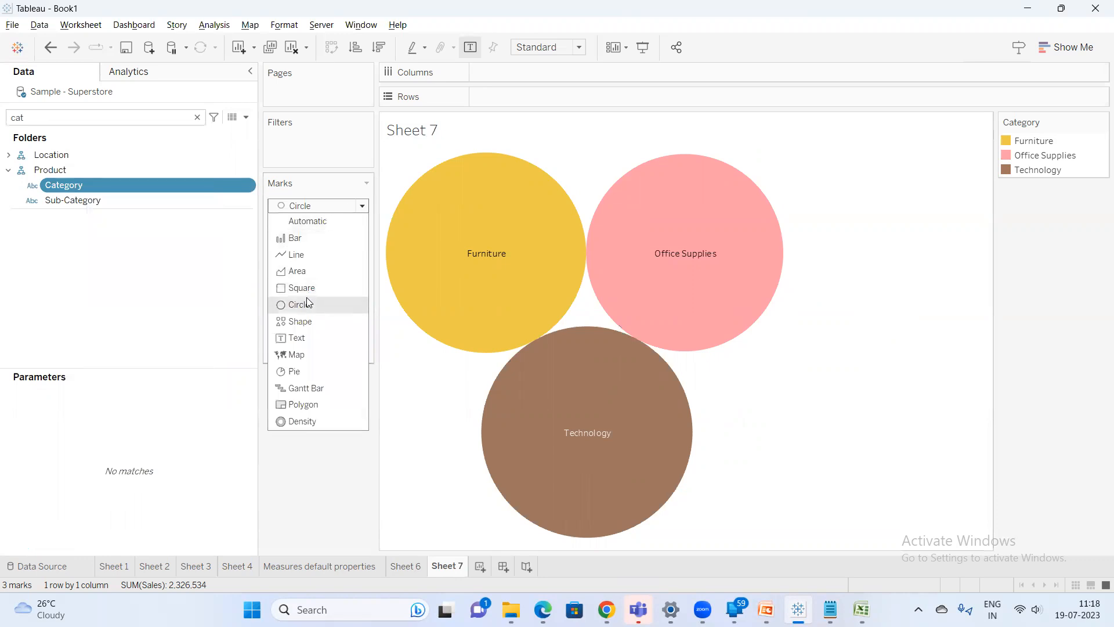
left_click(318, 322)
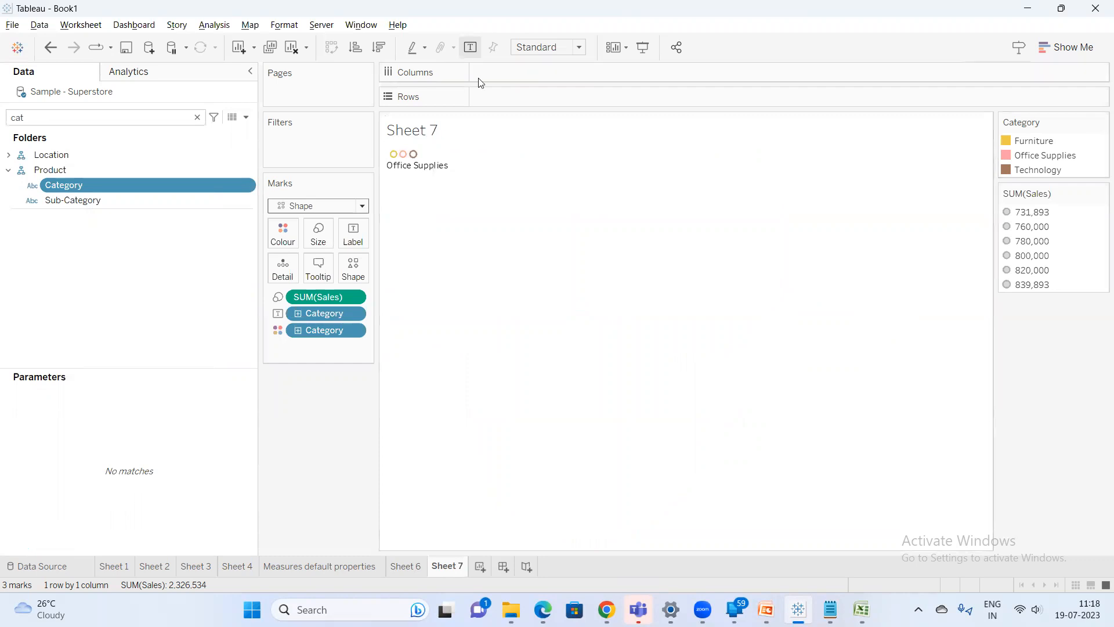
Fit the view to Entire View and put Category on the Shape mark
left_click(548, 47)
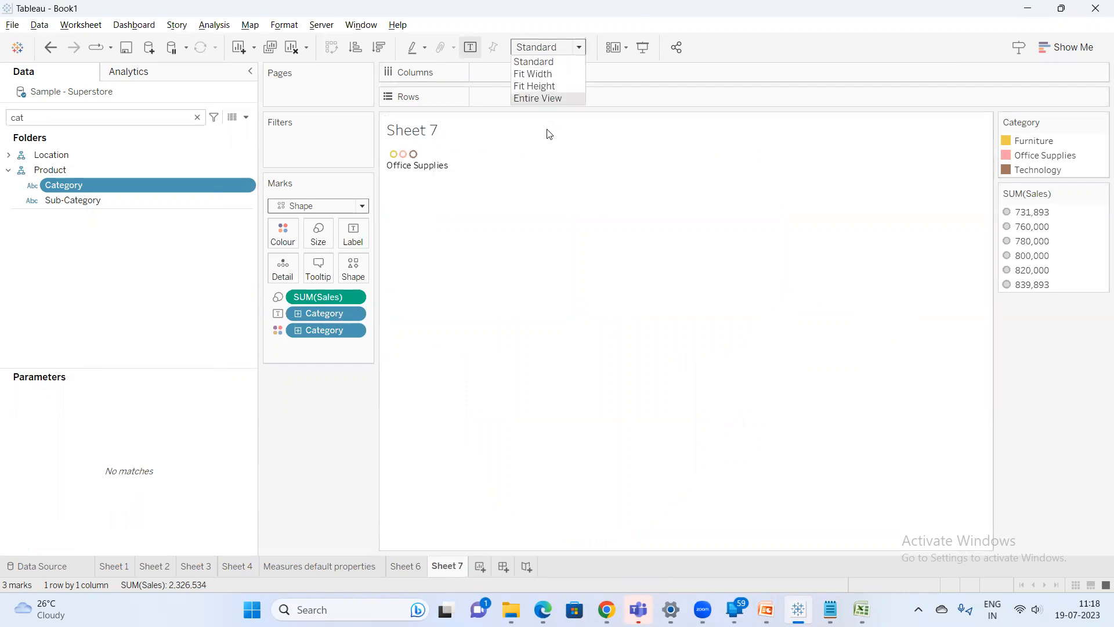
left_click(553, 98)
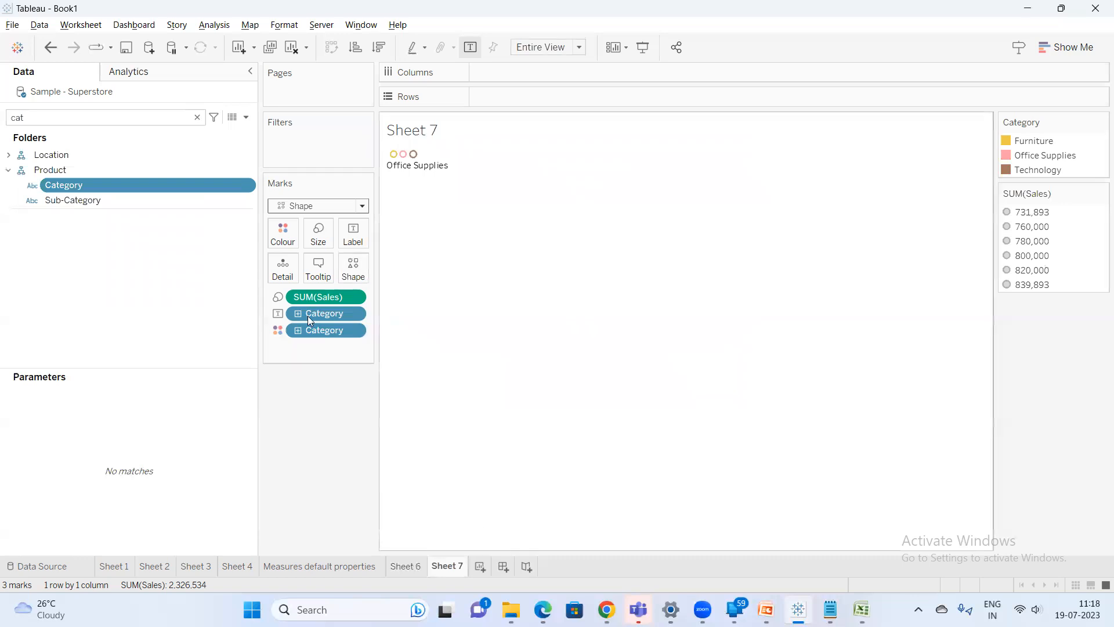
left_click_drag(311, 313, 352, 267)
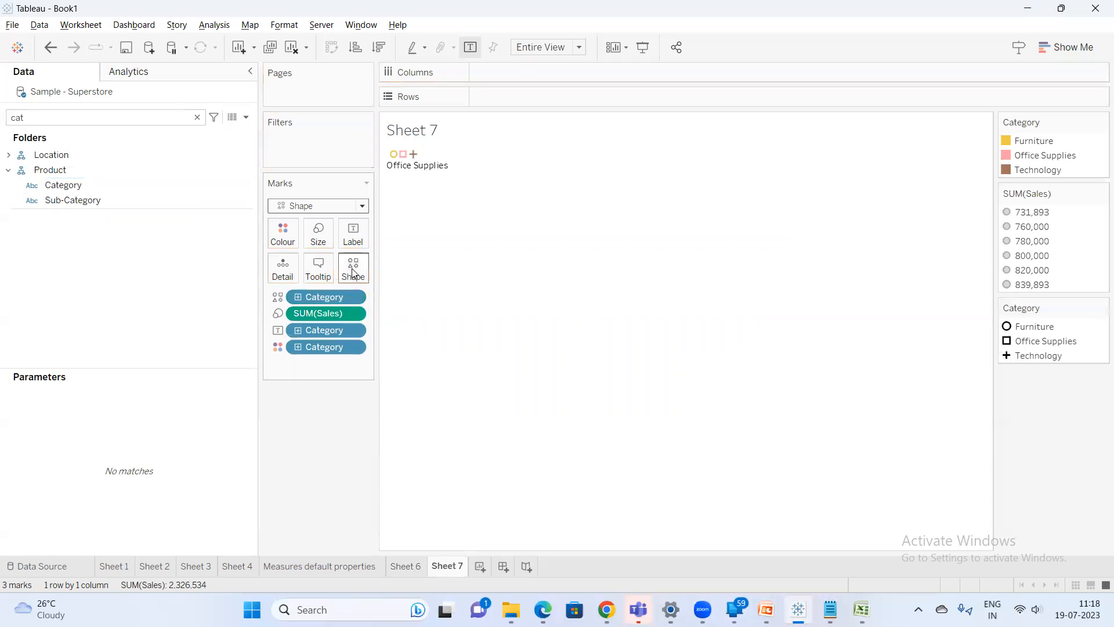
Set Category's default shapes from the Arrows palette: circled up arrow, green circled down arrow, and plain down arrow for Technology
mouse_move(390, 156)
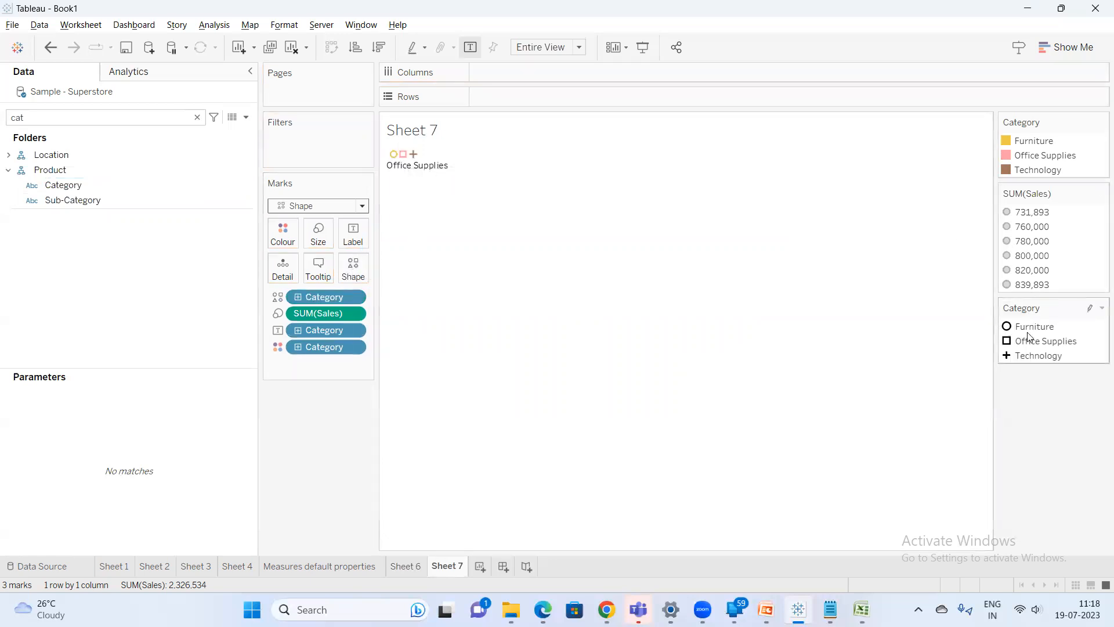
mouse_move(1033, 332)
right_click(79, 185)
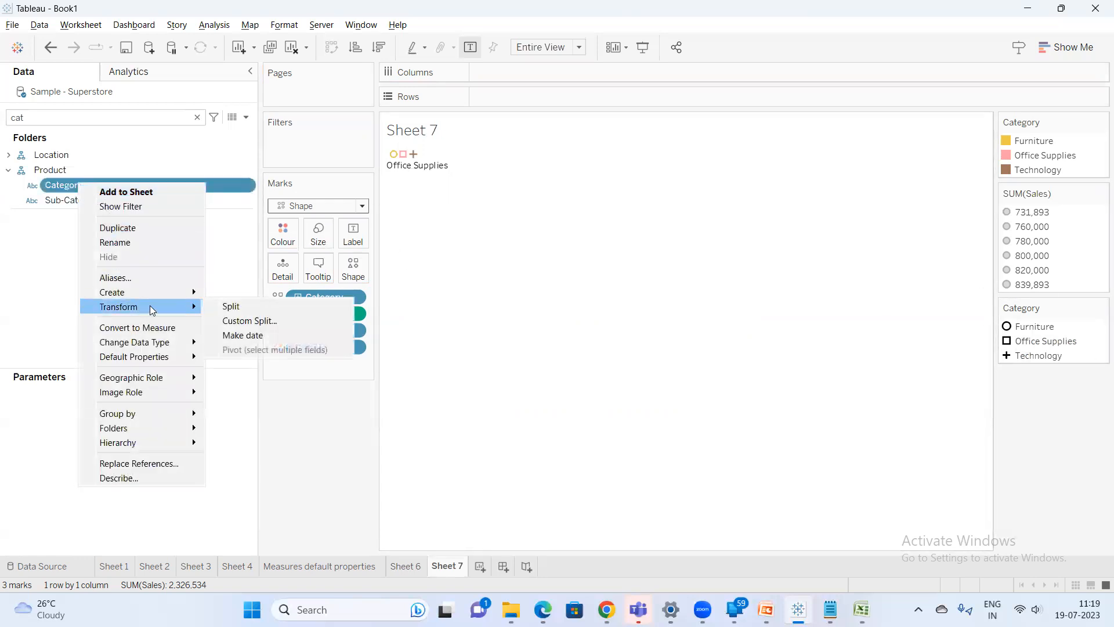
mouse_move(174, 356)
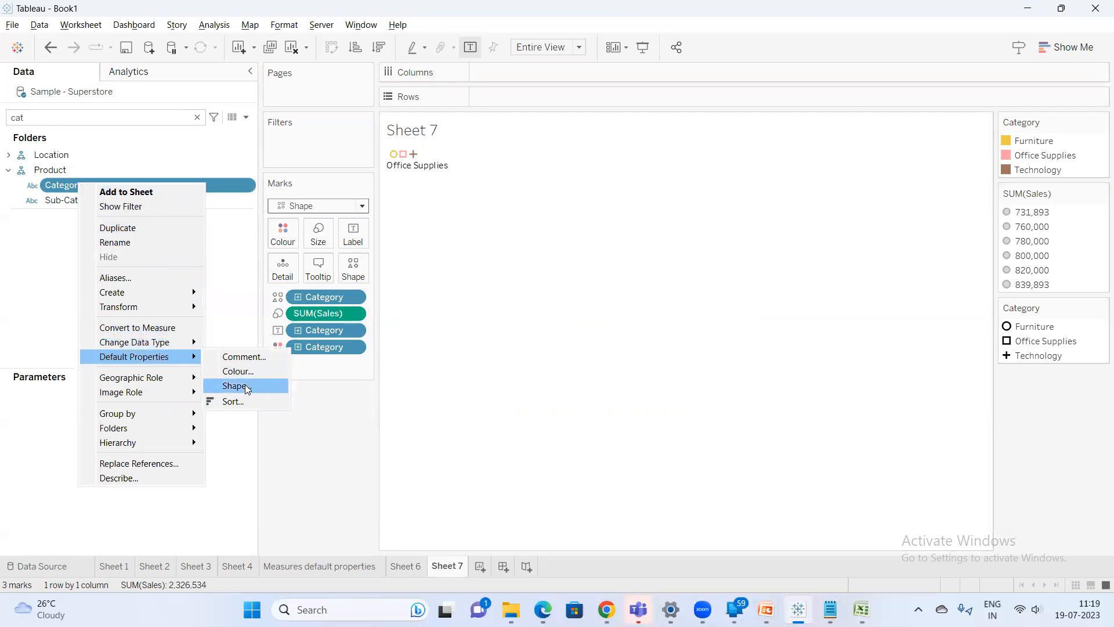
left_click(239, 385)
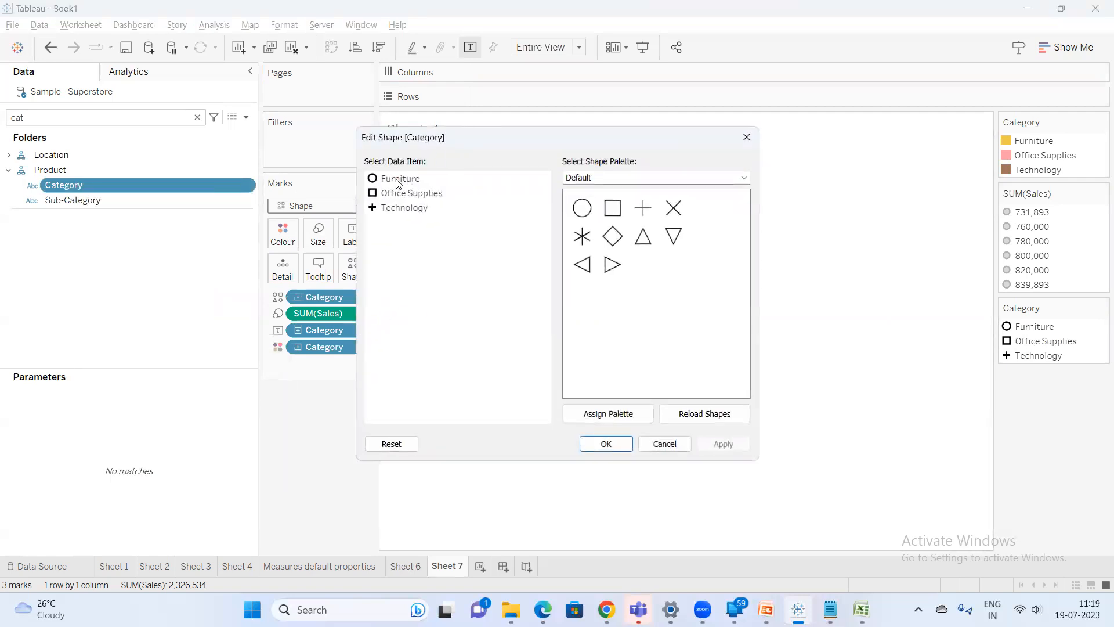
left_click(665, 177)
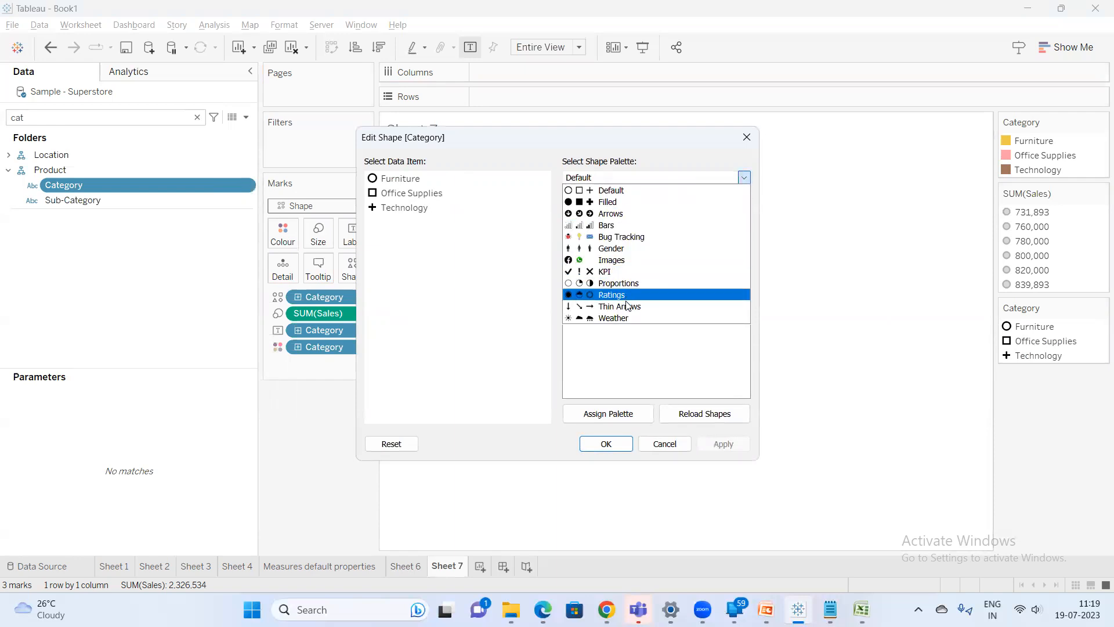
left_click(619, 213)
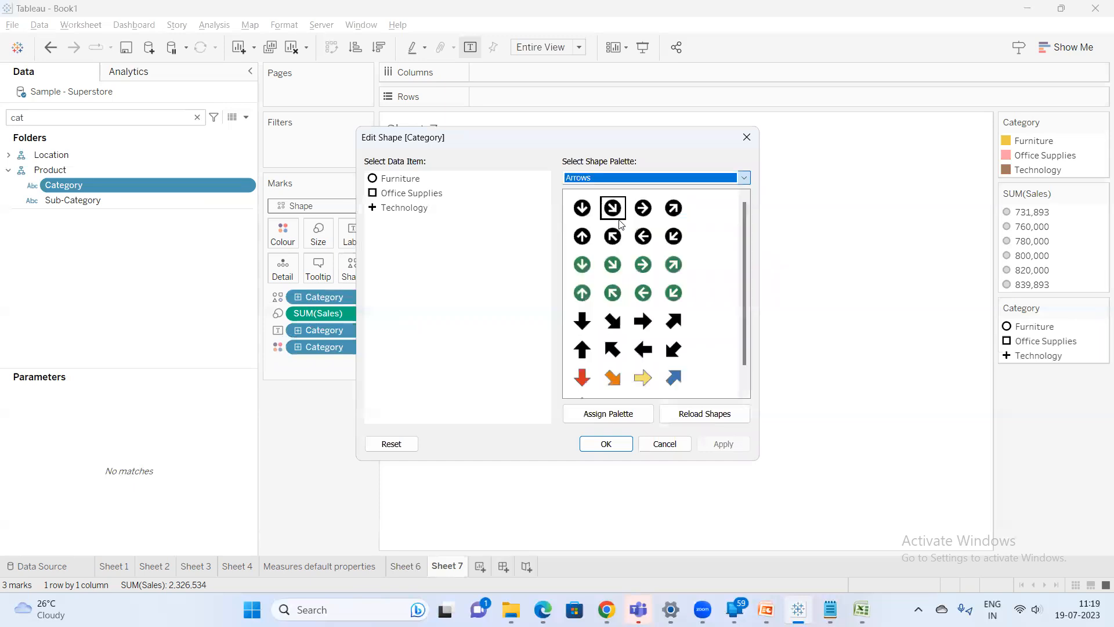
left_click(384, 180)
left_click(573, 235)
left_click(412, 192)
left_click(586, 268)
left_click(418, 210)
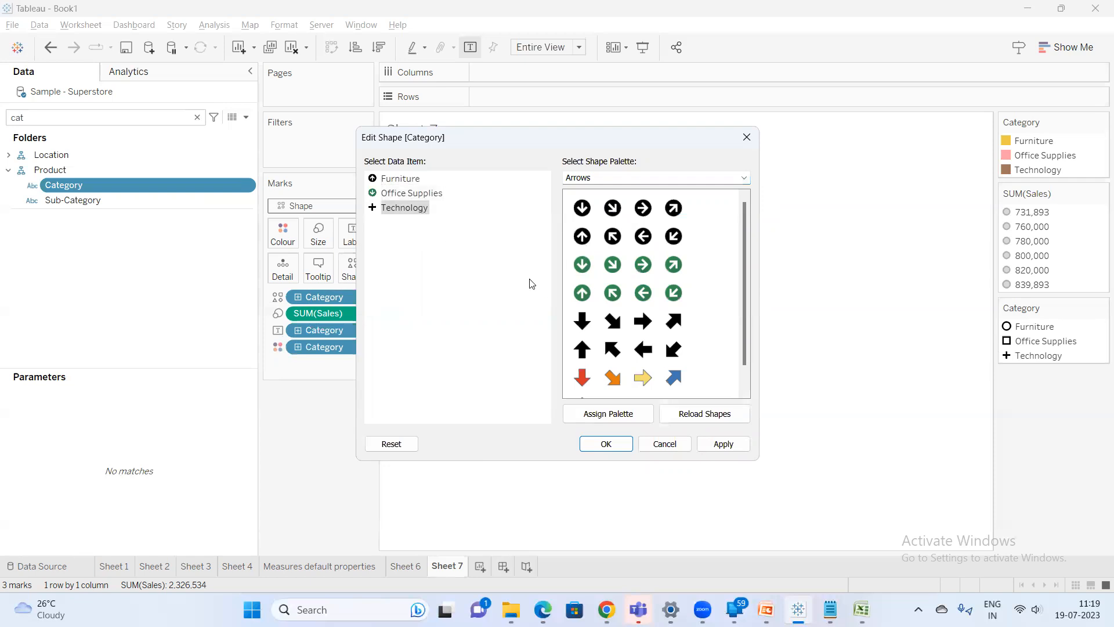
left_click(583, 325)
left_click(603, 443)
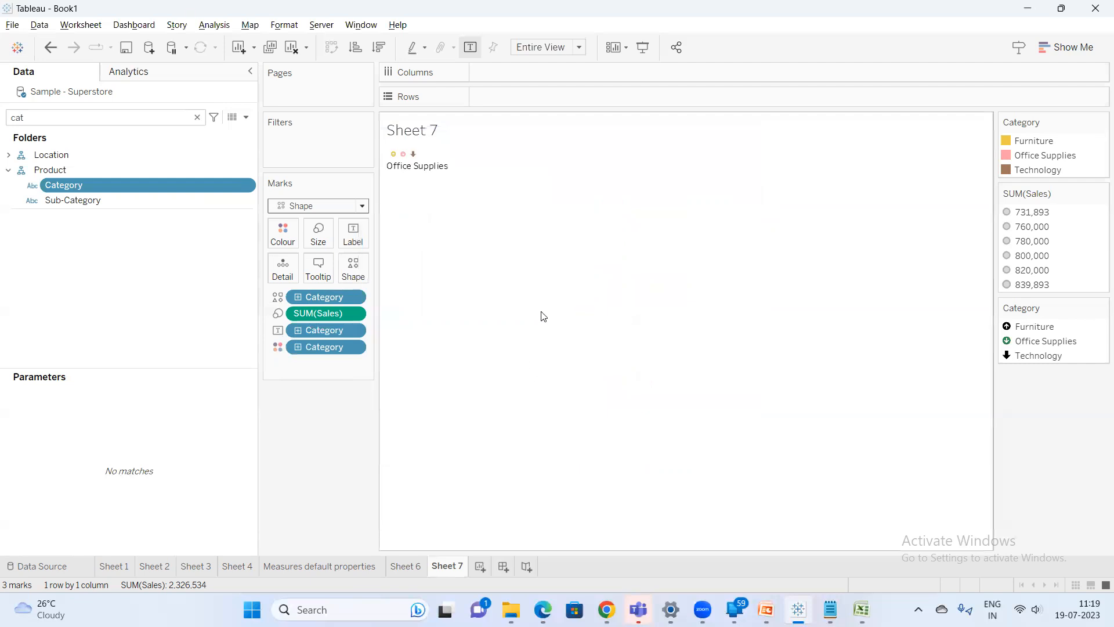
Add Category and Sales to another new sheet
left_click(477, 567)
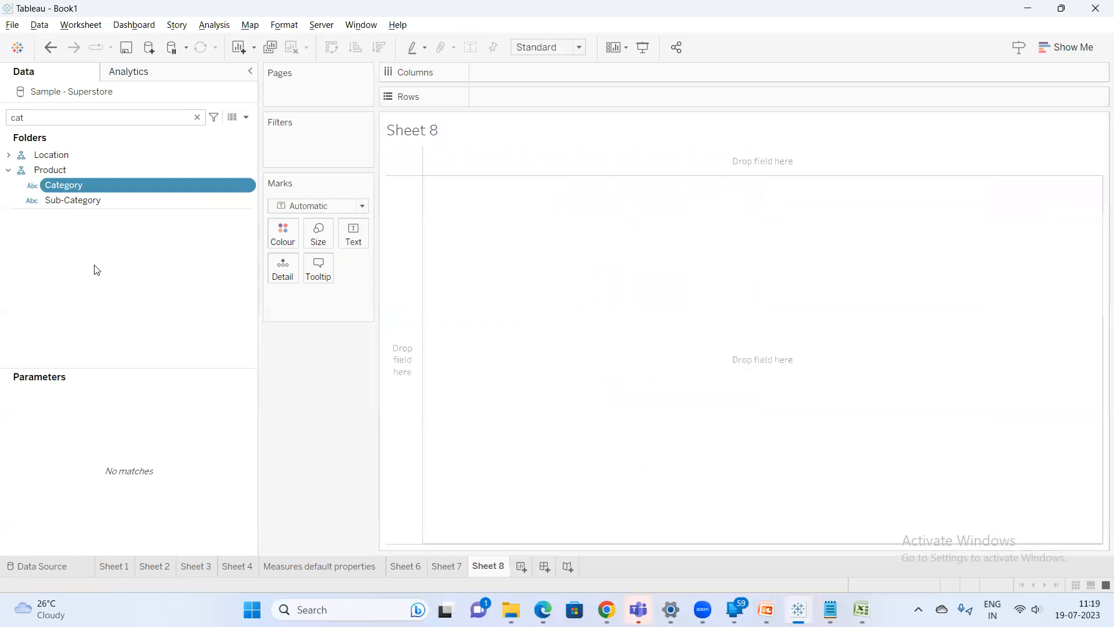
double_click(101, 184)
double_click(67, 116)
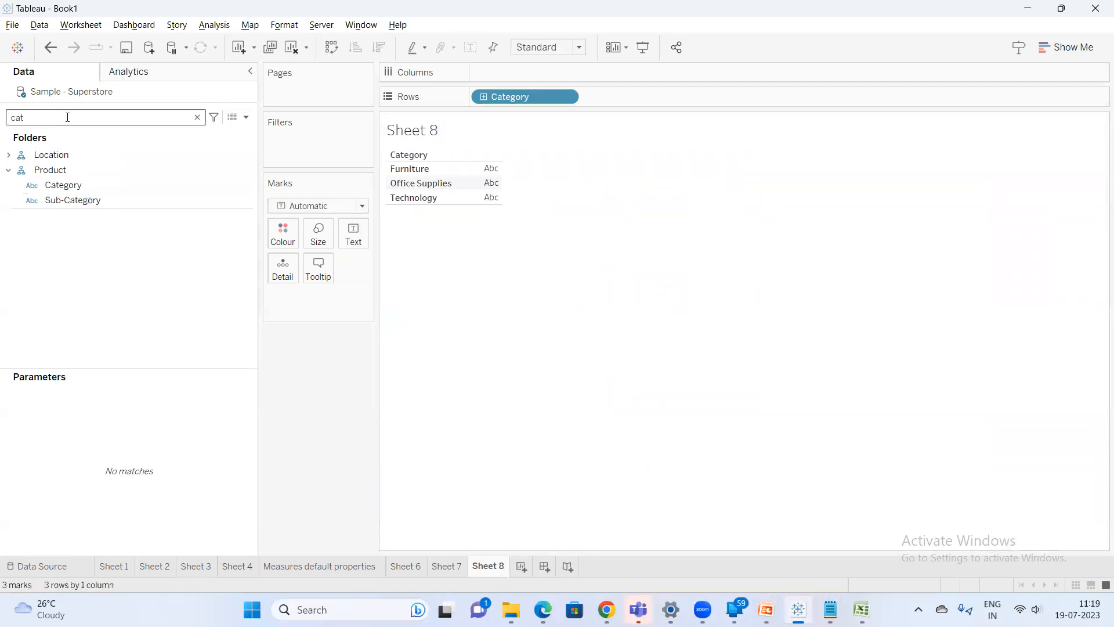
type("sa")
double_click(71, 173)
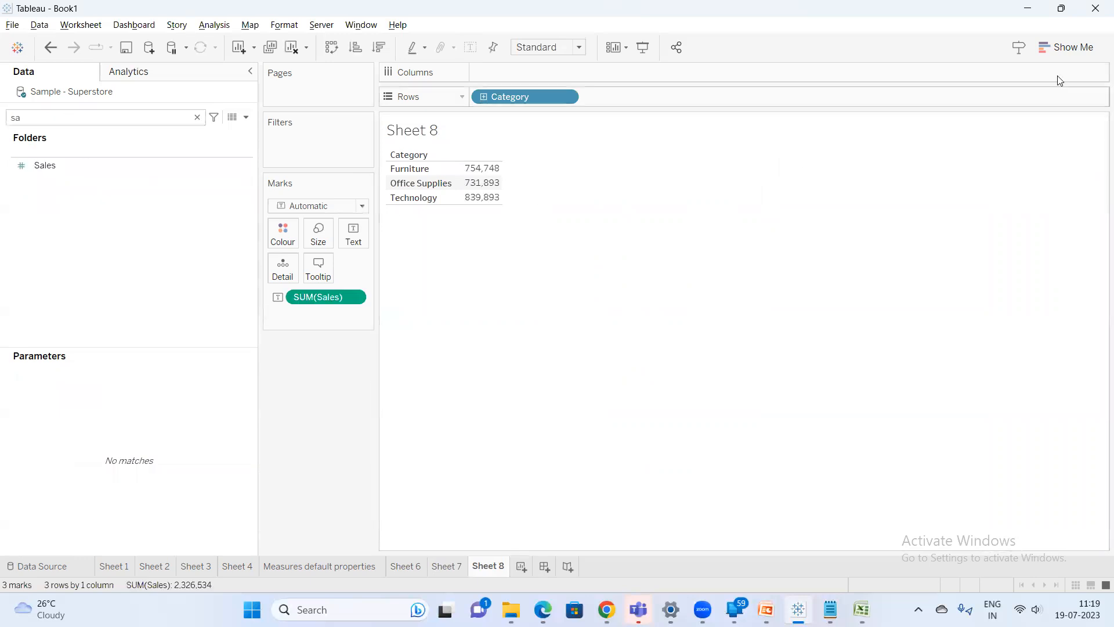
Convert the view to packed bubbles and change the mark type to Shape
left_click(1067, 47)
left_click(1094, 326)
left_click(318, 206)
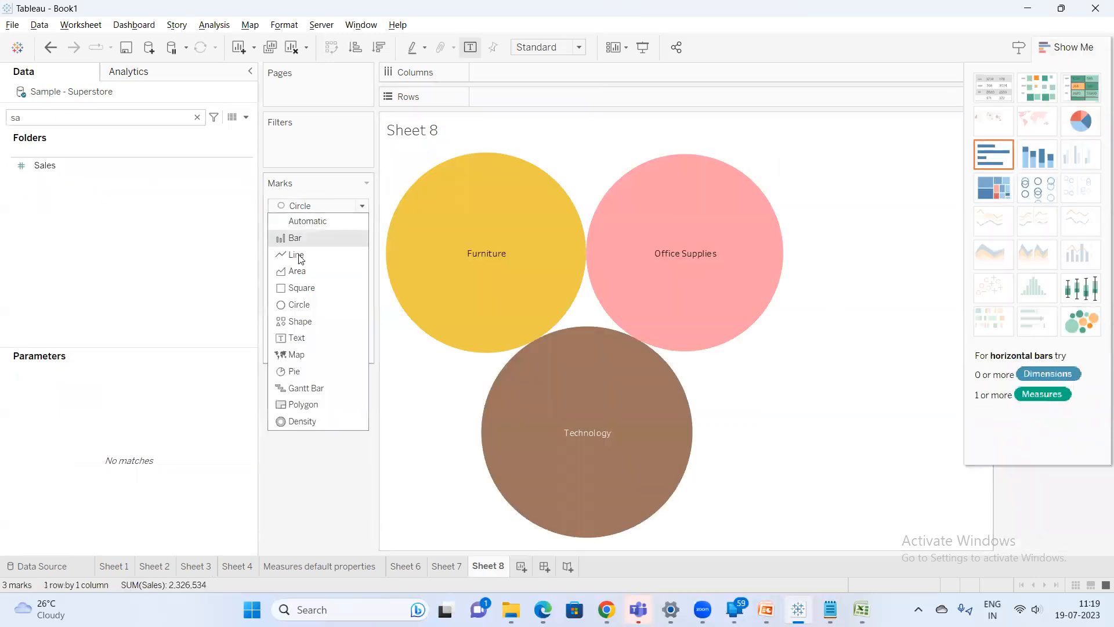
left_click(301, 323)
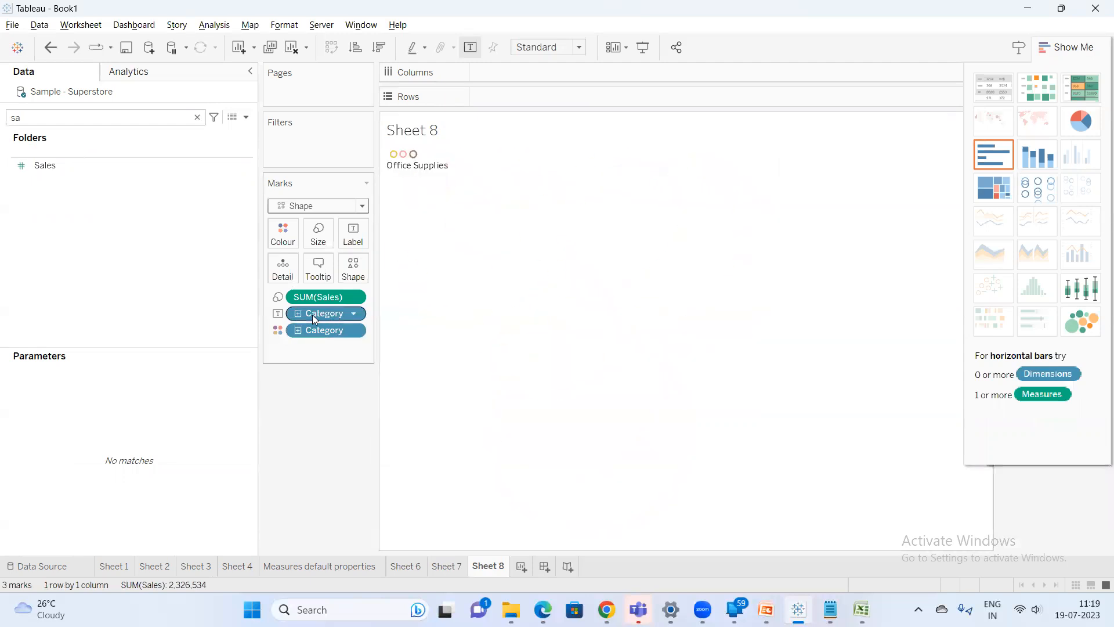
Add Category to the Shape mark of the packed-bubble view and fit it to Entire View, hiding the Show Me panel
left_click_drag(314, 313, 354, 271)
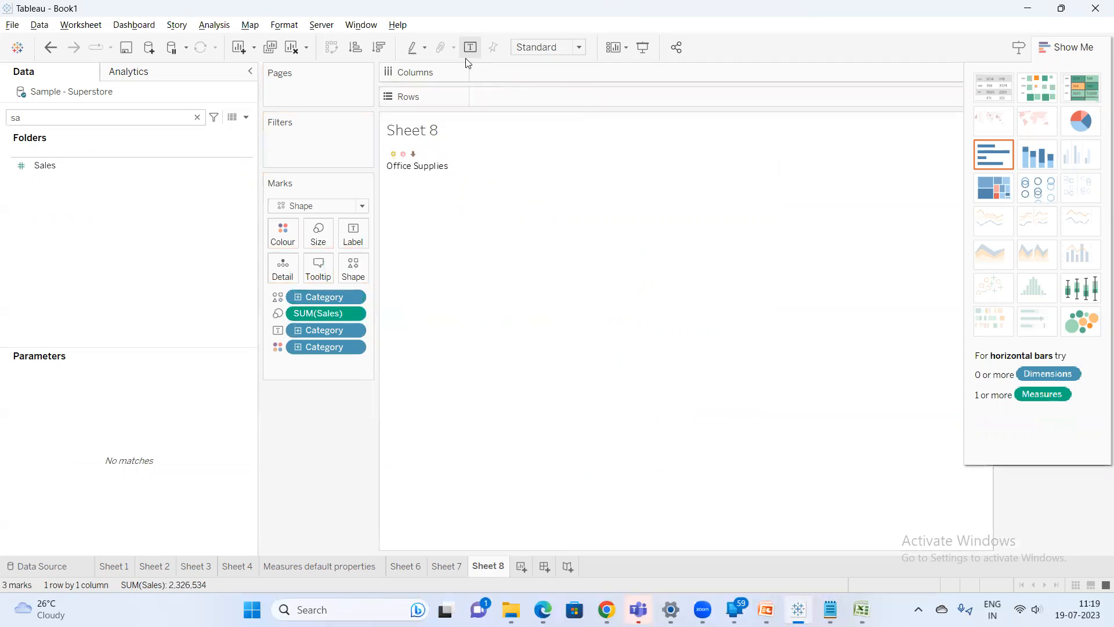
left_click(548, 47)
left_click(538, 98)
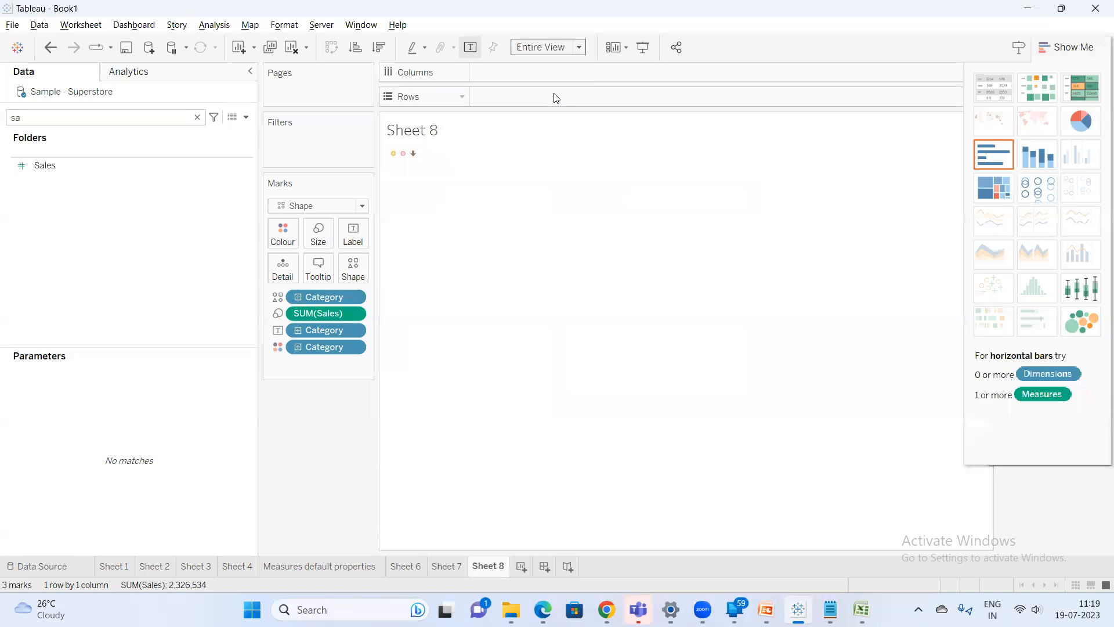
left_click(555, 47)
left_click(560, 98)
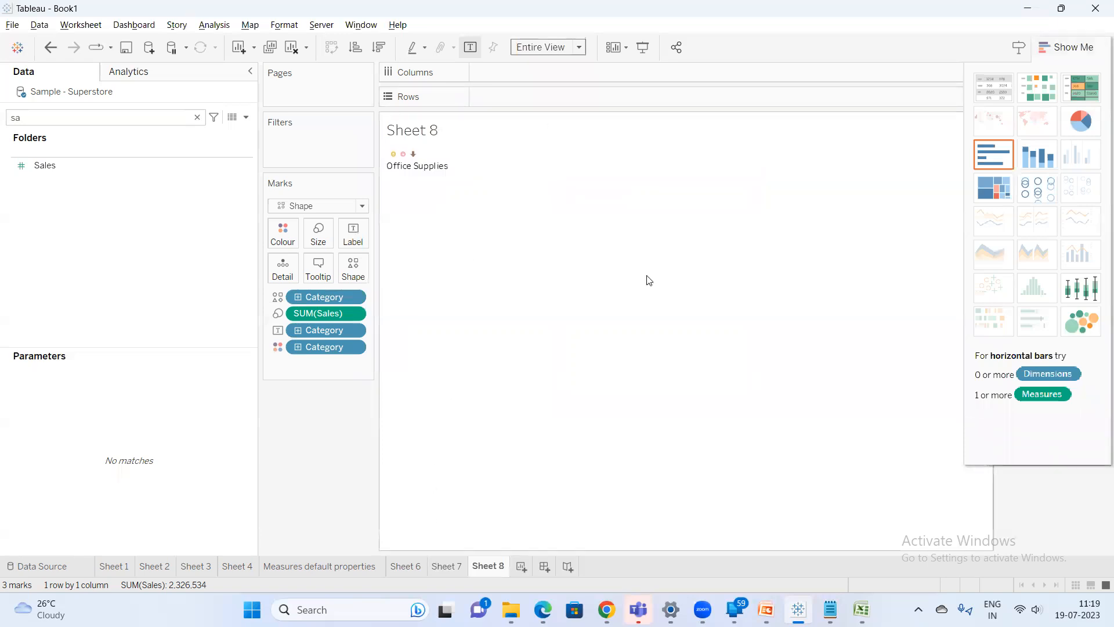
left_click(1068, 48)
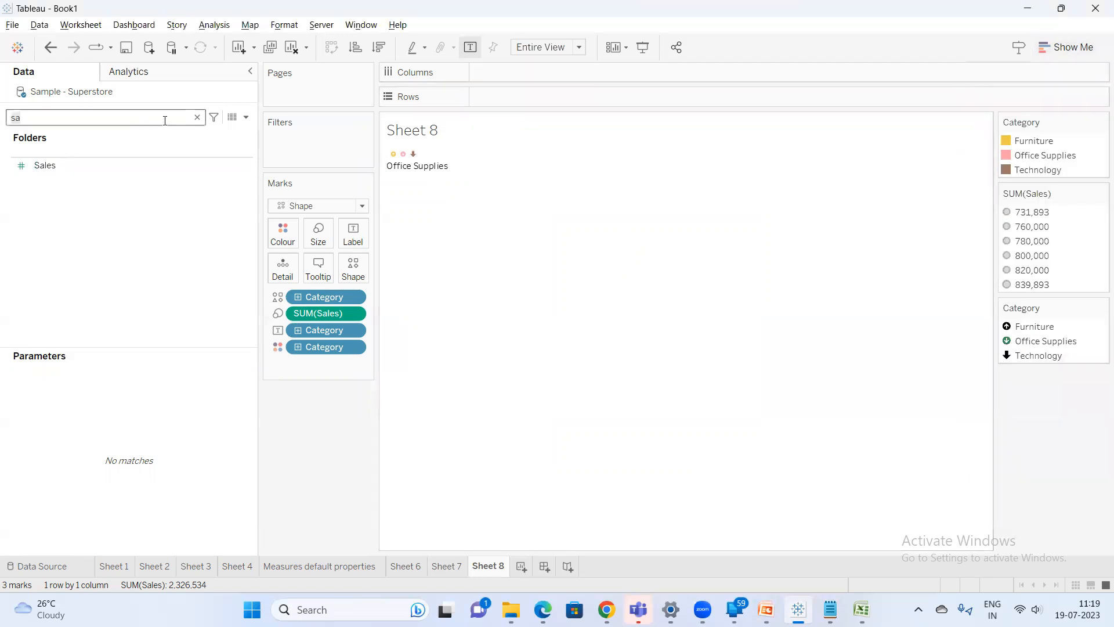
Filter the Data pane for cat, open a new sheet and add Category to its Rows
key("BackSpace")
key("BackSpace")
type("cat")
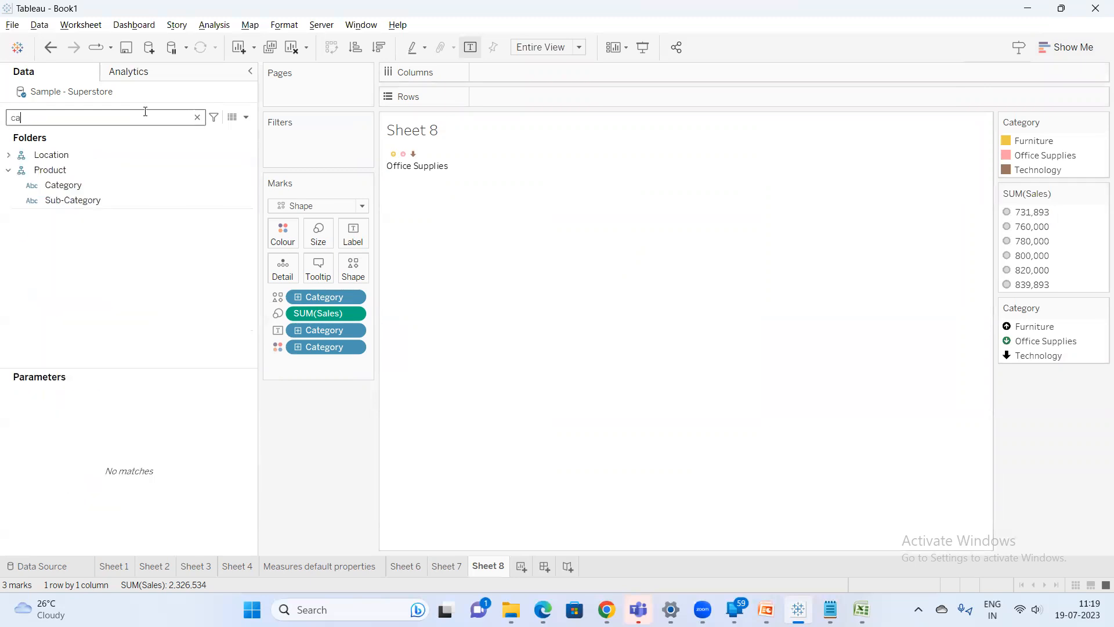
right_click(71, 182)
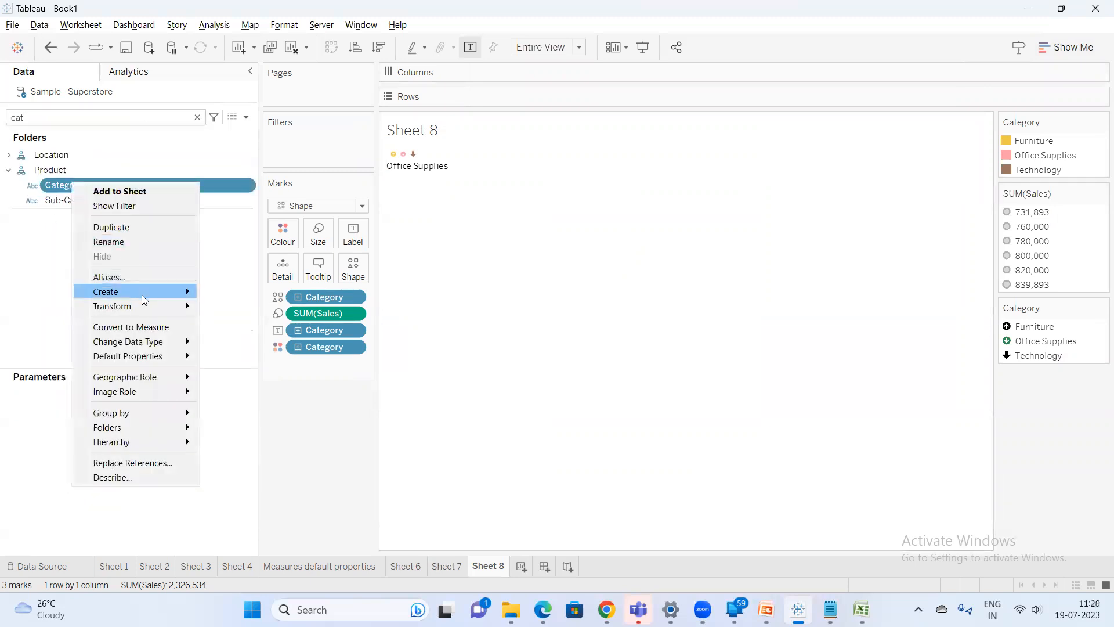
mouse_move(141, 295)
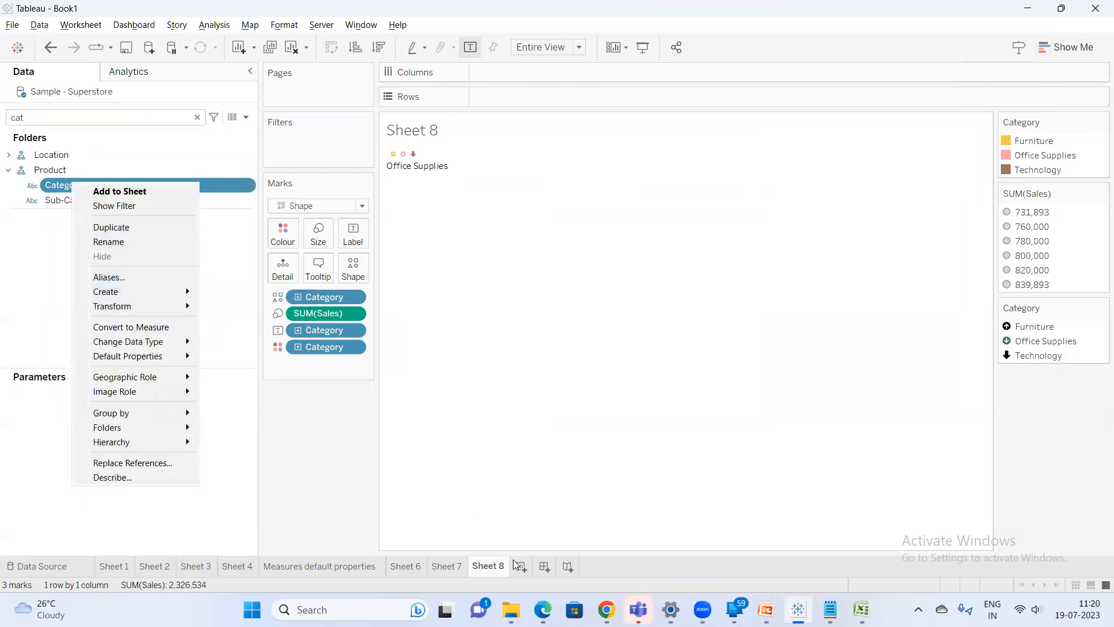
left_click(521, 566)
left_click(42, 119)
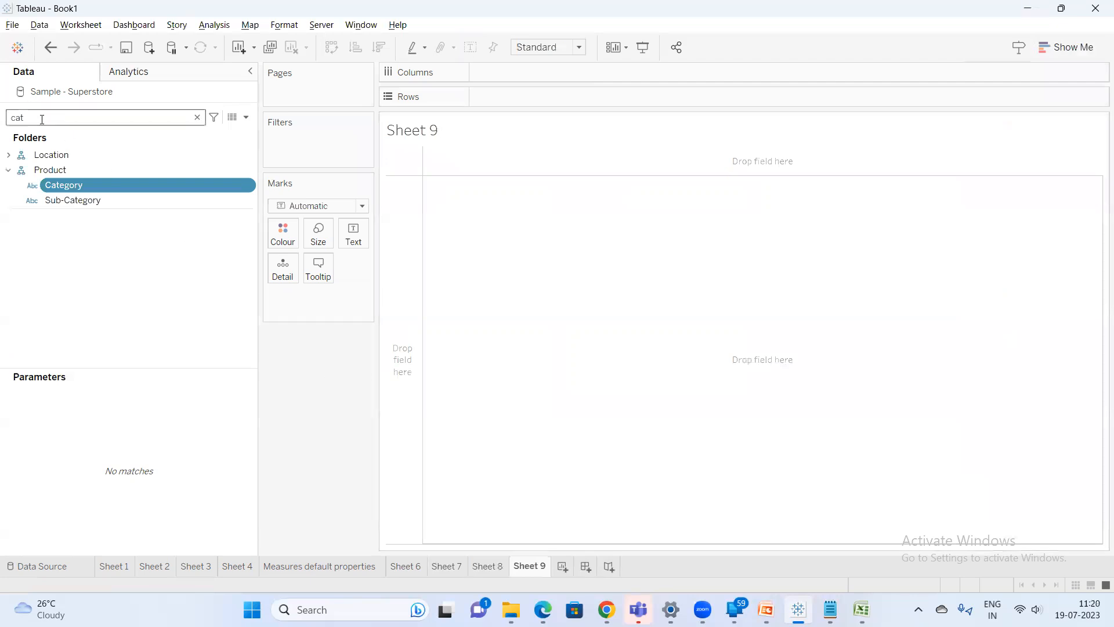
double_click(84, 186)
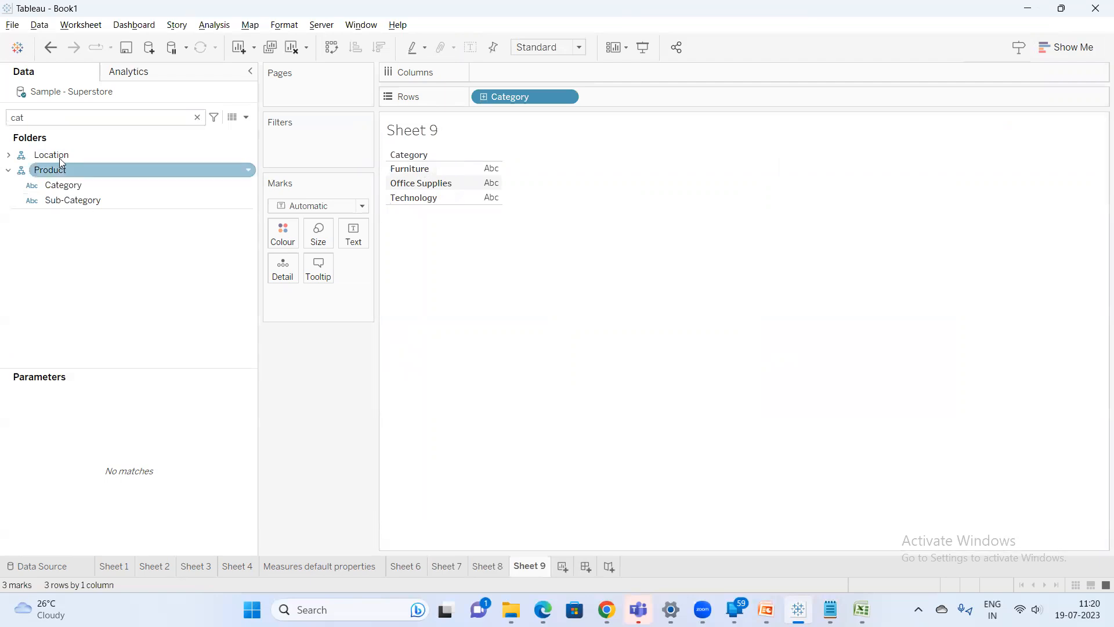
mouse_move(69, 189)
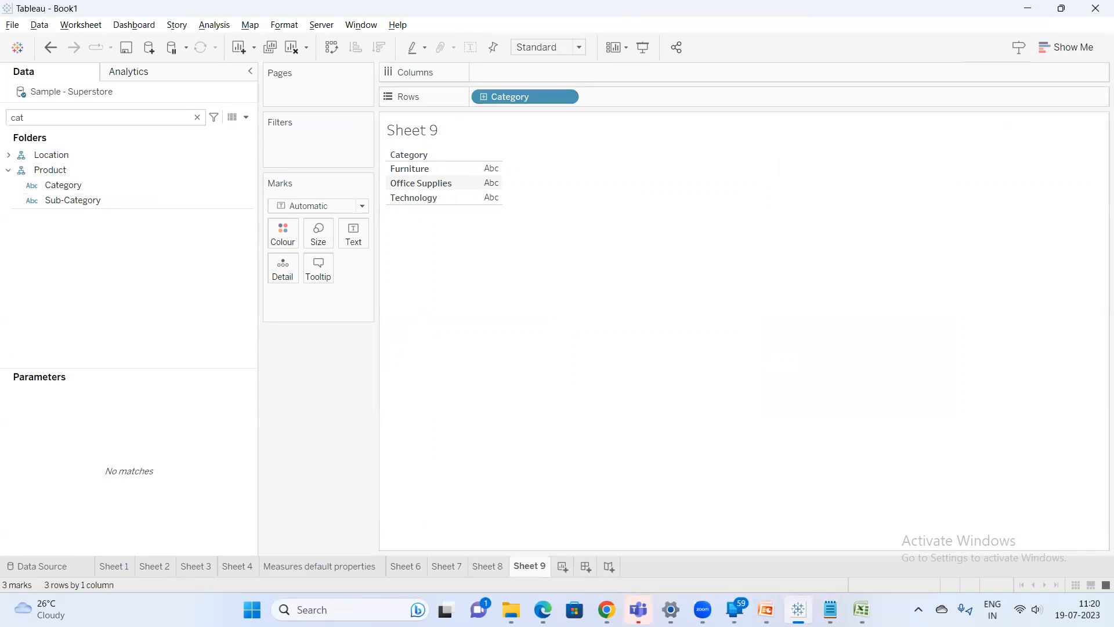
mouse_move(606, 610)
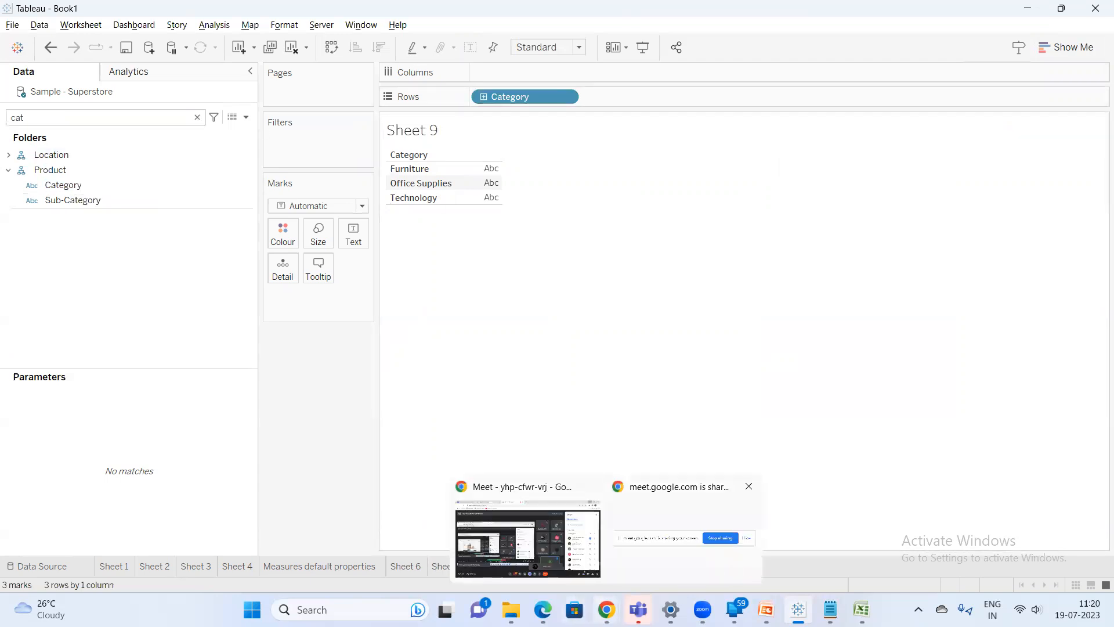
left_click(527, 547)
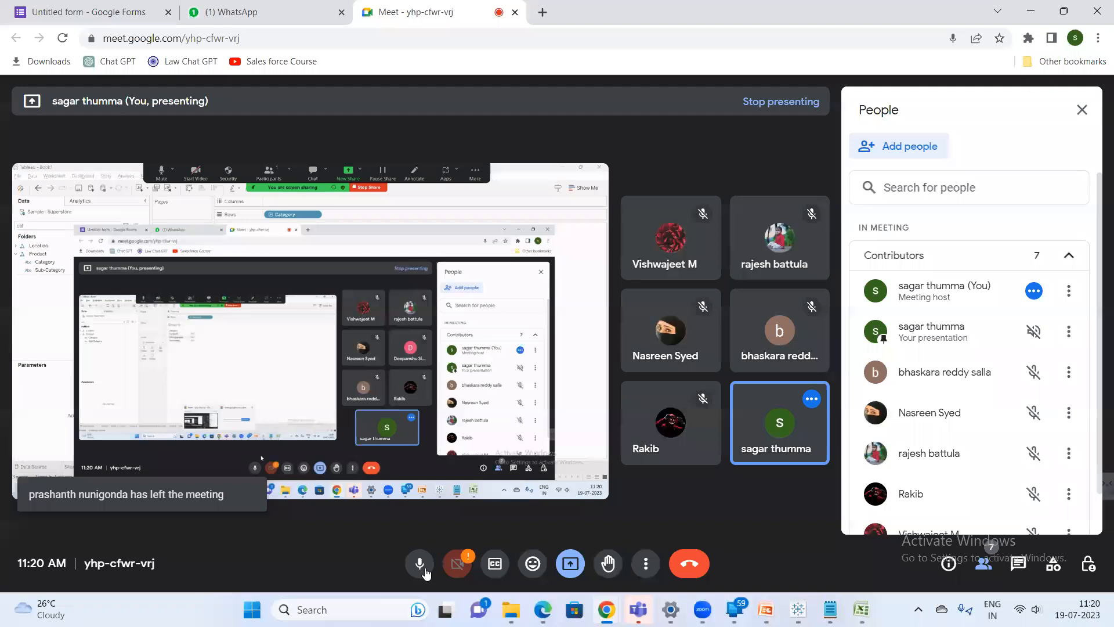
key("ctrl+d")
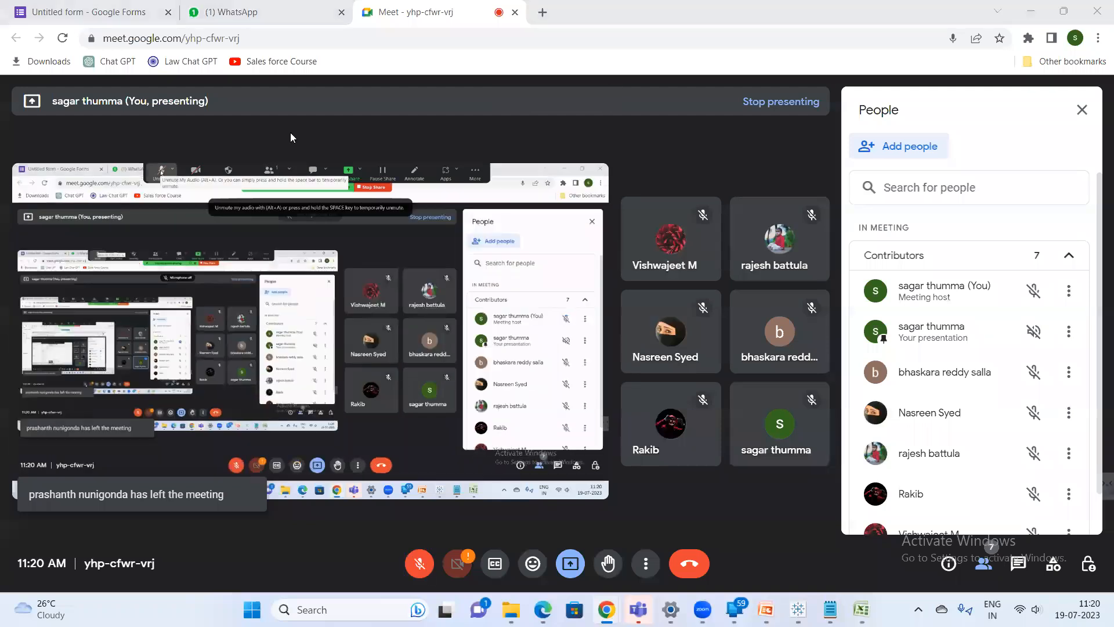
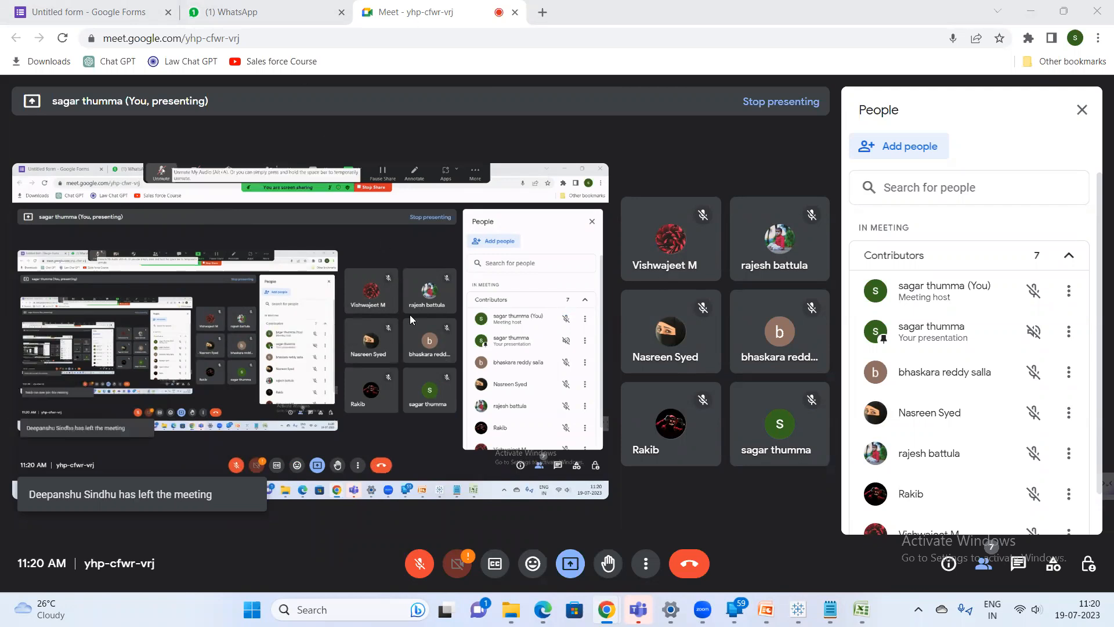
left_click(417, 566)
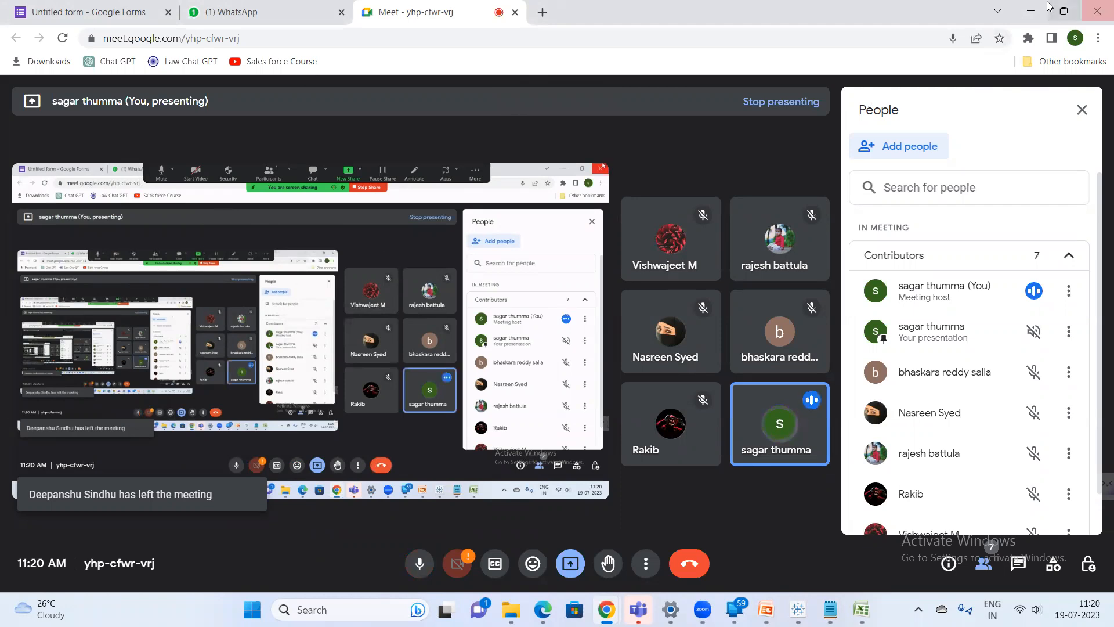
left_click(1031, 11)
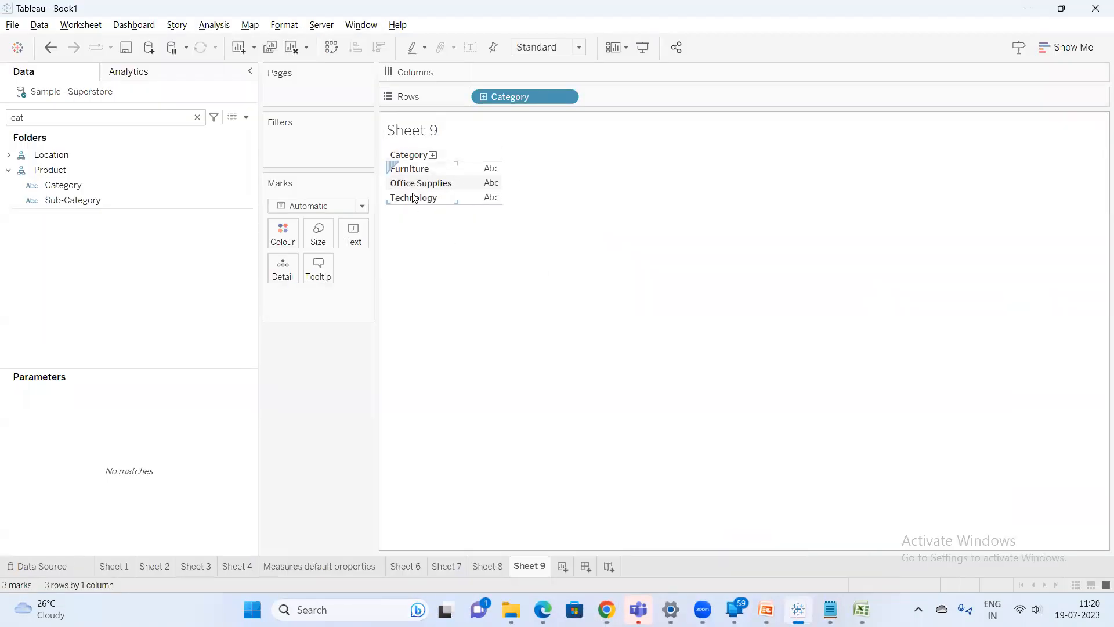
left_click_drag(458, 174, 469, 174)
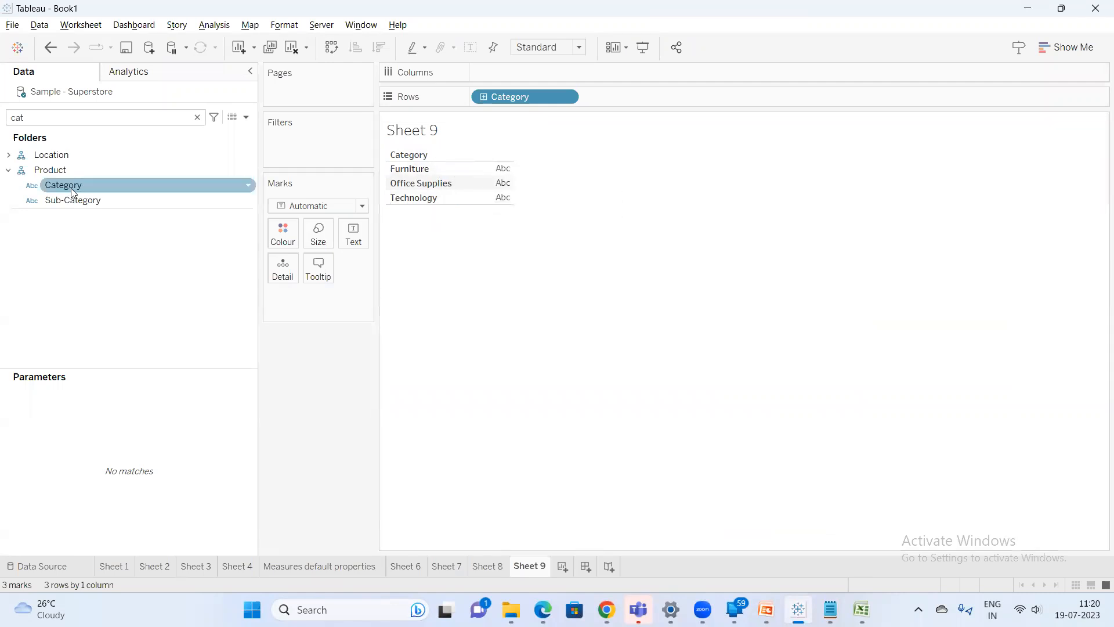
Open Category's default sort properties and set them to descending data source order
right_click(105, 188)
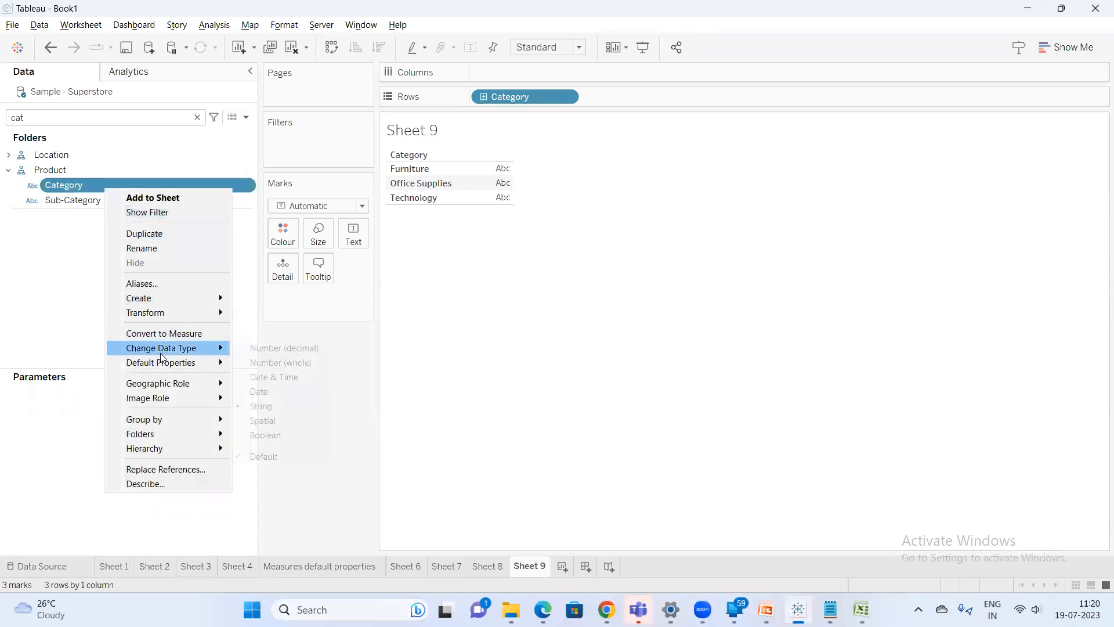
mouse_move(174, 362)
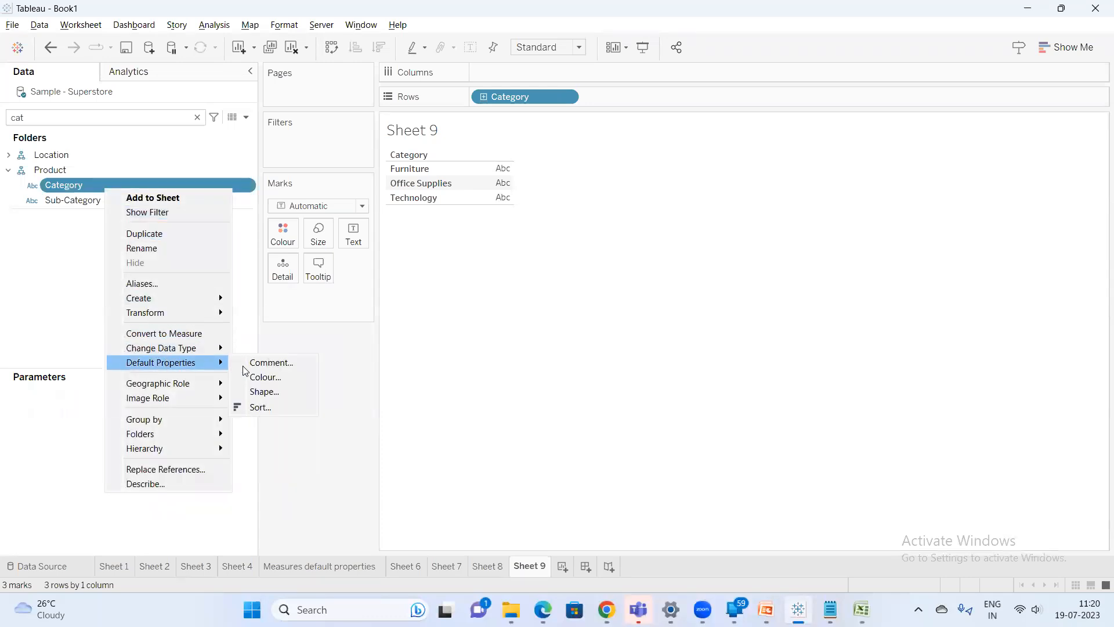
left_click(270, 407)
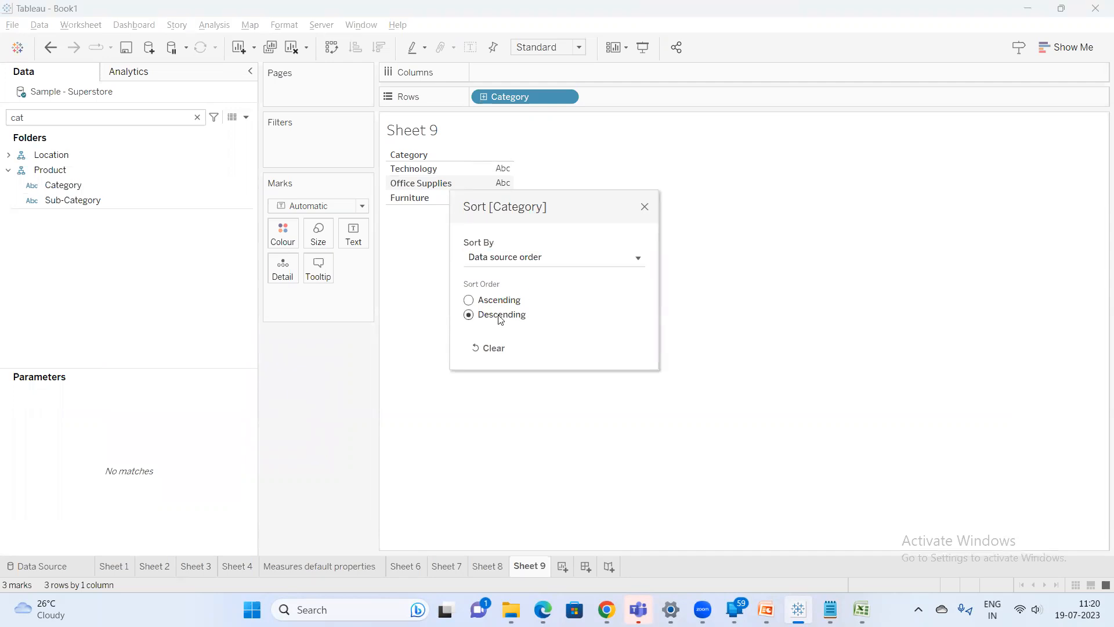
left_click(644, 207)
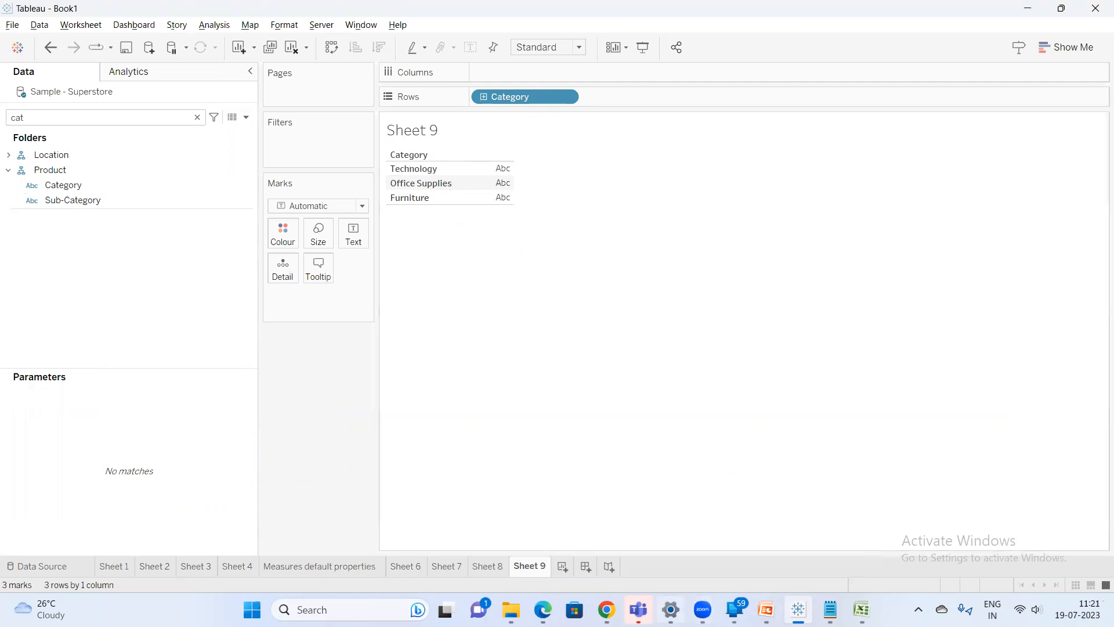
left_click(831, 610)
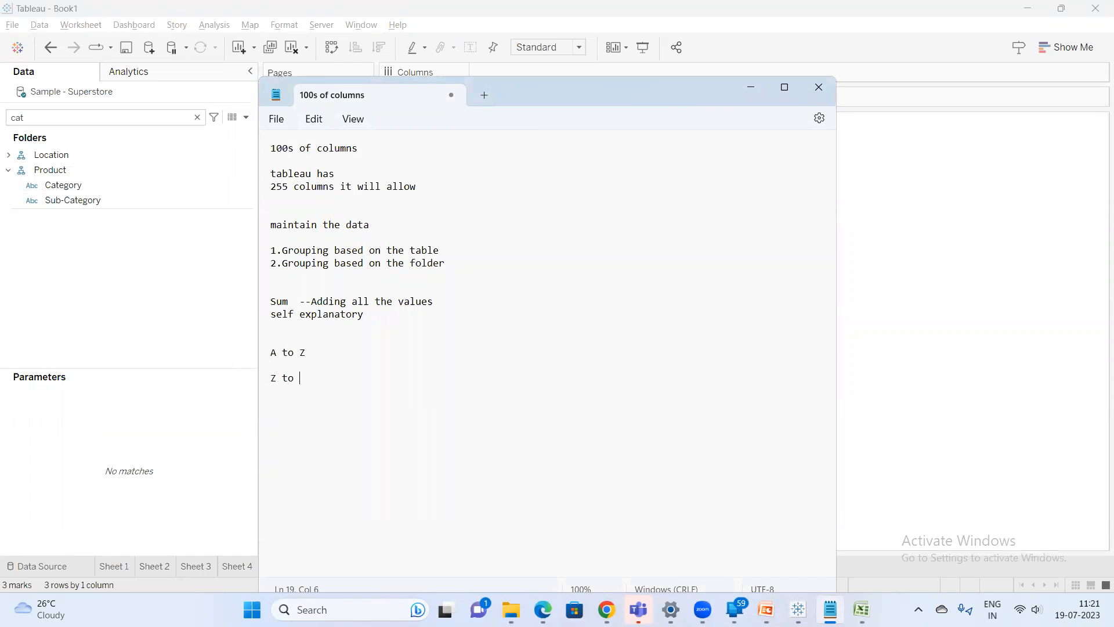
left_click(903, 199)
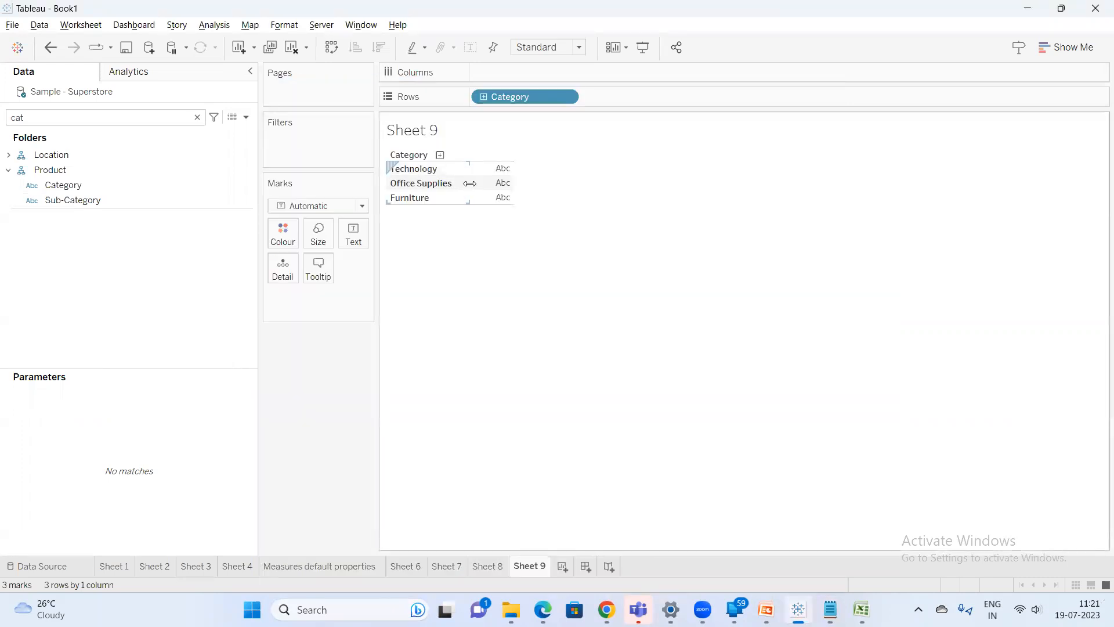
Reset Category's default sort properties
left_click(74, 184)
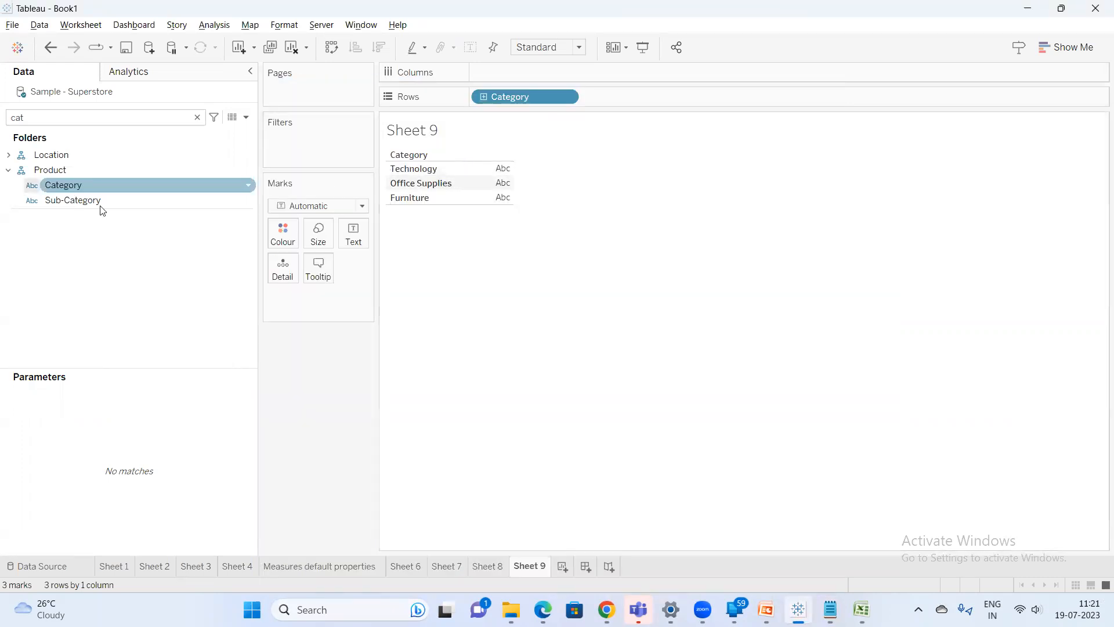
right_click(78, 186)
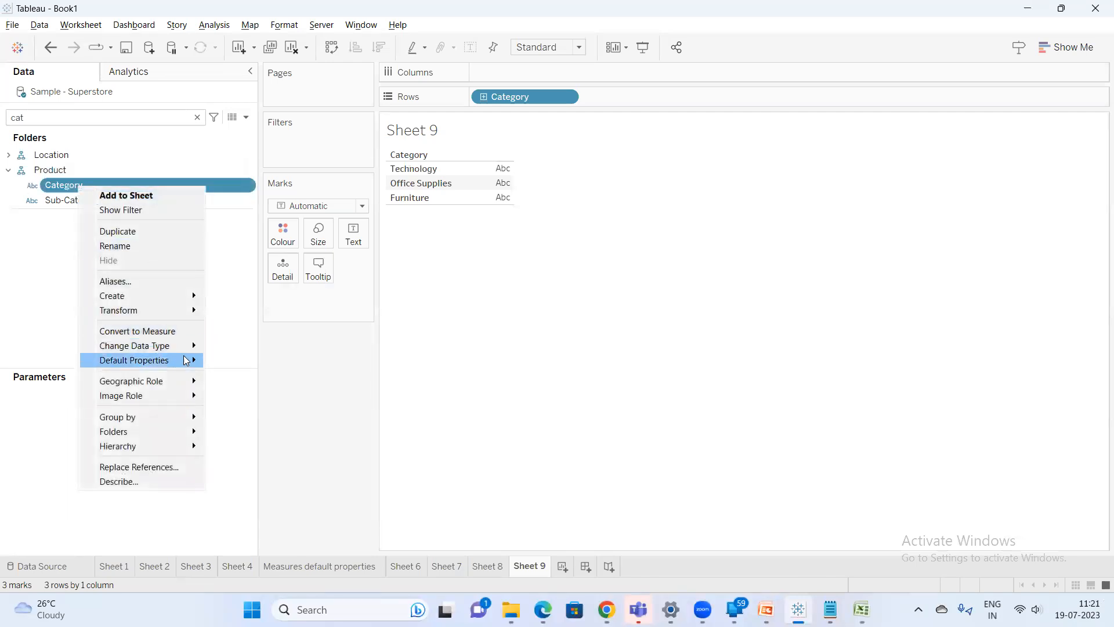
mouse_move(187, 361)
left_click(242, 419)
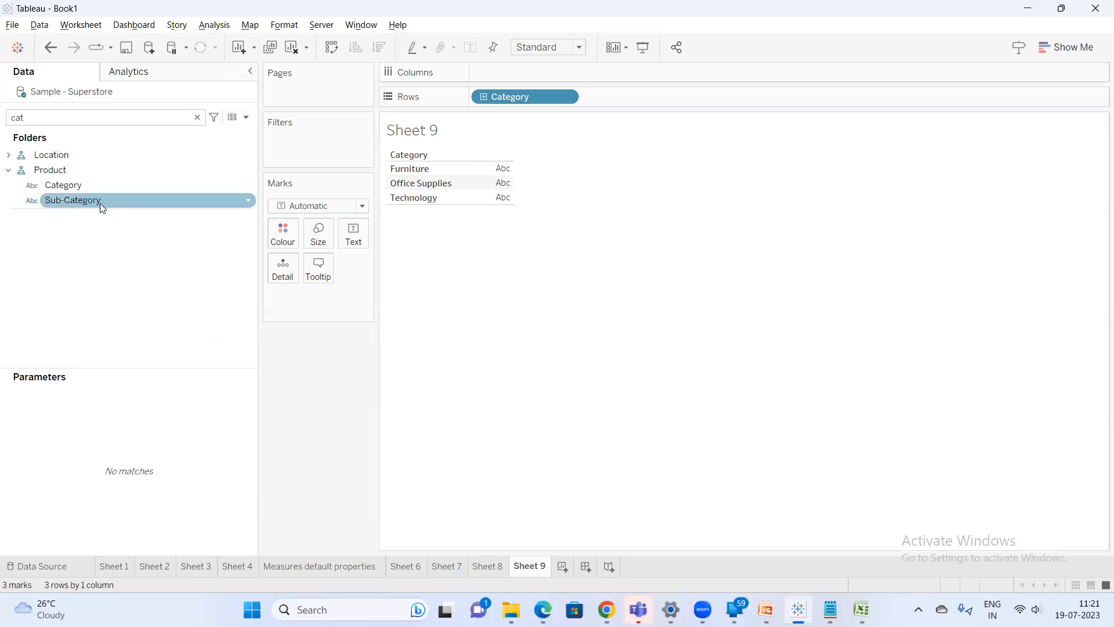
Set Category's default sort order to Alphabetic, descending
right_click(90, 185)
mouse_move(198, 358)
left_click(256, 401)
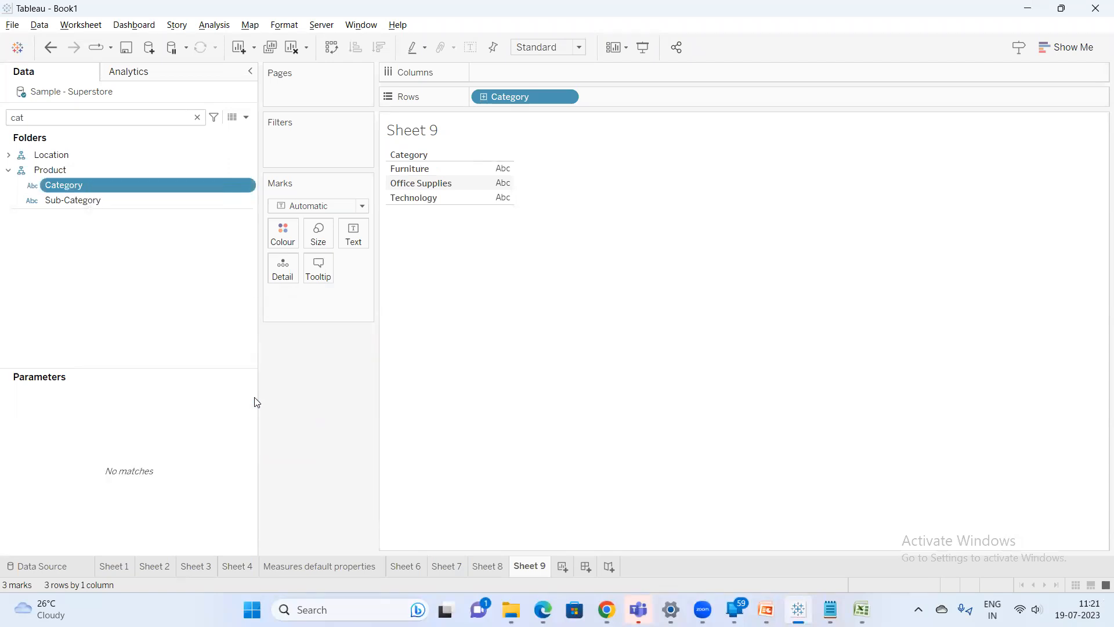
left_click(557, 257)
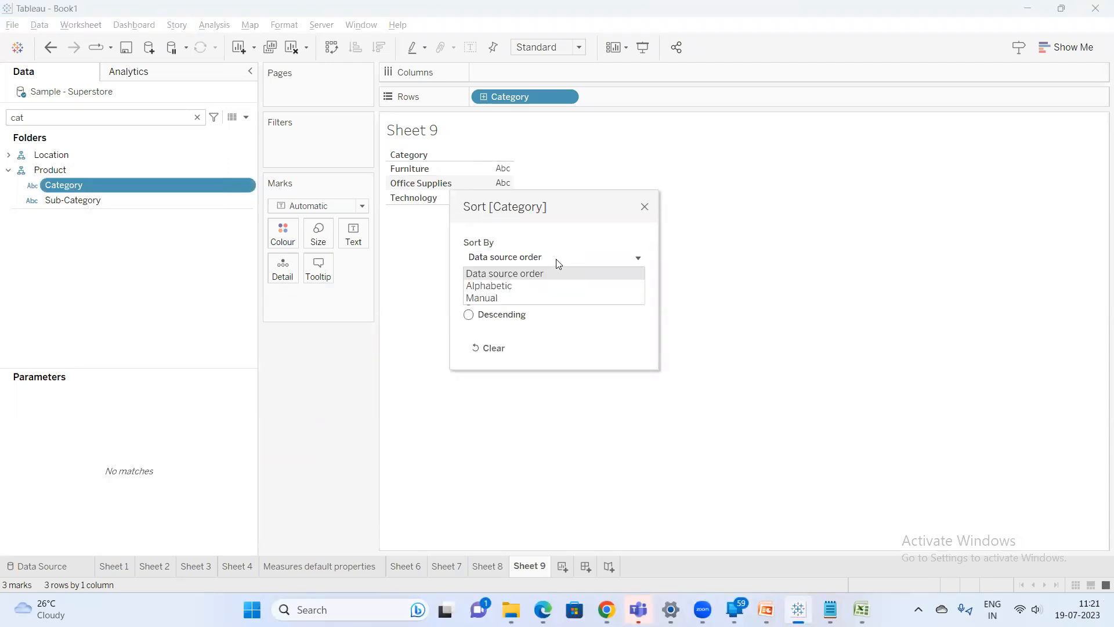
left_click(519, 285)
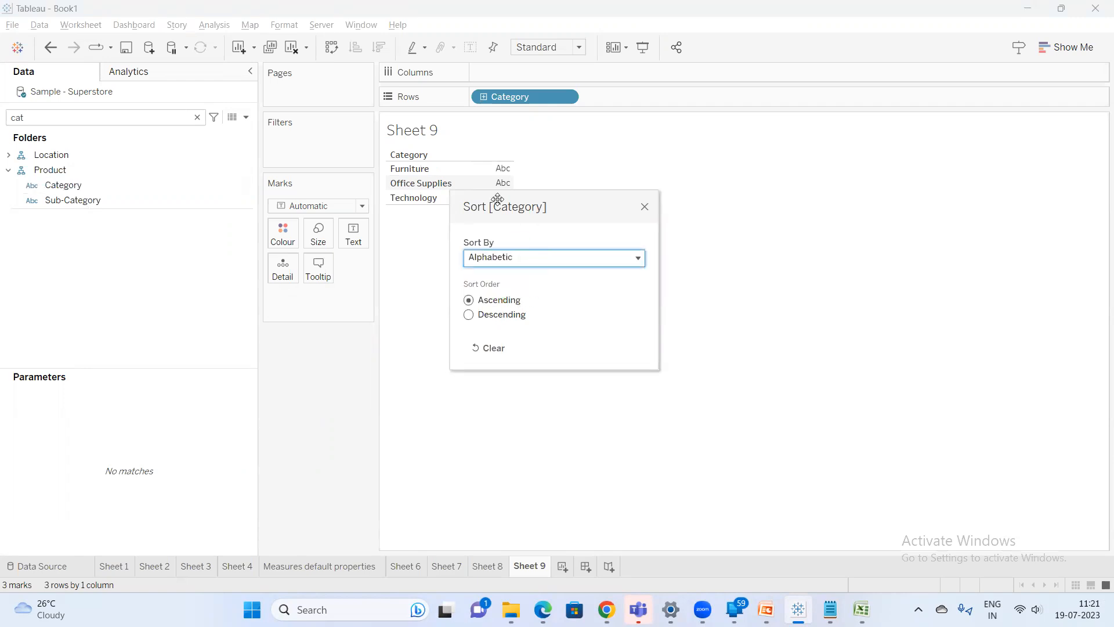
left_click_drag(496, 200, 607, 200)
left_click(611, 317)
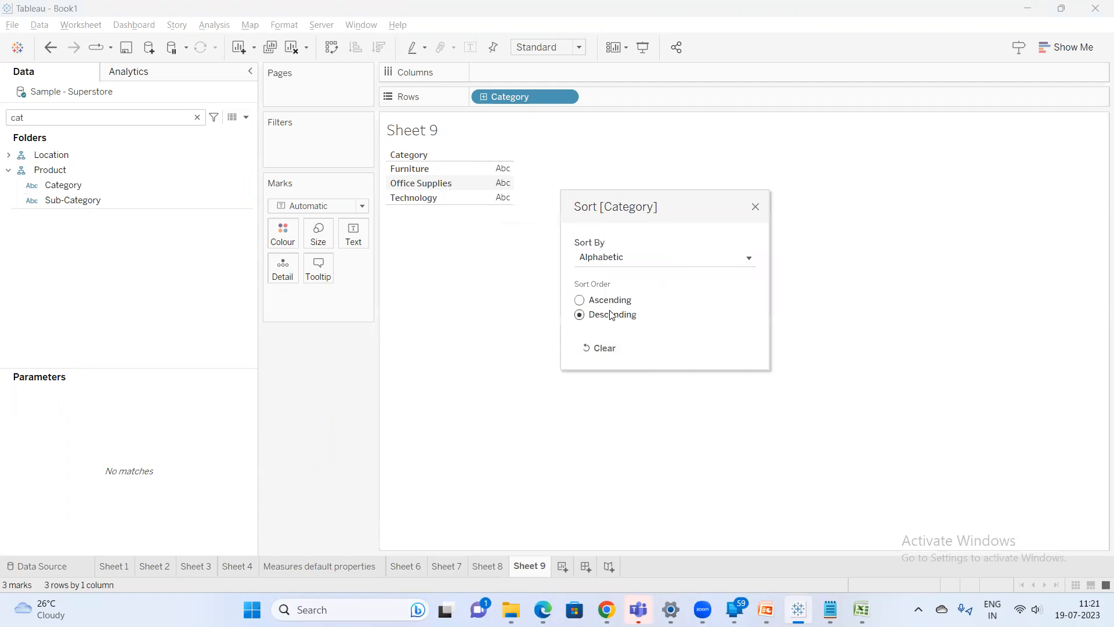
Change Category's default sort to Manual, ordering Office Supplies, Furniture, Technology
left_click(617, 257)
left_click(628, 297)
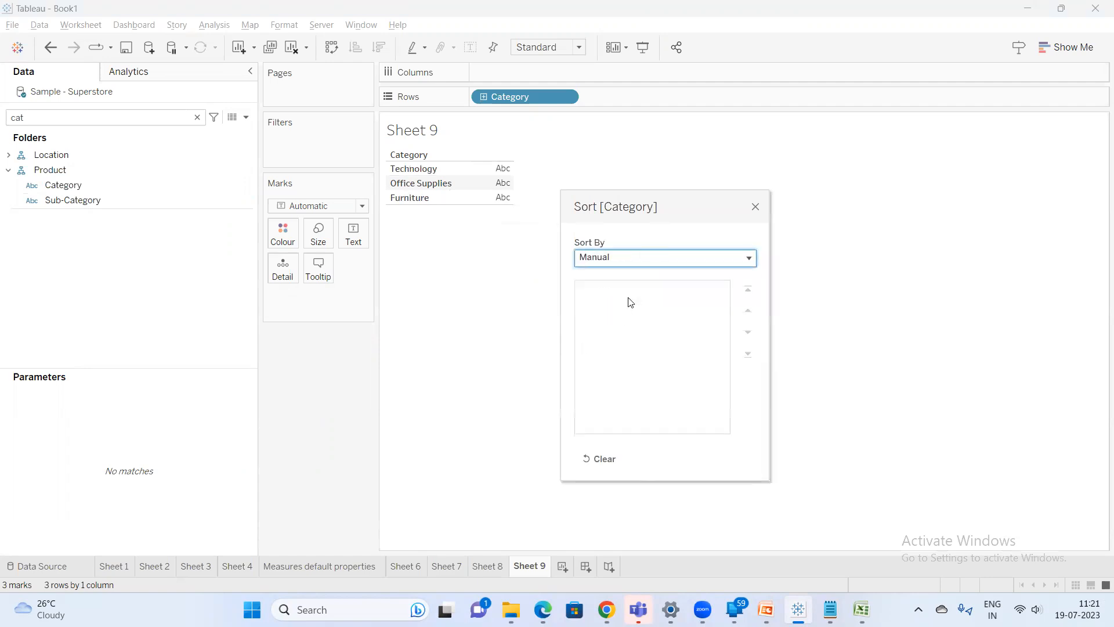
left_click(648, 303)
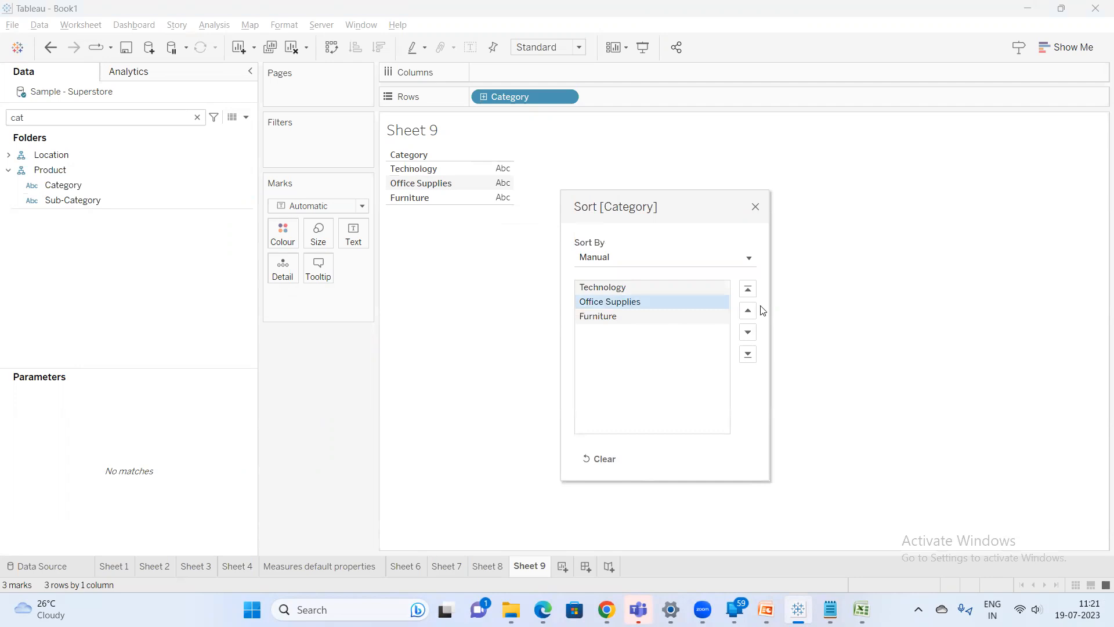
left_click(748, 310)
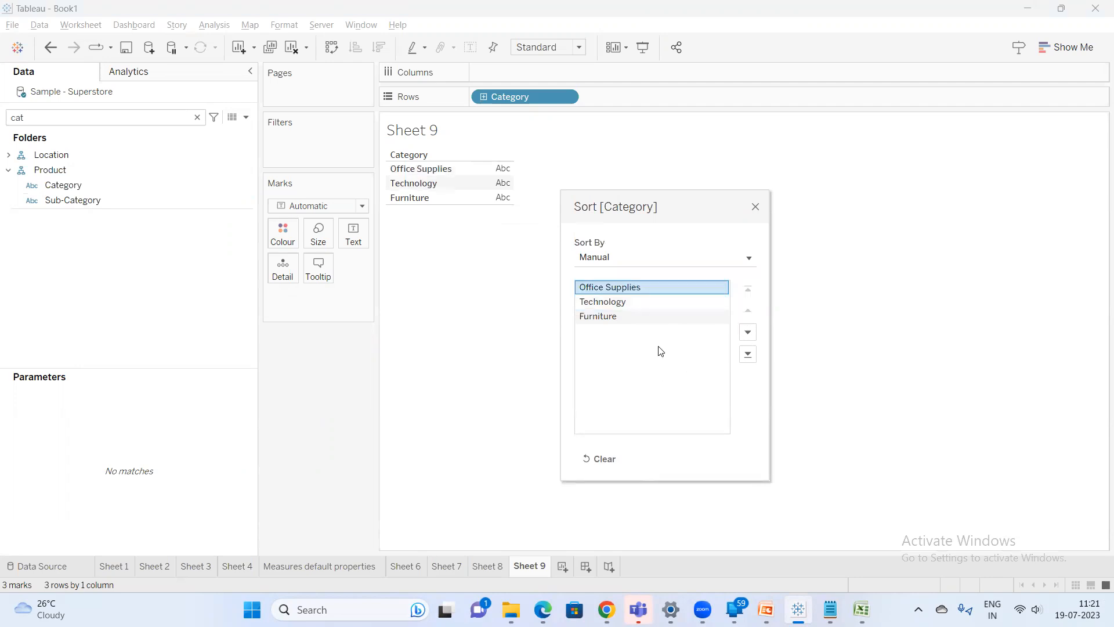
left_click(649, 301)
left_click(747, 332)
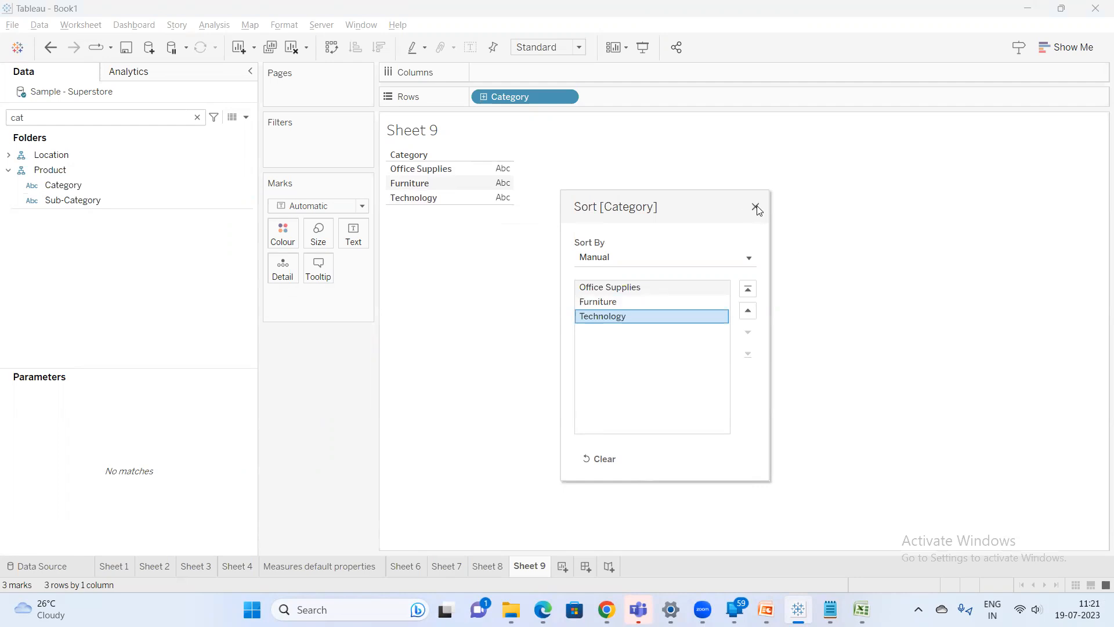
left_click(756, 207)
Add the note 'default properties of Measures and Dimension' in Notepad
left_click(831, 609)
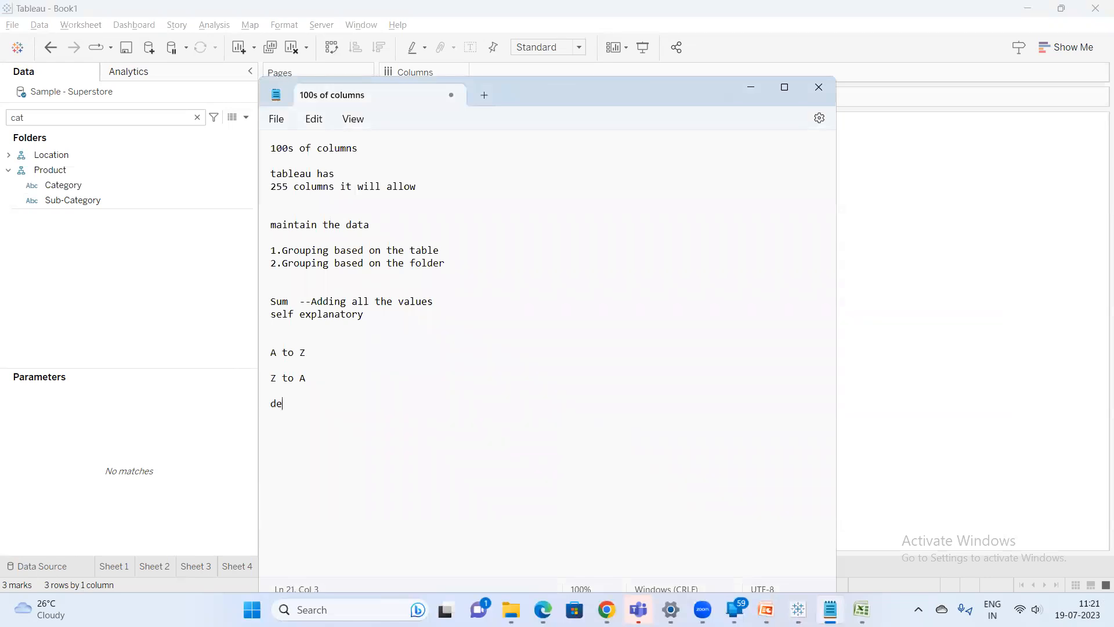
type("properties of")
type("Measures and")
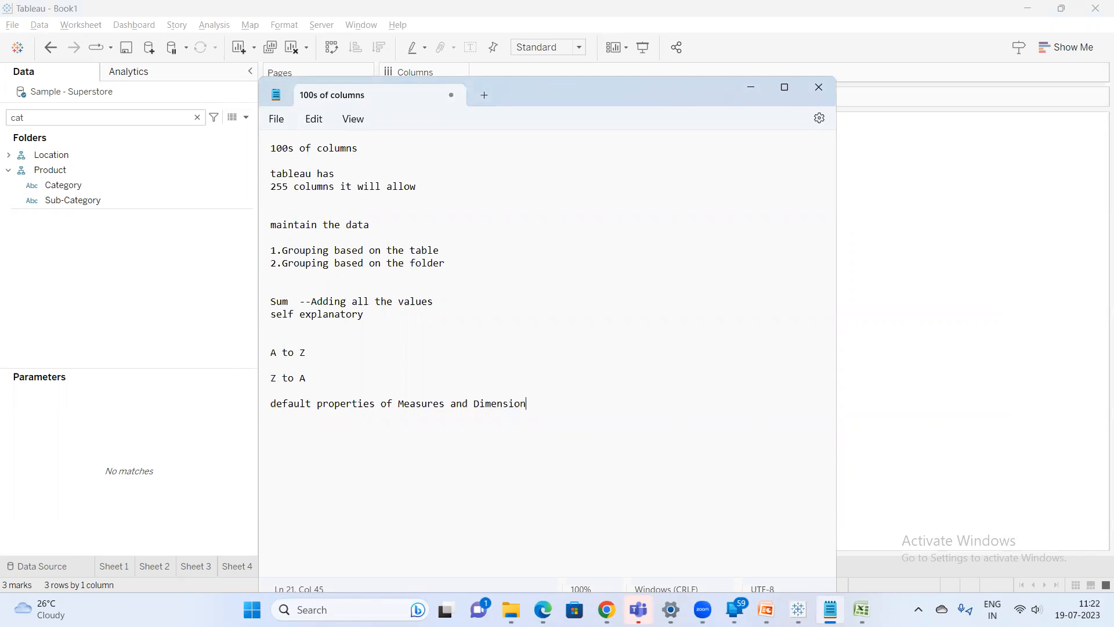
type(" Dimension")
key("Return")
Add the note line 'Align the data pane' below it
type("Align the data pane")
Clear the Data pane search filter and open the Data pane menu to show its organizing options
left_click(182, 285)
left_click(197, 117)
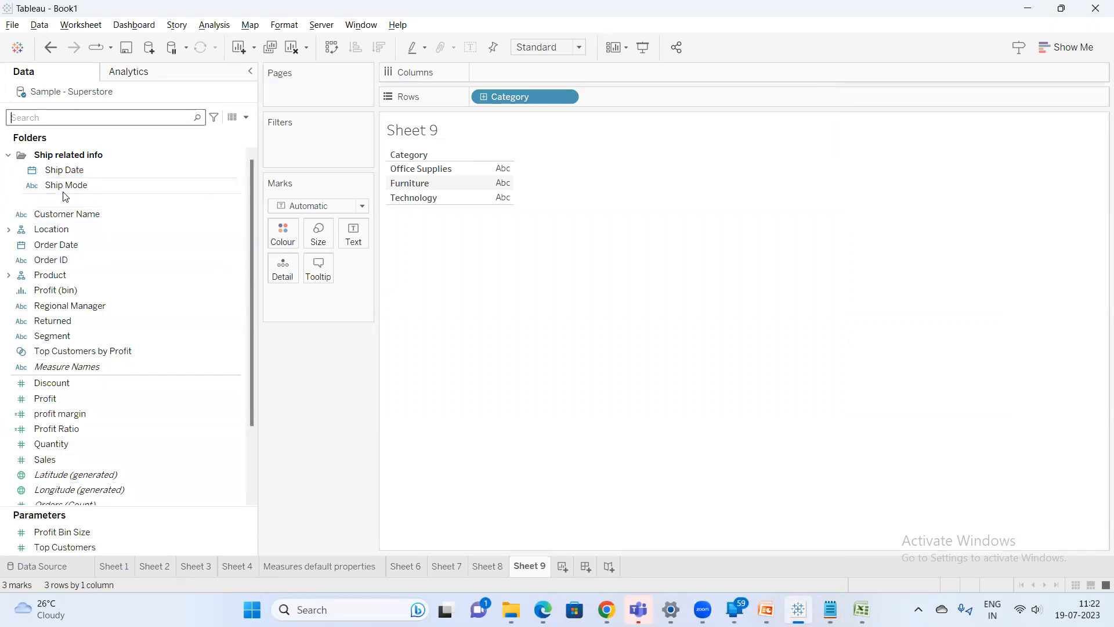
left_click(247, 119)
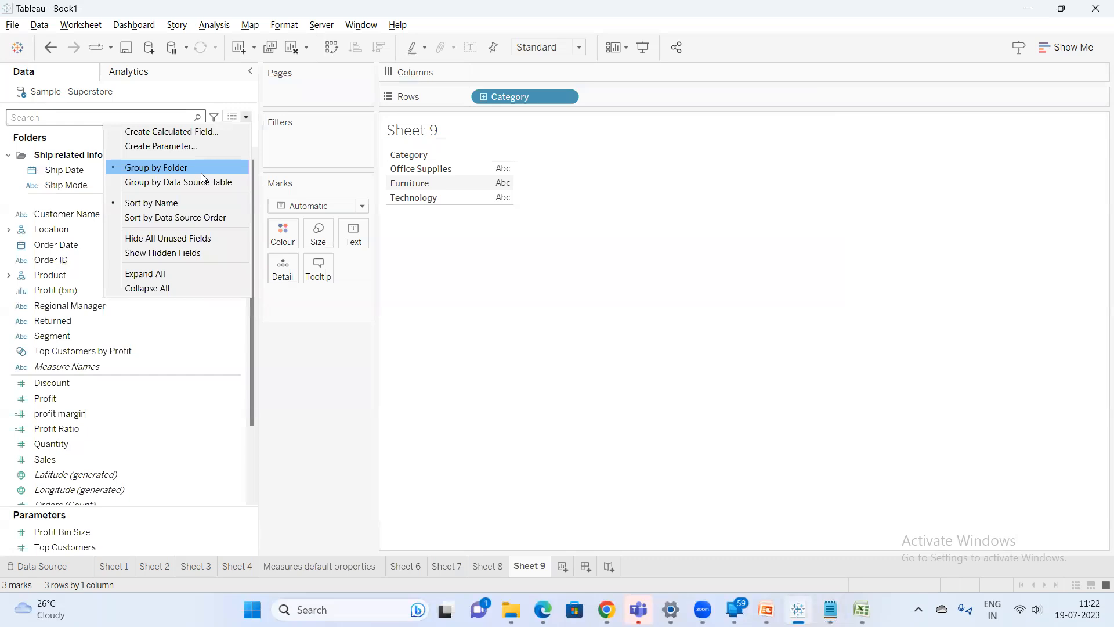
left_click(340, 456)
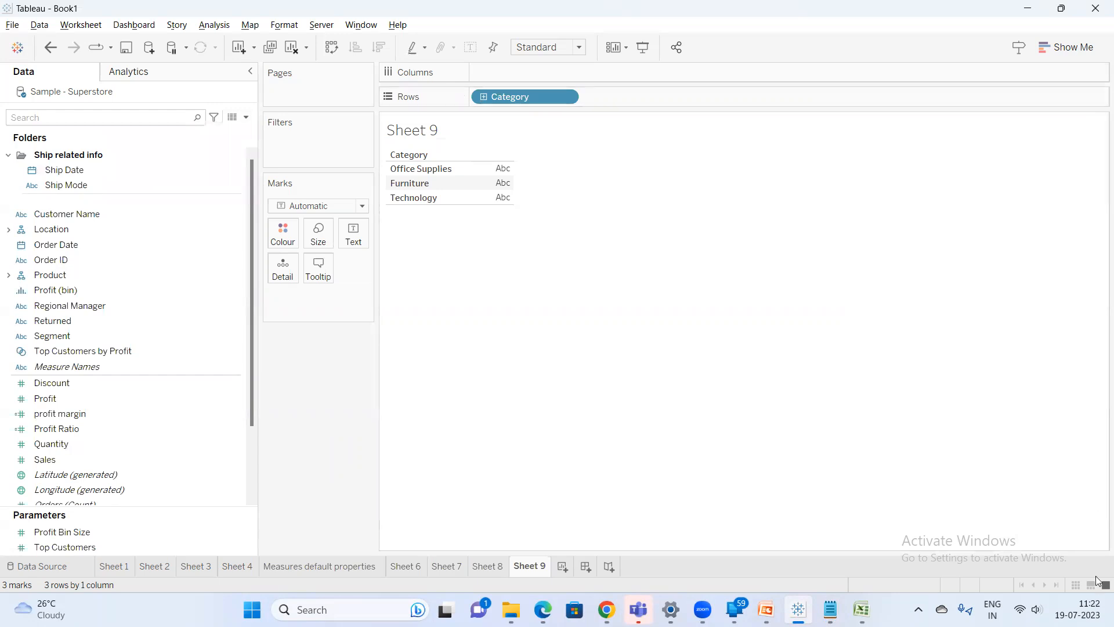
Switch to the Session6 PowerPoint deck and browse the slides on default properties and Data pane organization
mouse_move(765, 610)
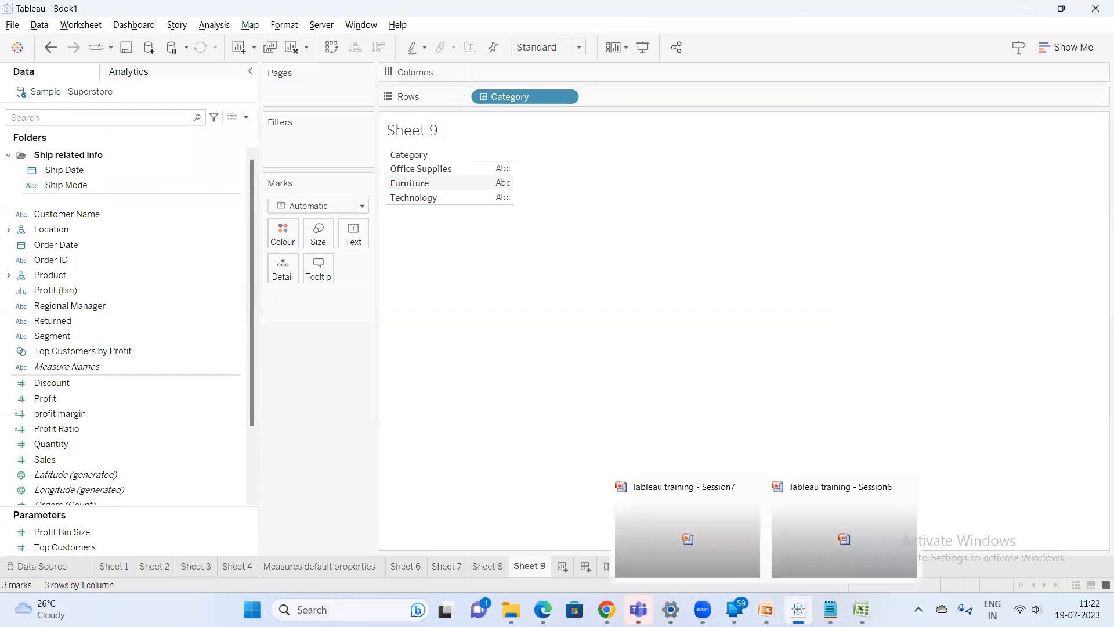
left_click(878, 513)
left_click(40, 454)
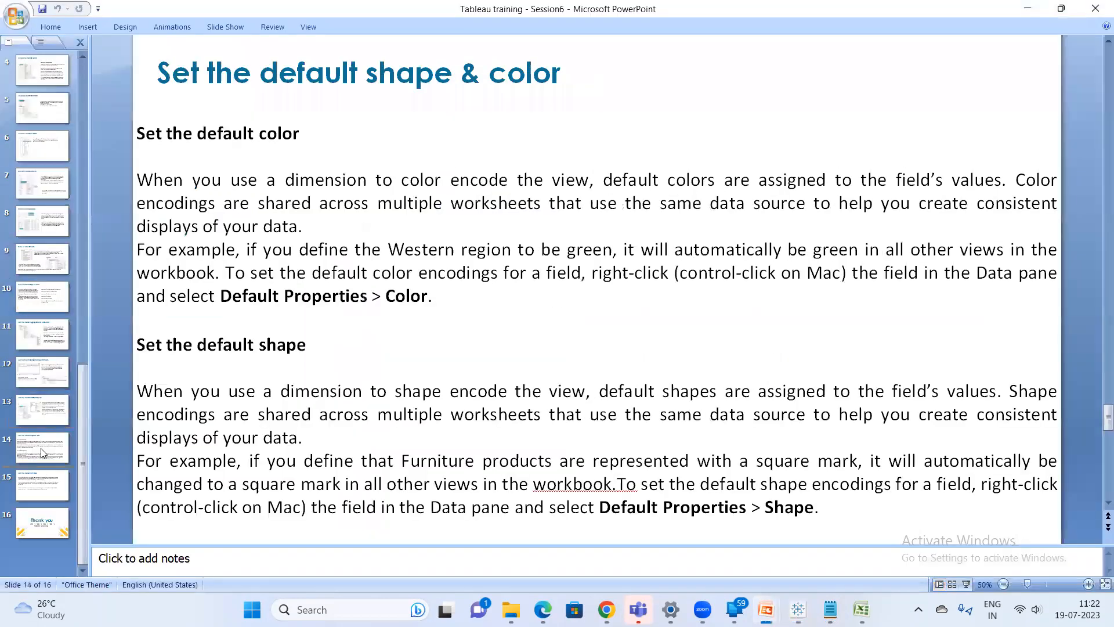
left_click(41, 485)
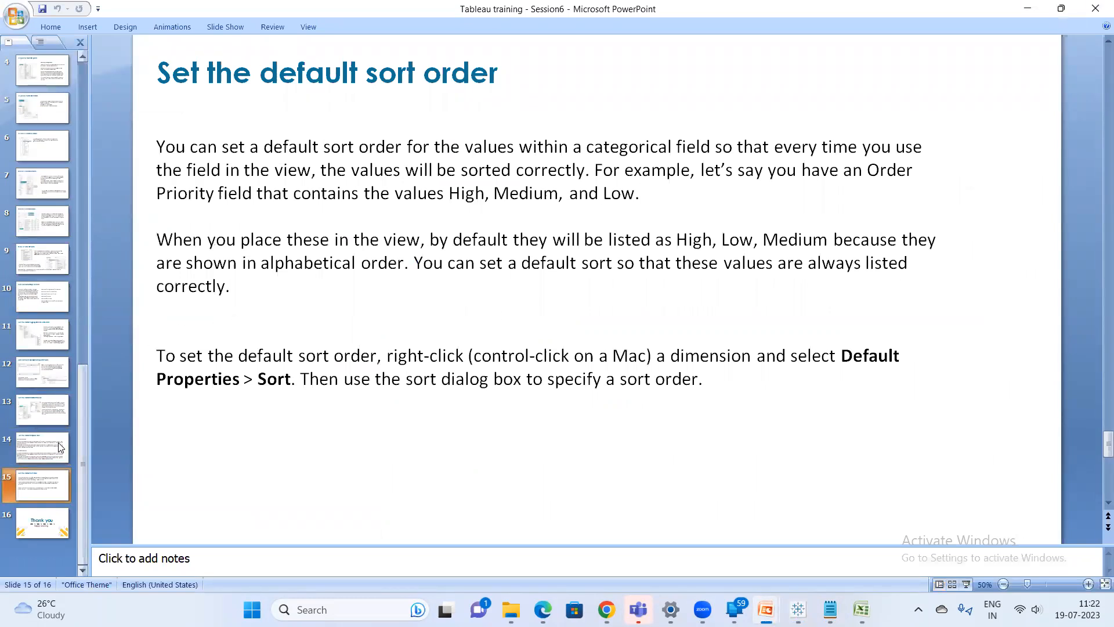
left_click(38, 529)
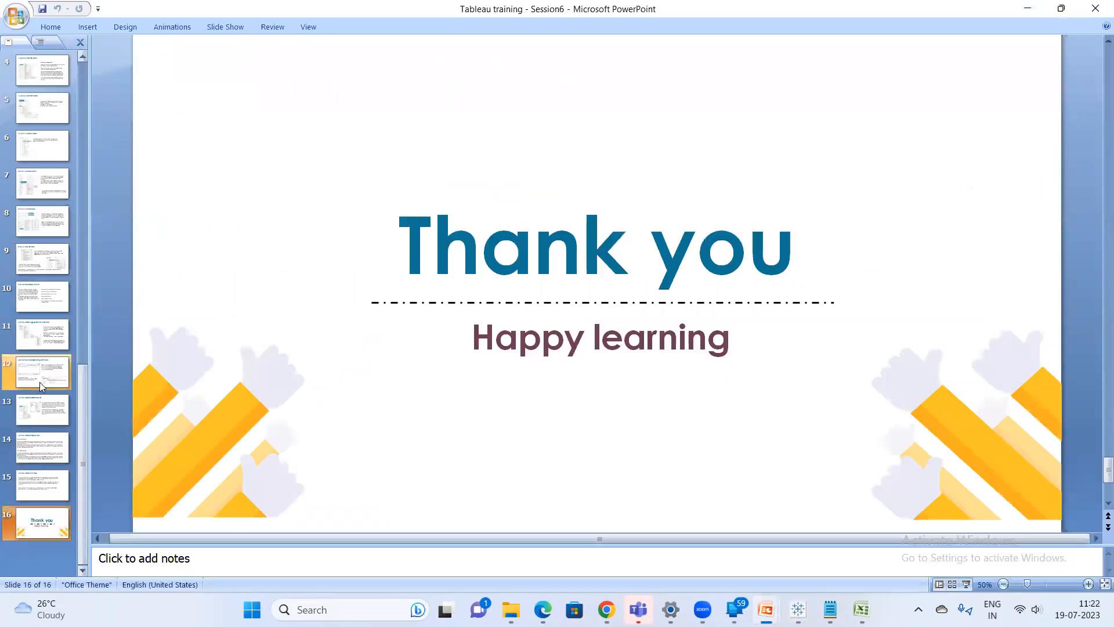
scroll(38, 382, "up", 3)
left_click(47, 115)
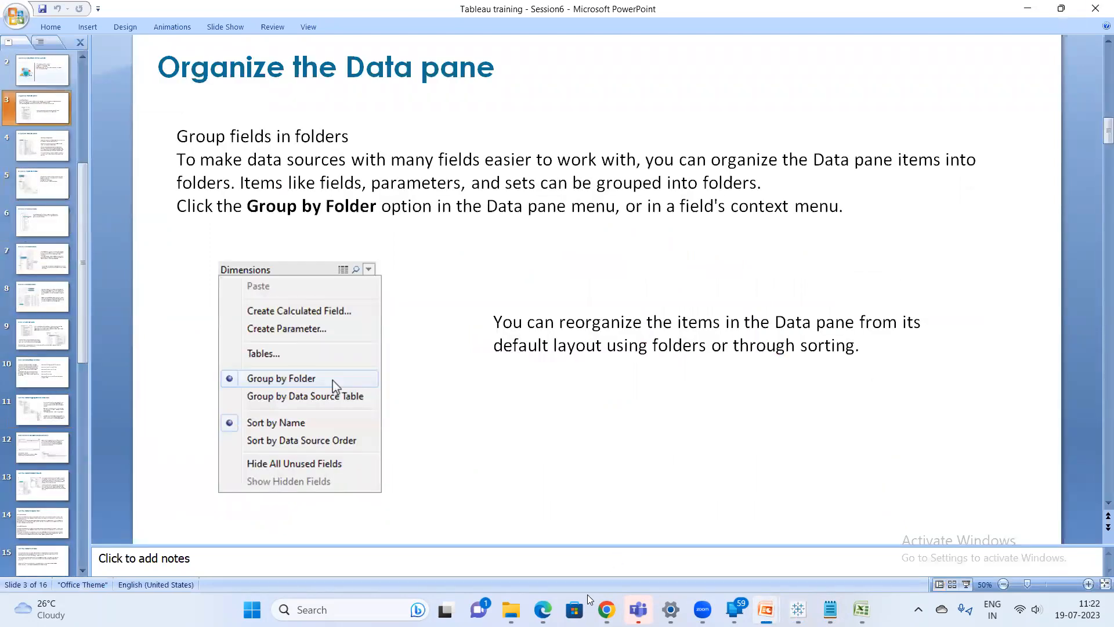
Close the Session6 presentation and bring up the Session7 deck's learning objectives
left_click(1097, 9)
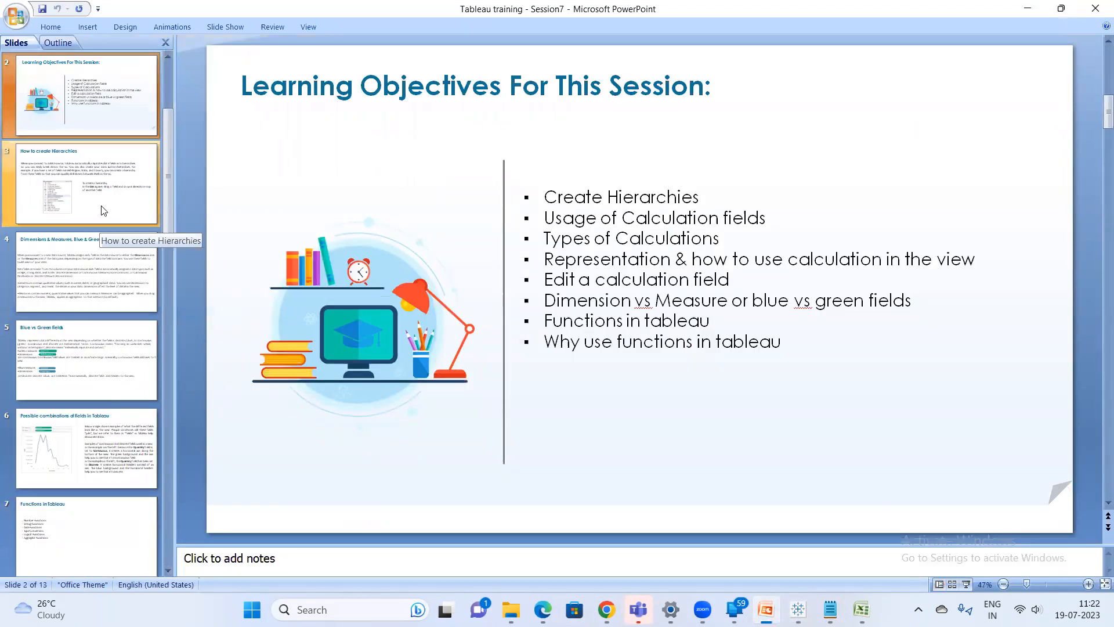
mouse_move(607, 609)
left_click(562, 552)
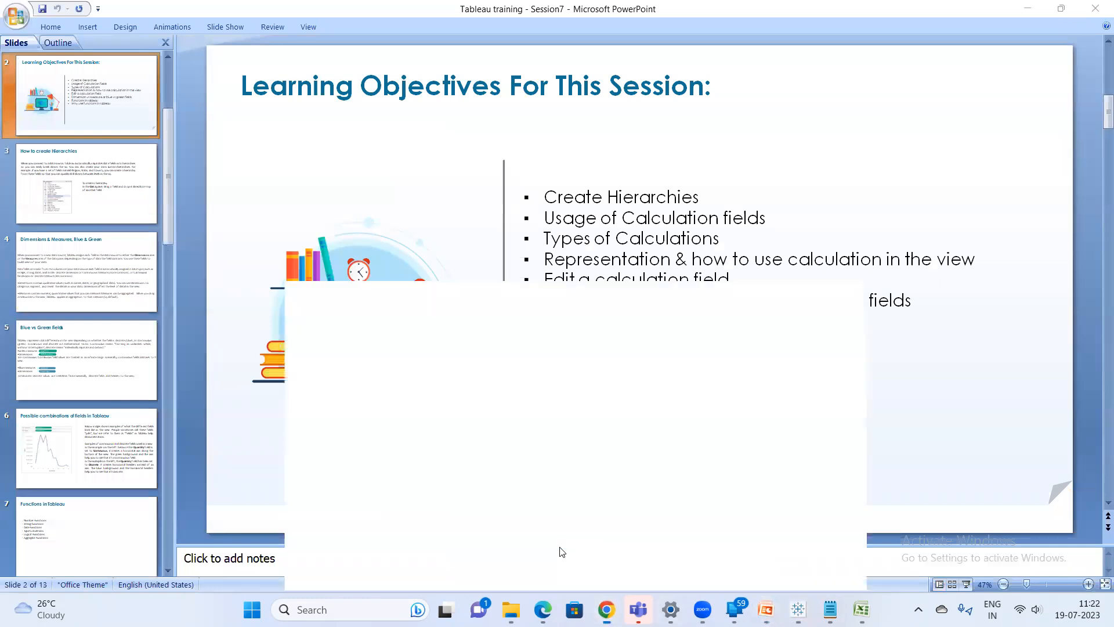
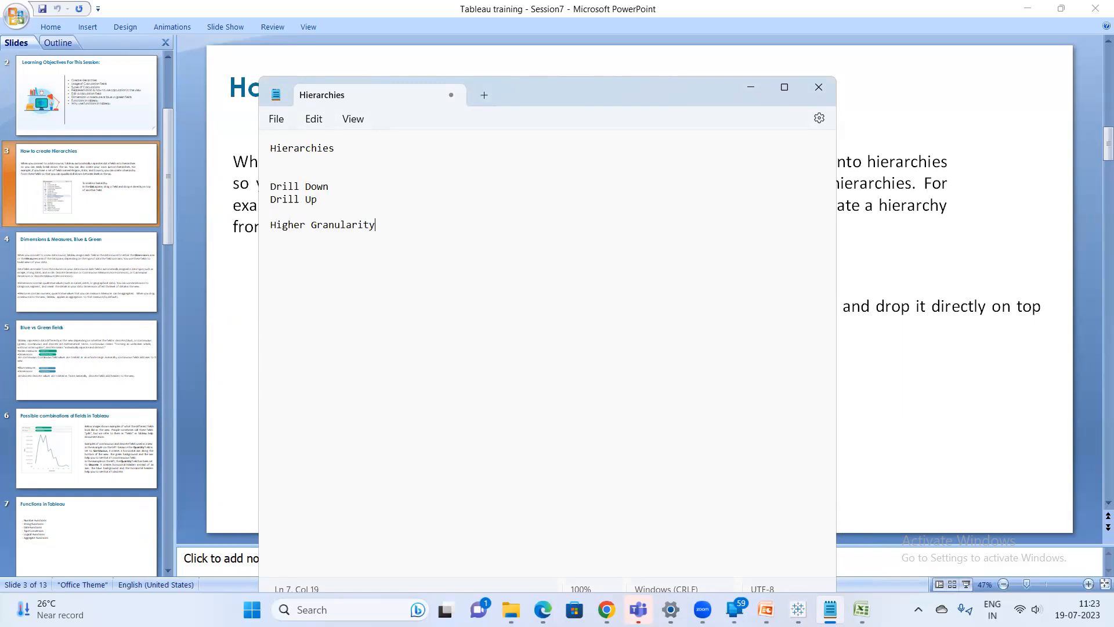
Add the notes 'Lower Granularity' and 'total value depending on the dimension granularity will reduce' under Higher Granularity
type("ower Granularity")
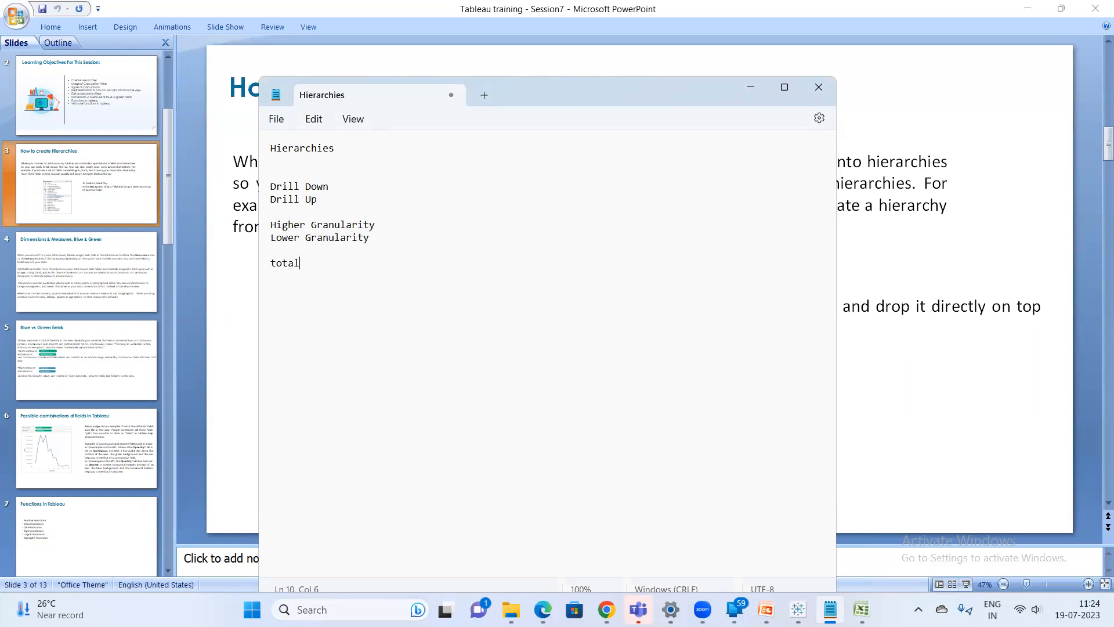
type("ending on the dimens")
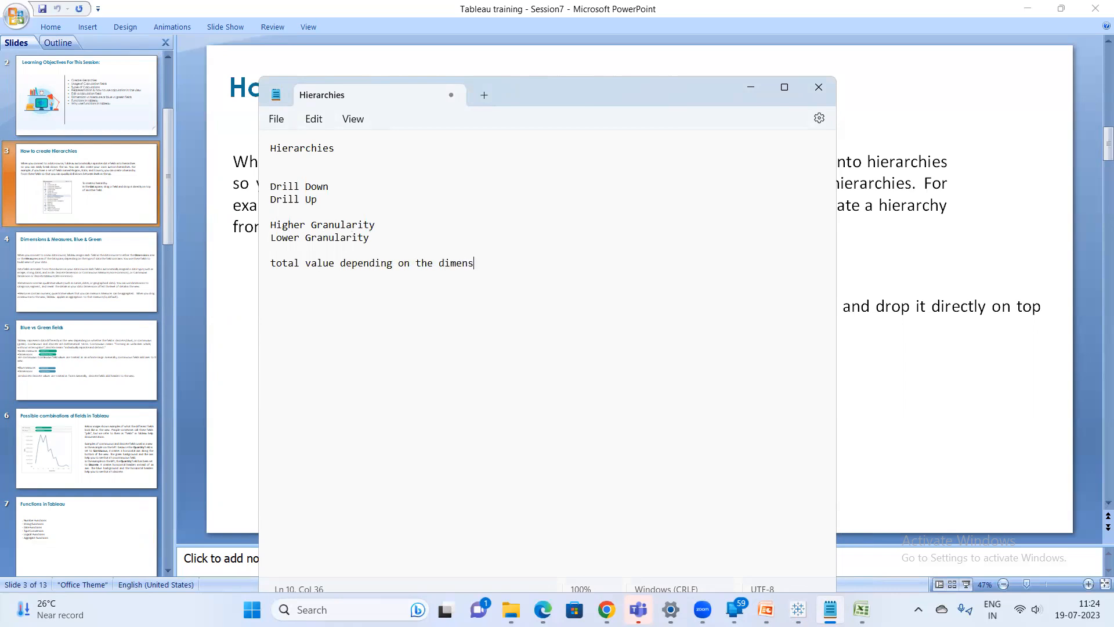
type("ion granularity will reduce")
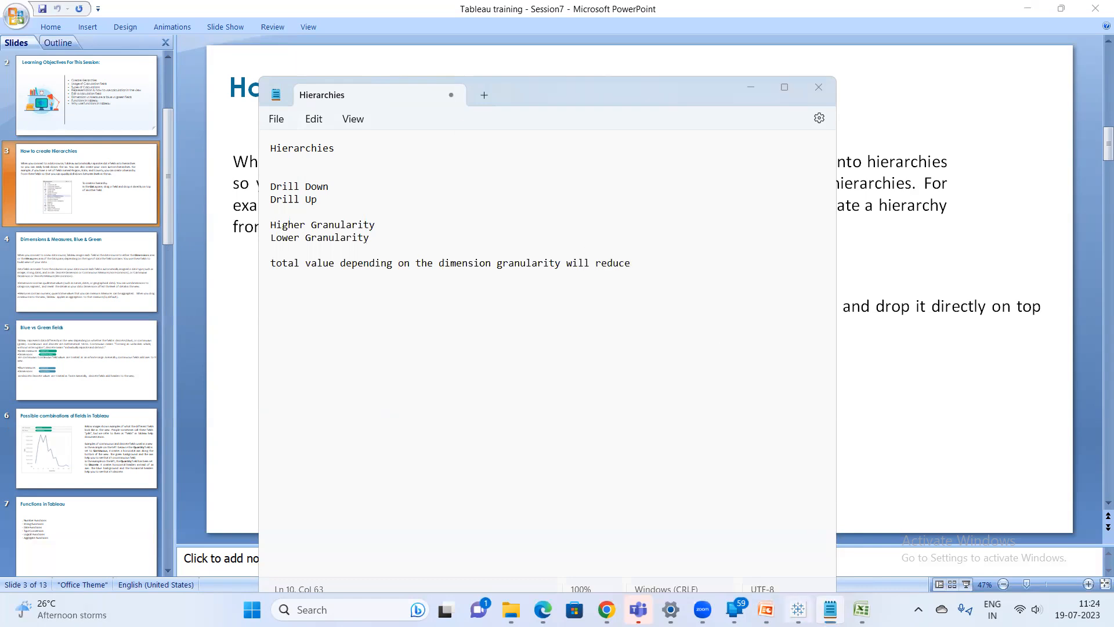
Switch to Tableau's Sheet 10, search the Data pane for Country/Region and place it on Rows
left_click(798, 609)
left_click(563, 568)
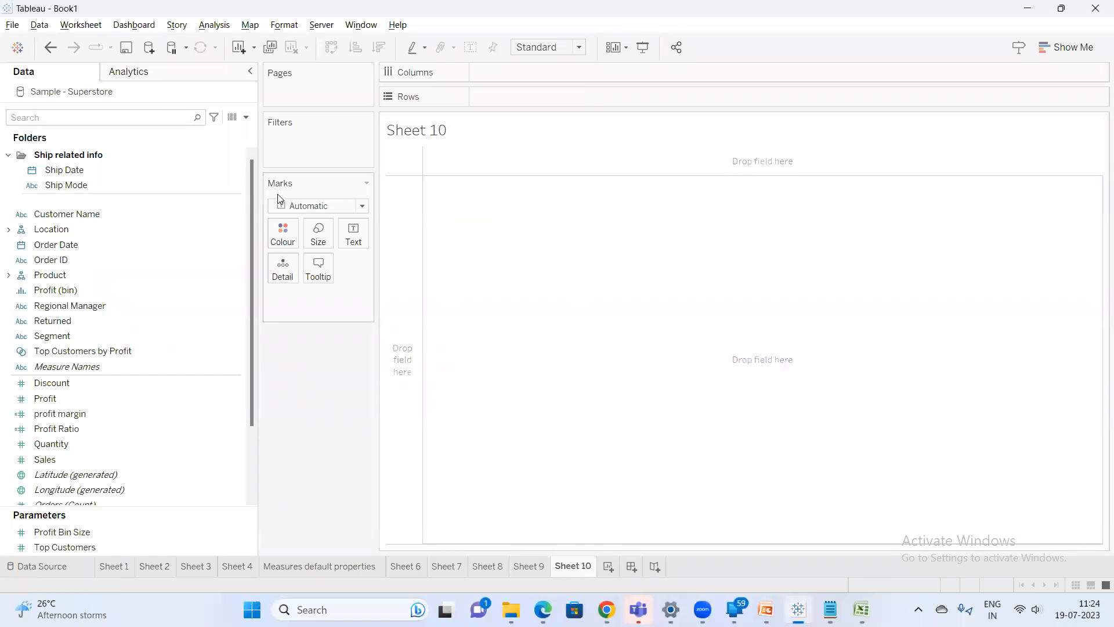
left_click(101, 119)
type("ciy")
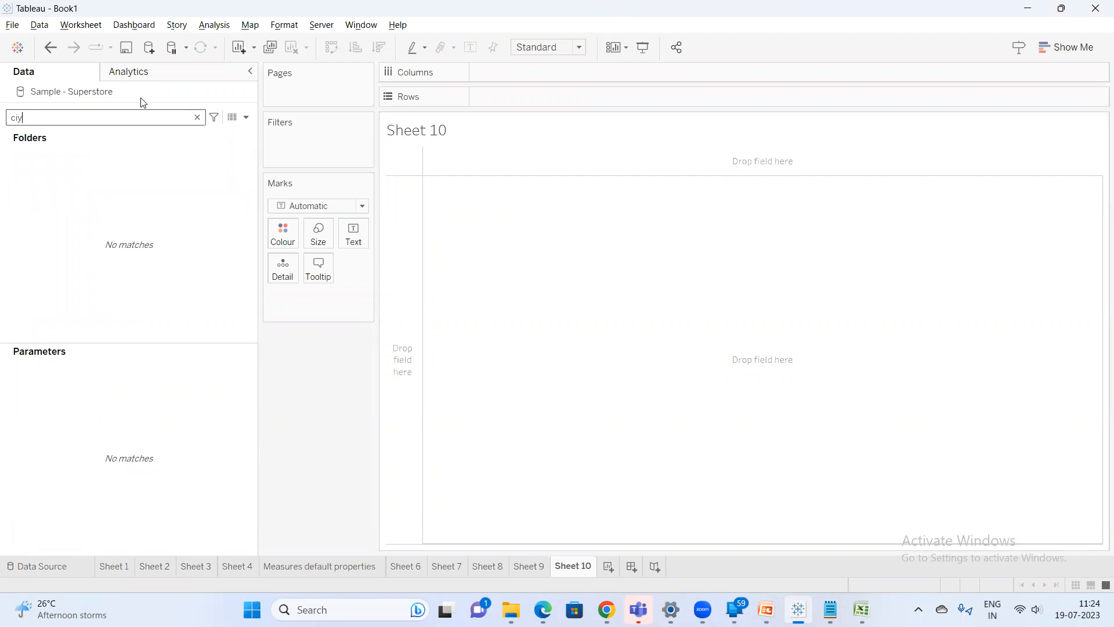
key("BackSpace")
key("BackSpace")
key("BackSpace")
type("cou")
left_click_drag(77, 170, 506, 94)
Search the Data pane for Sales and add it to the view as a measure
key("BackSpace")
key("BackSpace")
key("BackSpace")
type("sa")
double_click(85, 165)
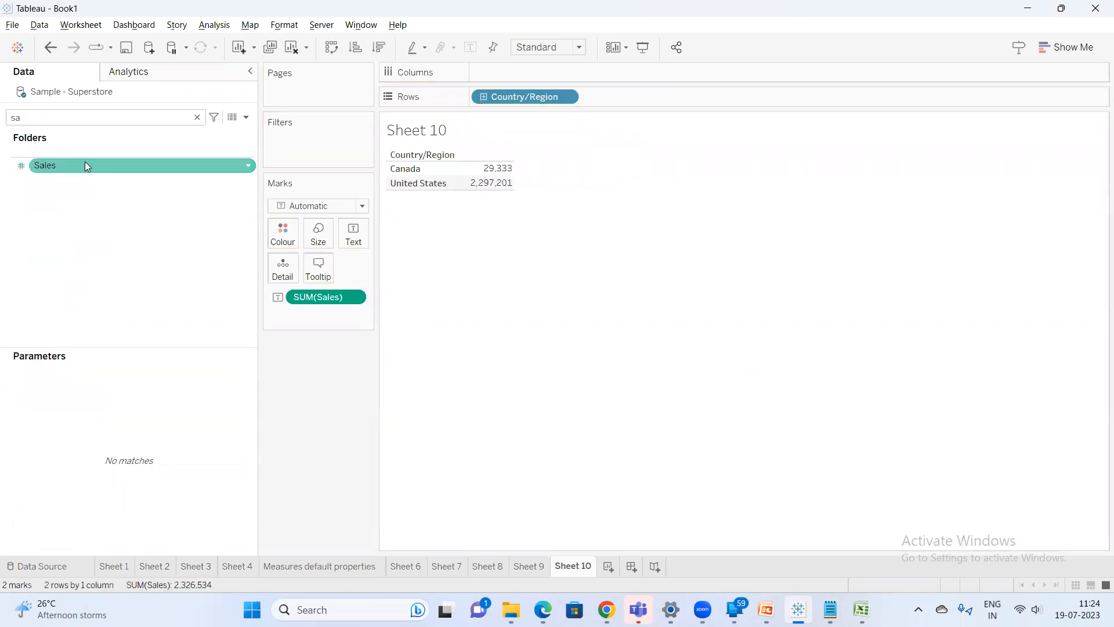
Create a new sheet, add Sales, and switch its visualization to a text table with Show Me
left_click(616, 565)
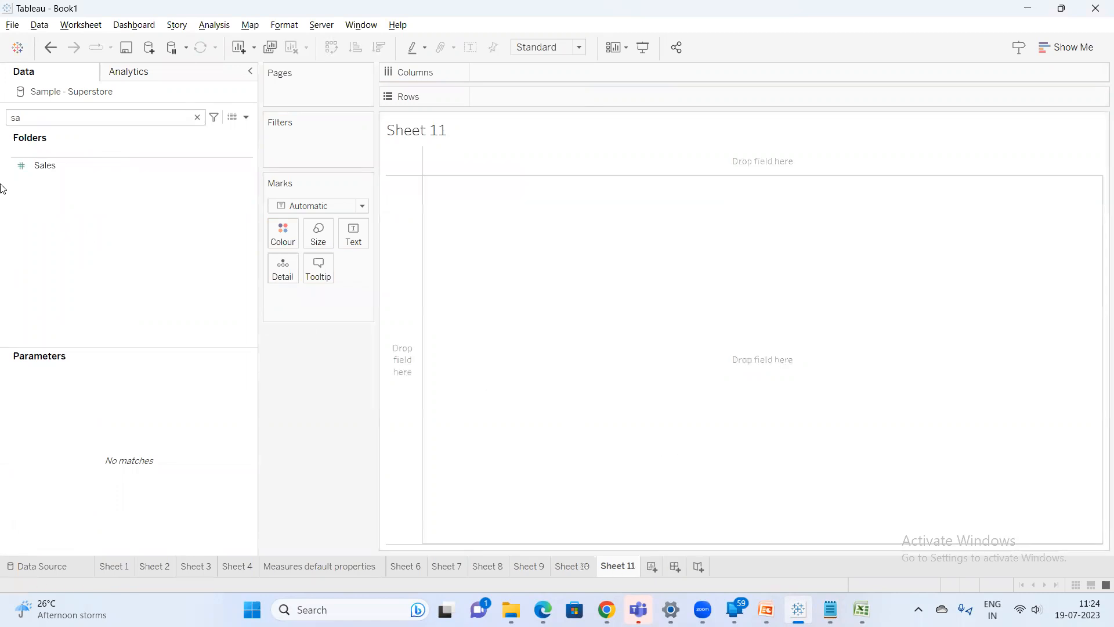
double_click(68, 165)
left_click(1066, 47)
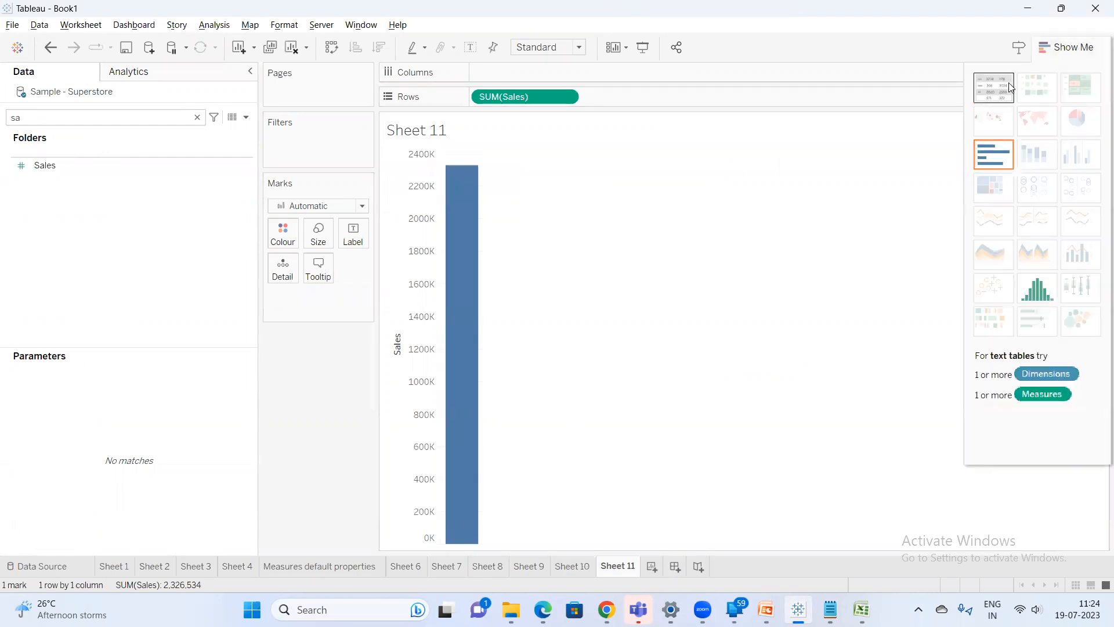
left_click(1010, 87)
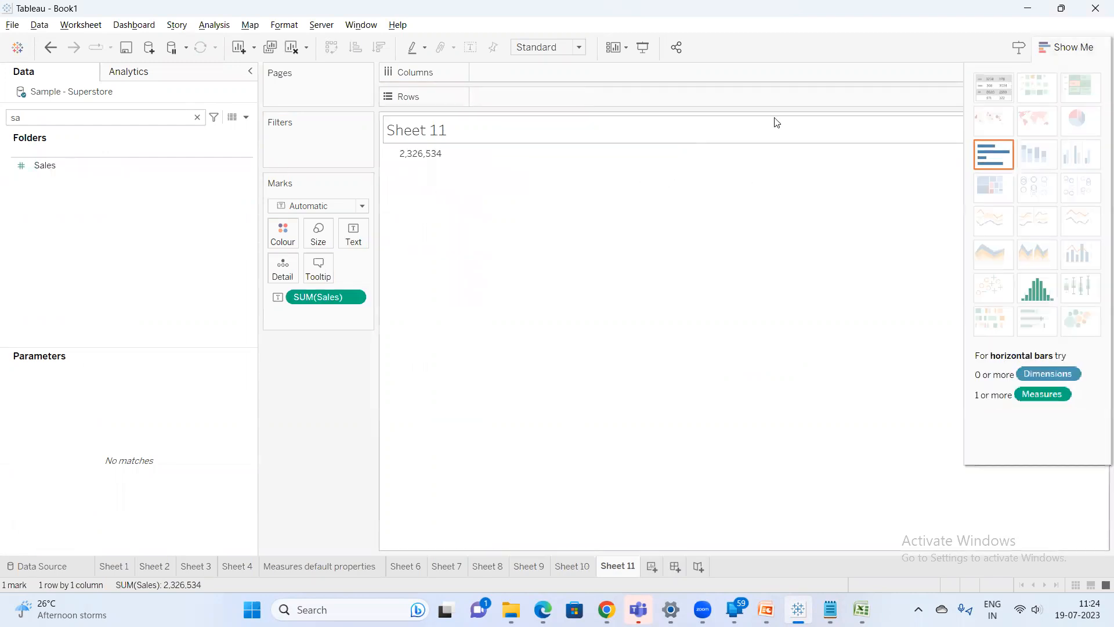
left_click(1068, 47)
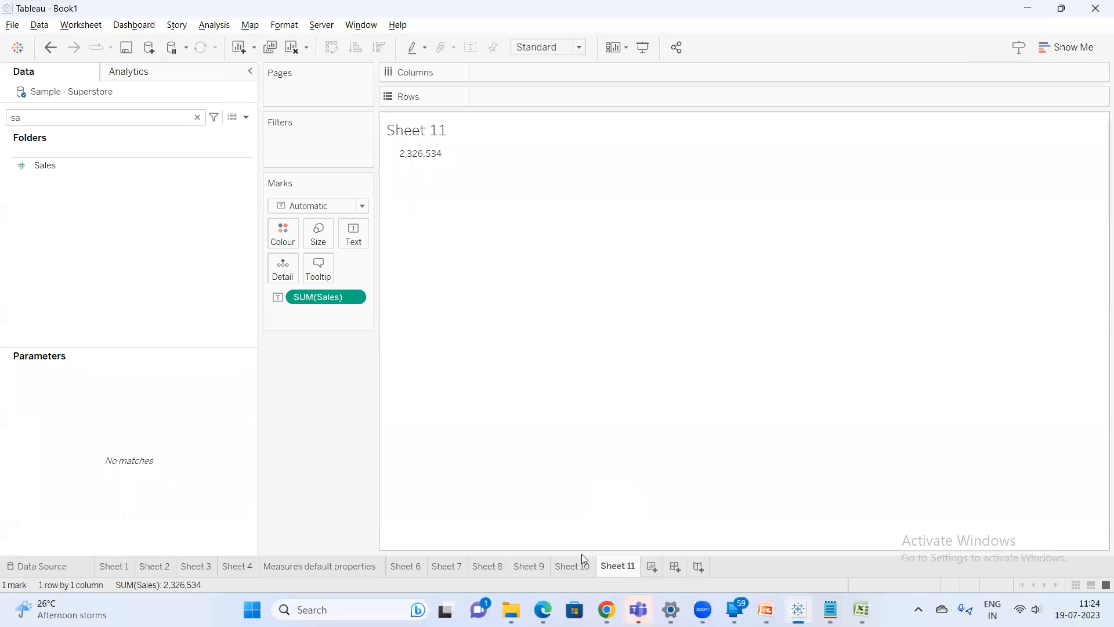
Return to Sheet 10 and add State/Province to Rows after Country/Region
mouse_move(581, 561)
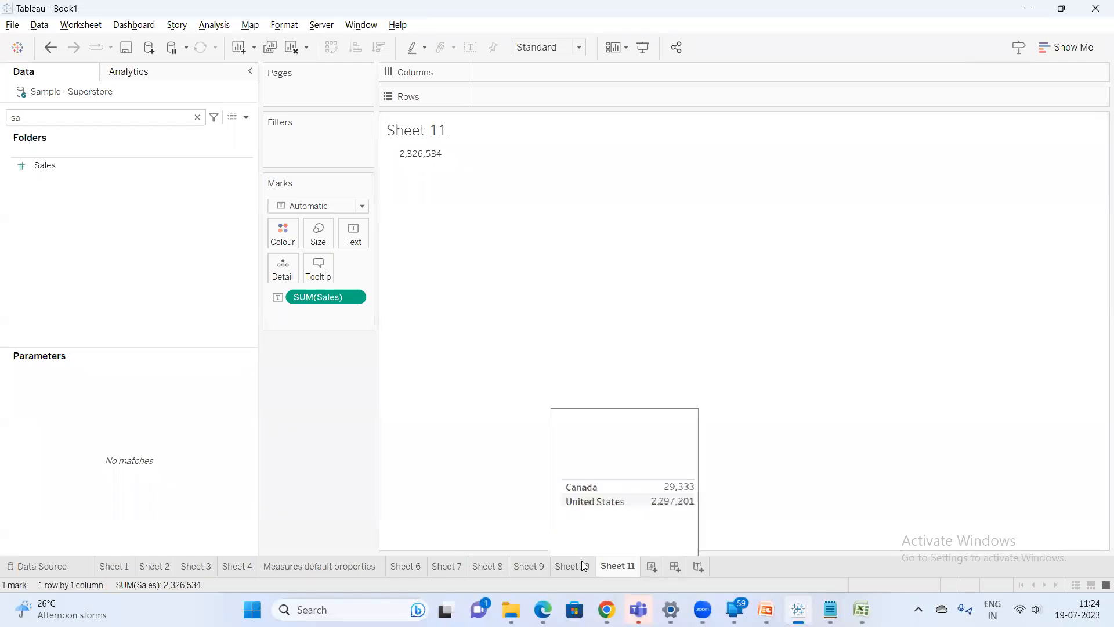
left_click(581, 561)
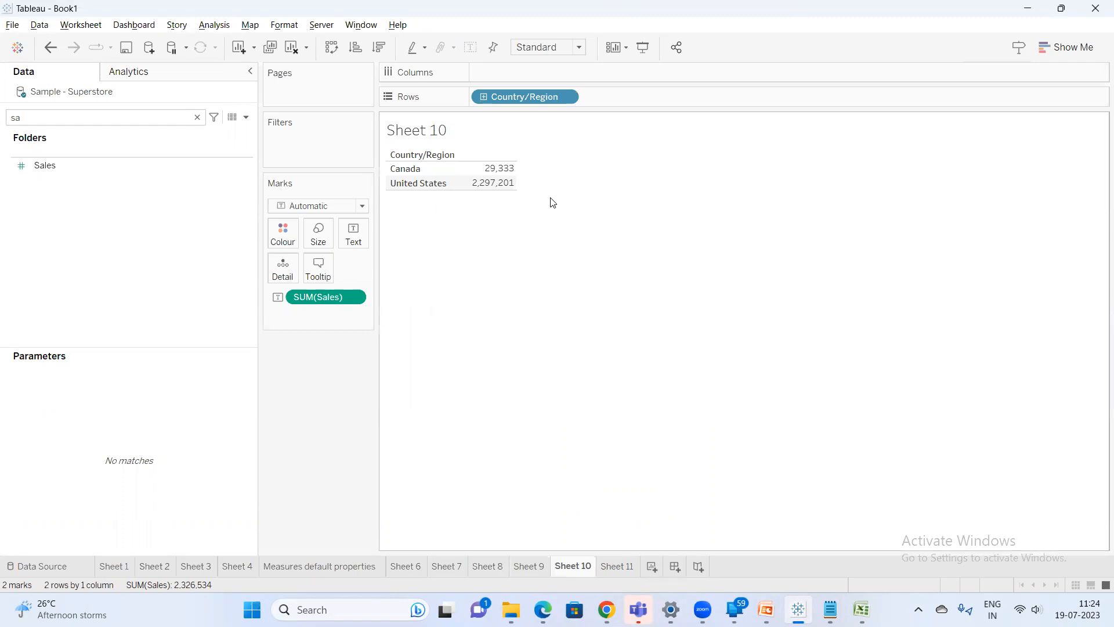
mouse_move(500, 174)
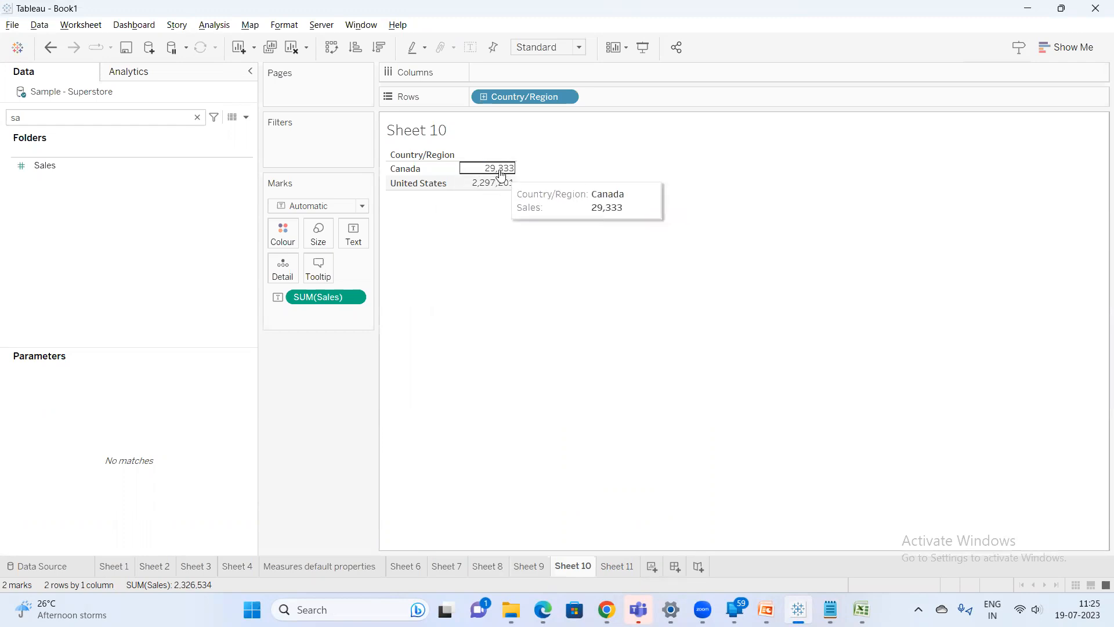
mouse_move(498, 193)
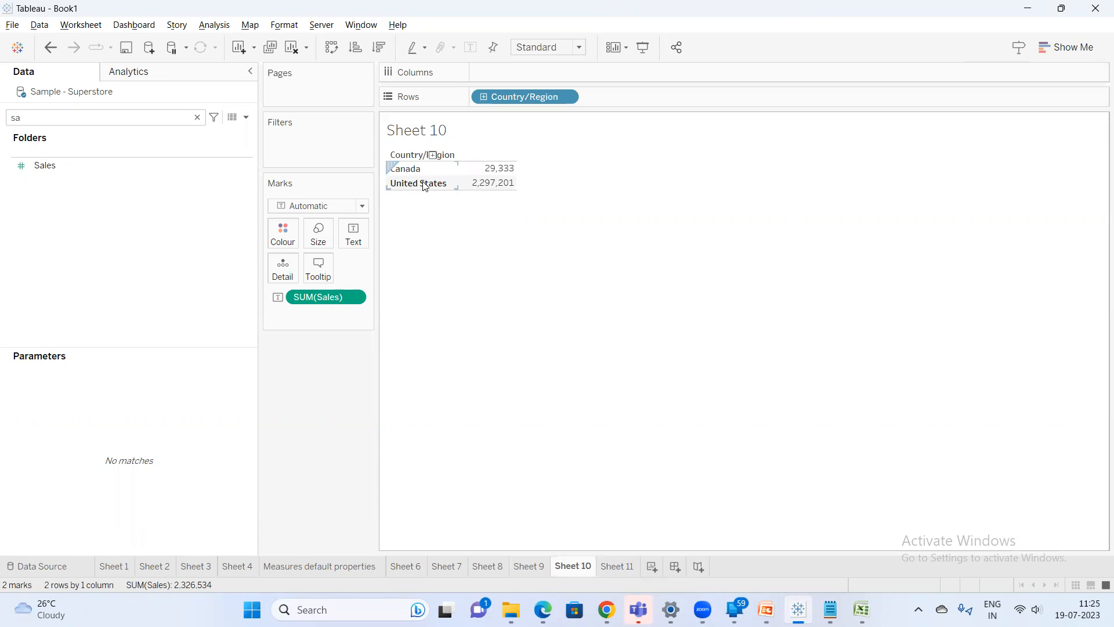
left_click(133, 118)
key("BackSpace")
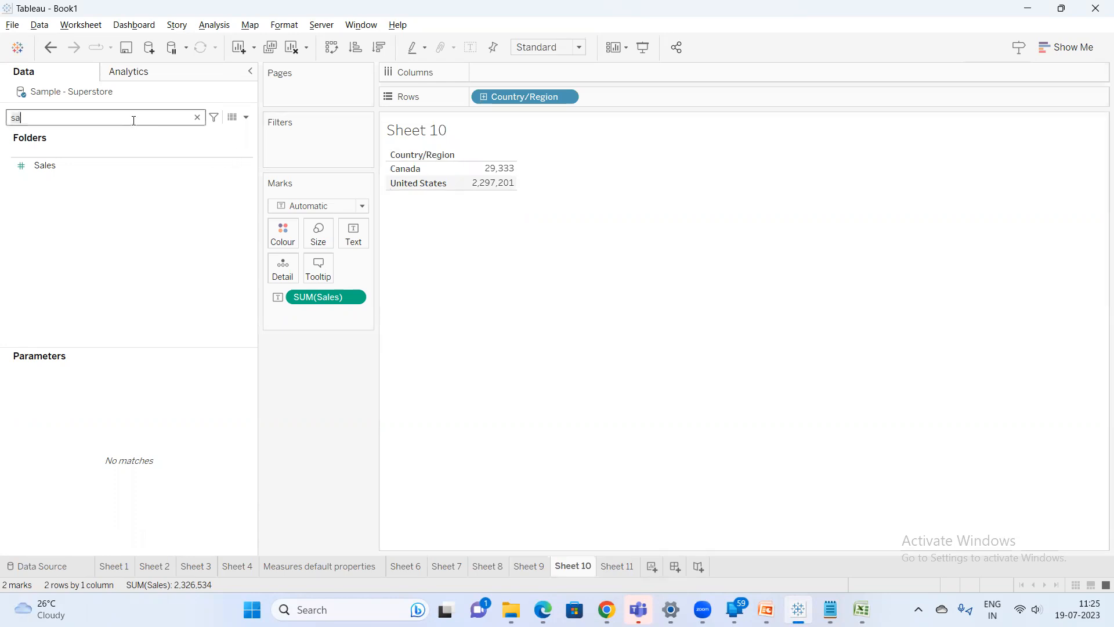
type("t")
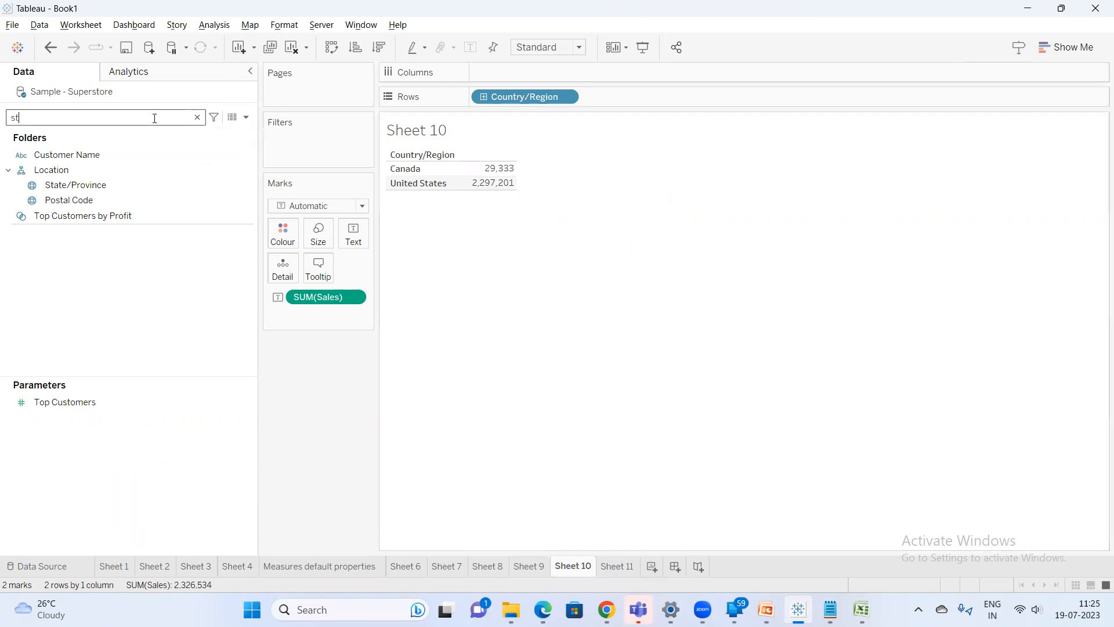
left_click(69, 186)
left_click_drag(81, 184, 606, 95)
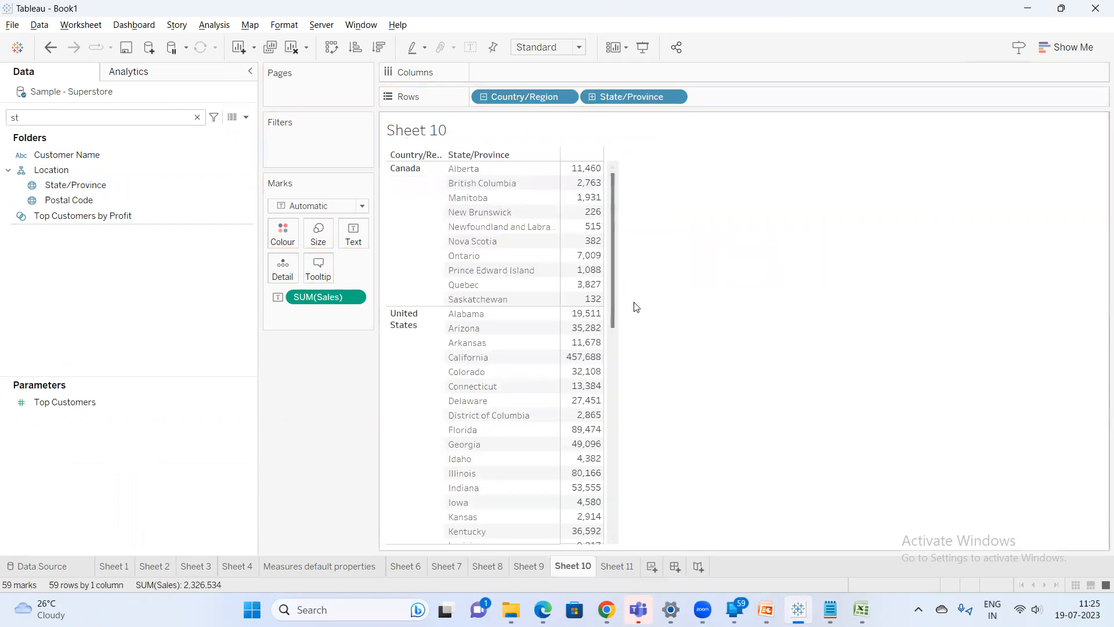
Select the United States sales values and turn on column grand totals for the table
scroll(645, 331, "down", 4)
scroll(654, 361, "down", 3)
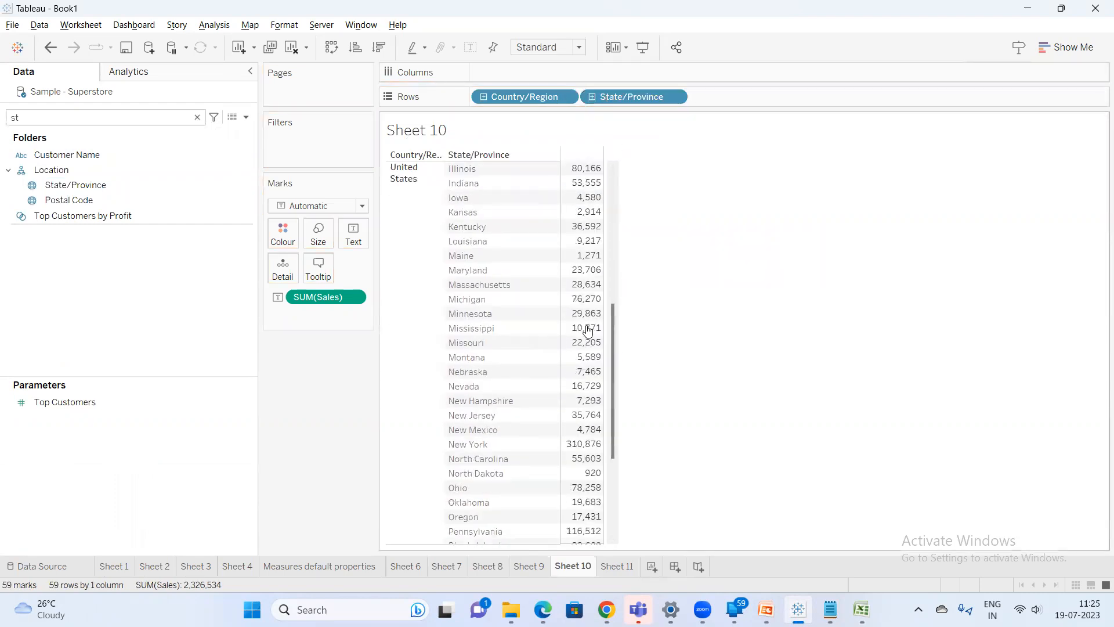
scroll(600, 299, "up", 1)
scroll(600, 299, "up", 6)
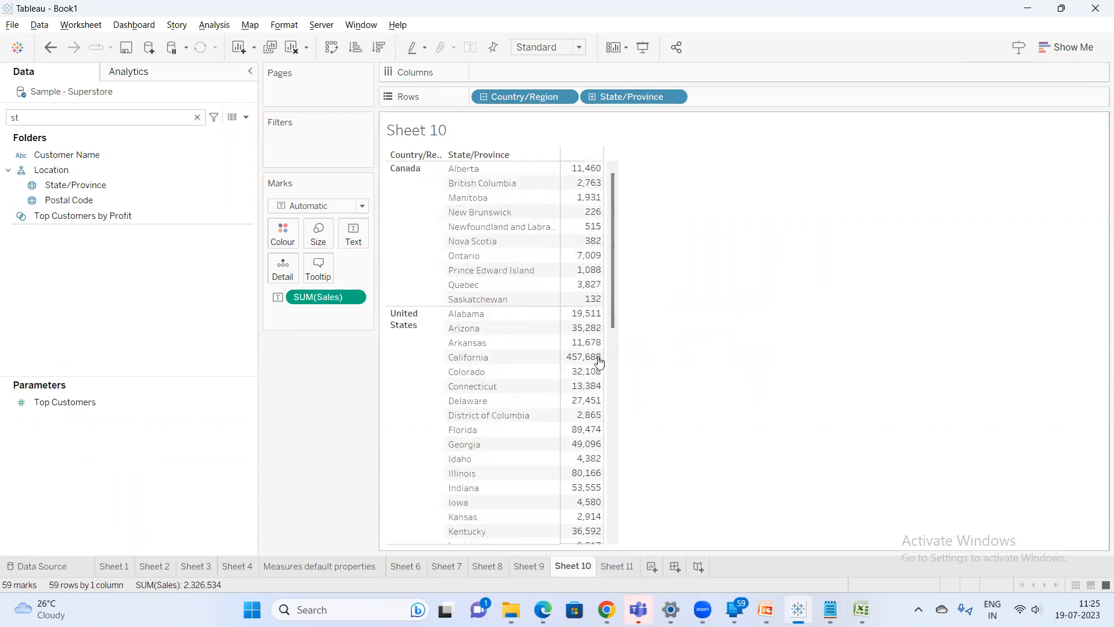
left_click_drag(590, 318, 574, 567)
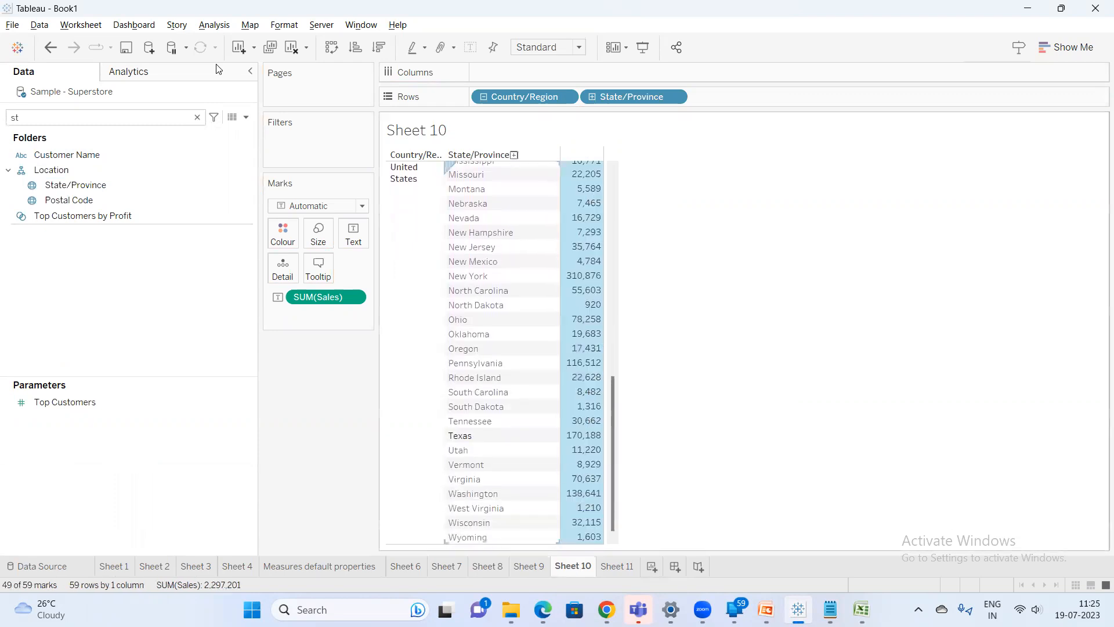
left_click(214, 26)
mouse_move(247, 158)
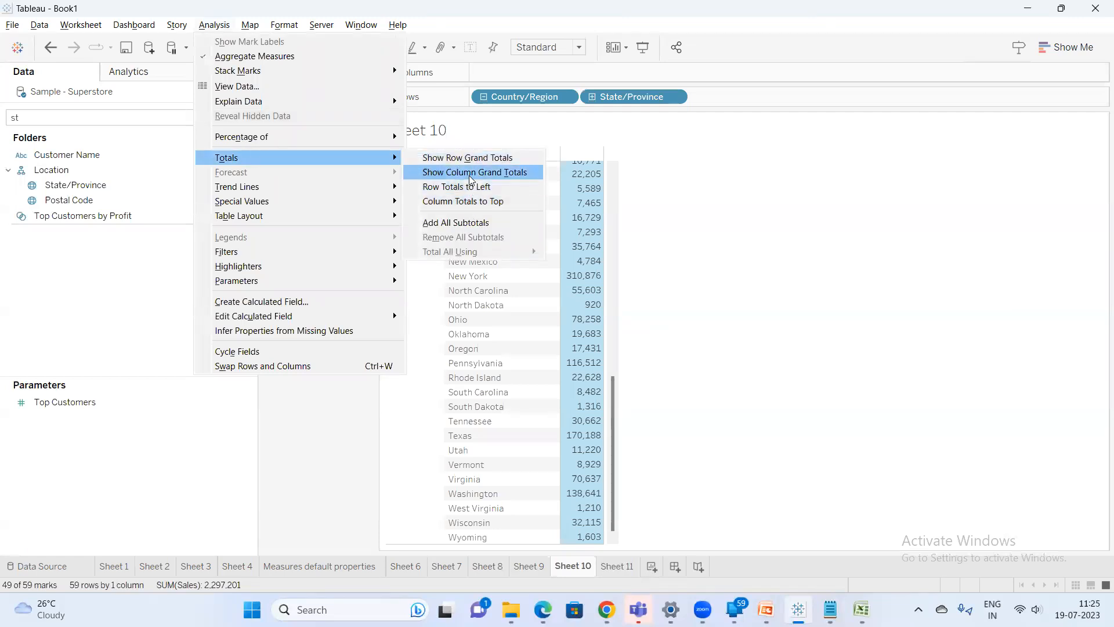
left_click(470, 173)
scroll(609, 494, "down", 1)
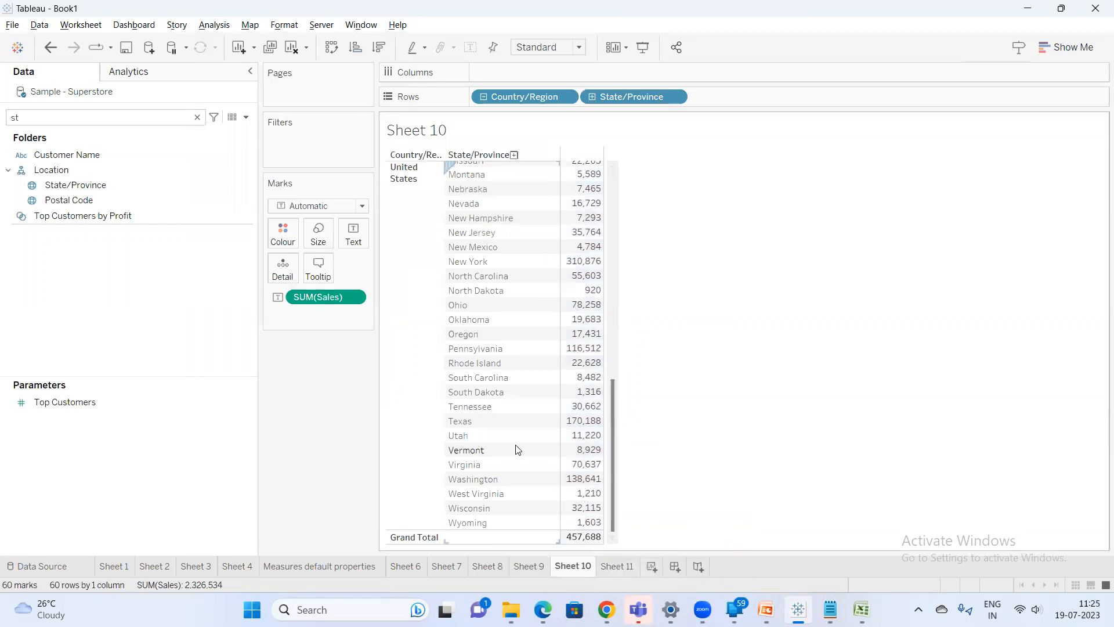
scroll(519, 450, "up", 4)
Set the Sales field's default Total using property to Sum
left_click(60, 113)
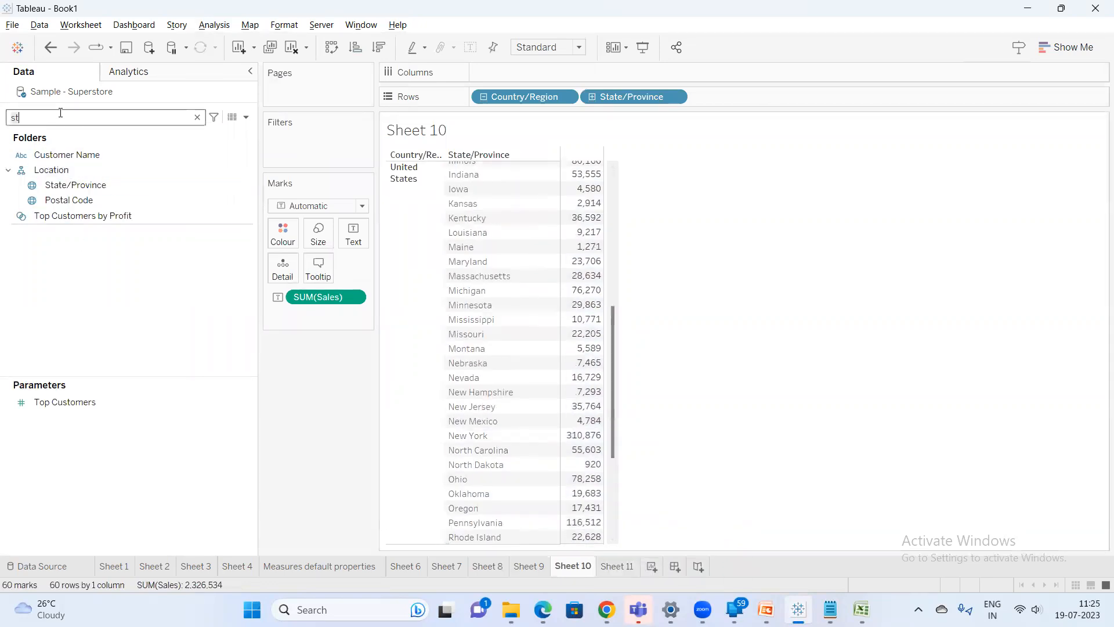
key("BackSpace")
type("a")
right_click(62, 170)
mouse_move(150, 346)
mouse_move(256, 402)
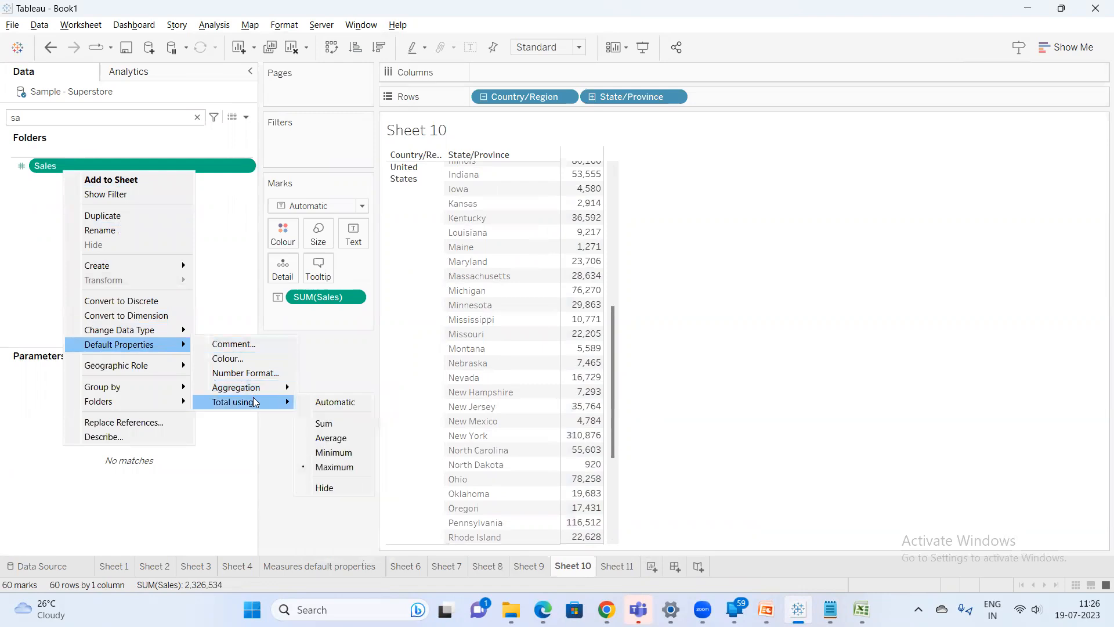
left_click(334, 424)
Select groups of state sales values and inspect the Grand Total to compare the totals
scroll(617, 388, "down", 4)
left_click_drag(323, 299, 87, 183)
double_click(70, 165)
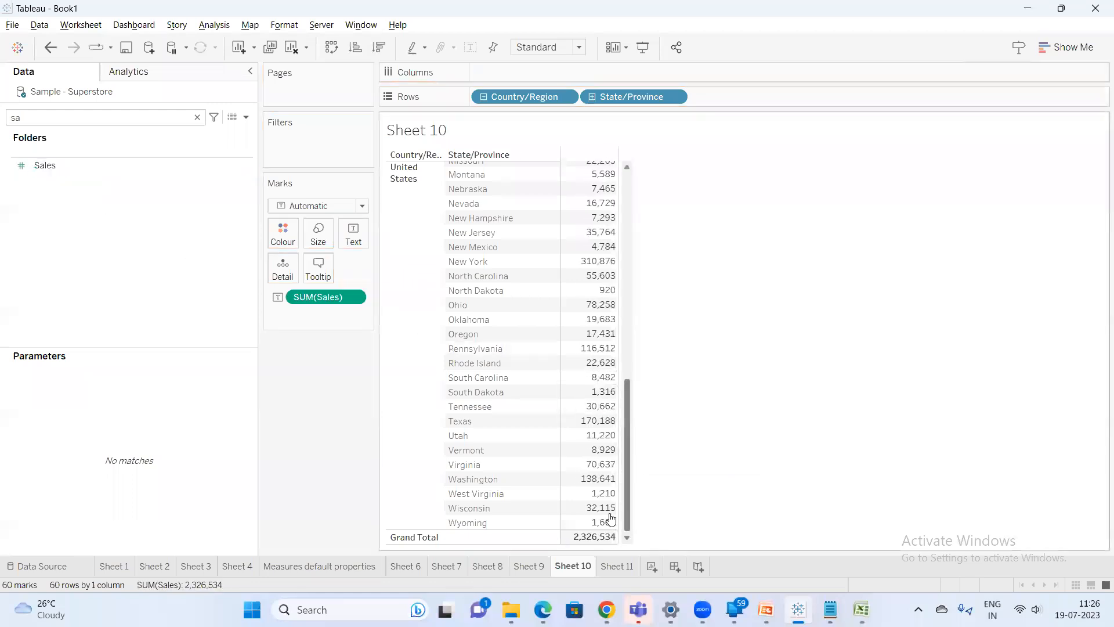
mouse_move(600, 544)
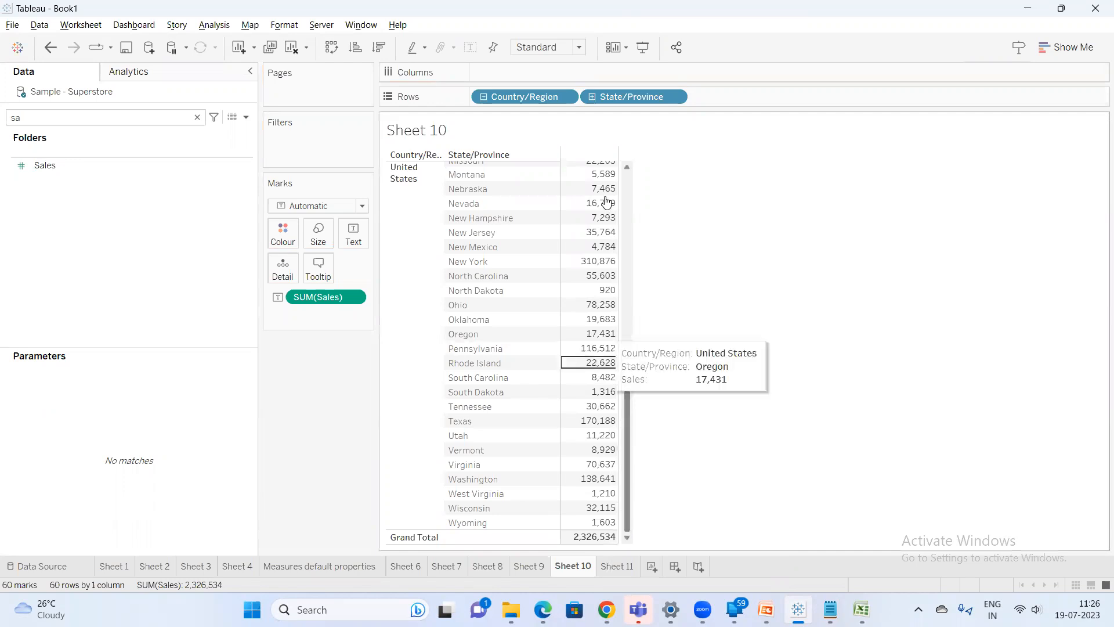
scroll(605, 227, "up", 9)
left_click_drag(606, 226, 581, 515)
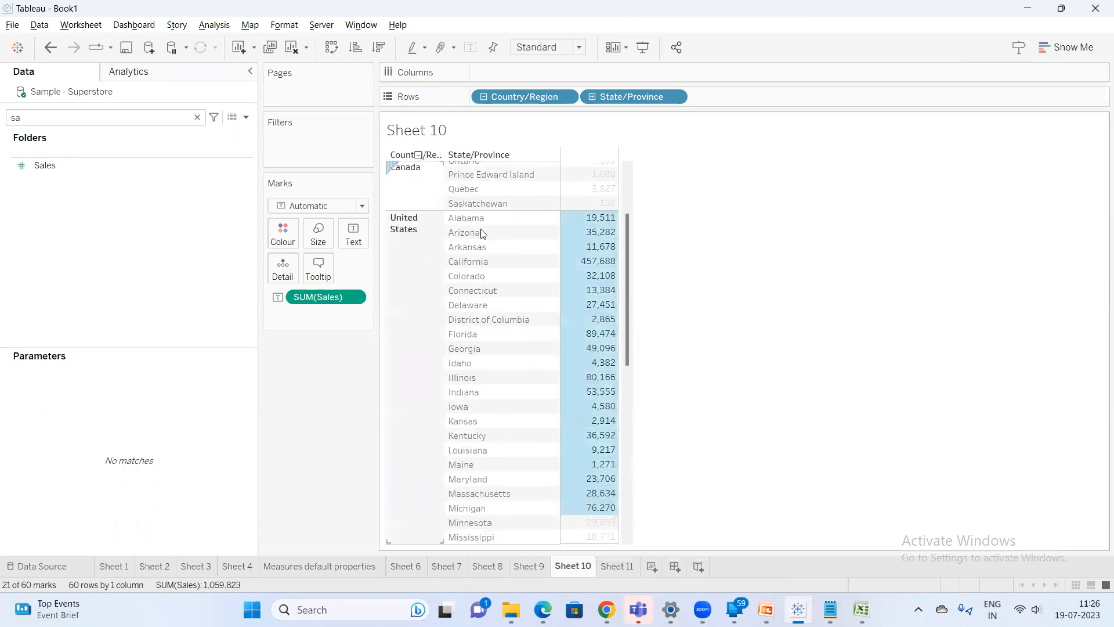
left_click_drag(630, 289, 619, 476)
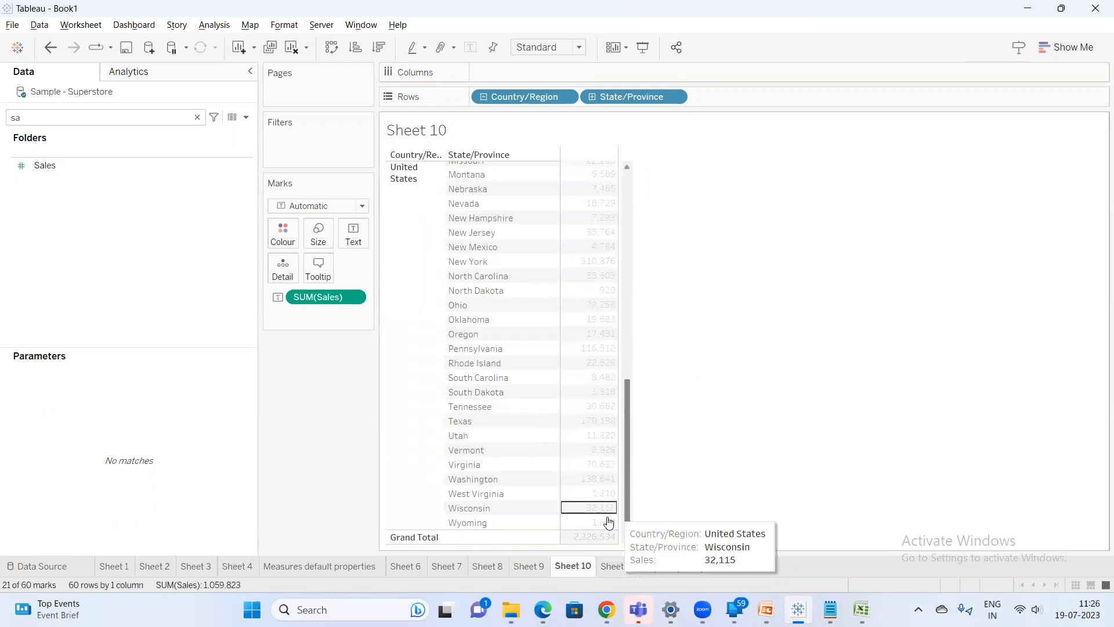
left_click(593, 537)
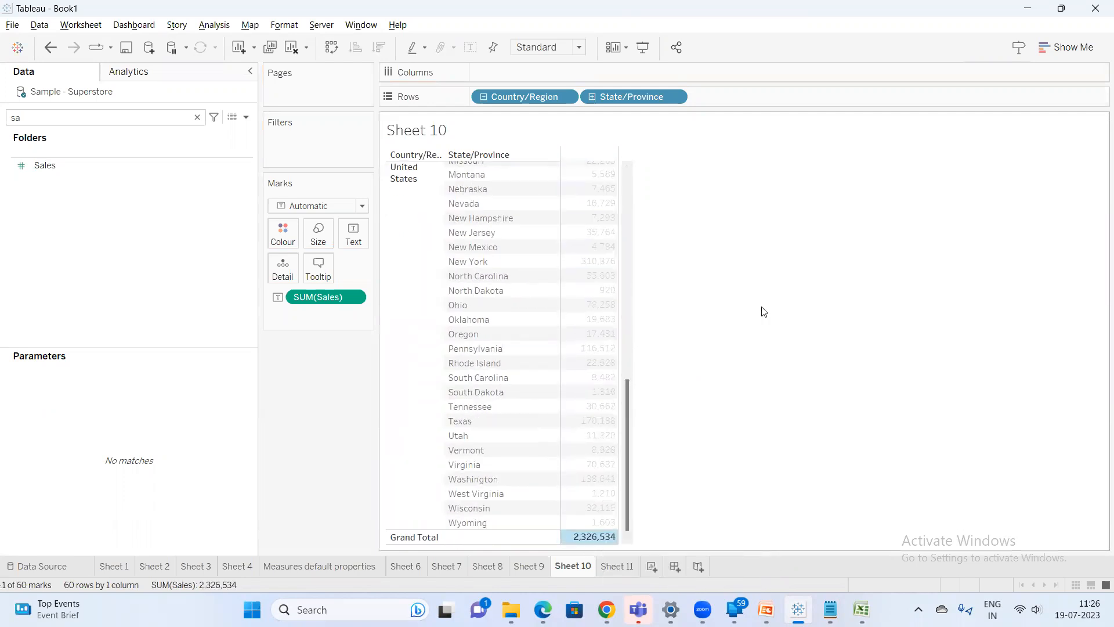
left_click(712, 268)
Search the Data pane for City and add it to Rows after State/Province
left_click(167, 115)
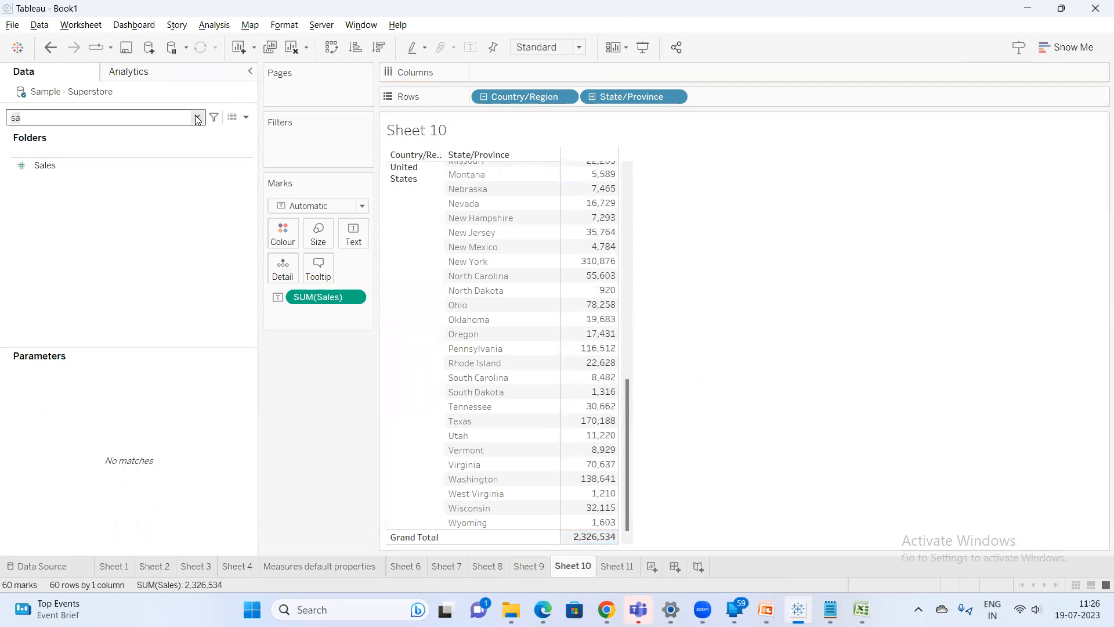
left_click(198, 117)
type("c")
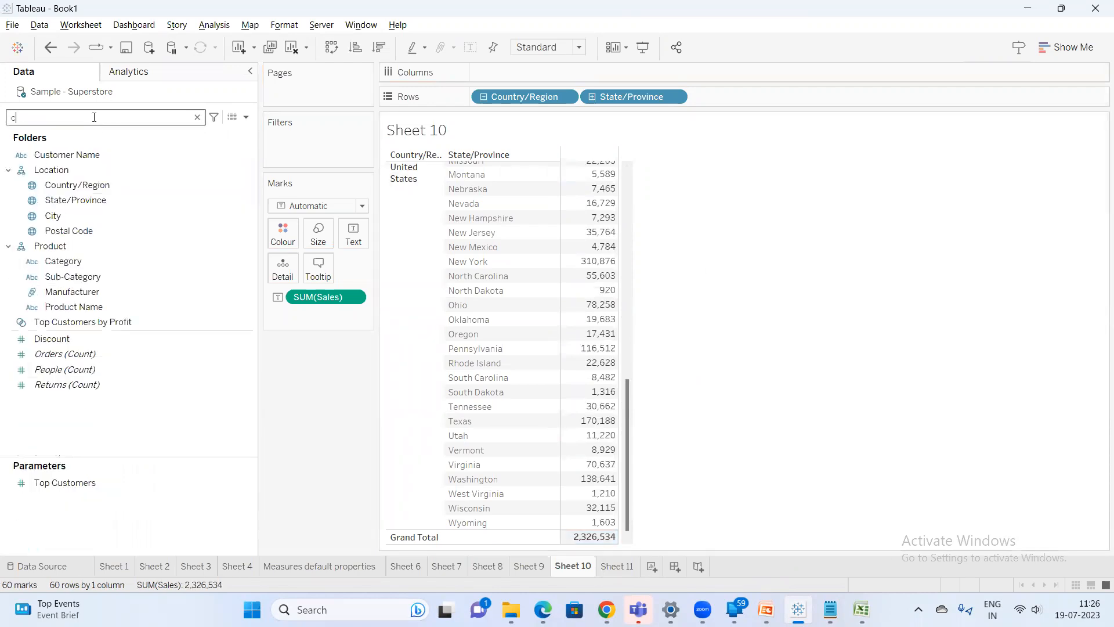
type("it")
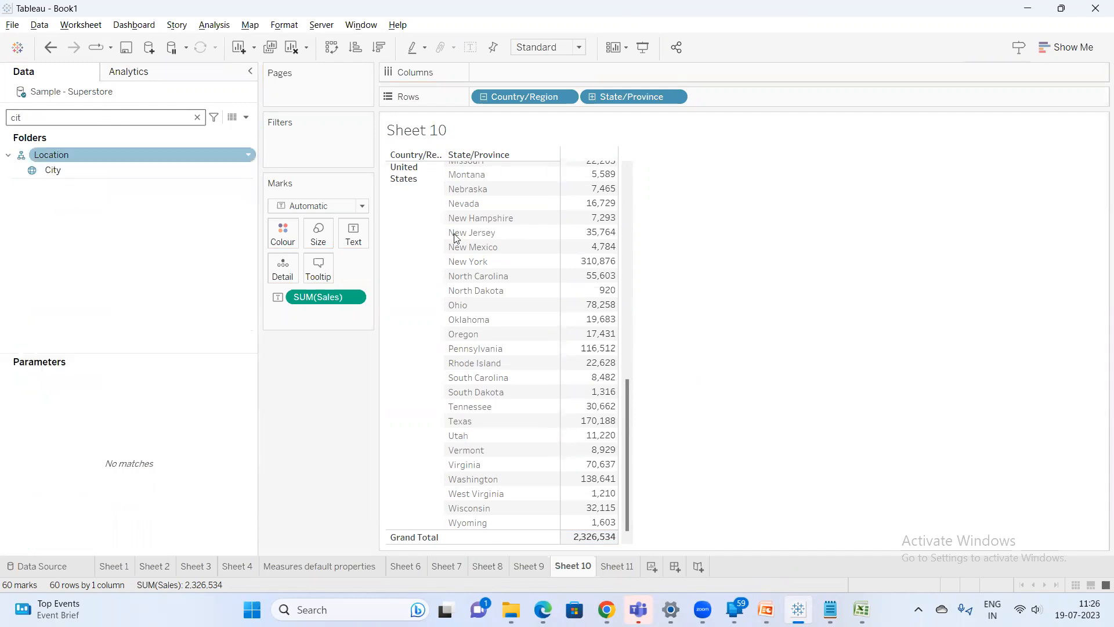
left_click(63, 172)
left_click_drag(63, 173, 744, 97)
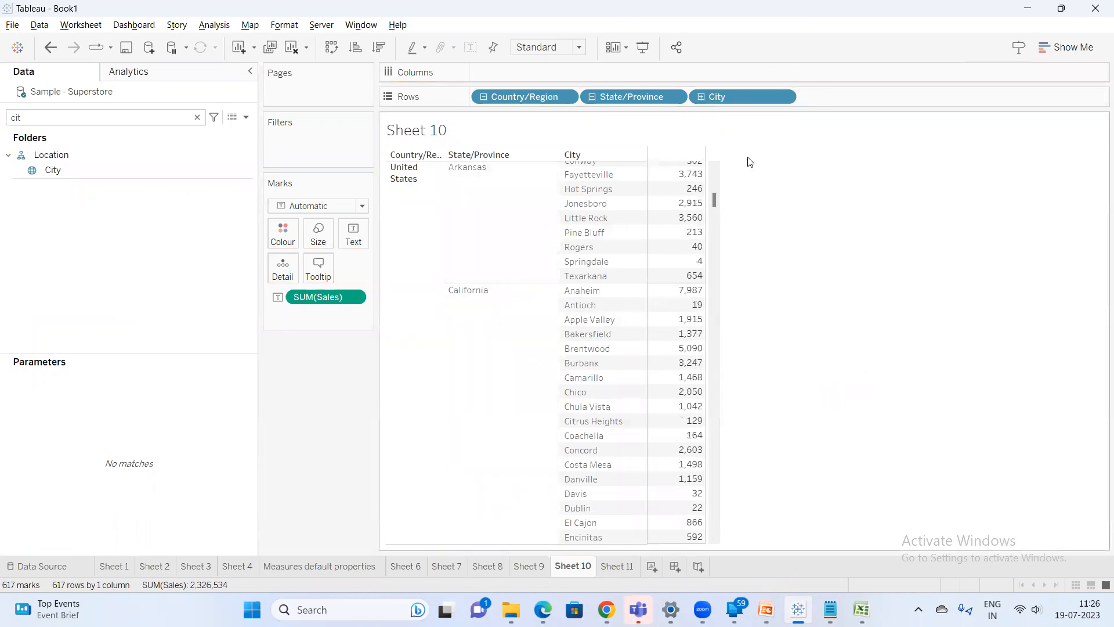
Remove City and State/Province from Rows
left_click_drag(717, 96, 791, 194)
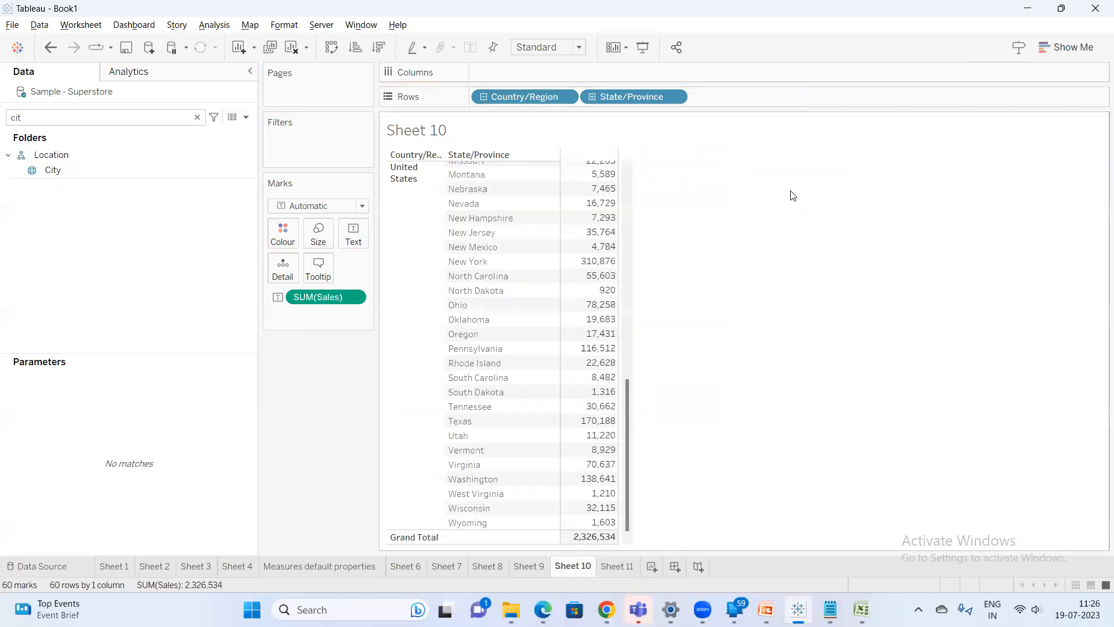
left_click_drag(635, 102, 734, 214)
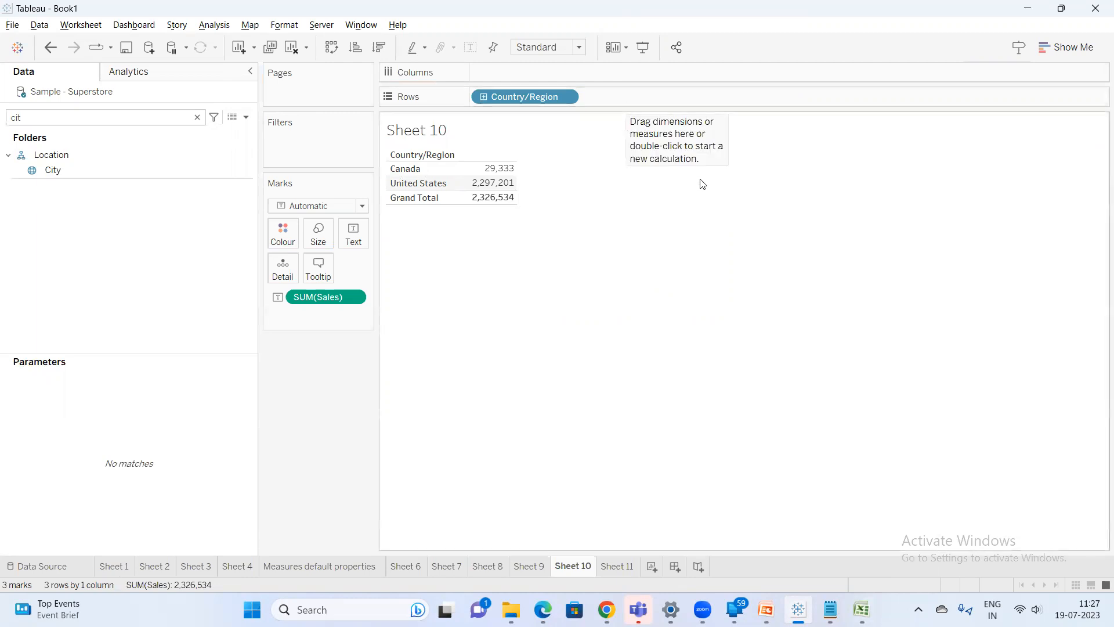
Extend the Notepad heading to read "Hierarchies Concept ----User also can drill up & drill down"
left_click(830, 610)
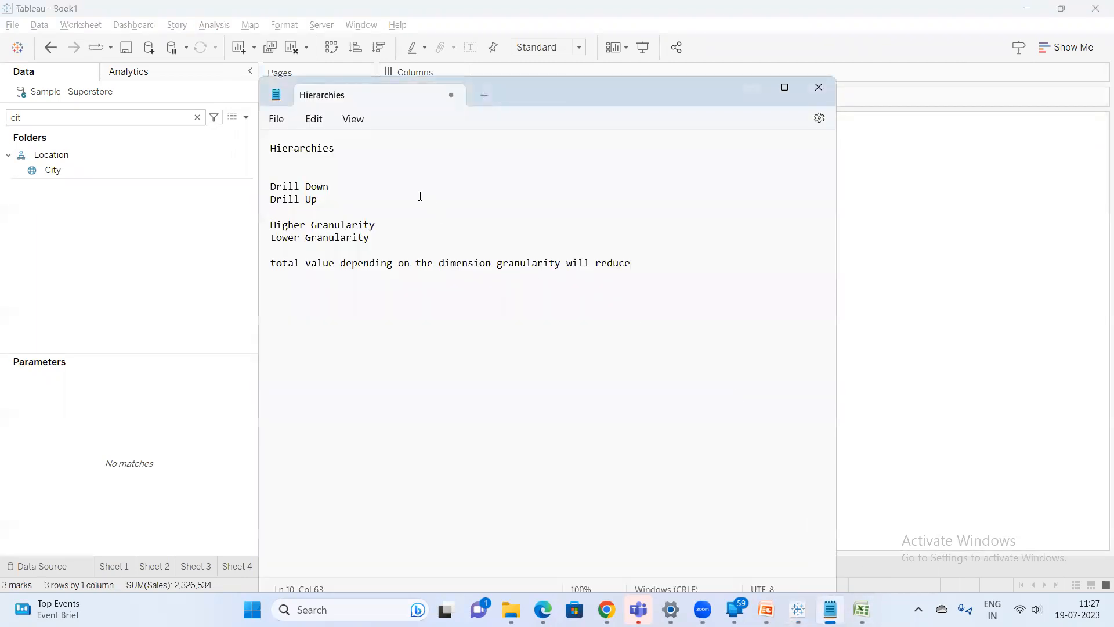
left_click(353, 148)
type("Concept ----User also can drill up & drill down")
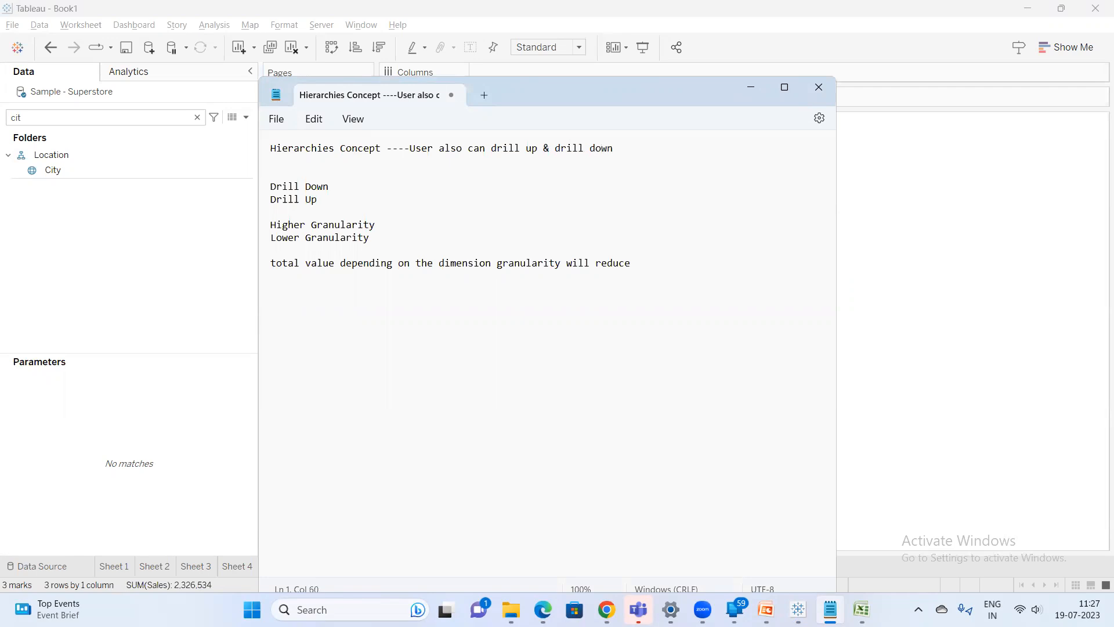
left_click(922, 279)
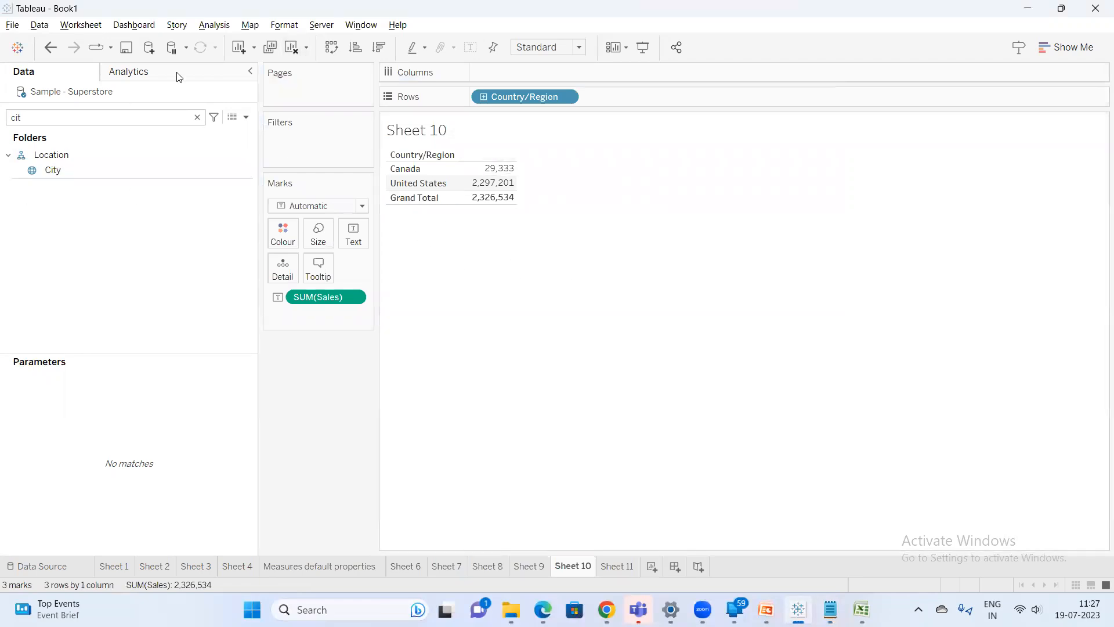
Clear the Data pane search and expand the Location hierarchy to show its fields
left_click(195, 117)
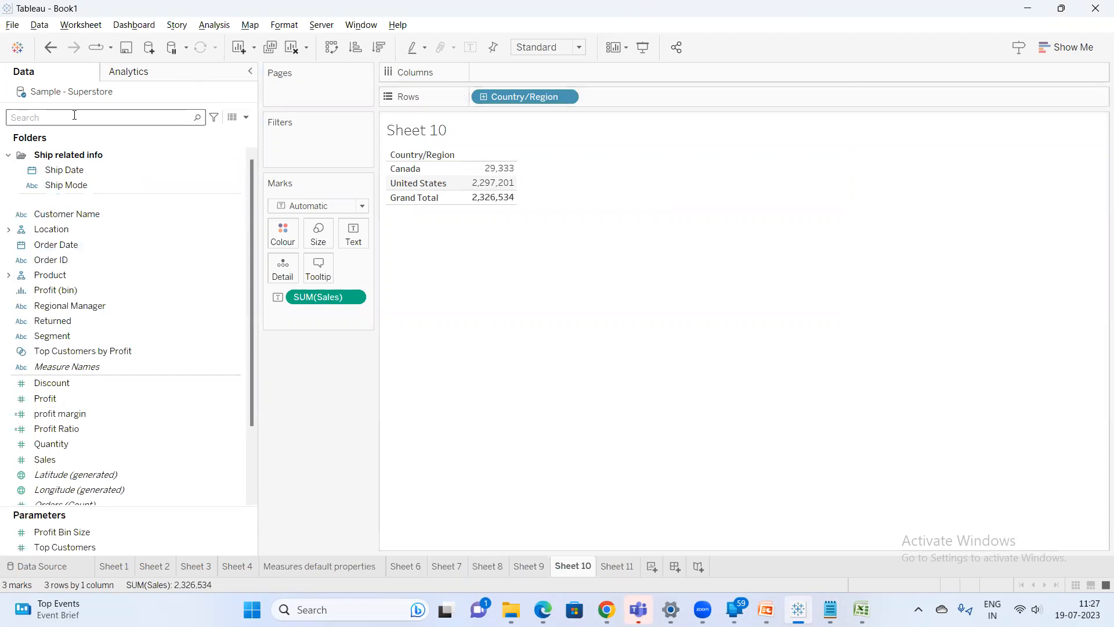
left_click(7, 231)
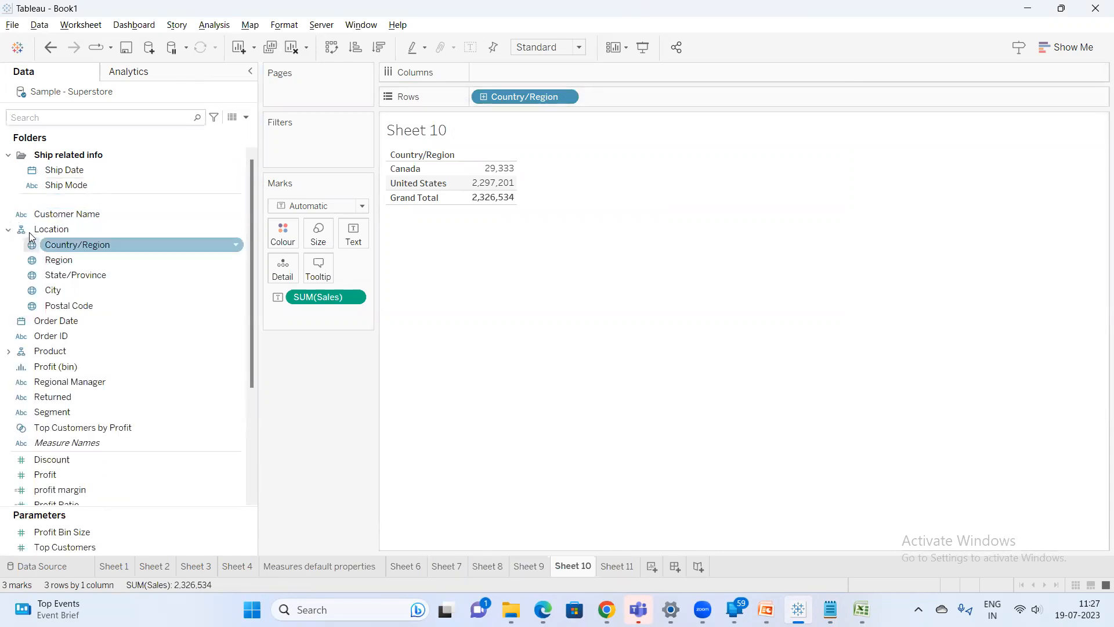
Open the Snipping Tool and snip the expanded Location hierarchy in the Data pane
key("super")
type("s")
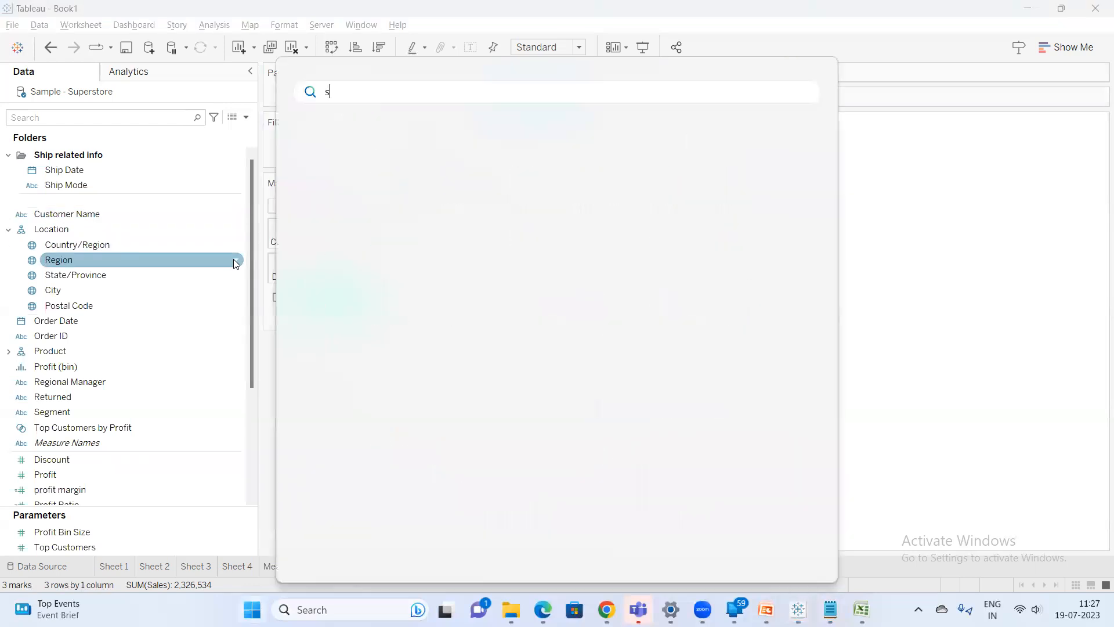
type("nipping tool")
key("Return")
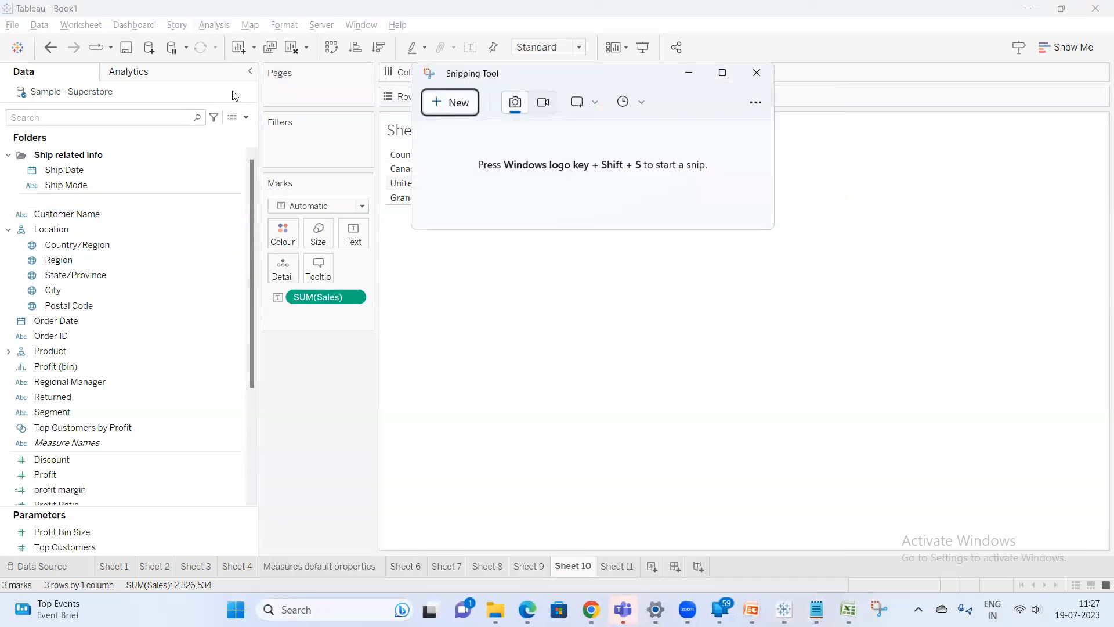
left_click(445, 105)
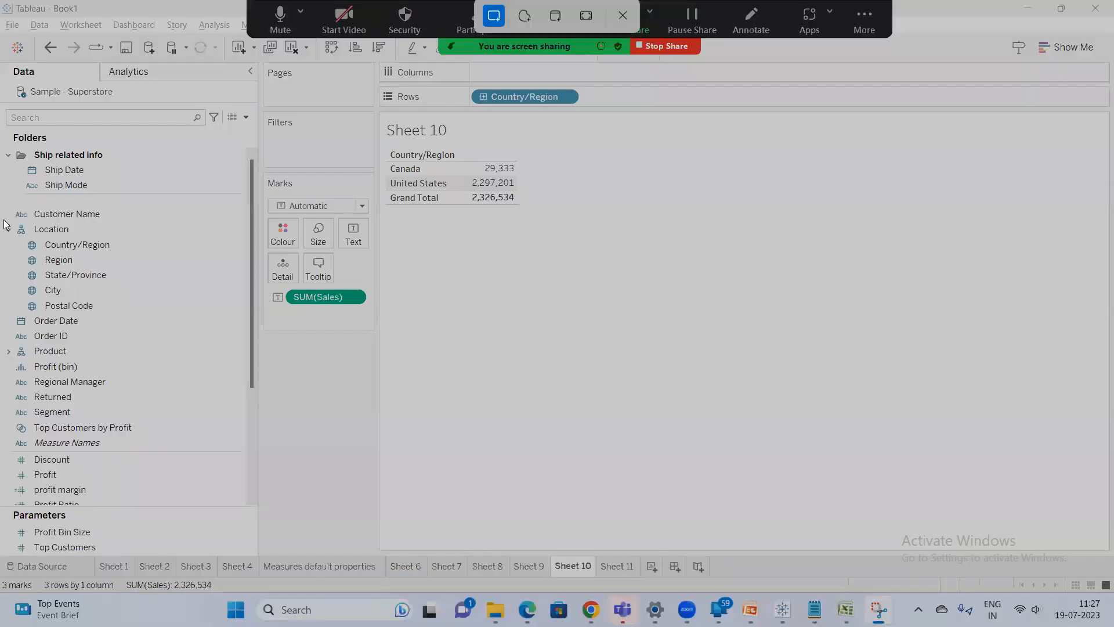
mouse_move(4, 221)
left_mouse_down()
mouse_move(140, 281)
mouse_move(168, 333)
left_mouse_up()
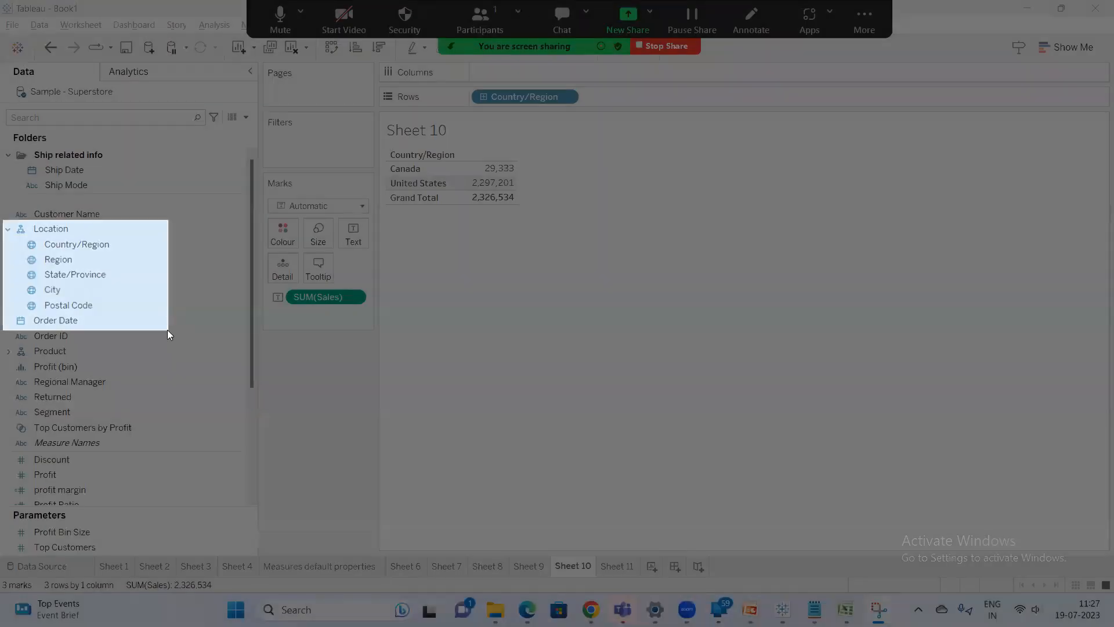
Open Paint and paste the Location hierarchy snip onto the canvas
key("super")
type("paint")
key("Return")
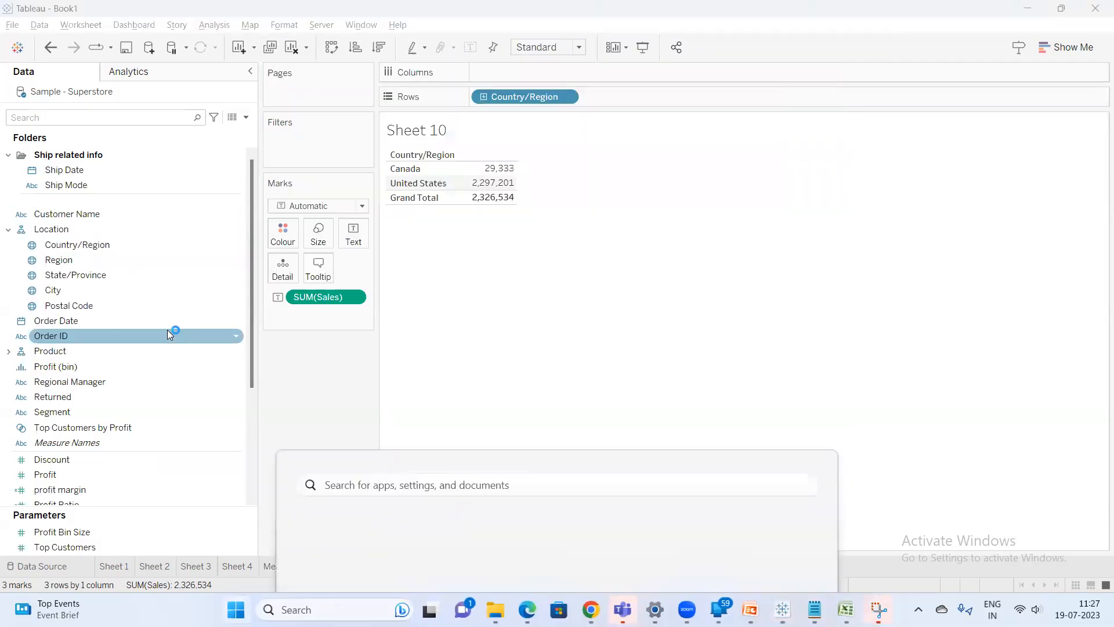
key("ctrl+v")
left_click(241, 243)
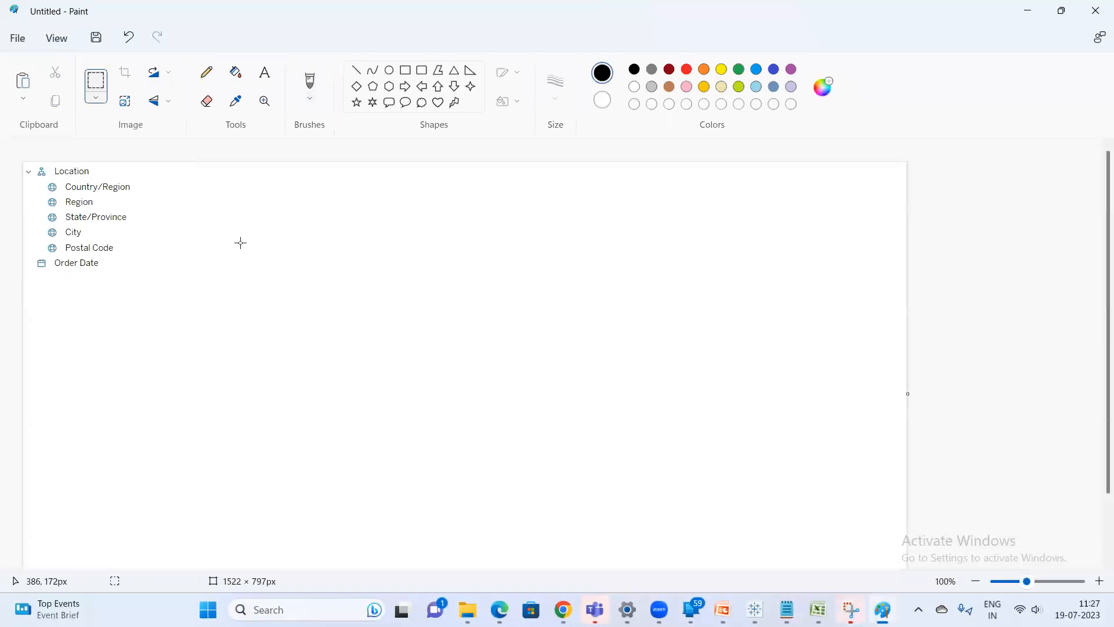
Circle the hierarchy's fields from Country/Region to Postal Code with the pencil and minimize Paint
left_click(205, 73)
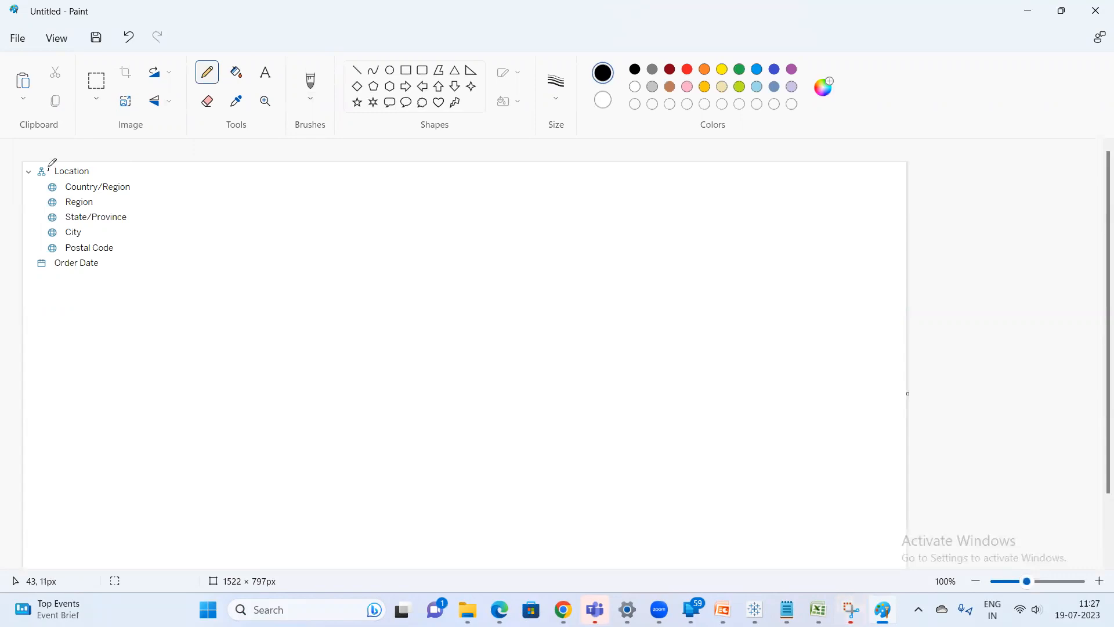
left_click_drag(34, 168, 33, 182)
mouse_move(38, 193)
left_mouse_down()
mouse_move(49, 174)
mouse_move(123, 175)
mouse_move(143, 197)
mouse_move(129, 248)
mouse_move(81, 259)
mouse_move(38, 232)
mouse_move(36, 198)
left_mouse_up()
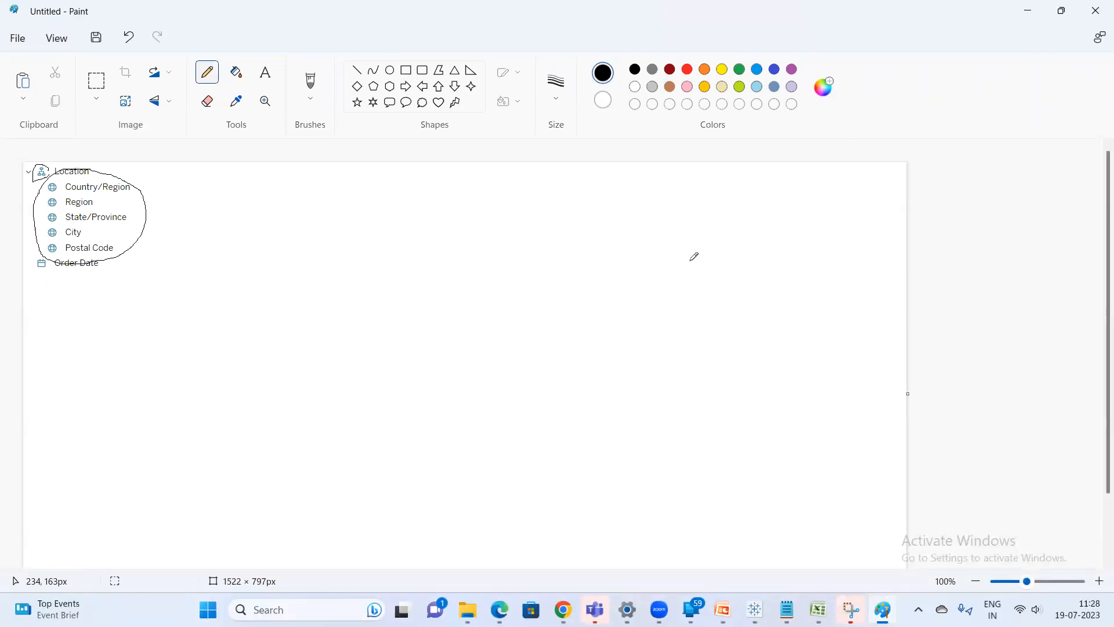
left_click(1028, 10)
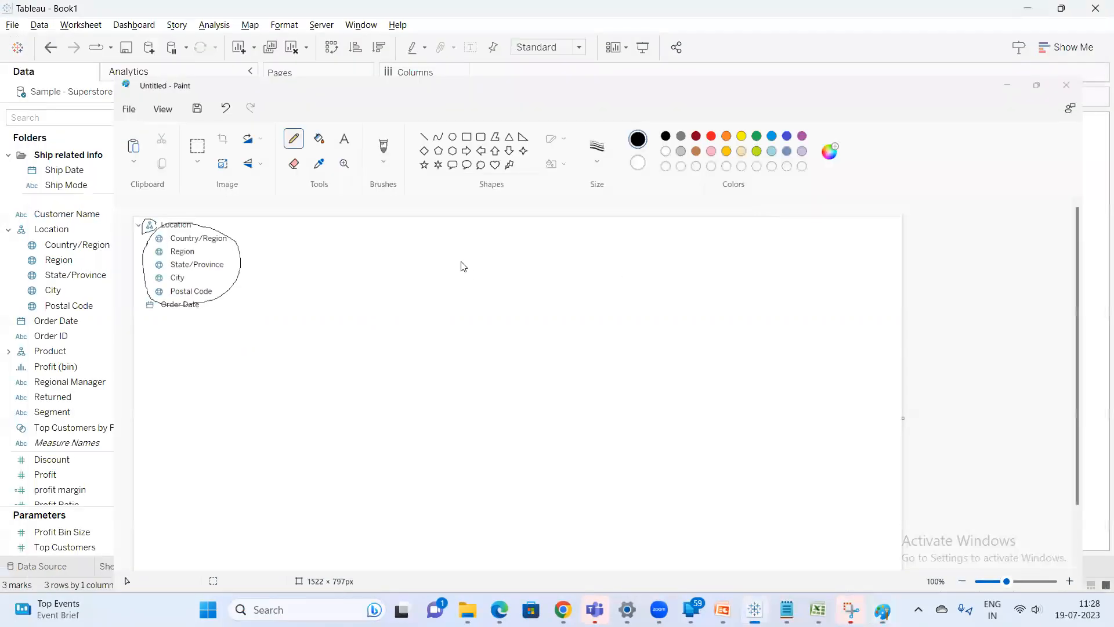
Select each Location field in turn, from Country/Region down to Postal Code, to examine the hierarchy order
mouse_move(496, 178)
left_click(79, 245)
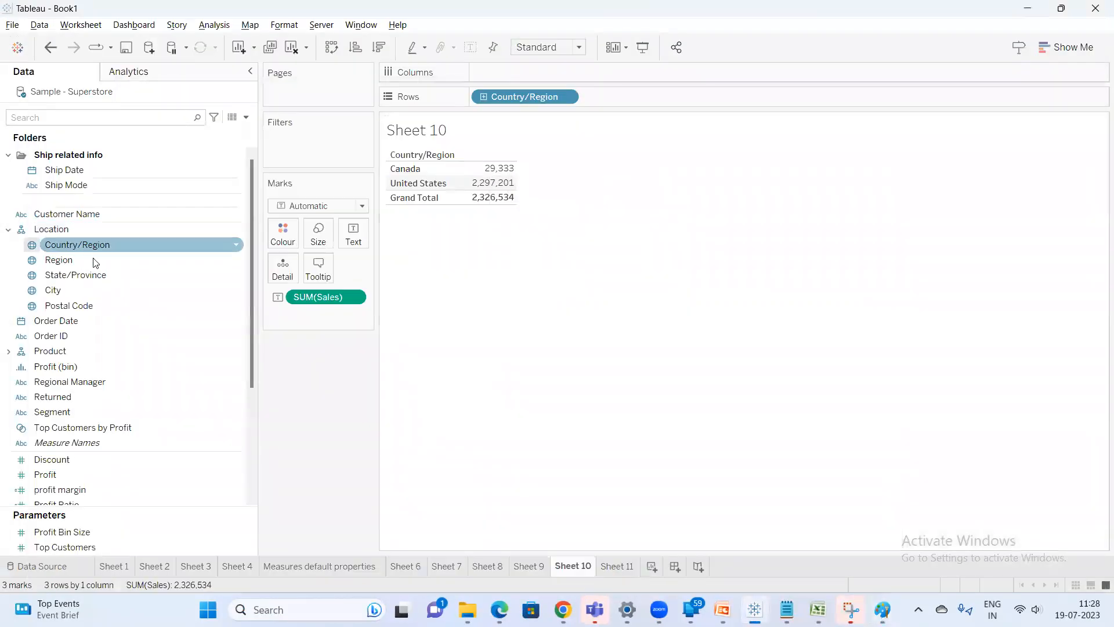
left_click(74, 260)
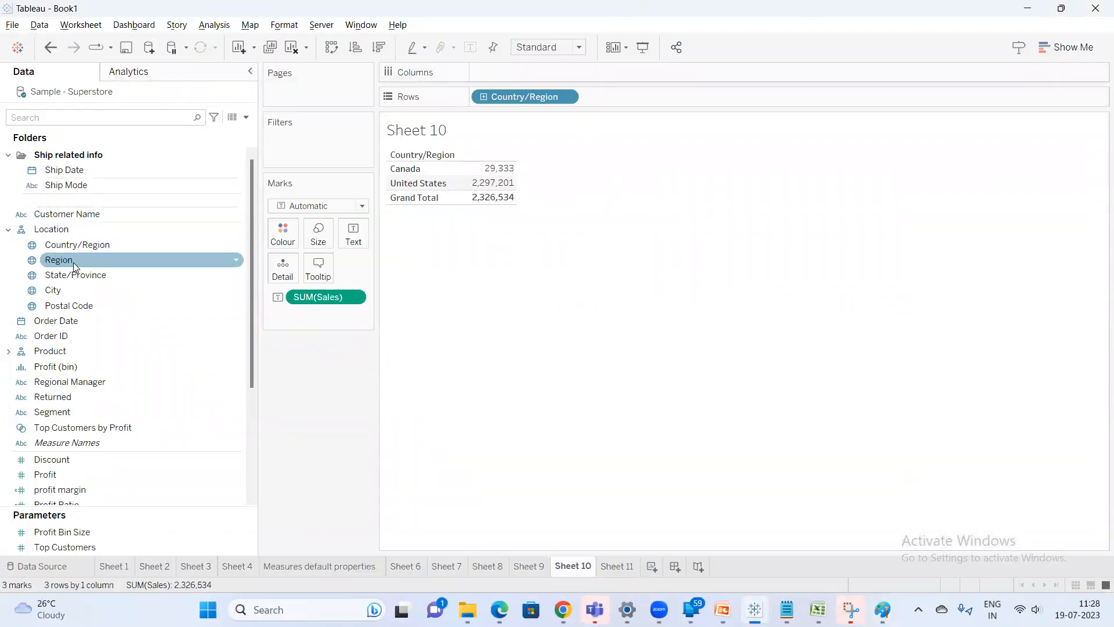
left_click(73, 273)
left_click(75, 290)
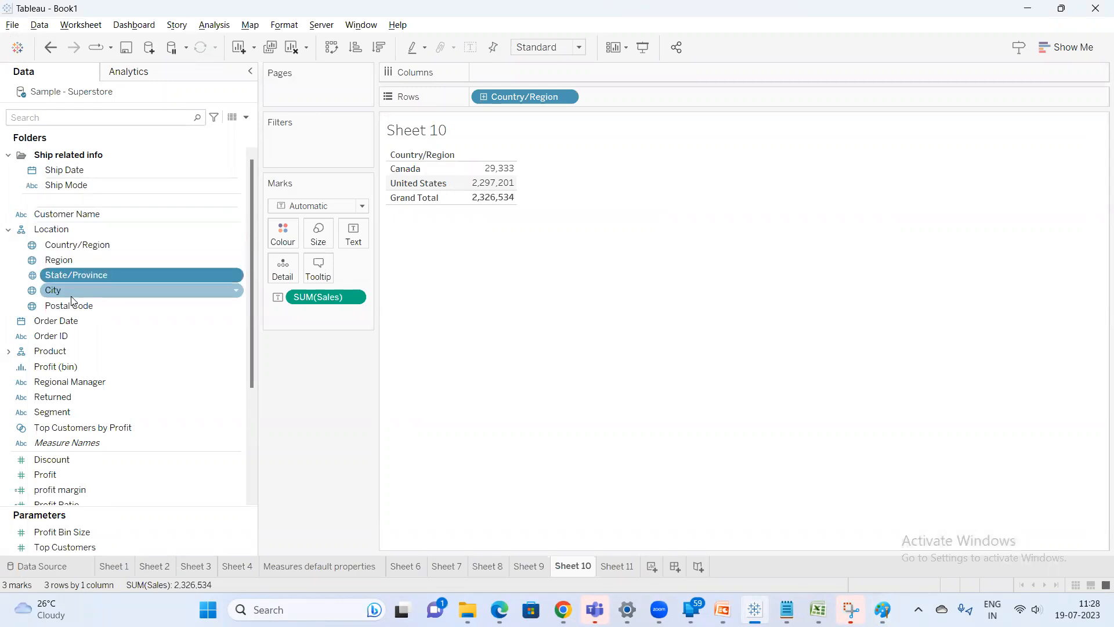
left_click(80, 306)
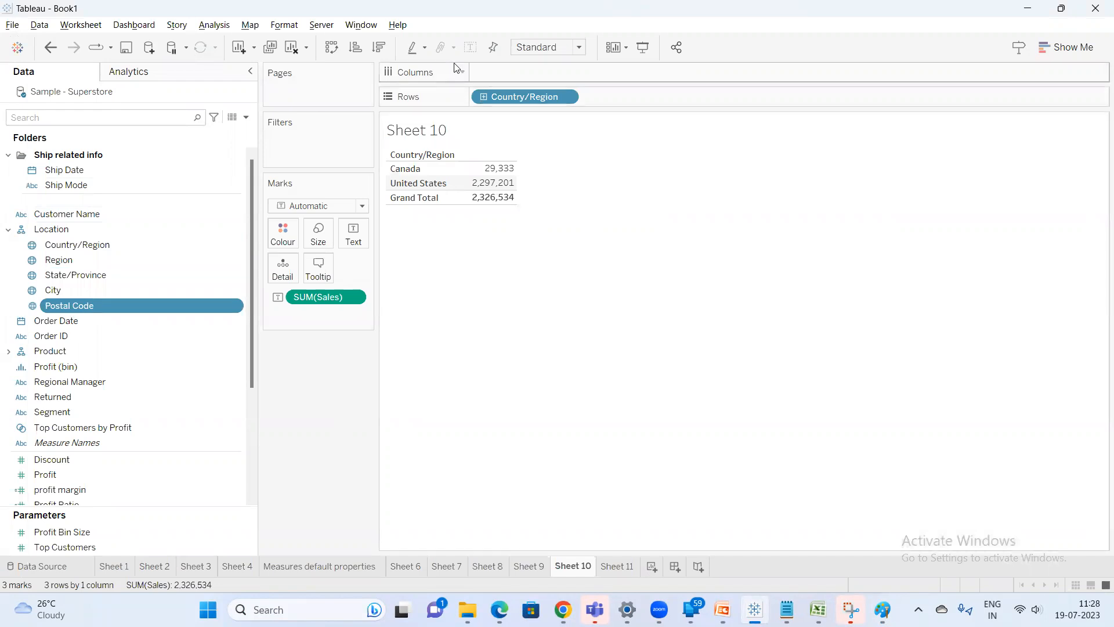
In presentation mode, drill down from Country/Region through Region, State/Province and City to Postal Code
left_click(638, 54)
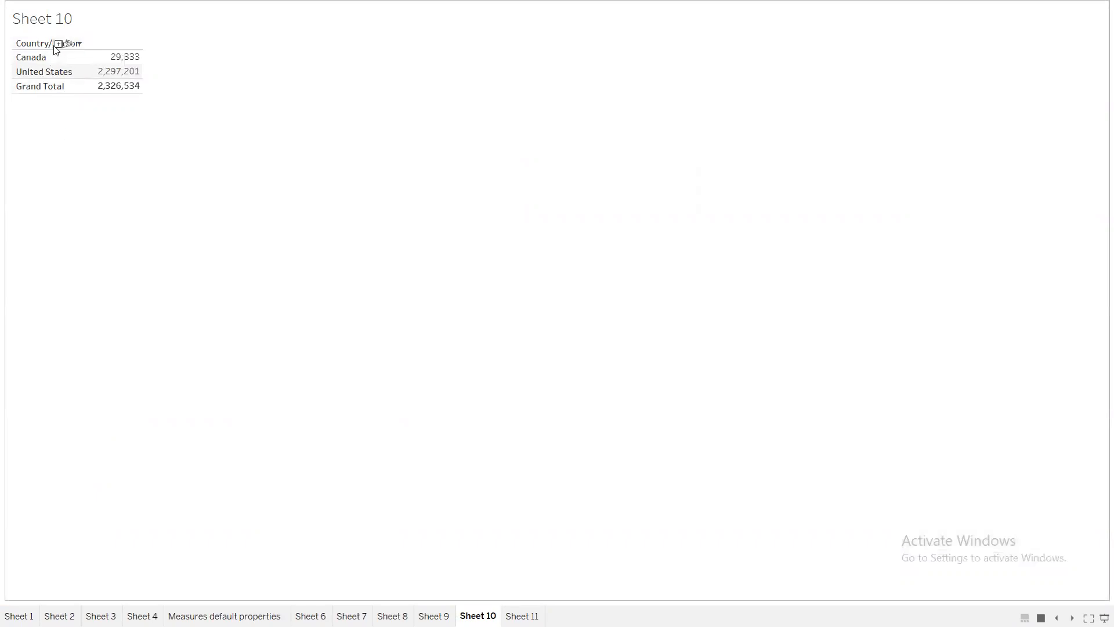
left_click(58, 44)
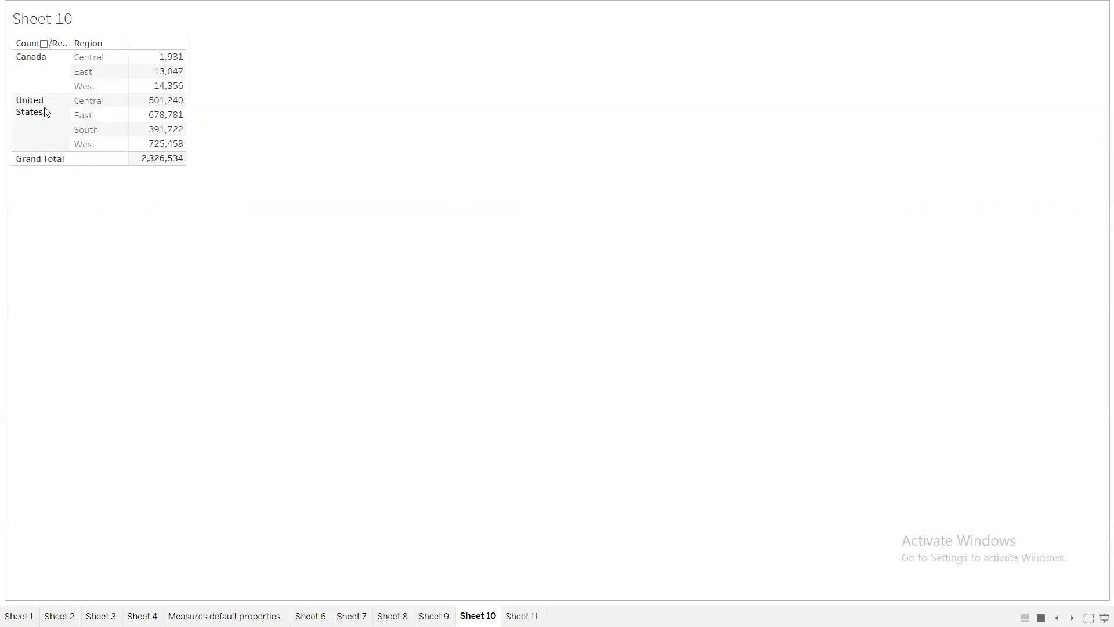
left_click(103, 44)
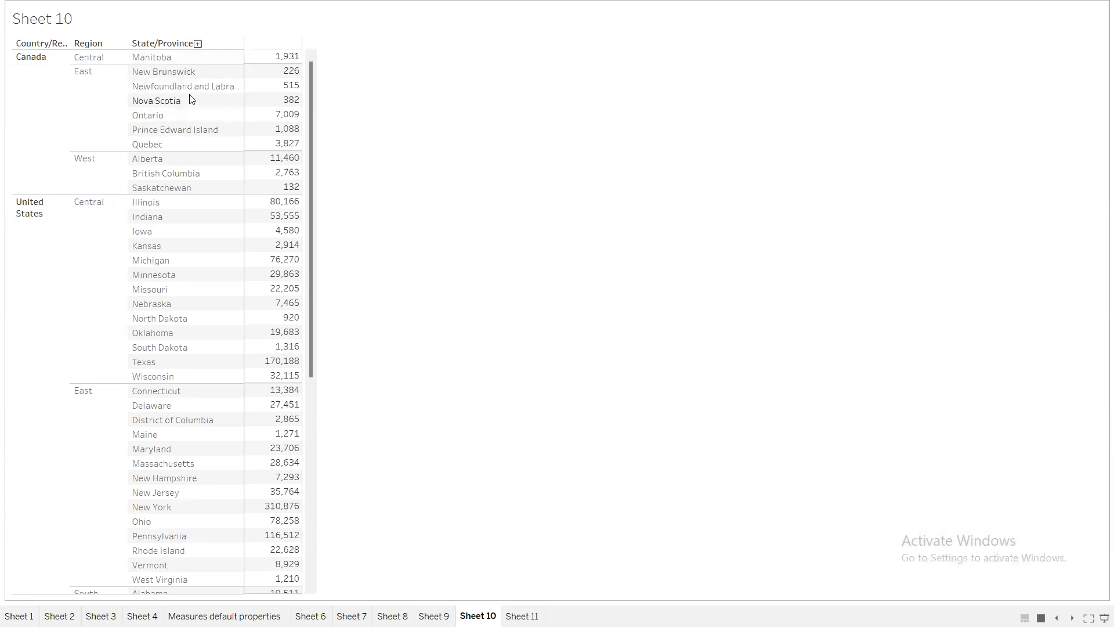
left_click(198, 45)
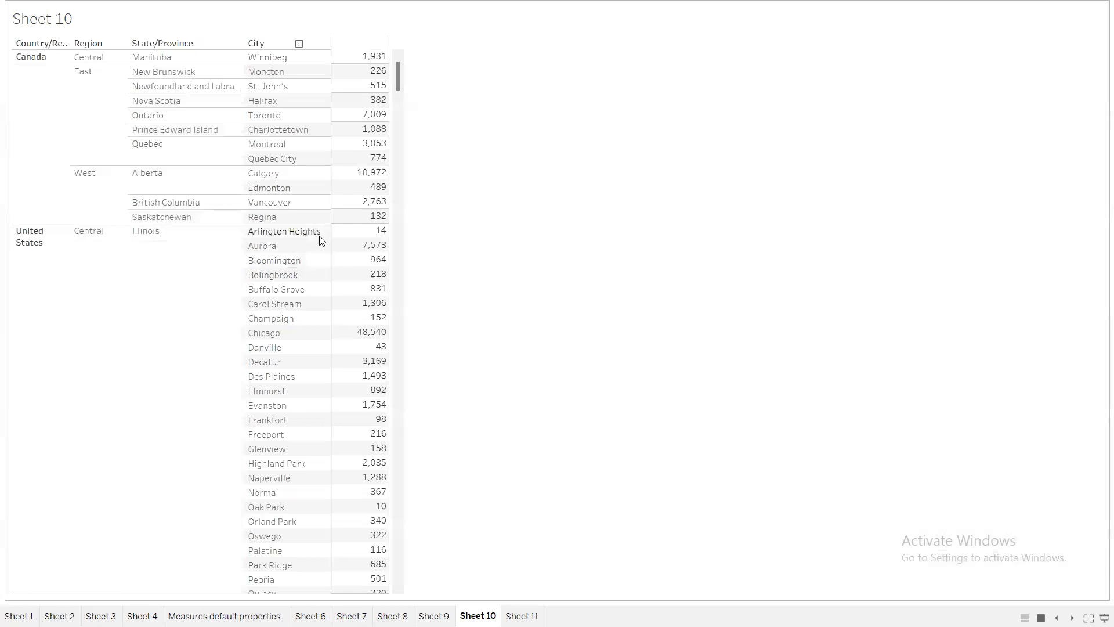
scroll(335, 350, "down", 6)
scroll(331, 325, "up", 6)
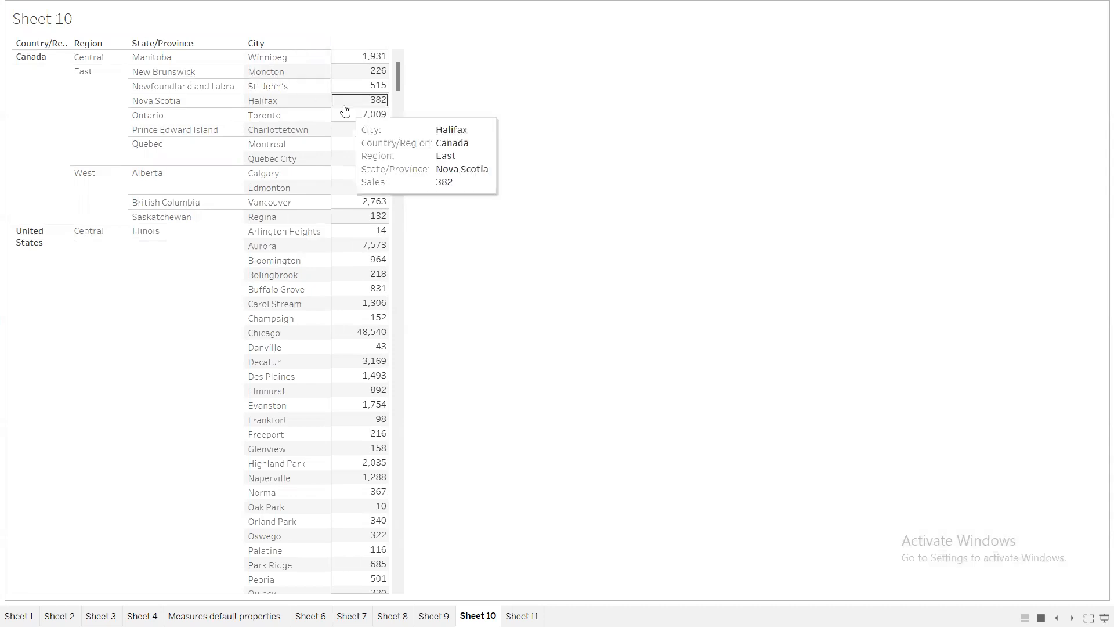
mouse_move(345, 88)
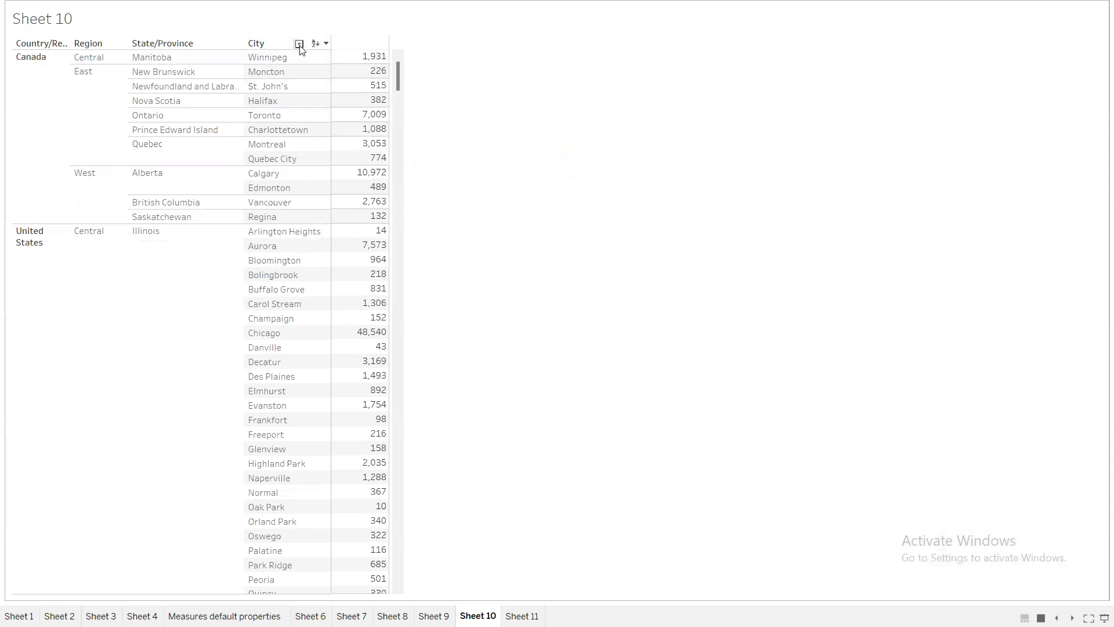
left_click(300, 44)
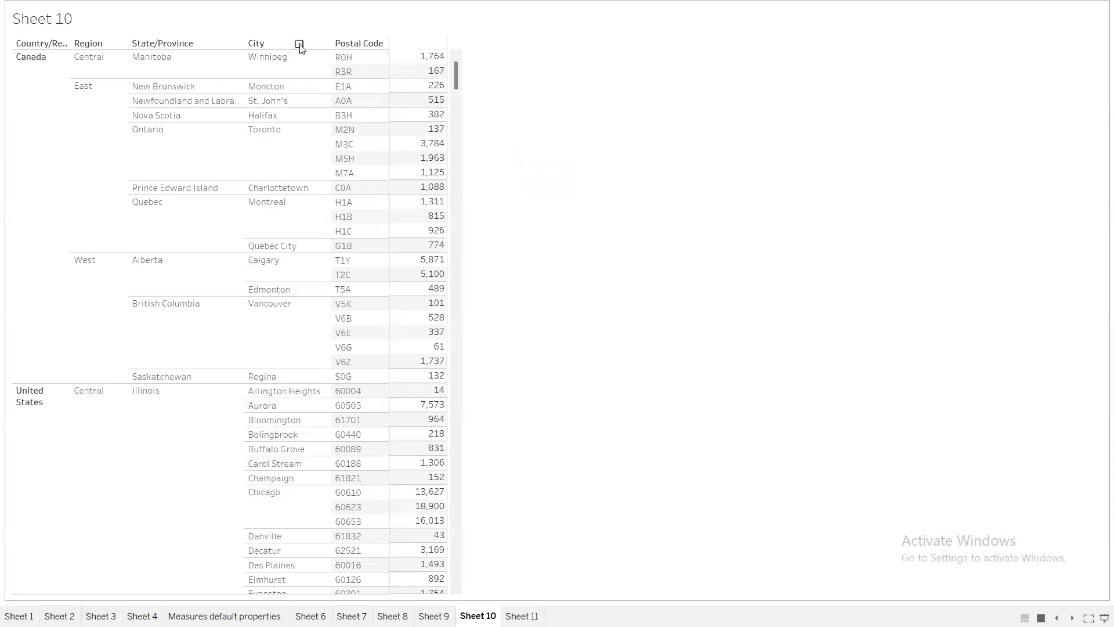
Drill back up by collapsing City, State/Province and Country/Region
mouse_move(431, 60)
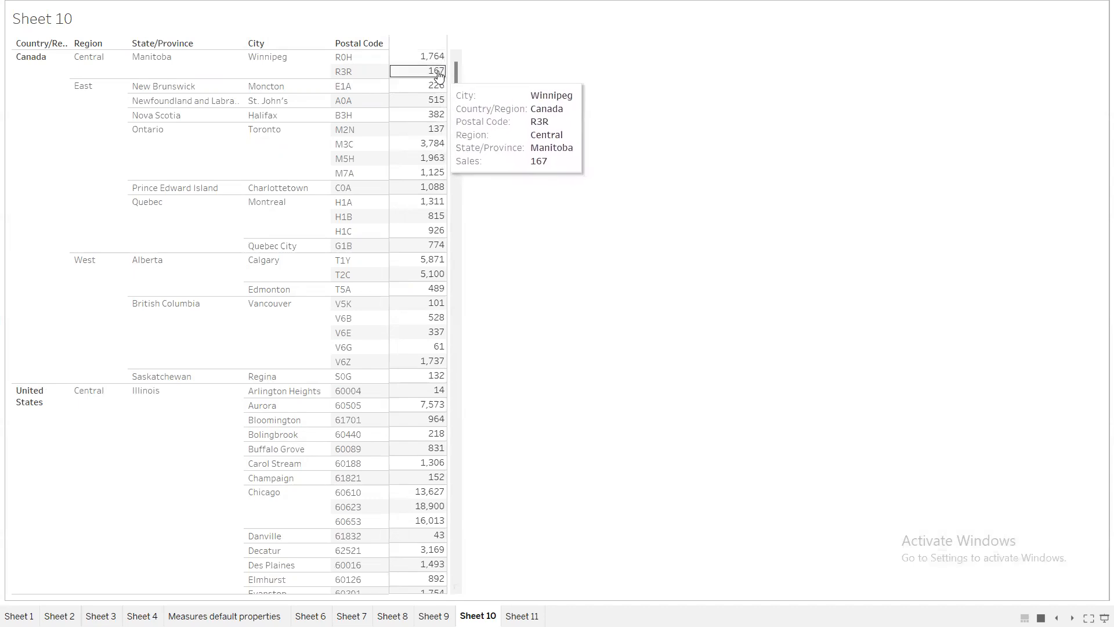
mouse_move(283, 41)
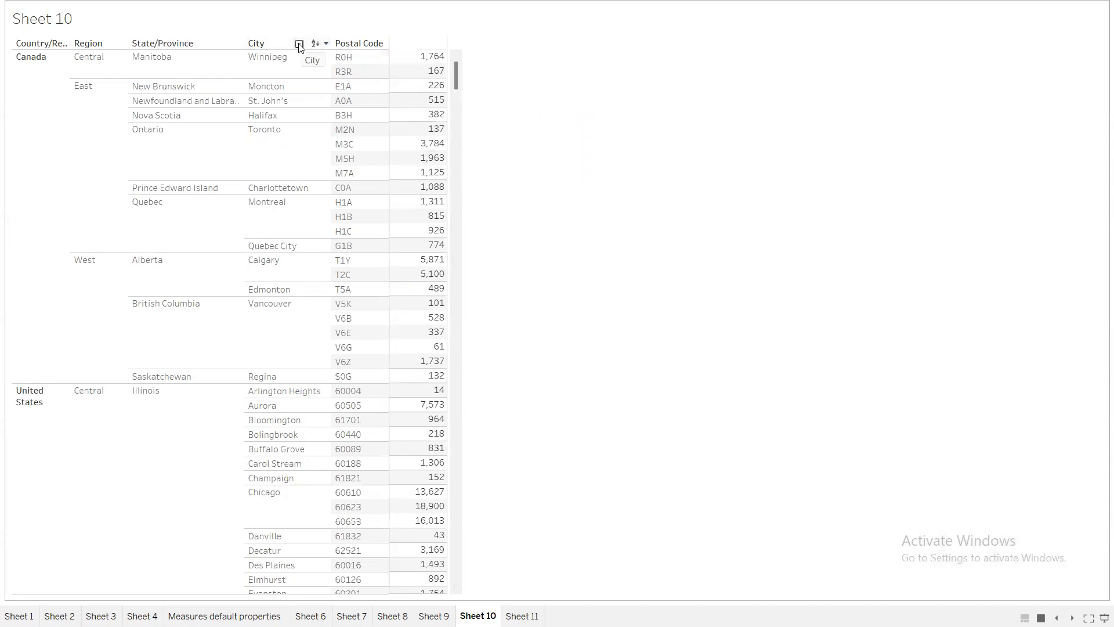
left_click(299, 44)
mouse_move(376, 68)
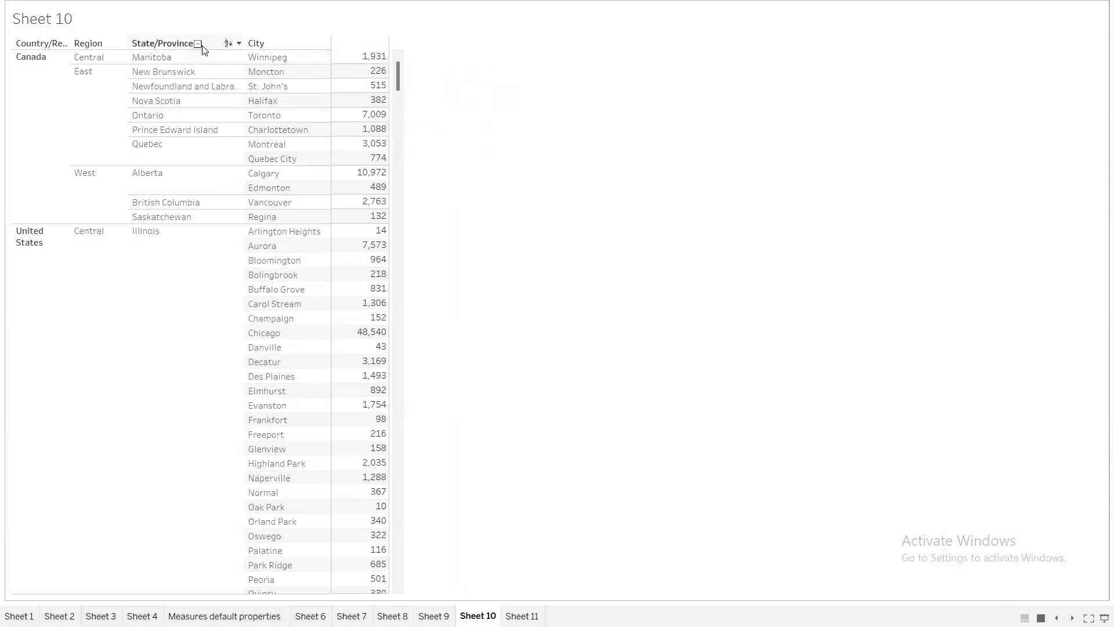
left_click(198, 44)
mouse_move(42, 46)
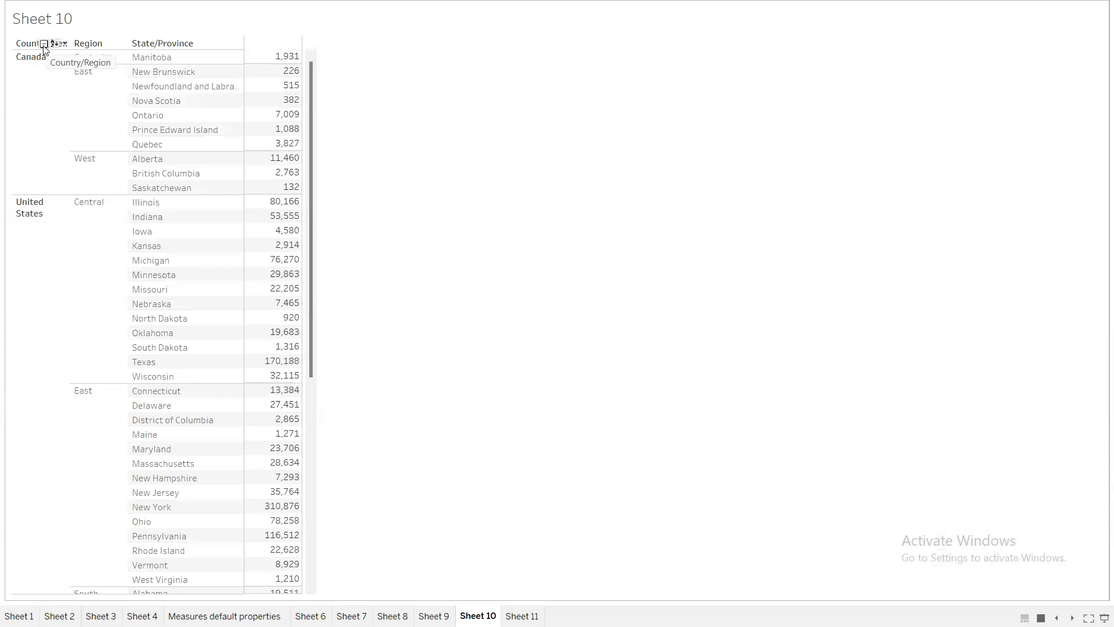
left_click(44, 45)
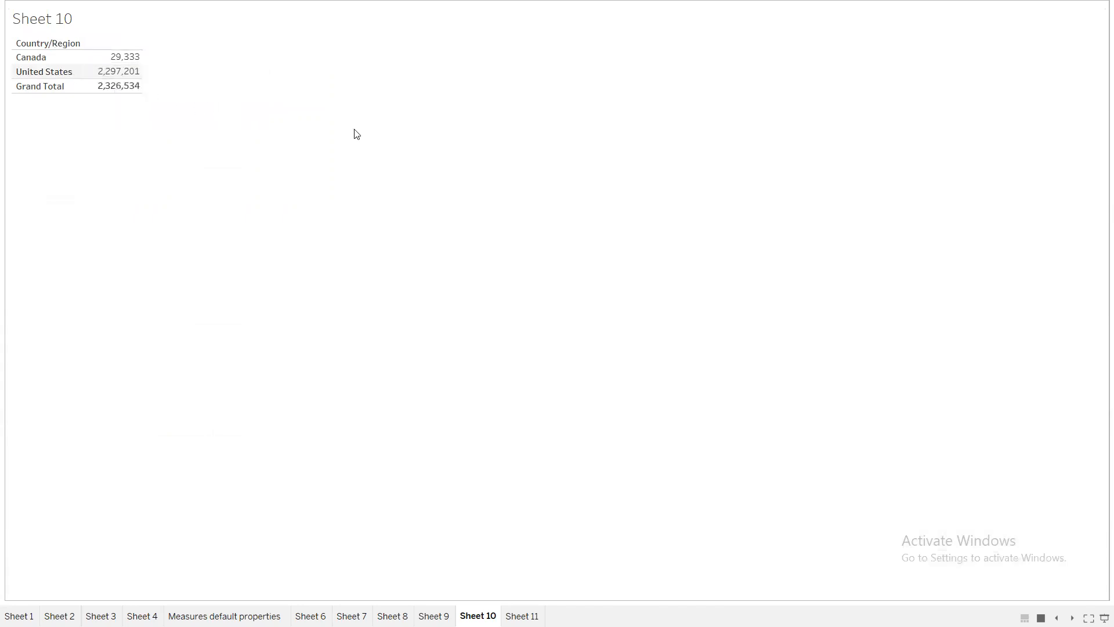
Drill down again through every level to Postal Code and exit presentation mode
left_click(58, 44)
left_click(102, 44)
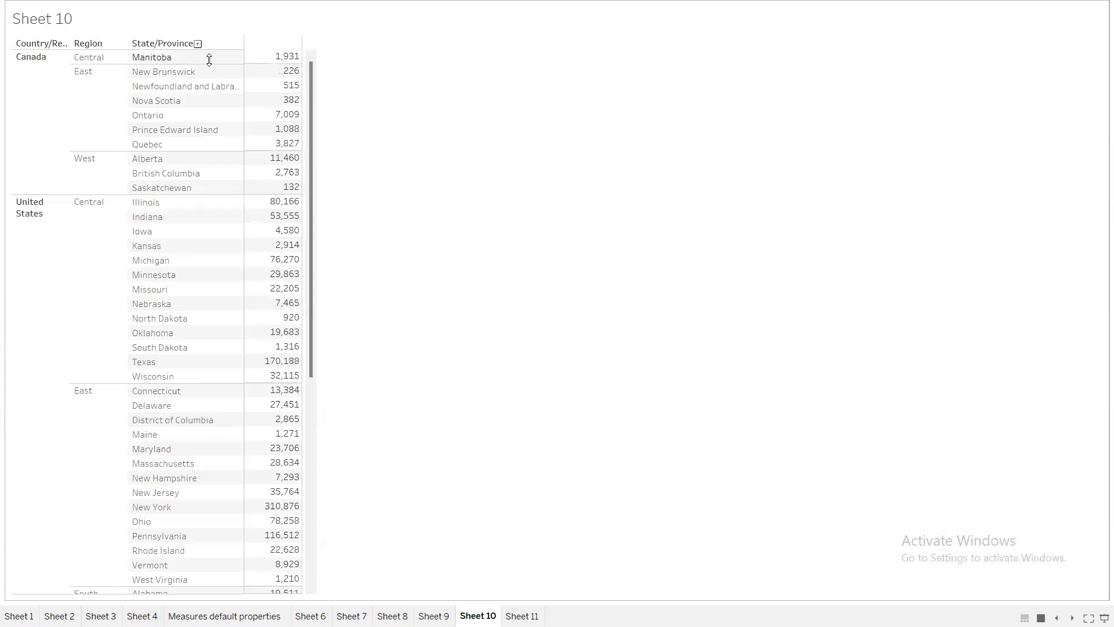
left_click(214, 43)
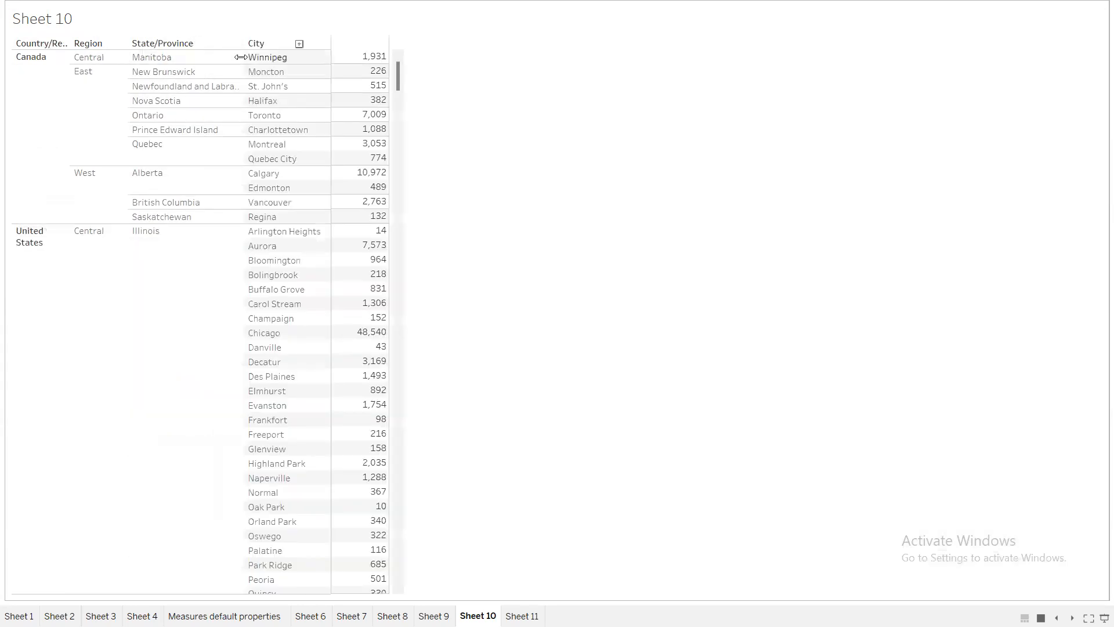
left_click(299, 43)
key("Escape")
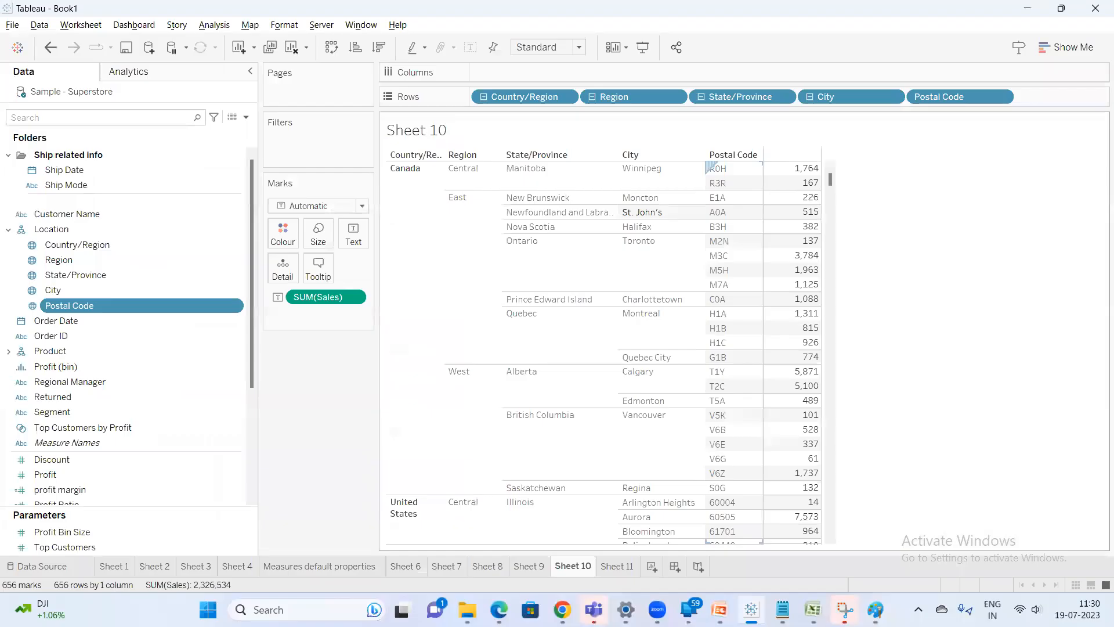
Add the note "by usine expan & collapse" on a new line below the heading in Notepad
left_click(783, 610)
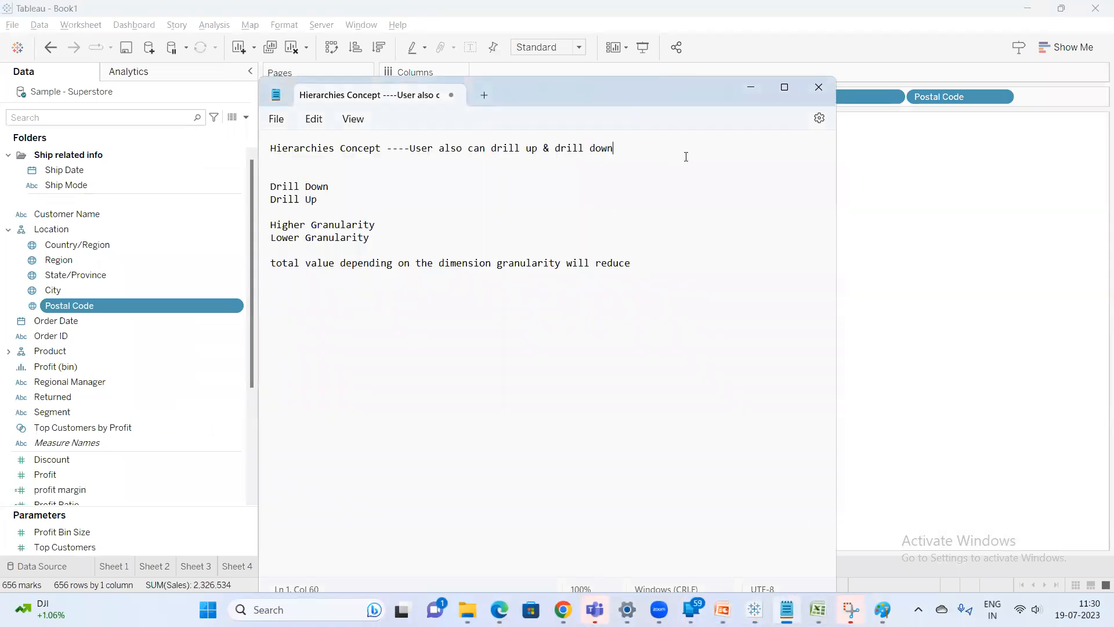
key("Return")
key("Return")
type("by usine")
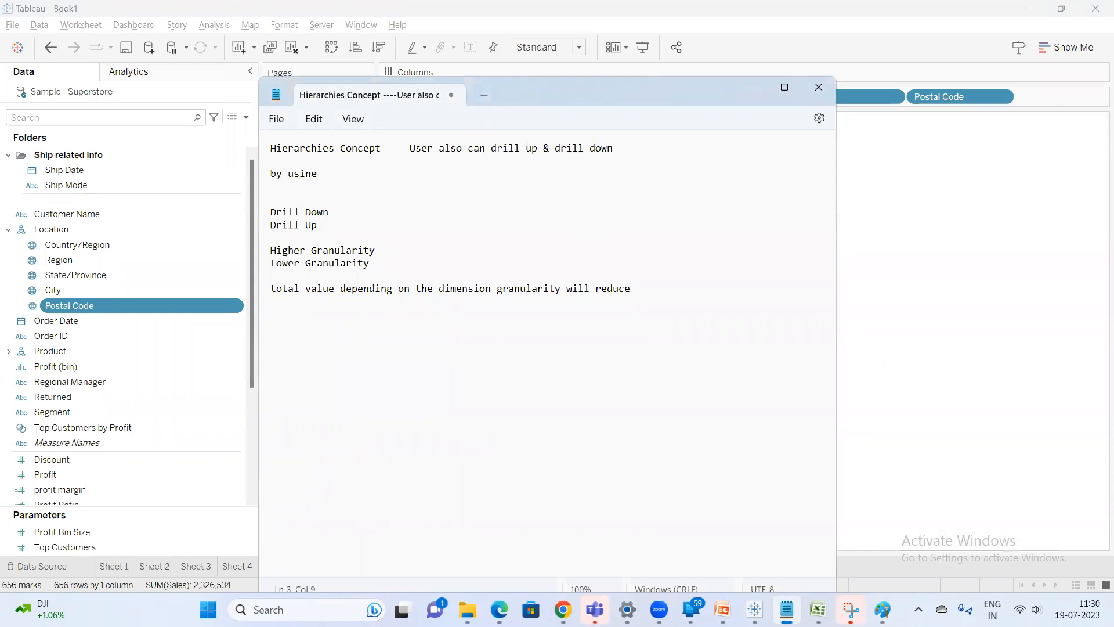
type(" expan ")
type("& collapse")
left_click(871, 254)
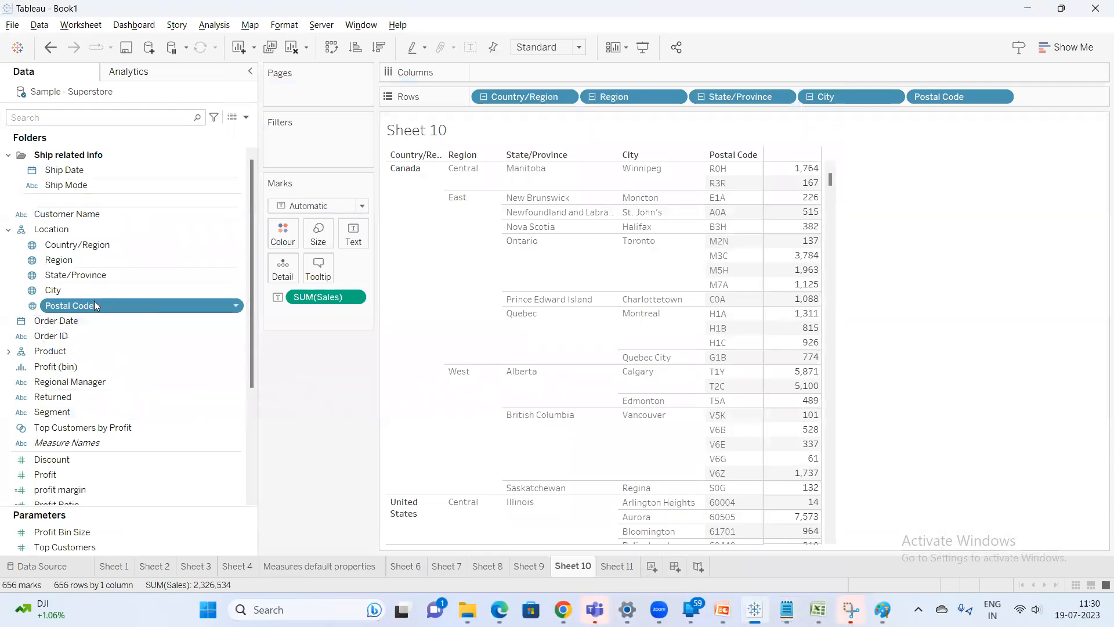
Select all the location fields and remove them from the Location hierarchy
left_click(73, 274, "shift")
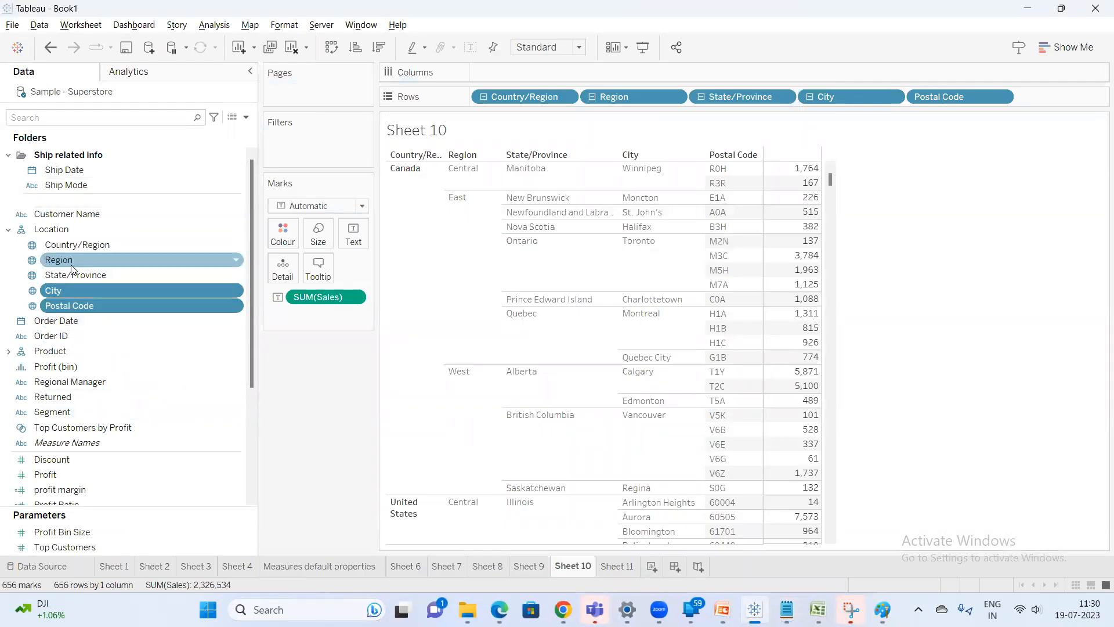
left_click(76, 257, "shift")
left_click(78, 247, "shift")
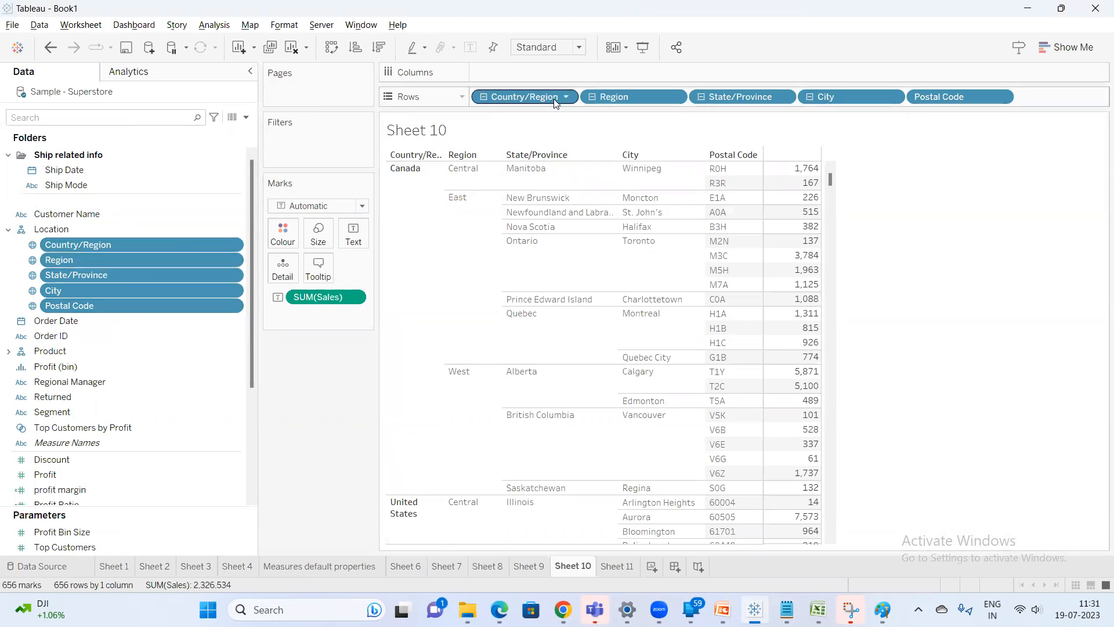
right_click(165, 275)
mouse_move(234, 455)
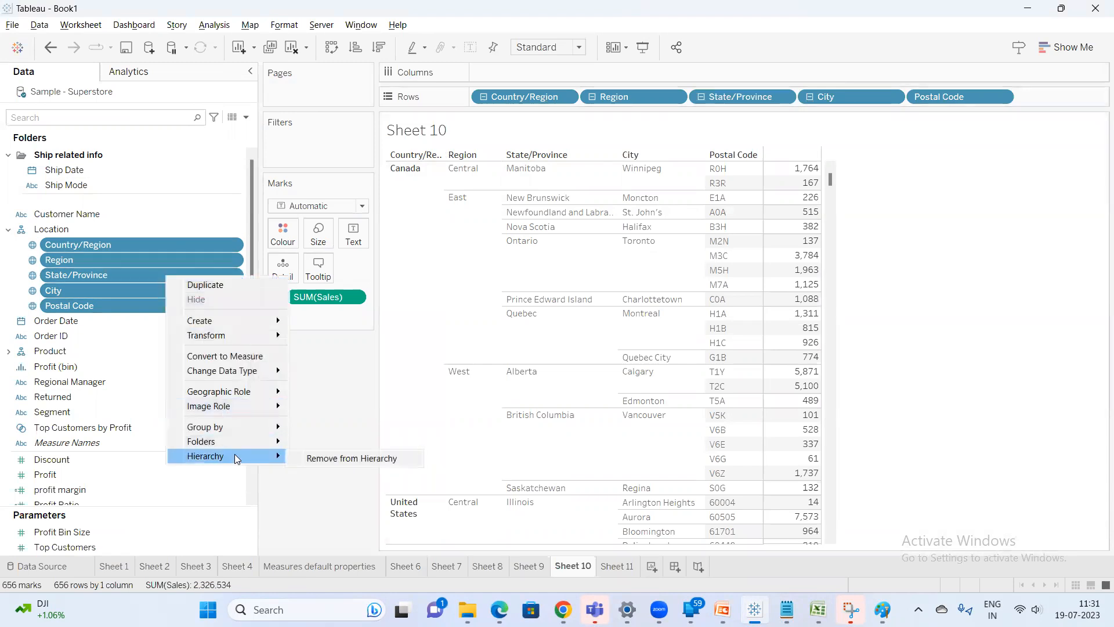
left_click(354, 459)
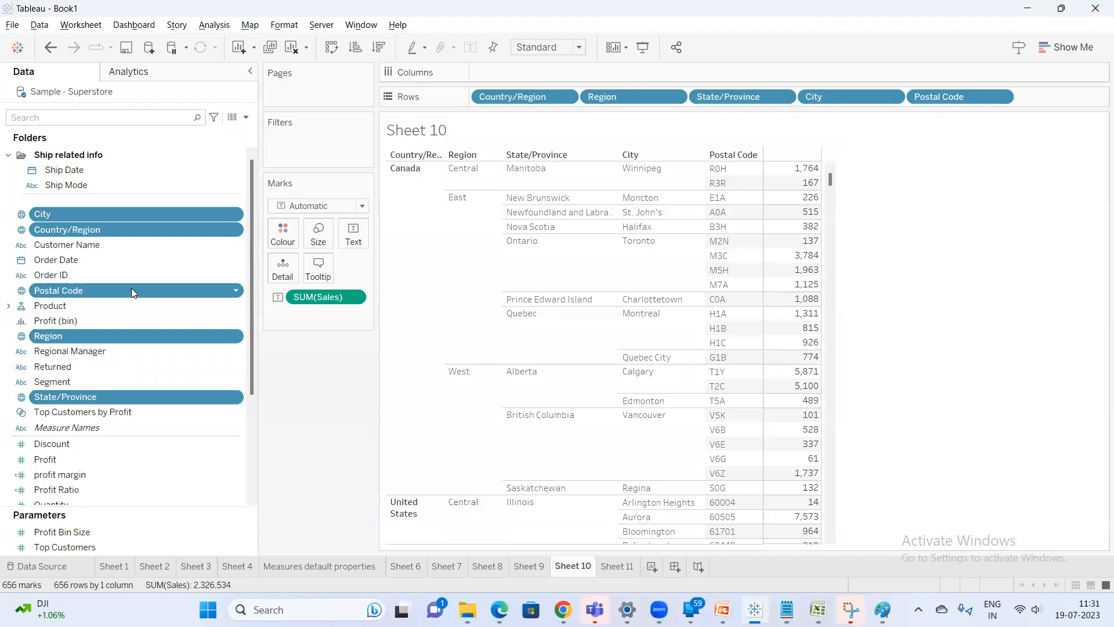
Open a new worksheet and place Country/Region on Rows
left_click(132, 260)
left_click(649, 569)
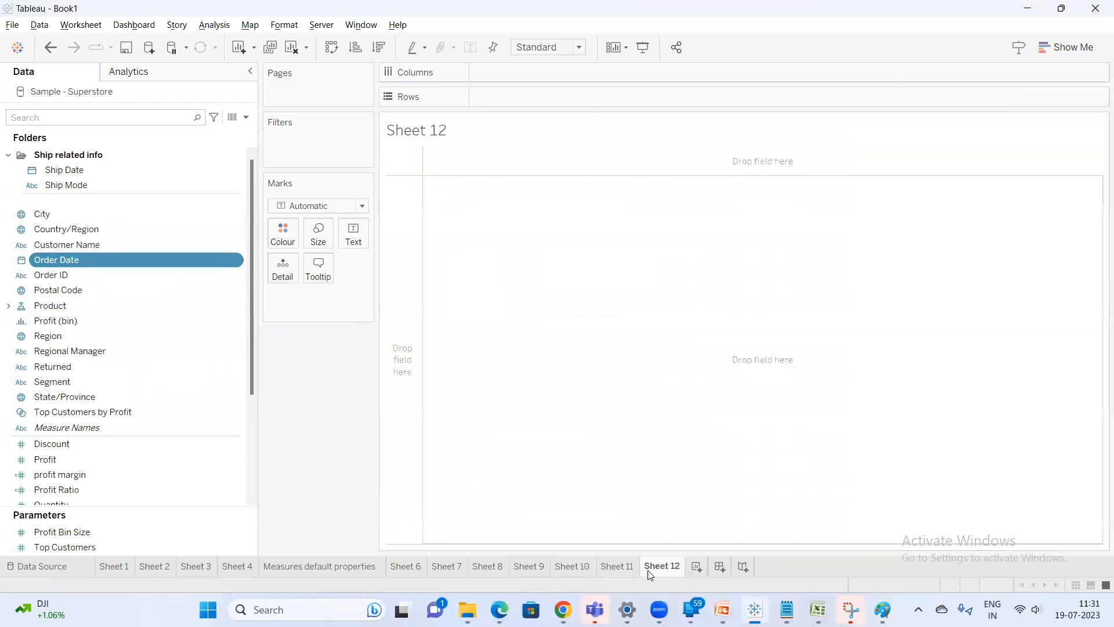
left_click_drag(88, 232, 514, 97)
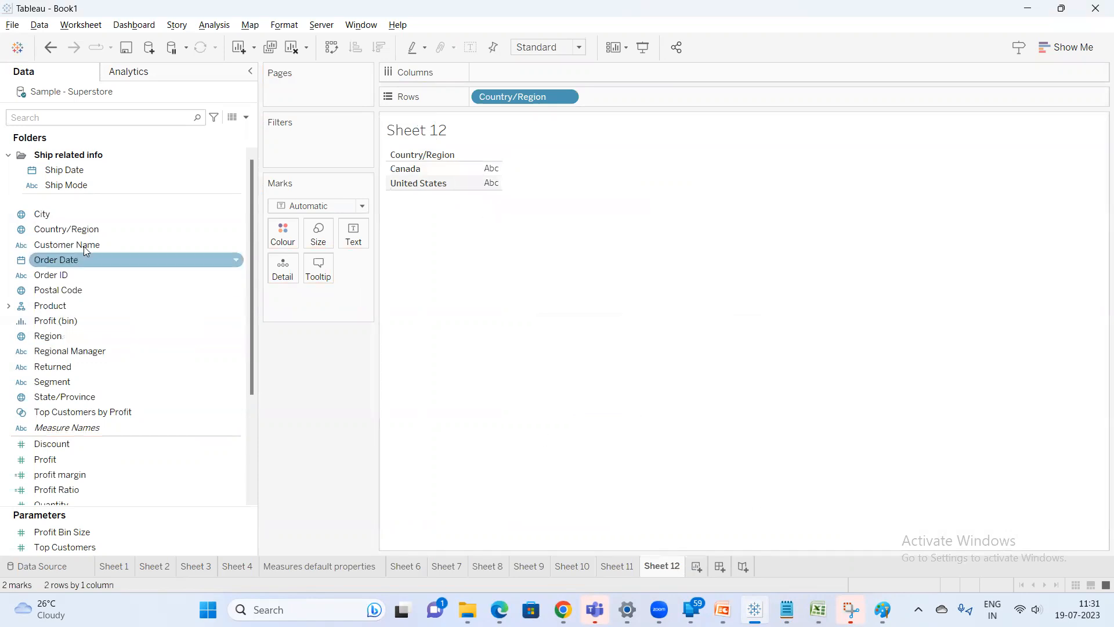
Create a hierarchy named Location from the Country/Region field
right_click(94, 228)
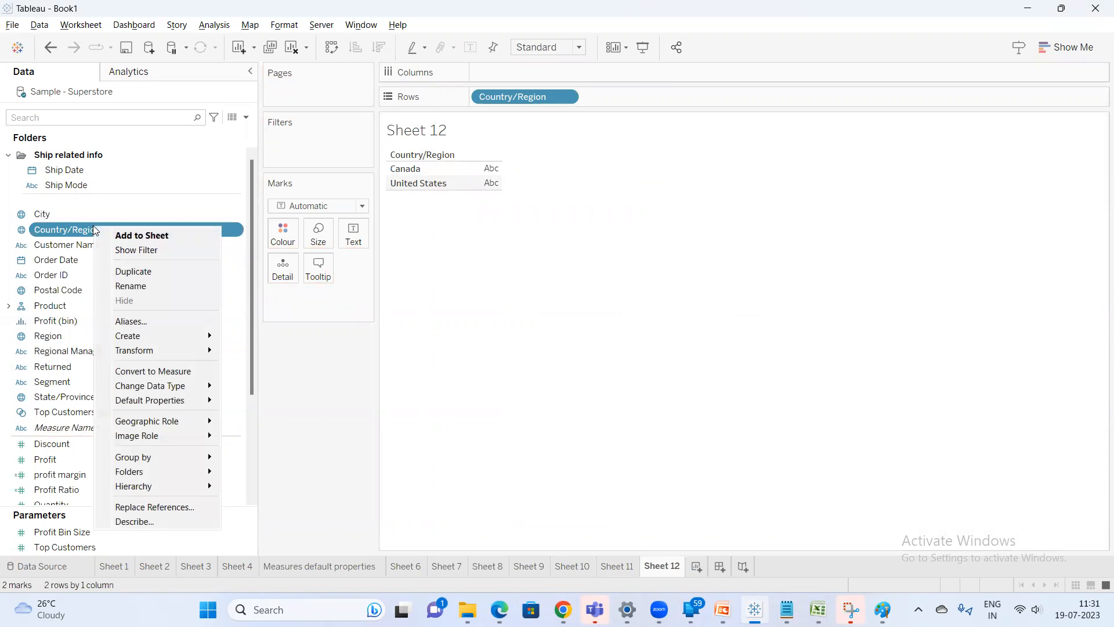
mouse_move(157, 487)
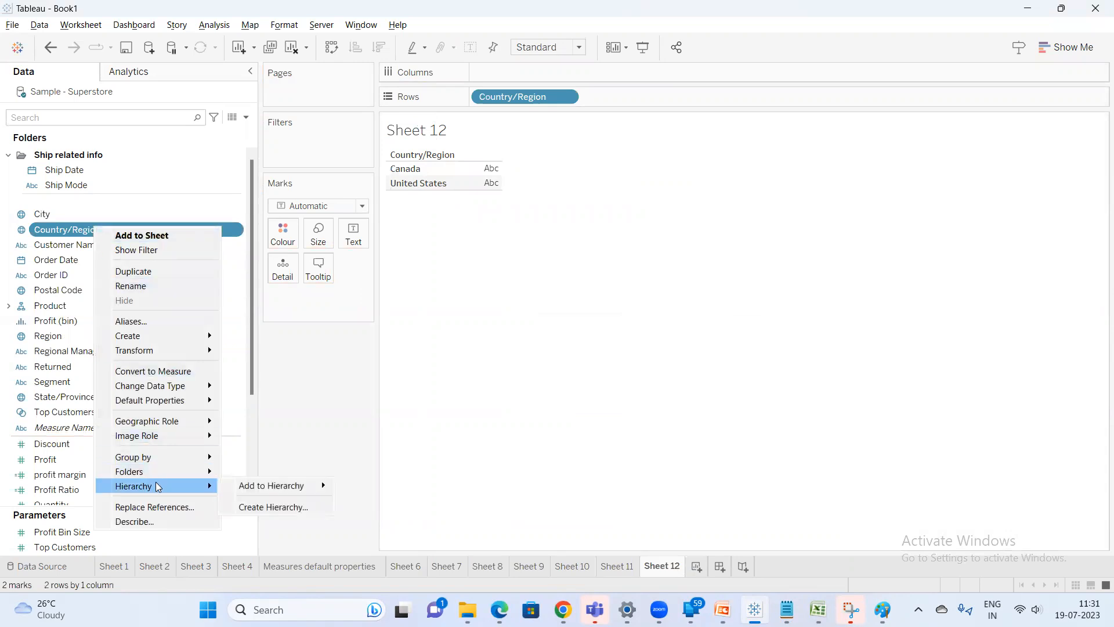
mouse_move(244, 487)
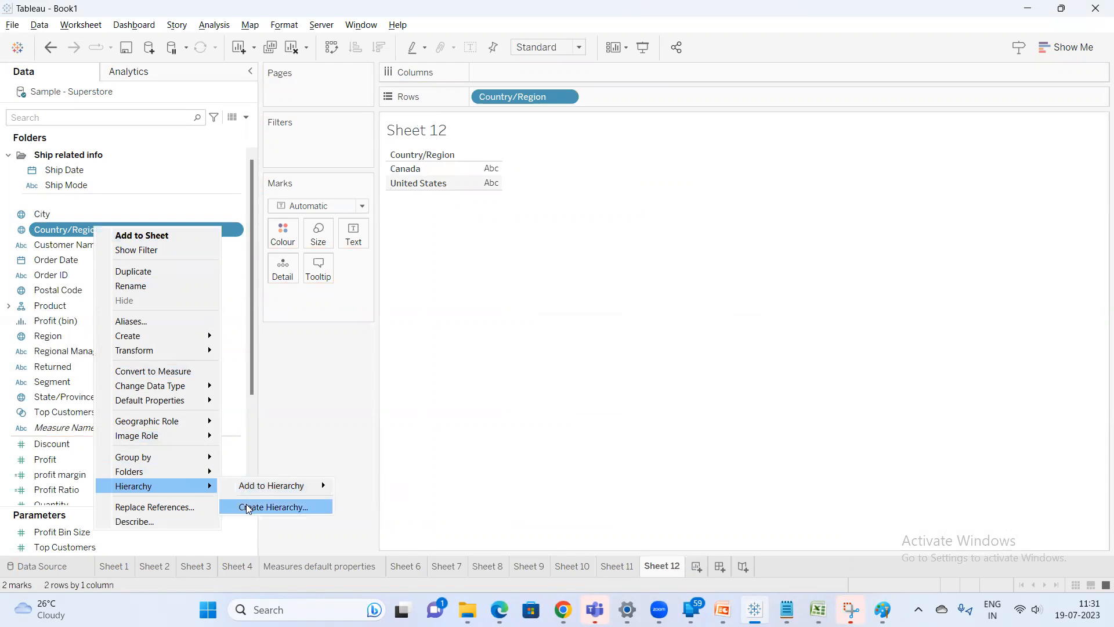
left_click(248, 508)
type("Location")
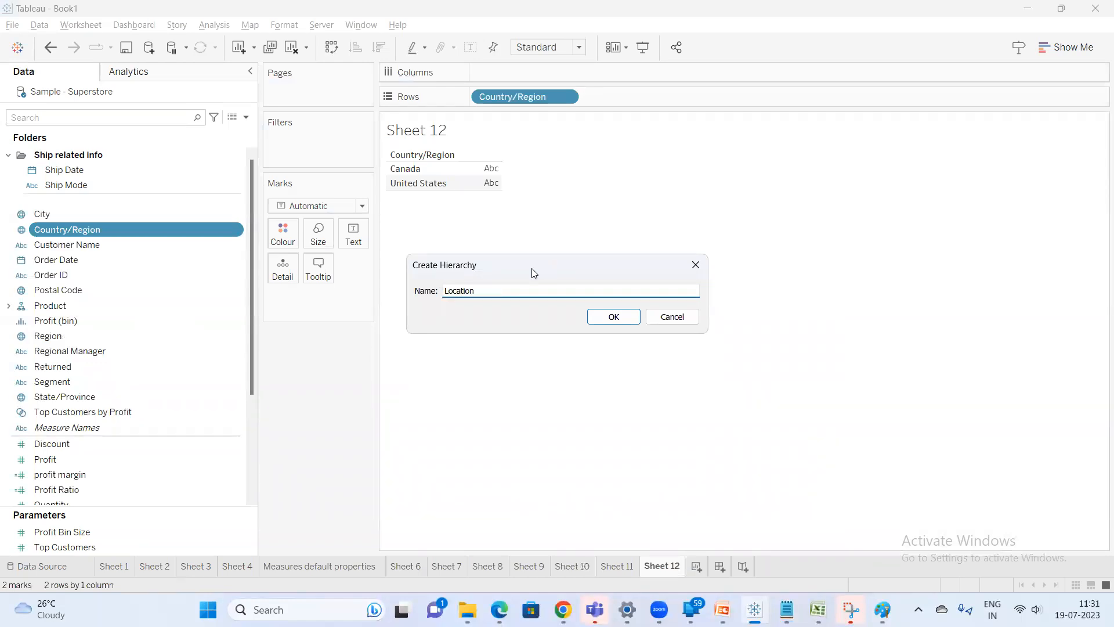
left_click(613, 318)
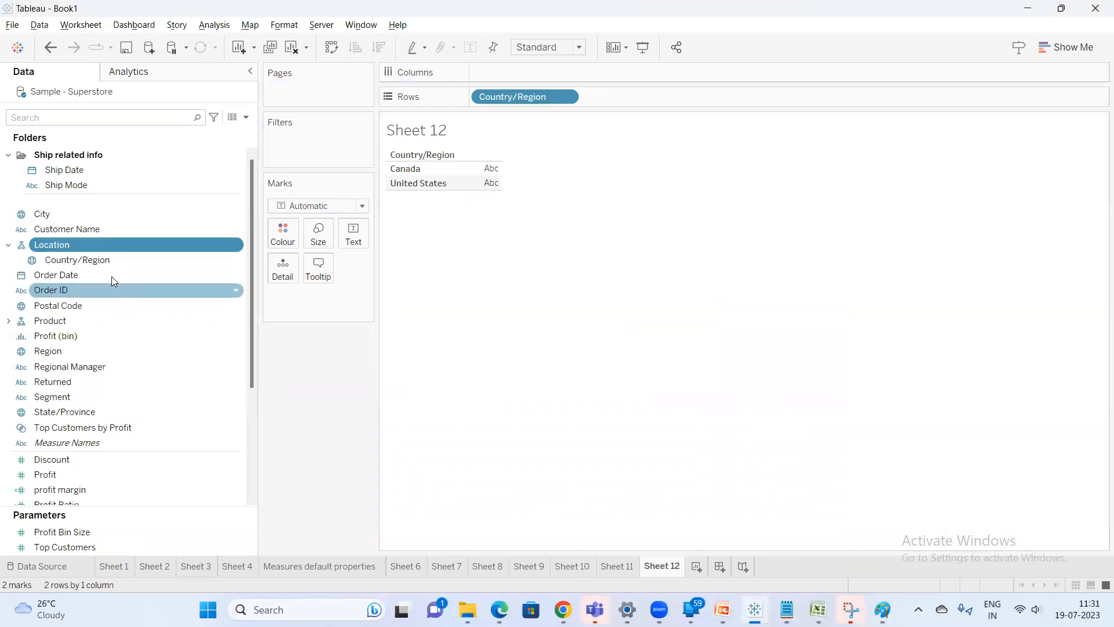
Add Region to the Location hierarchy below Country/Region
left_click(81, 261)
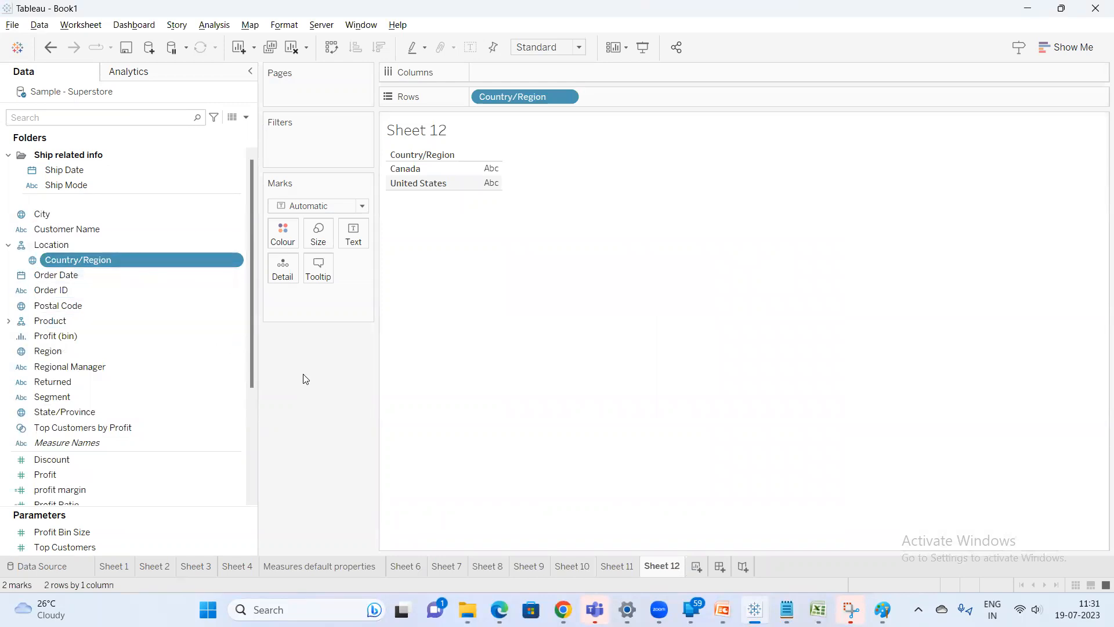
left_click(61, 352)
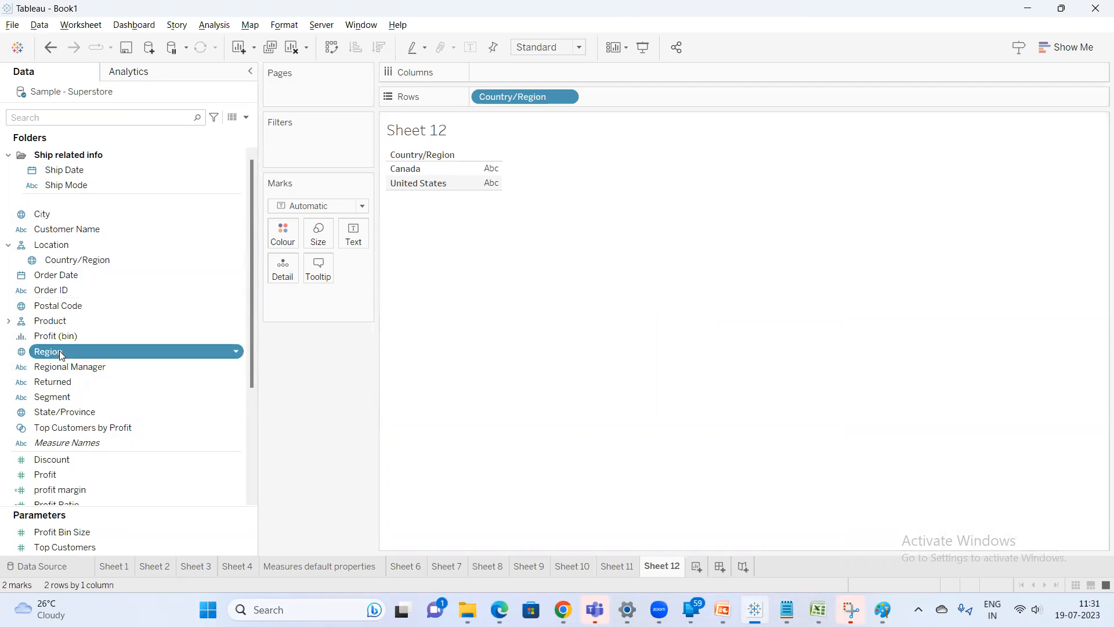
right_click(60, 354)
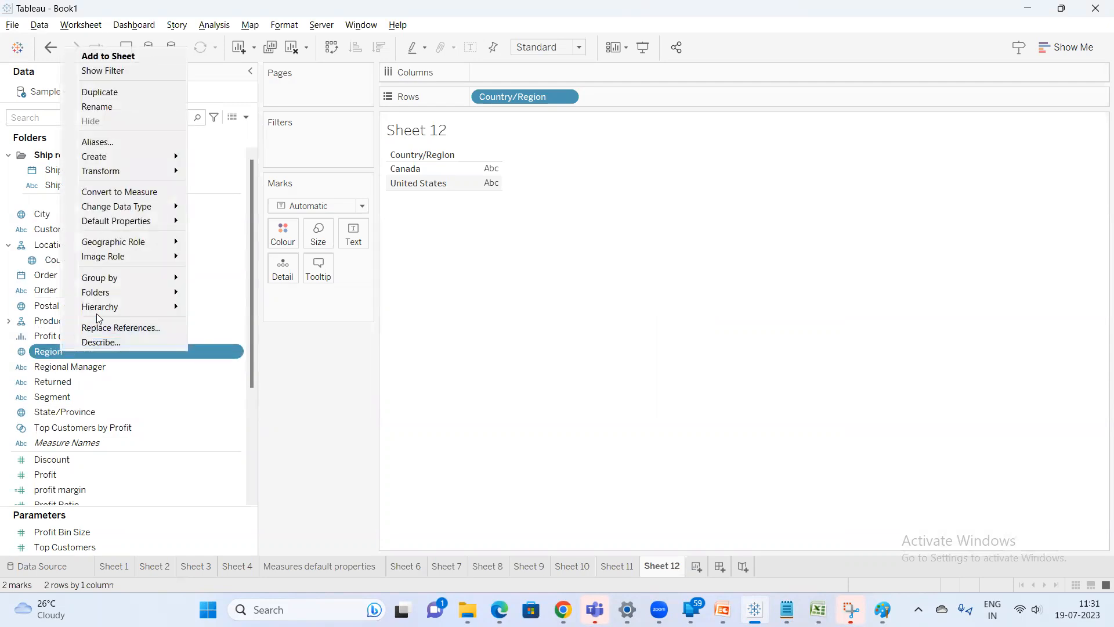
mouse_move(103, 310)
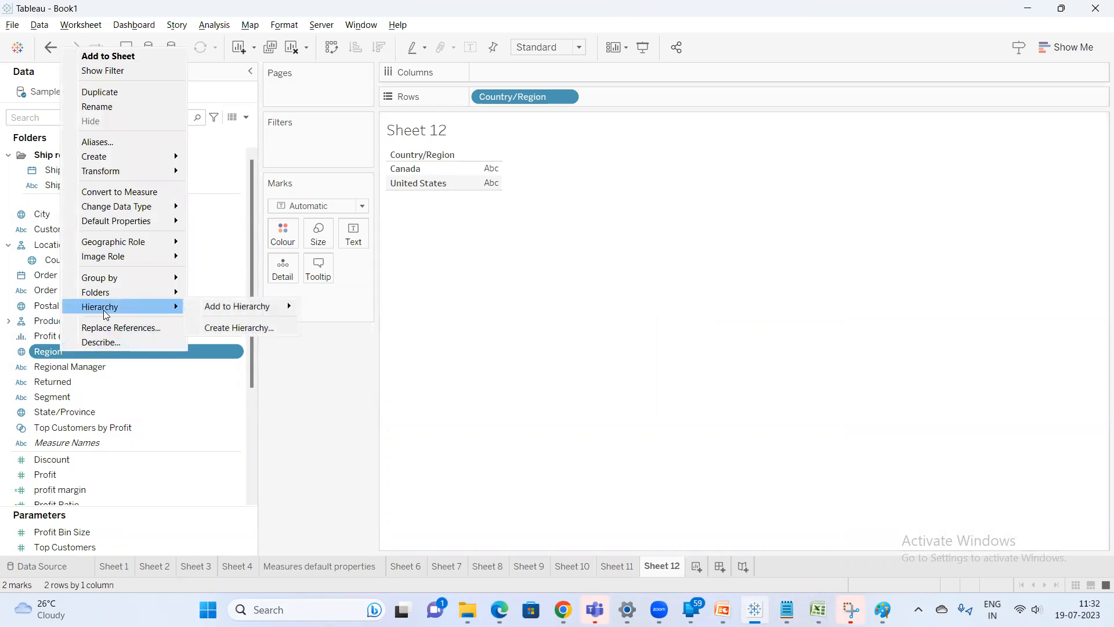
mouse_move(215, 310)
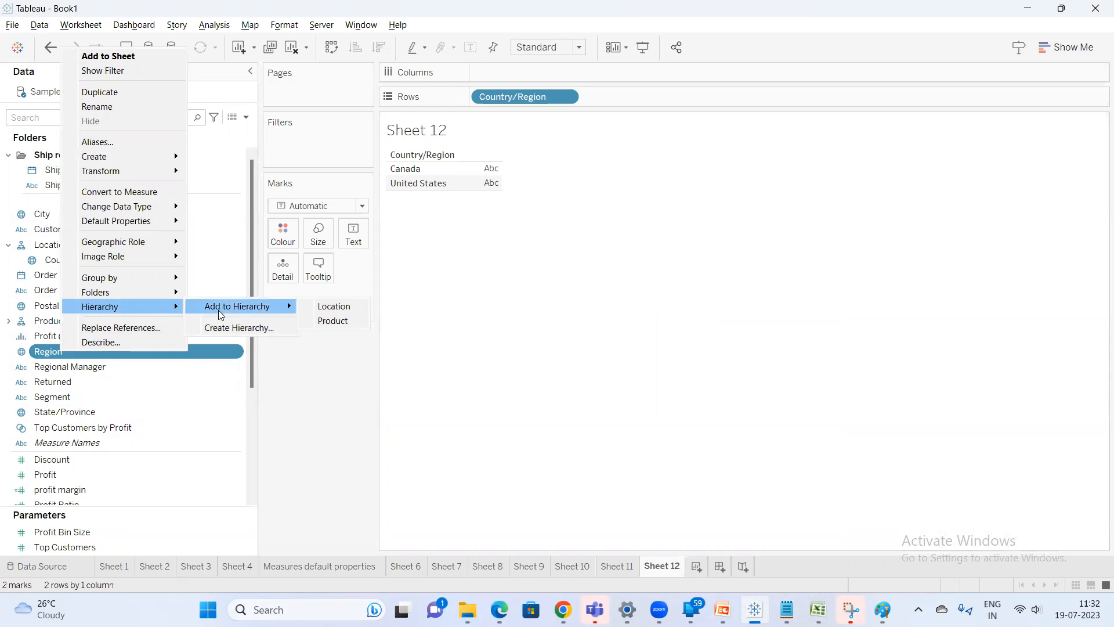
left_click(326, 307)
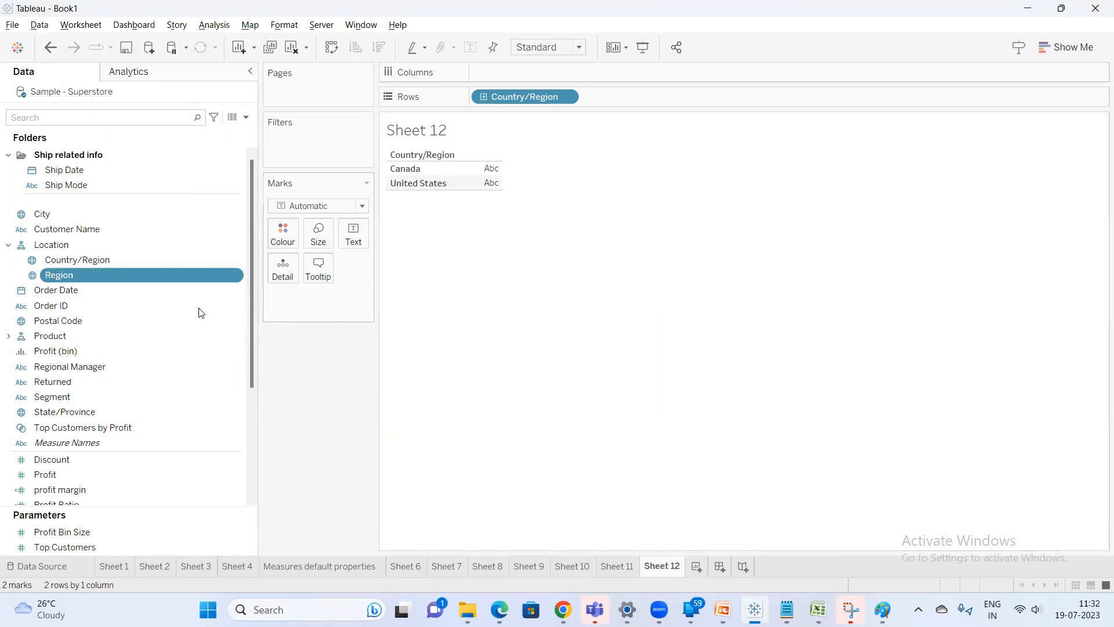
Add State/Province to the Location hierarchy below Region
left_click(87, 261)
left_click(89, 271)
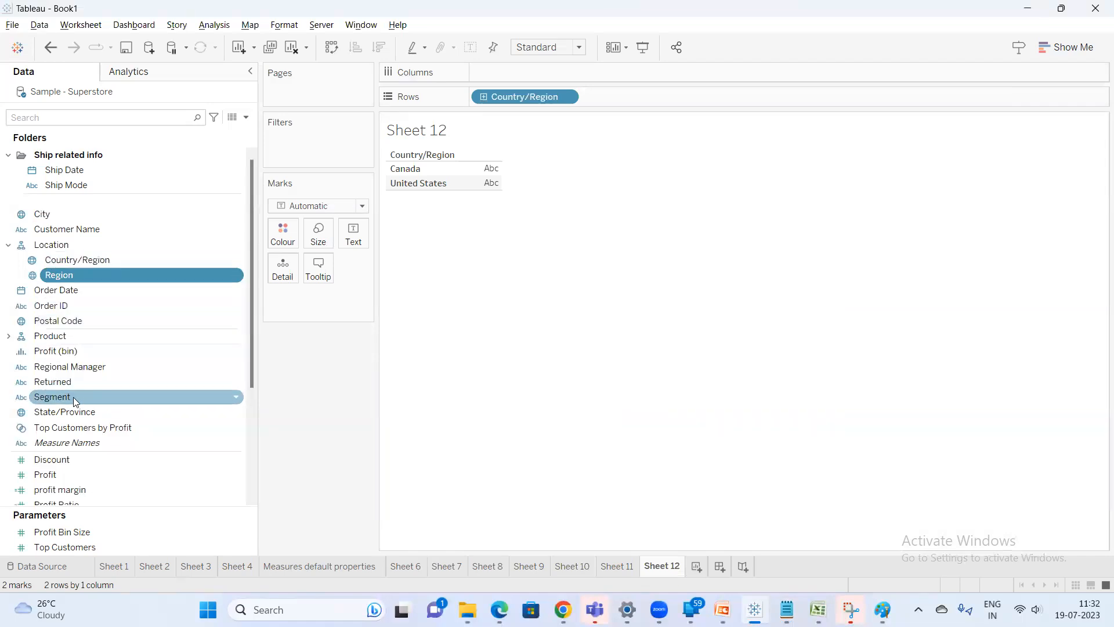
left_click(92, 397)
left_click(91, 413)
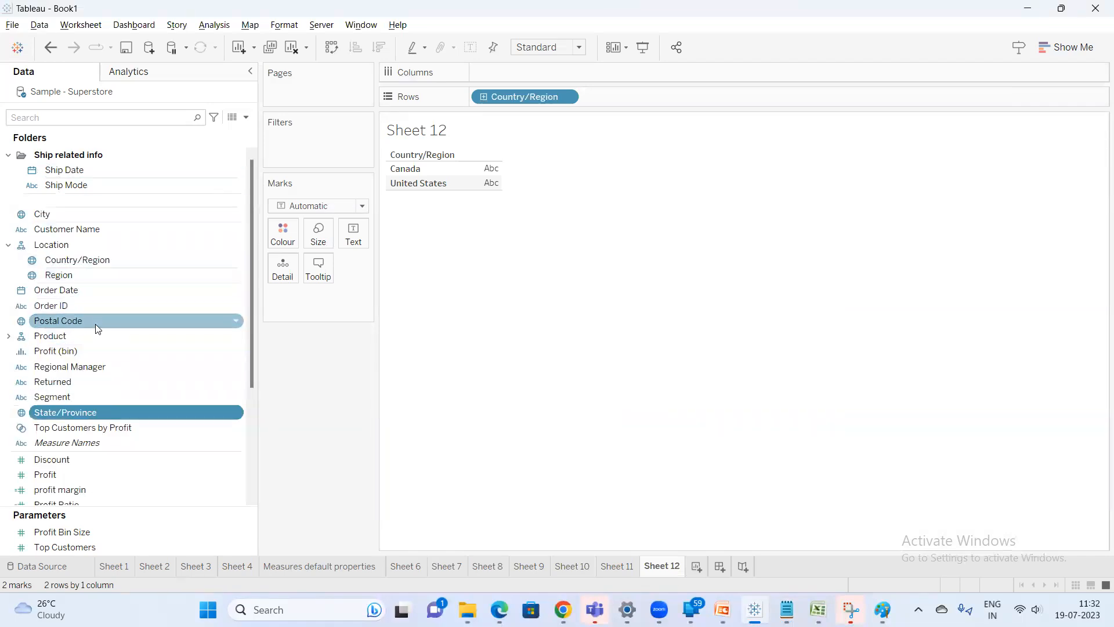
right_click(92, 413)
mouse_move(150, 369)
mouse_move(319, 368)
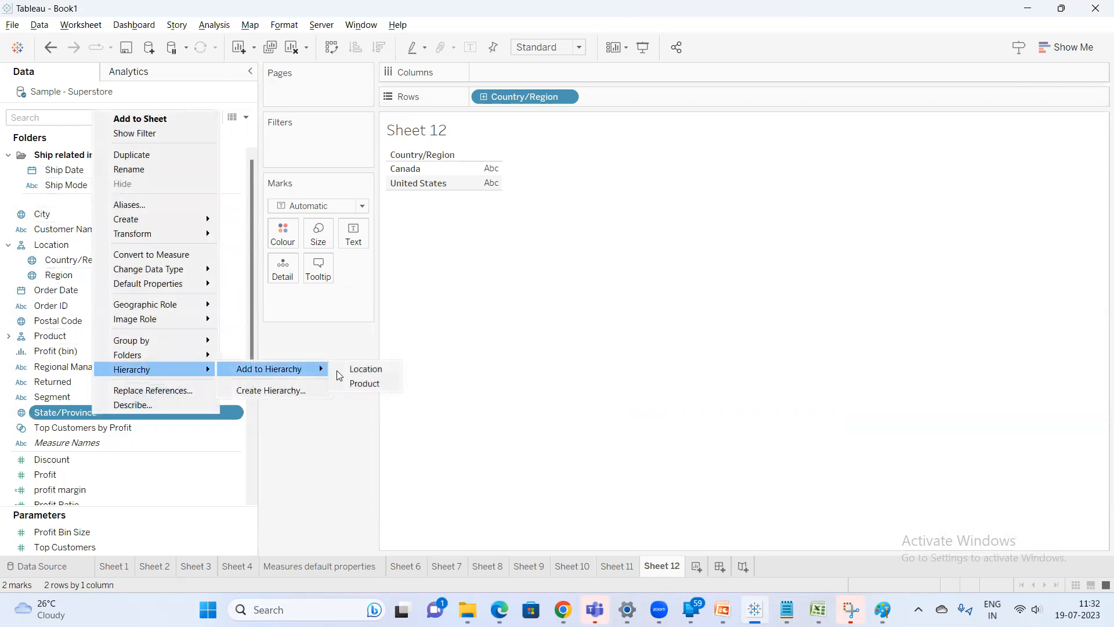
left_click(365, 369)
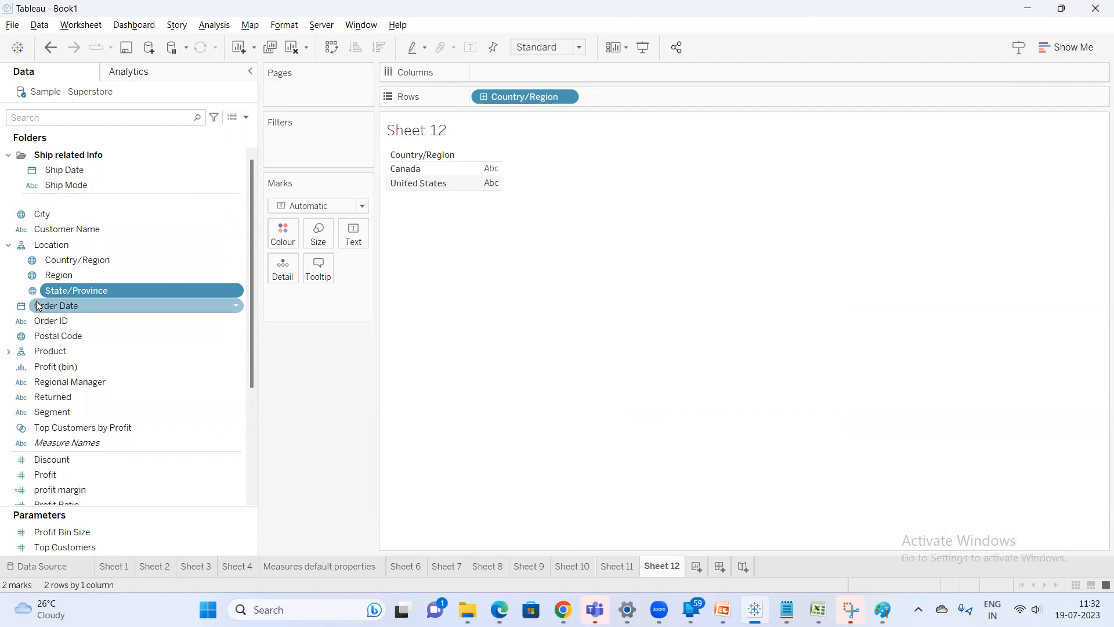
Move City into the Location hierarchy below State/Province
left_click(93, 395)
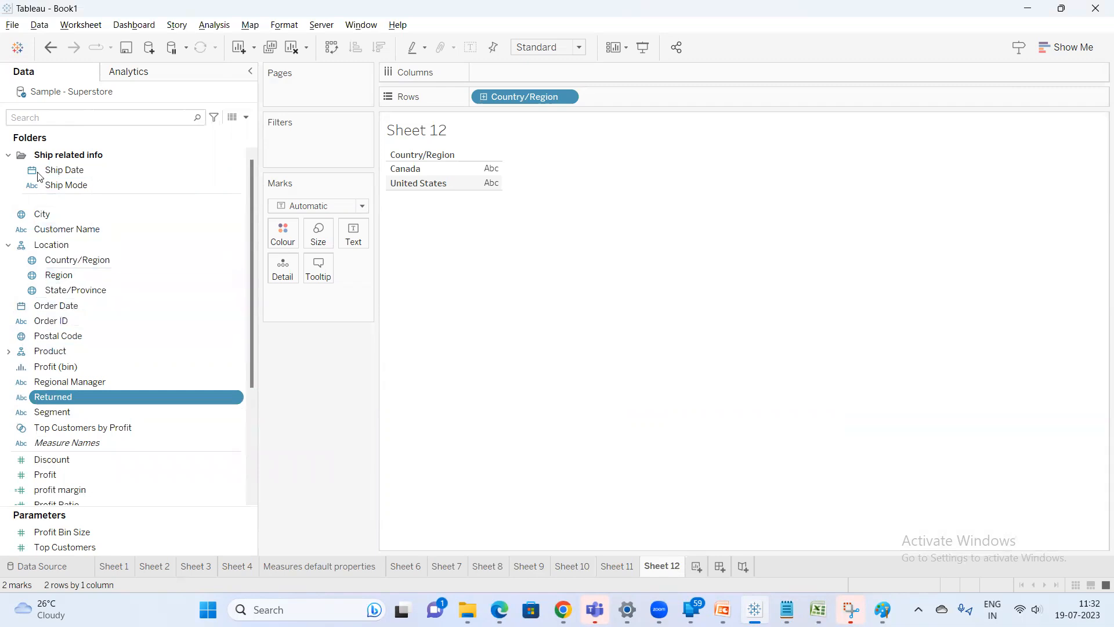
scroll(113, 362, "down", 2)
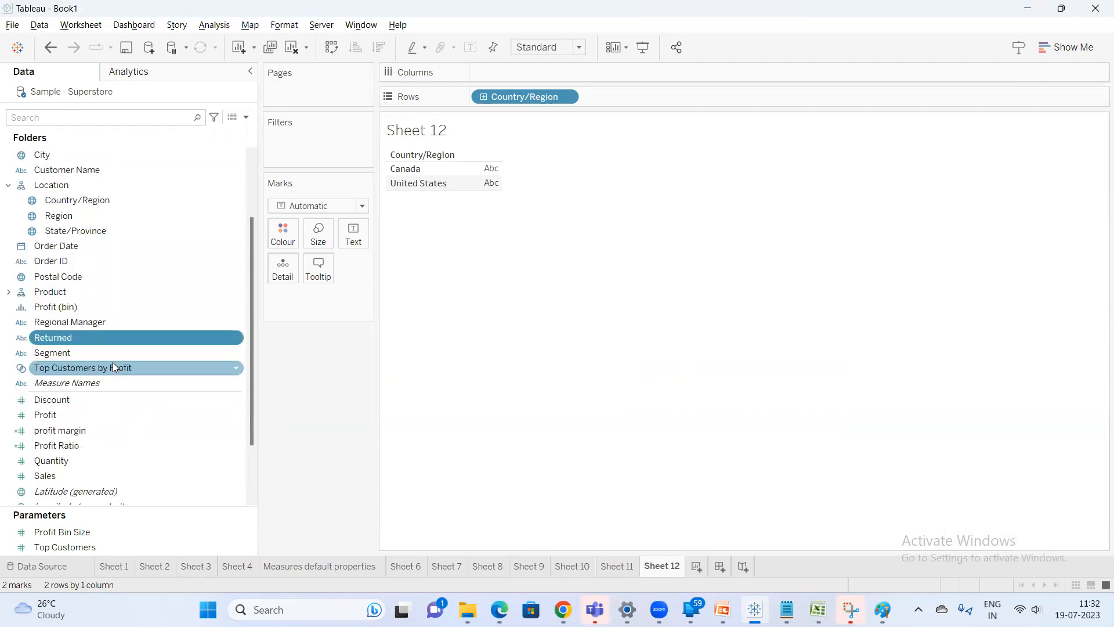
scroll(112, 362, "up", 2)
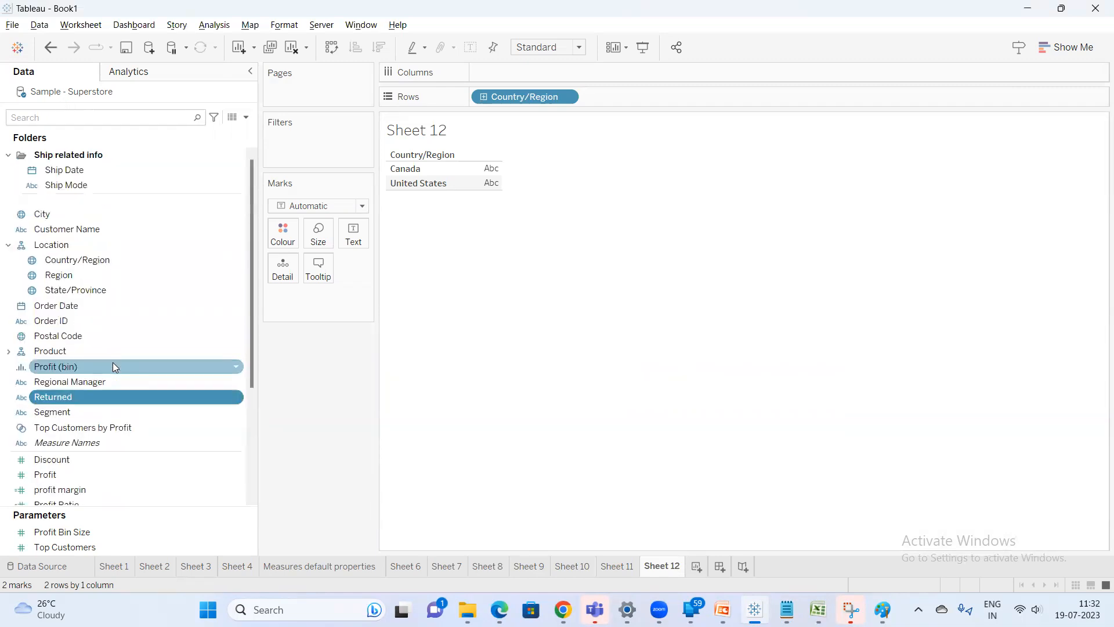
left_click(41, 216)
left_click_drag(48, 213, 89, 295)
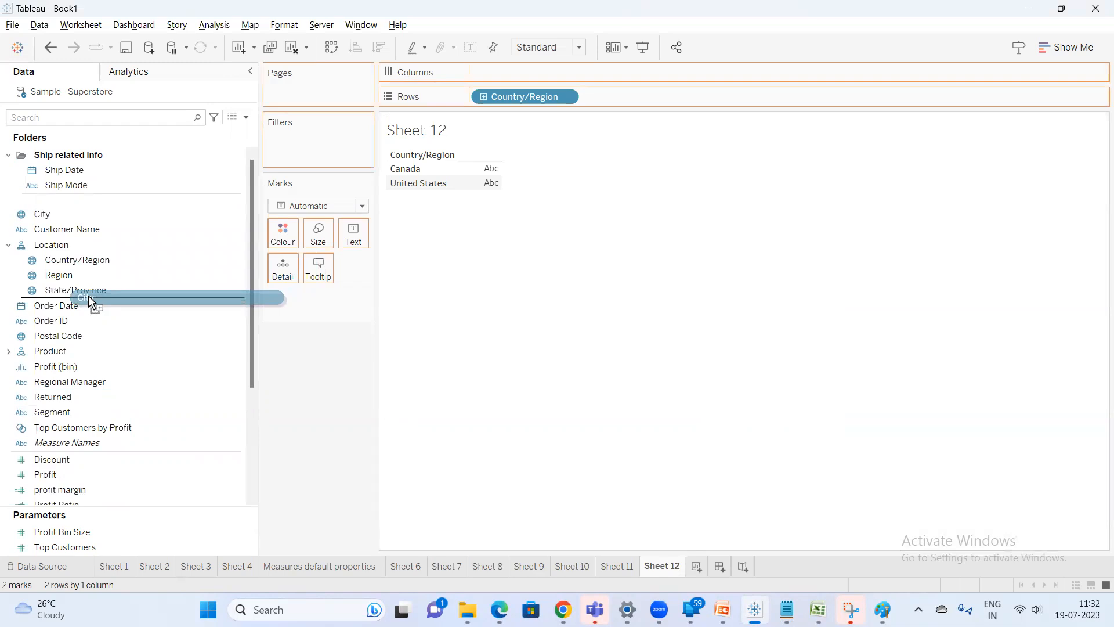
left_click_drag(88, 296, 91, 300)
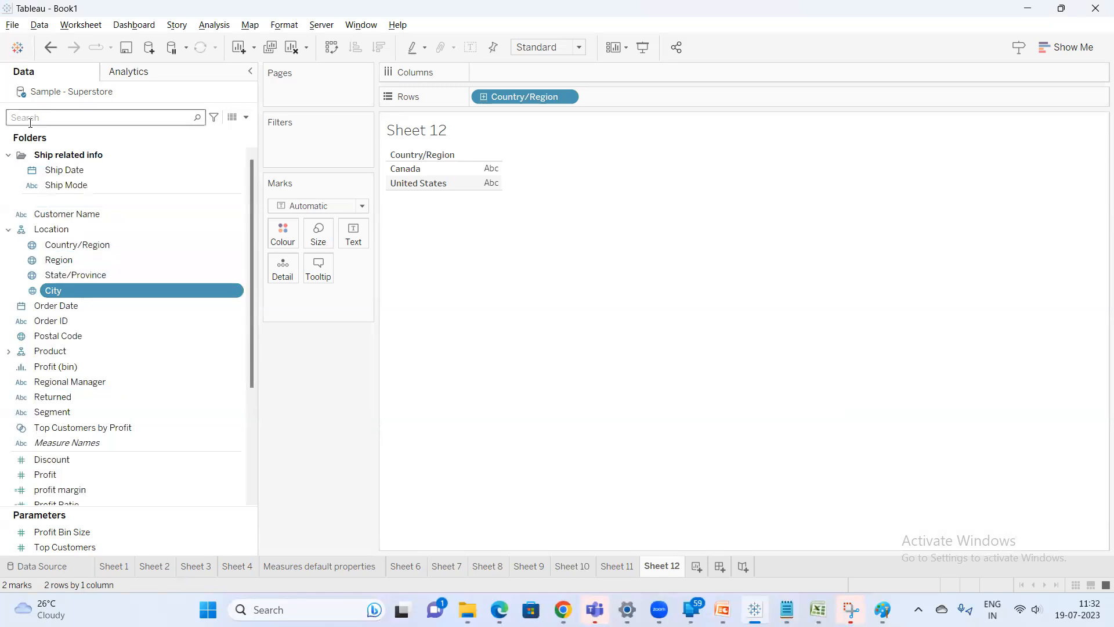
type("po")
right_click(57, 152)
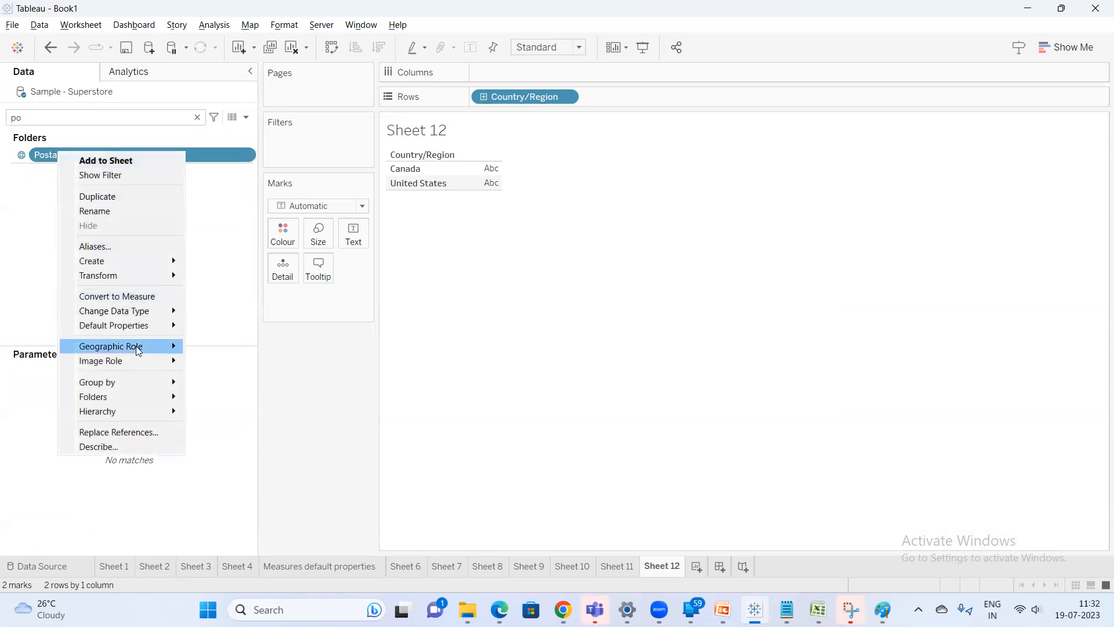
mouse_move(142, 414)
mouse_move(234, 417)
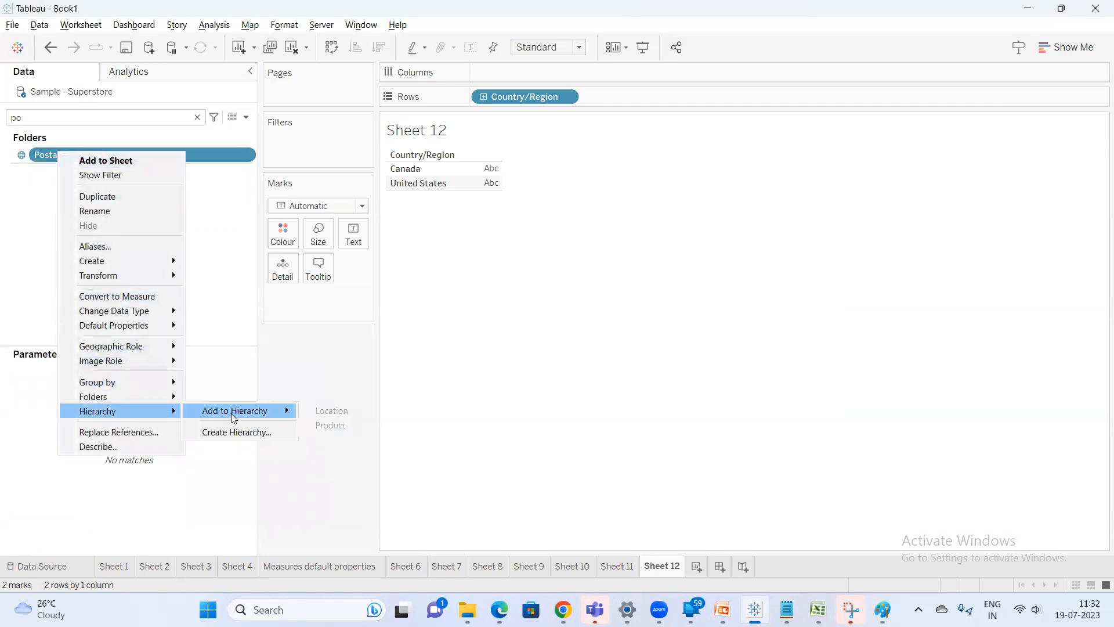
left_click(198, 118)
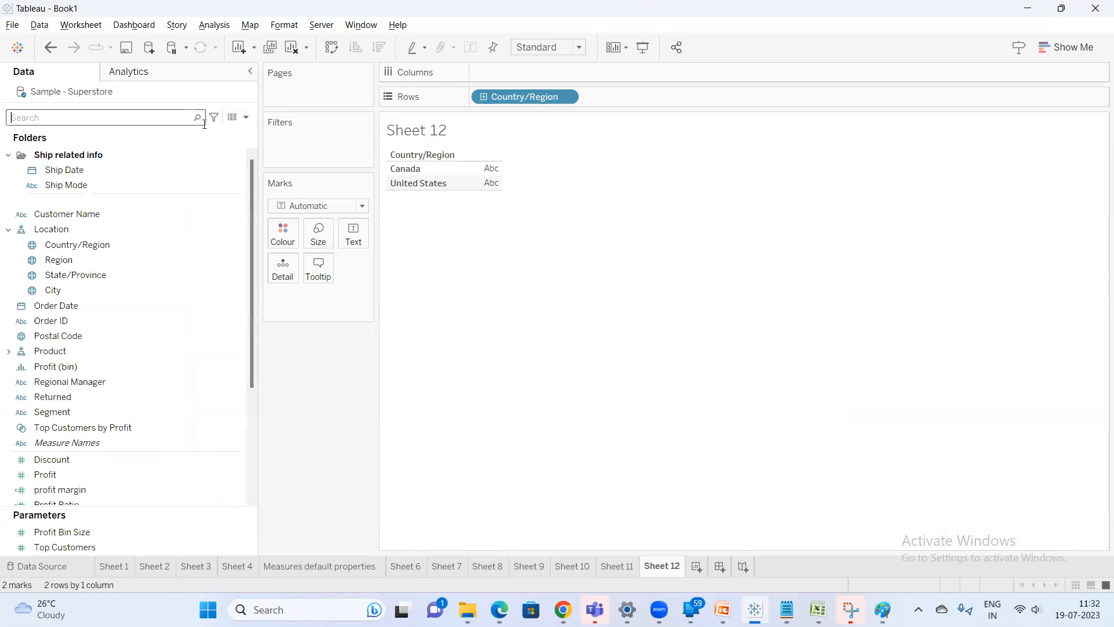
Move Postal Code into the Location hierarchy below City
scroll(157, 308, "down", 1)
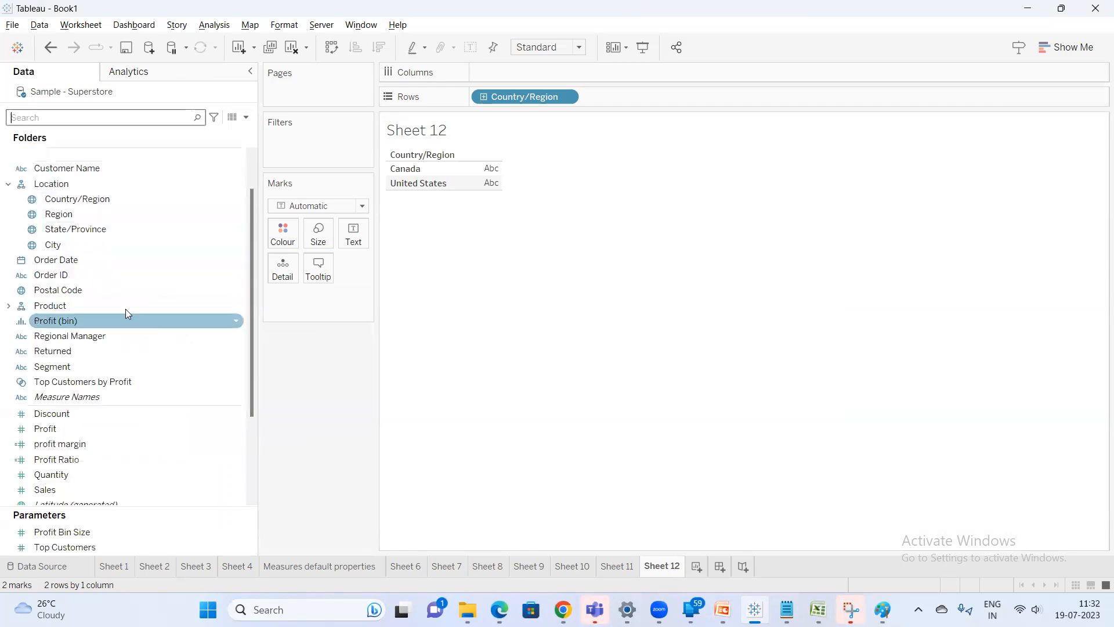
scroll(123, 309, "down", 1)
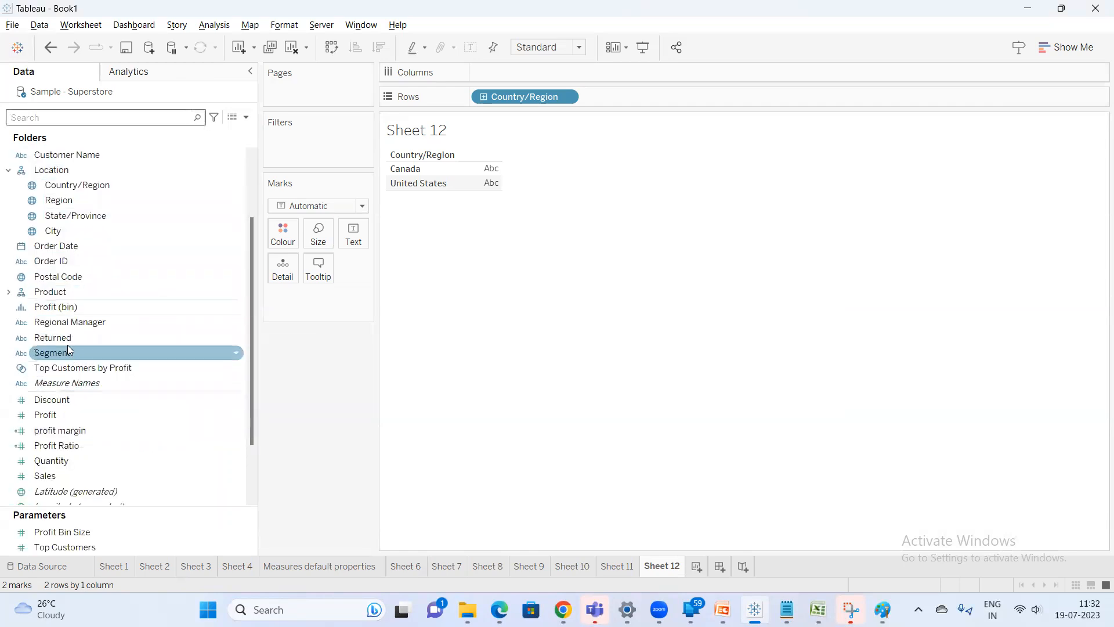
left_click_drag(62, 279, 78, 236)
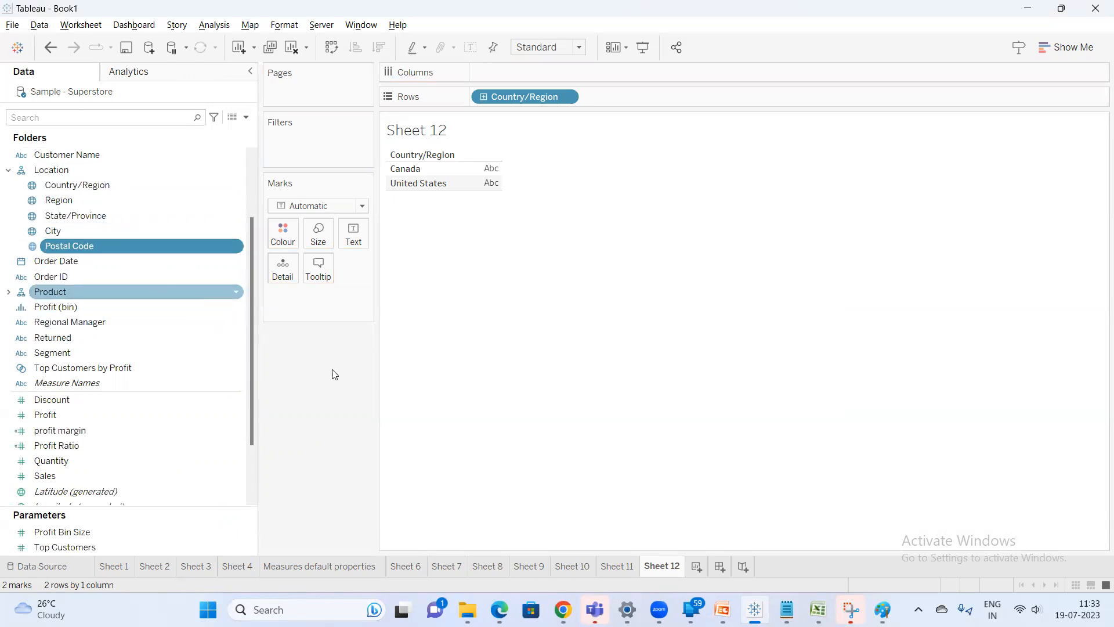
Switch to Notepad and add the note "states combining together makes a country" on a new line
left_click(786, 610)
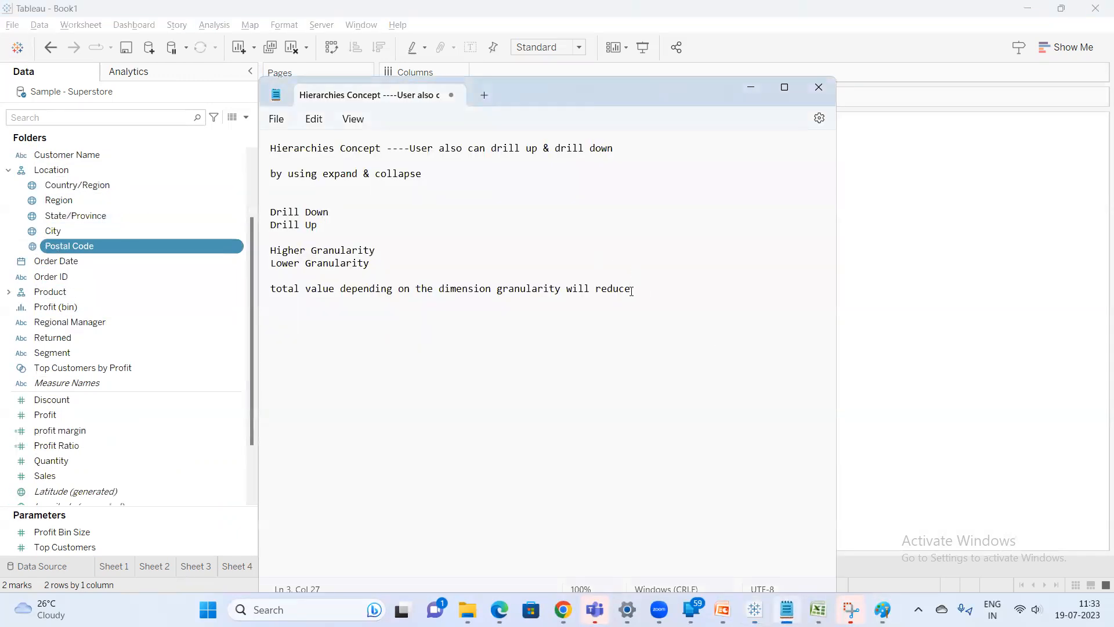
left_click(631, 289)
type("states")
key("BackSpace")
type("s combining together makes")
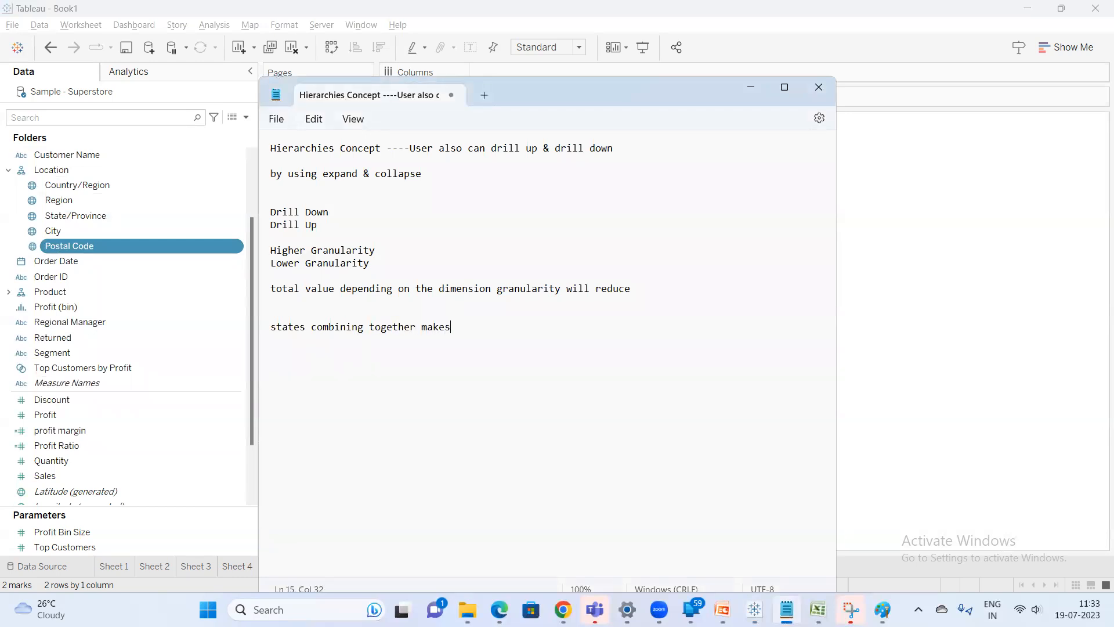
type(" a country ")
type("ci")
Add the line "states ---cities ---postalcode" below the previous note
key("BackSpace")
key("BackSpace")
key("BackSpace")
key("BackSpace")
type("cit")
key("BackSpace")
key("BackSpace")
type("states ---cities ---postalcode")
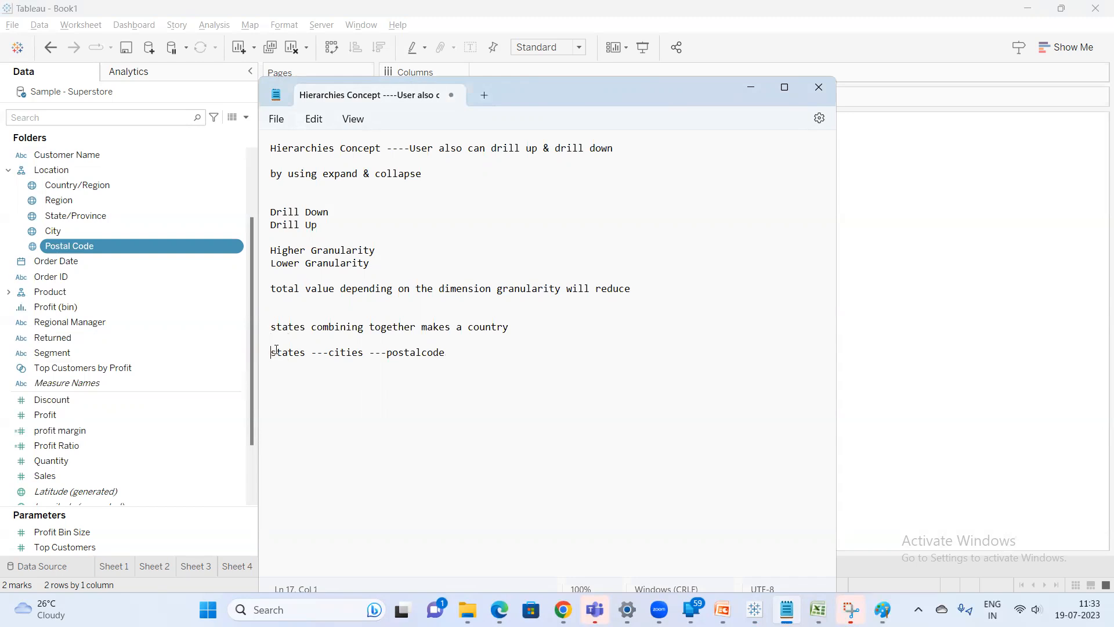
type("Countries")
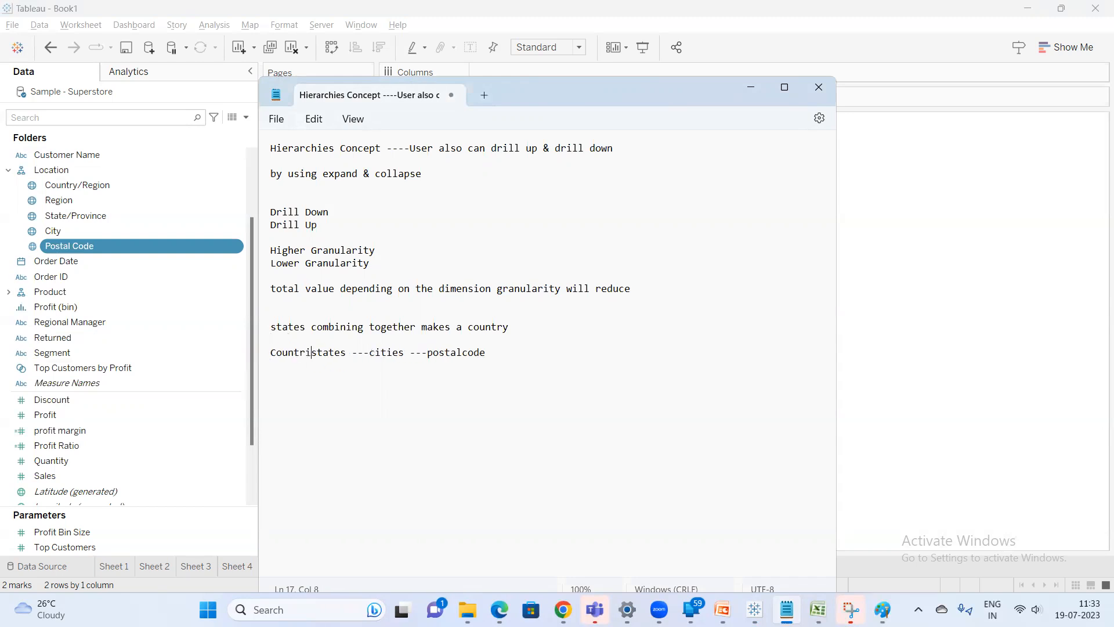
type(" ----")
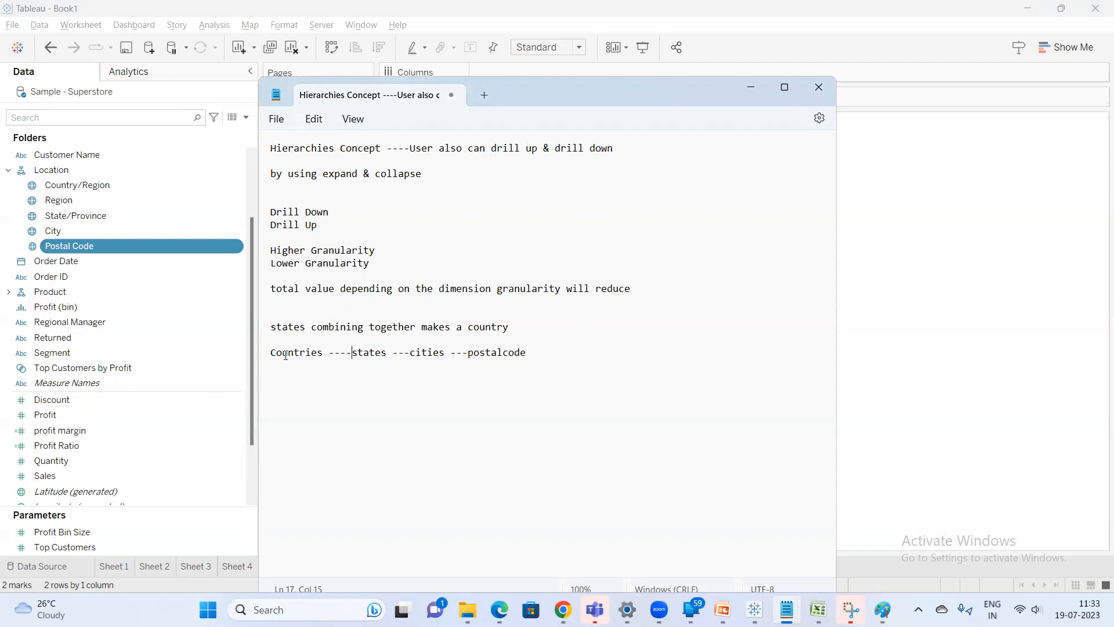
Prefix the hierarchy line with "Countries ----" and insert a "Hierarchy" heading above it
left_click(324, 340)
key("Return")
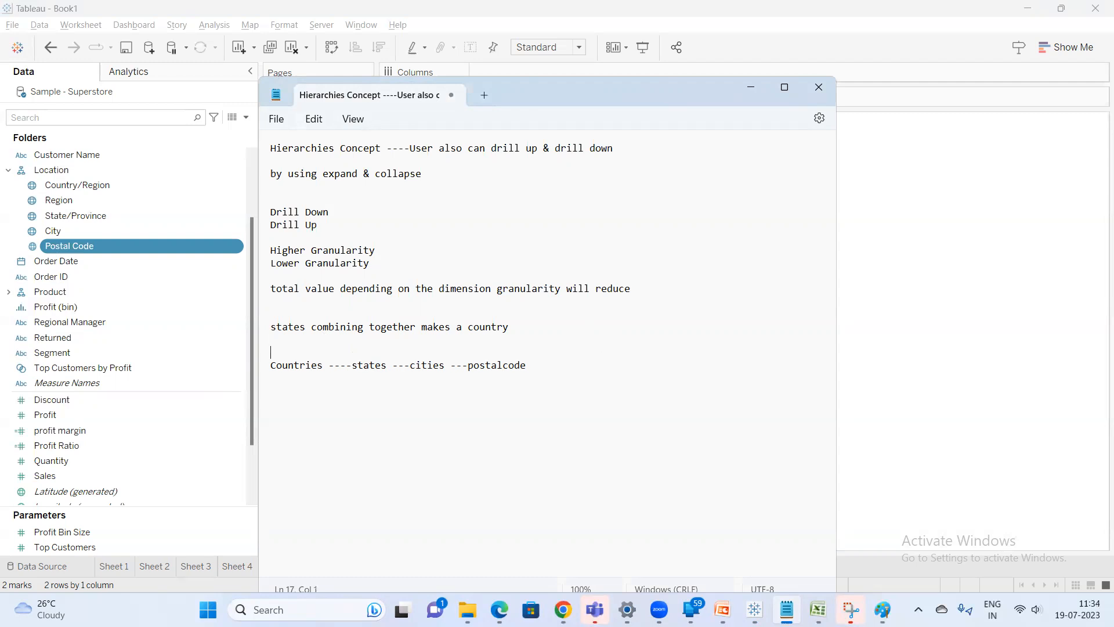
type("Hierarchy")
Add an "Org Hierarchy" heading two lines below the countries line
left_click(557, 364)
key("Return")
key("Return")
type("Org Hierar")
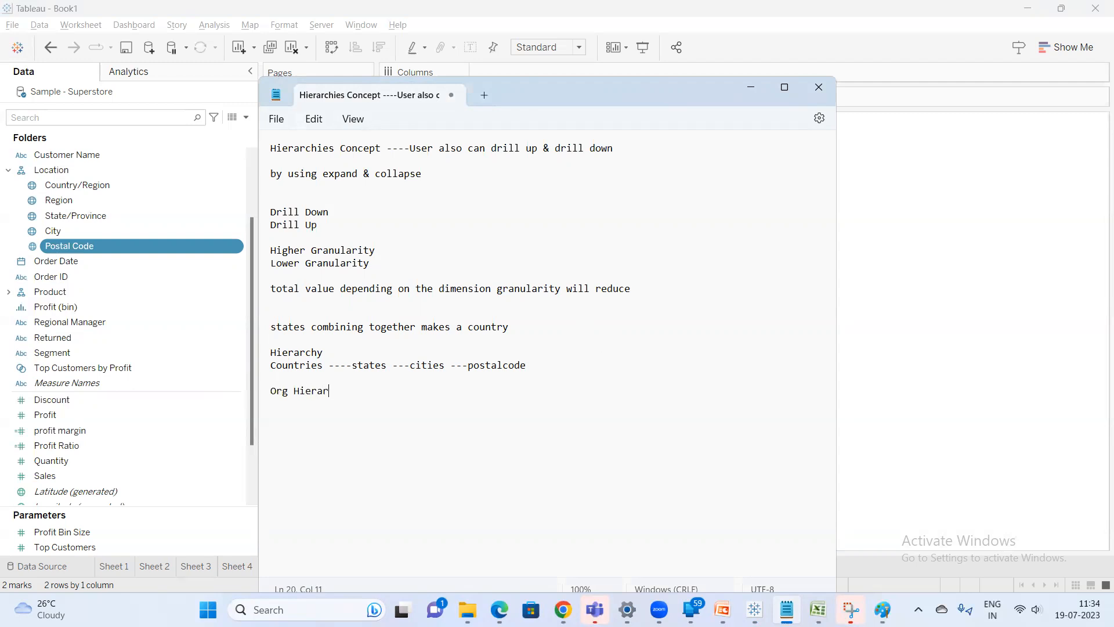
type("chy")
Write the chain "CEO --COO----President ---Vice president ----senior managers-----Assoc Managers----Tech leads" under the Org Hierarchy heading
key("Return")
type("CE")
type("O")
type(" --COO")
type("----")
type("Vice")
key("BackSpace")
key("BackSpace")
key("BackSpace")
key("BackSpace")
key("BackSpace")
type("Presider")
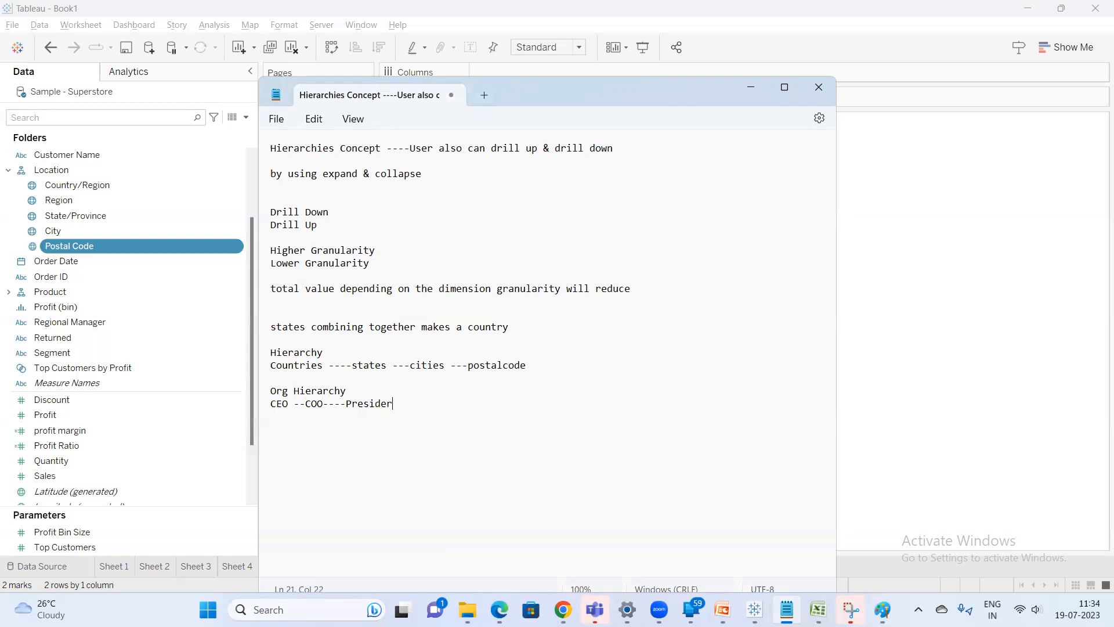
key("BackSpace")
type("nt ---Vice presider")
key("BackSpace")
type("nt ----senior managers-----Assoc Managers----")
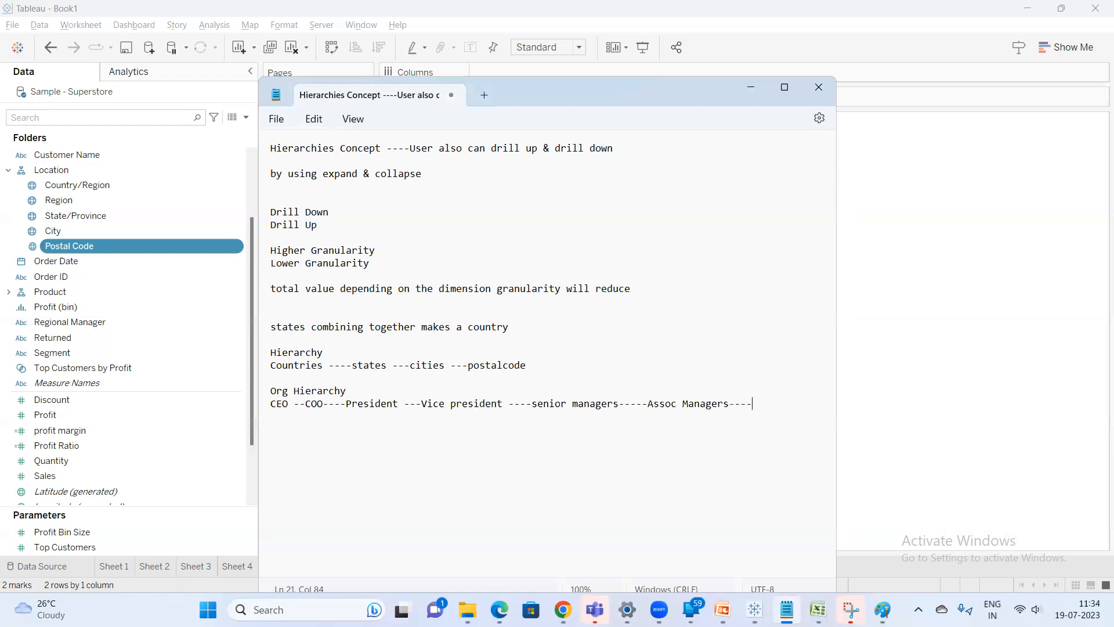
type("Tech la")
key("BackSpace")
type("eass")
Add the line "employees" after a blank line below the org chain
key("Return")
key("Return")
type("employees")
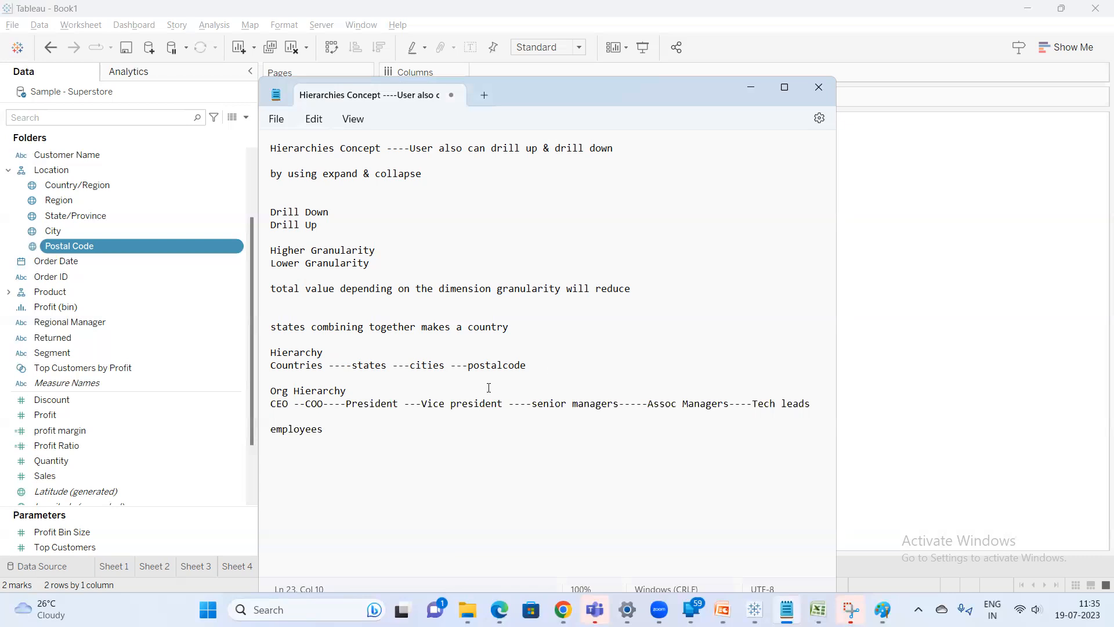
Switch to Tableau and rebuild Sheet 12 with Country/Region on Rows and Sales added as the text values
left_click(552, 366)
left_click(905, 239)
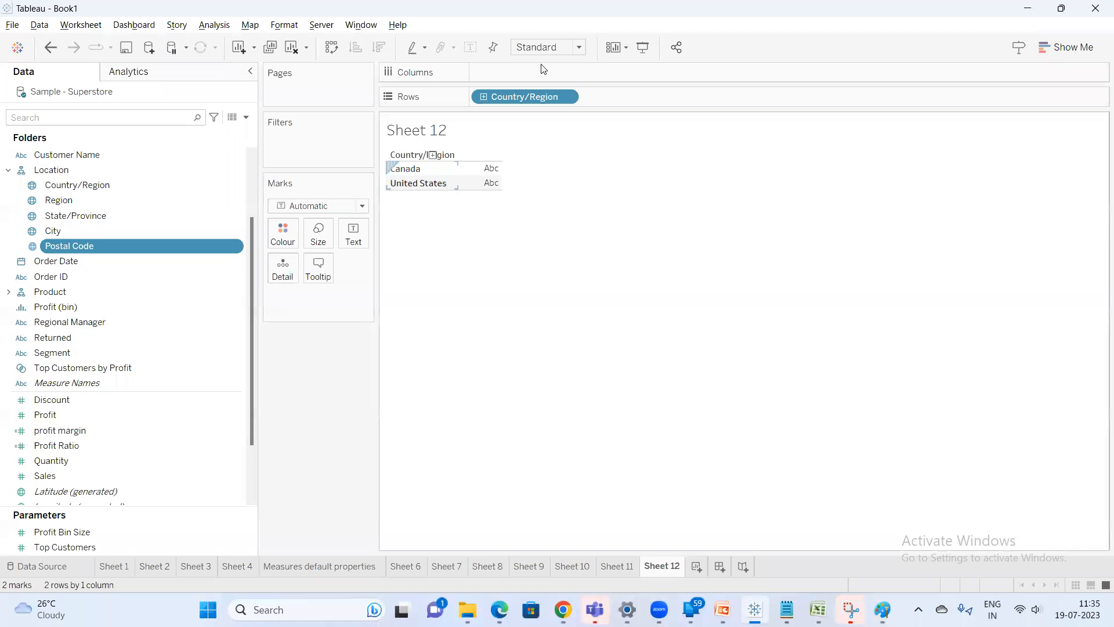
left_click_drag(518, 95, 340, 348)
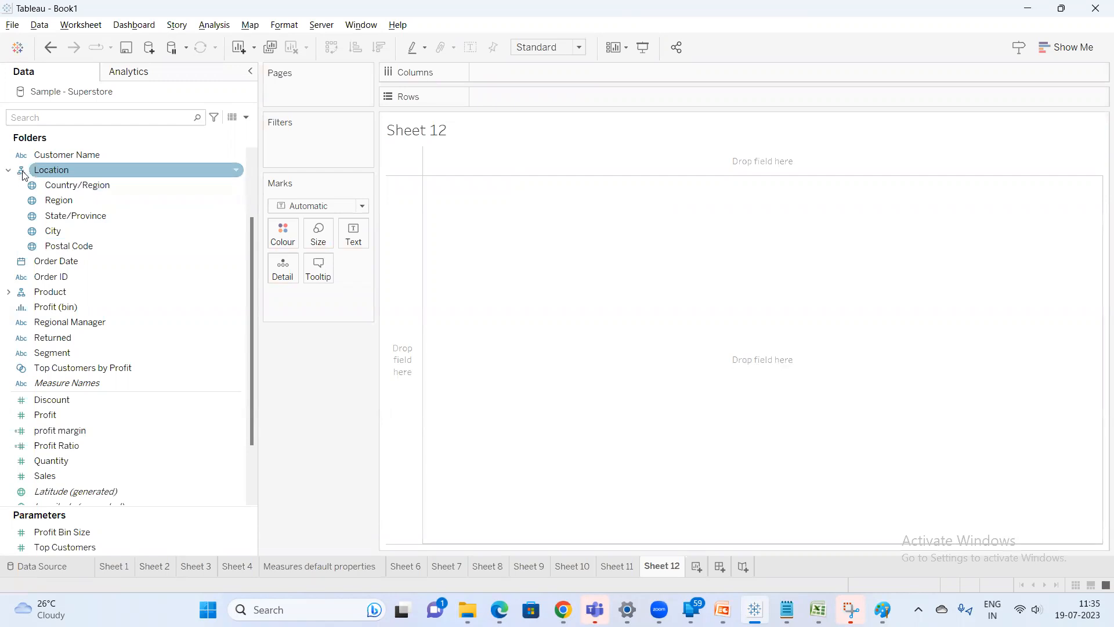
left_click_drag(74, 185, 495, 94)
mouse_move(443, 157)
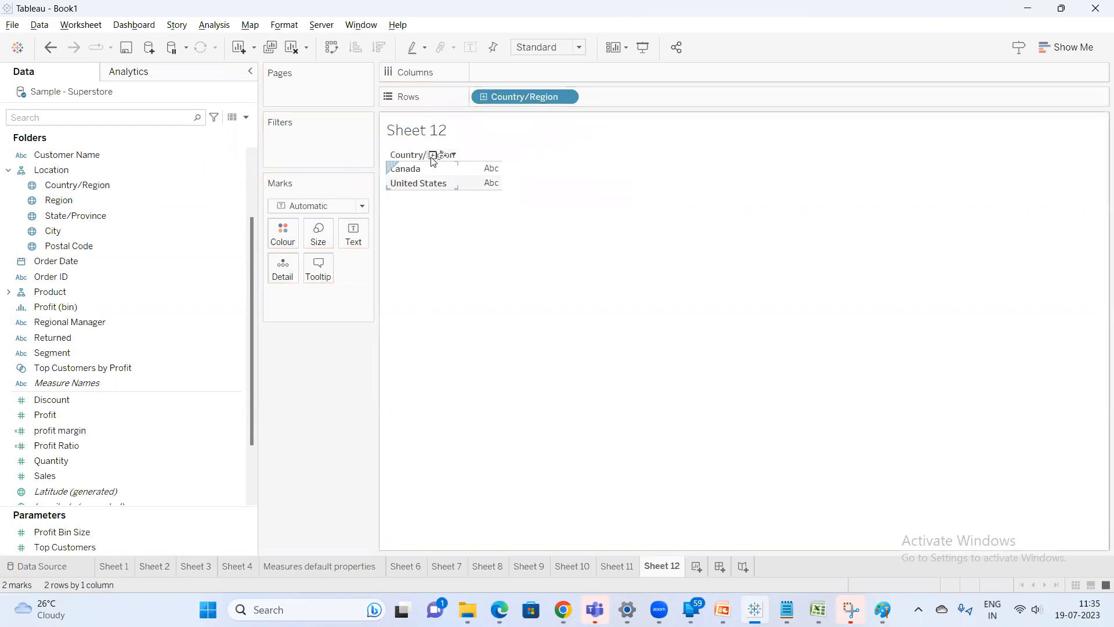
left_click(119, 119)
type("sa")
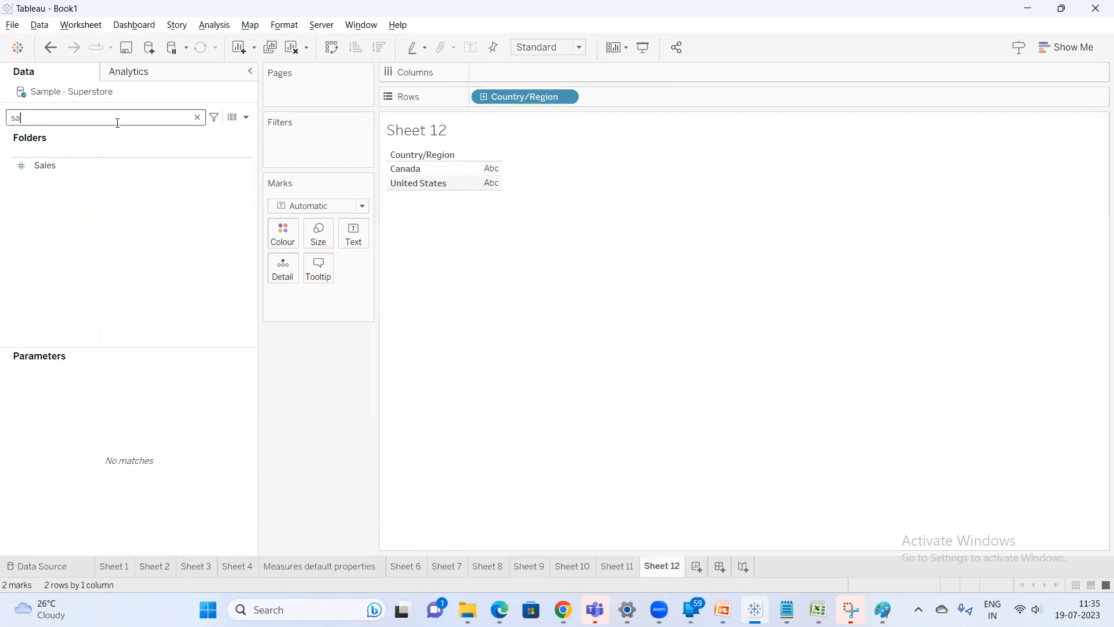
double_click(63, 172)
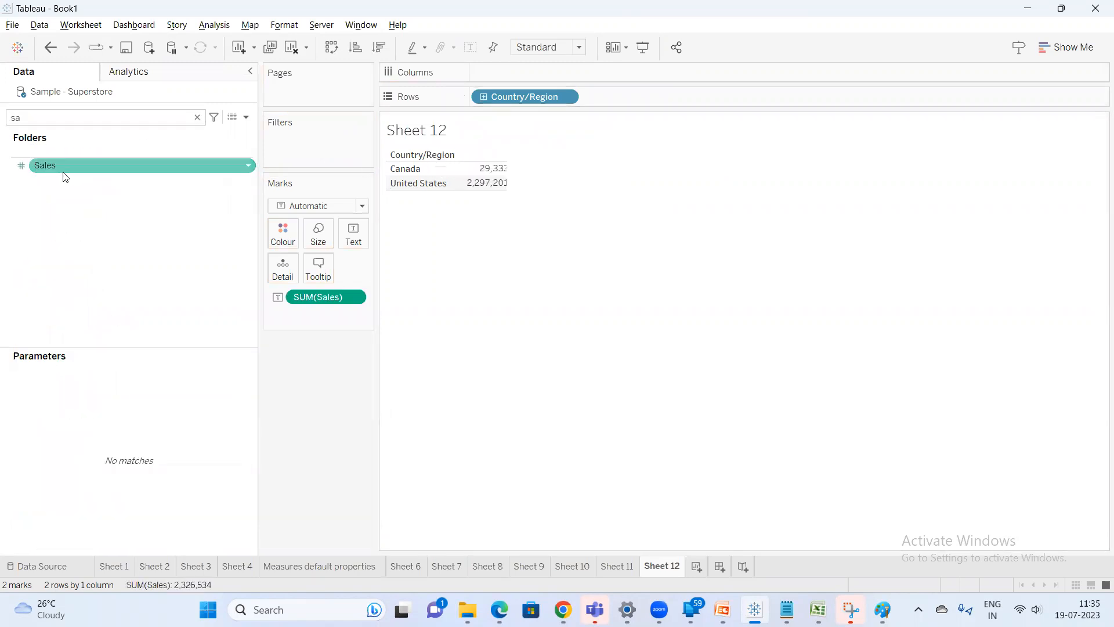
left_click(197, 117)
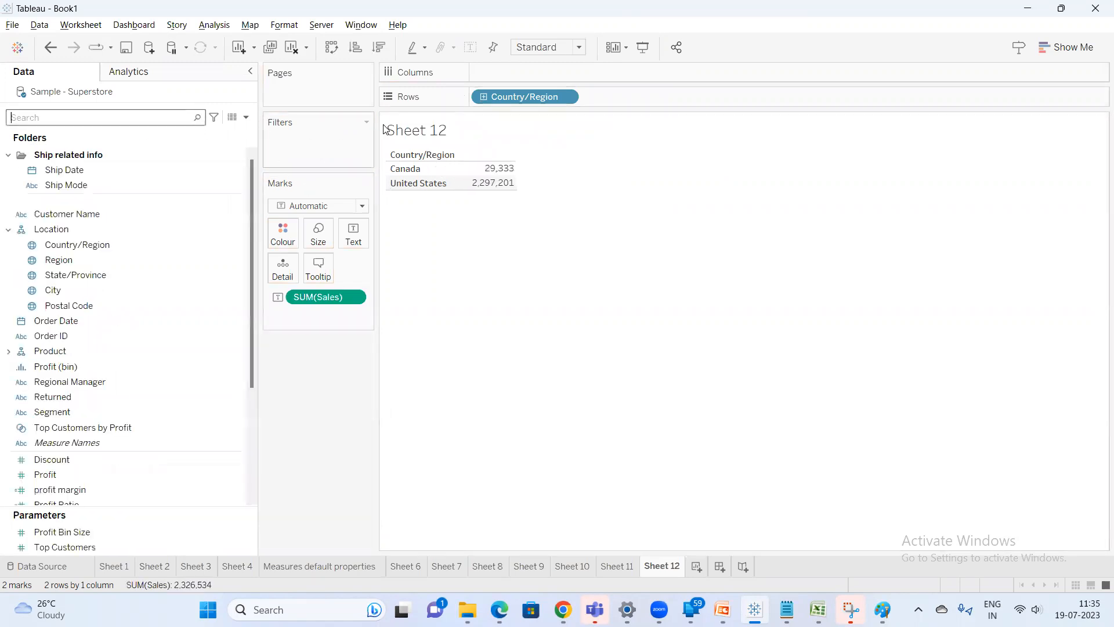
Drill the Location hierarchy down from Country/Region to Postal Code and collapse it back to Country/Region
left_click(483, 97)
left_click(594, 97)
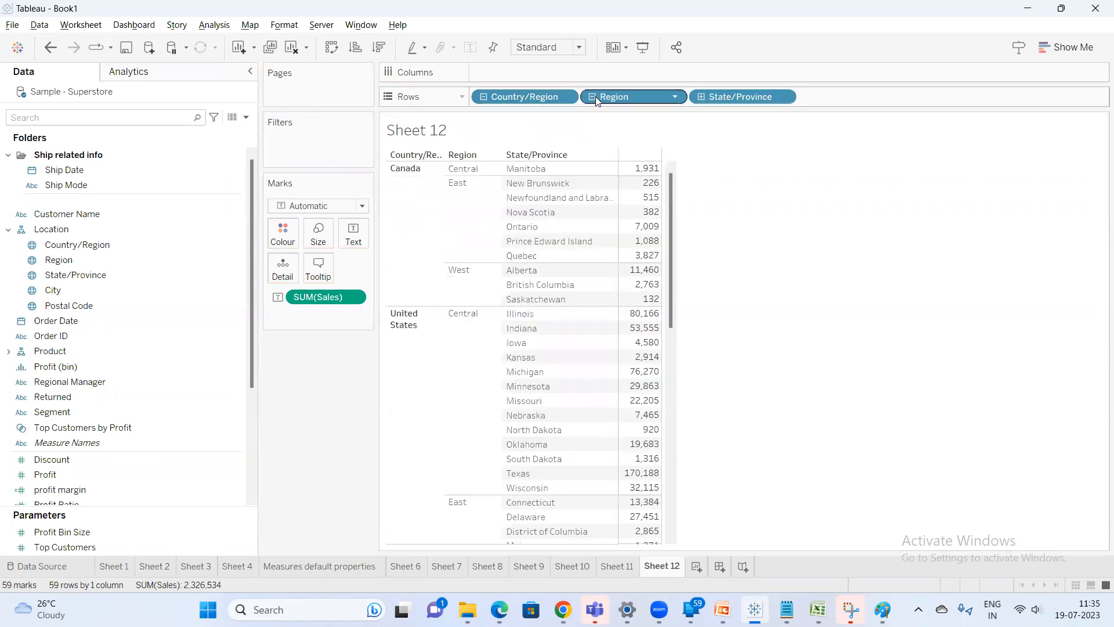
left_click(702, 97)
left_click(811, 97)
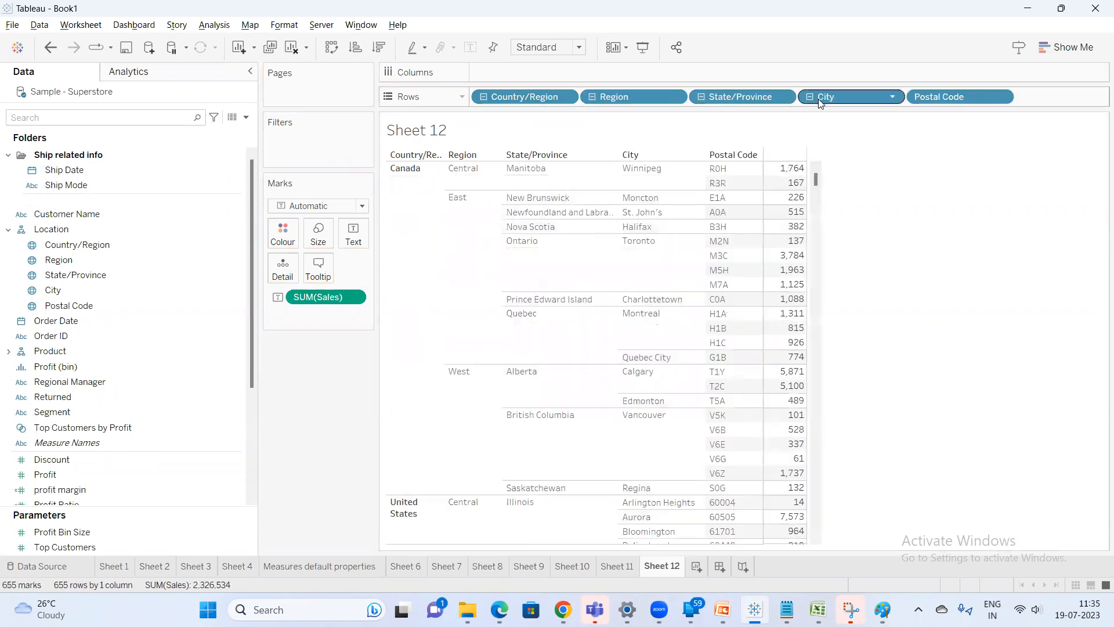
left_click(483, 97)
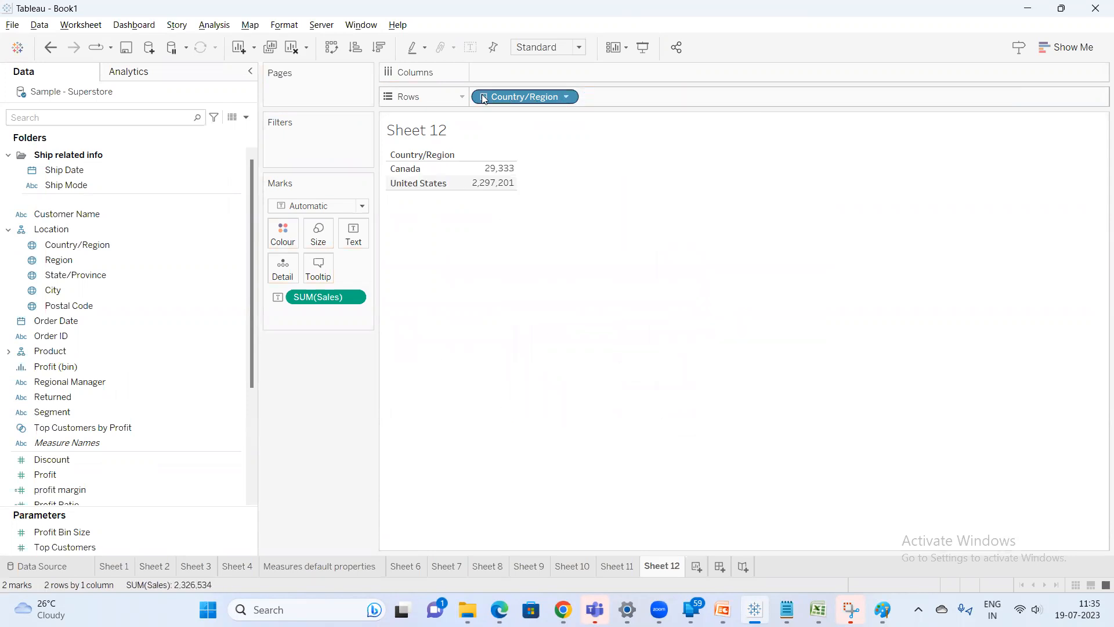
left_click(433, 155)
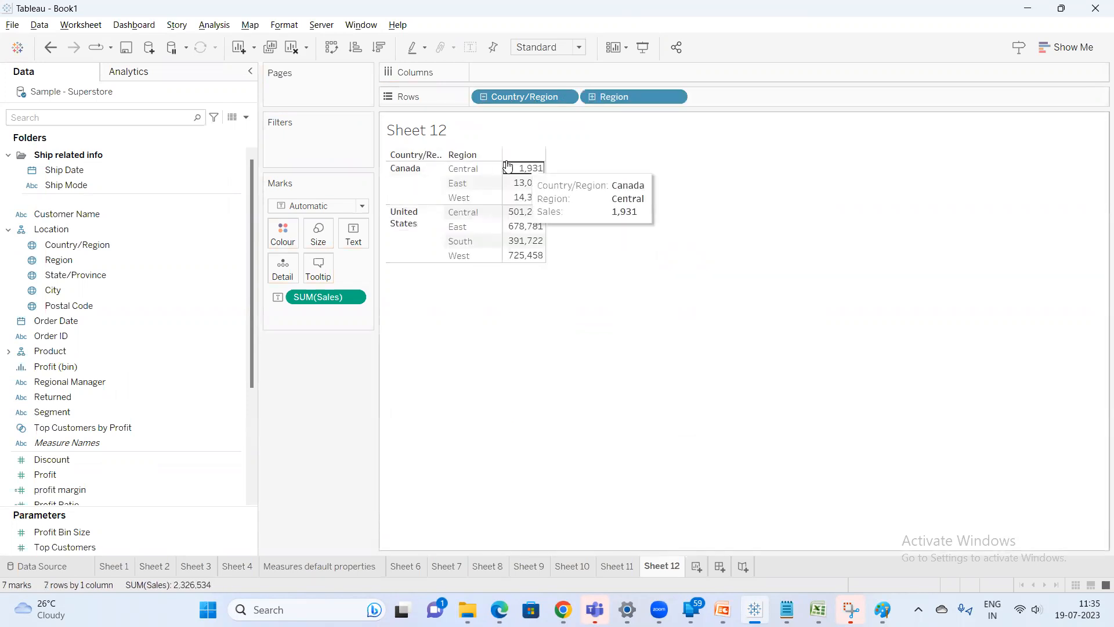
left_click(476, 155)
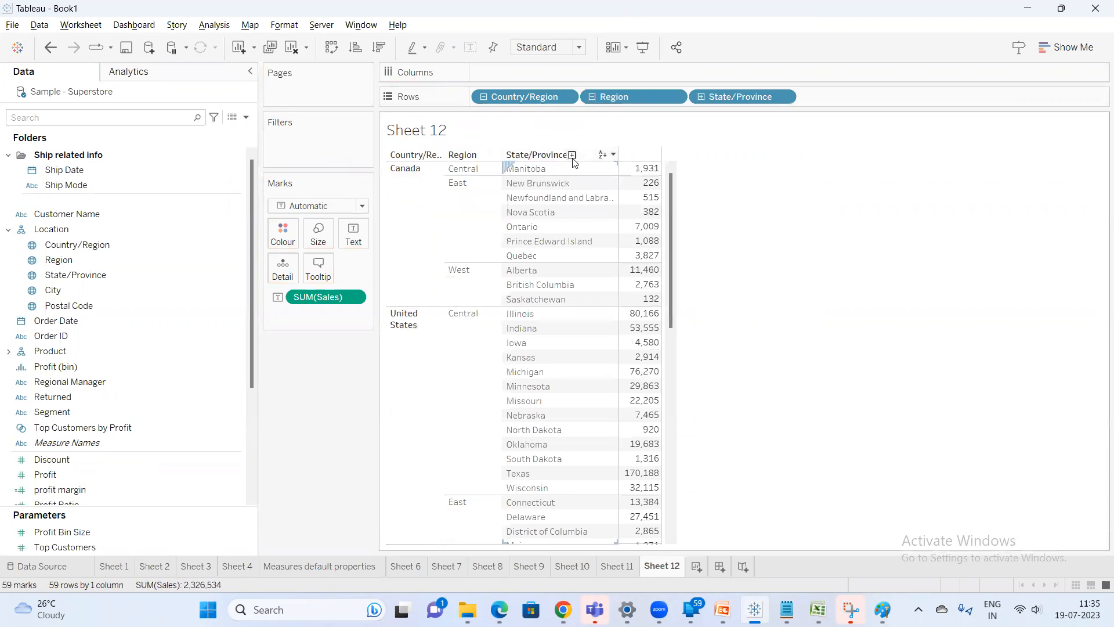
left_click(572, 155)
left_click(430, 155)
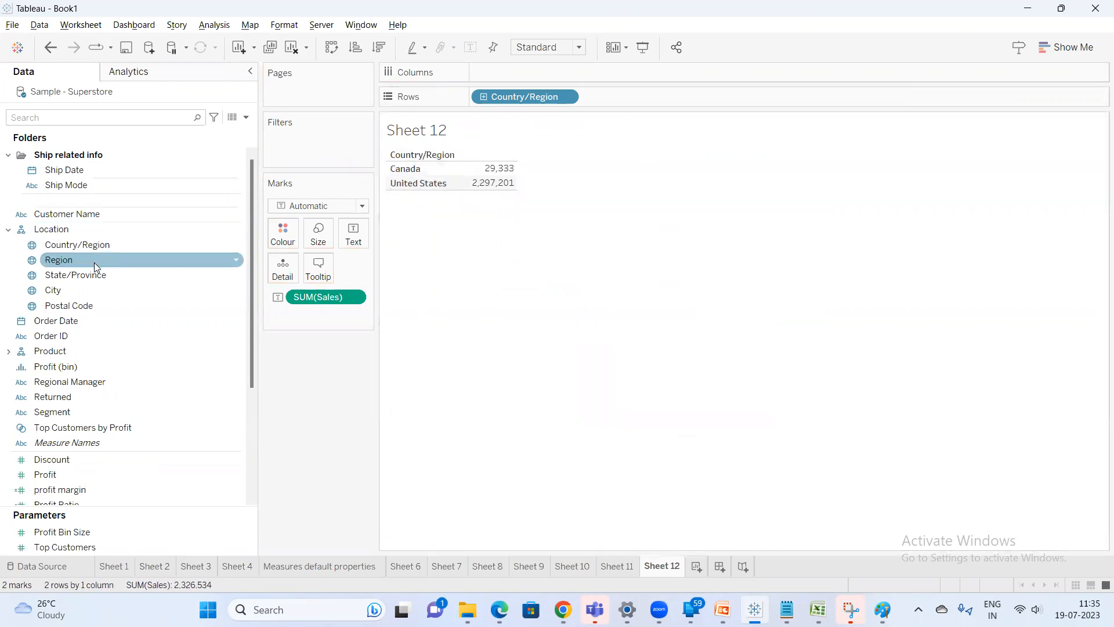
Move City above State/Province in the Location hierarchy
left_click(82, 275)
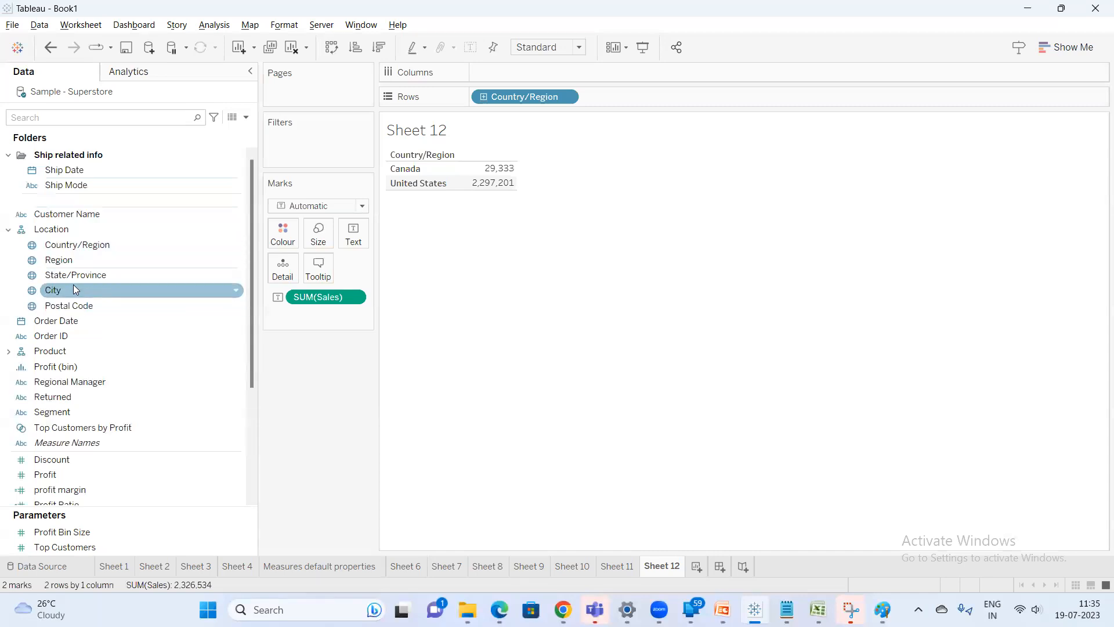
left_click_drag(63, 290, 64, 270)
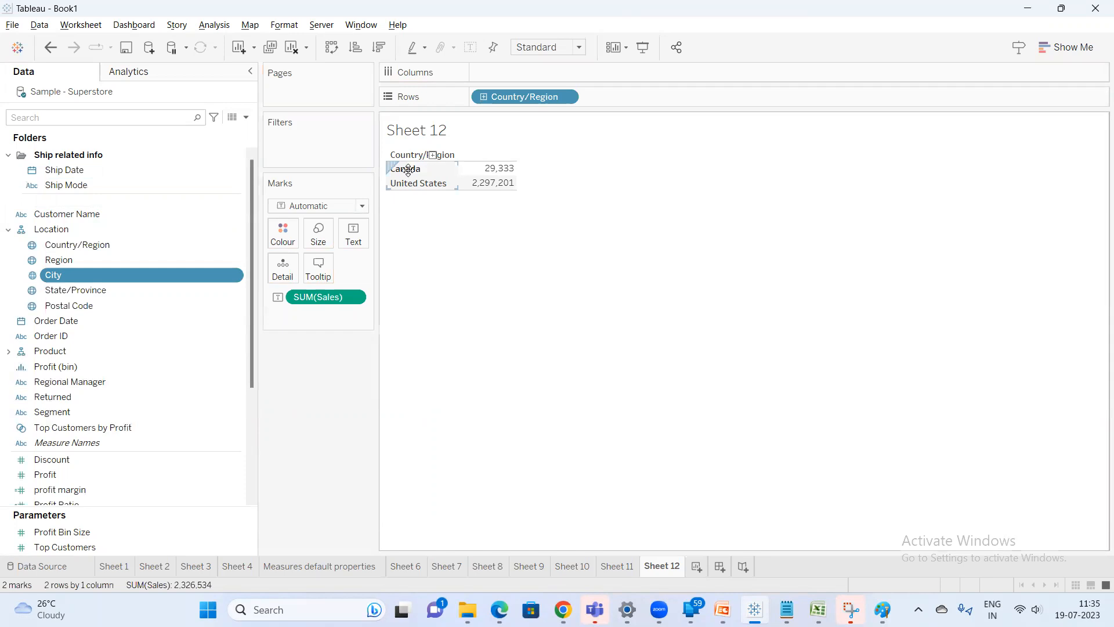
Drill down through Region and City to State/Province, then move State/Province back above City in the hierarchy
left_click(484, 97)
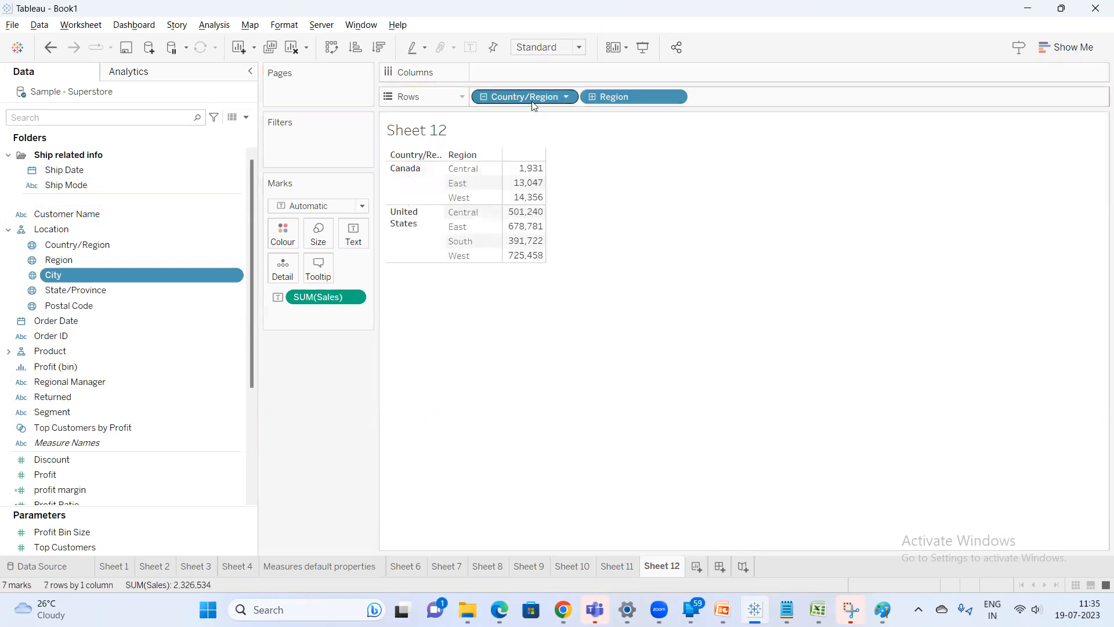
left_click(594, 97)
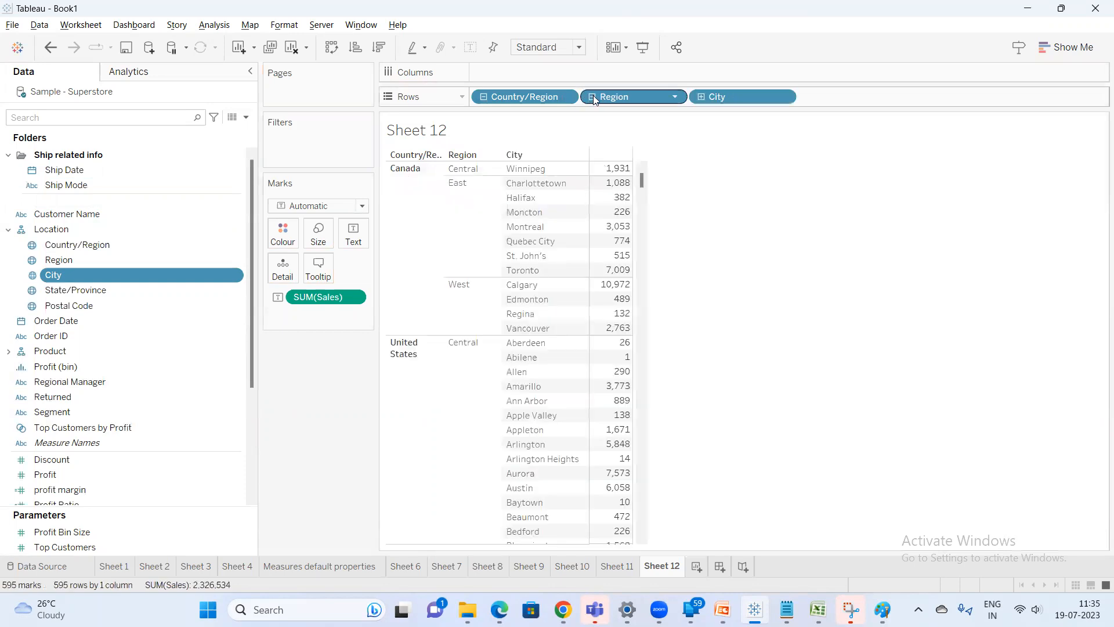
left_click(701, 97)
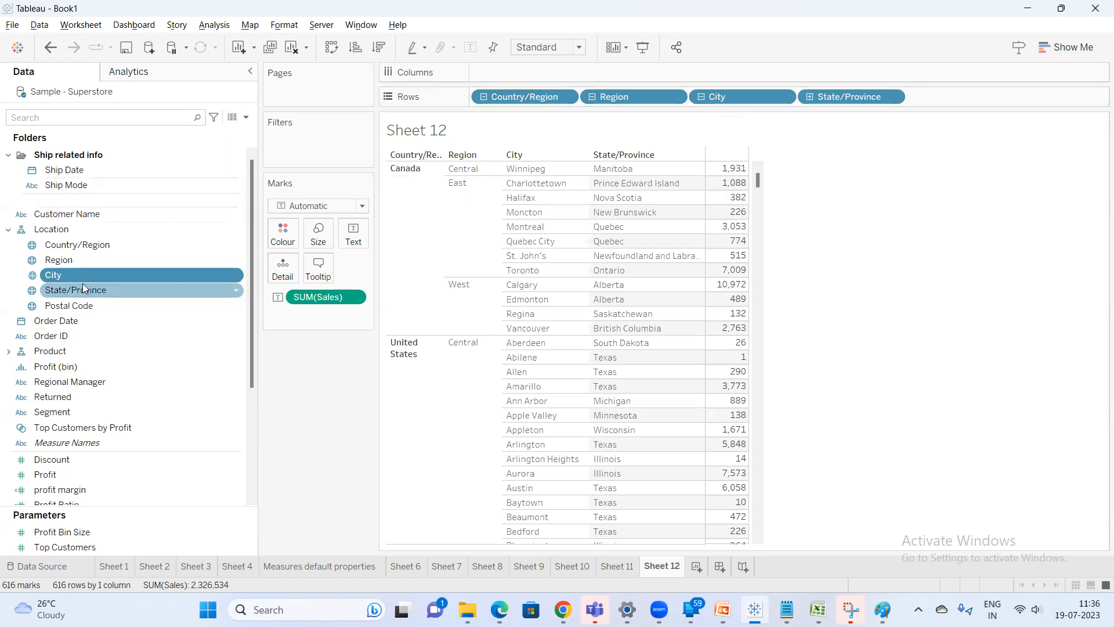
left_click_drag(86, 289, 86, 273)
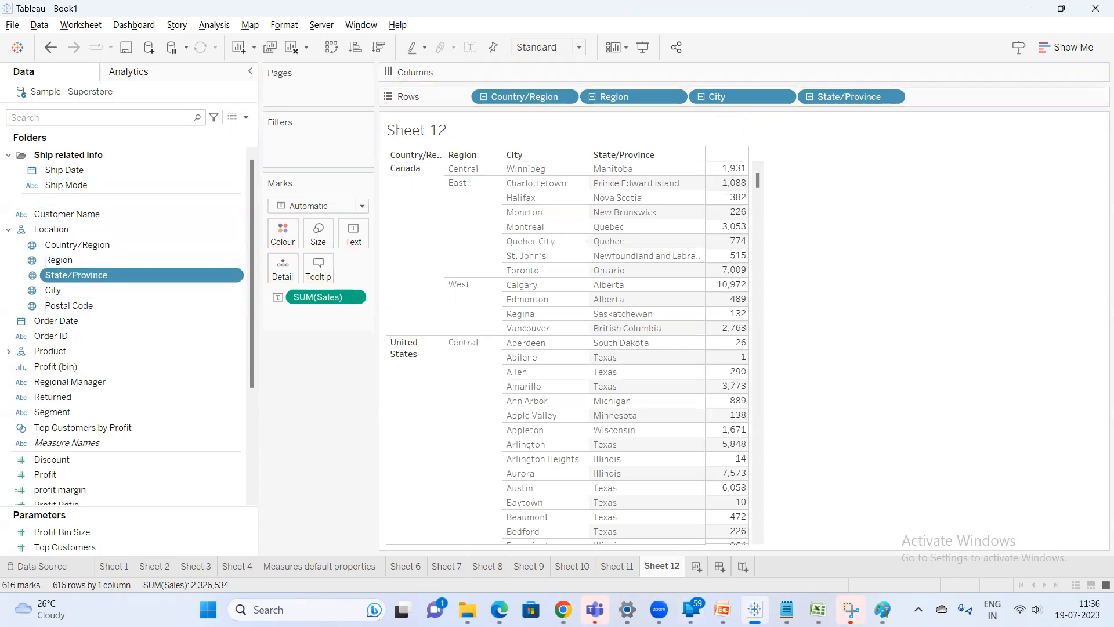
Switch to Notepad and add the line "reporting tool fundamental rule" below the countries hierarchy line
left_click(787, 609)
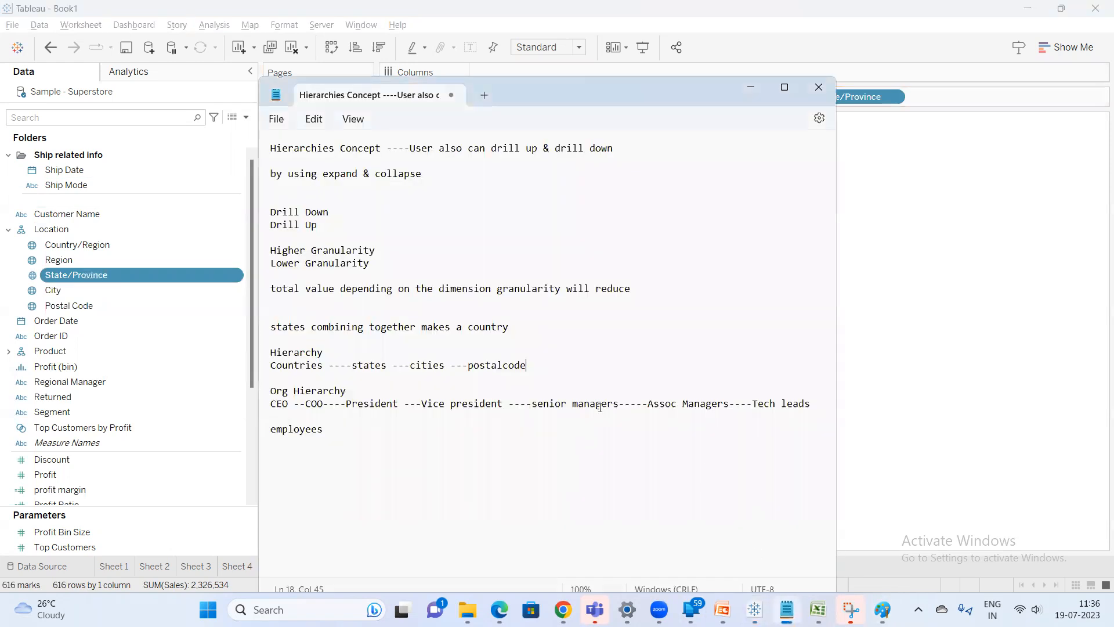
left_click(373, 367)
left_click(436, 366)
left_click(498, 365)
key("Return")
key("Return")
type("repori")
key("BackSpace")
type("rting ")
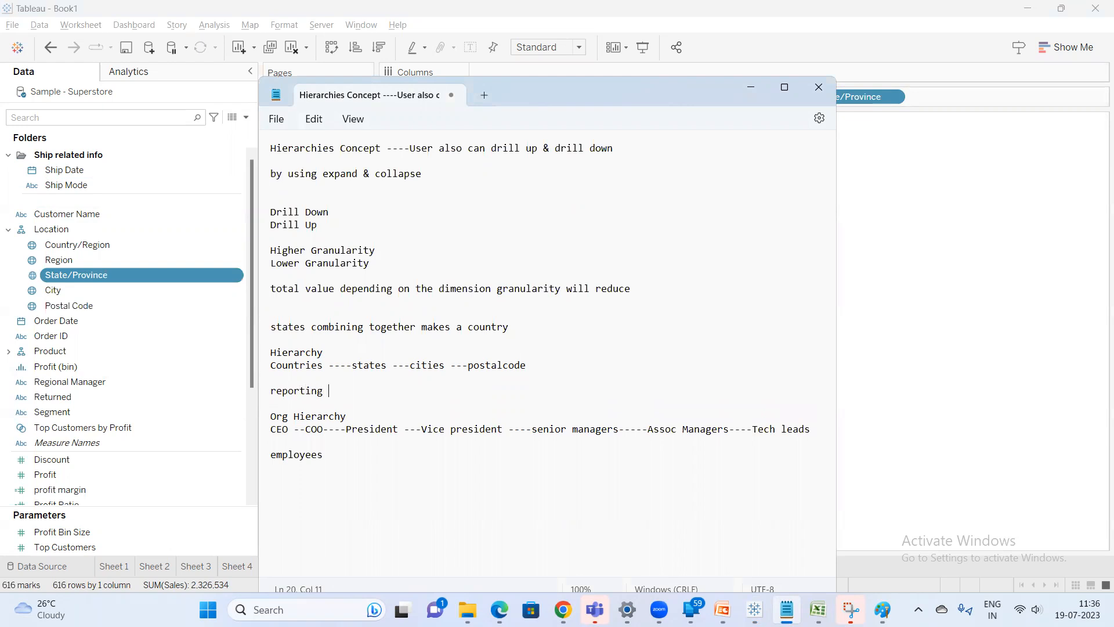
type("tool fundamental rule")
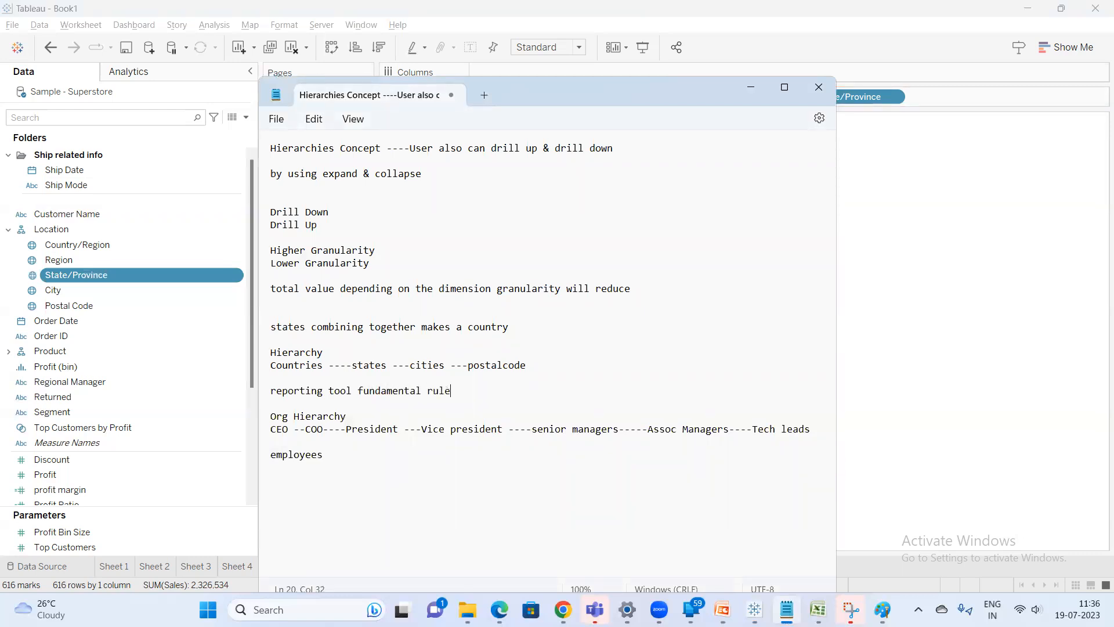
Open the "Dimensions & Measures, Blue & Green" slide in the PowerPoint training deck and return to Notepad
left_click(883, 260)
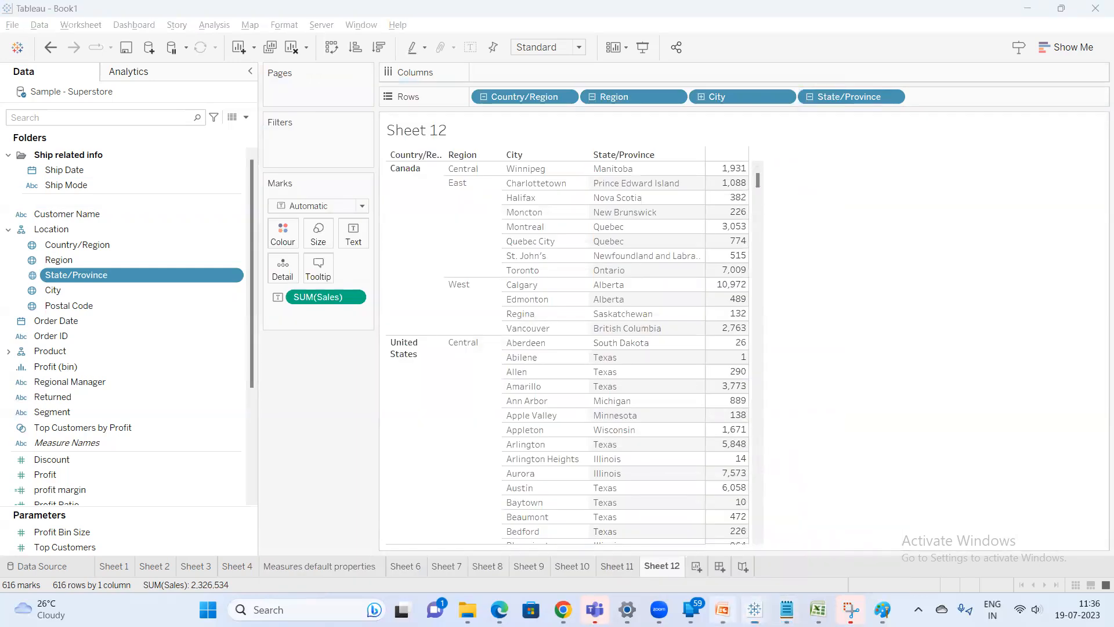
key("alt+Tab")
left_click(89, 286)
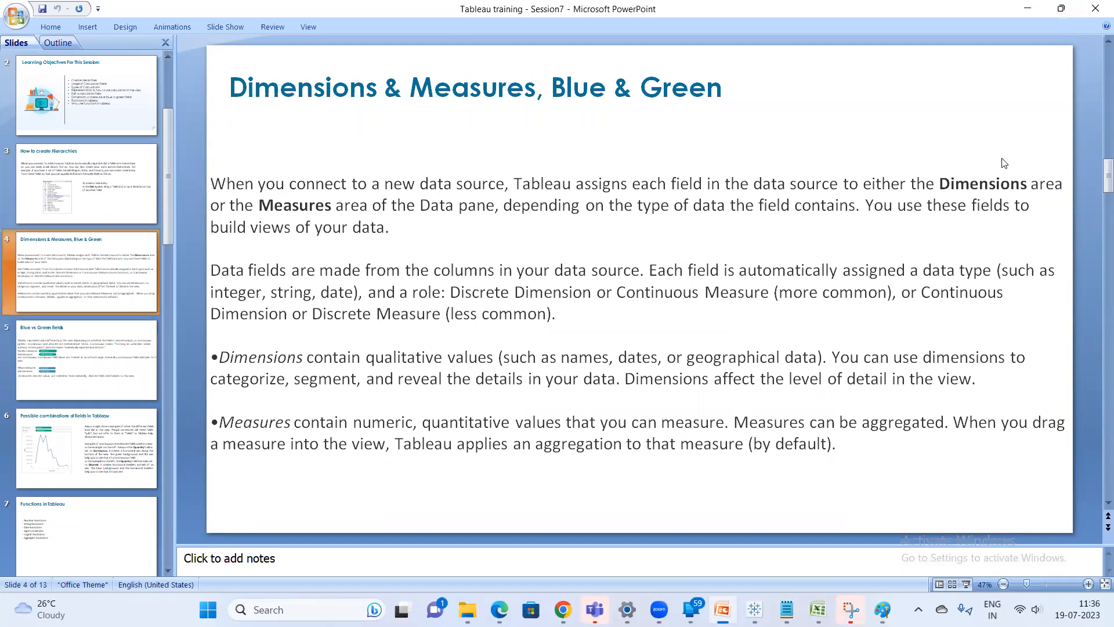
left_click(1061, 9)
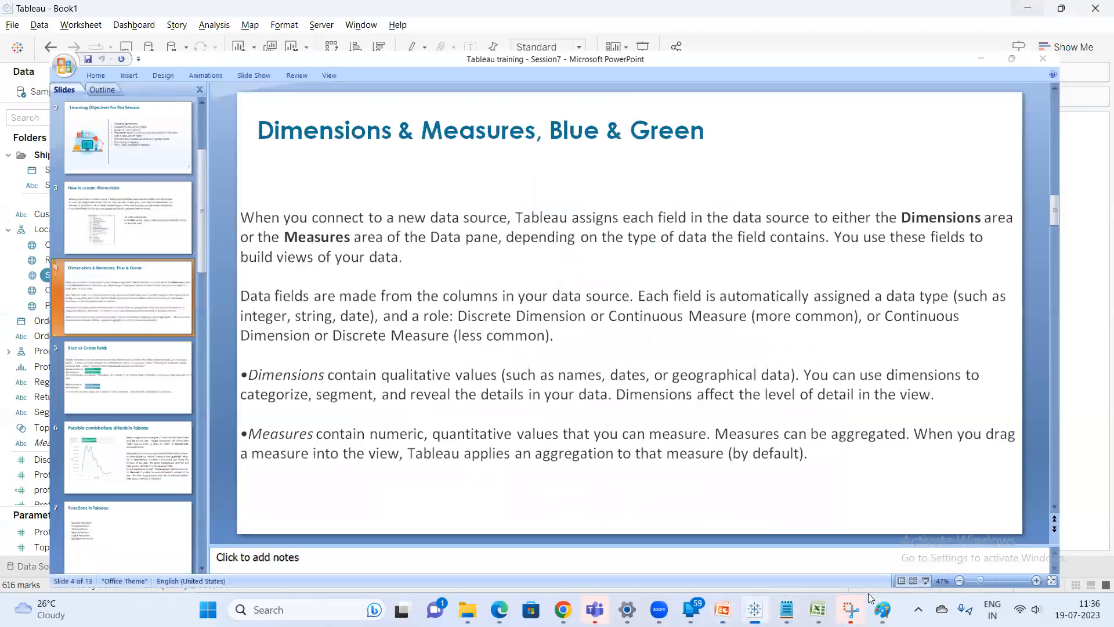
left_click(786, 609)
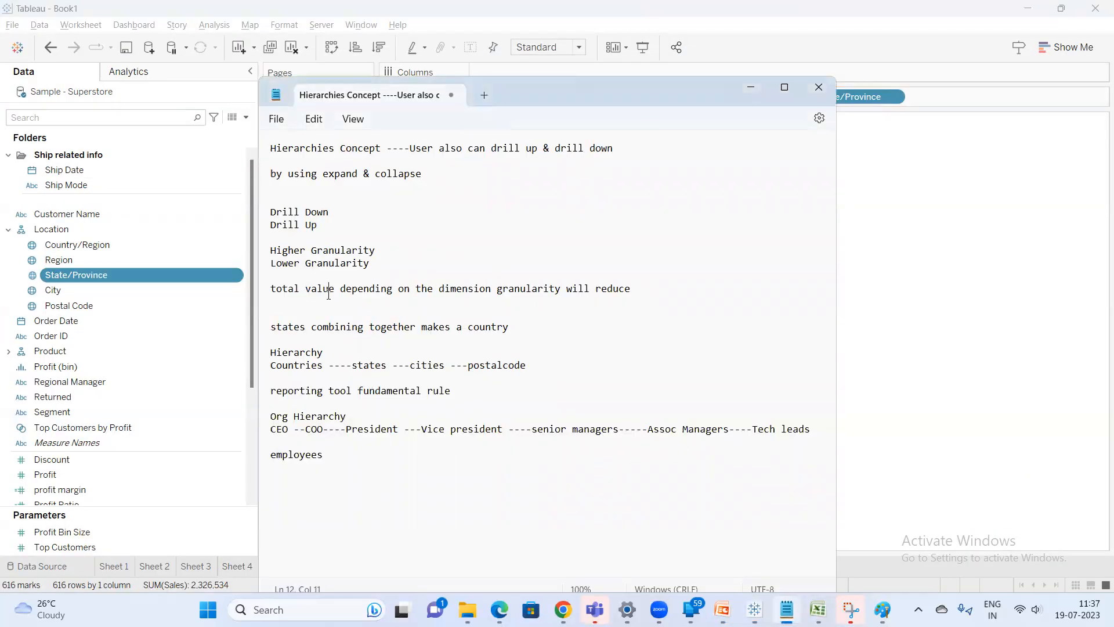
Replace all the notes with the headings "Dimension" and "Measure" on separate lines
key("ctrl+a")
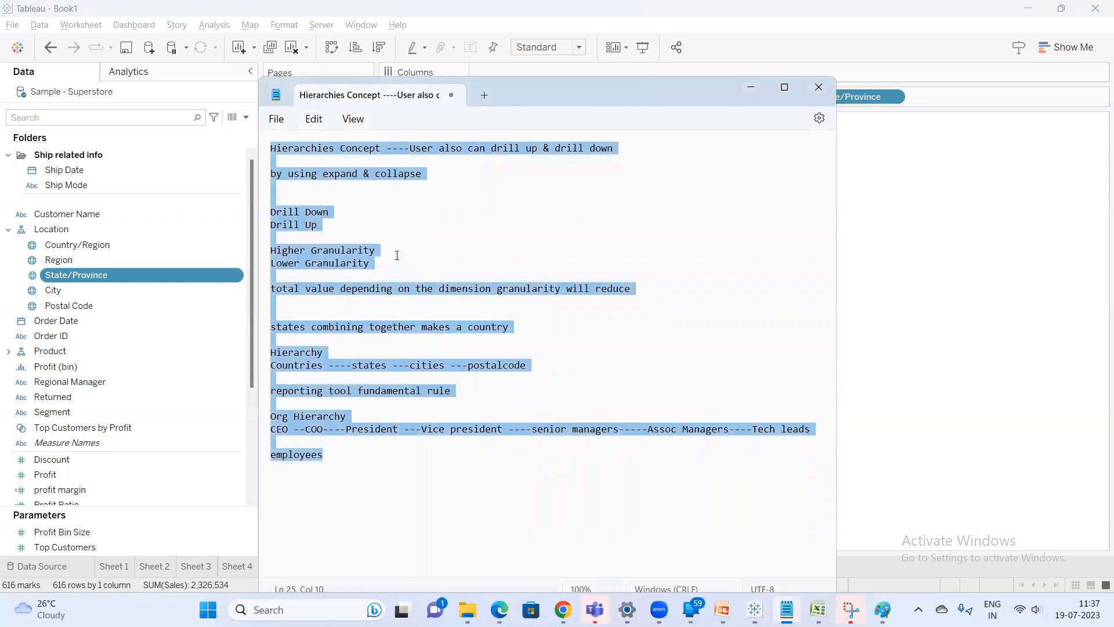
type("Dimension")
key("Return")
type("Measu")
type("re")
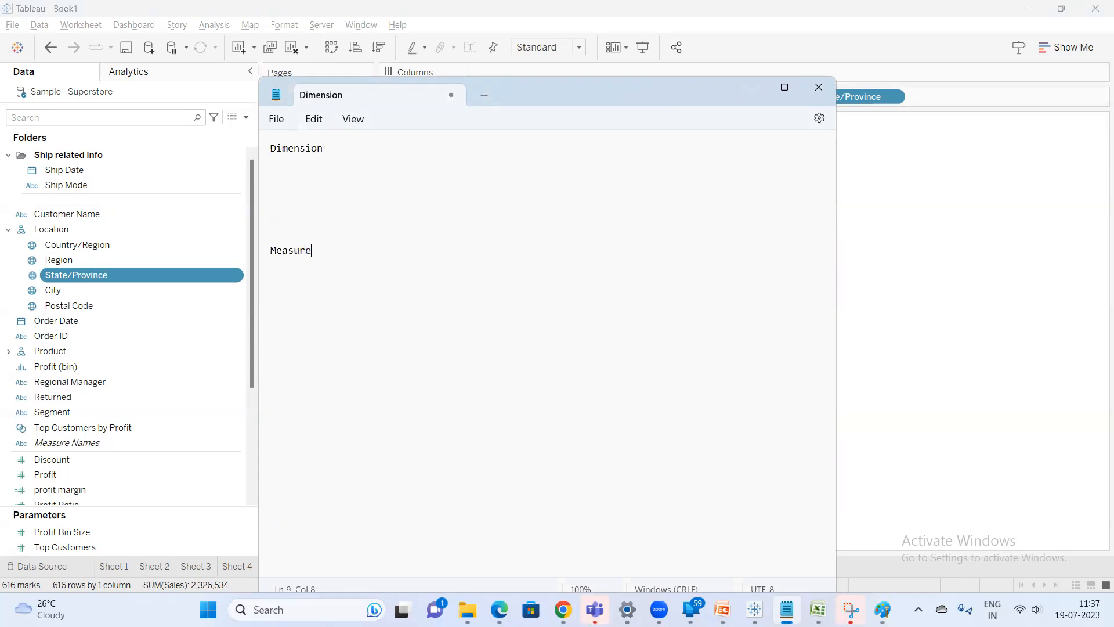
Add the lines "Blue pill (Discrete)", "&" and "Green pill(Continuos)" below the Measure heading
key("Return")
type("Blue pill & Green p")
key("BackSpace")
type("pil")
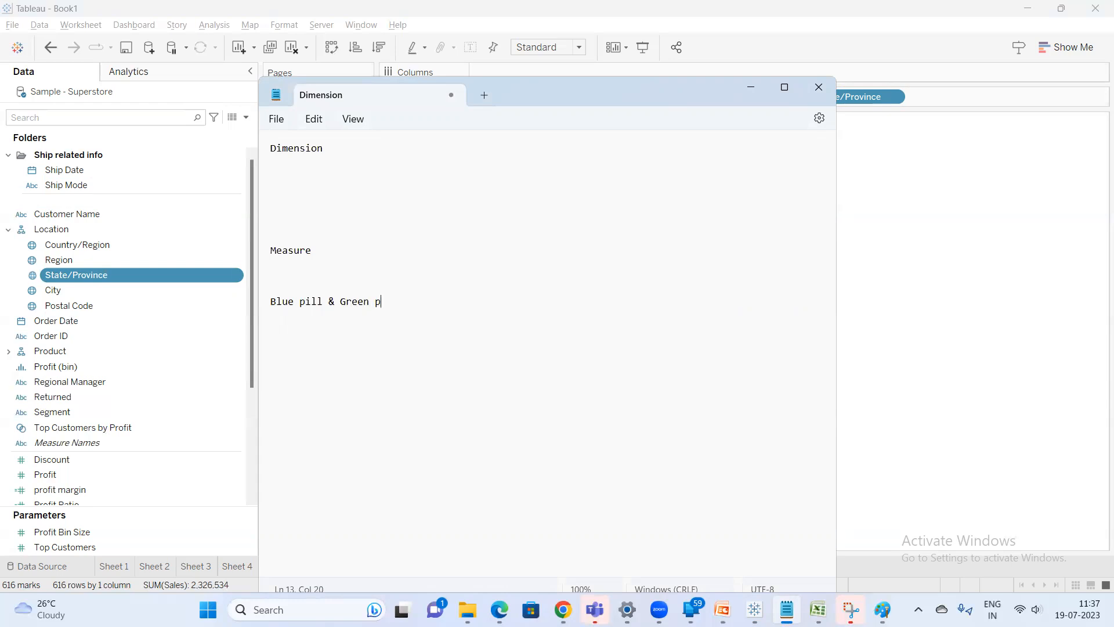
type("l")
key("BackSpace")
key("BackSpace")
type("ill(Con")
key("BackSpace")
key("BackSpace")
type("ontinuos)")
key("Return")
key("Return")
key("Return")
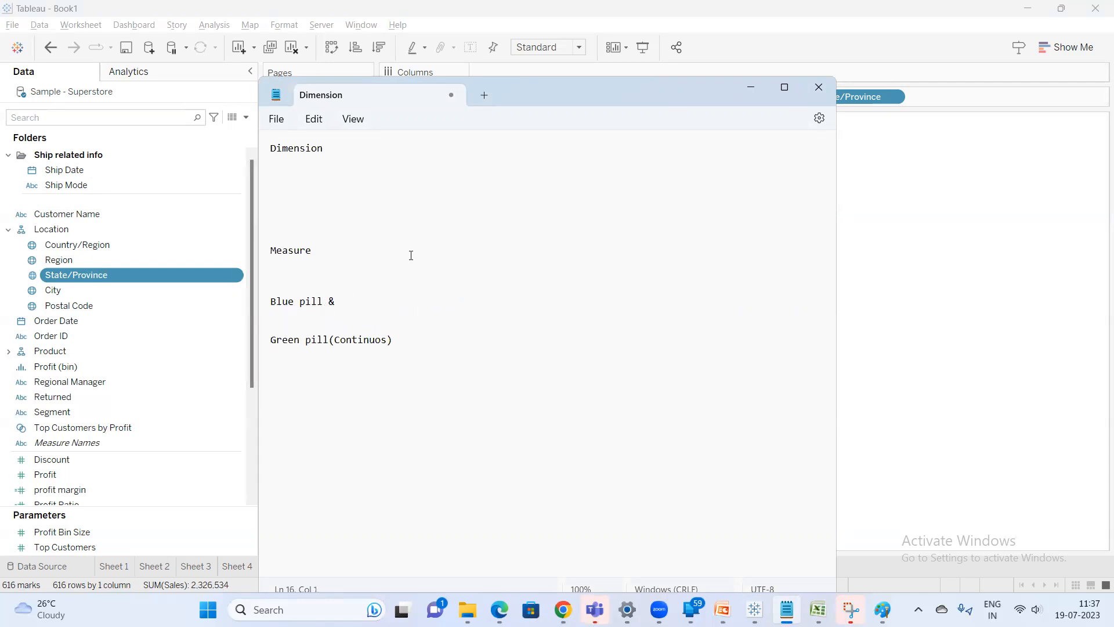
key("Return")
key("Return")
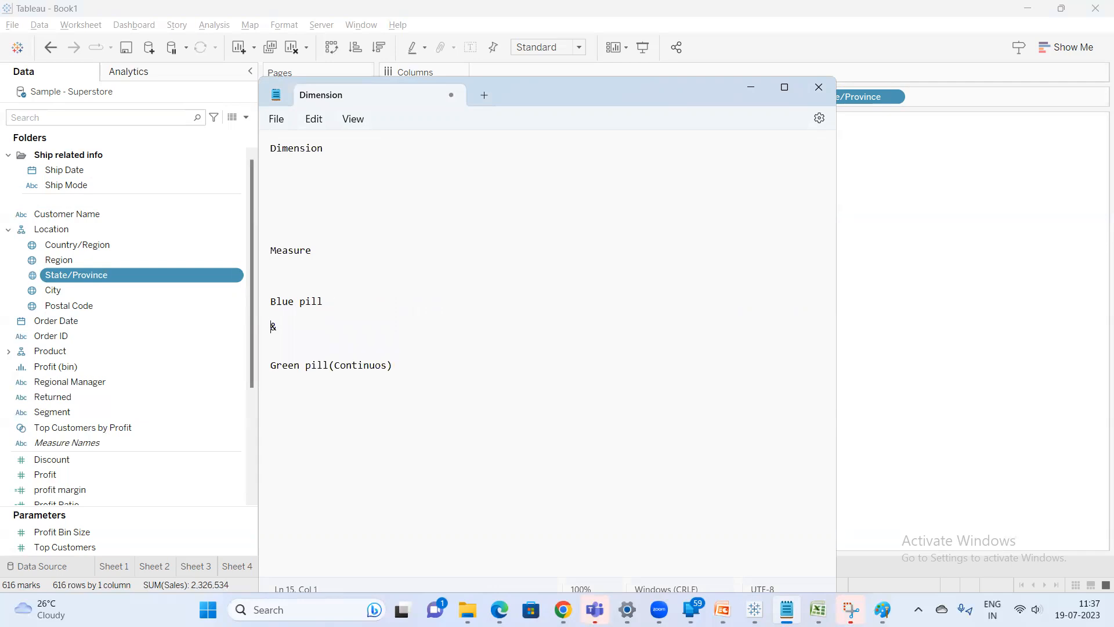
type("(Discrete)")
Create a new worksheet and place Category on Rows, finding it through the data pane search
left_click(1005, 219)
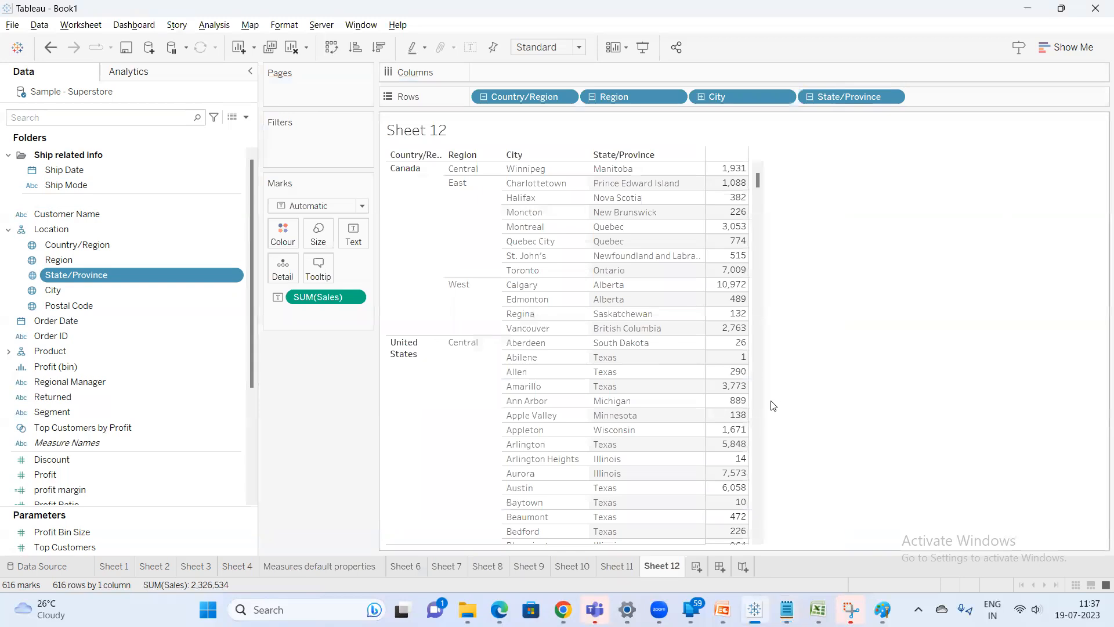
left_click(699, 569)
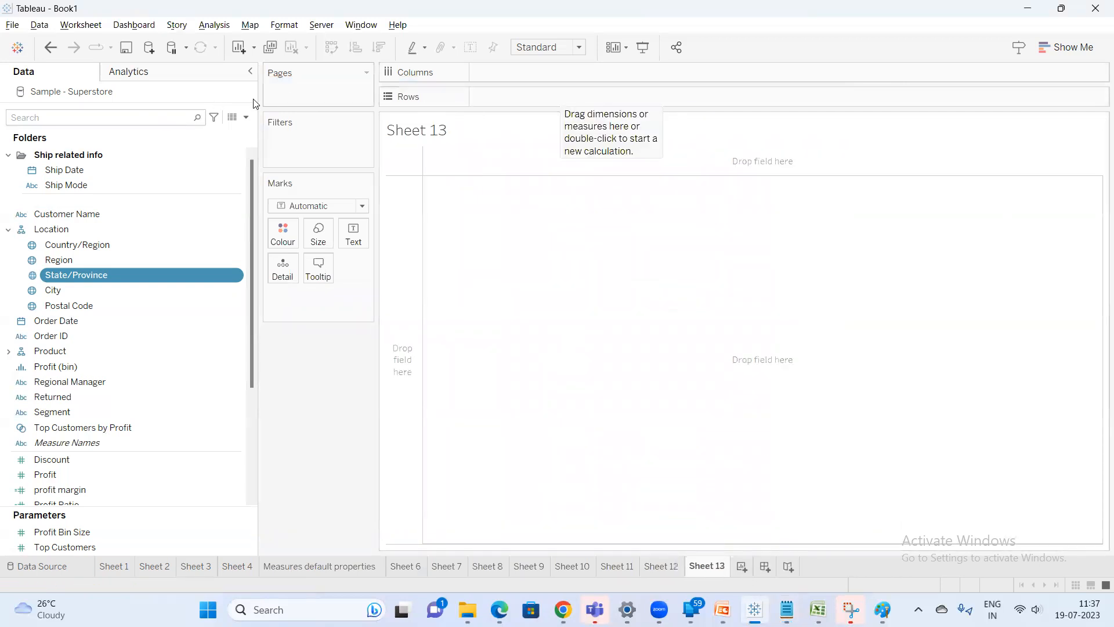
left_click(77, 120)
type("ca")
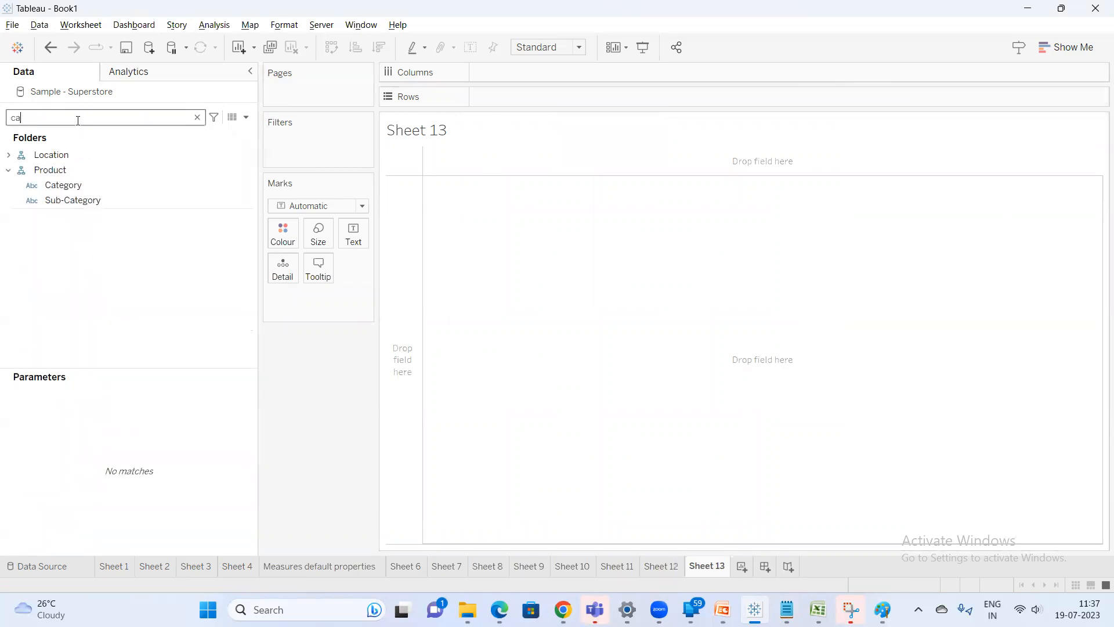
left_click_drag(71, 185, 479, 105)
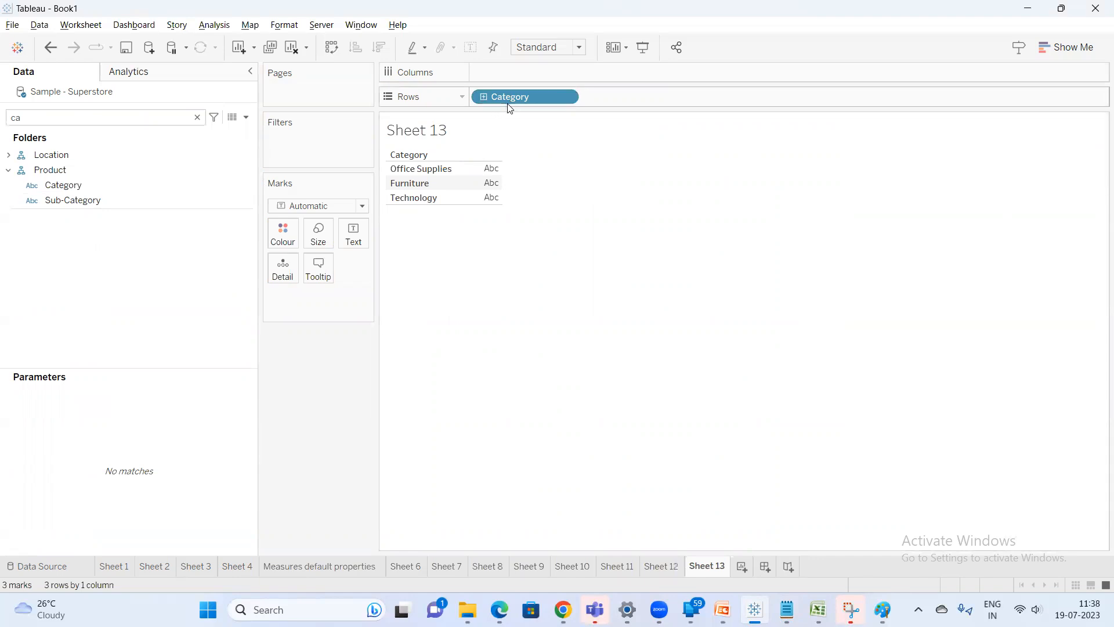
mouse_move(509, 108)
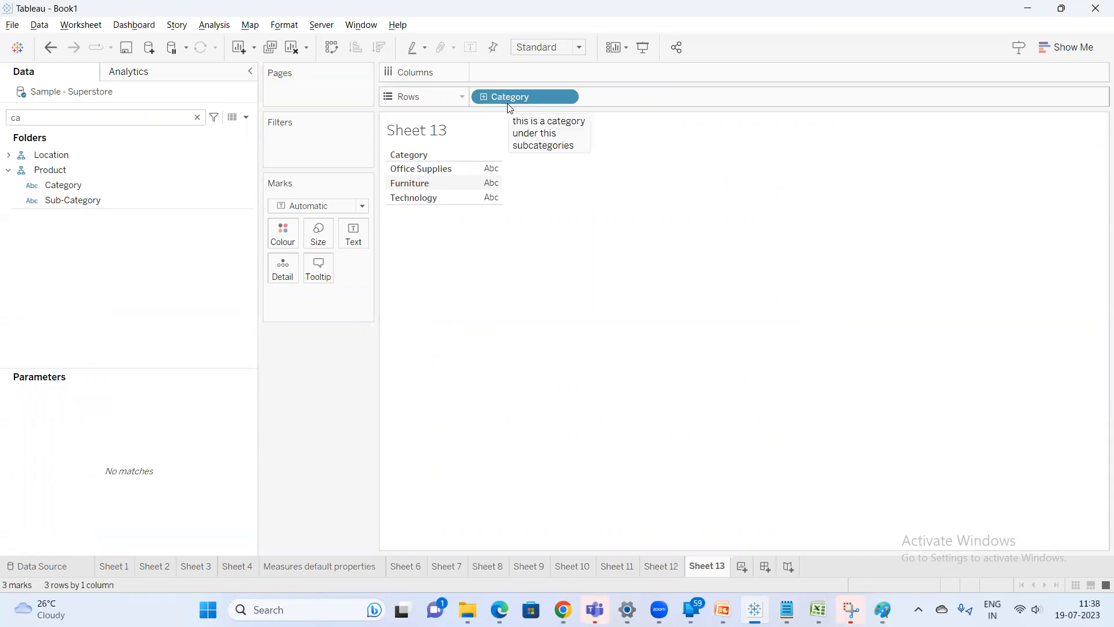
Add Sales to the view as text, then remove it again
double_click(191, 116)
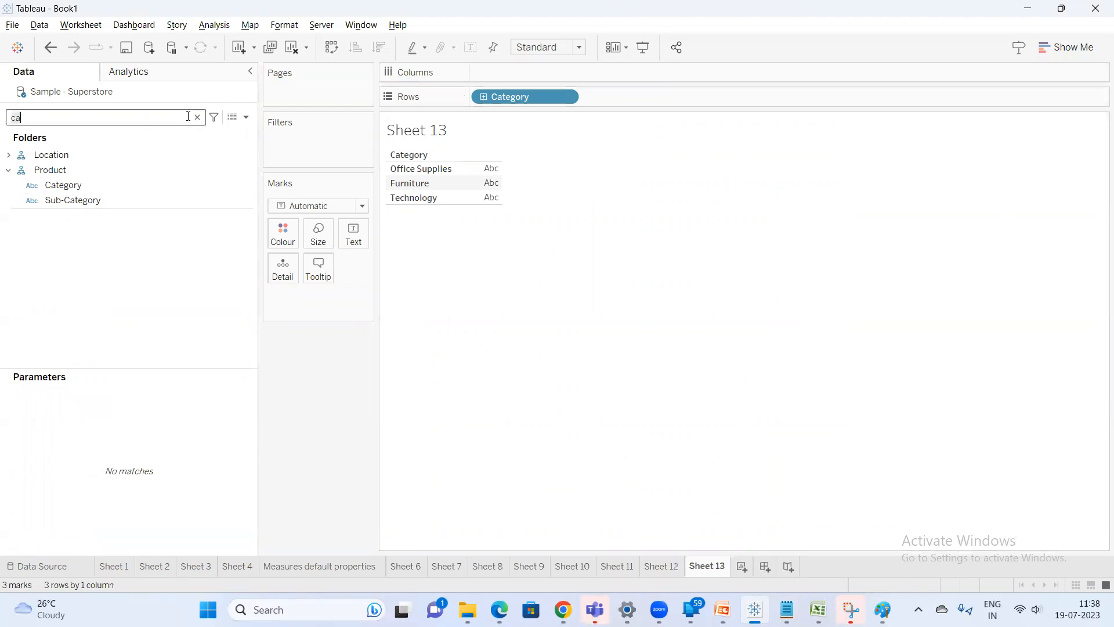
type("sa")
double_click(83, 164)
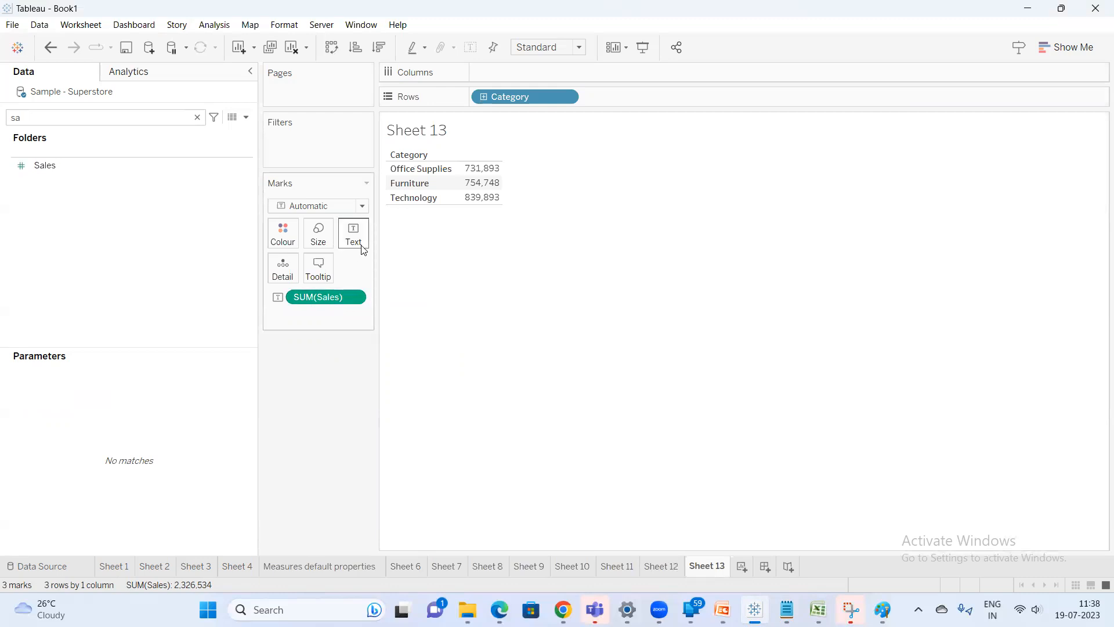
left_click_drag(326, 297, 317, 383)
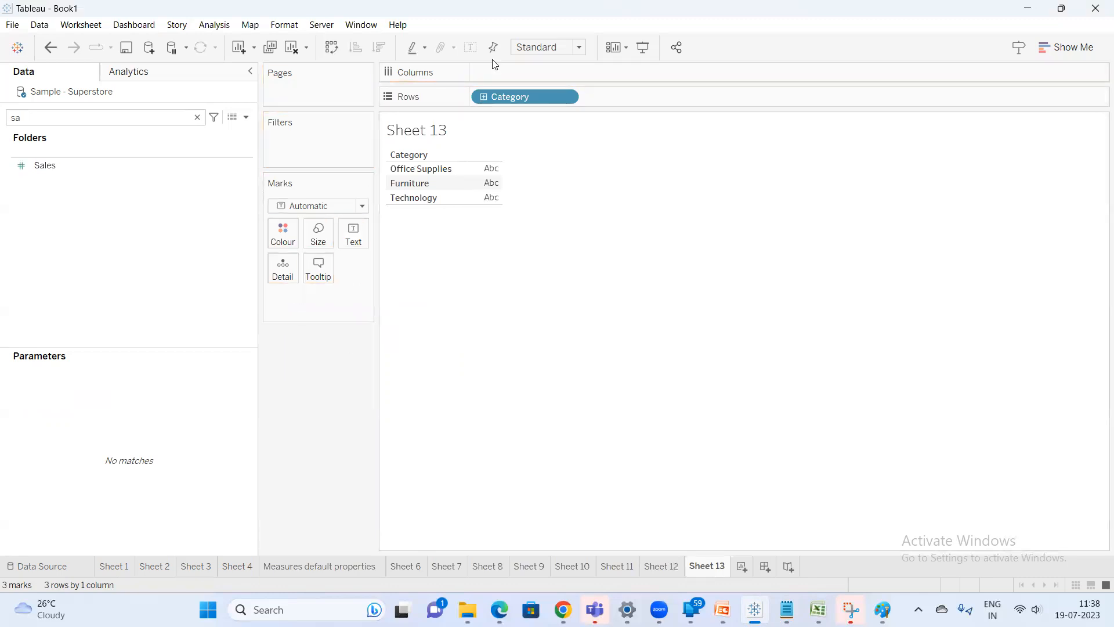
Under the Dimension heading, note "Most of the dimensions are Blue pill text mode -----discrete values"
key("alt+Tab")
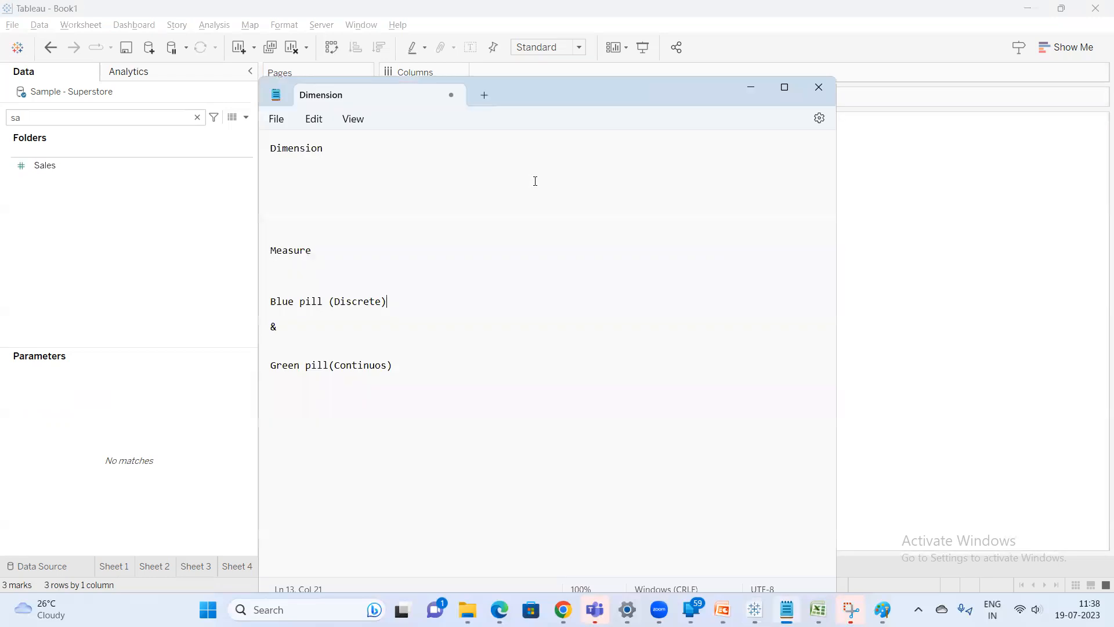
key("Return")
key("Return")
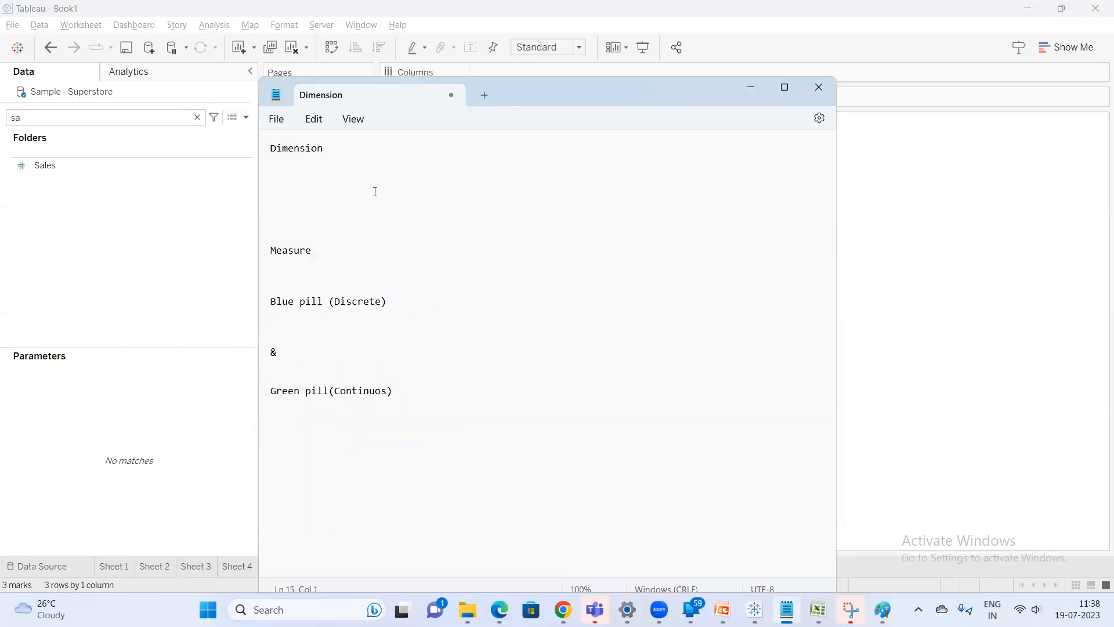
left_click(306, 277)
key("Return")
key("Return")
left_click(318, 176)
type("Mos")
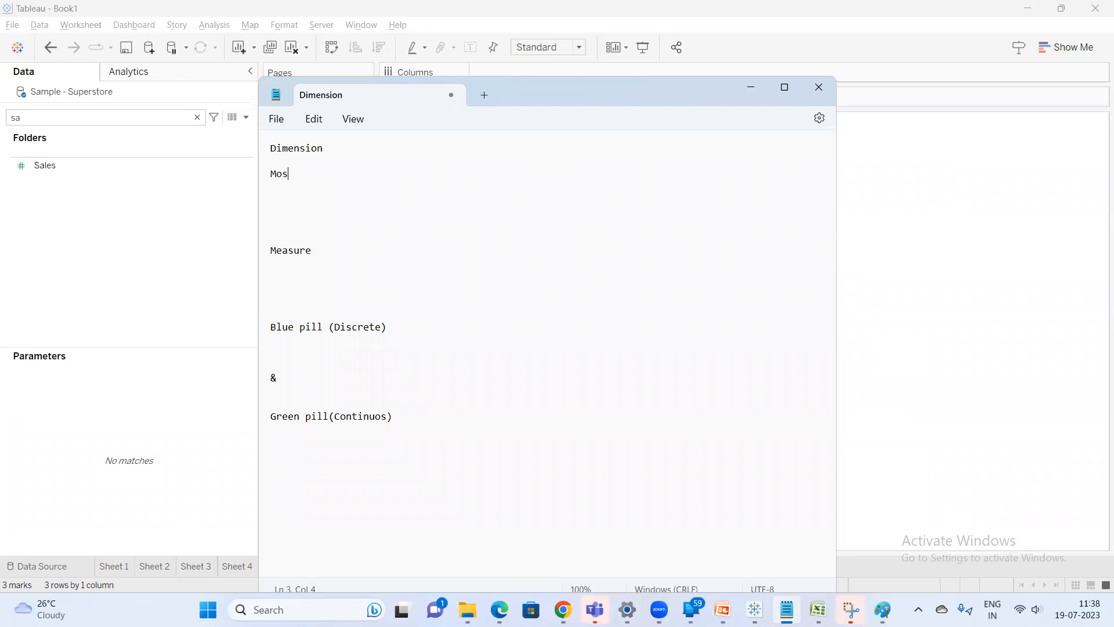
type("t of the dimensions ar")
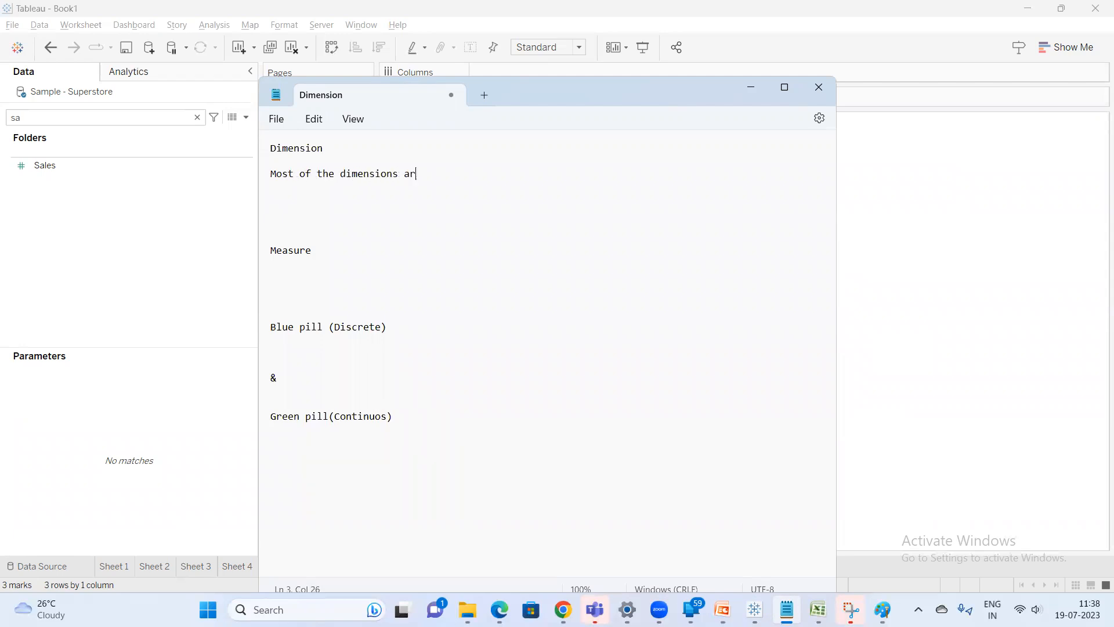
type("e Blue pill text mode -----discrete values")
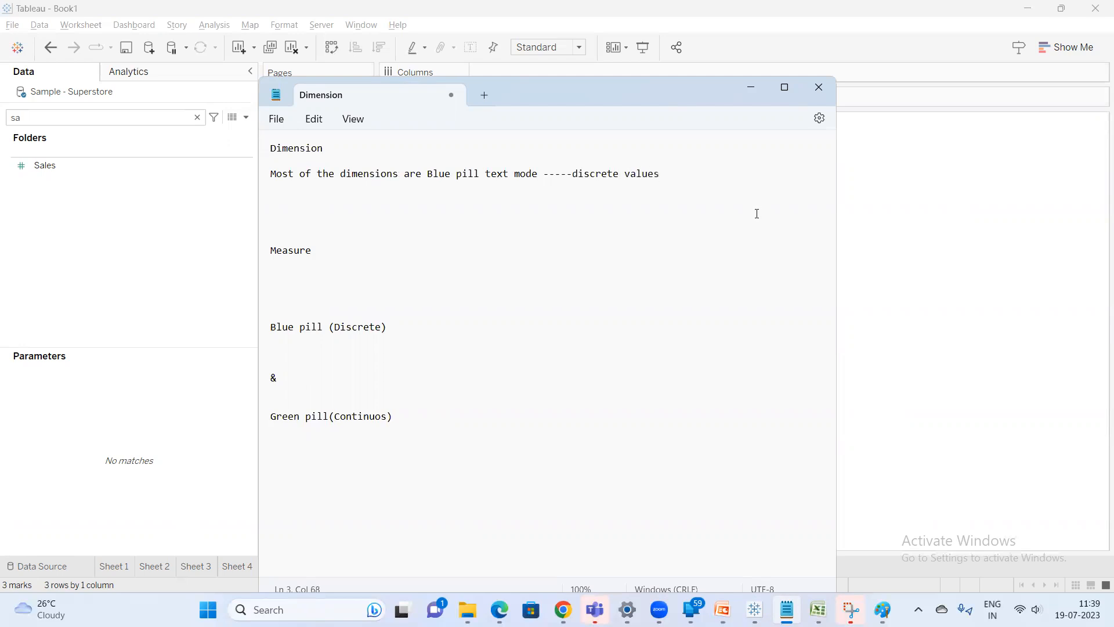
Search for Sub-Category and add it to Rows next to Category
left_click(896, 199)
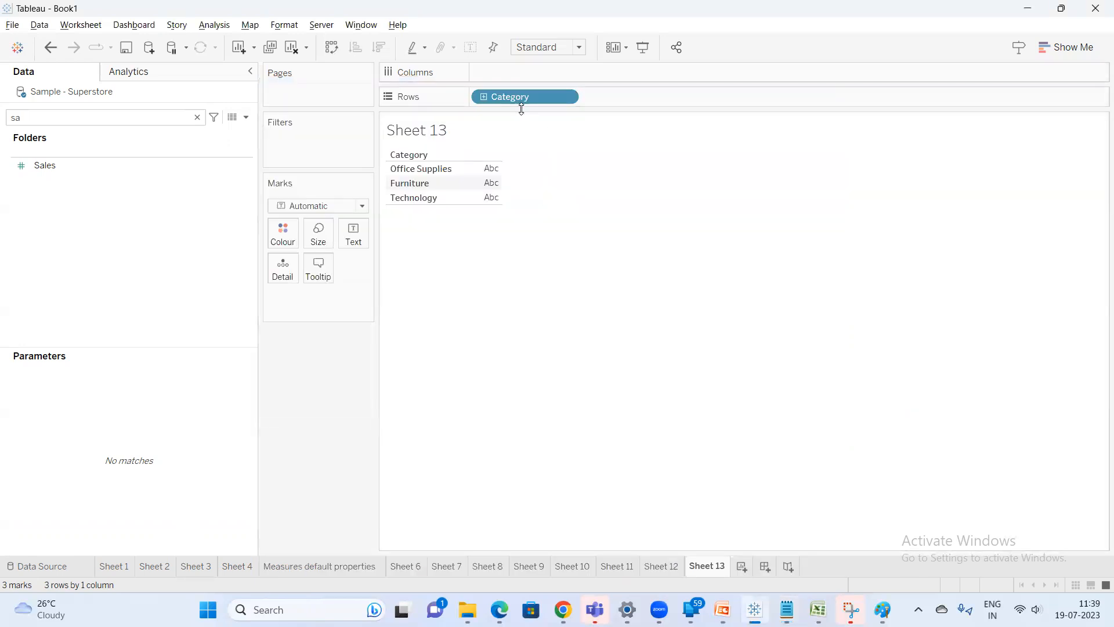
left_click(191, 112)
key("BackSpace")
type("ub")
double_click(107, 173)
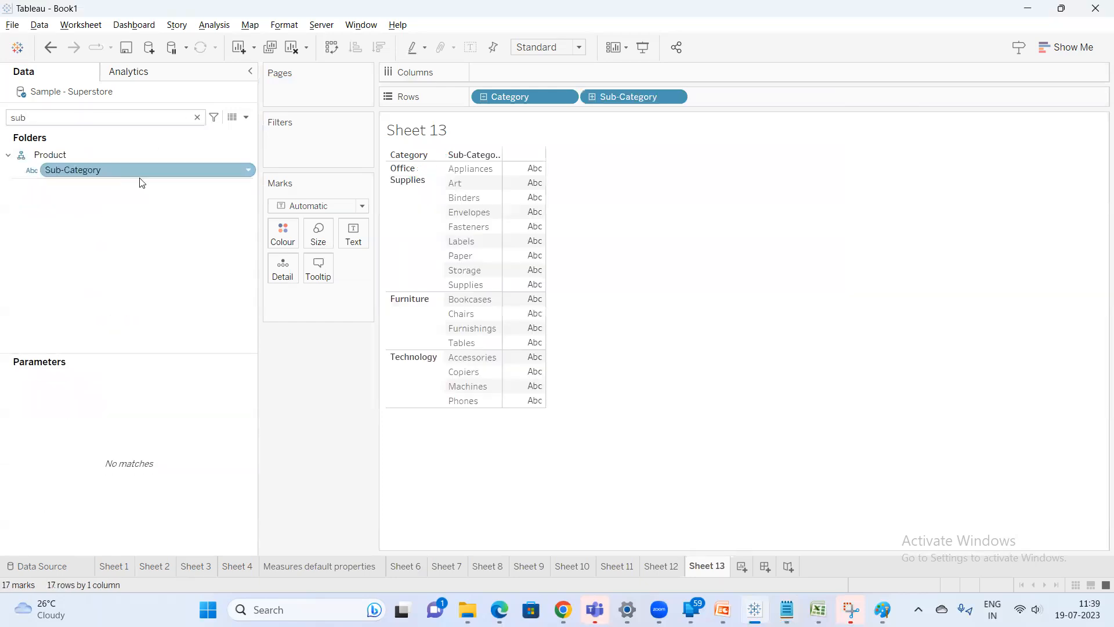
Convert the Sub-Category pill on Rows into a Count (Distinct) measure
right_click(636, 102)
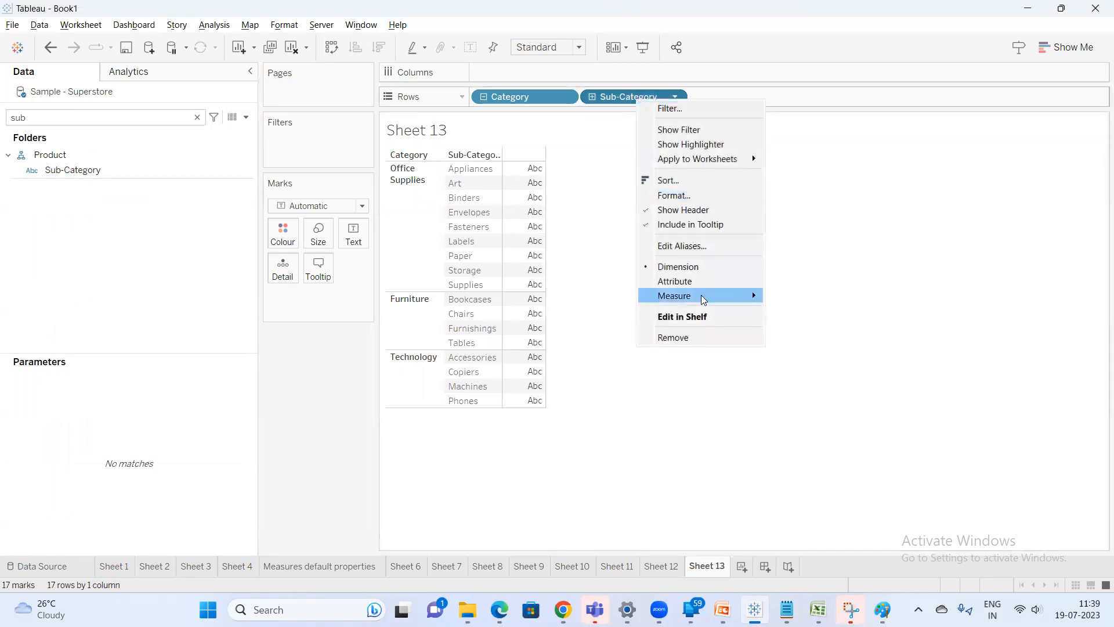
mouse_move(704, 298)
left_click(800, 339)
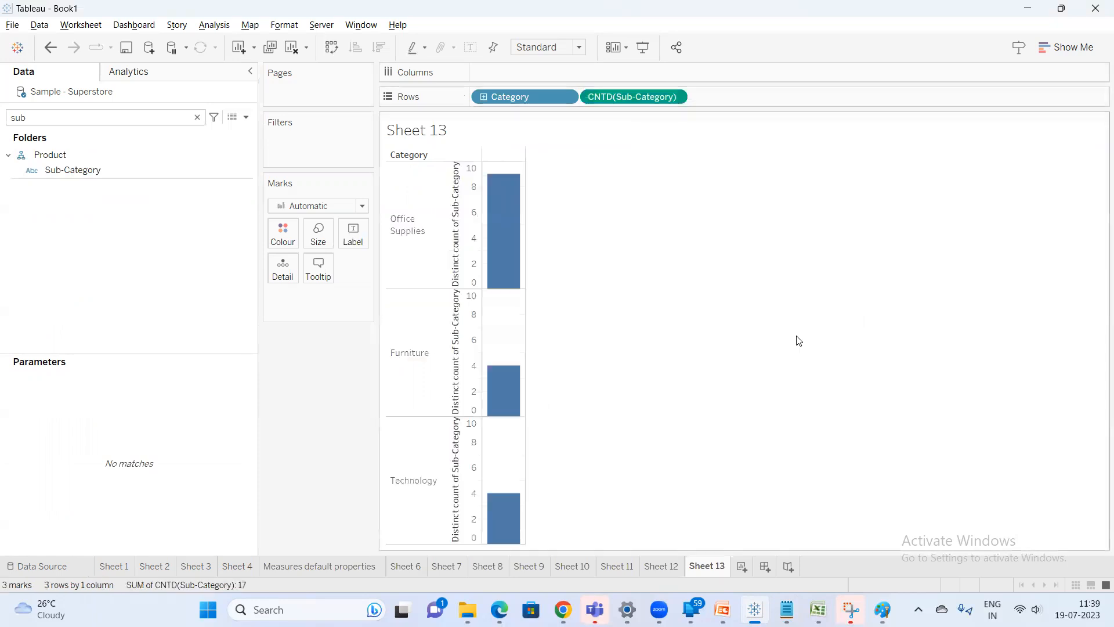
right_click(661, 102)
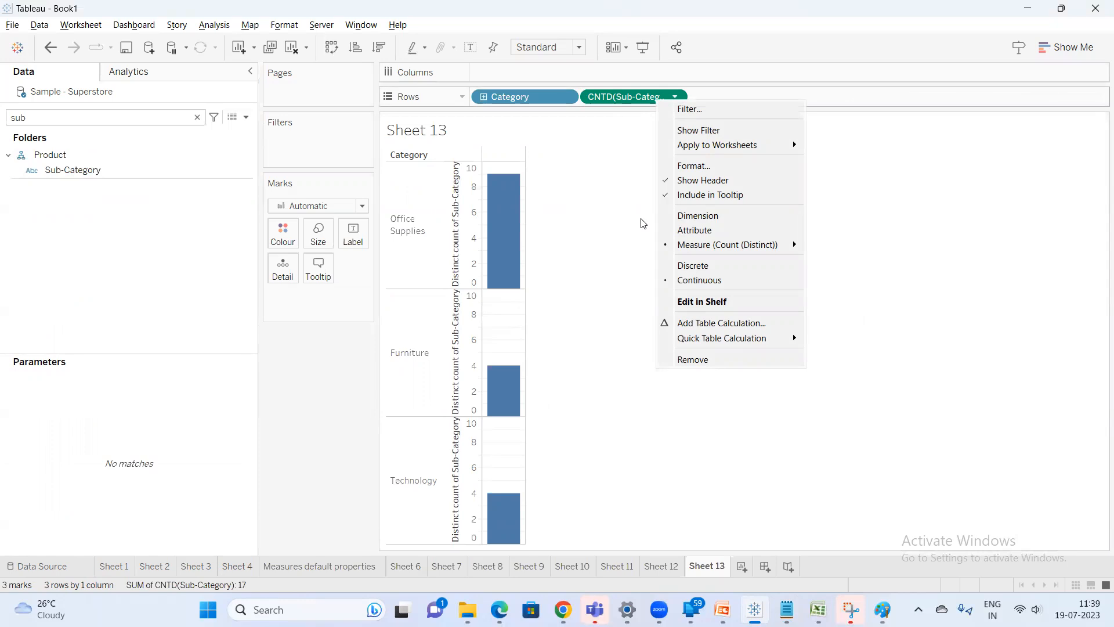
left_click(647, 97)
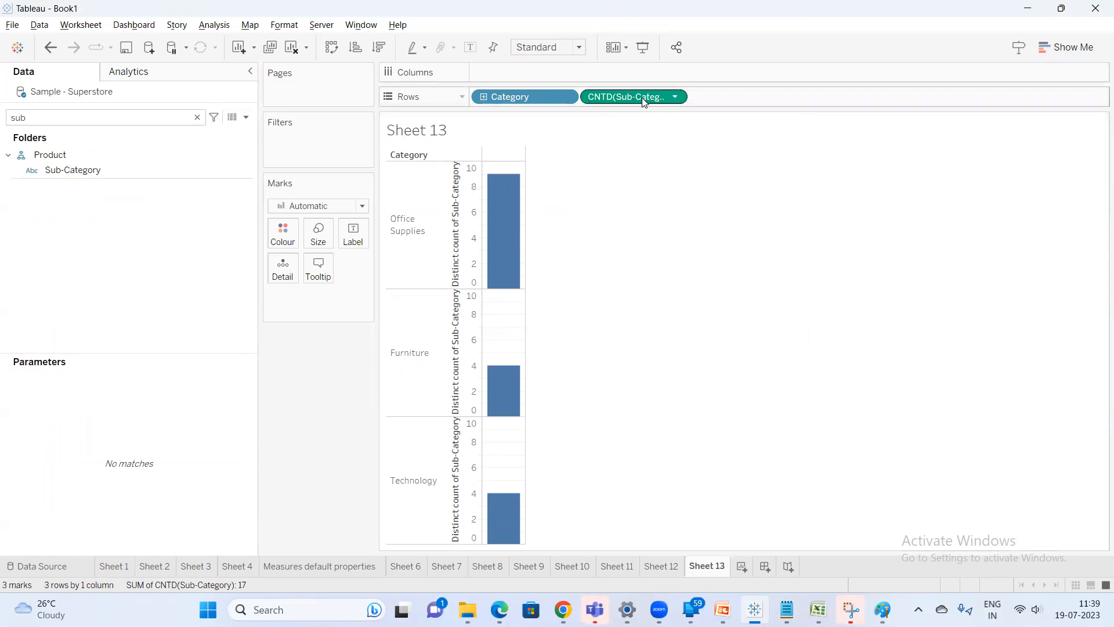
right_click(634, 103)
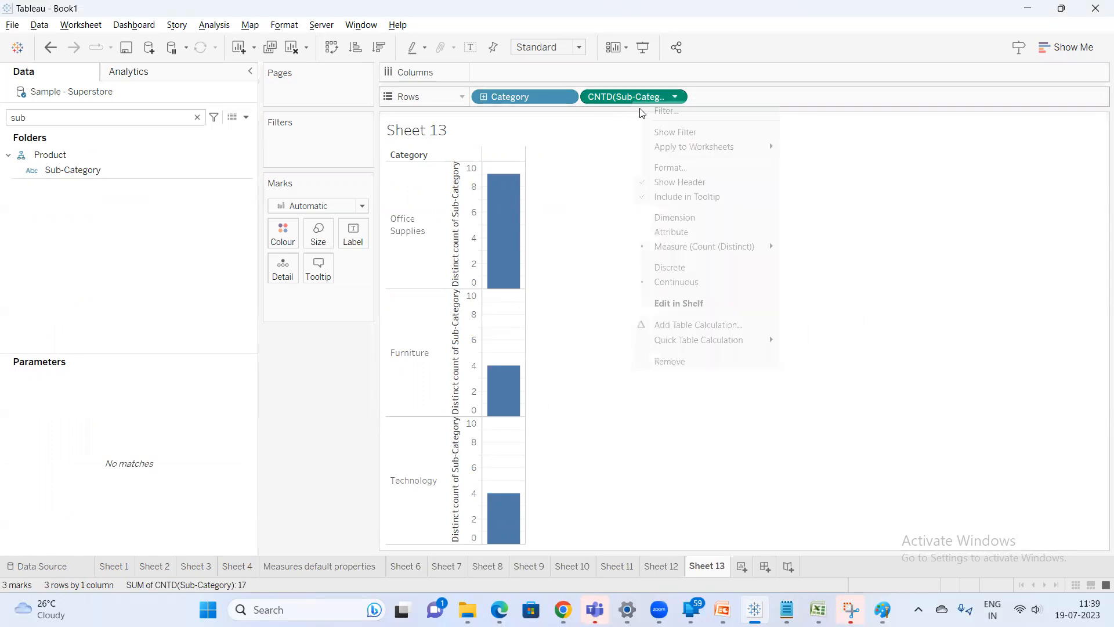
mouse_move(743, 247)
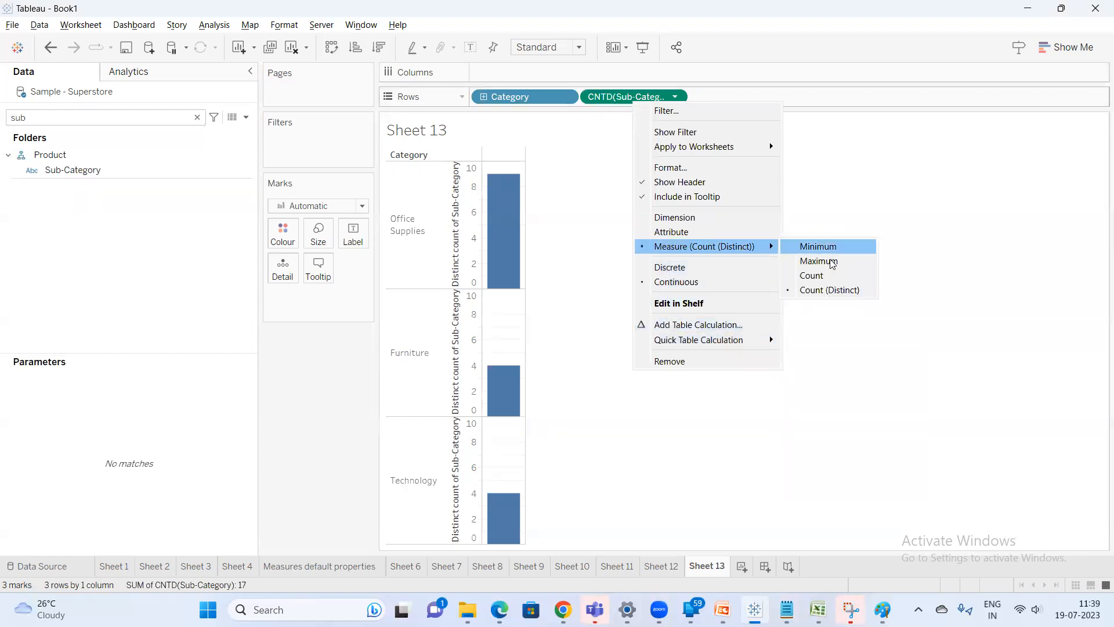
left_click(882, 193)
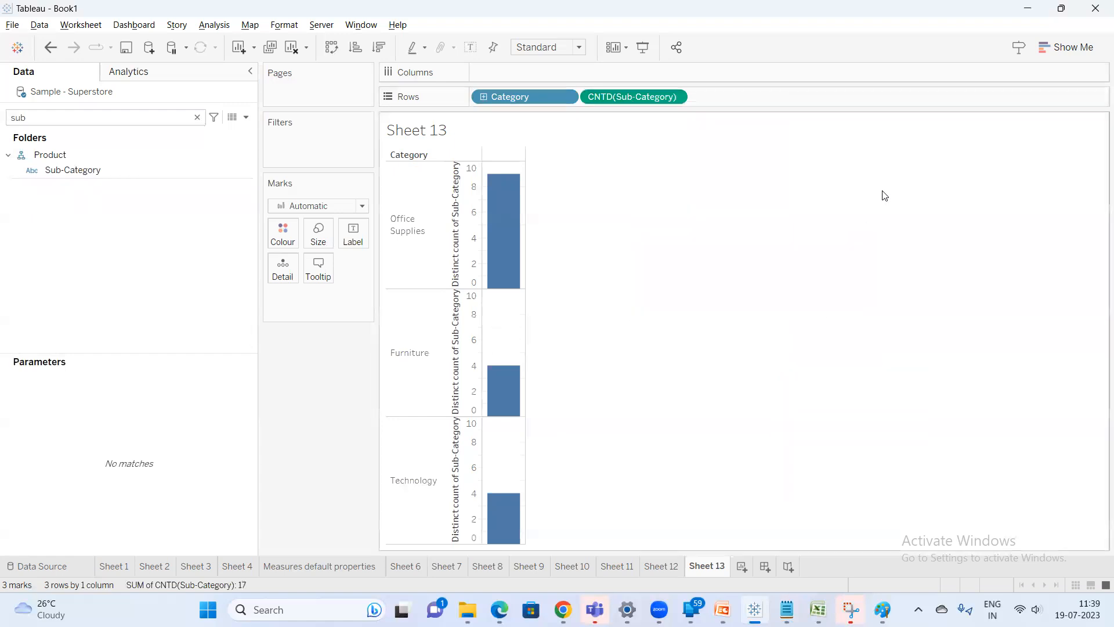
Remove the distinct-count pill and add Sub-Category back to Rows as a dimension
double_click(617, 101)
left_click_drag(619, 97, 570, 96)
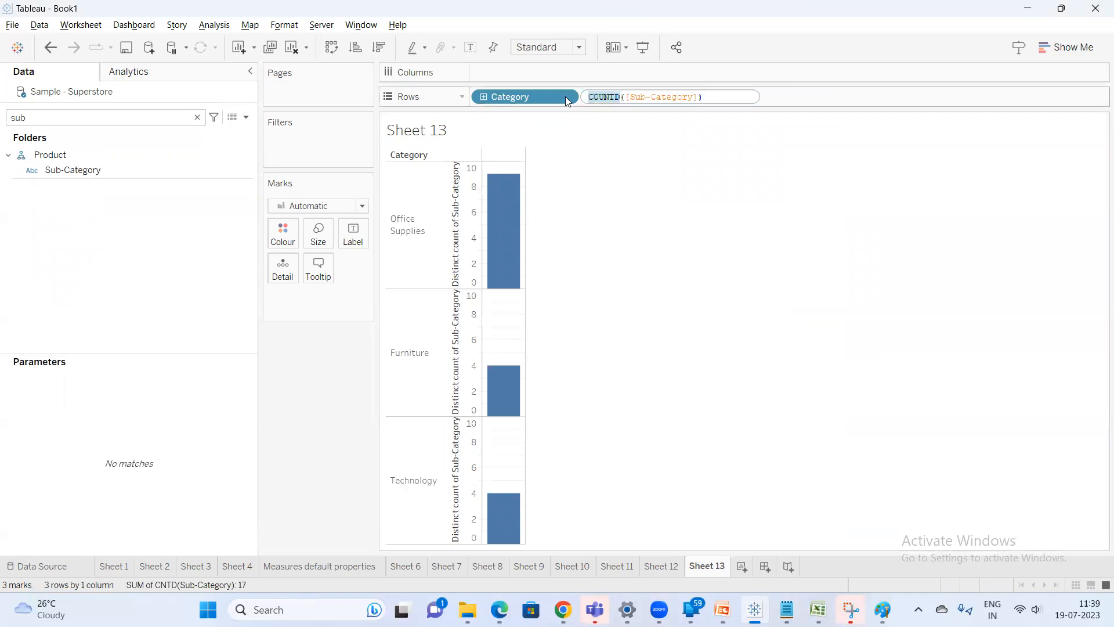
key("BackSpace")
left_click(735, 219)
left_click_drag(651, 104, 122, 118)
double_click(101, 168)
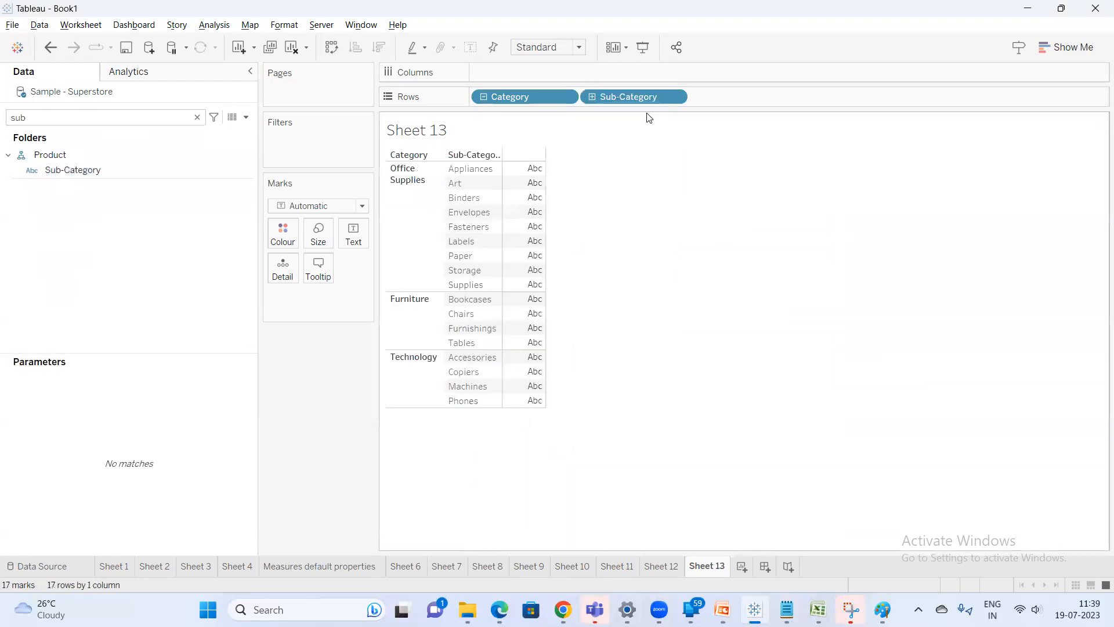
Add the note "blue pill & they are in discrete mode" under the dimensions line
key("alt+Tab")
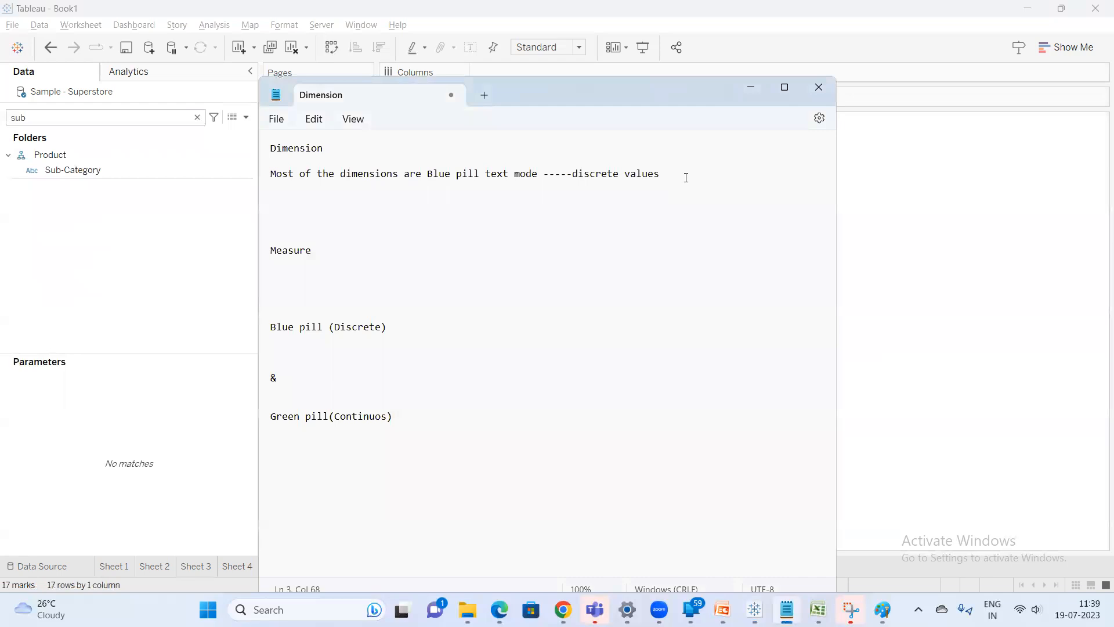
key("Return")
key("Return")
type("blue ")
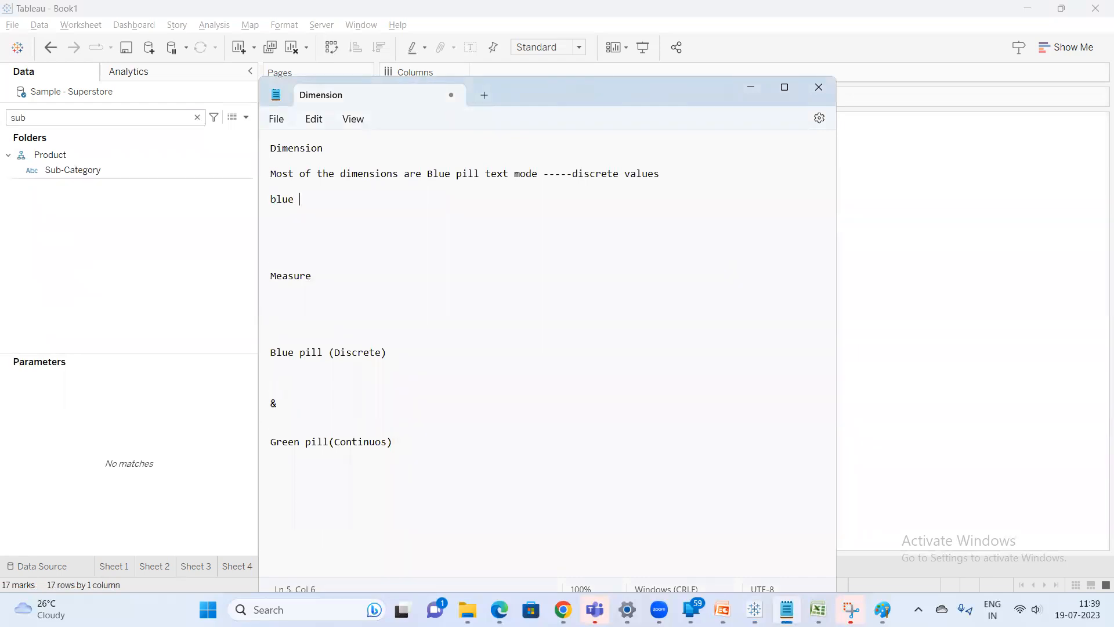
type("pill & they are in discrete mode")
key("Return")
key("Return")
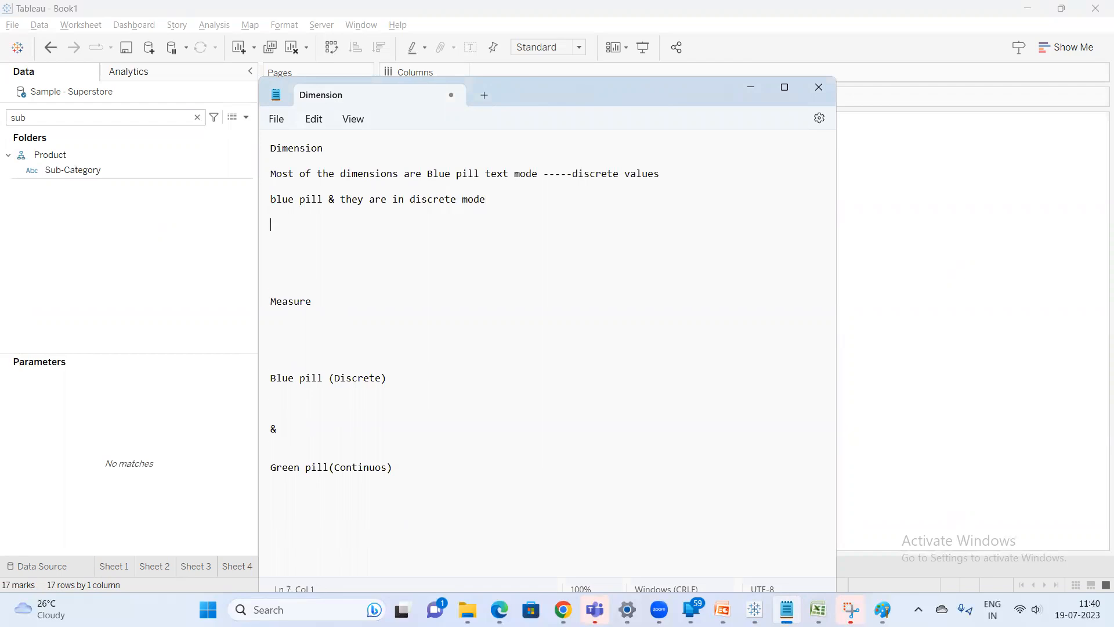
Add the note "only one dimension with out using any aggregation function will green pill & in continuos mode"
type("one")
key("BackSpace")
key("BackSpace")
key("BackSpace")
type("only one dimension with out using any aggregation function")
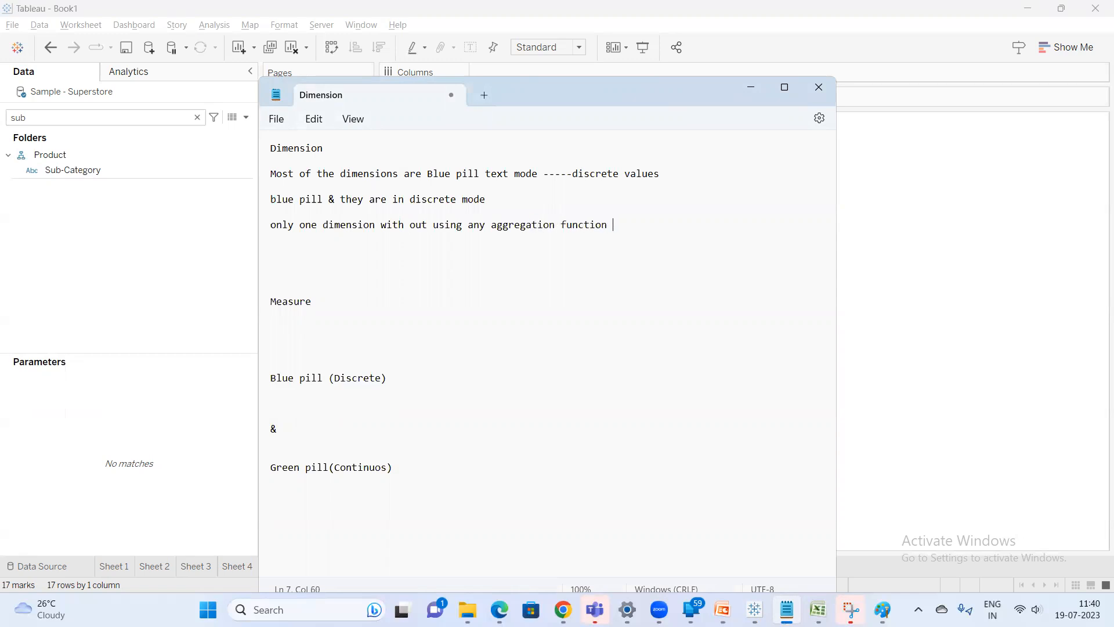
type(" will g")
key("BackSpace")
type("gr")
type("pill & in conntinuos mode")
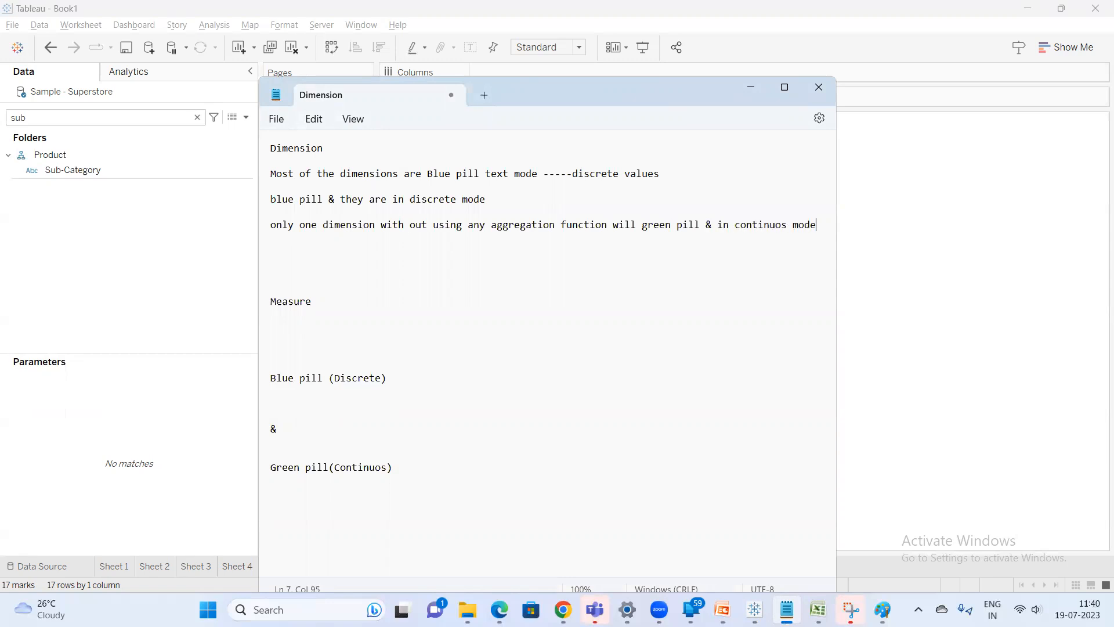
key("Return")
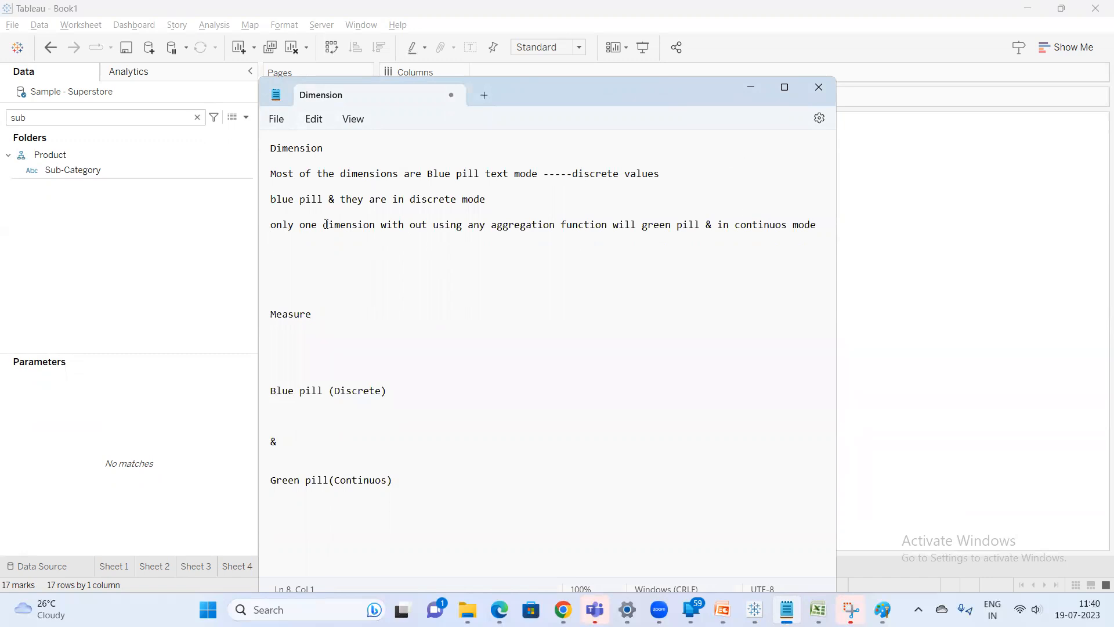
Insert the word "type" after "only one" in the green-pill note
type("type")
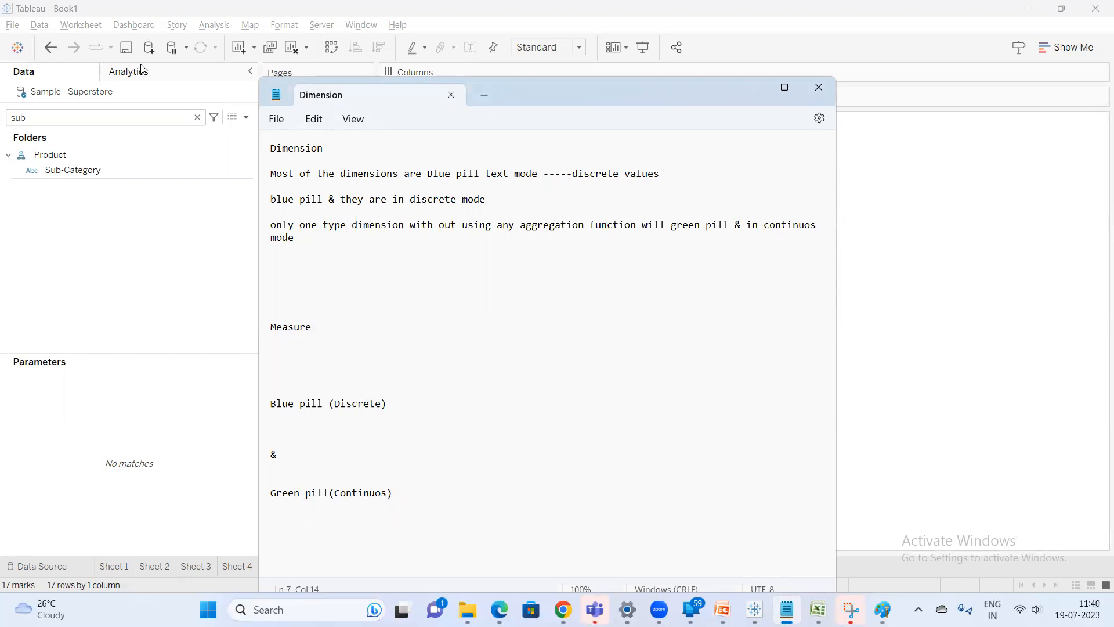
left_click(108, 124)
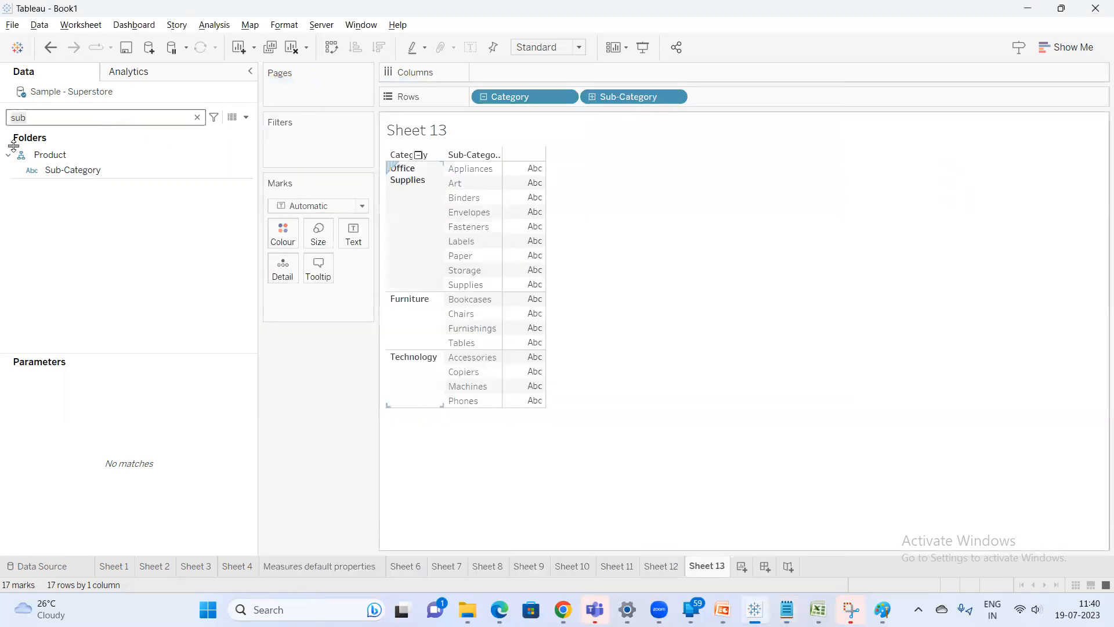
Clear the worksheet, search the fields for dates, and add Ship Date to Columns
left_click(292, 48)
double_click(90, 121)
type("sa")
key("BackSpace")
key("BackSpace")
type("da")
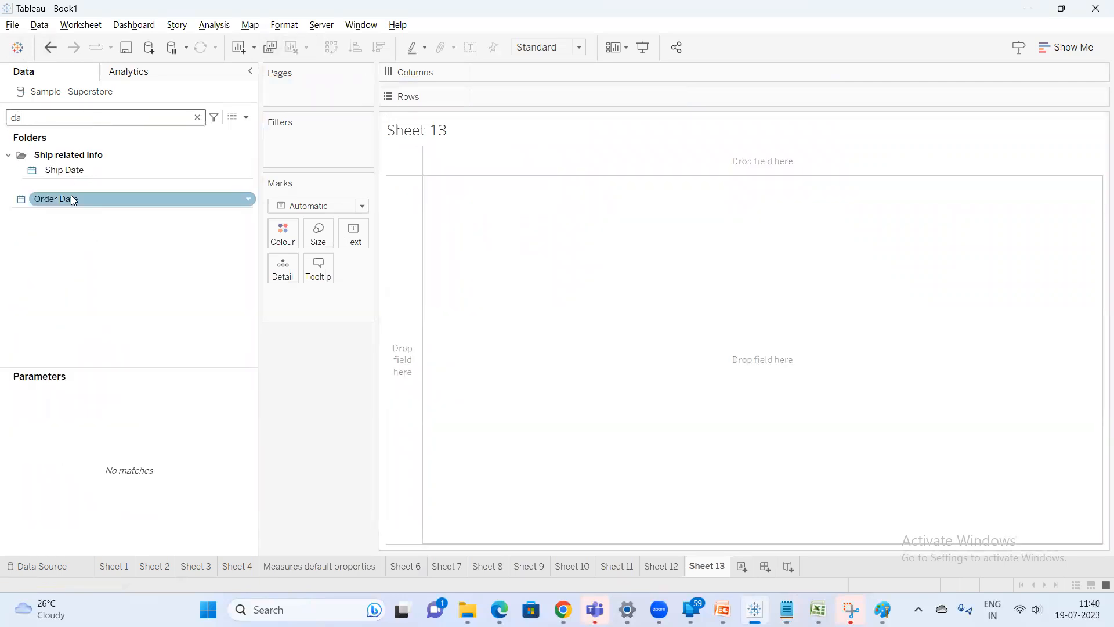
double_click(83, 167)
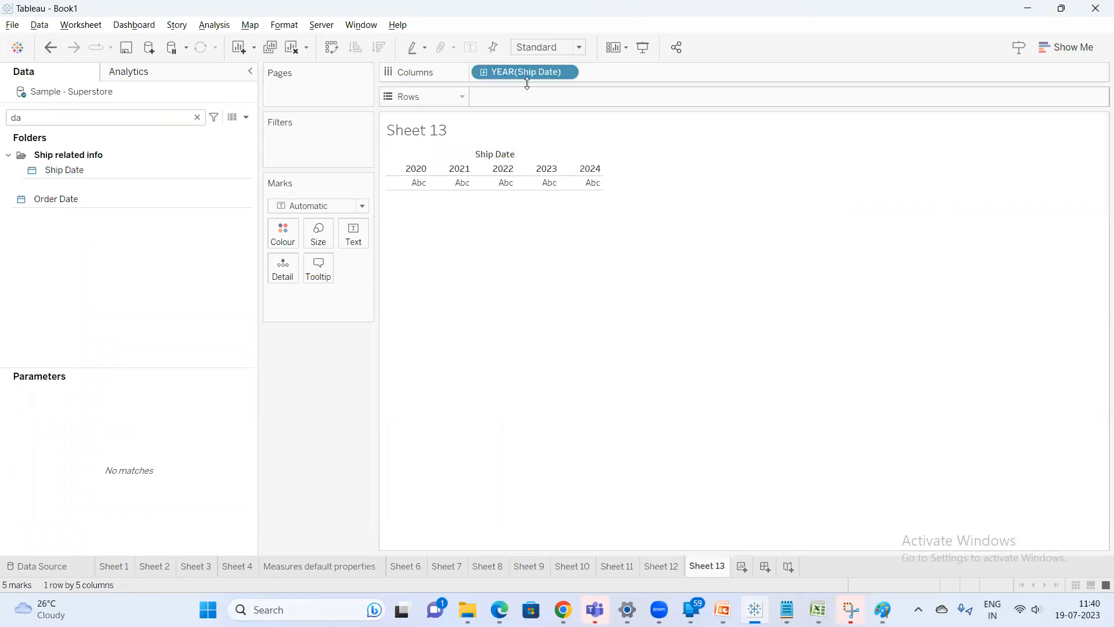
Switch the YEAR(Ship Date) pill to Continuous and then back to Discrete
right_click(526, 71)
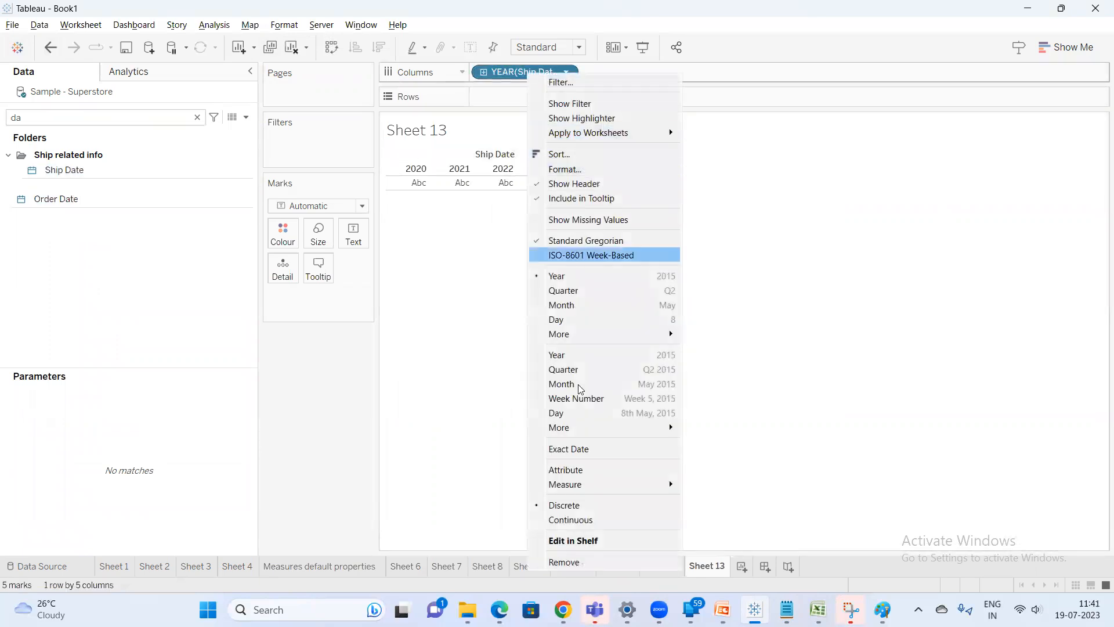
left_click(580, 525)
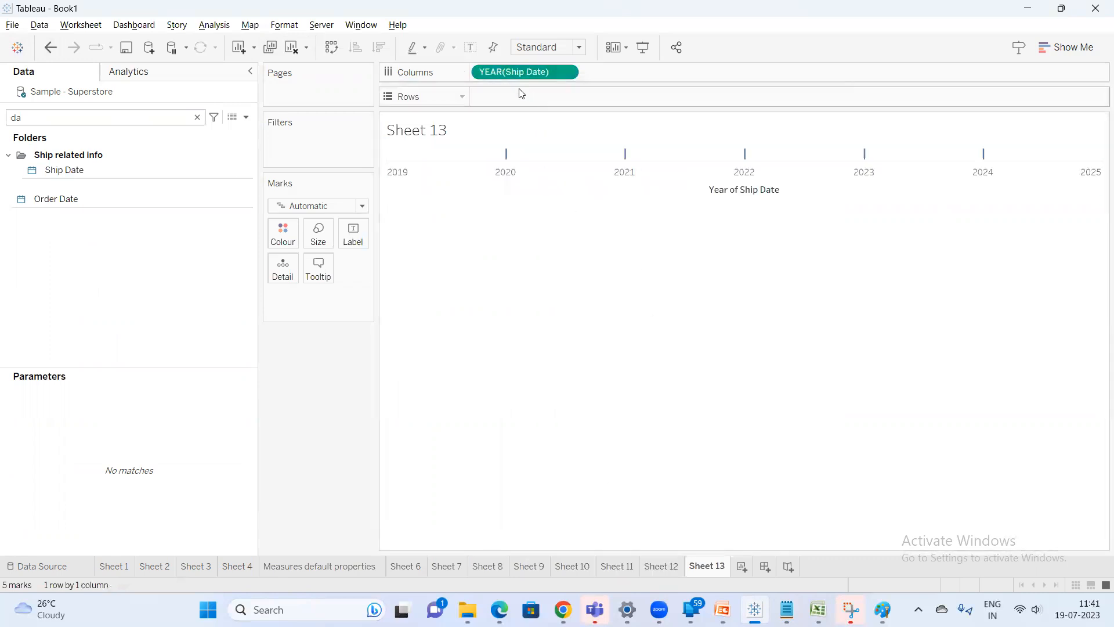
right_click(513, 72)
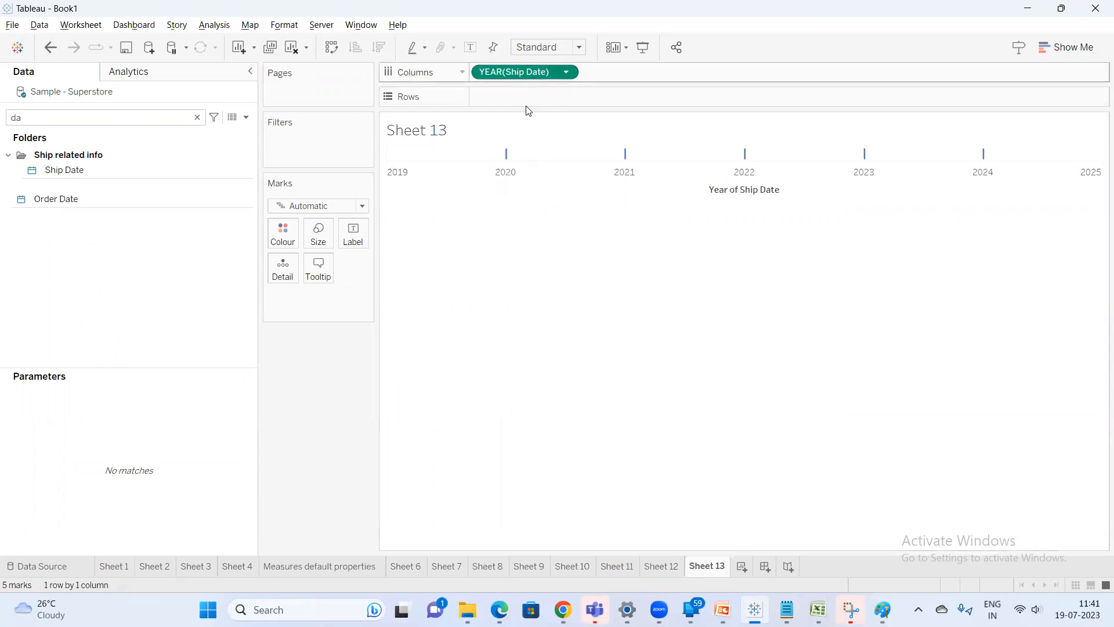
left_click(554, 477)
Search the fields for Category and add it to Rows
left_click(109, 117)
key("BackSpace")
key("BackSpace")
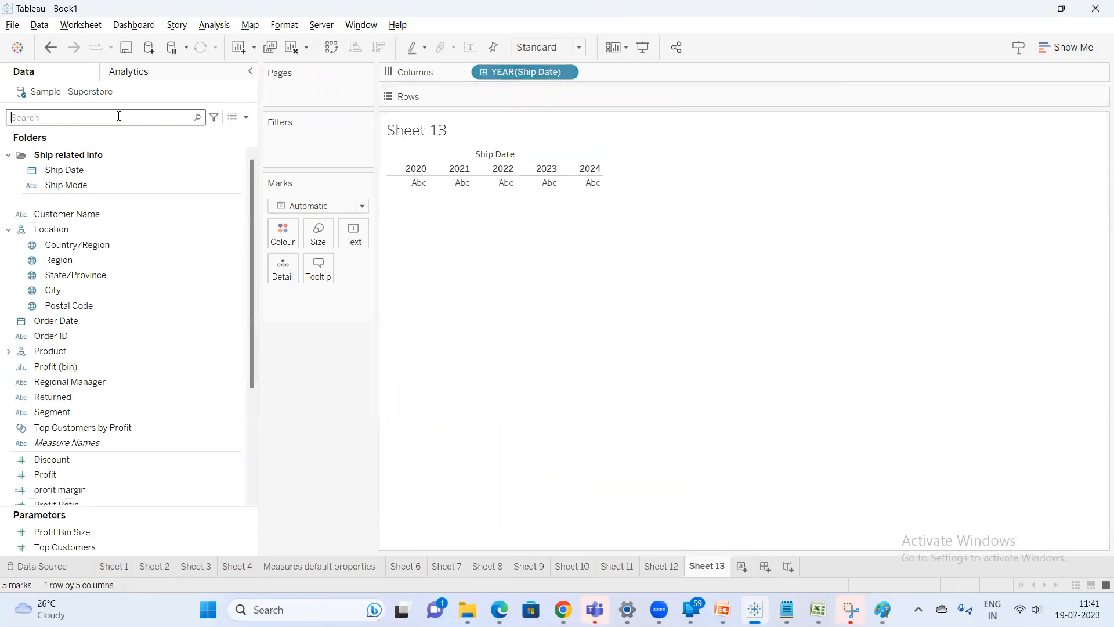
type("ca")
left_click(71, 185)
double_click(71, 185)
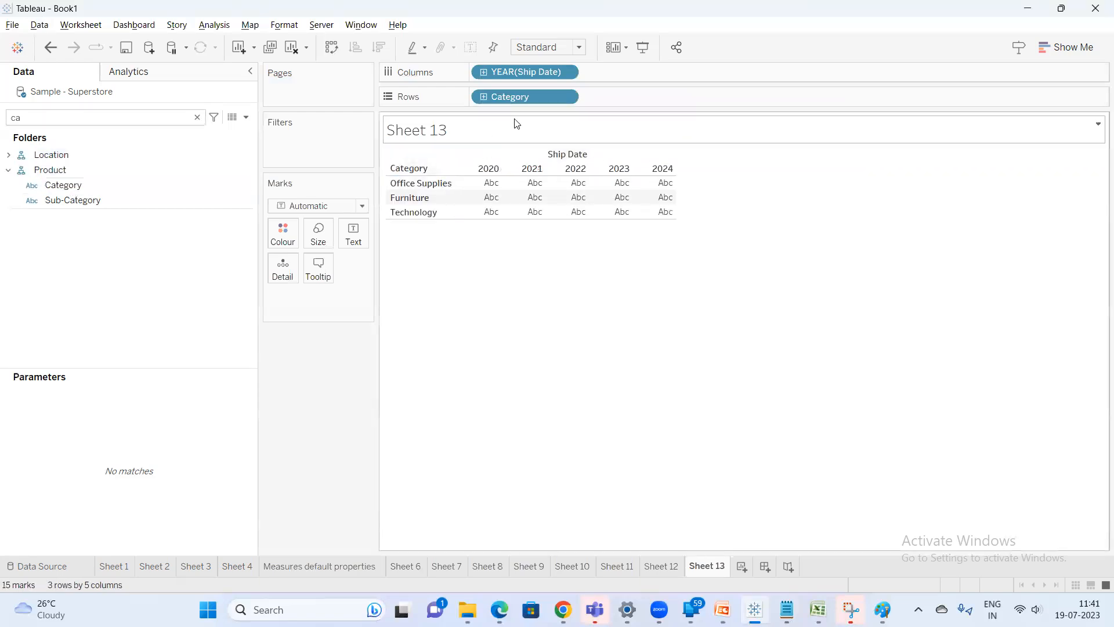
Compare the Category and YEAR(Ship Date) pill menus, then remove both pills from the shelves
right_click(530, 98)
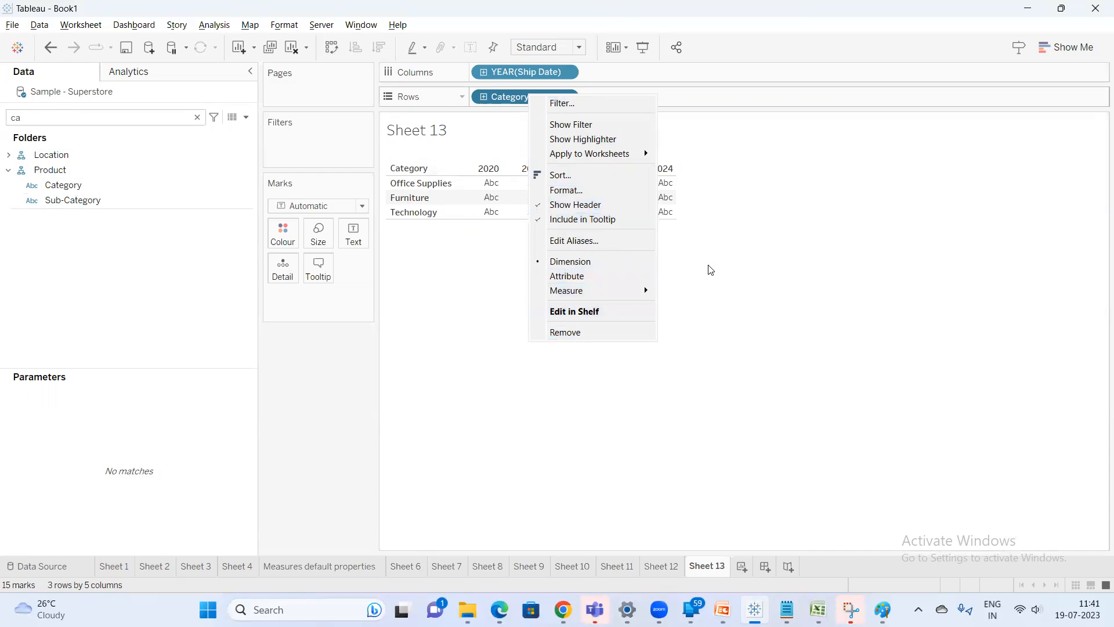
right_click(505, 72)
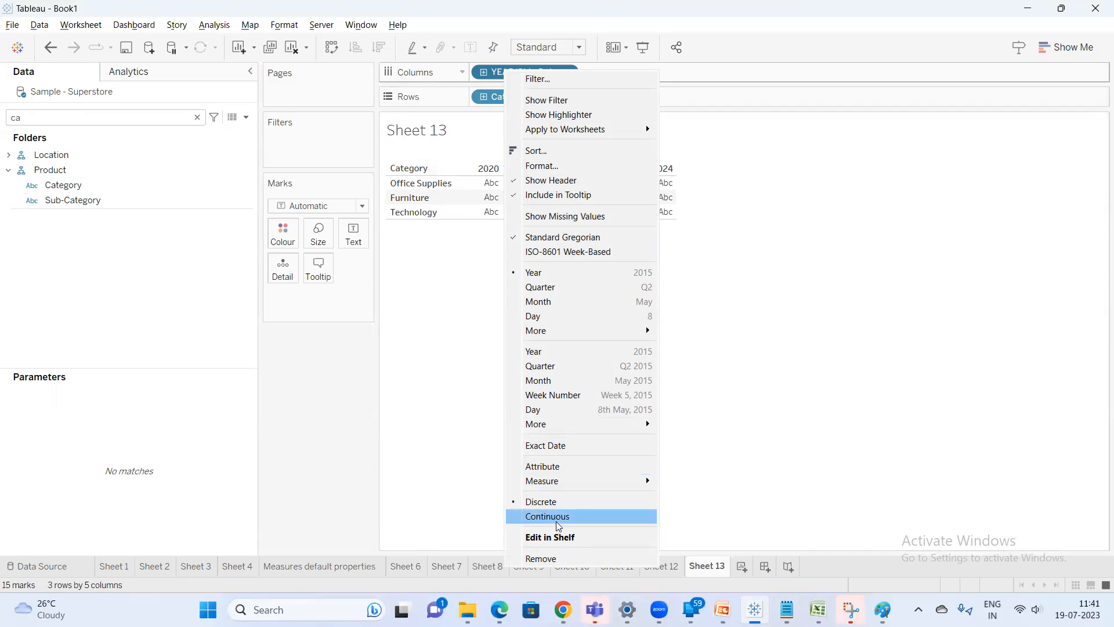
left_click(747, 422)
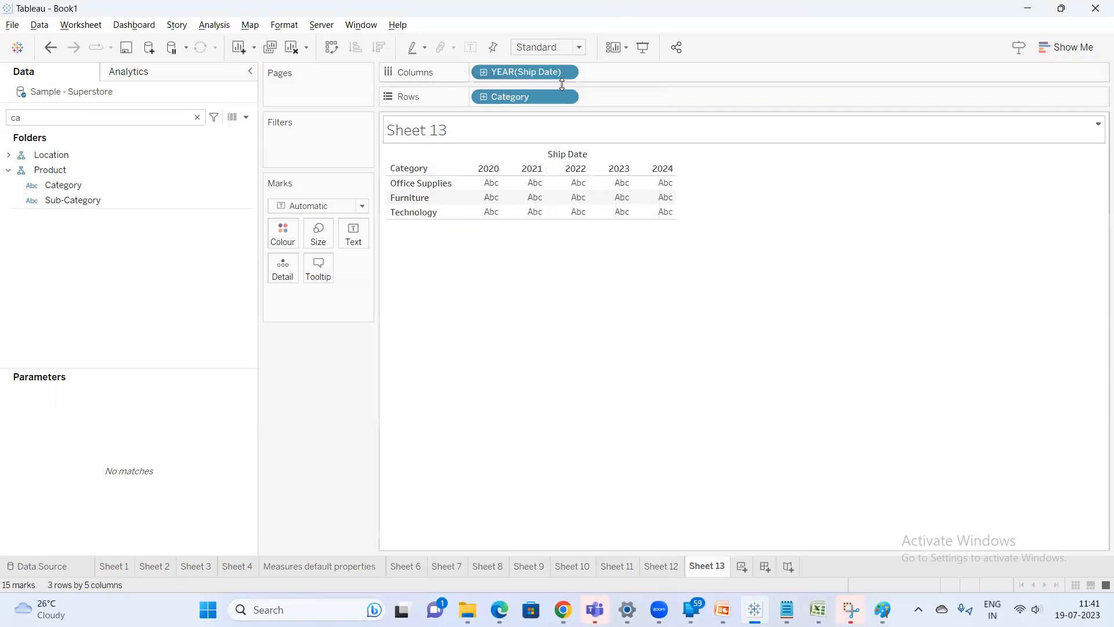
left_click_drag(510, 94, 355, 341)
left_click_drag(520, 73, 521, 102)
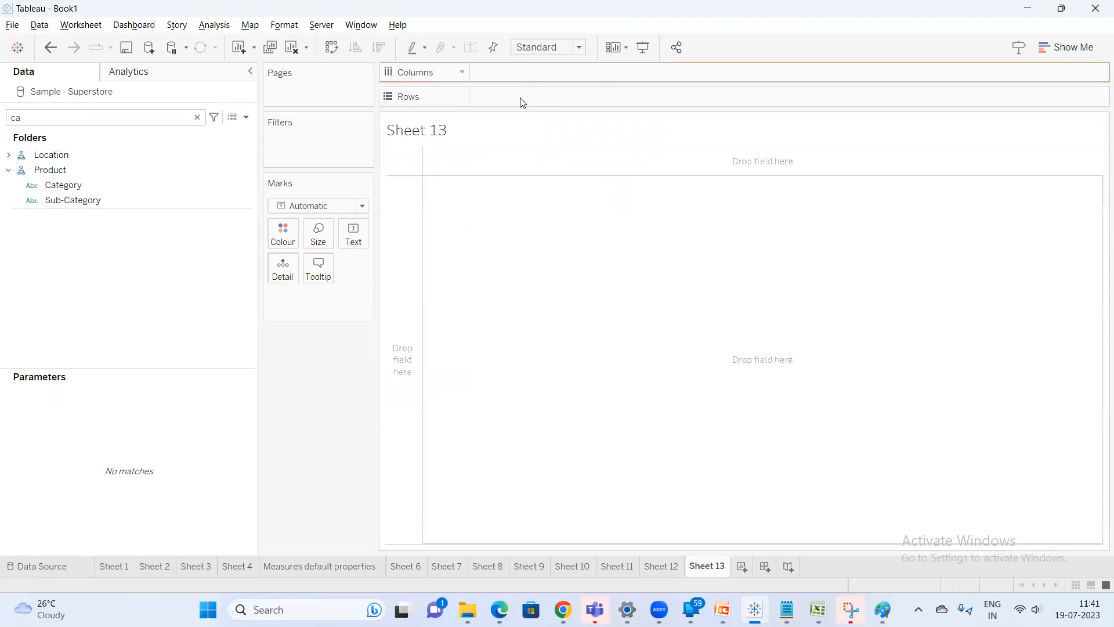
Search the fields for dates and add Ship Date to Columns again
left_click(86, 119)
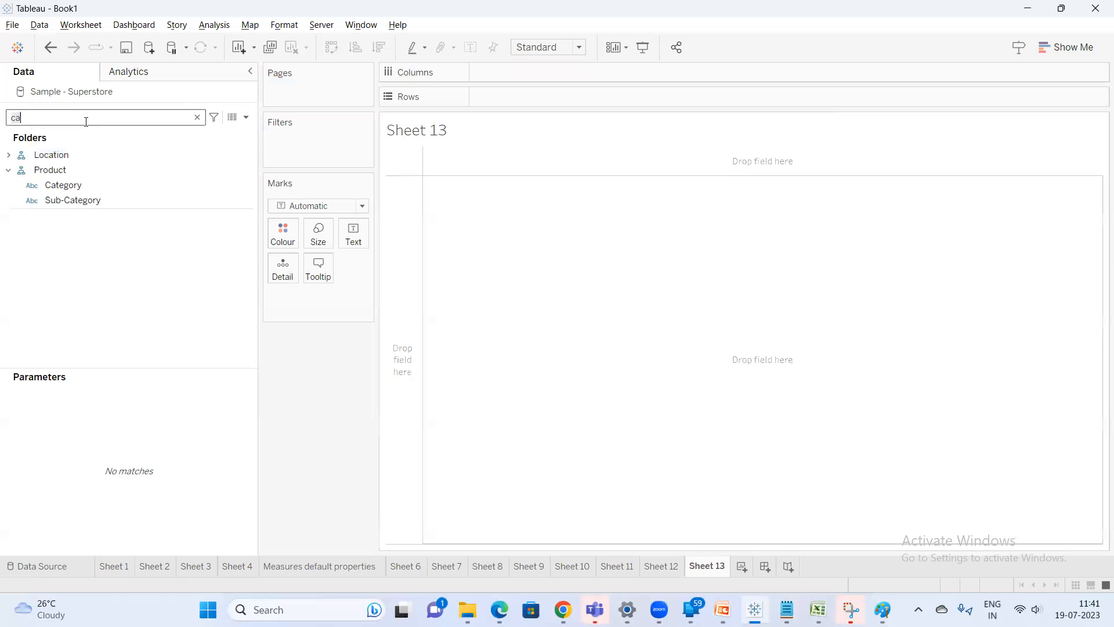
key("BackSpace")
key("BackSpace")
type("dat")
double_click(95, 168)
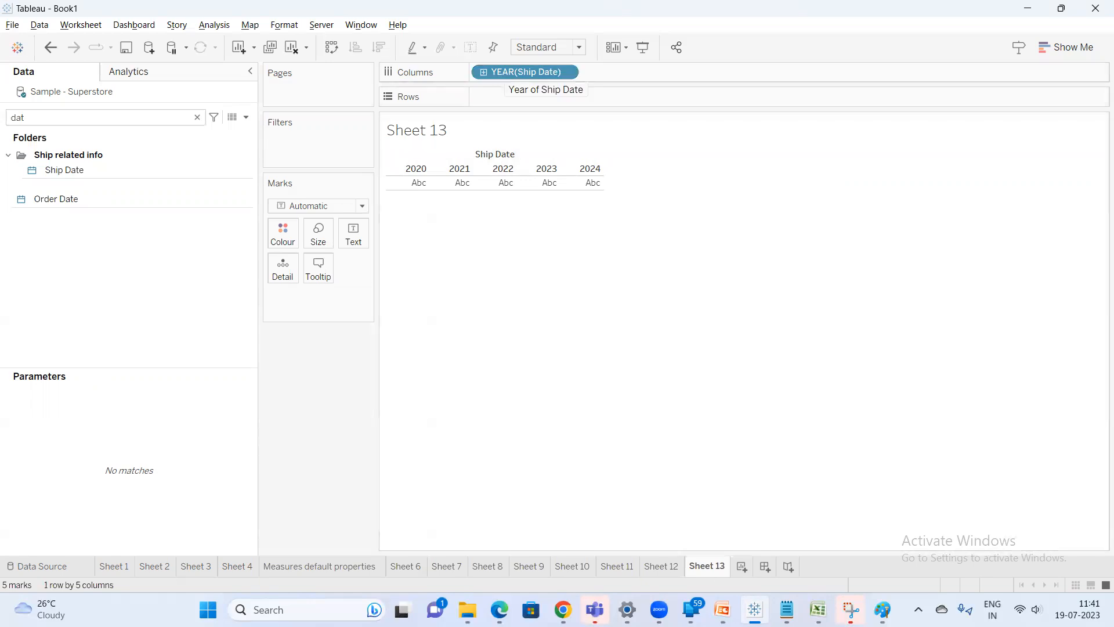
Add the note "specific values in text mode" under the "Blue pill (Discrete)" line
mouse_move(788, 609)
left_click(786, 537)
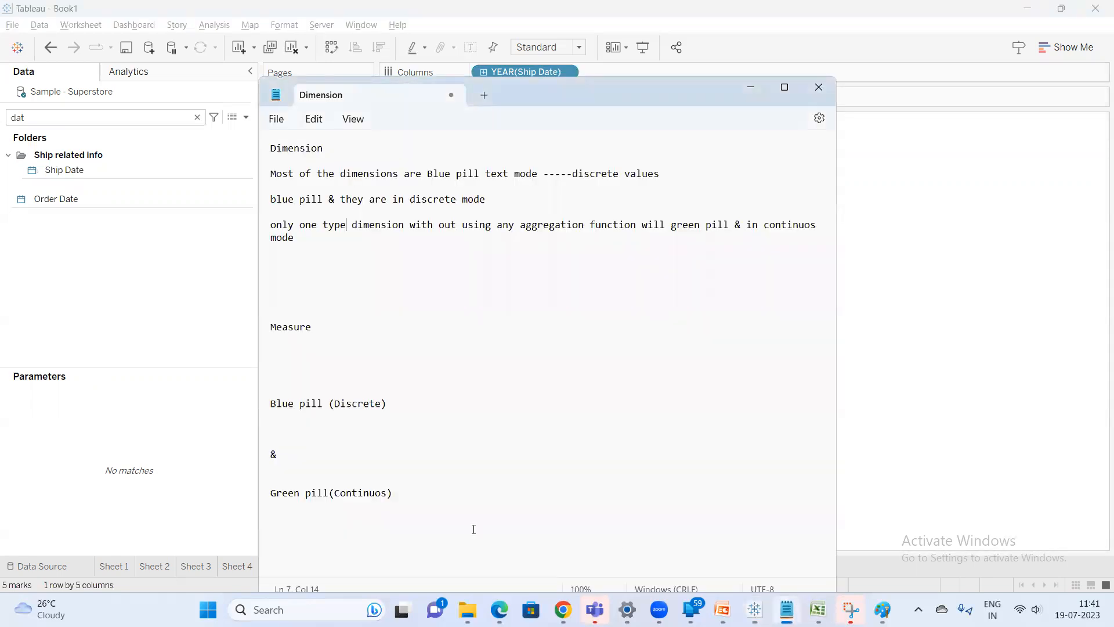
left_click(311, 426)
type("specific values in text mode")
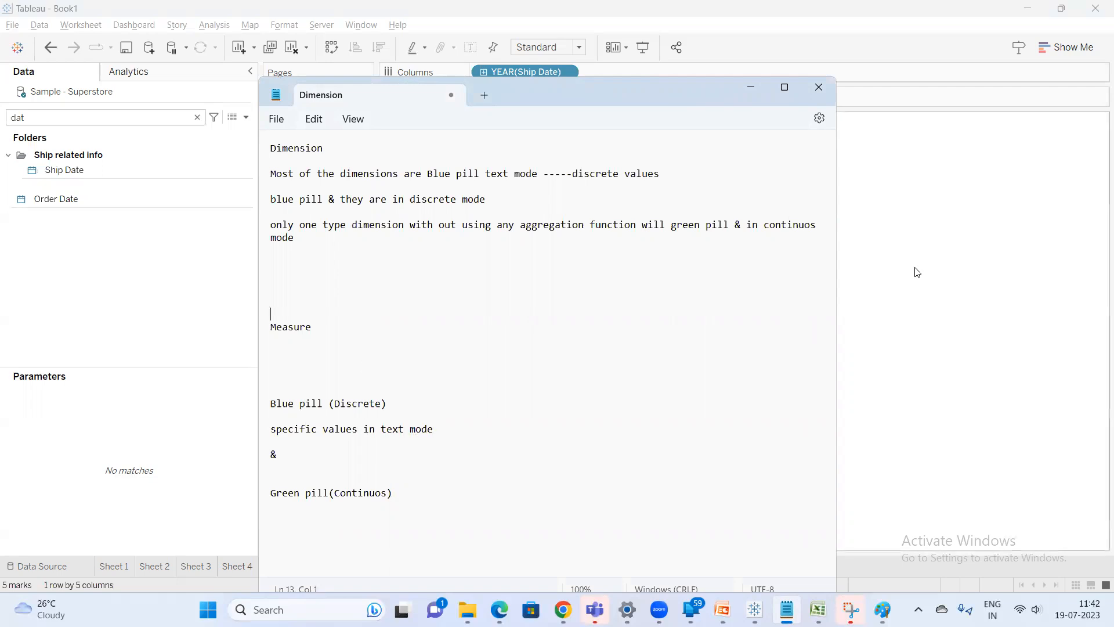
Convert the YEAR(Ship Date) pill to Continuous and open the resulting axis's menu
left_click(913, 269)
right_click(534, 72)
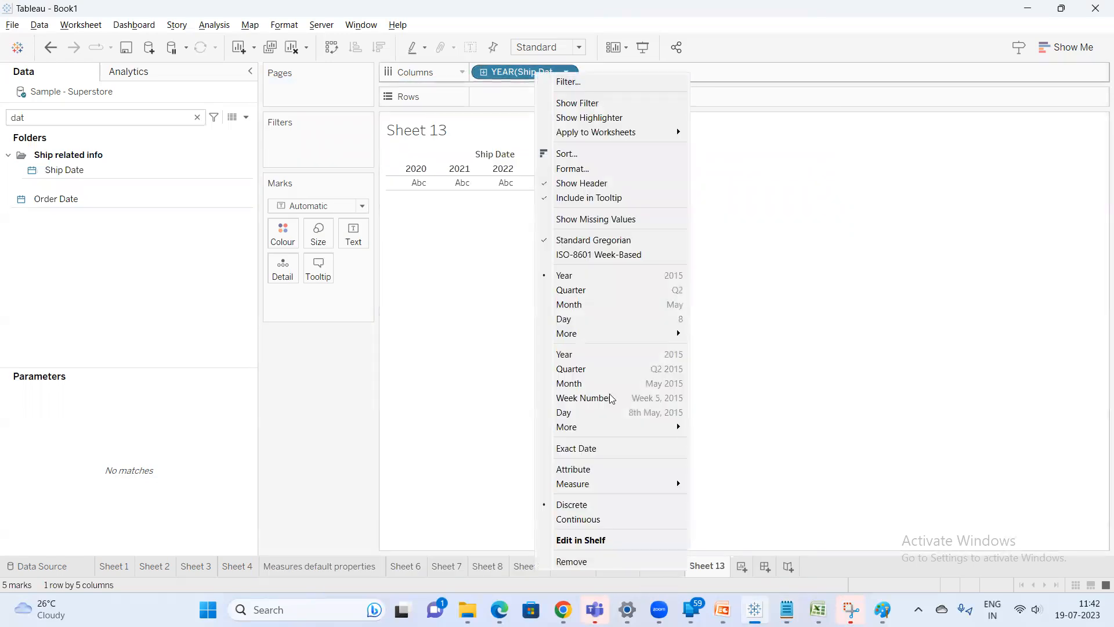
left_click(598, 520)
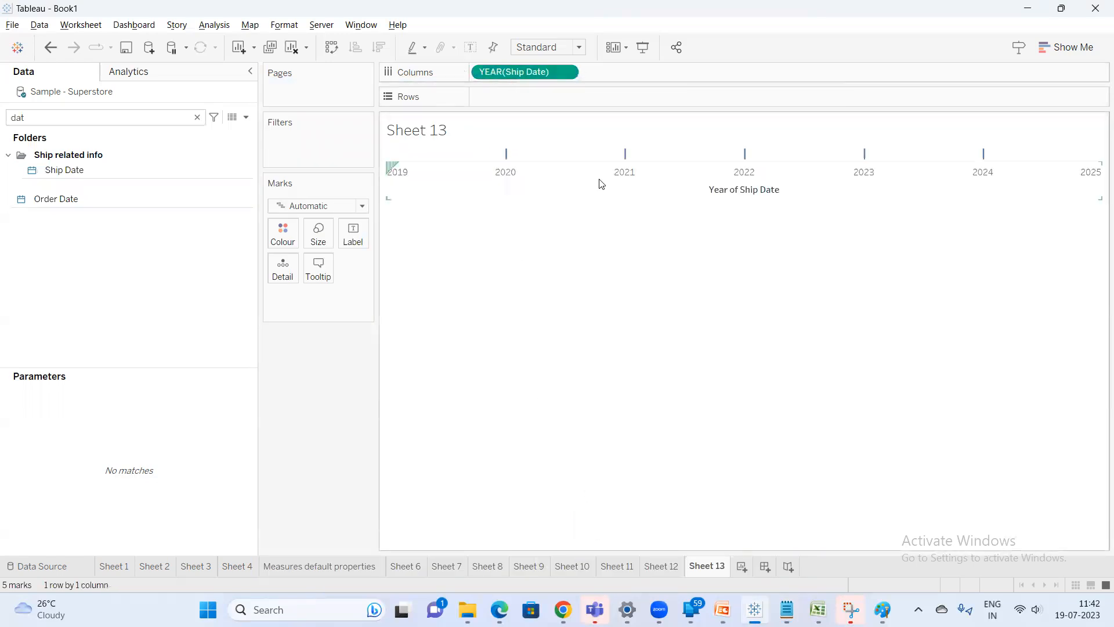
right_click(698, 177)
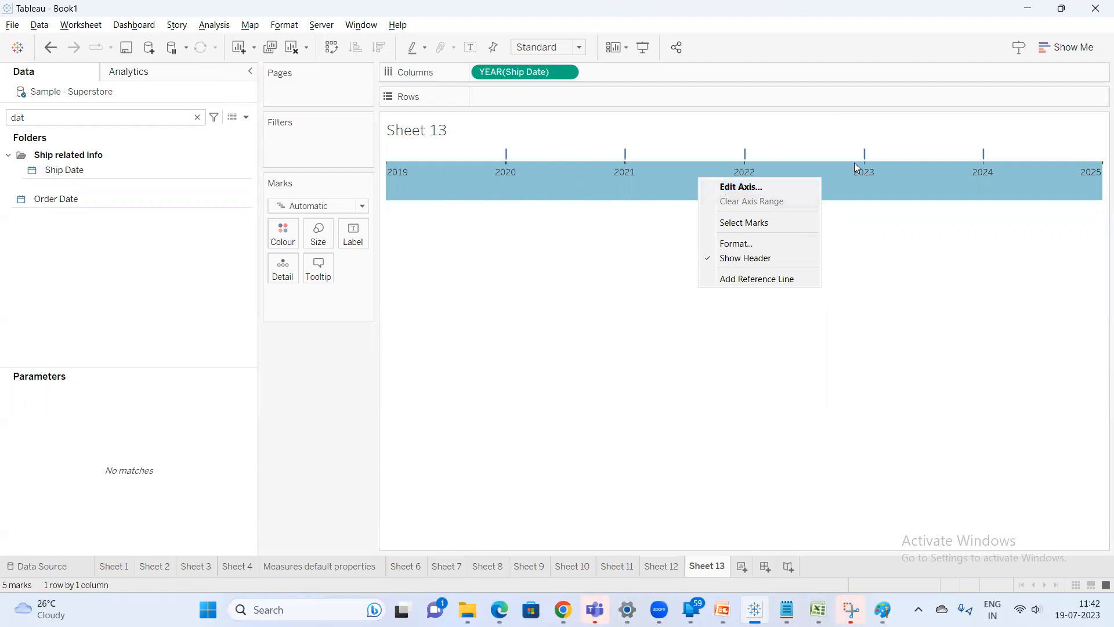
left_click(860, 189)
Add the note "to create some charts line or bar or blended axis" under the green-pill line
key("alt+Tab")
left_click(426, 510)
type("to crate")
key("BackSpace")
key("BackSpace")
key("BackSpace")
key("BackSpace")
type("reat ")
type(" some chart")
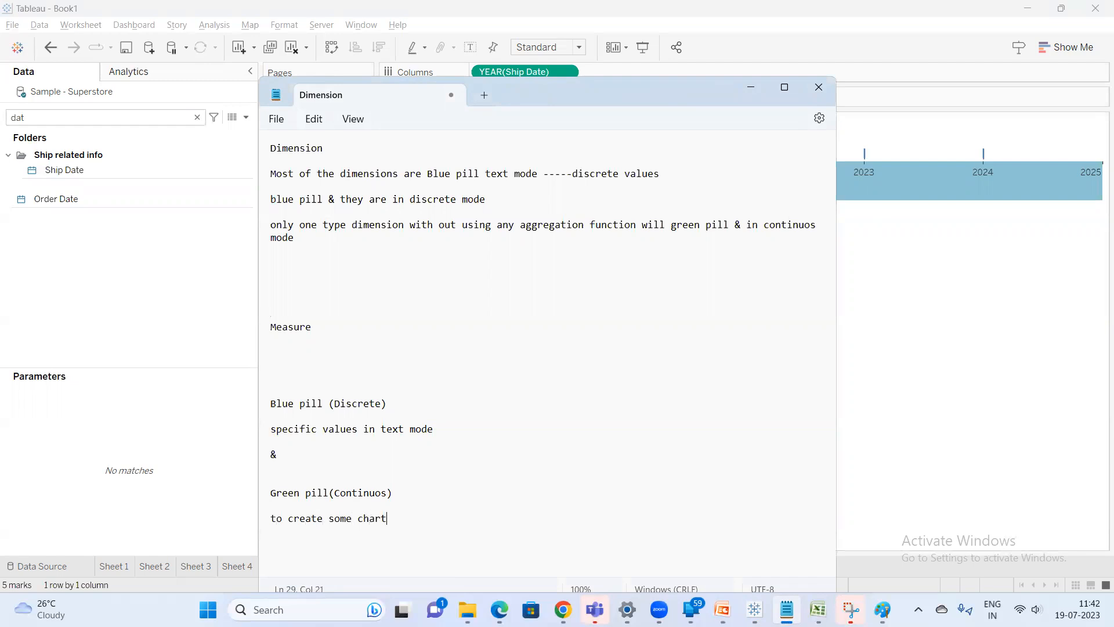
type("s line or bar")
type("or blendes")
key("BackSpace")
type("d axis")
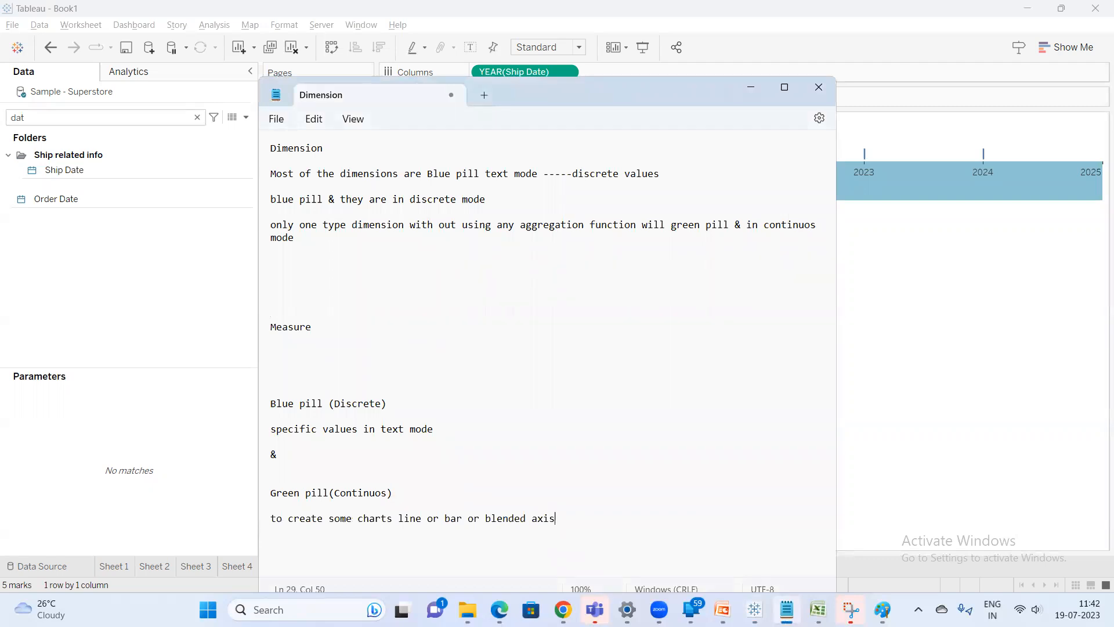
Switch the YEAR(Ship Date) pill back to Discrete
left_click(441, 432)
left_click(930, 258)
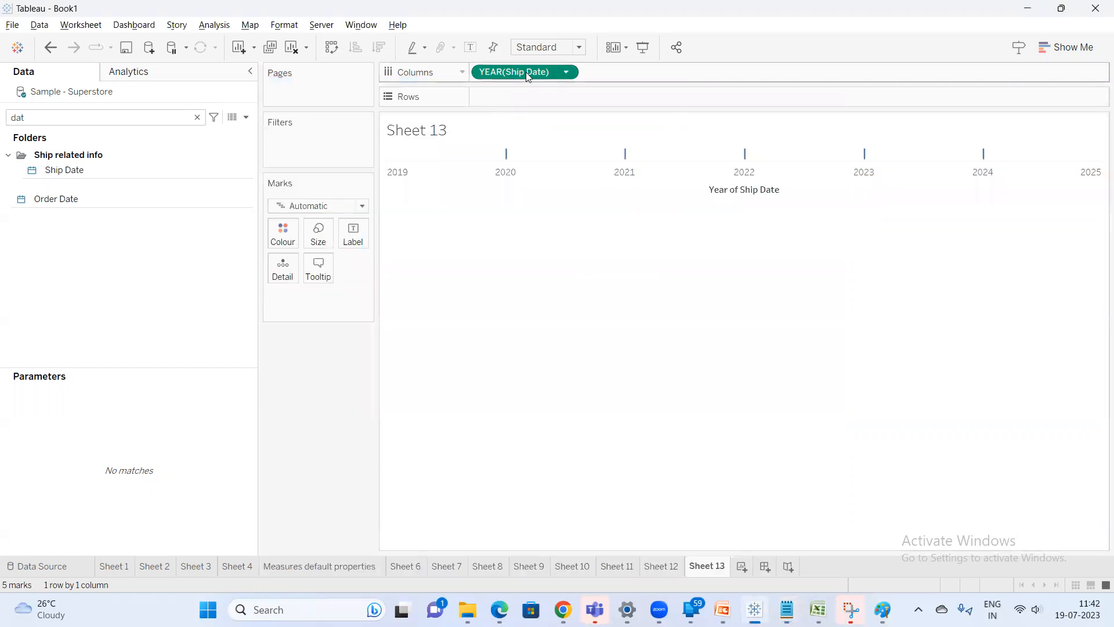
right_click(526, 72)
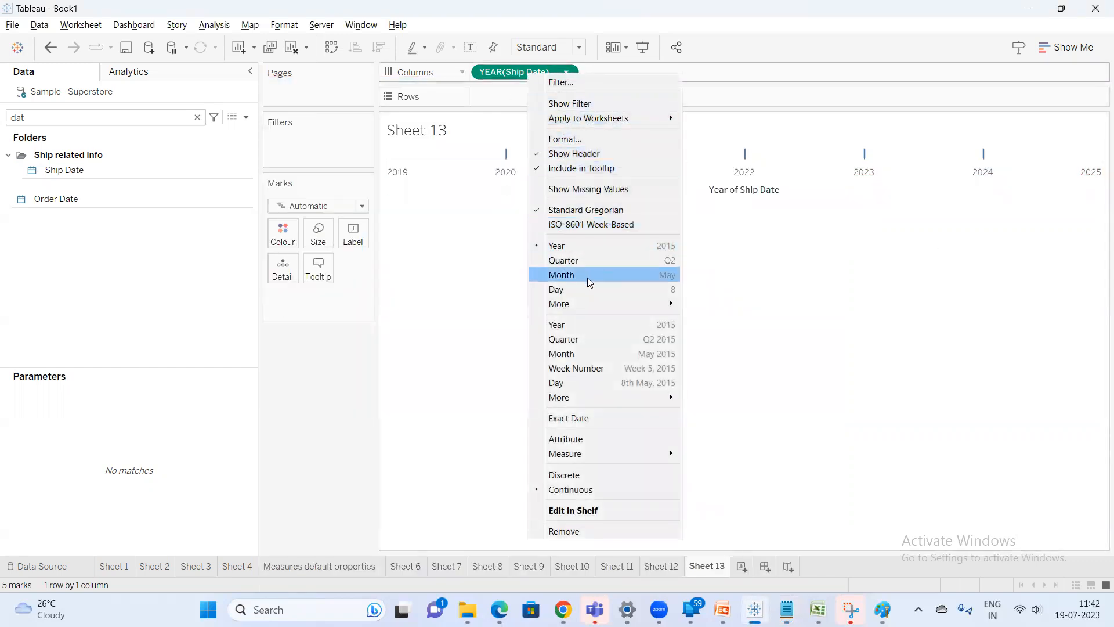
left_click(587, 476)
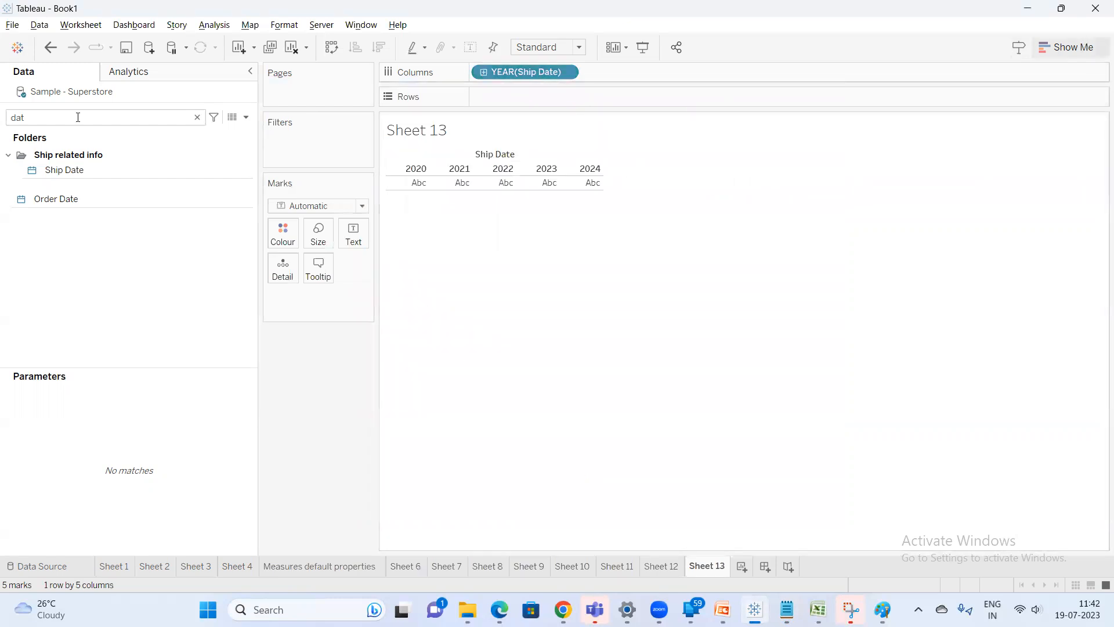
Search the fields for Sales and add it to the text table
key("BackSpace")
key("BackSpace")
key("BackSpace")
type("sa")
double_click(64, 168)
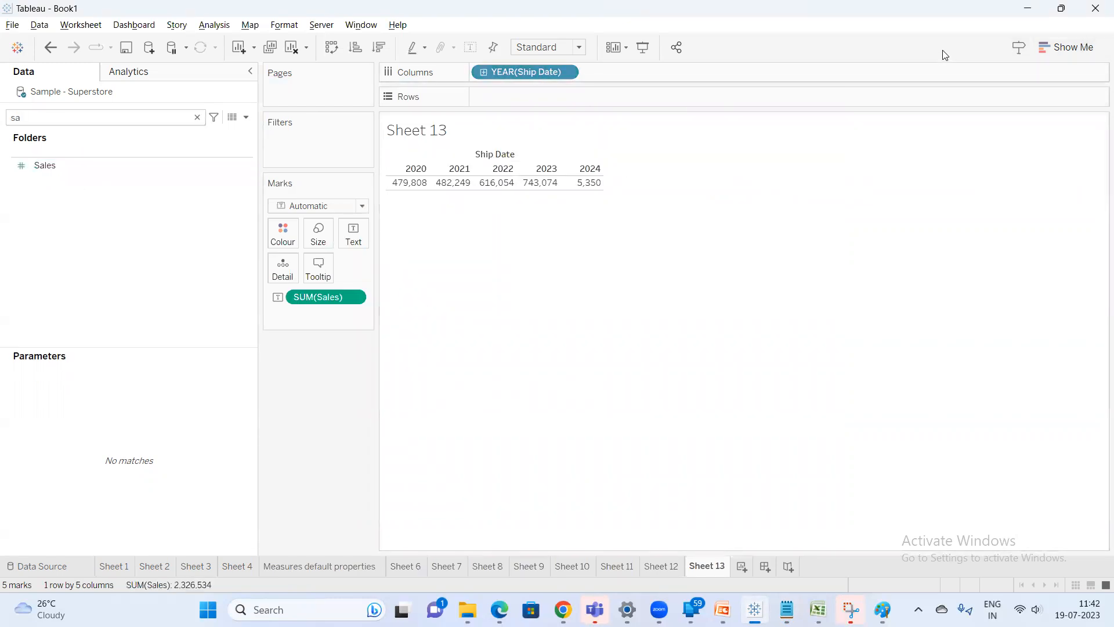
Open Show Me and swap the rows and columns
left_click(1055, 51)
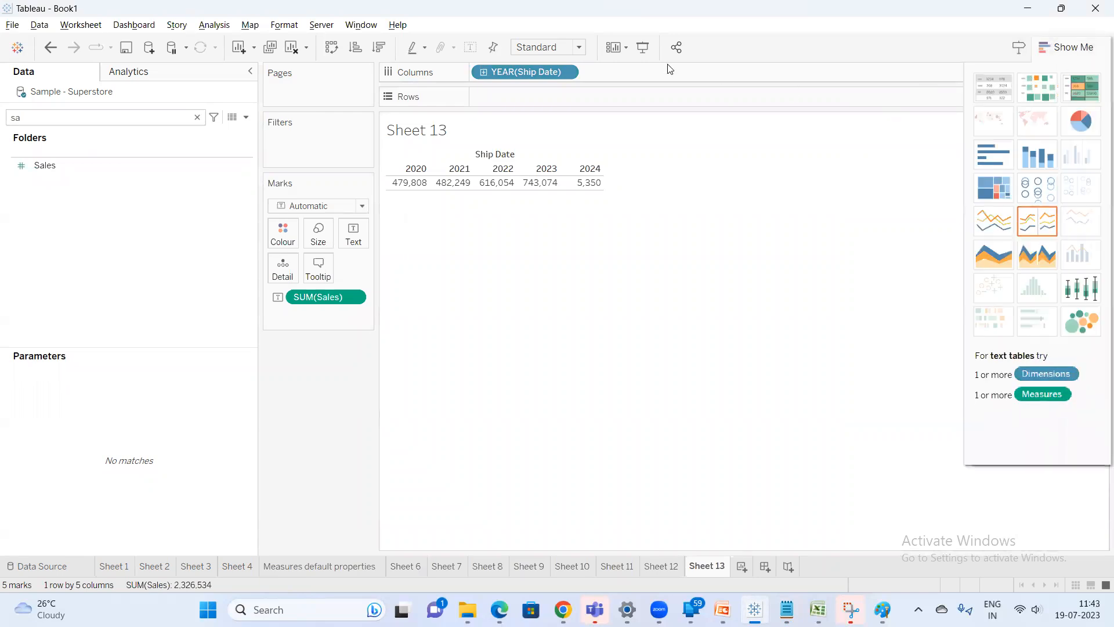
key("ctrl+w")
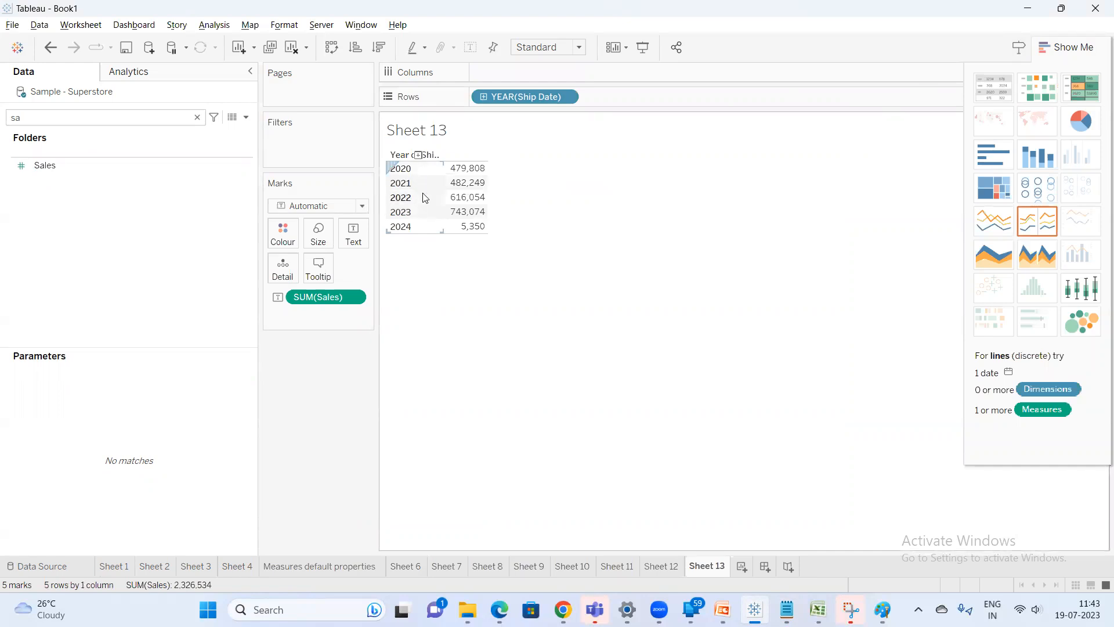
Make YEAR(Ship Date) continuous and turn the view into a continuous line chart of Sales
right_click(521, 96)
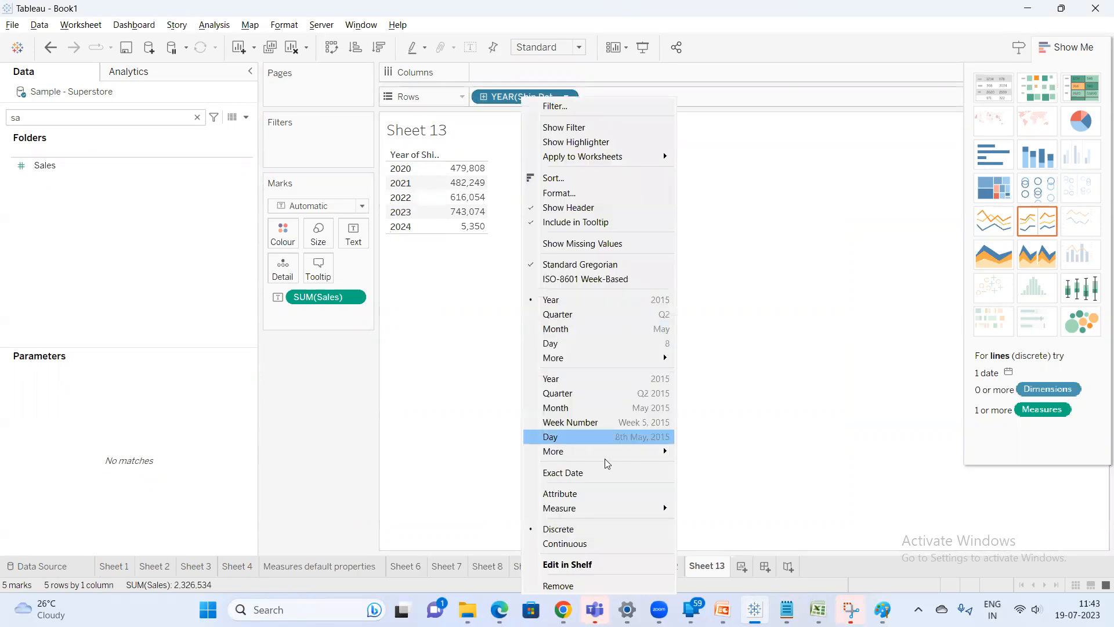
left_click(579, 547)
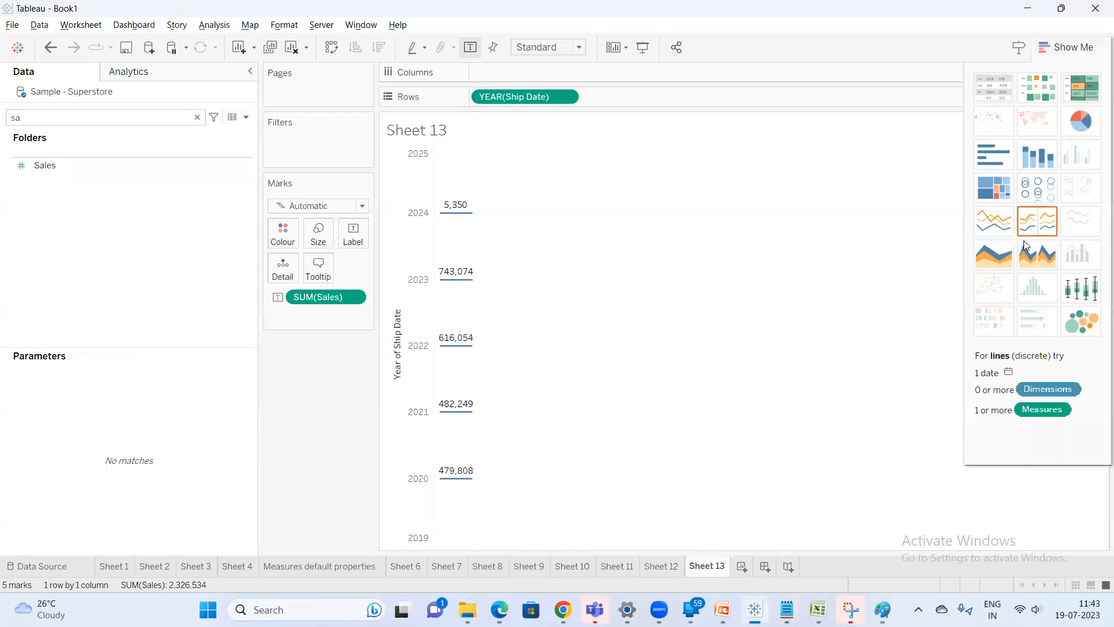
left_click(1010, 235)
left_click(1066, 47)
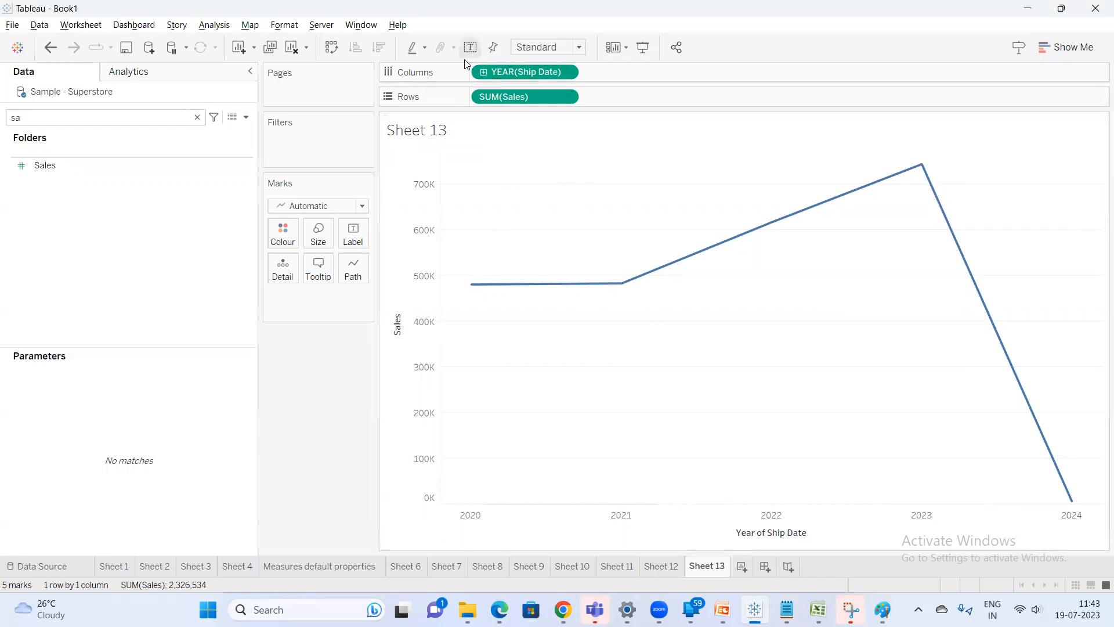
Create a new worksheet and add Sales to Rows as a bar
left_click(748, 572)
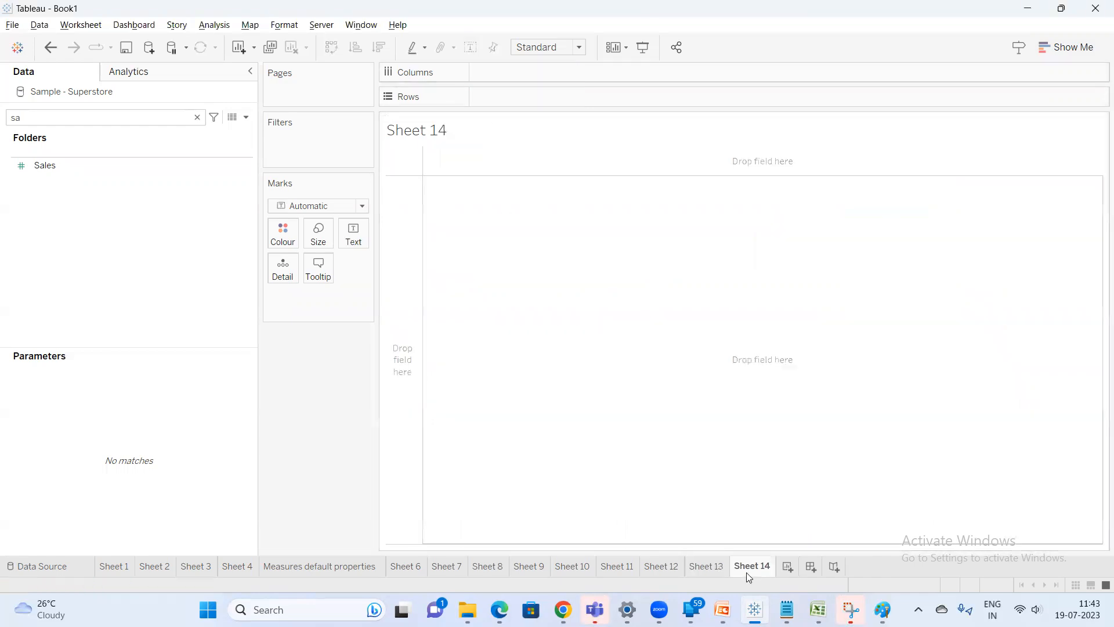
left_click(72, 174)
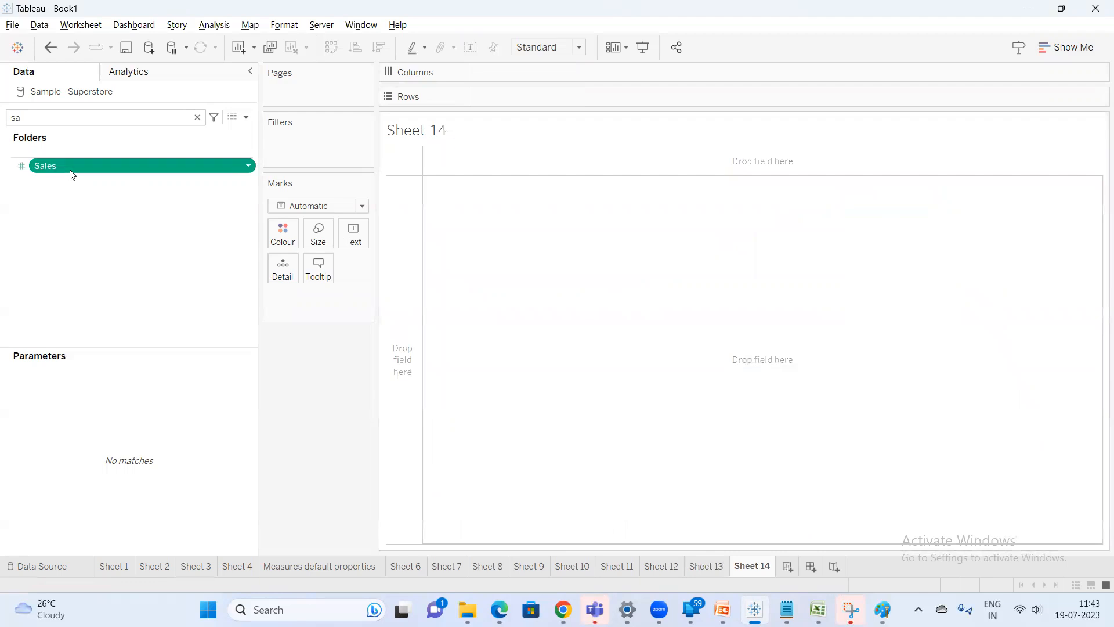
double_click(72, 175)
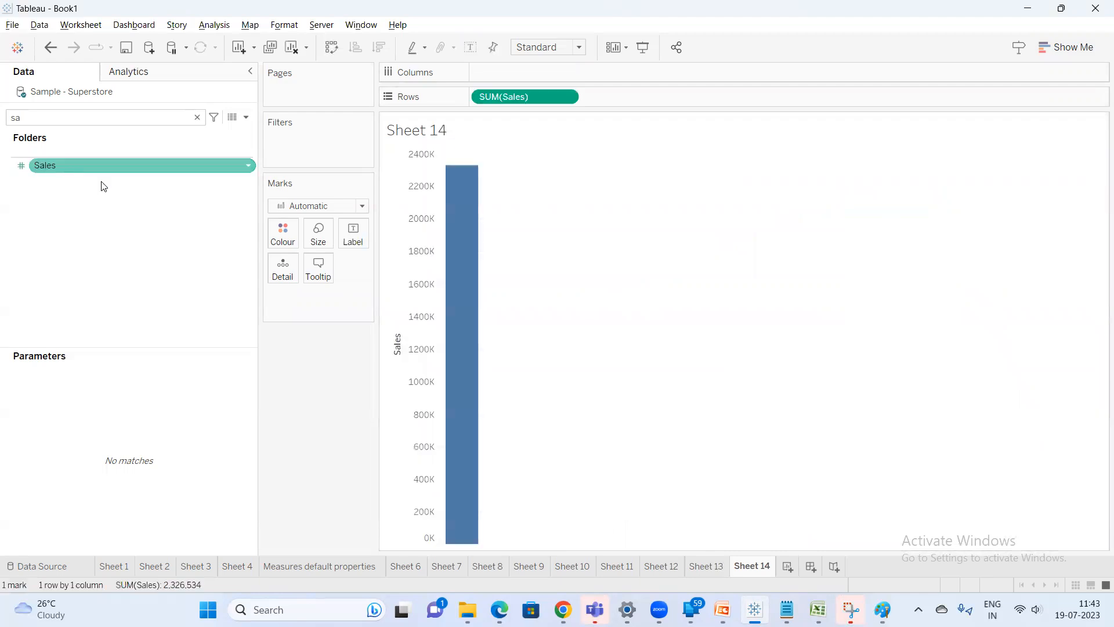
Open the SUM(Sales) pill's options to show its Discrete and Continuous choices
right_click(526, 98)
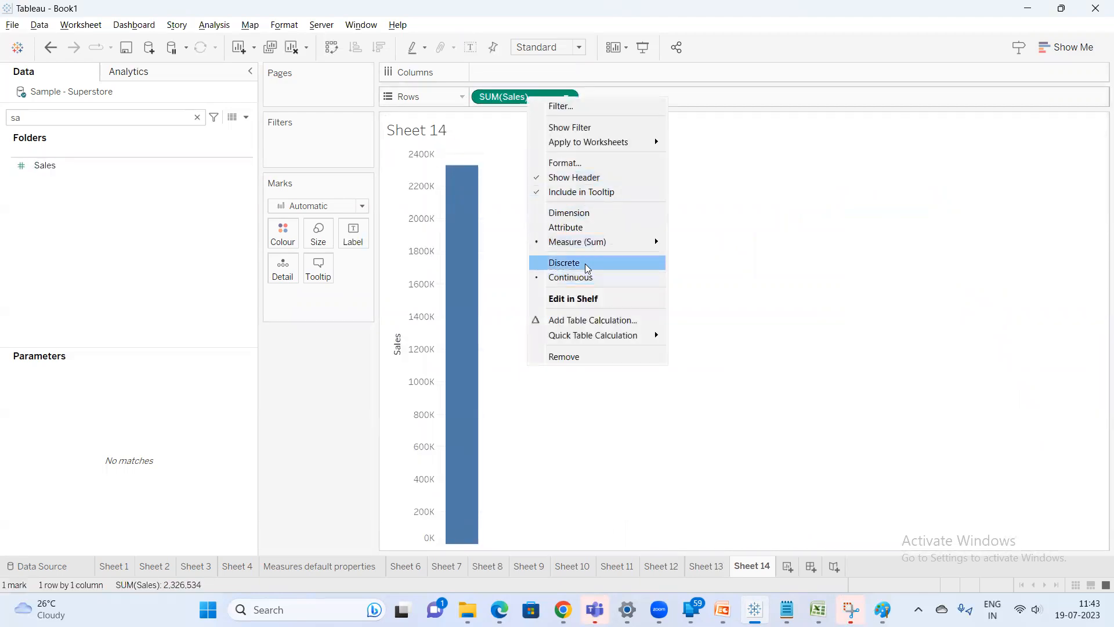
key("alt+Tab")
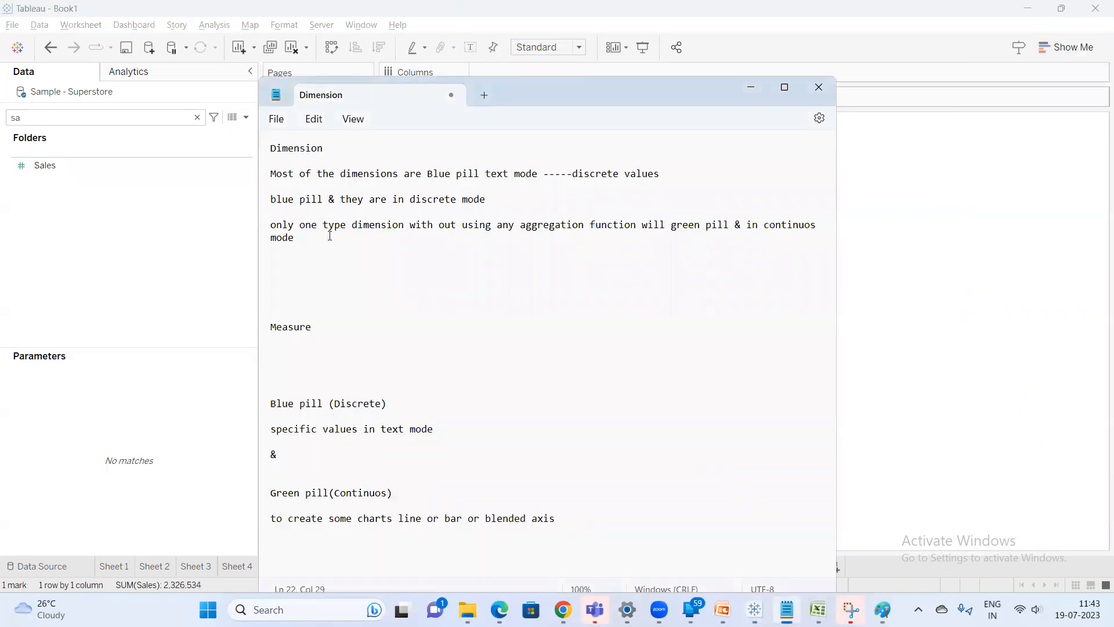
Add a note under the Dimension section in Notepad: "Date dimension can be discrete or continuos"
left_click(294, 242)
key("Return")
key("Return")
type("Date")
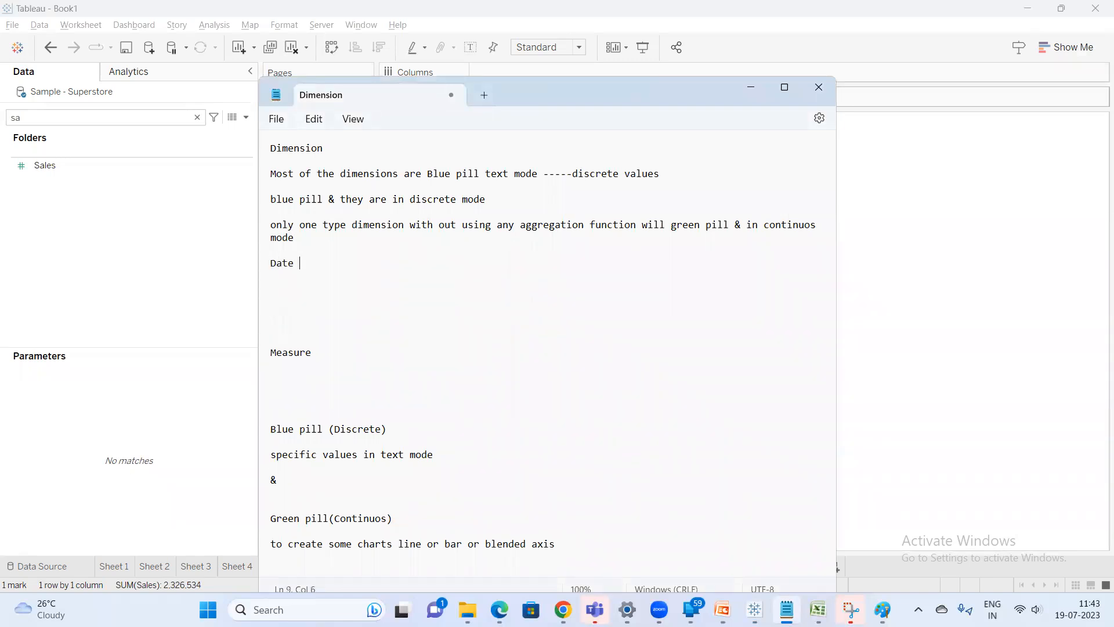
type("dimension can be discrete or")
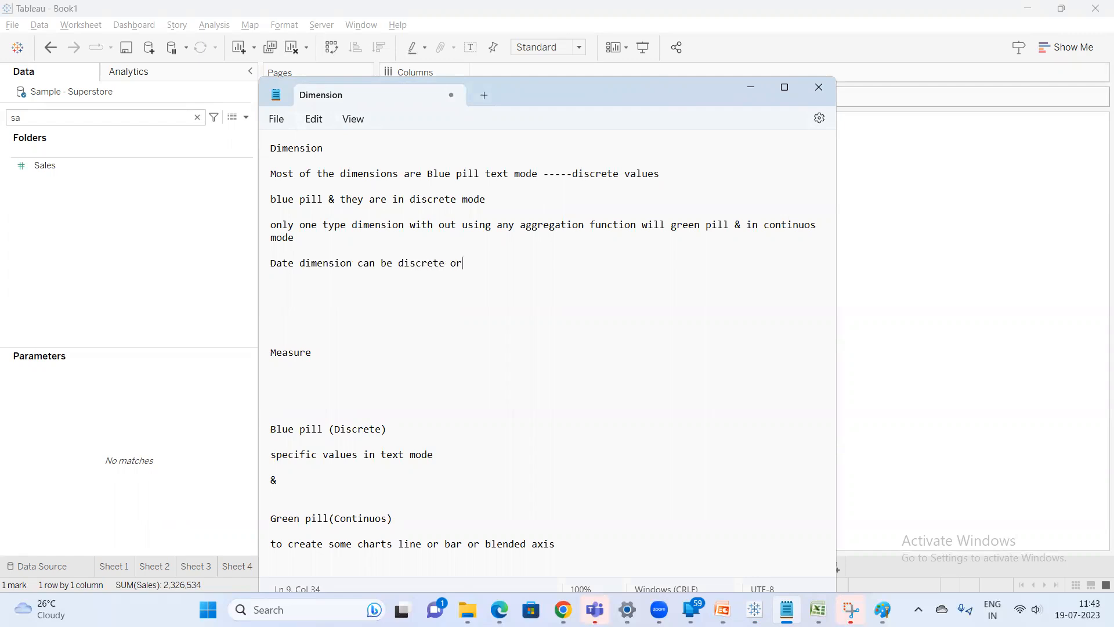
type(" continuous")
key("BackSpace")
key("BackSpace")
type("s")
Add the note "all measure are discrete or continuos" under the Measure heading
left_click(296, 375)
type("all measure ")
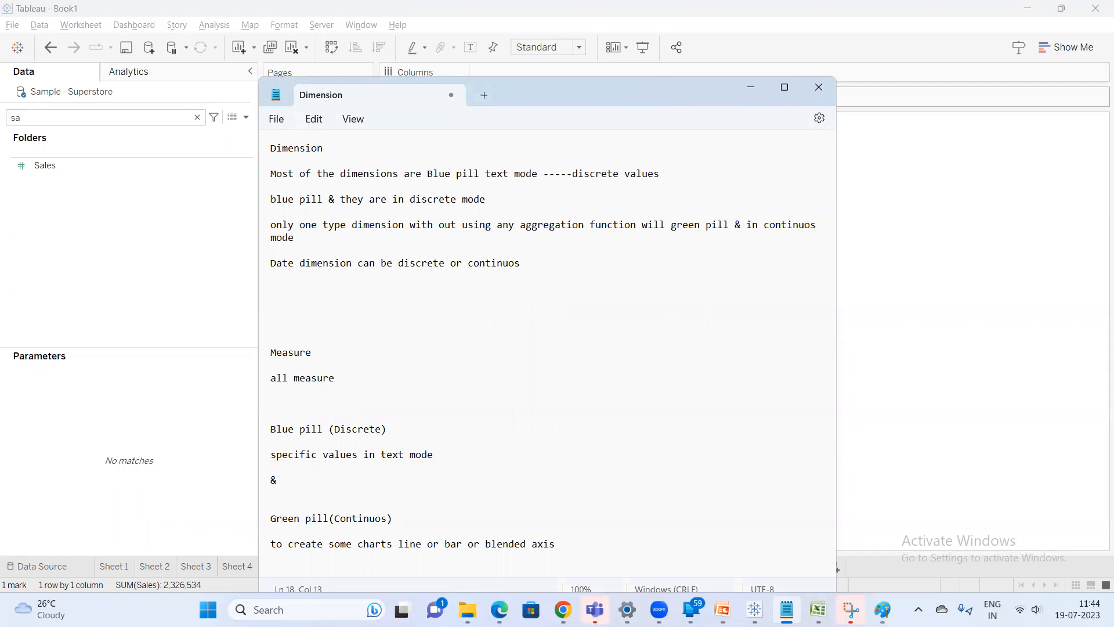
type(" are discrete or continuos")
Switch to the PowerPoint presentation and open the "Blue vs Green fields" slide
mouse_move(723, 609)
left_click(723, 539)
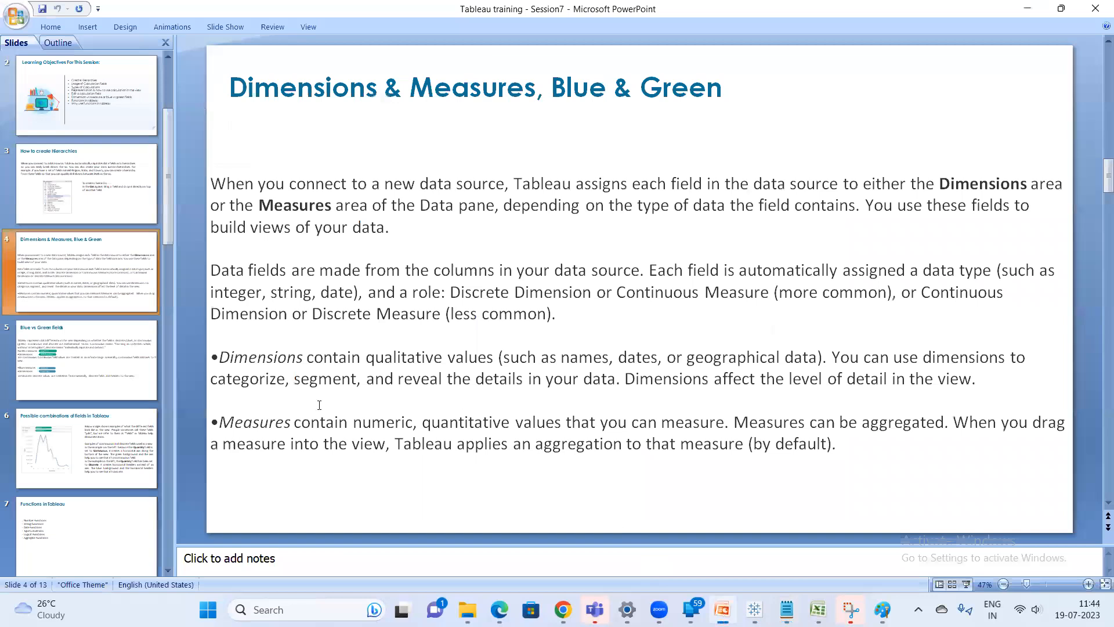
left_click(90, 357)
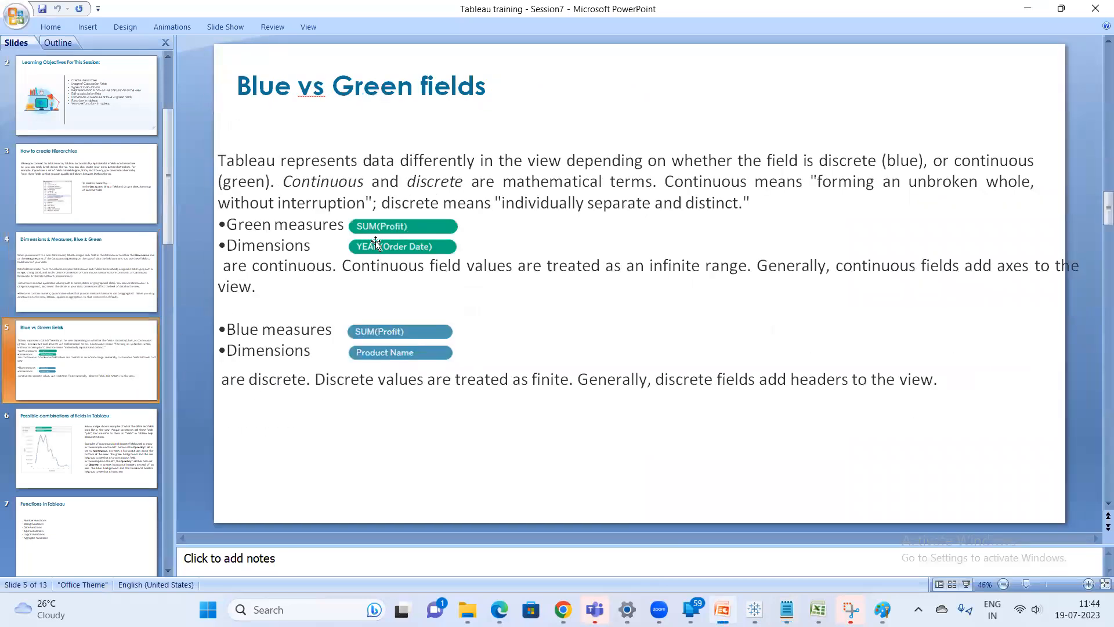
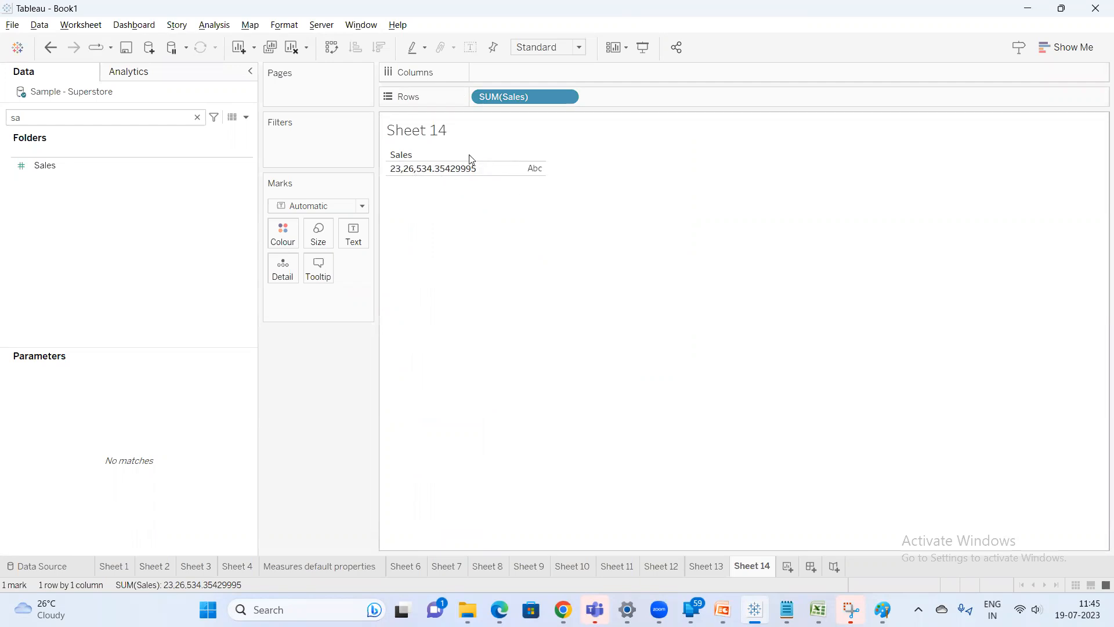
Search the fields for Country/Region and add it to Columns alongside SUM(Sales)
left_click(50, 118)
key("BackSpace")
type("cou")
left_click_drag(78, 169, 490, 64)
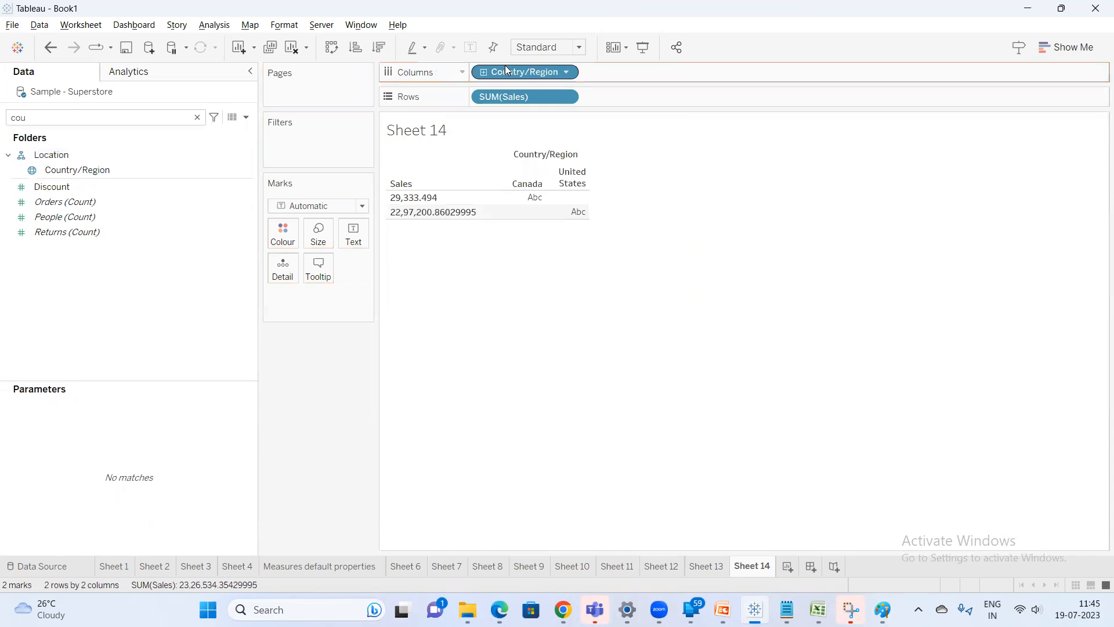
Use Show Me to switch the view to a text table
left_click(1087, 46)
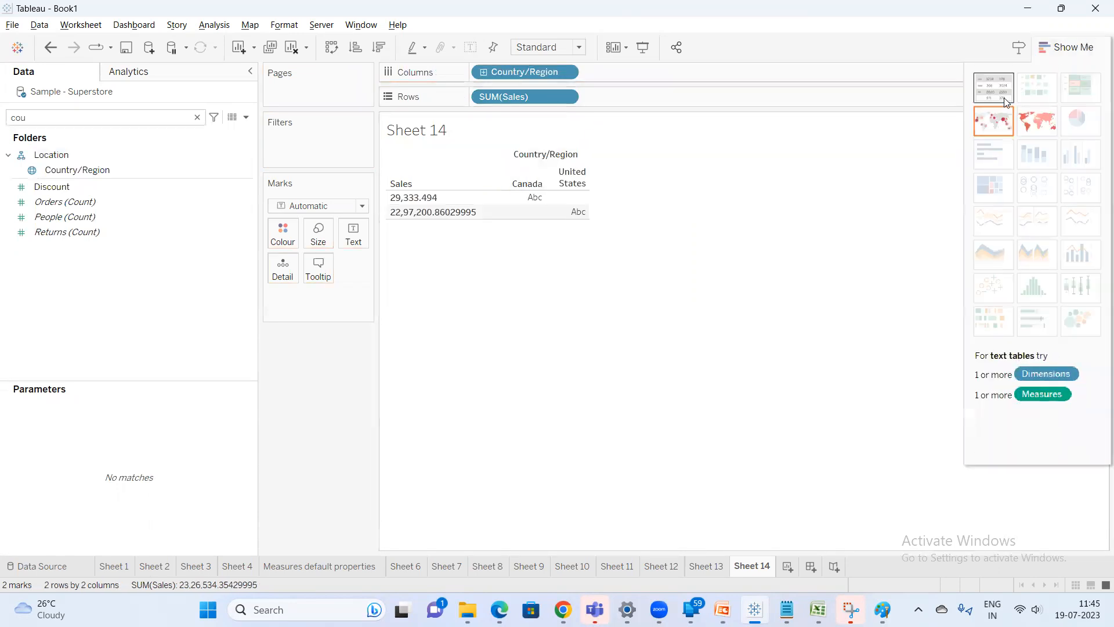
left_click(990, 117)
left_click(1068, 46)
Remove SUM(Sales) from the Text mark card, leaving only Country/Region on Rows
left_click_drag(329, 292, 476, 181)
left_click_drag(321, 295, 354, 247)
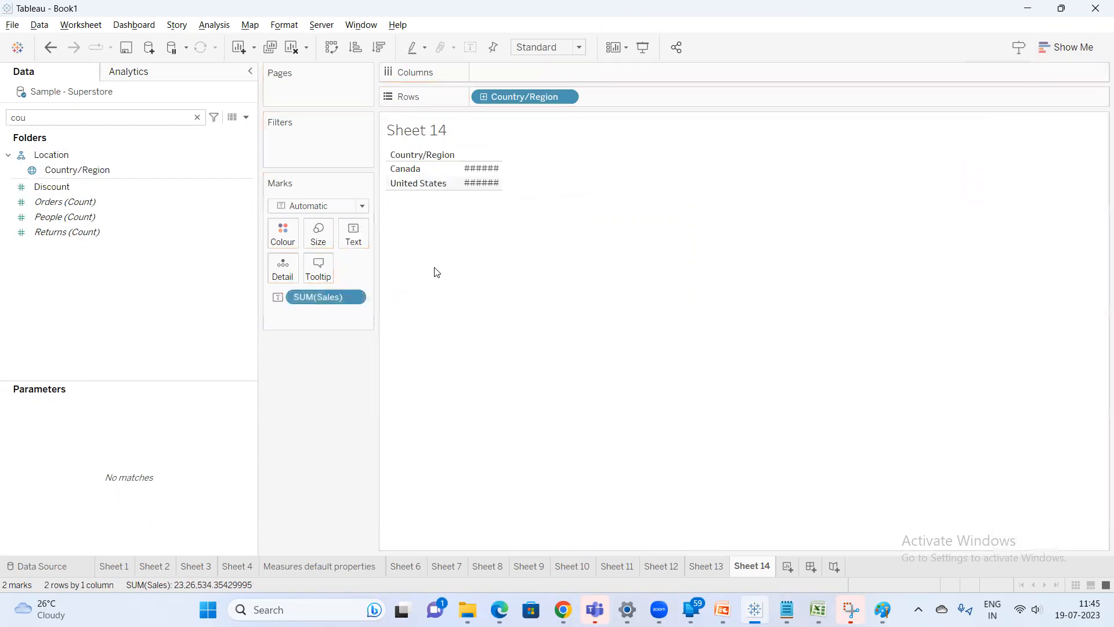
left_click_drag(314, 298, 134, 251)
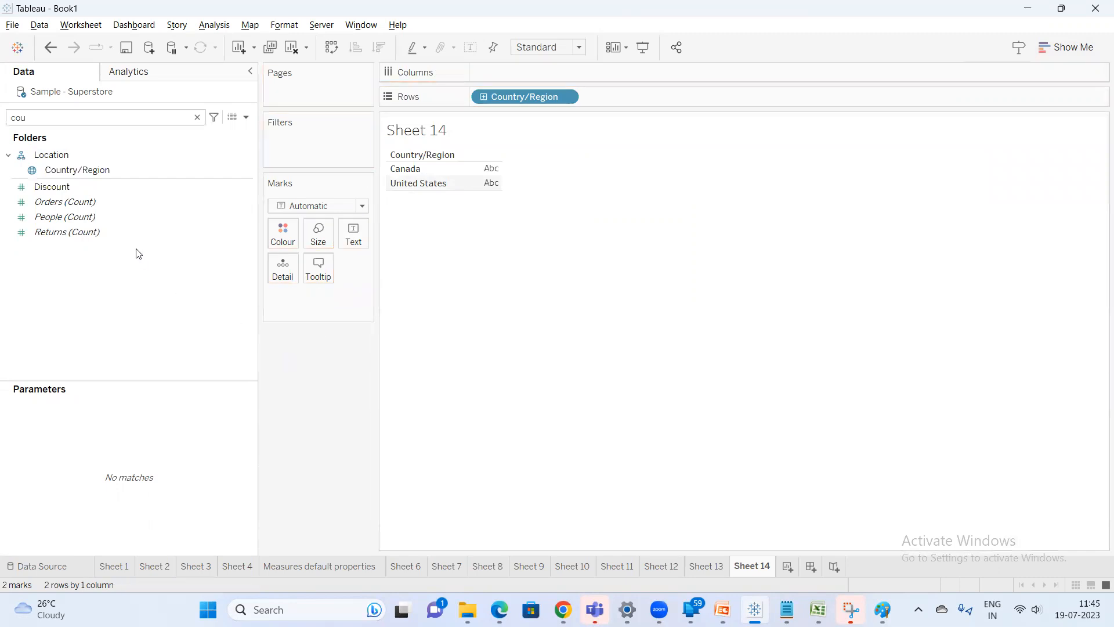
Search for Sales and add it to the view as a SUM(Sales) text value
double_click(70, 116)
type("sa")
double_click(67, 168)
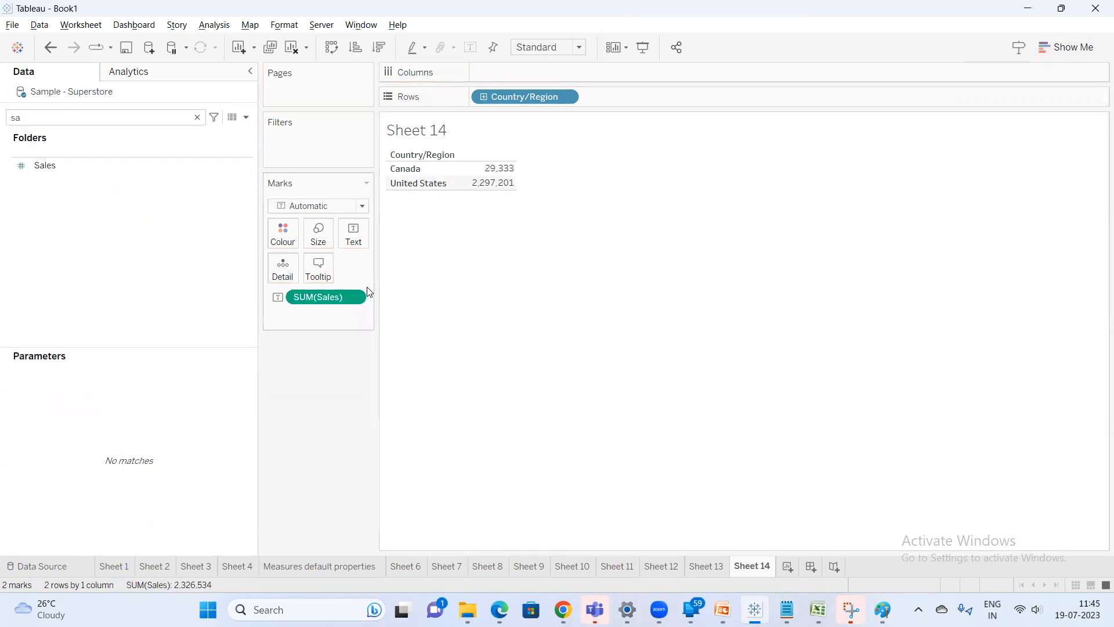
left_click_drag(377, 298, 402, 297)
Move SUM(Sales) to Rows and Country/Region to Columns to form a vertical bar chart
left_click_drag(317, 307, 639, 104)
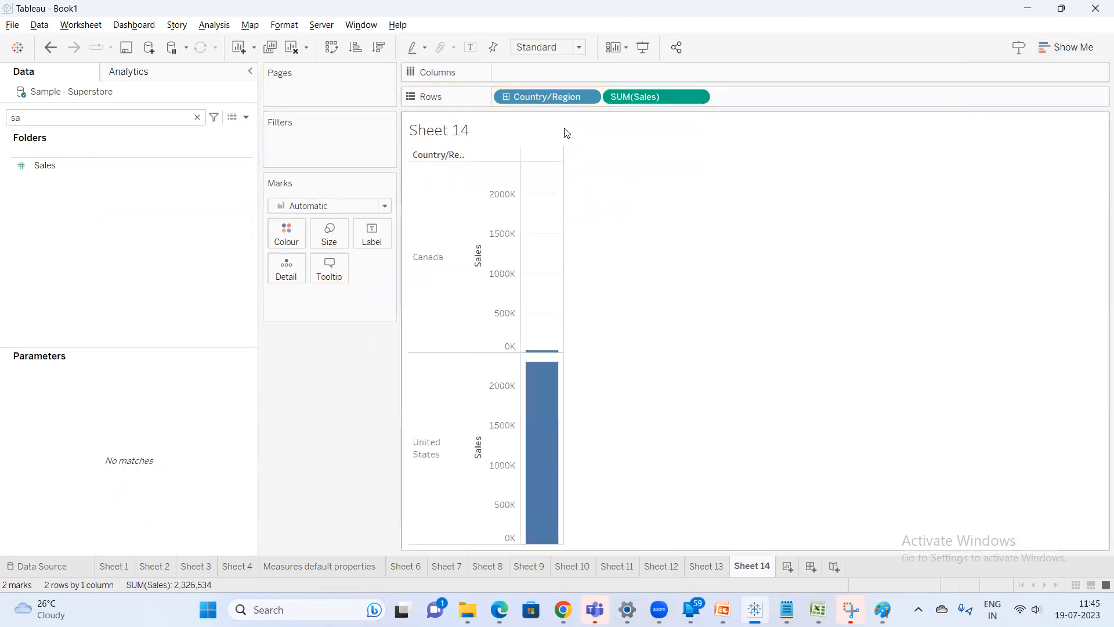
left_click_drag(549, 94, 549, 71)
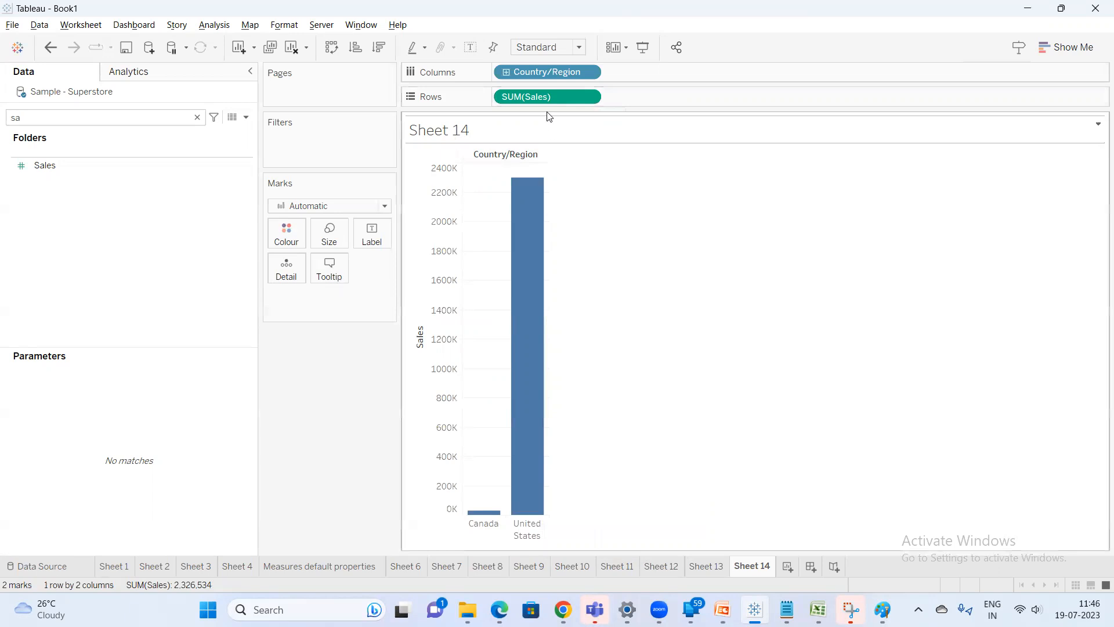
mouse_move(560, 94)
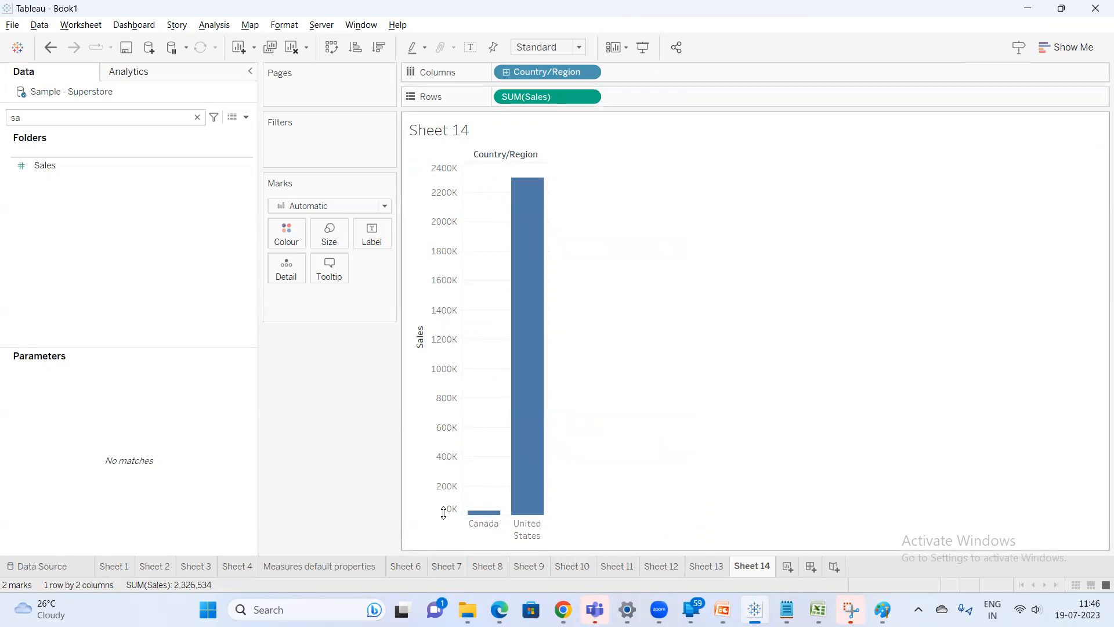
mouse_move(488, 510)
Convert the SUM(Sales) pill on Rows to Discrete
right_click(545, 97)
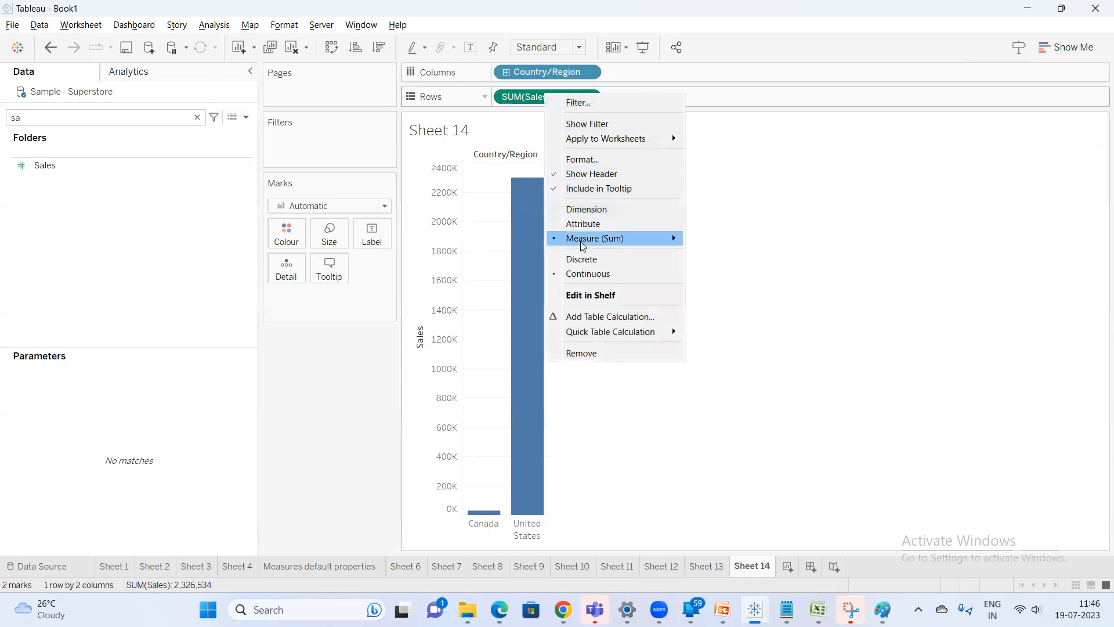
left_click(581, 265)
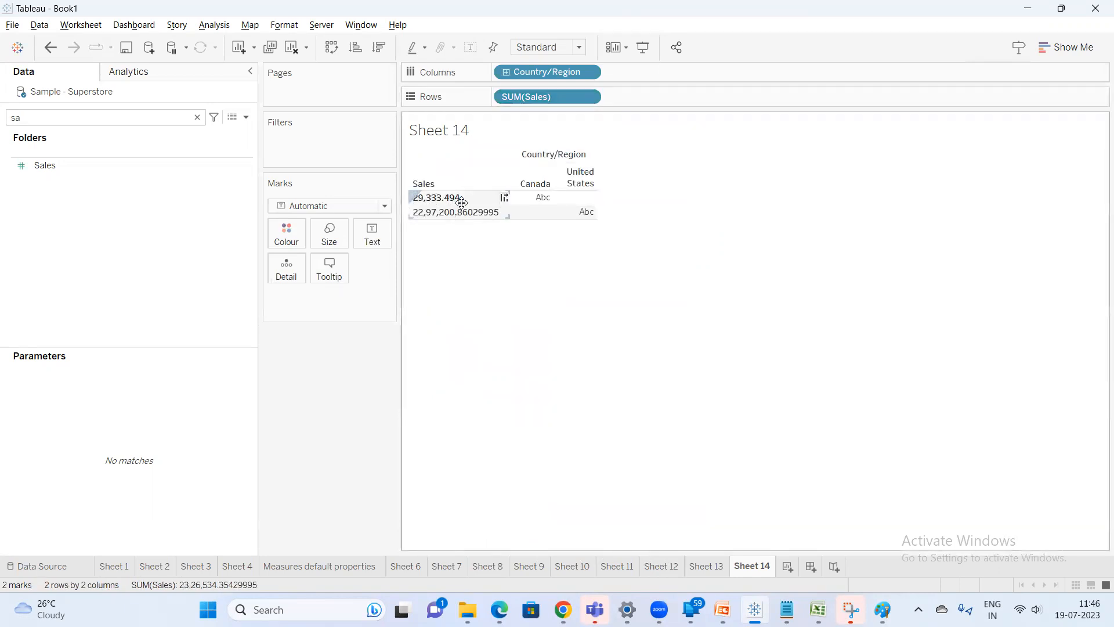
mouse_move(542, 199)
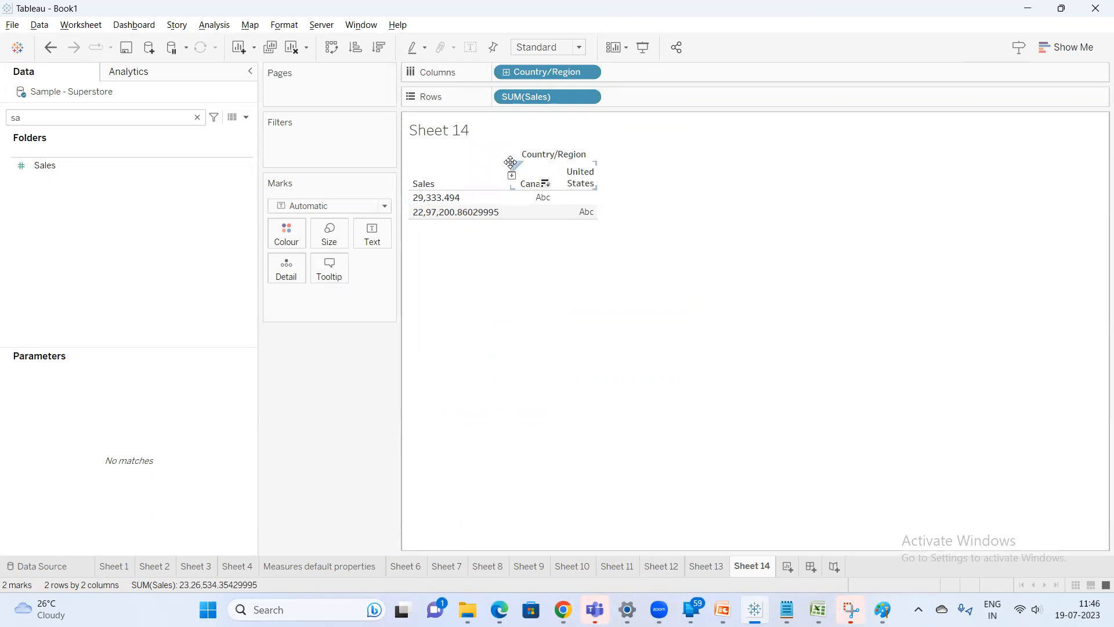
Convert the SUM(Sales) pill back to Continuous
right_click(551, 95)
left_click(597, 306)
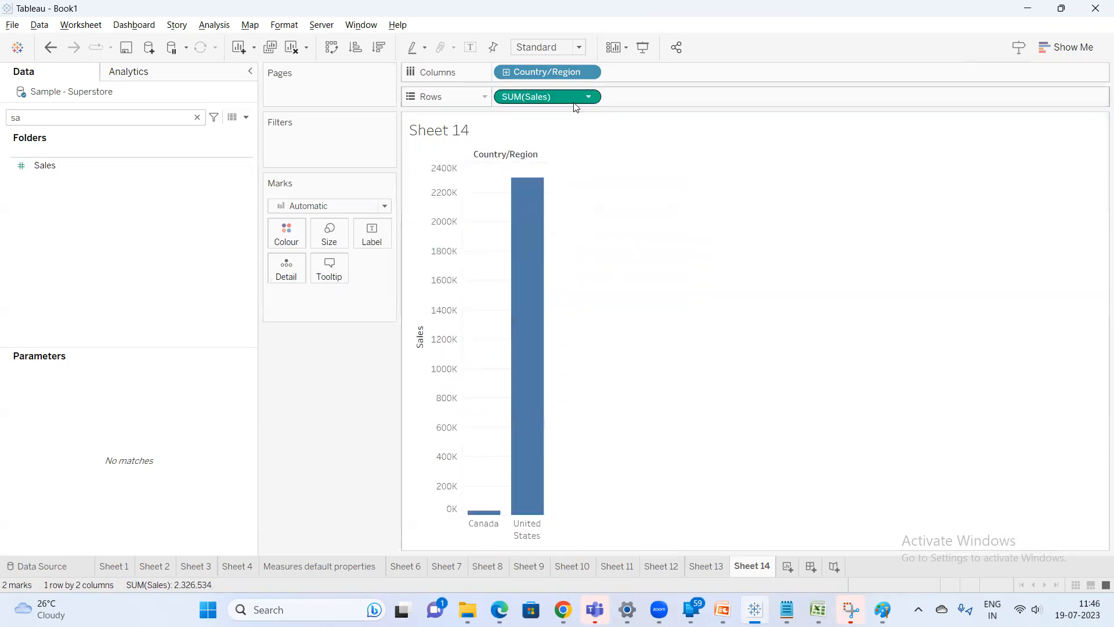
mouse_move(576, 100)
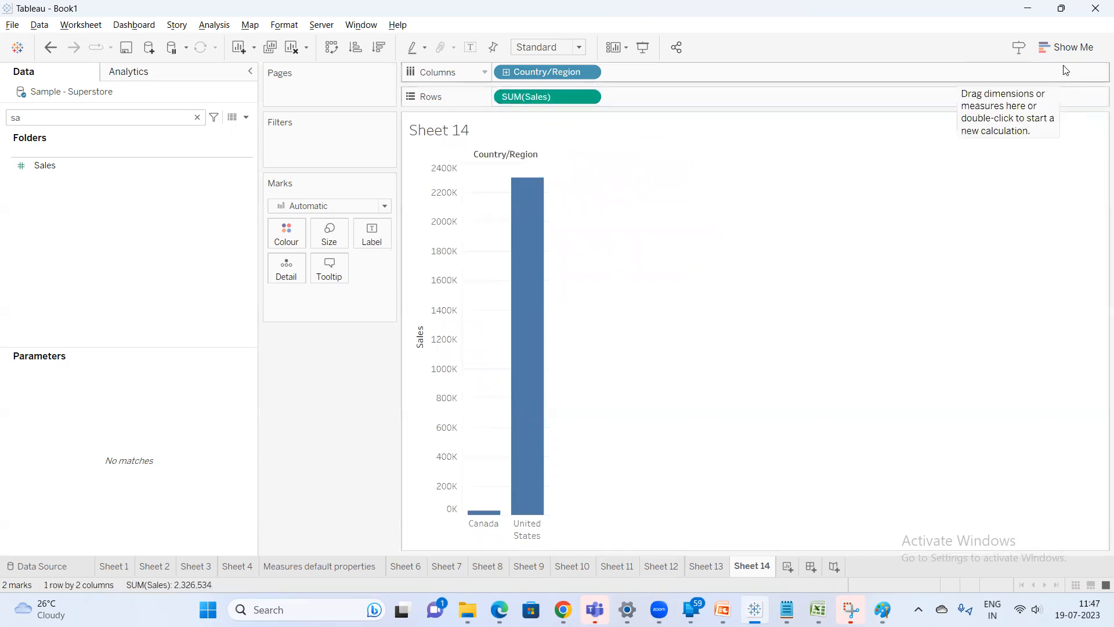
Move Country/Region to Rows and set the SUM(Sales) pill to Discrete
left_click_drag(553, 73, 518, 104)
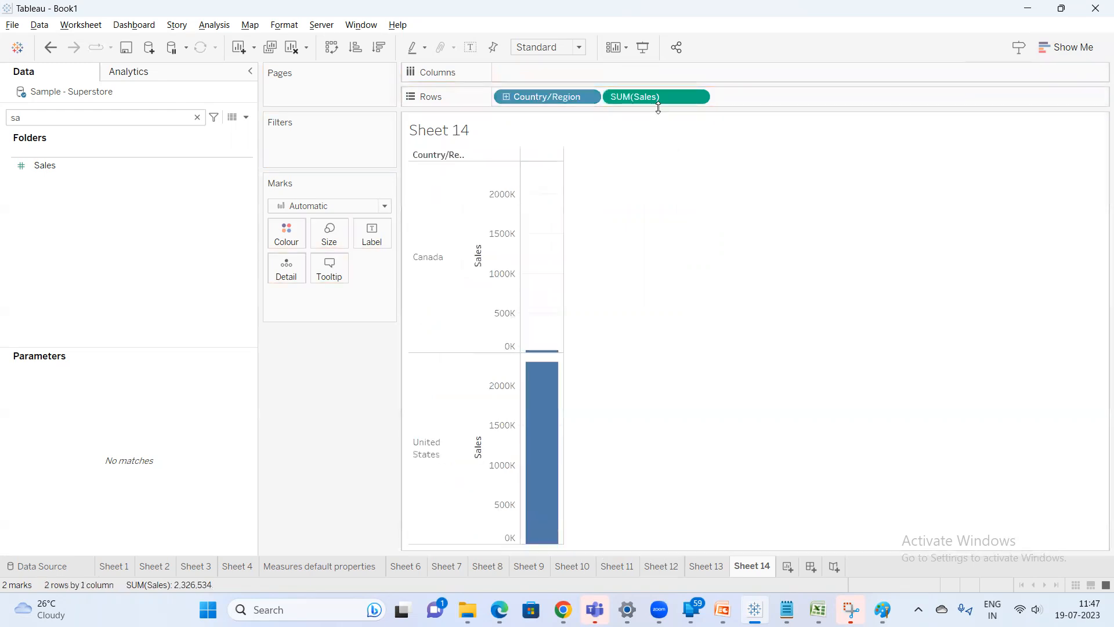
right_click(659, 105)
left_click(710, 268)
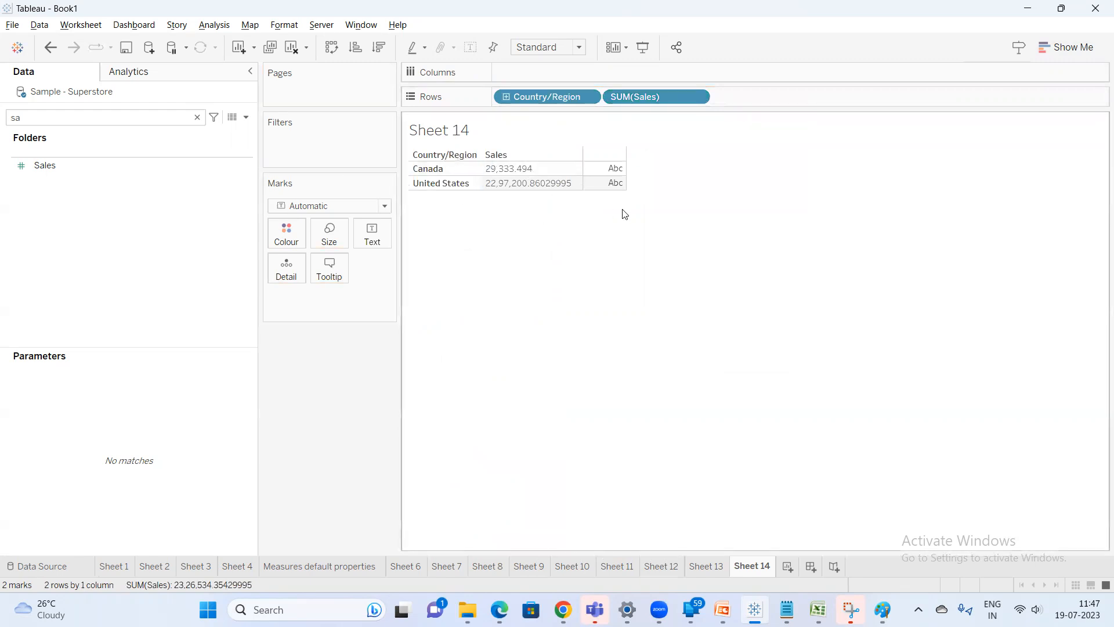
Search for Profit, add it to Rows, and set the SUM(Profit) pill to Discrete
left_click(99, 120)
key("BackSpace")
key("BackSpace")
type("pr")
left_click_drag(87, 239, 741, 94)
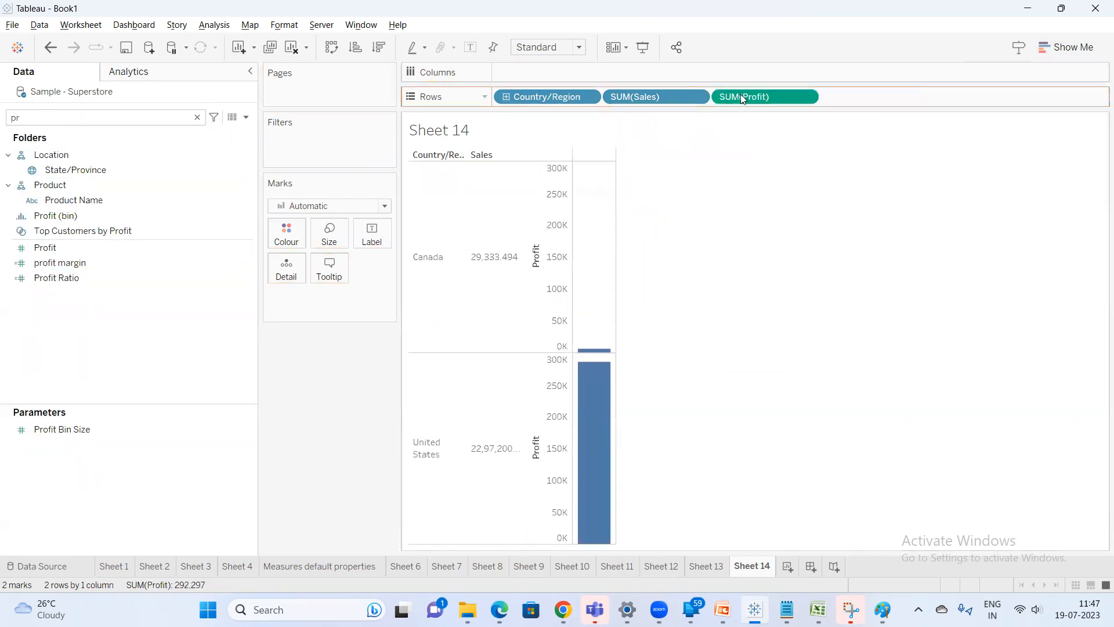
right_click(781, 98)
left_click(824, 265)
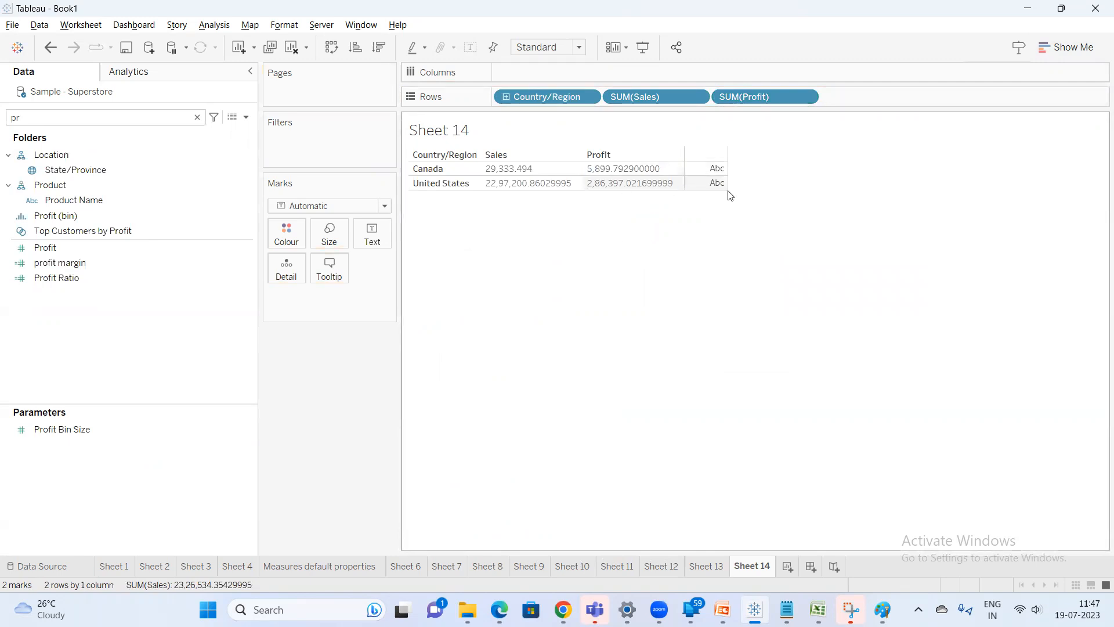
mouse_move(722, 190)
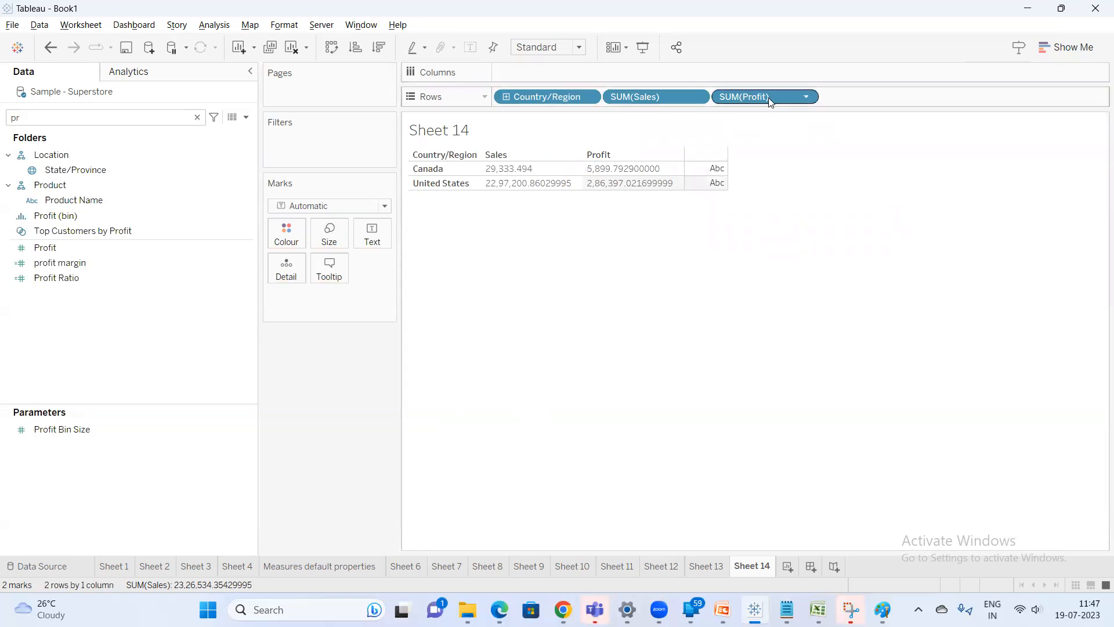
In the Notepad notes, add "mode" to the Blue pill (Discrete) and Green pill (Continuos) headings
left_click(787, 610)
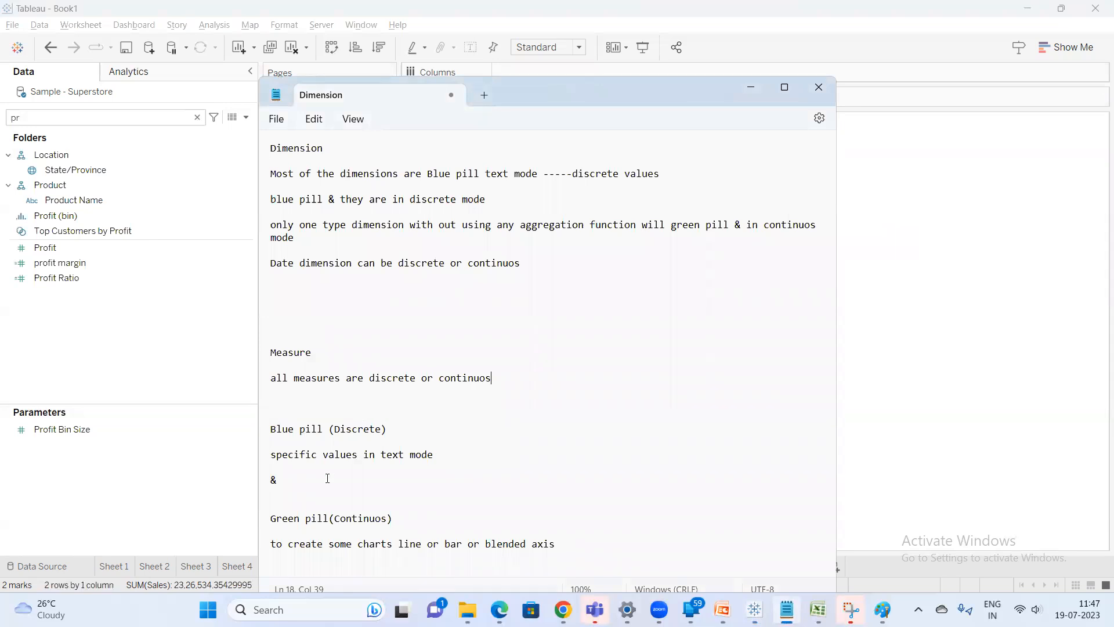
left_click(329, 430)
type("mod")
type("mode")
Highlight "Date dimension" in the notes and return to Tableau
left_click(497, 378)
left_click_drag(356, 263, 259, 267)
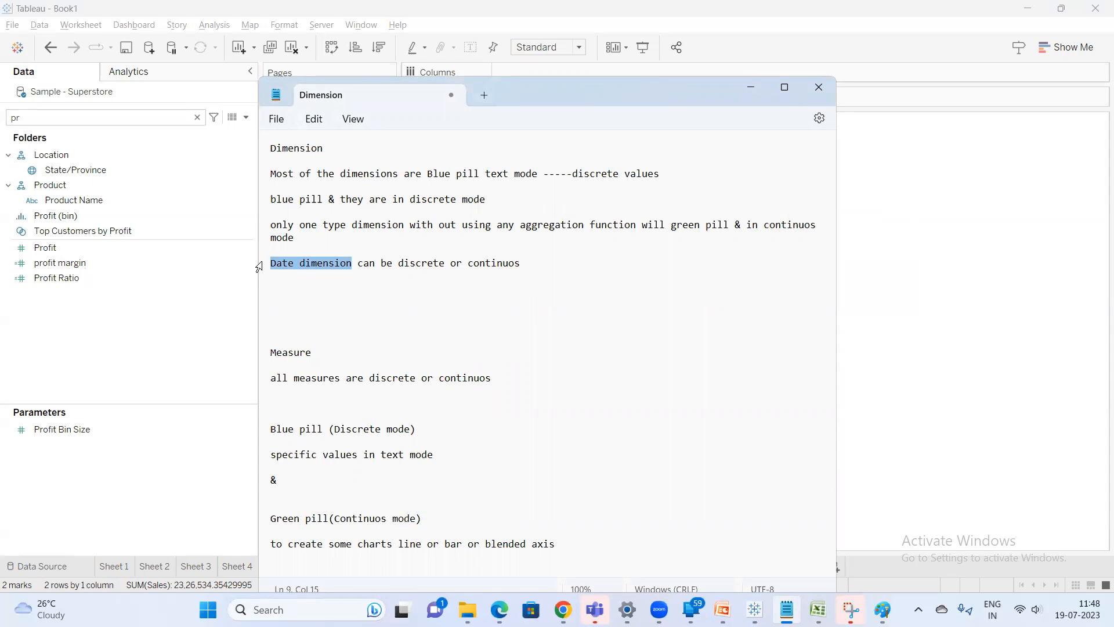
left_click(853, 201)
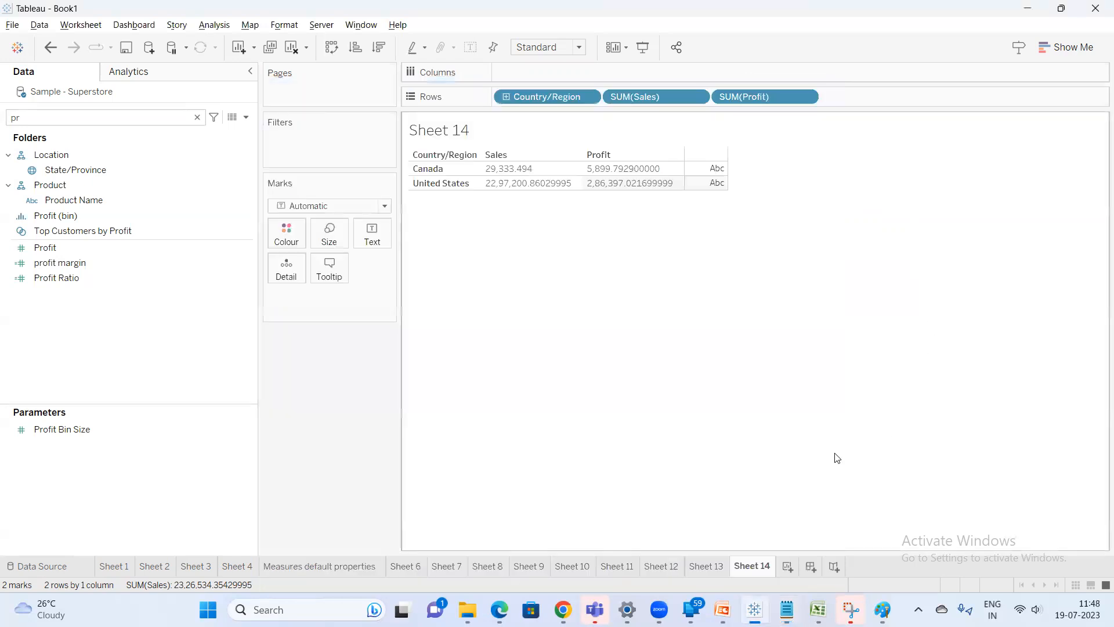
On a new worksheet, place Category on Rows and open its pill options
left_click(788, 566)
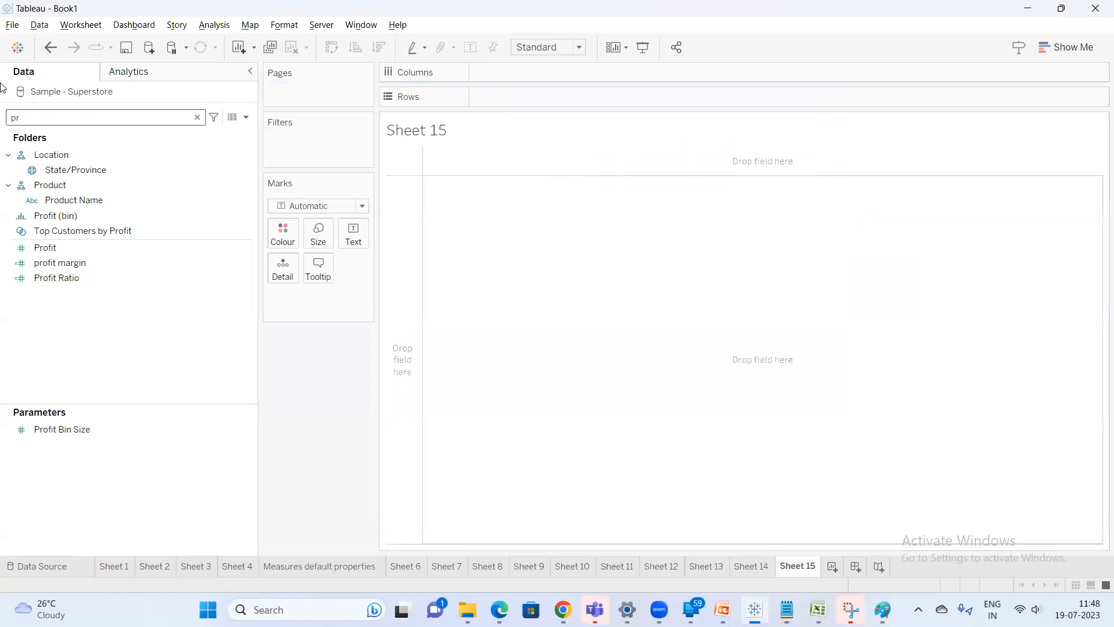
left_click(86, 118)
key("BackSpace")
key("BackSpace")
type("ca")
left_click_drag(79, 183, 483, 93)
right_click(519, 103)
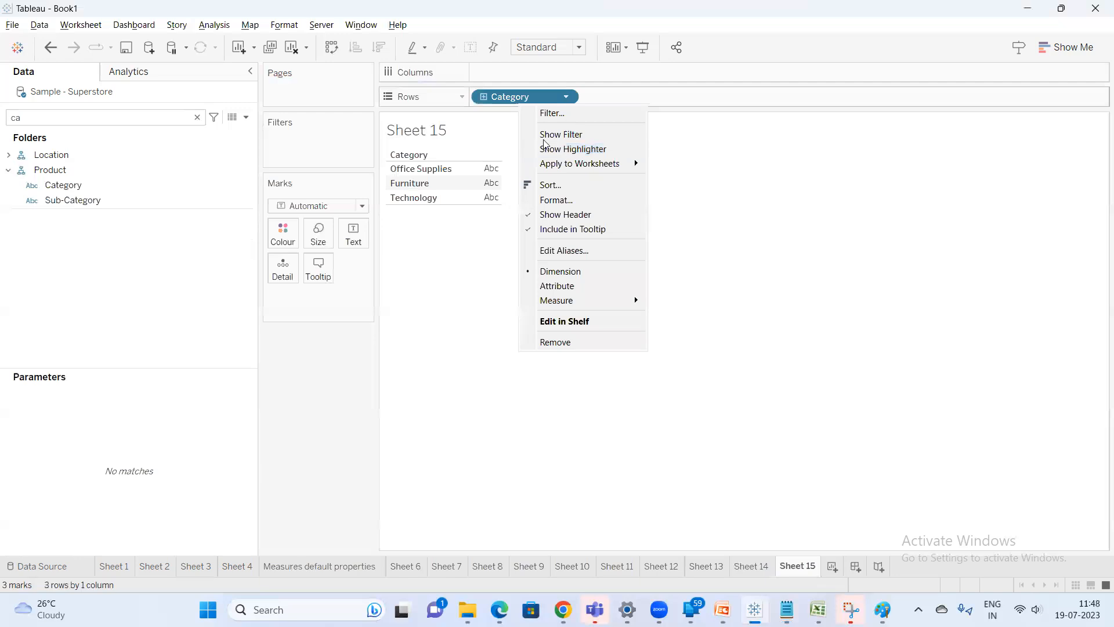
left_click(523, 96)
Remove Category from Rows and search the fields for "or"
left_click_drag(521, 96, 294, 381)
key("BackSpace")
key("BackSpace")
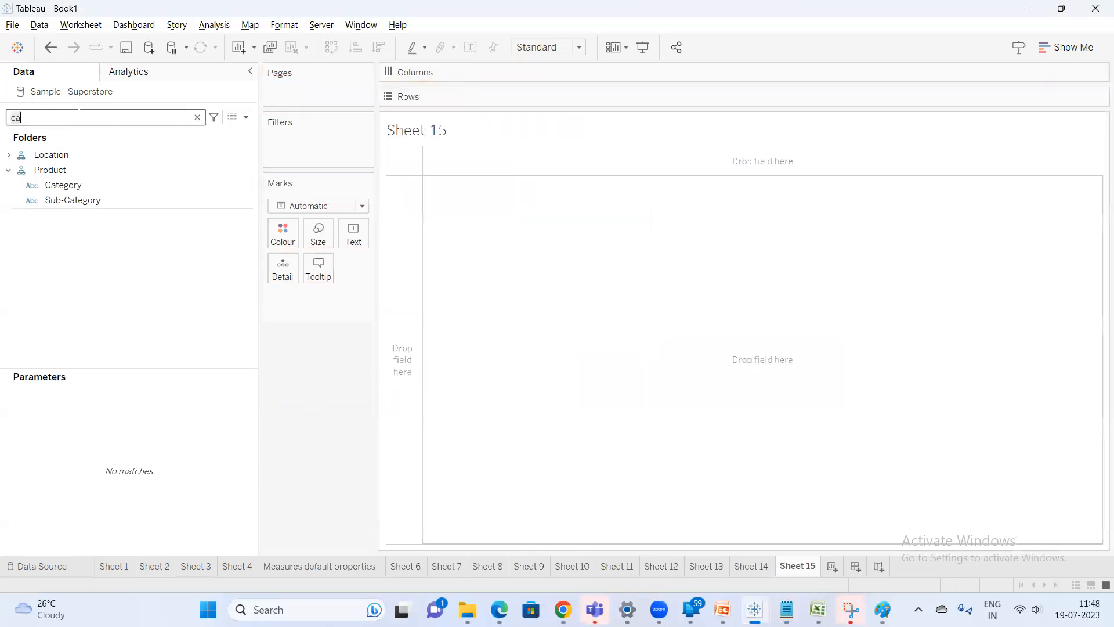
type("or")
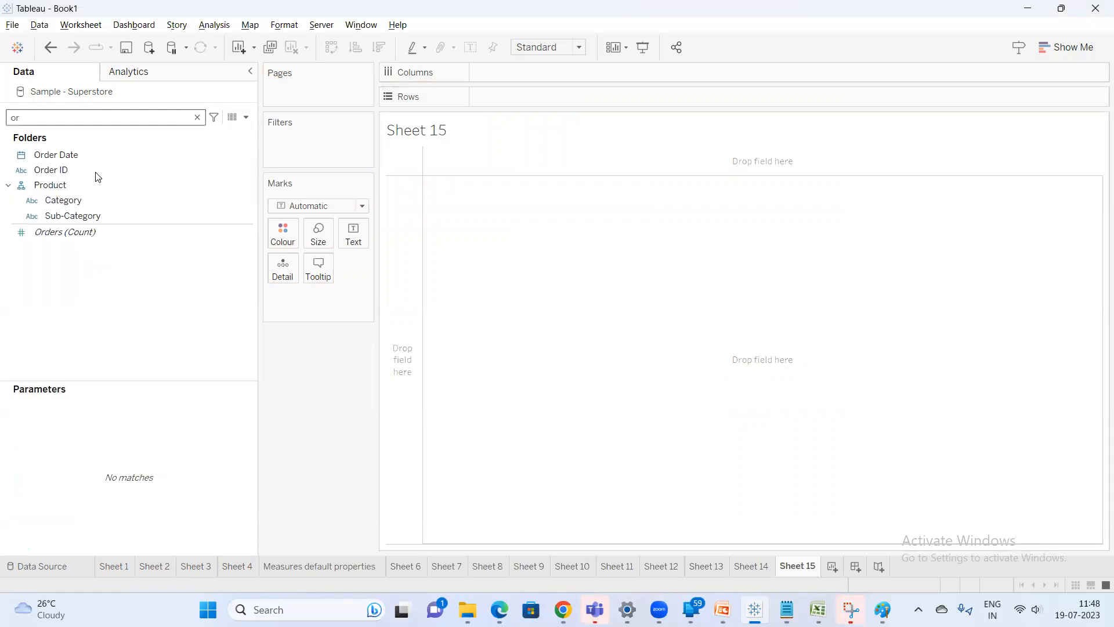
Place Order Date on Rows, open its pill options to show Discrete and Continuous, then remove it
left_click_drag(83, 154, 544, 97)
right_click(537, 97)
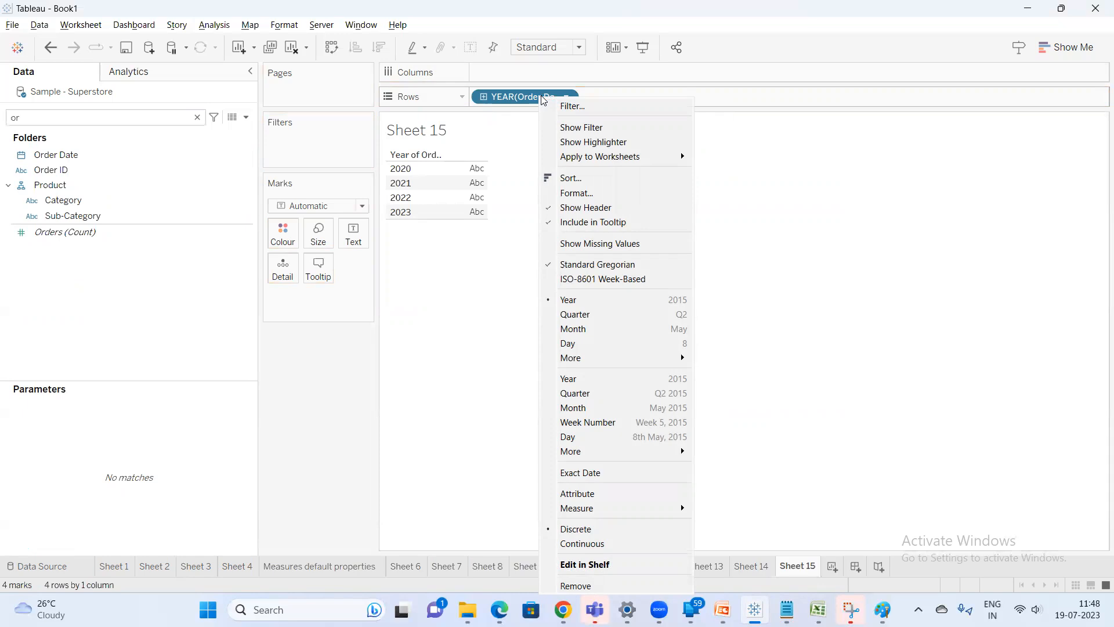
left_click(496, 98)
left_click_drag(514, 97, 530, 162)
Clear Rows, add Sales as a SUM(Sales) bar, and open the pill's options
double_click(59, 200)
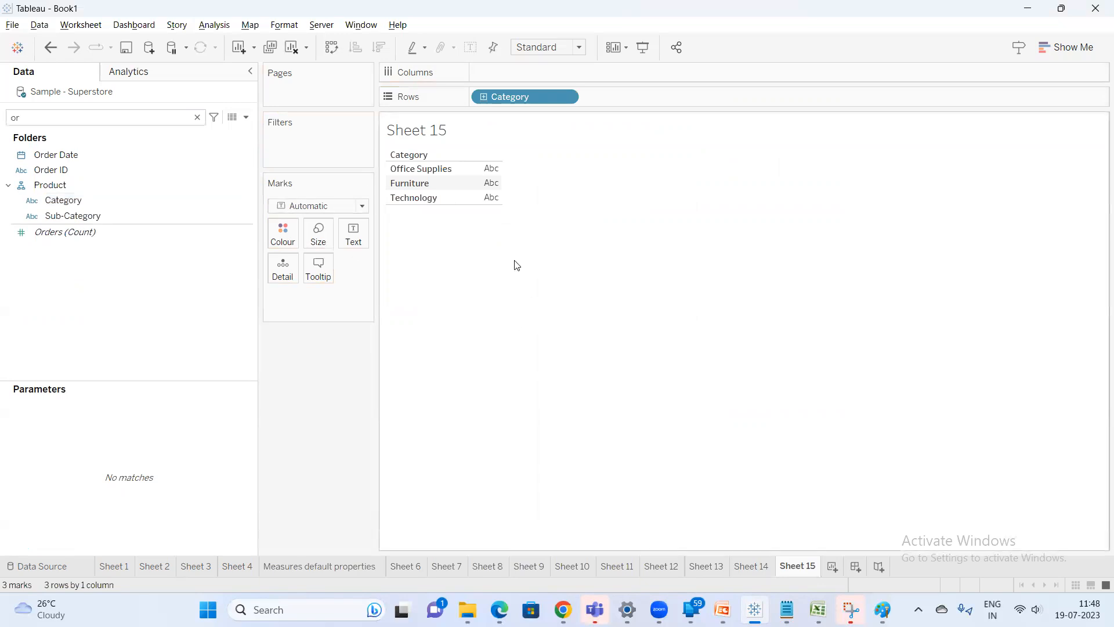
left_click_drag(543, 97, 137, 207)
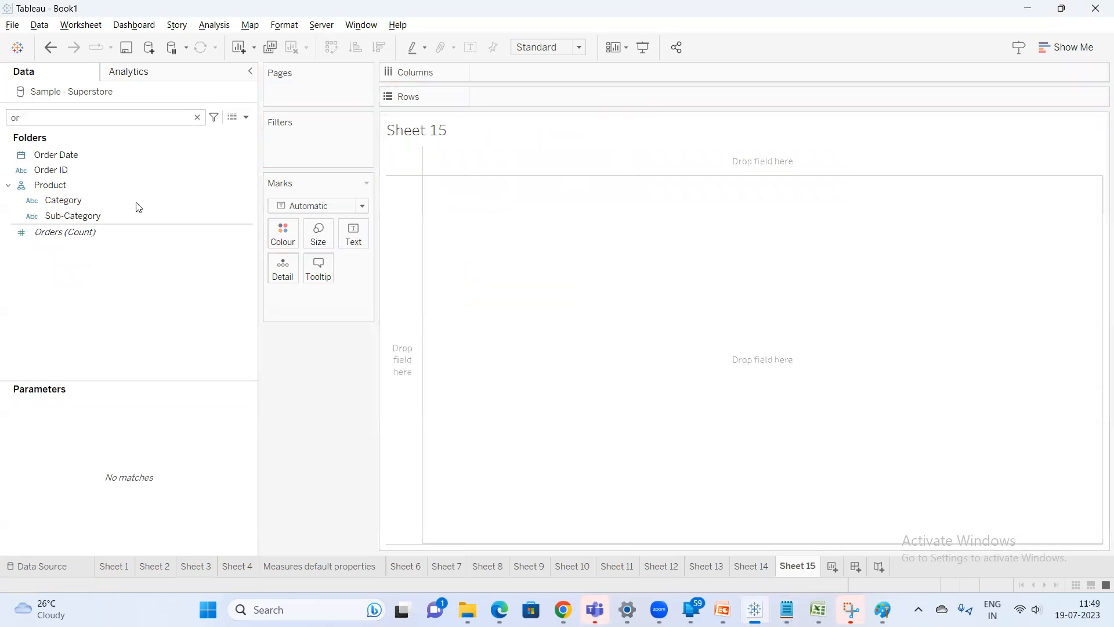
key("BackSpace")
key("BackSpace")
type("sa")
double_click(76, 167)
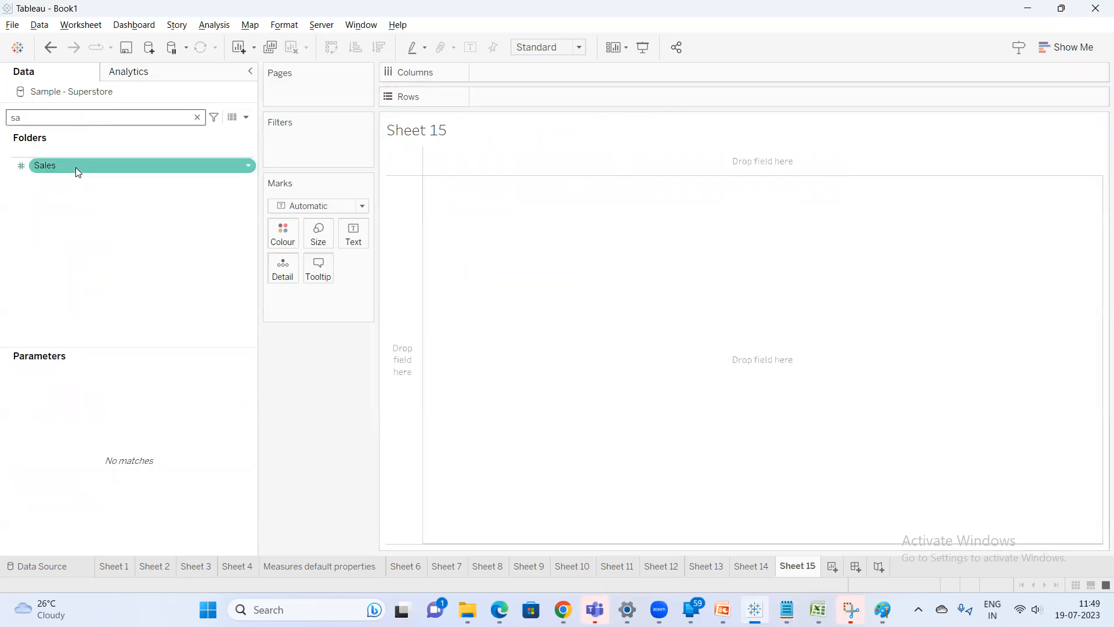
left_click(124, 204)
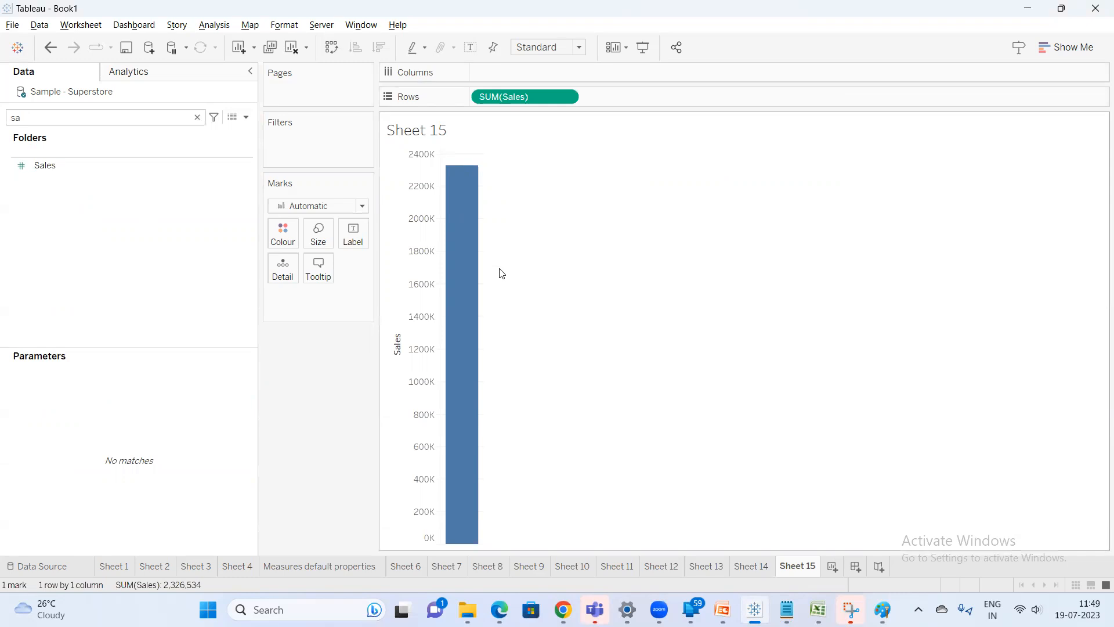
right_click(517, 91)
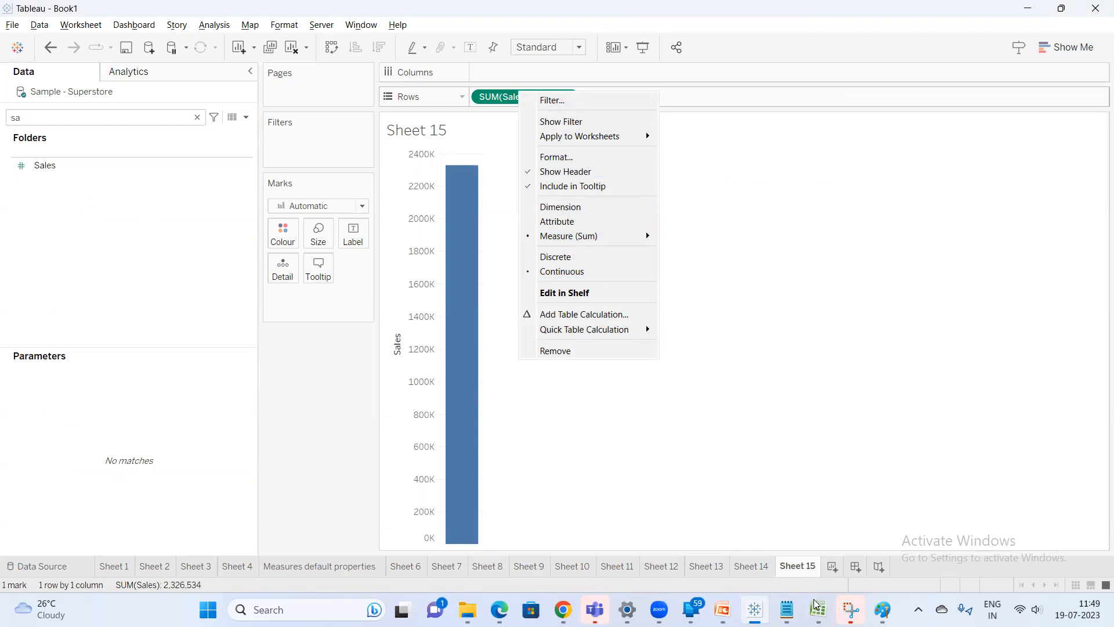
Review the notes in Notepad, then return to the Tableau sheet
left_click(787, 610)
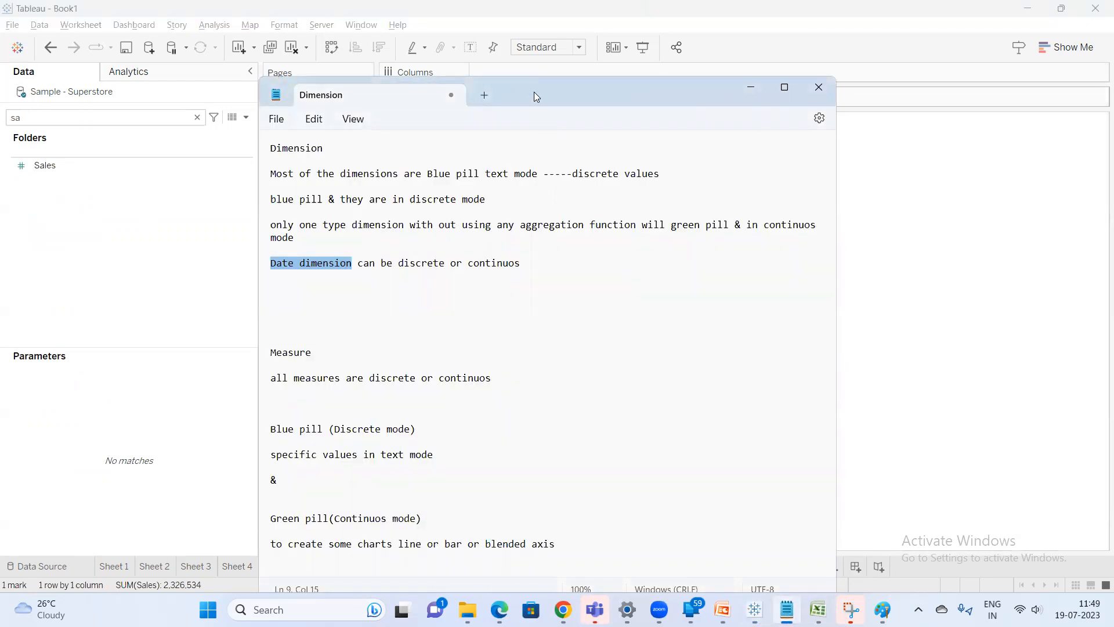
left_click_drag(535, 93, 534, 69)
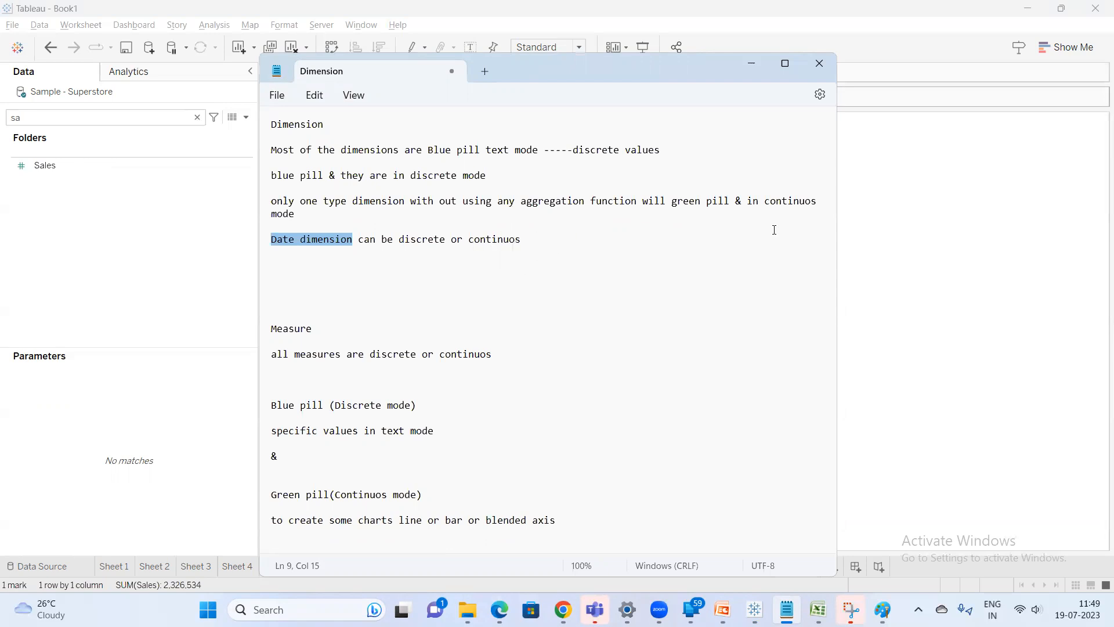
left_click(895, 278)
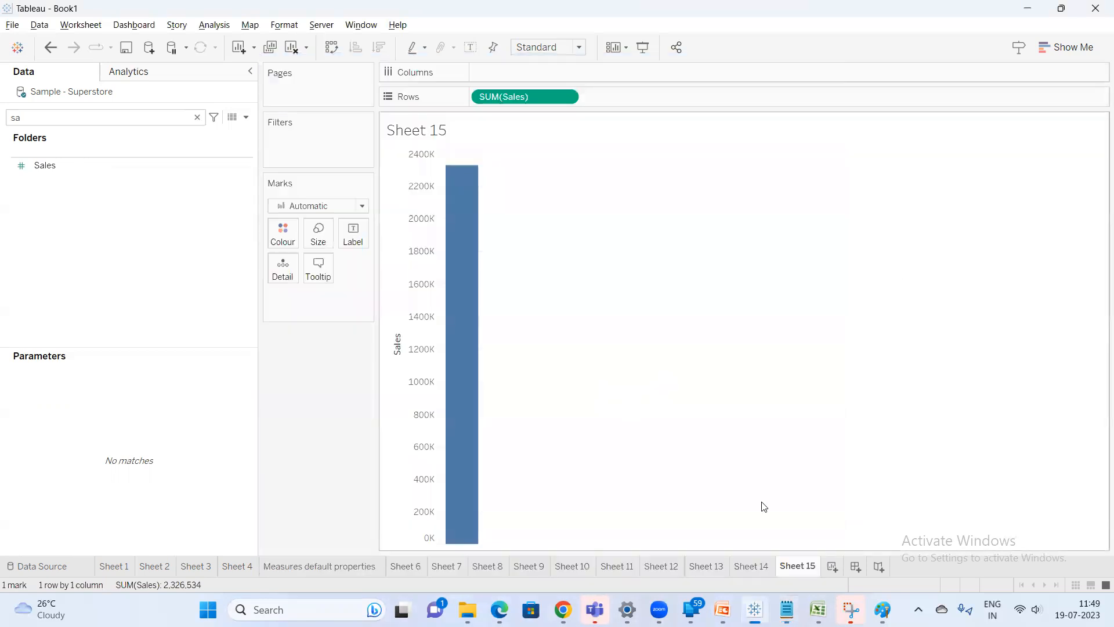
mouse_move(722, 610)
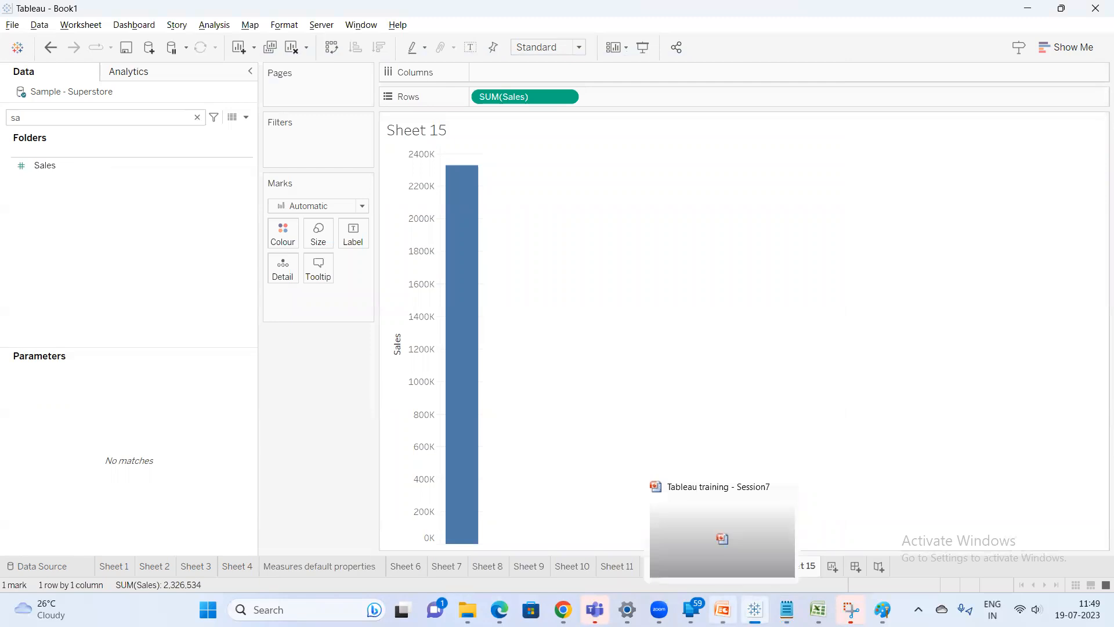
Switch to the PowerPoint deck and page through the slides to the 'Possible combinations of fields in Tableau' slide
left_click(723, 610)
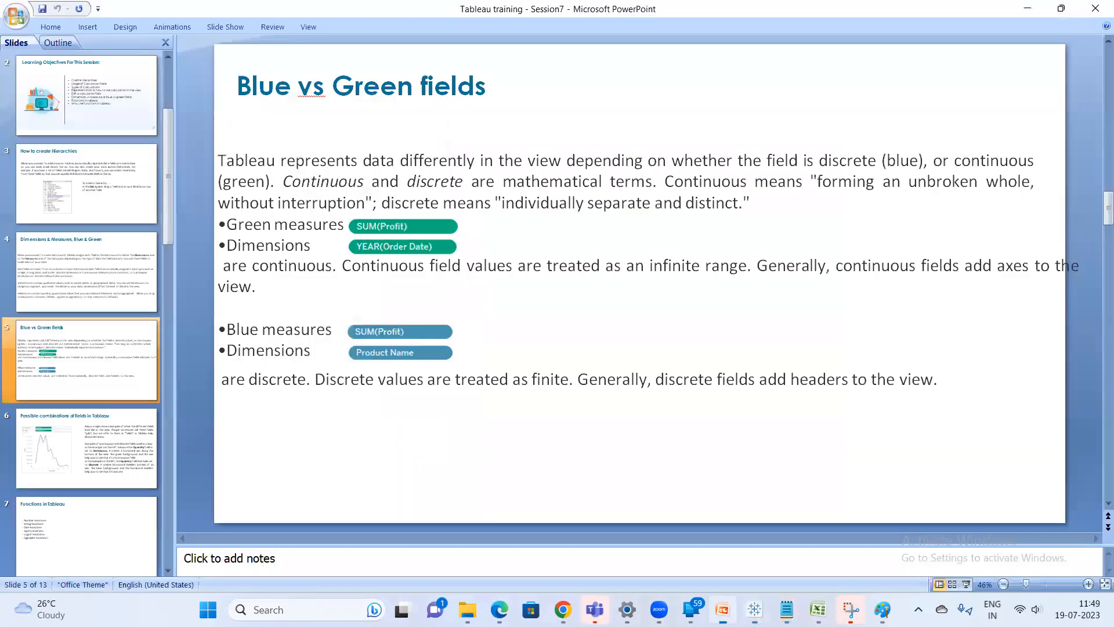
left_click(107, 443)
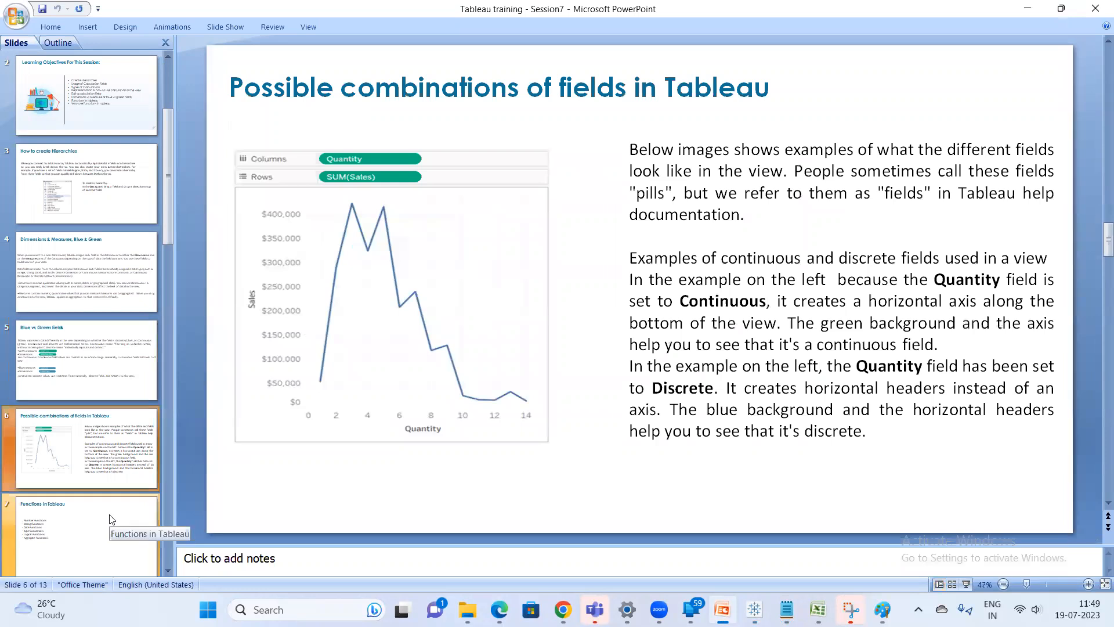
left_click(112, 519)
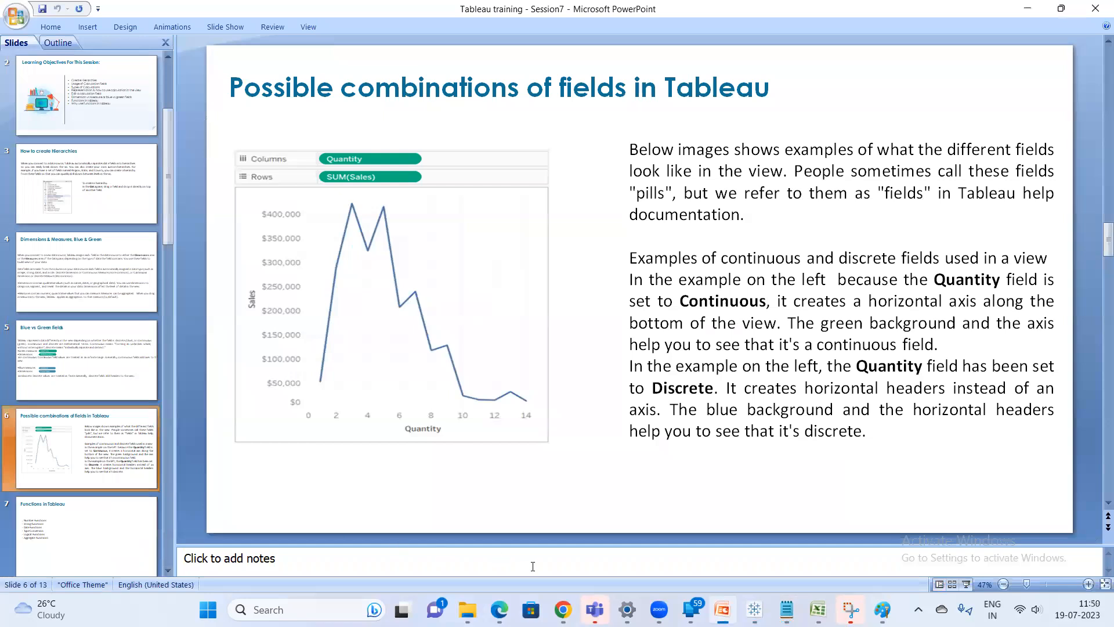
Switch to the Notepad notes and insert a new first line reading 'category ---blue pill'
mouse_move(562, 610)
left_click(502, 553)
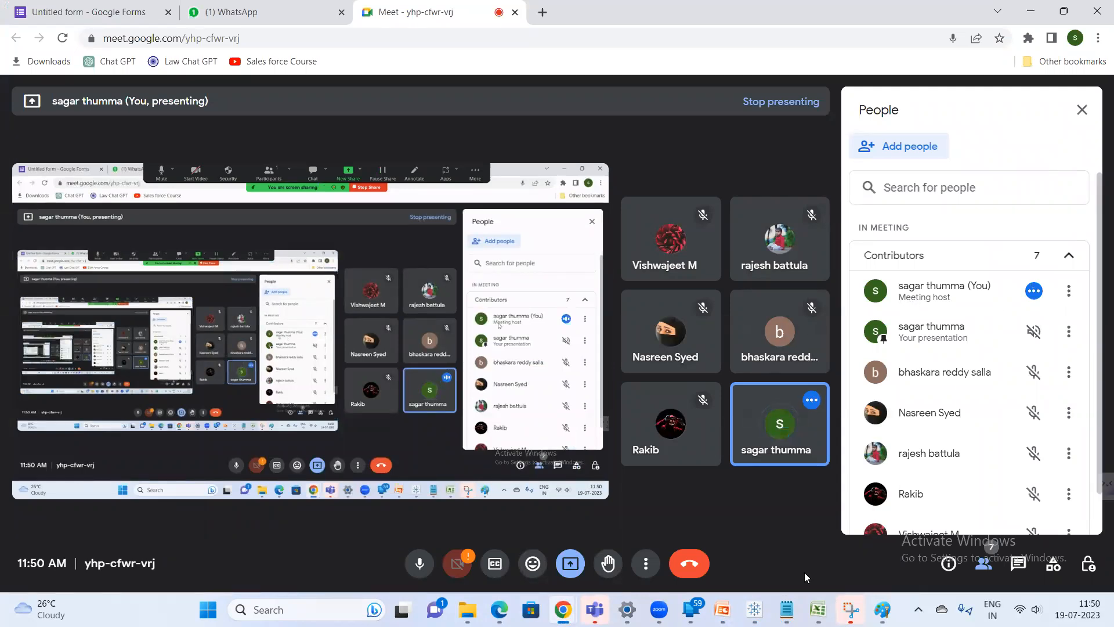
mouse_move(819, 609)
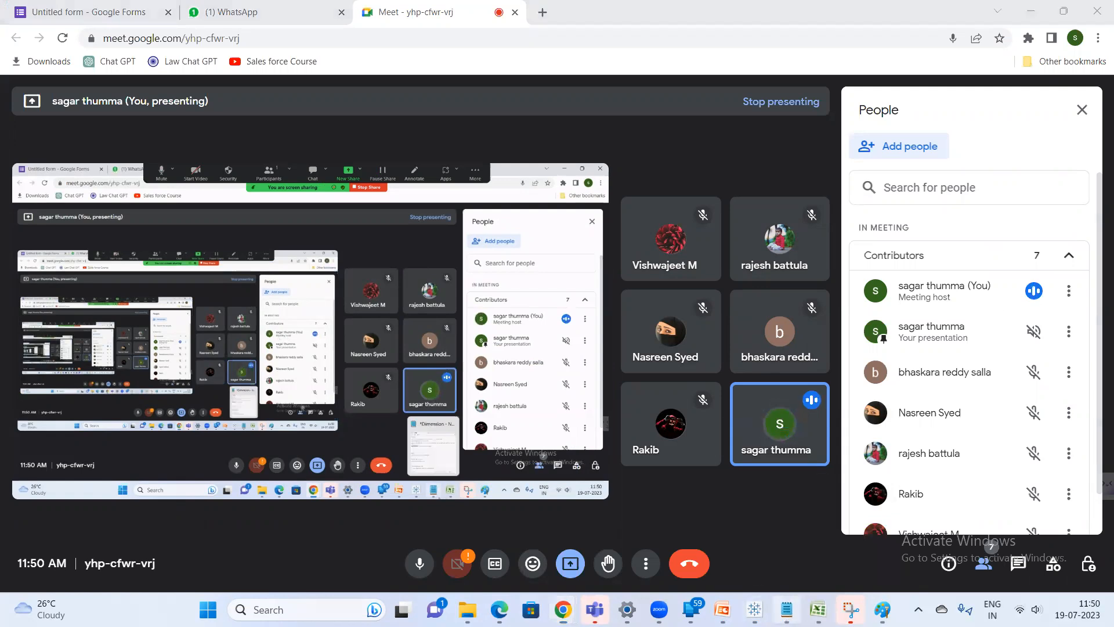
left_click(787, 610)
left_click(272, 123)
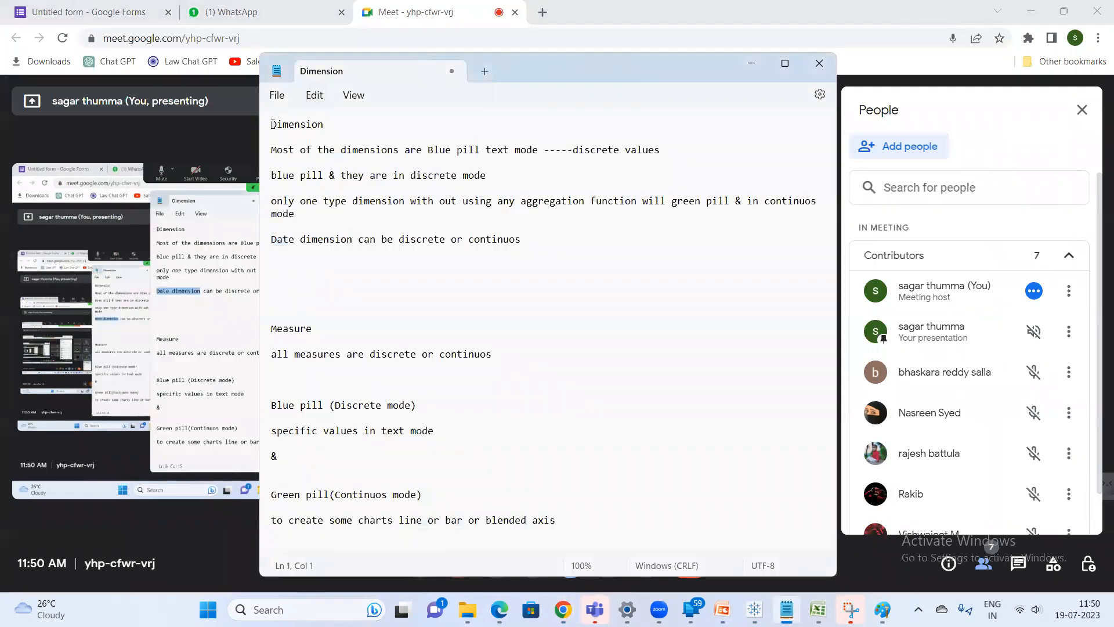
key("Return")
key("Return")
left_click(308, 127)
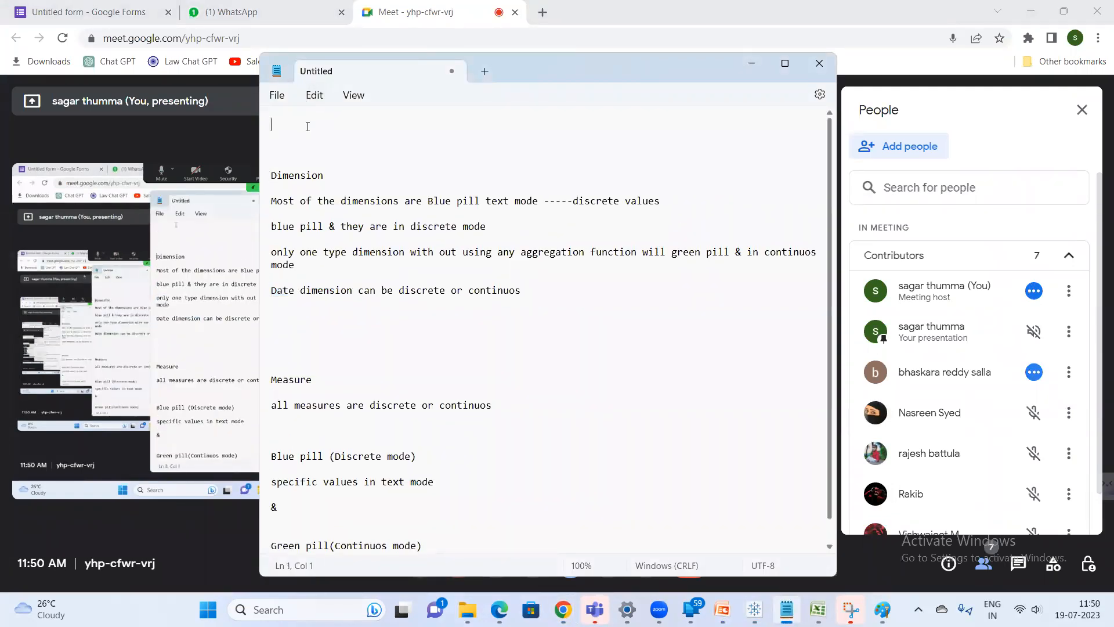
type("category")
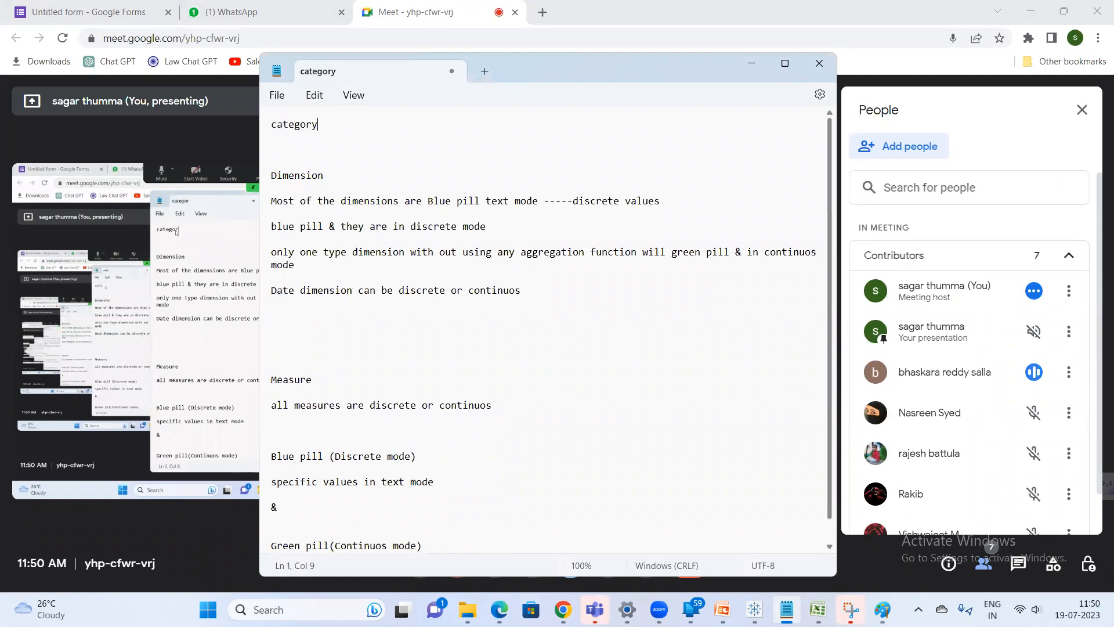
type(" ---blue pill")
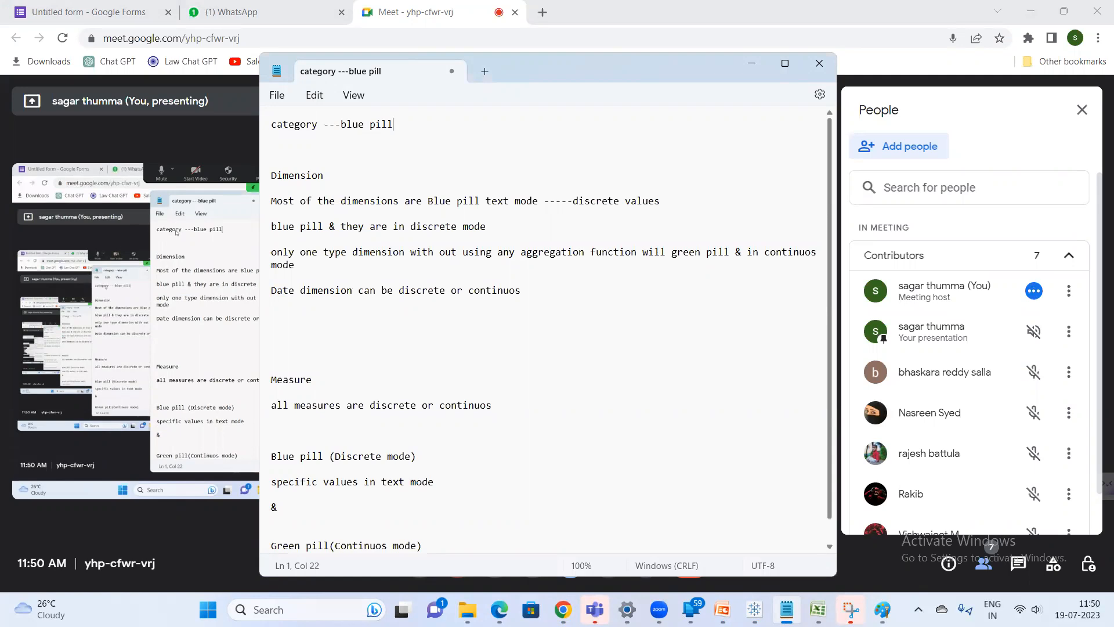
Add a line 'Ship Date ----Dimension' below the category line, leaving blank lines between them
key("Return")
key("Return")
key("Return")
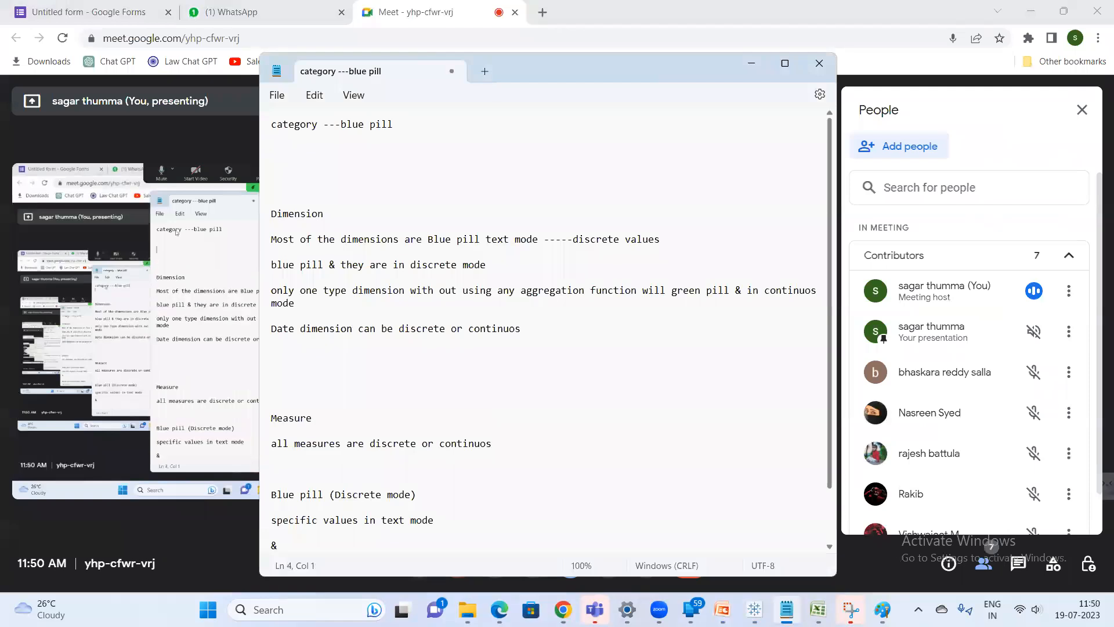
type("Ship D")
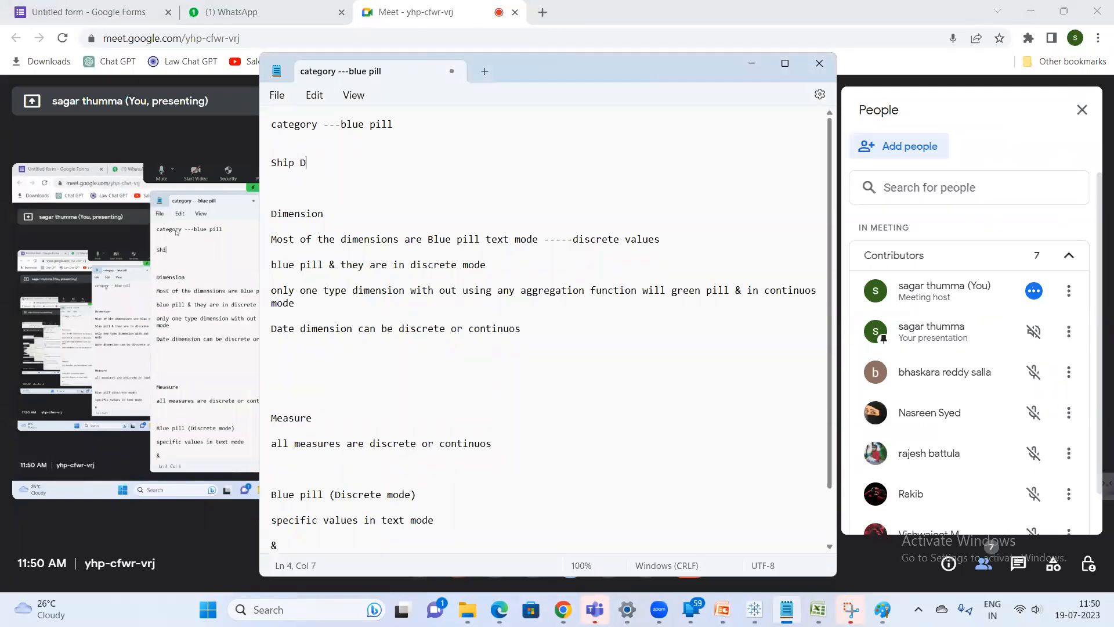
type("ate  ----")
type("Dimensin")
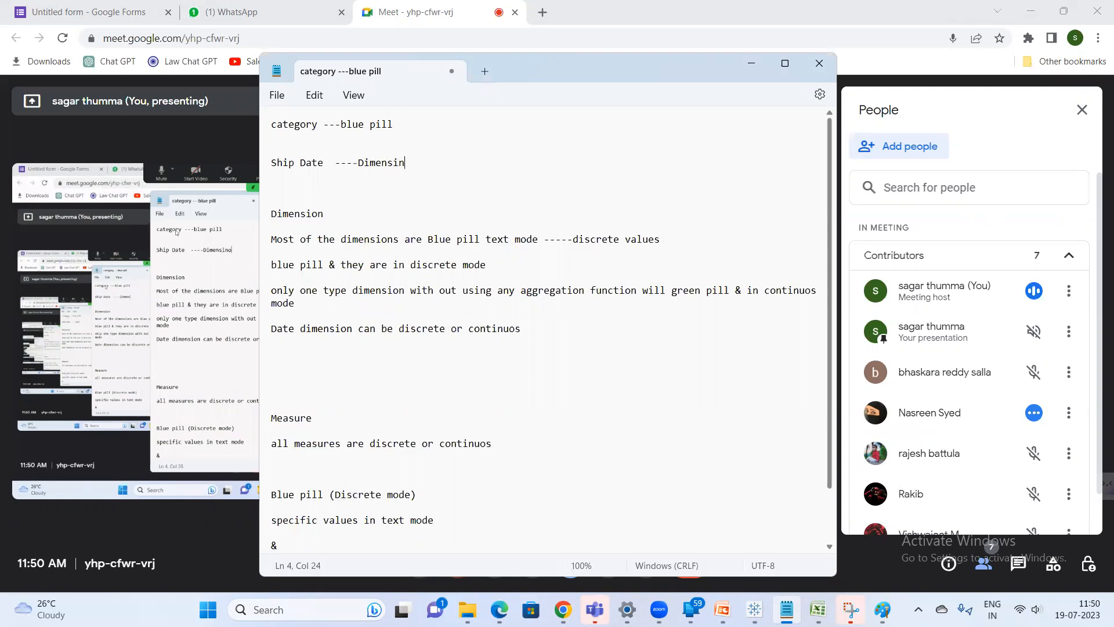
key("BackSpace")
type("on")
Highlight the date dimension note, then append ' ---Discrete & continuos' to the Ship Date line
triple_click(312, 306)
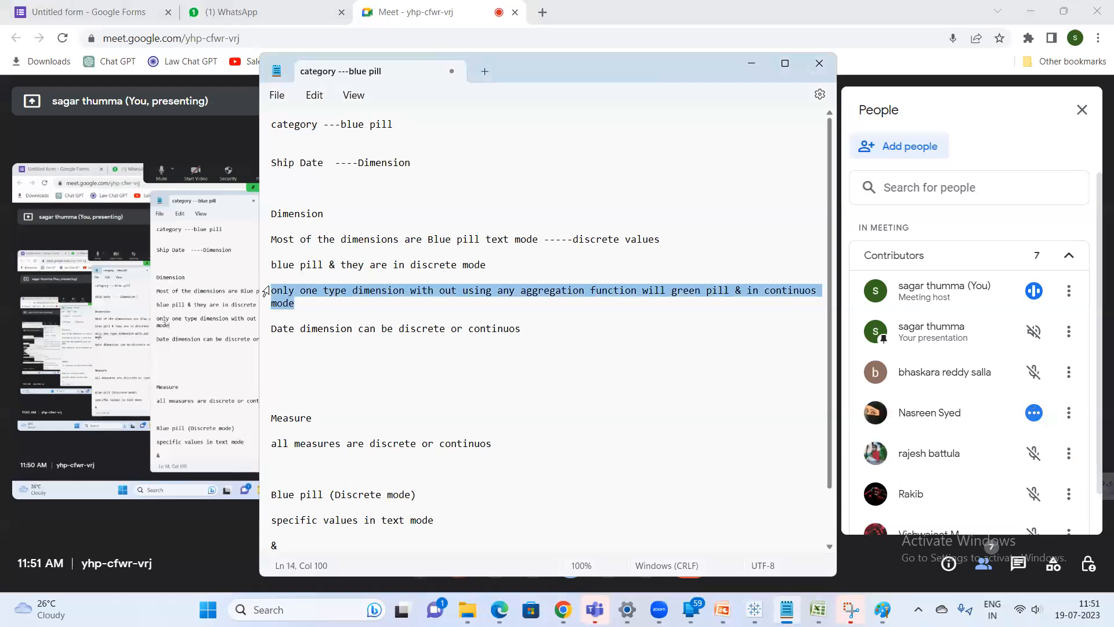
left_click_drag(527, 328, 394, 330)
left_click(425, 163)
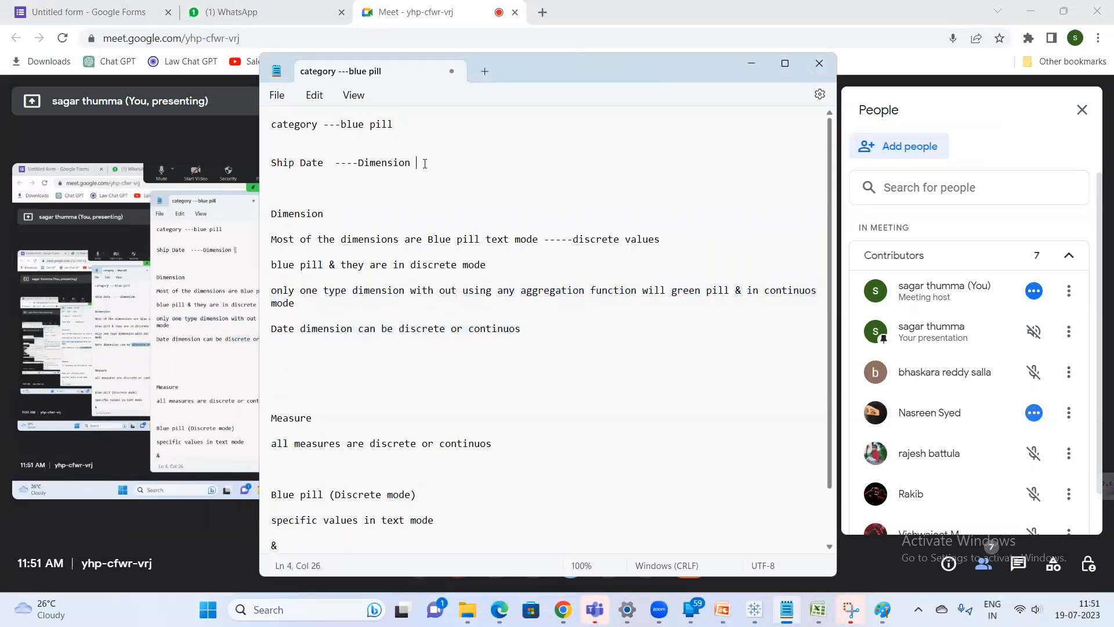
type("---Discrete & continuos")
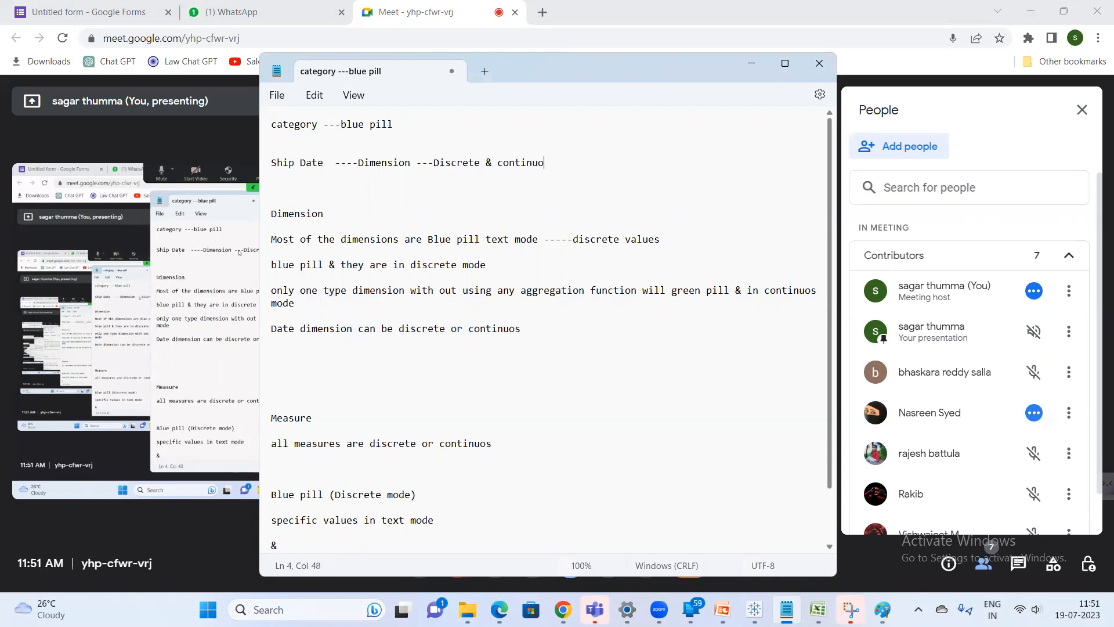
Add a line 'Sales -------discrete & continous blue & green' below the Ship Date line
key("Return")
key("Return")
key("Return")
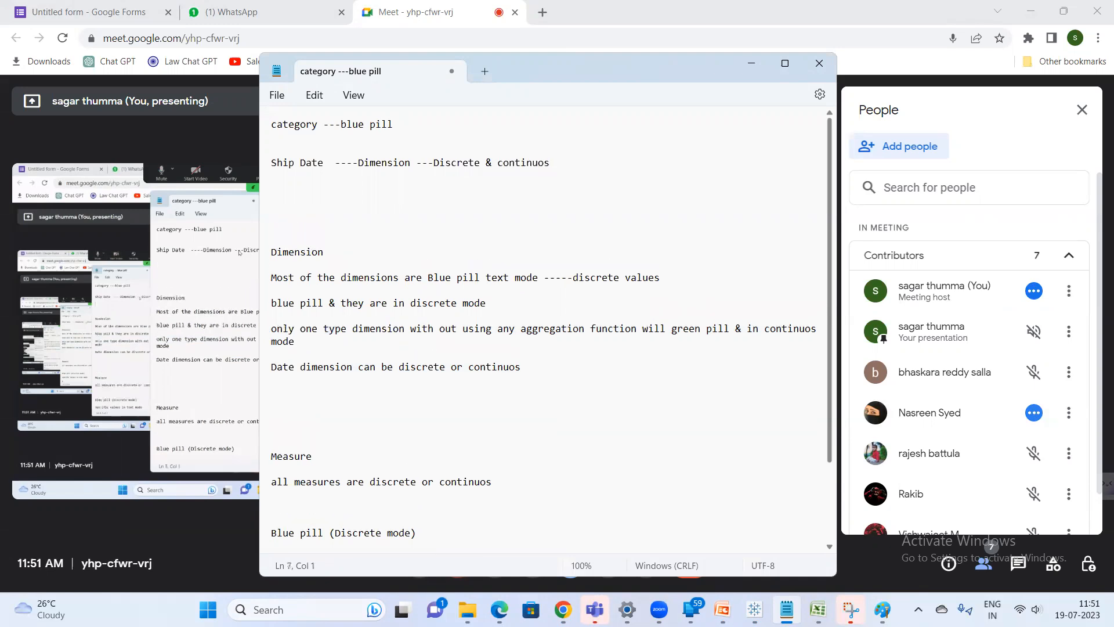
type("Sales ---")
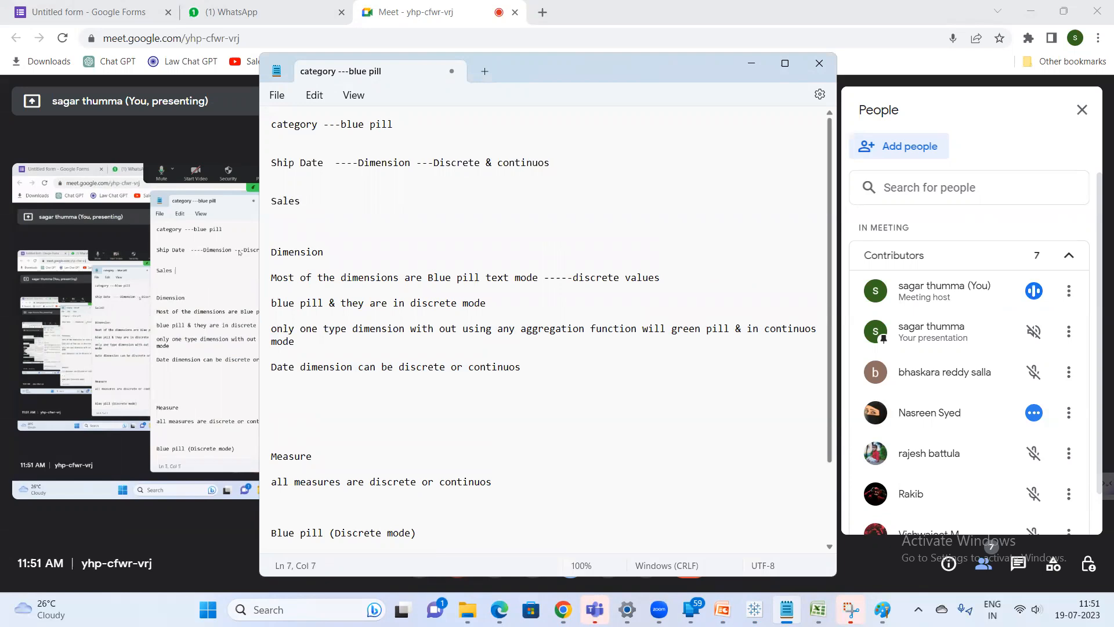
type("----")
type("dis")
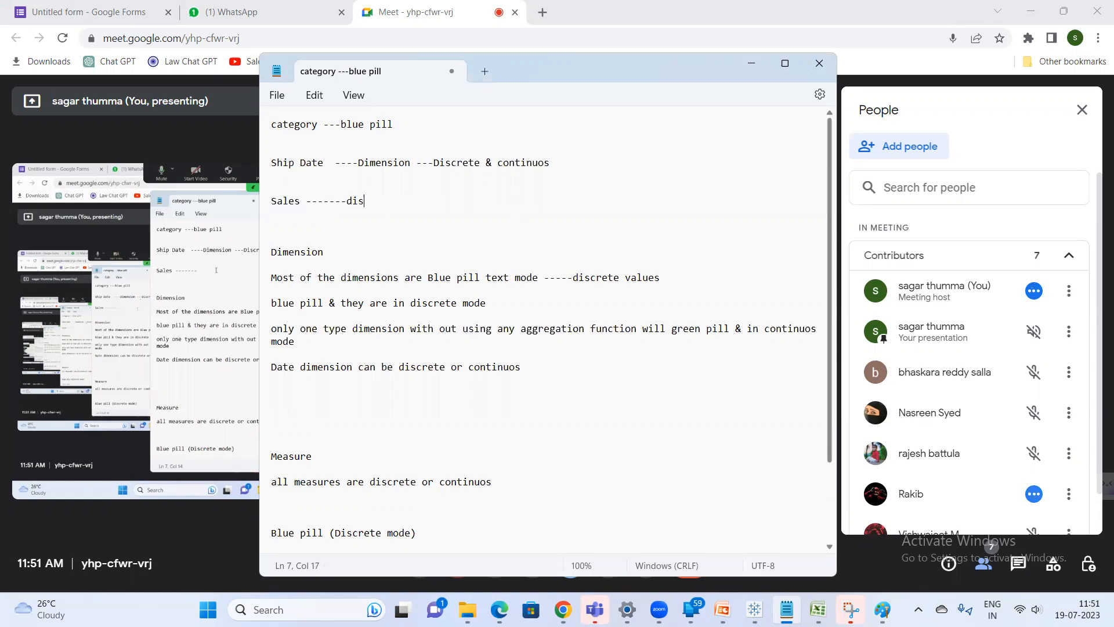
type("crete & continou")
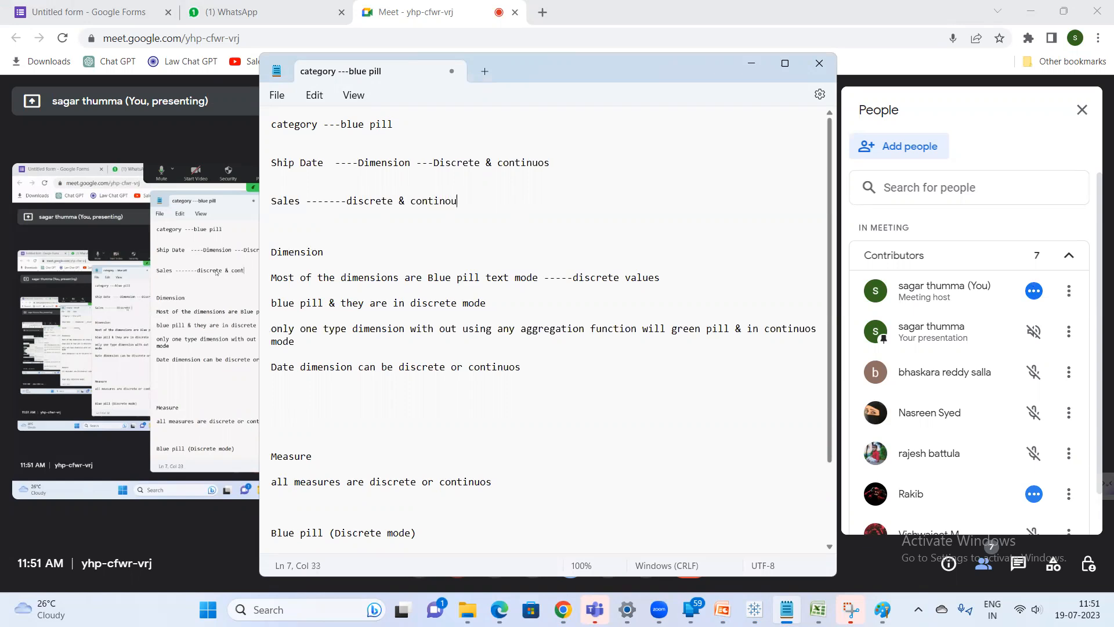
type("s blue &")
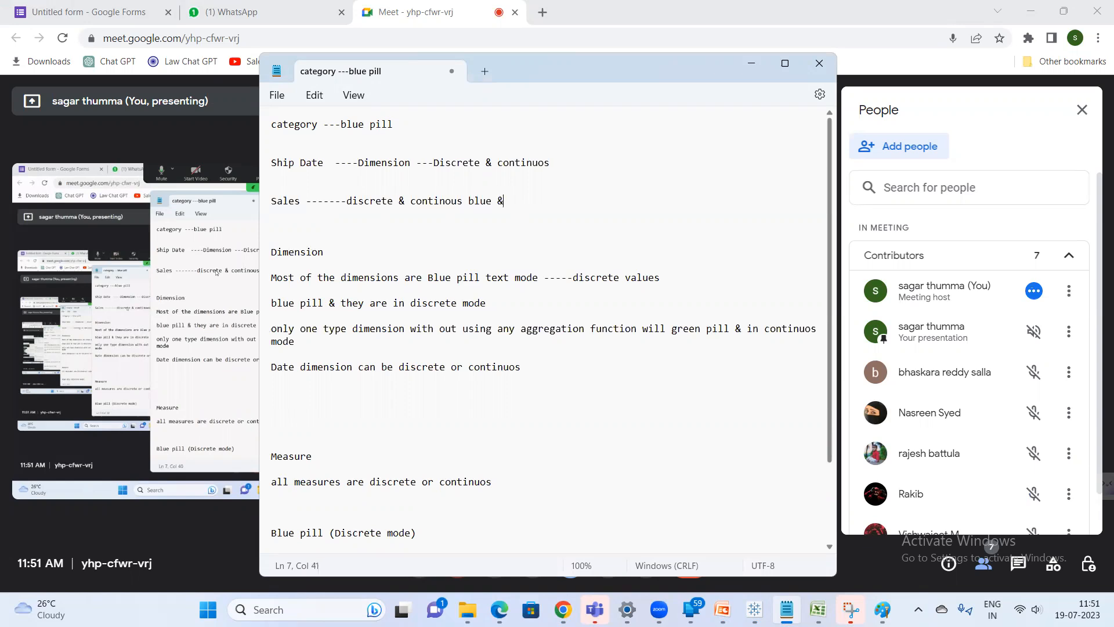
type(" green")
key("Return")
key("Return")
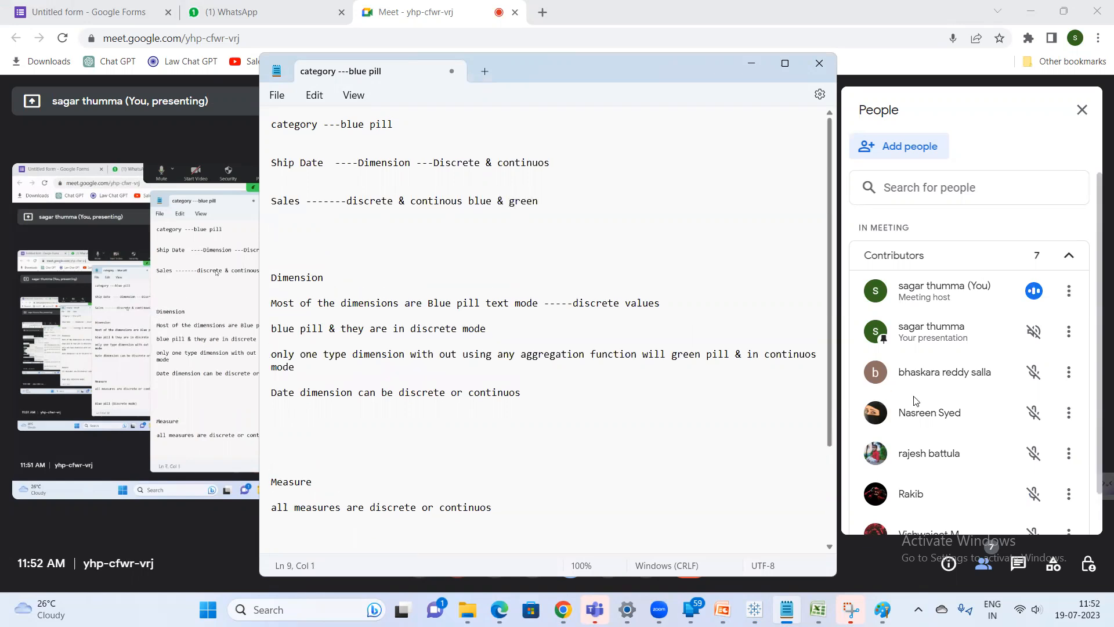
Add a line 'Blue pill -----Discrete moder' under the Sales line
scroll(945, 405, "down", 1)
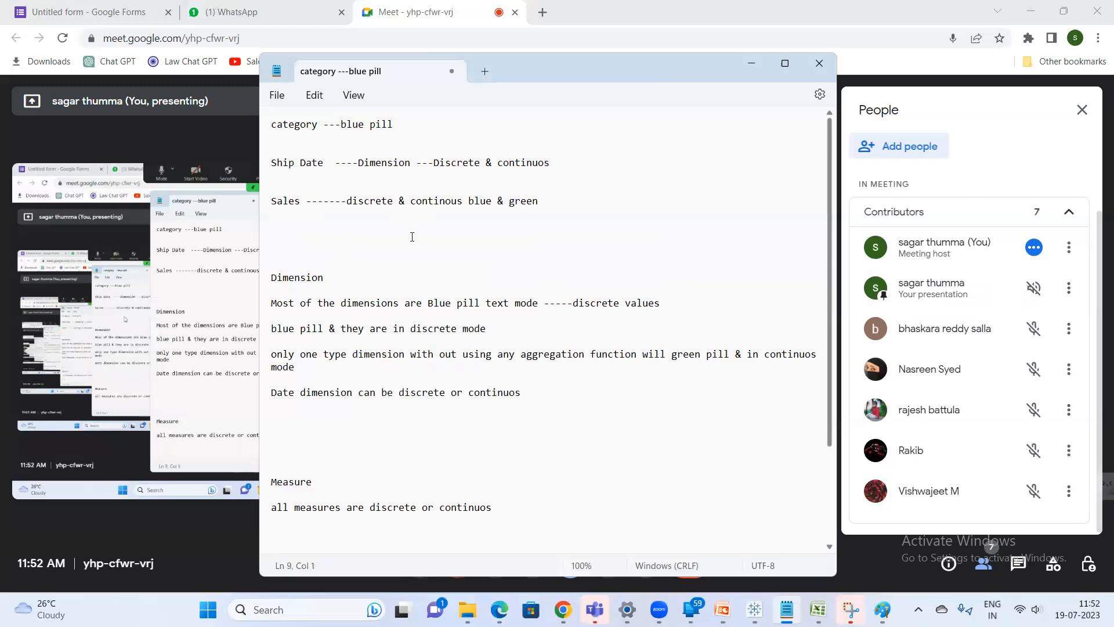
type("Blue pill -----")
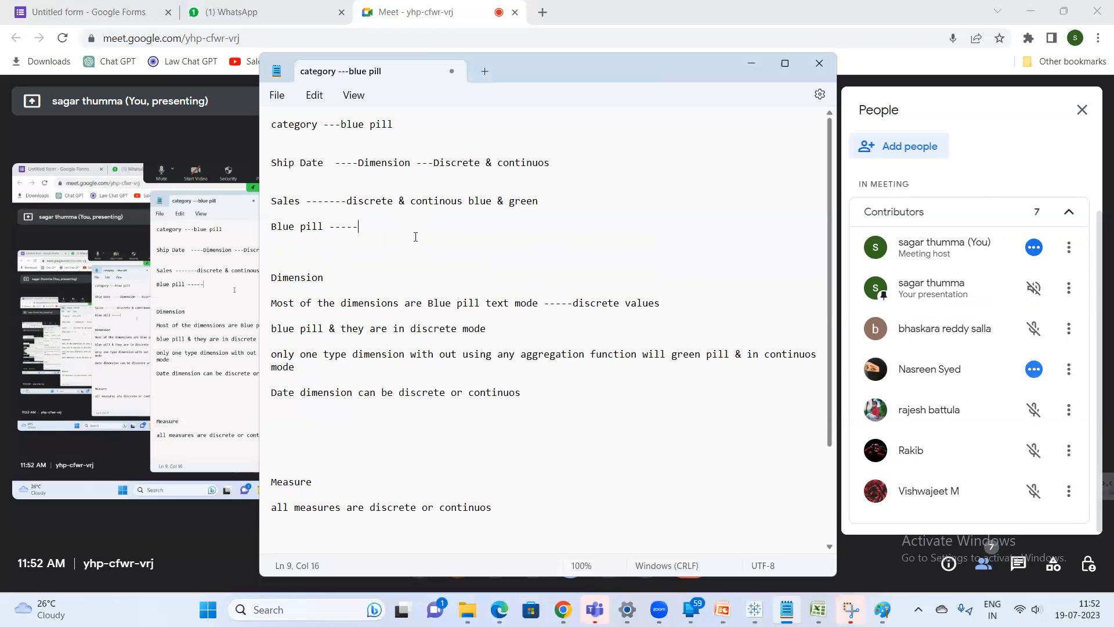
type("Discrete moder")
key("Return")
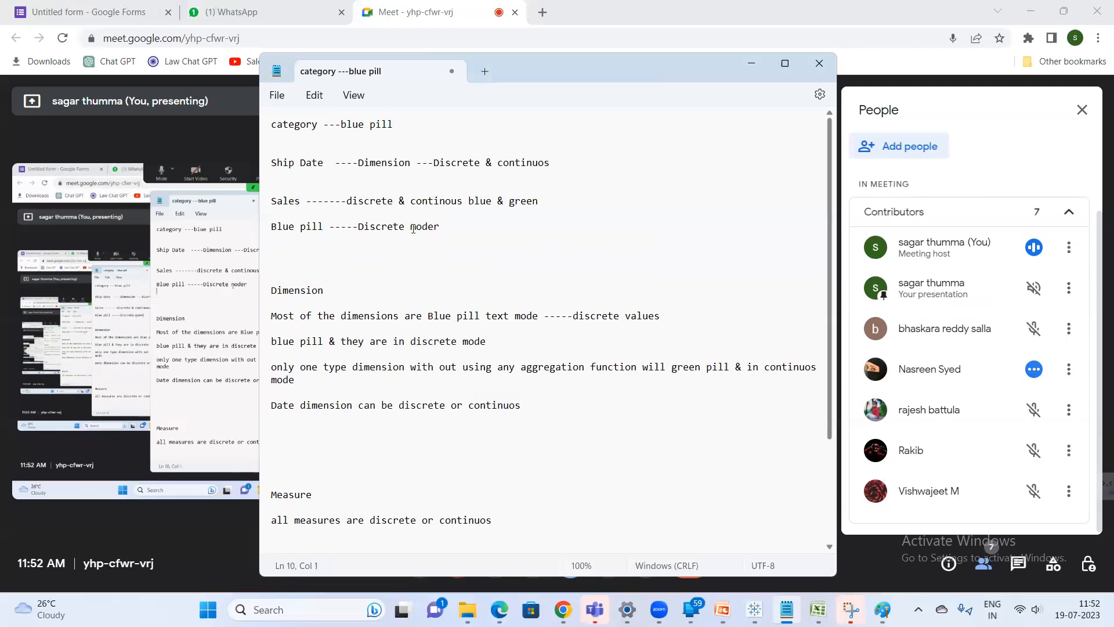
Add a line 'Green pill ---Continuos mode' beneath the Blue pill line
type("Green p")
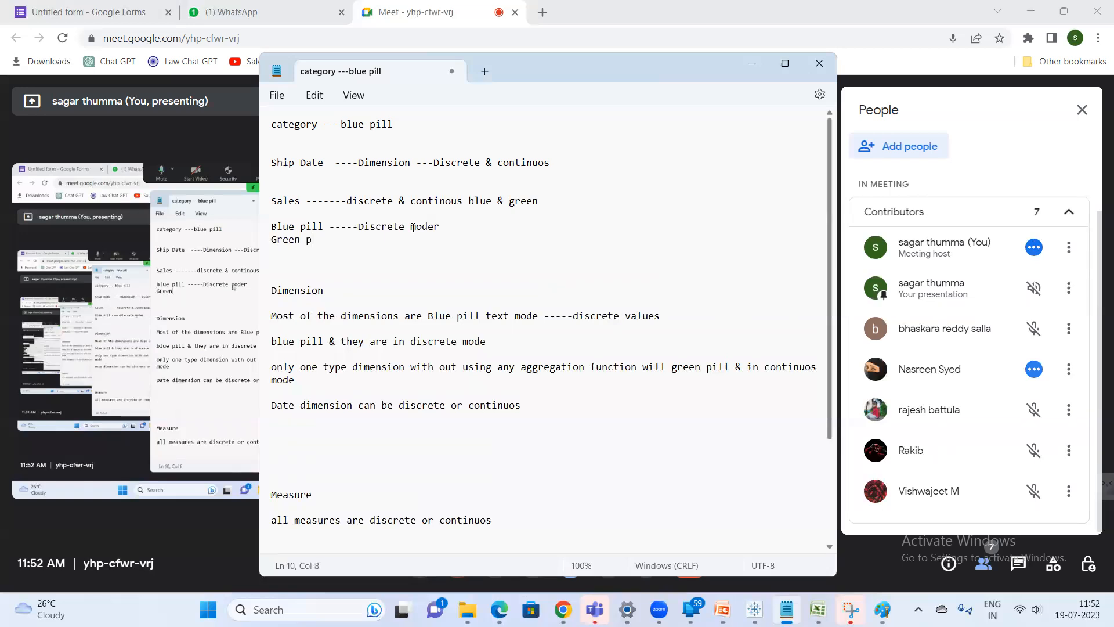
type("ill ---Con")
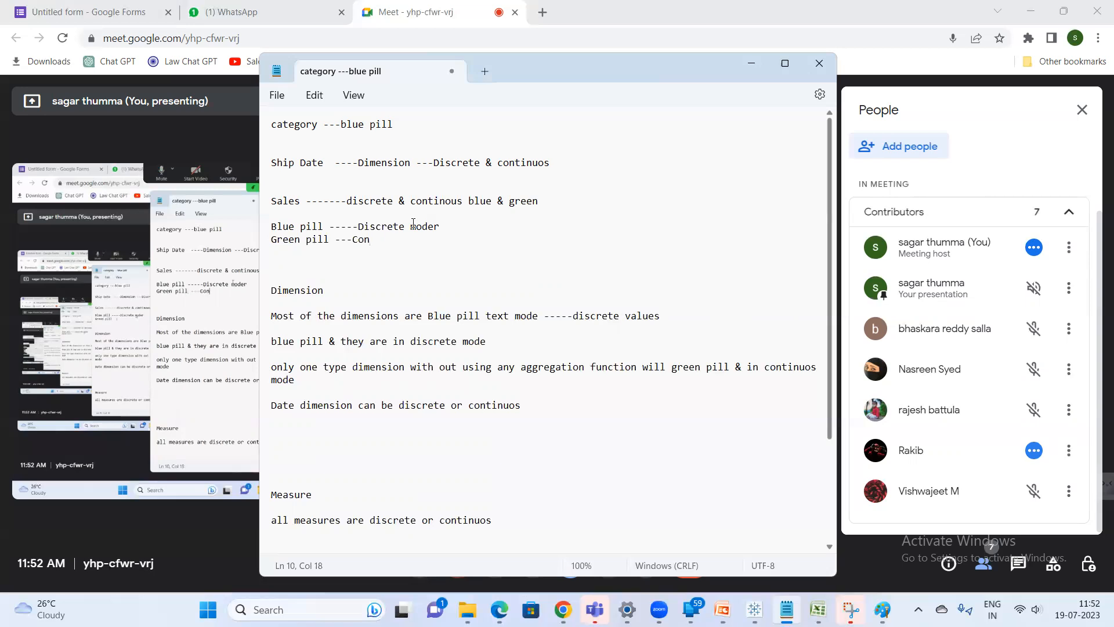
type("tinuos mode")
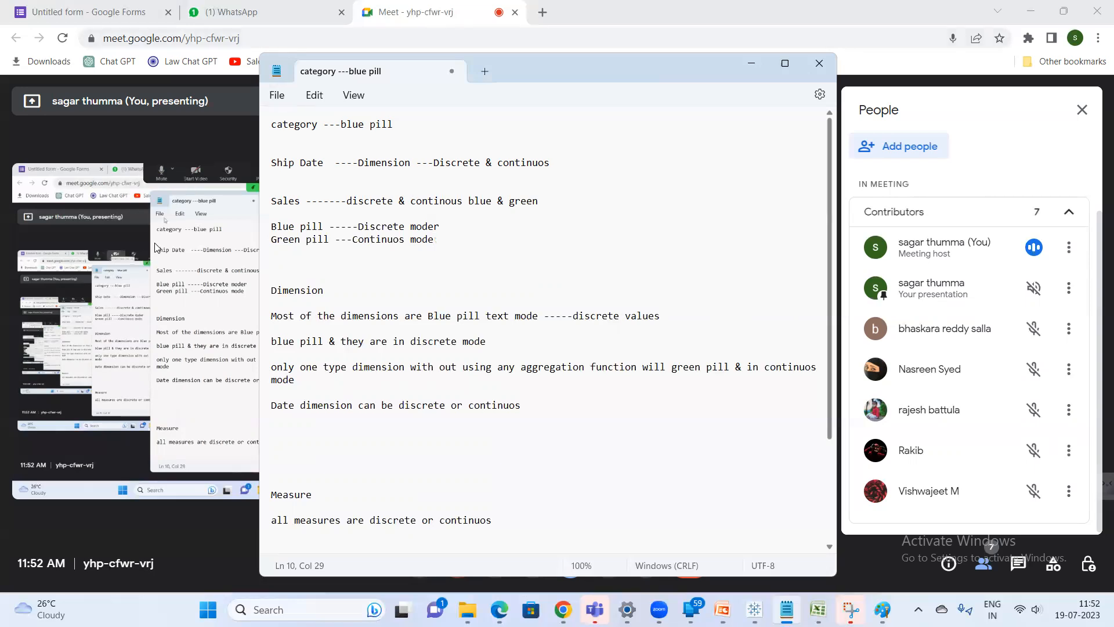
Switch to the PowerPoint deck and open the 'Functions in Tableau' slide
left_click(194, 274)
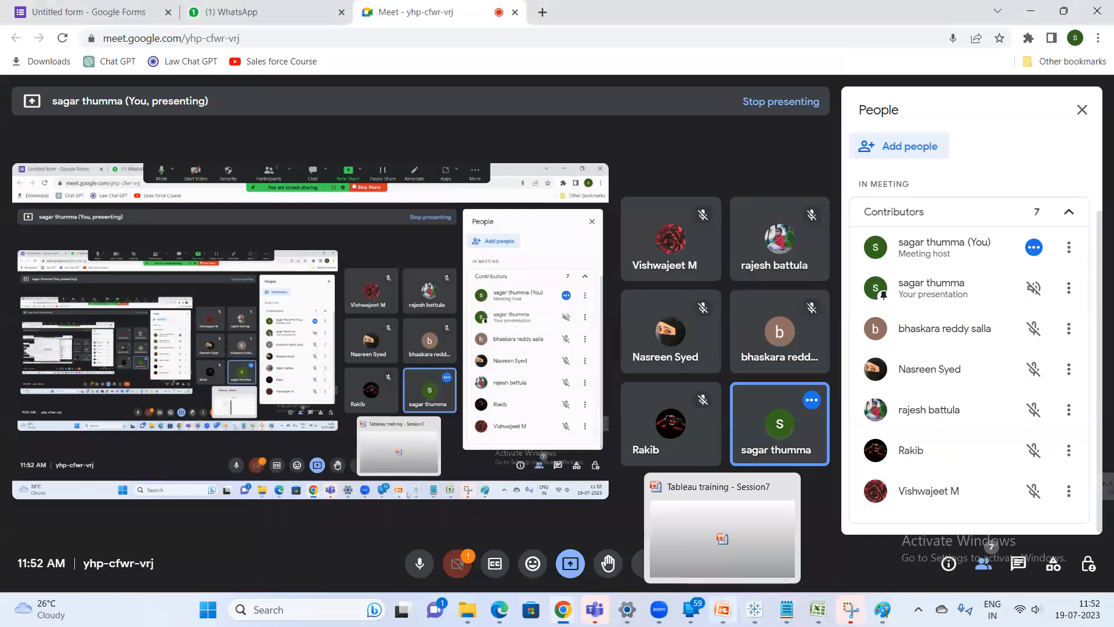
left_click(723, 610)
left_click(75, 524)
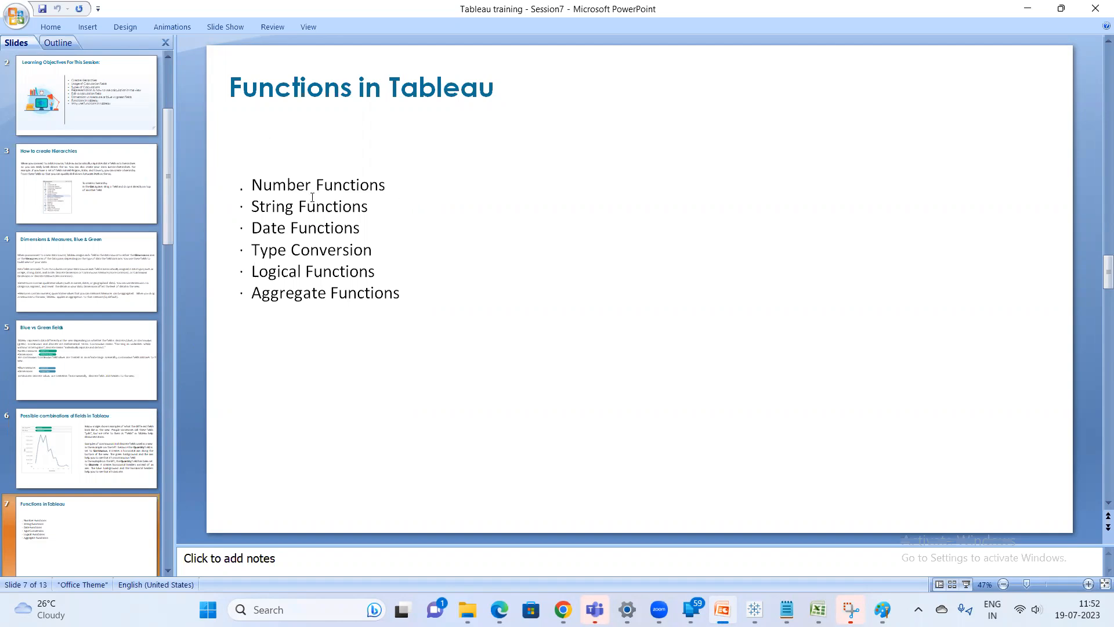
Return to Notepad and clear all of the existing notes
left_click(787, 610)
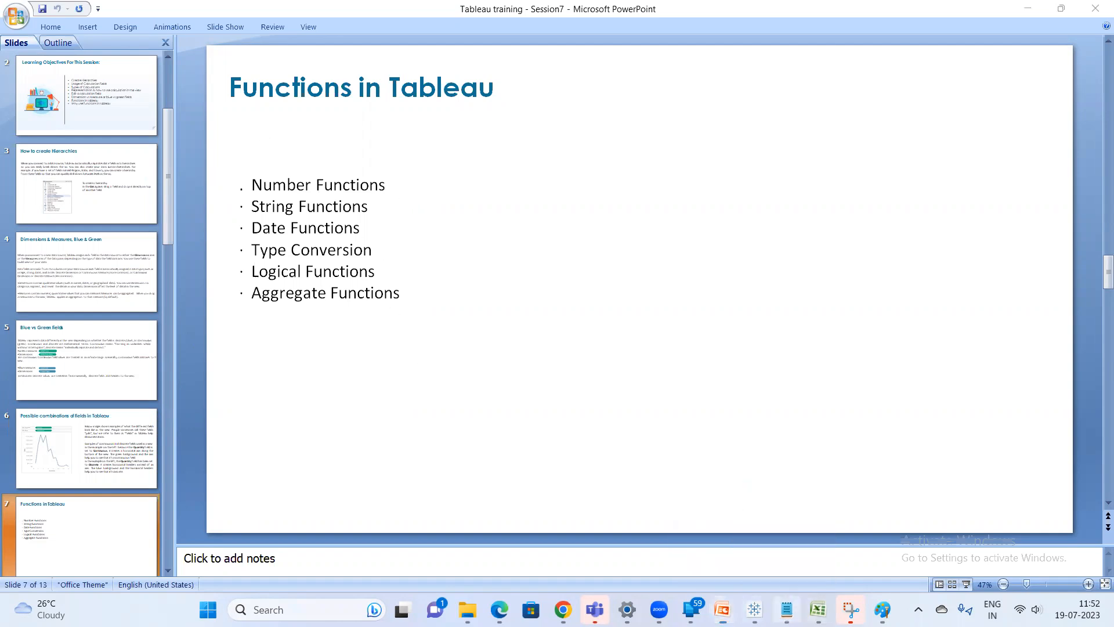
key("ctrl+a")
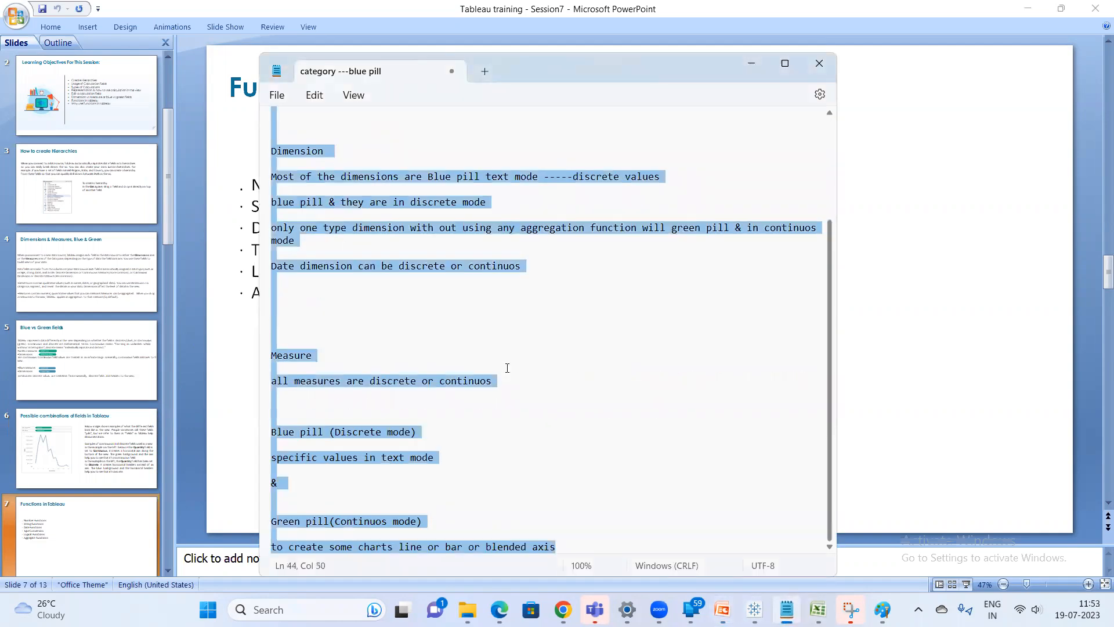
key("Return")
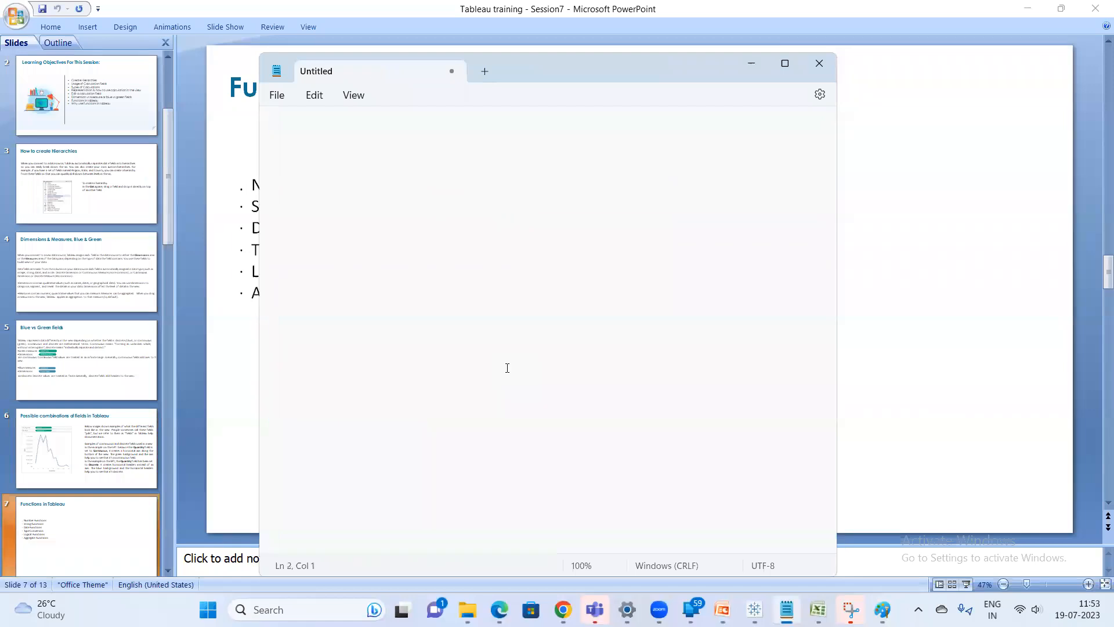
Write the notes 'if else statement' and 'case statements' on separate lines
type("if else statement")
key("Return")
key("Return")
type("caste")
key("BackSpace")
key("BackSpace")
type("e stateme")
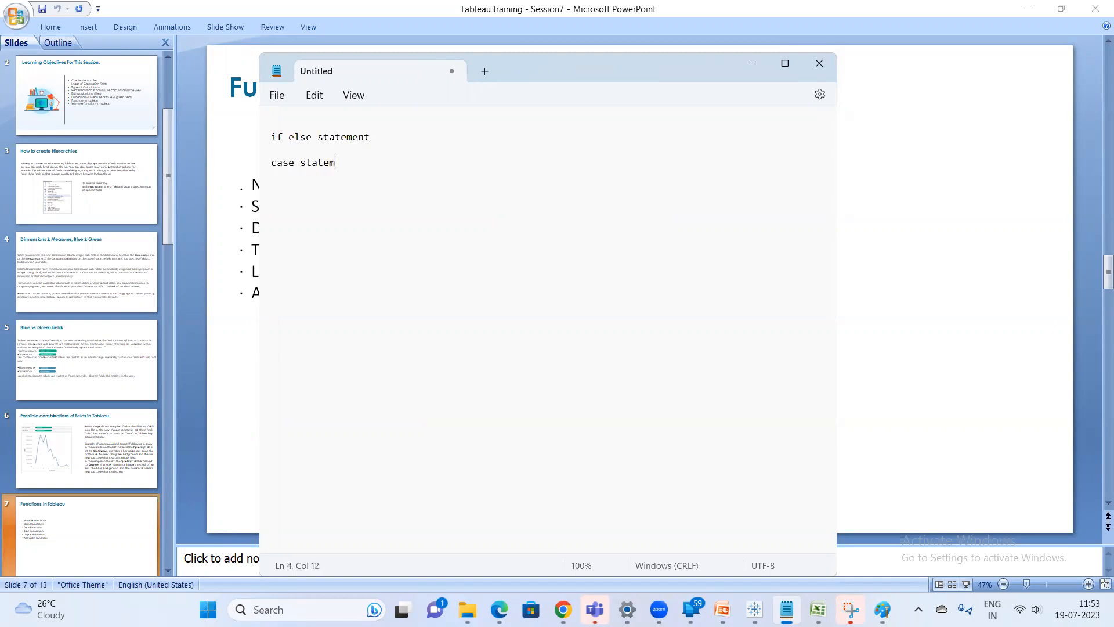
type("nts")
Add the heading 'two types of calculation' on the first line above the statements
left_click(312, 122)
type("two ")
type("typ")
key("BackSpace")
type("pe s of calculation")
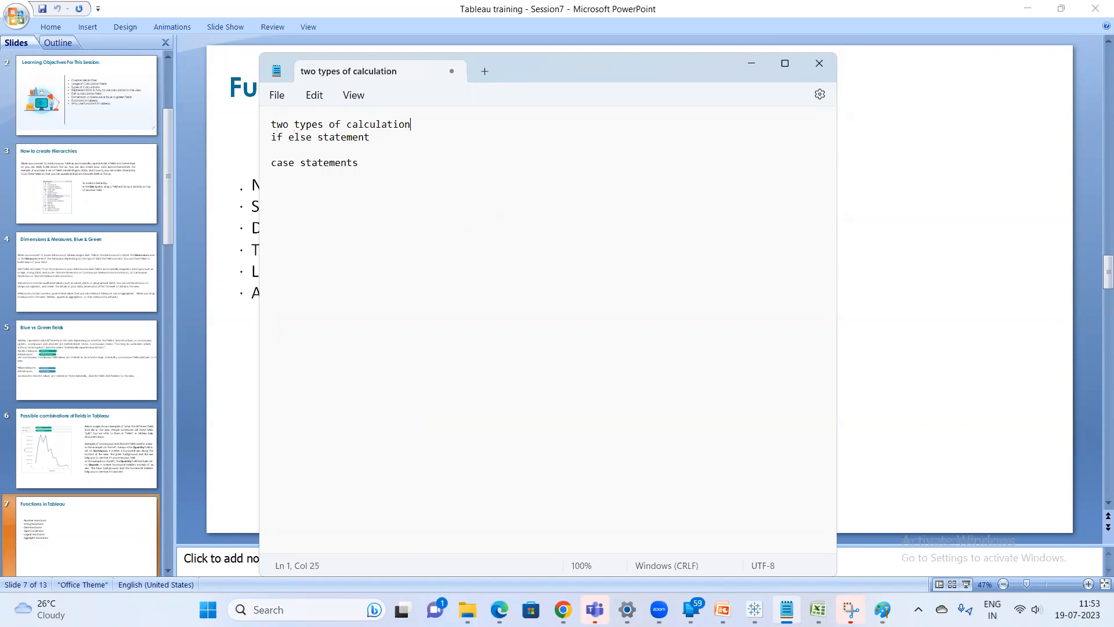
Add a line 'with the combination of the functions' below 'case statements'
left_click(272, 150)
key("Return")
key("Return")
type("with the combination of the functions")
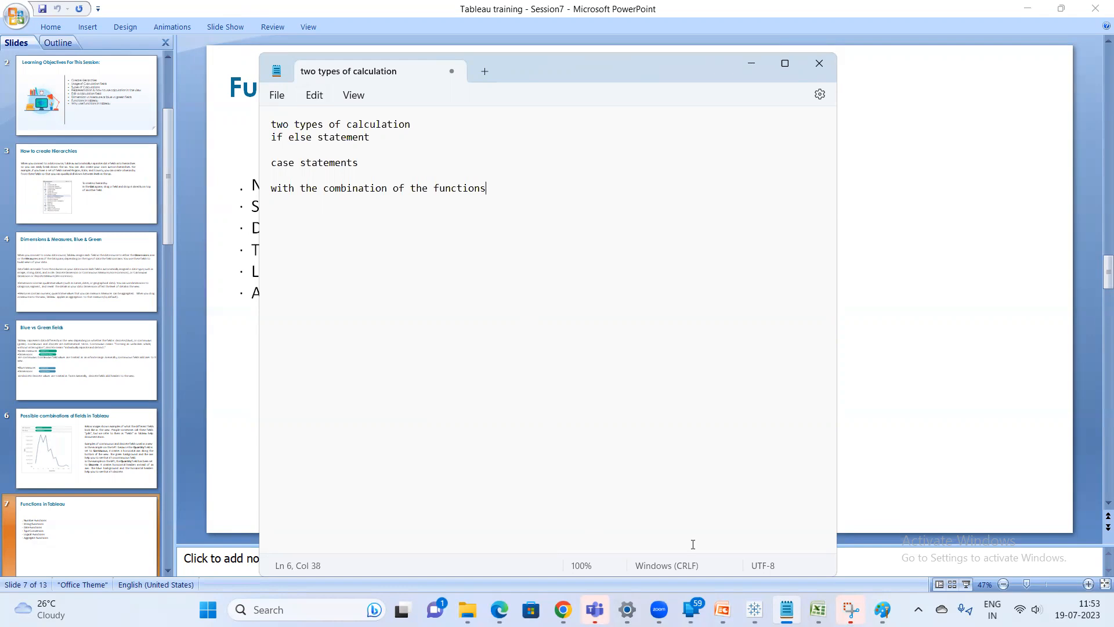
Switch to Tableau, open a new calculated field and filter its function list to Number functions
left_click(723, 609)
left_click(754, 610)
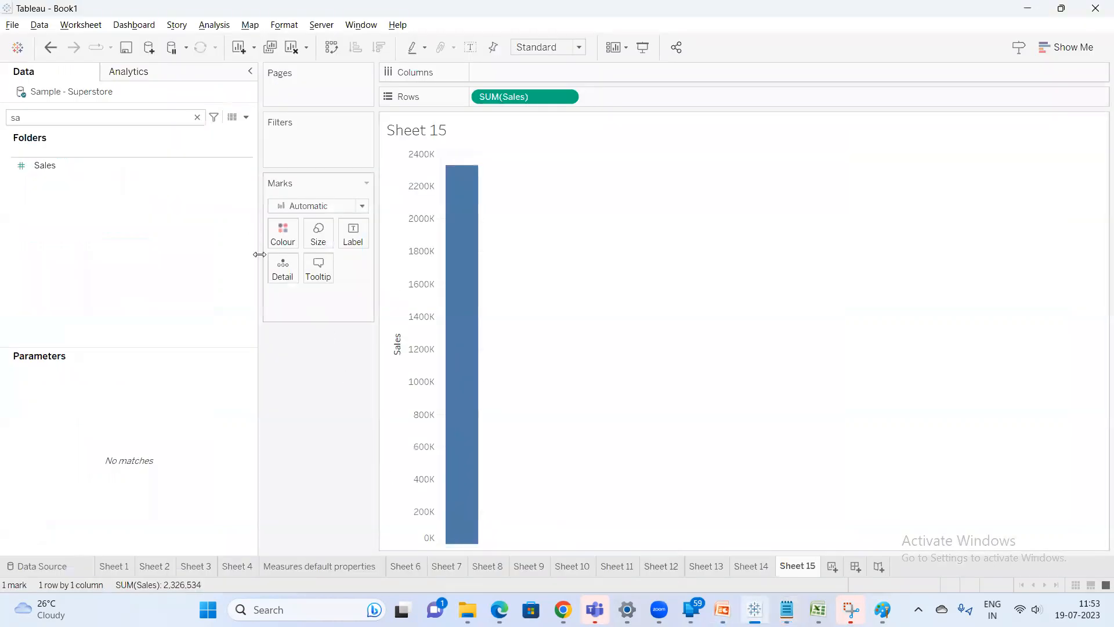
left_click(246, 117)
left_click(204, 132)
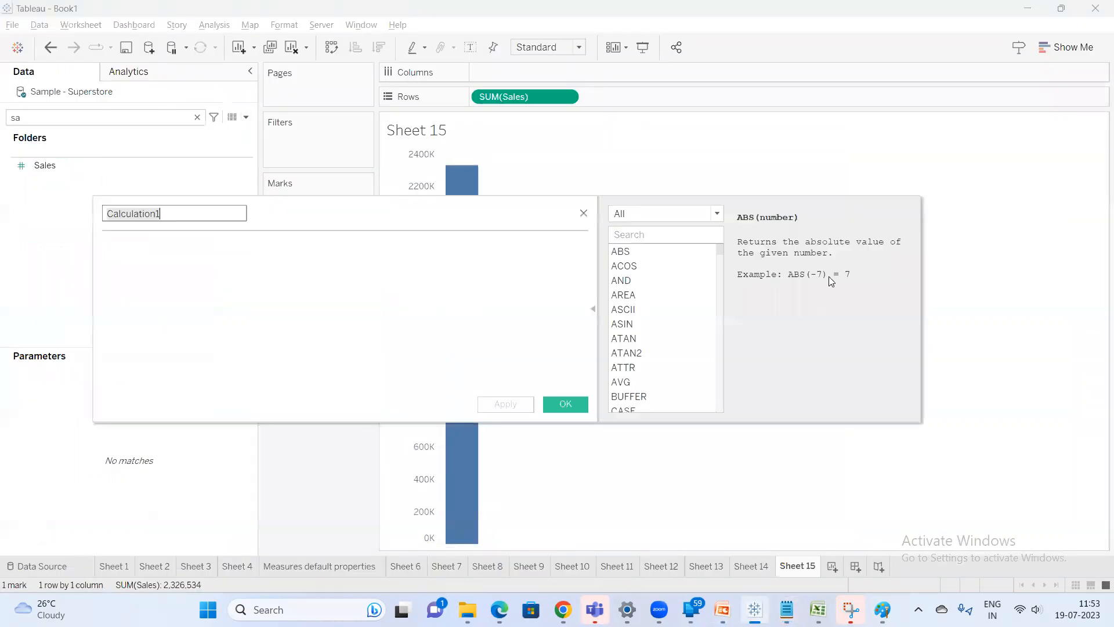
left_click(679, 214)
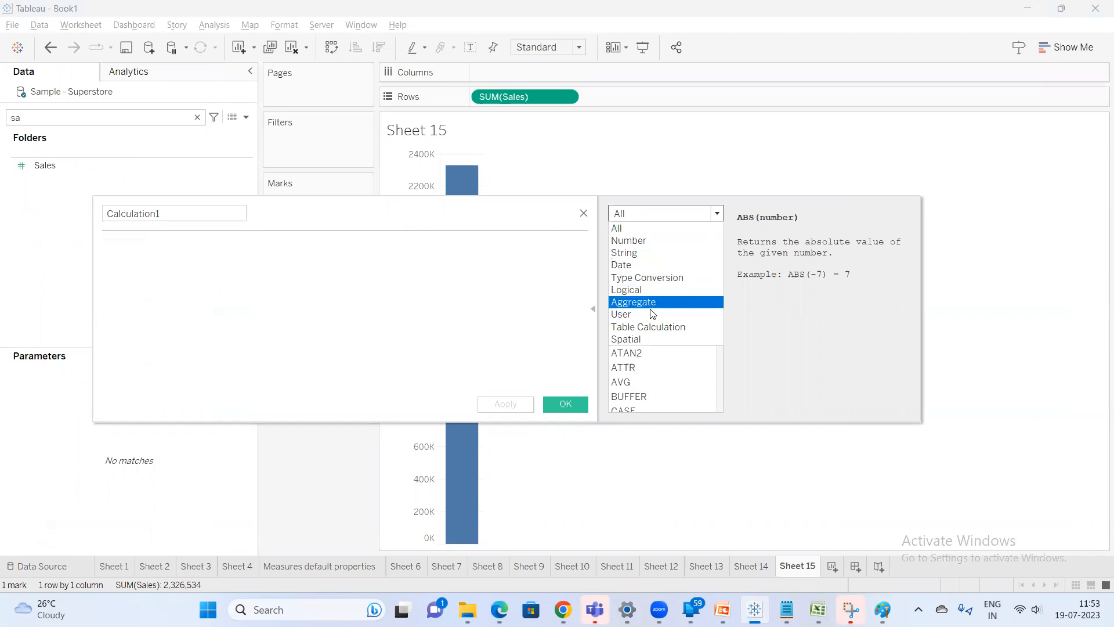
left_click(760, 320)
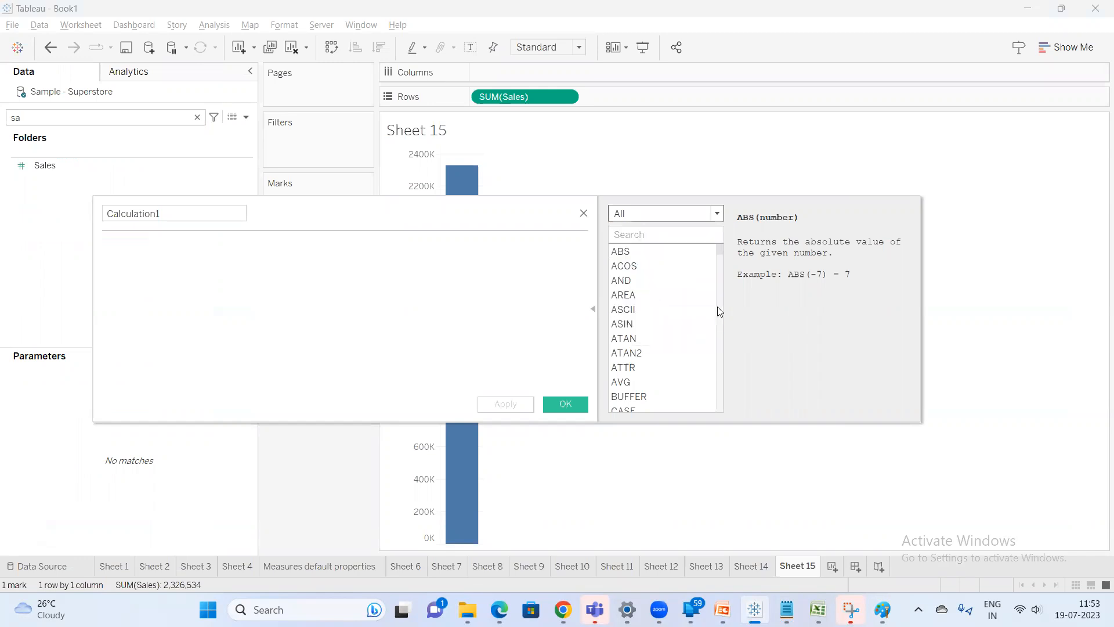
left_click(672, 214)
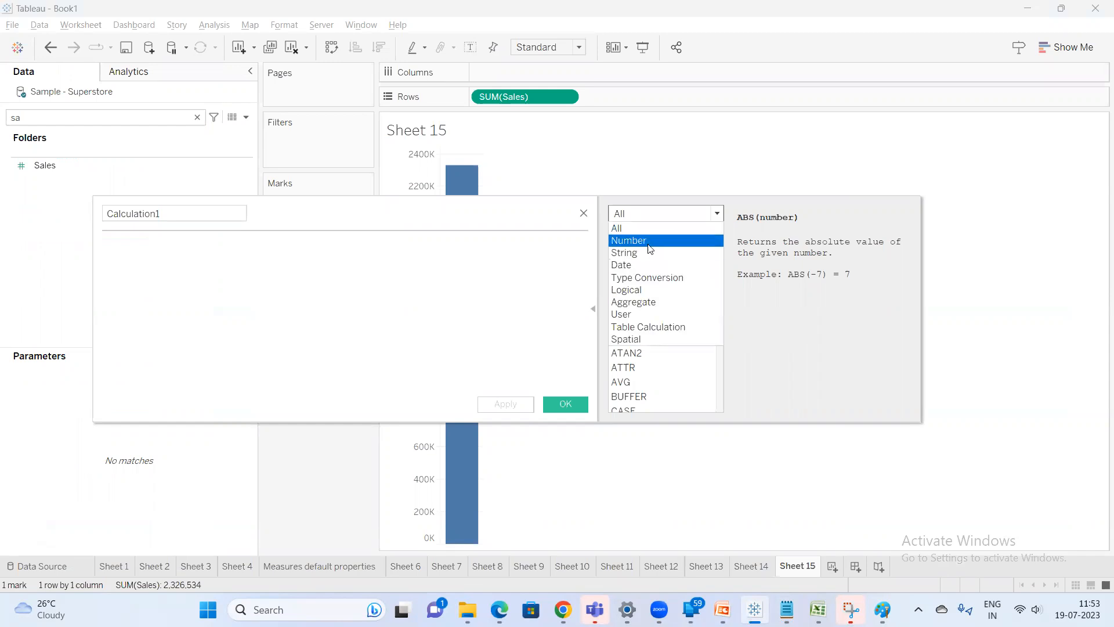
left_click(649, 243)
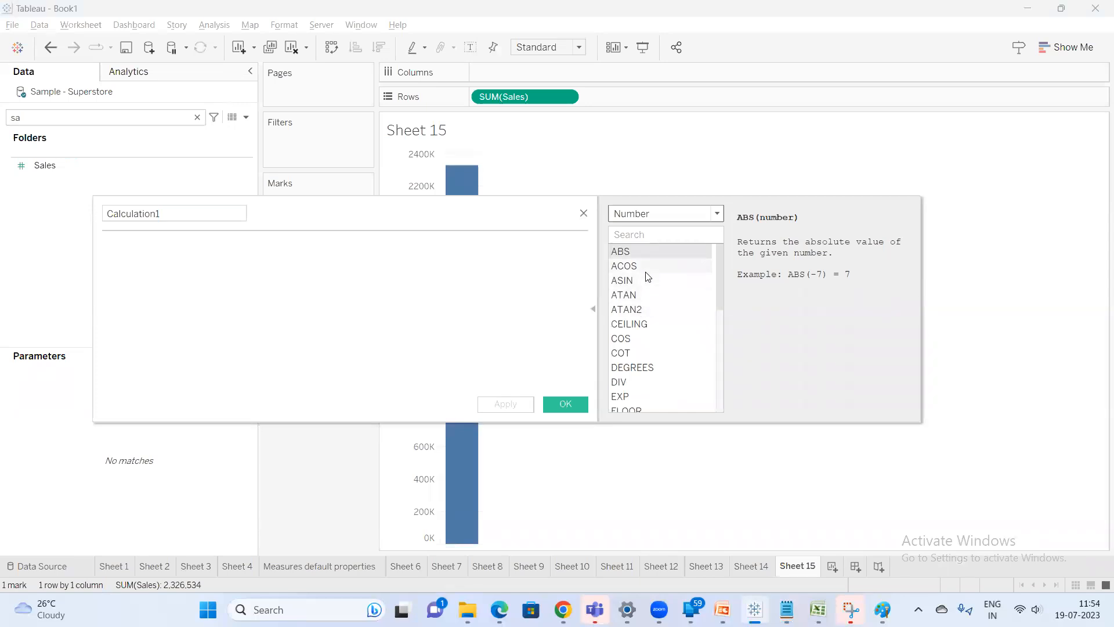
Browse the descriptions of Number functions such as CEILING, COS, DEGREES, EXP and DIV
left_click(658, 325)
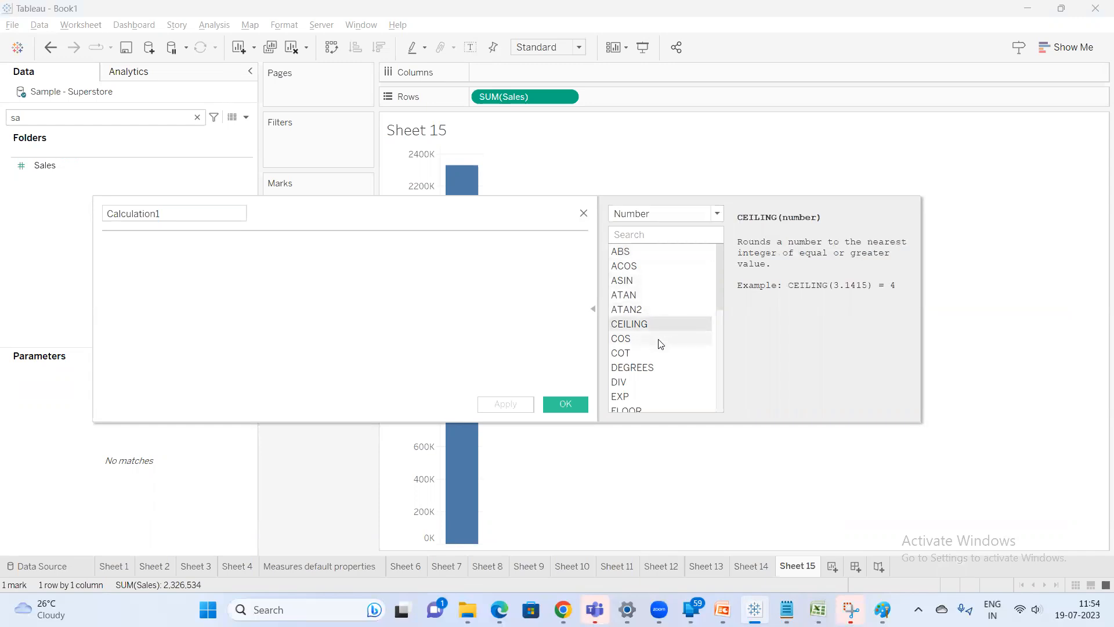
left_click_drag(718, 292, 719, 309)
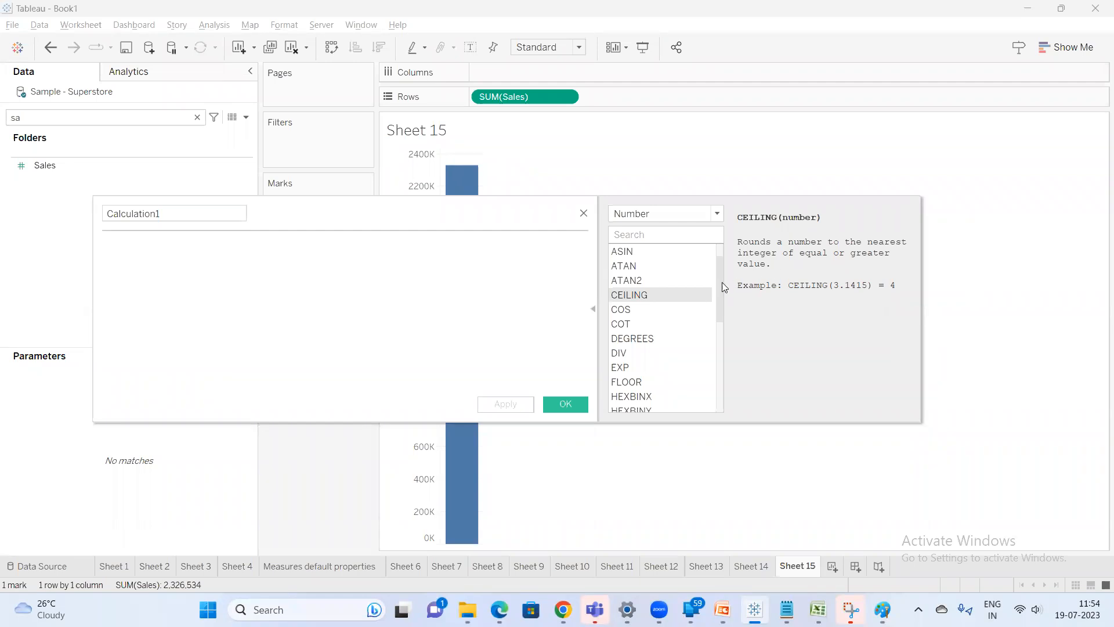
left_click(664, 314)
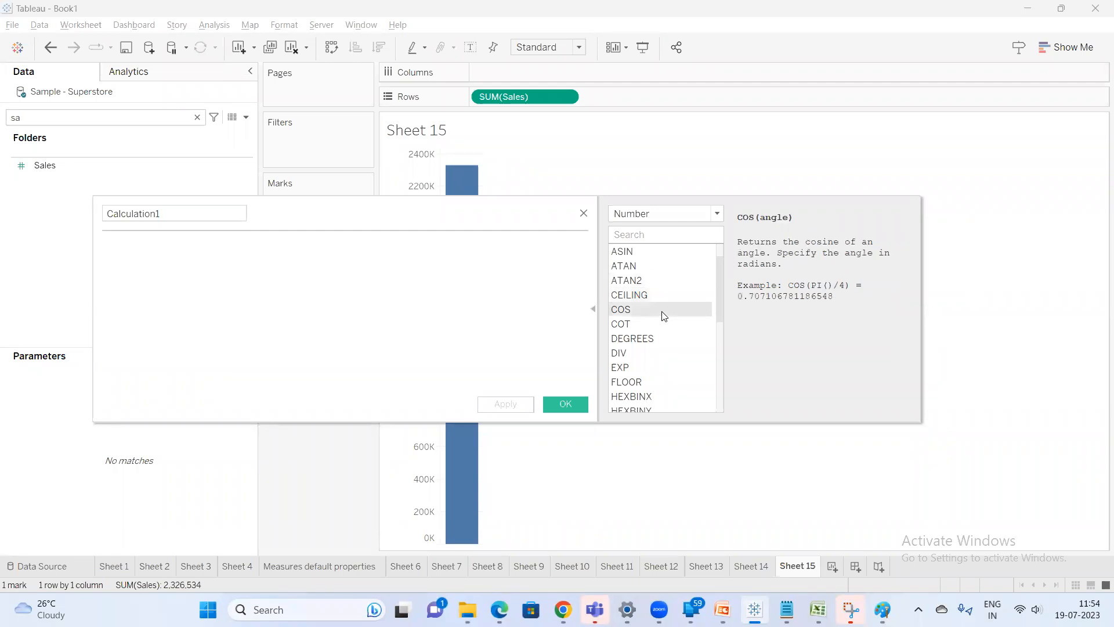
left_click(653, 343)
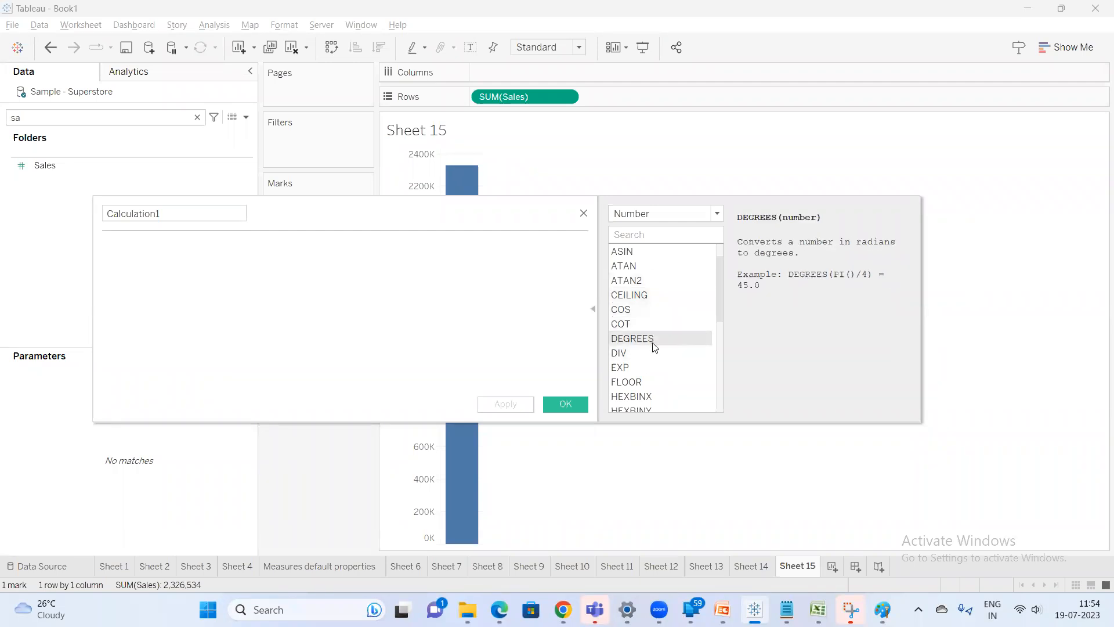
left_click_drag(718, 308, 719, 337)
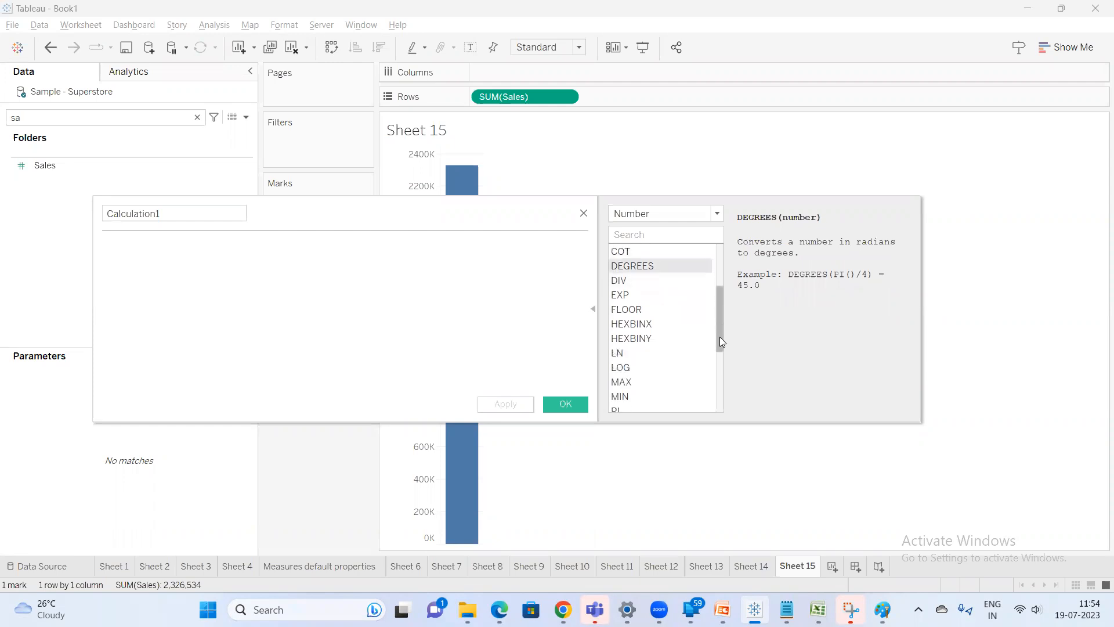
left_click(644, 284)
left_click(643, 295)
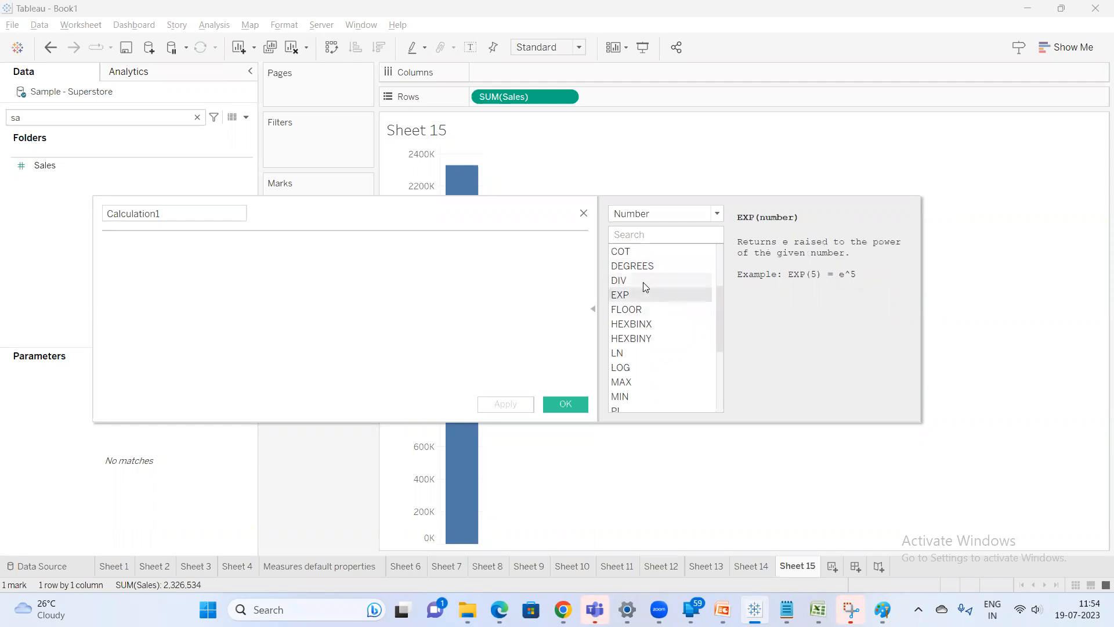
left_click(644, 284)
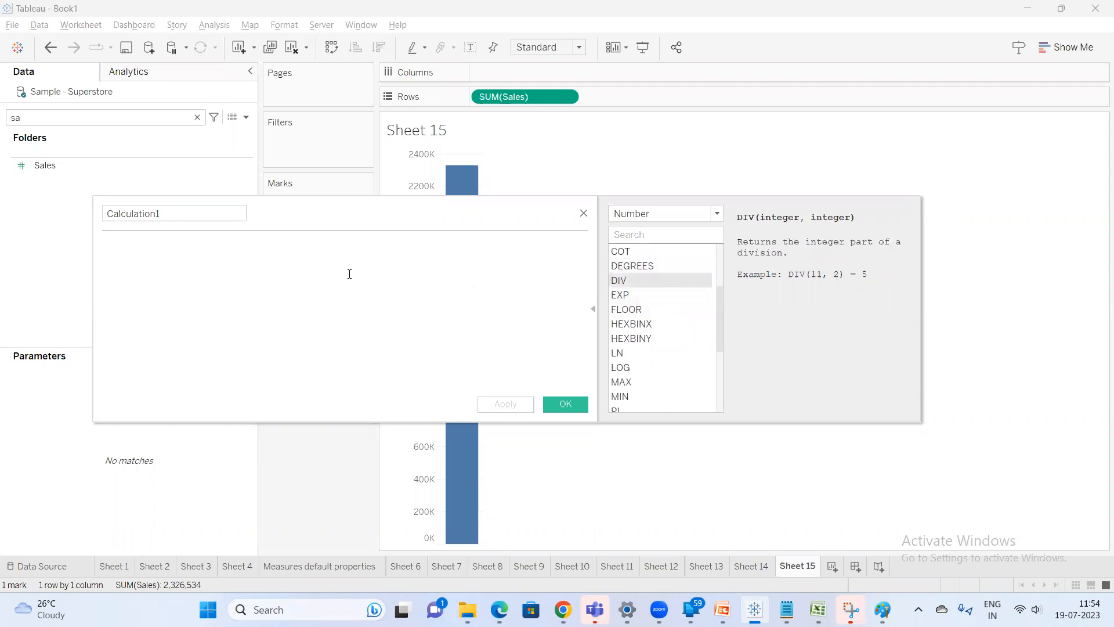
Enter the formula SUM([Sales])/SUM([Profit]) in the calculation editor, then close the editor without saving
type("sum")
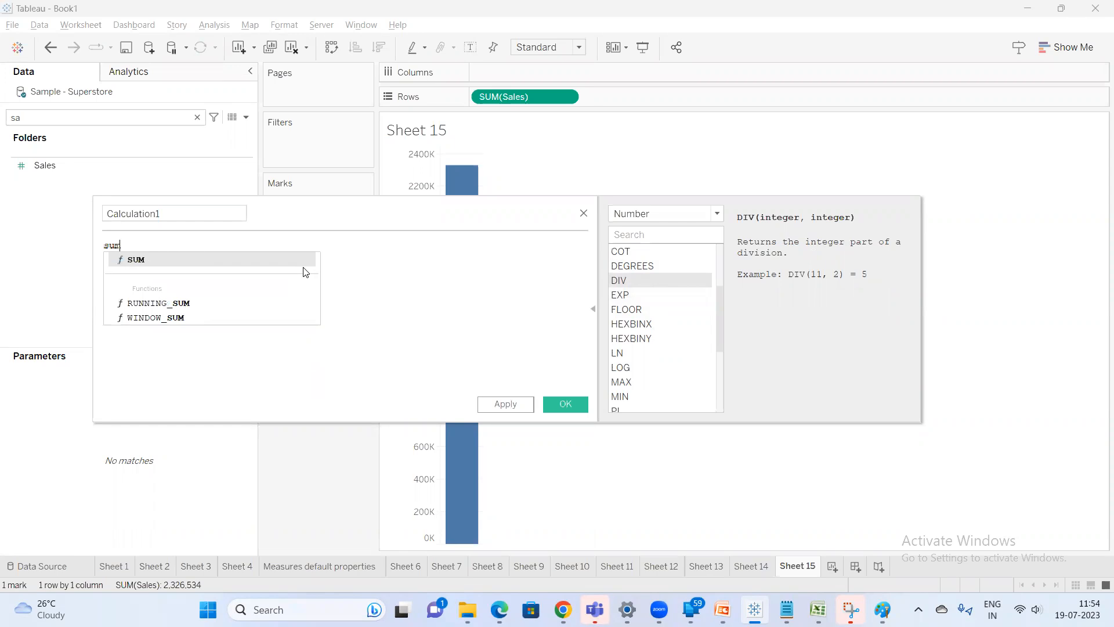
key("Return")
type("sal")
key("Return")
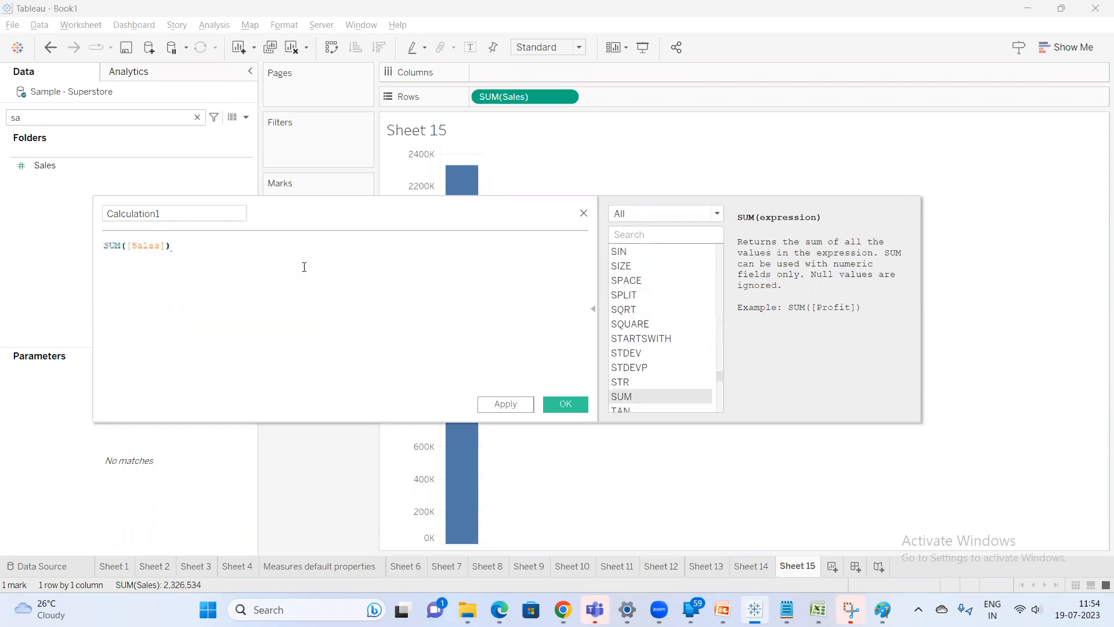
type("/sum")
key("Return")
type("pr")
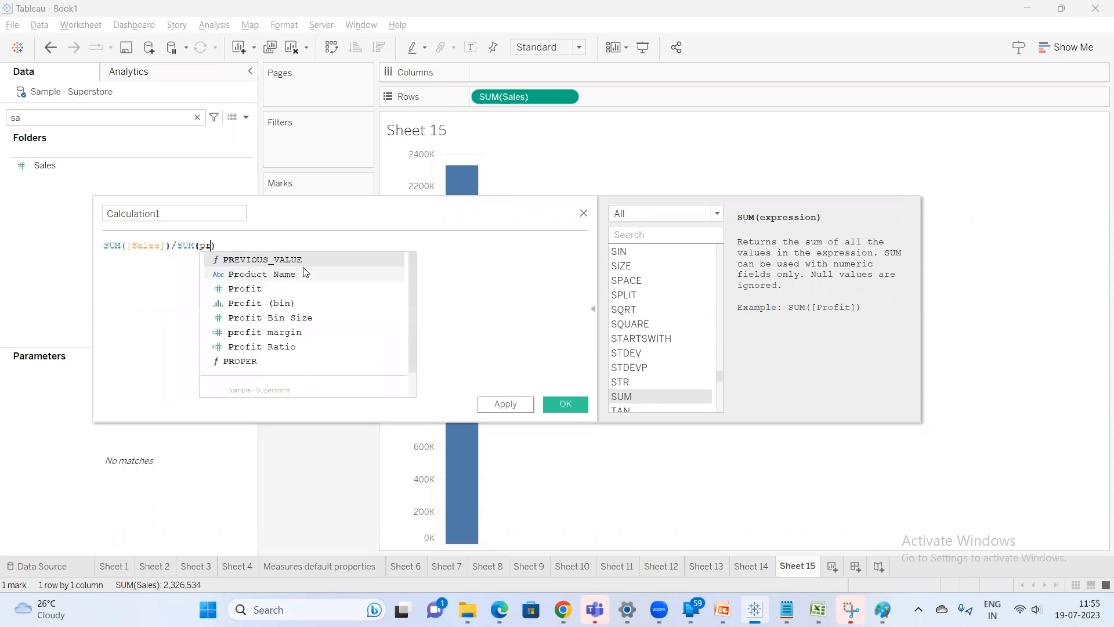
type("of")
key("Return")
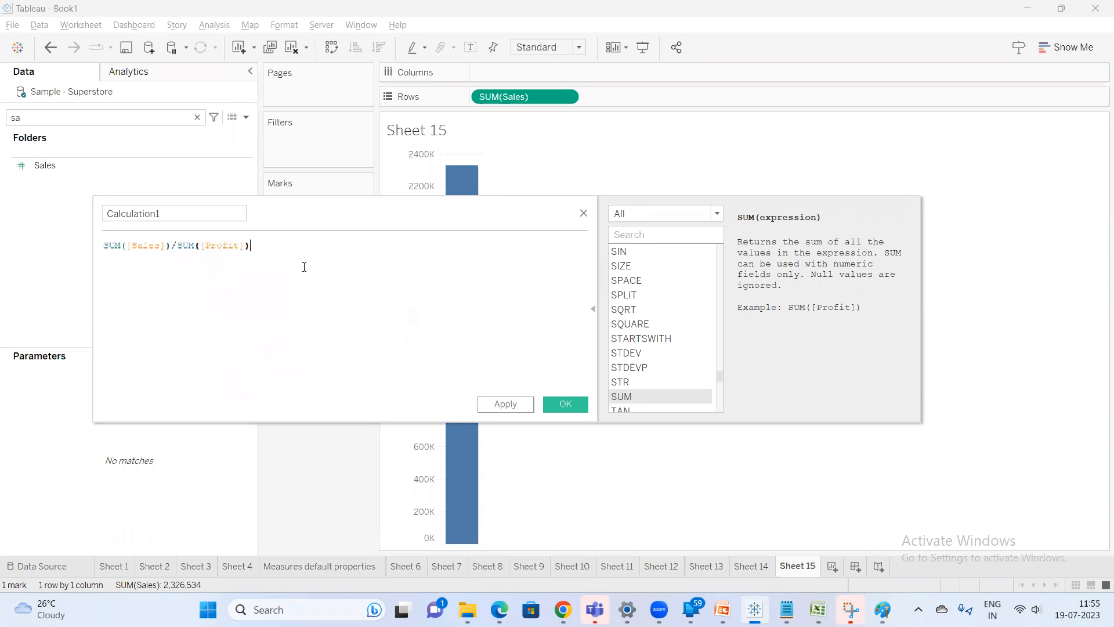
left_click(584, 213)
On a new sheet, add Sales and then Profit to the view, searching the data pane for 'pr'
left_click(832, 567)
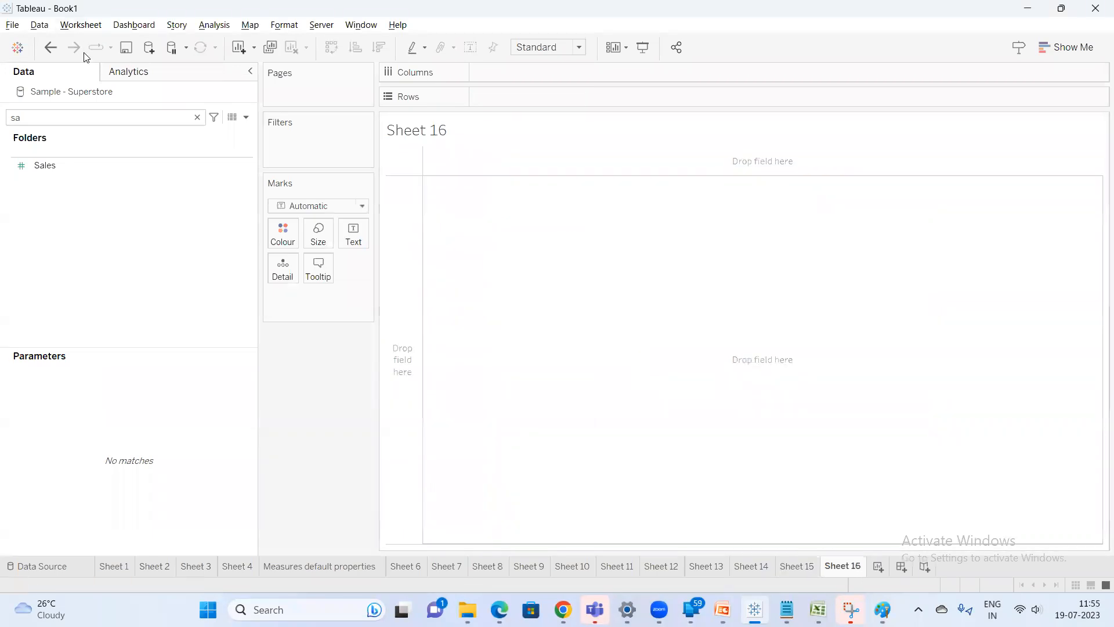
double_click(58, 160)
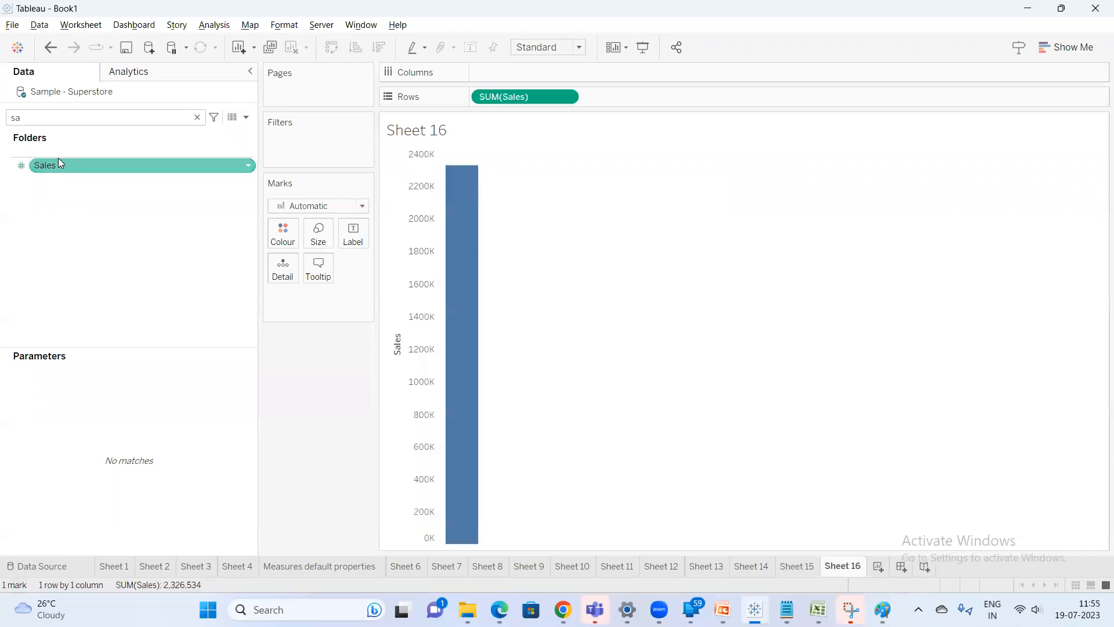
left_click(108, 115)
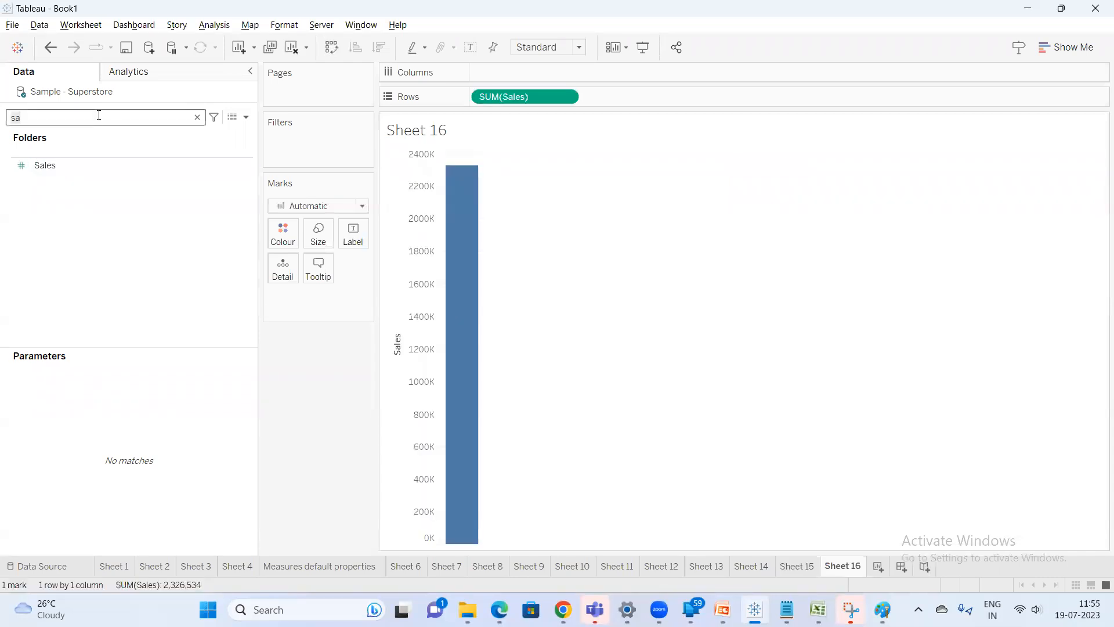
key("BackSpace")
key("BackSpace")
type("pr")
double_click(70, 247)
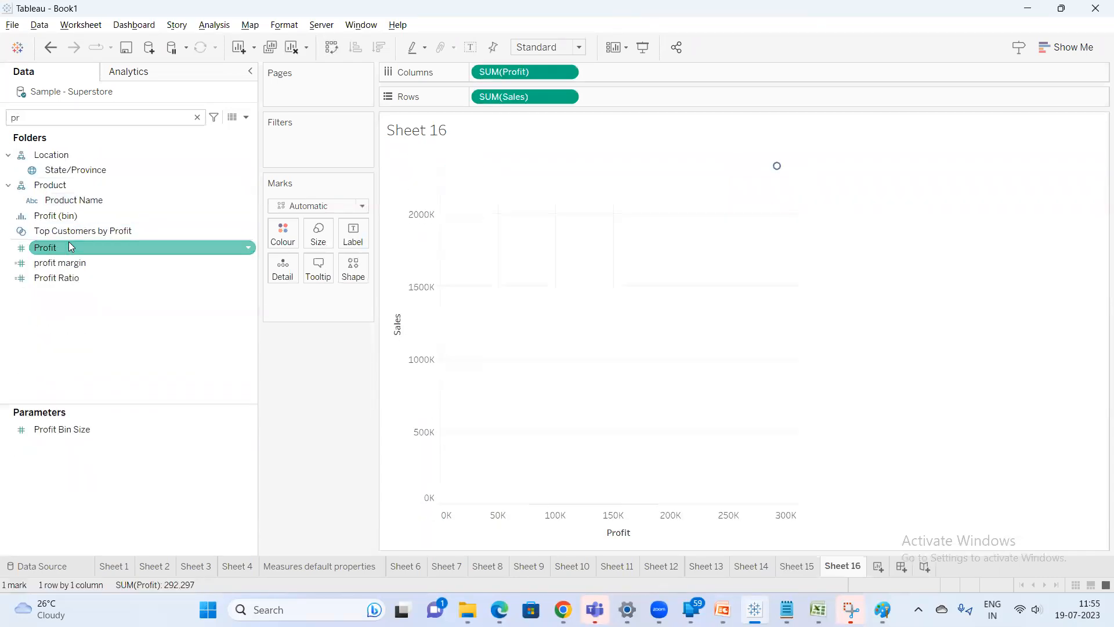
Change the view to a text table of Profit and Sales using Show Me
left_click(1067, 47)
left_click(994, 87)
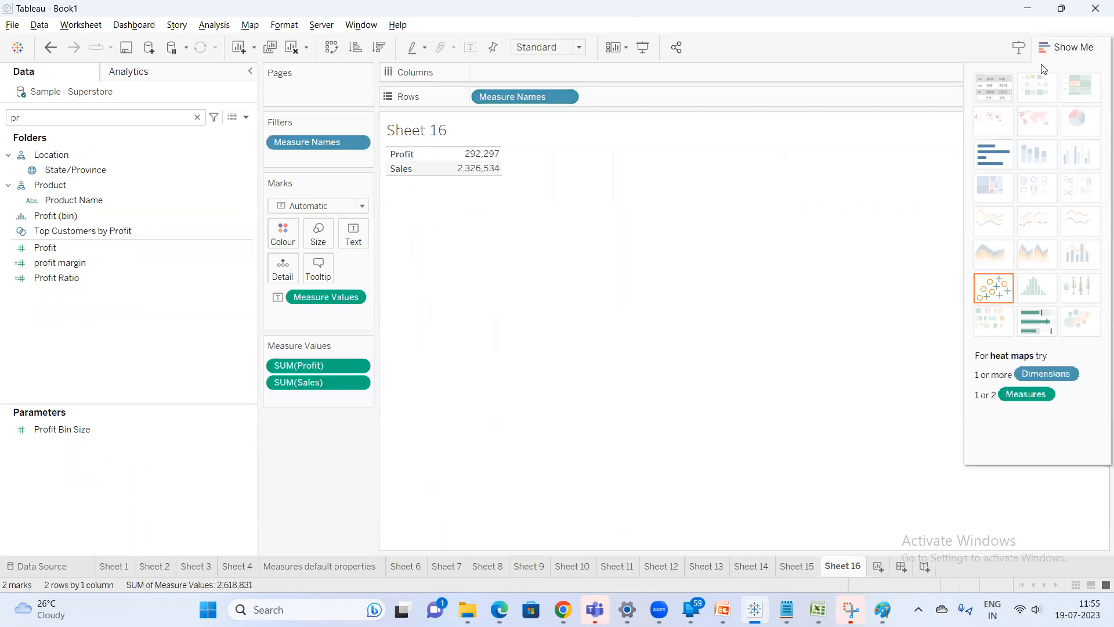
left_click(1070, 49)
mouse_move(464, 169)
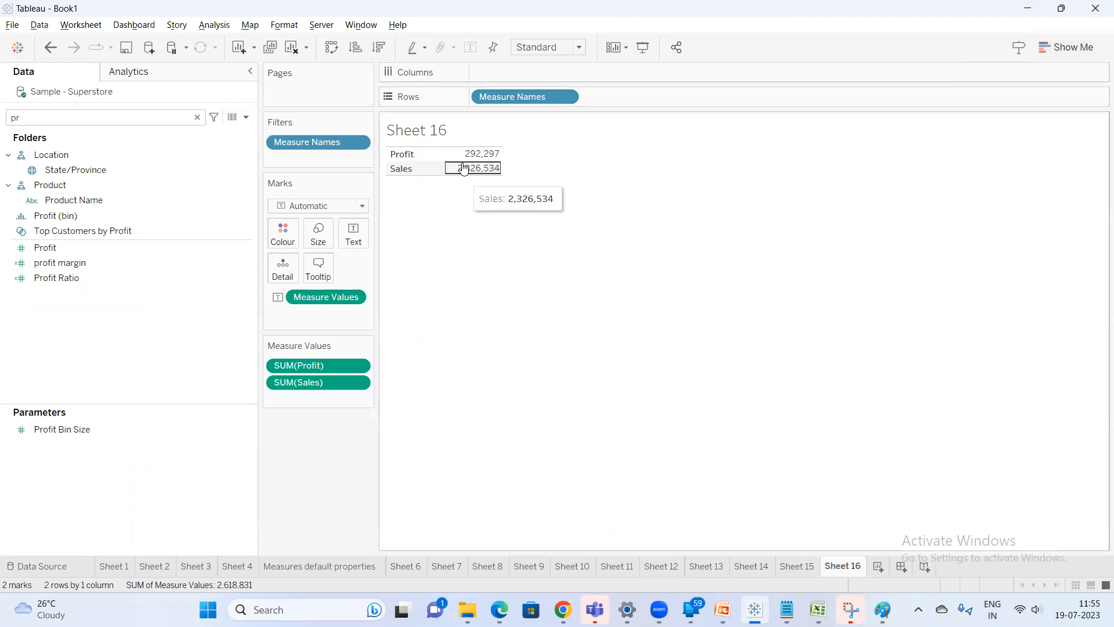
Open a new calculated field editor and move it over the view
left_click(247, 118)
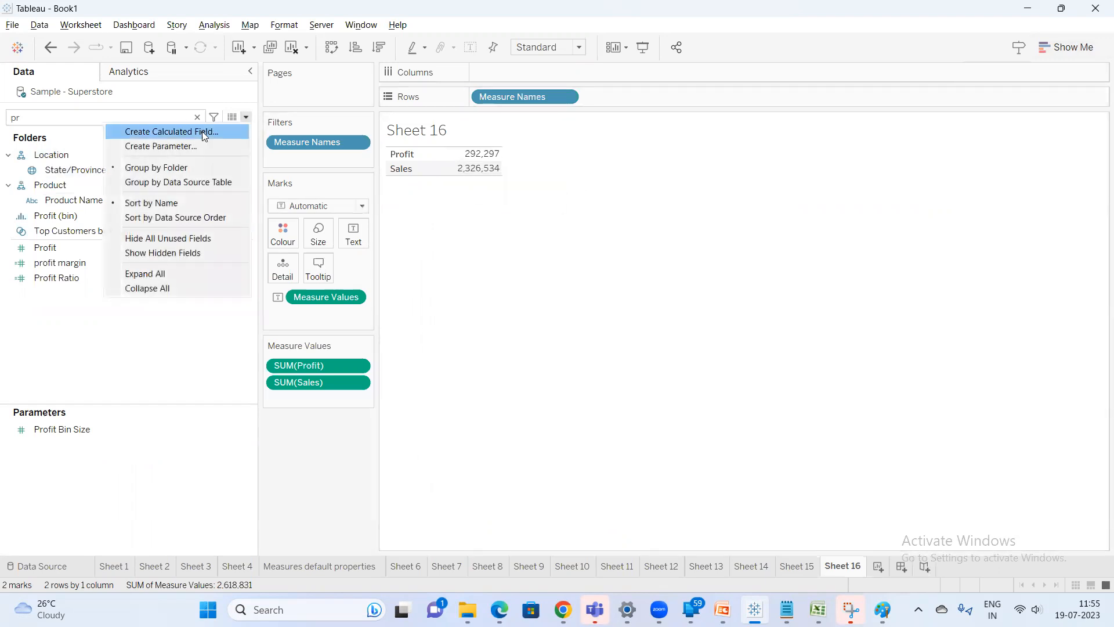
left_click(169, 131)
left_click_drag(540, 260, 637, 304)
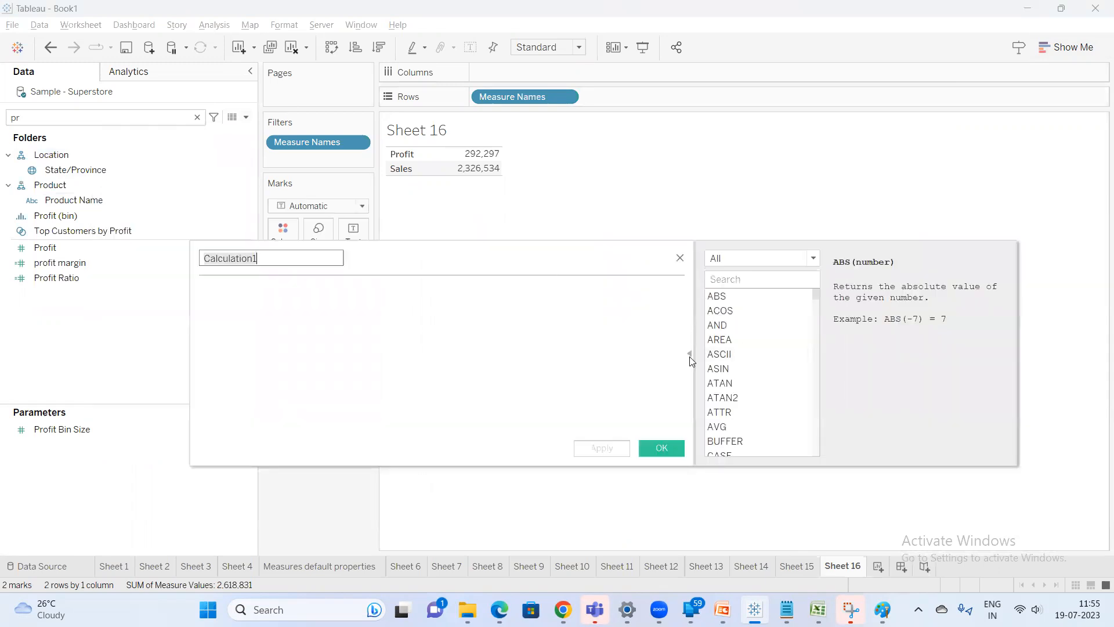
left_click(690, 354)
Switch to Notepad and replace all of the notes with 'Product A'
left_click(787, 609)
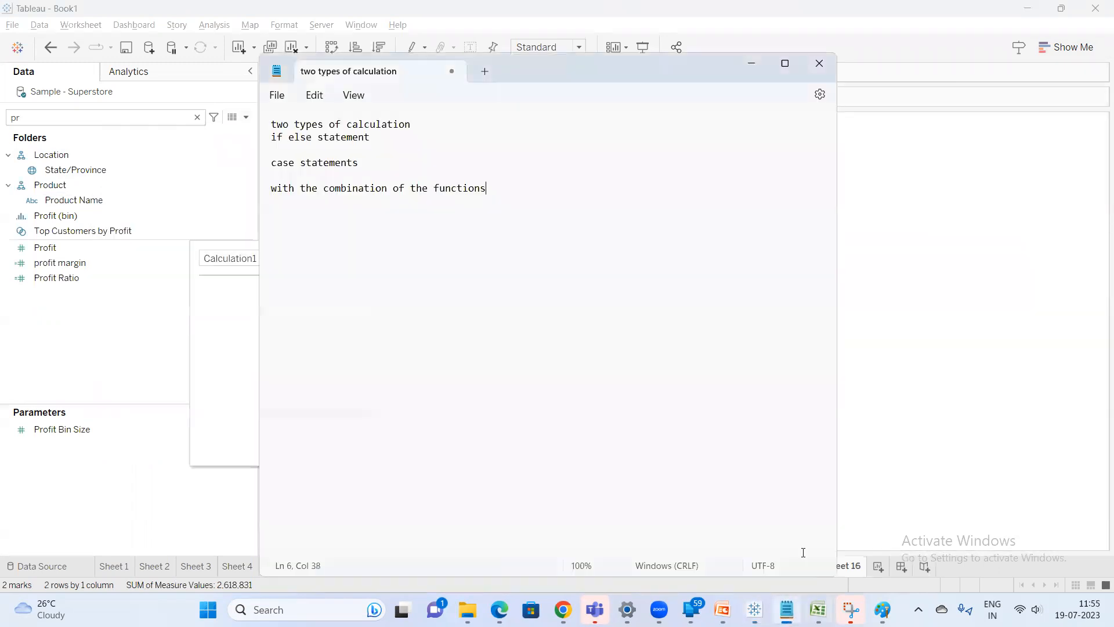
key("ctrl+a")
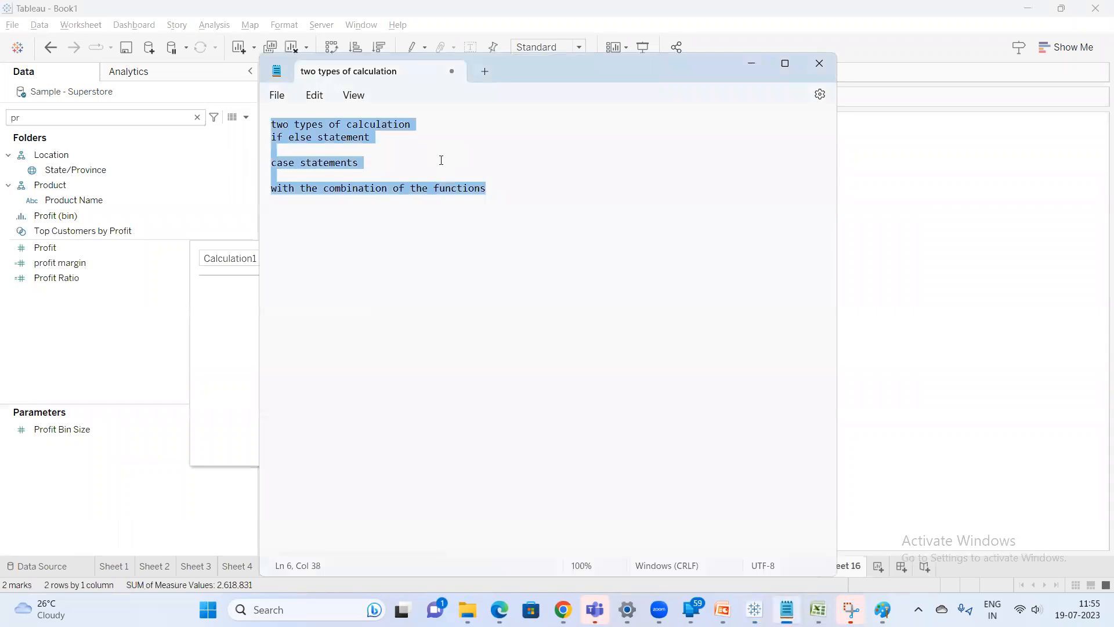
type("Product A")
key("Return")
key("Return")
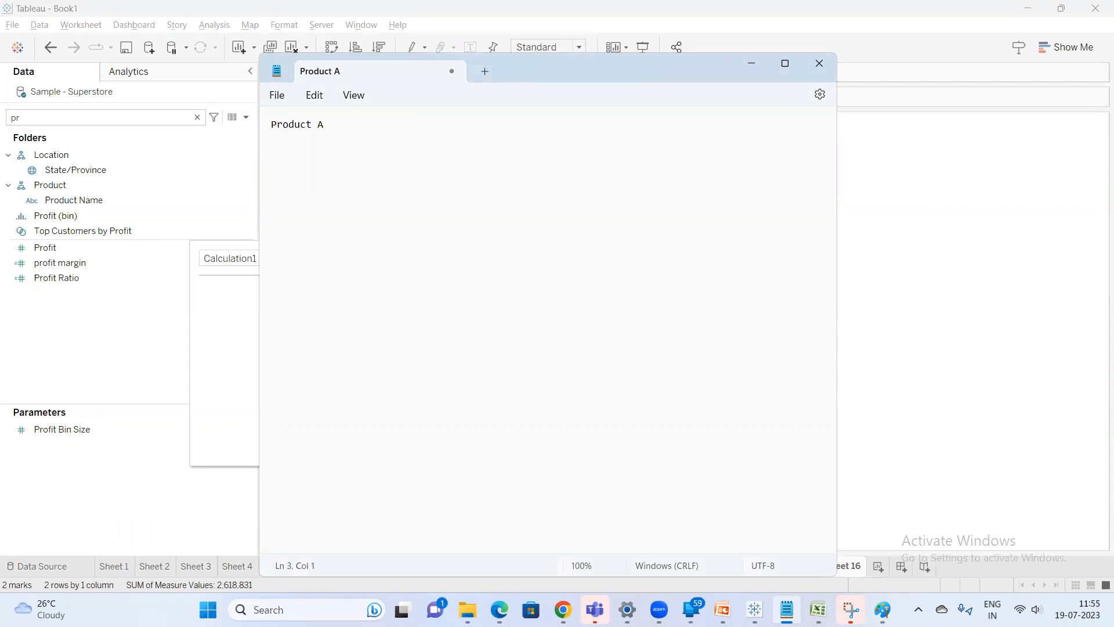
Append ' -1000' to 'Product A' and add the lines 'Selling it for 1200' and 'profit'
left_click(374, 119)
type("-1000")
key("Down")
key("Down")
type("Selling it for 1200")
key("Return")
key("Return")
type("profit ")
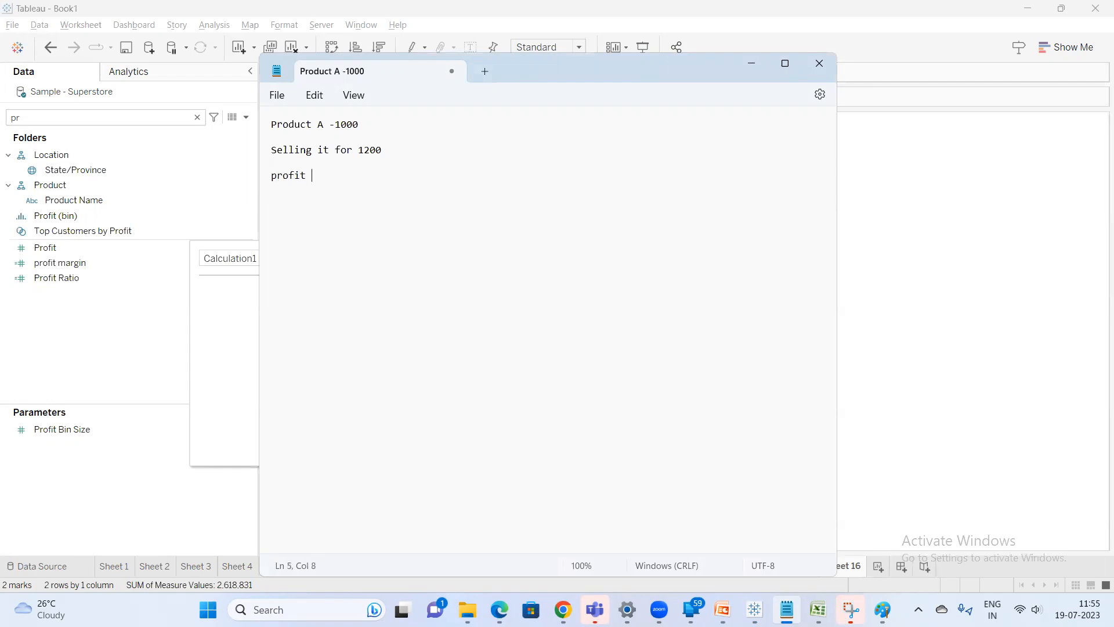
type("--200")
Complete the notes with 'profit --200' and '% of profit --sum(profit)/sum(sales)'
key("Return")
key("Return")
type("proft")
key("BackSpace")
key("BackSpace")
key("BackSpace")
key("BackSpace")
key("BackSpace")
type("% of profit --sum(profit)/sam")
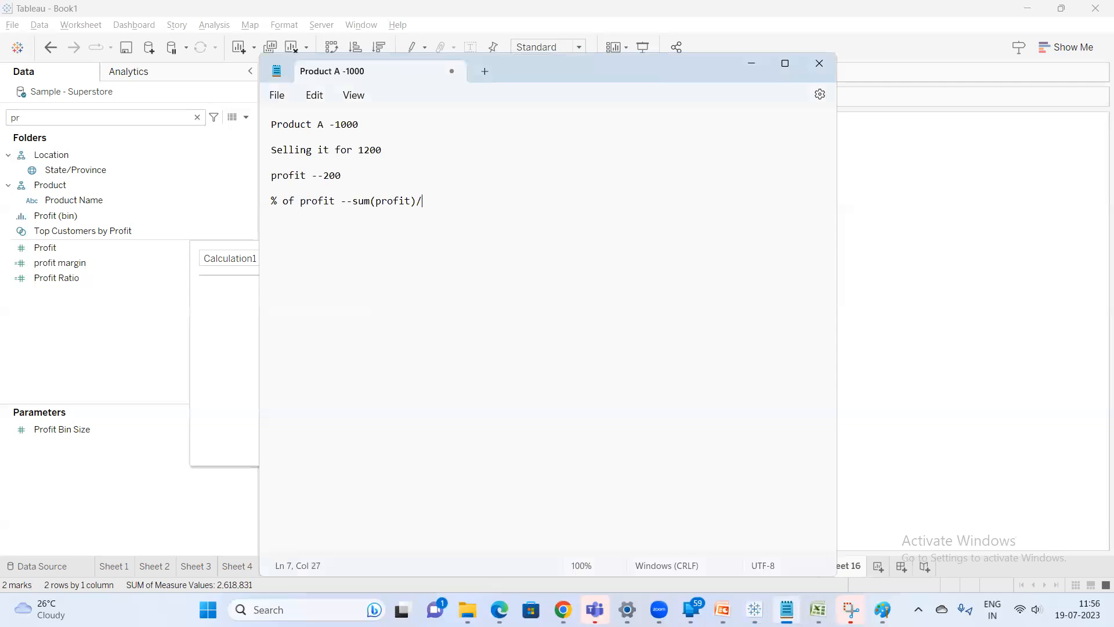
key("BackSpace")
key("BackSpace")
type("um(sales)")
key("BackSpace")
type(")")
Append '---200/1200' to the percentage-of-profit line
key("super")
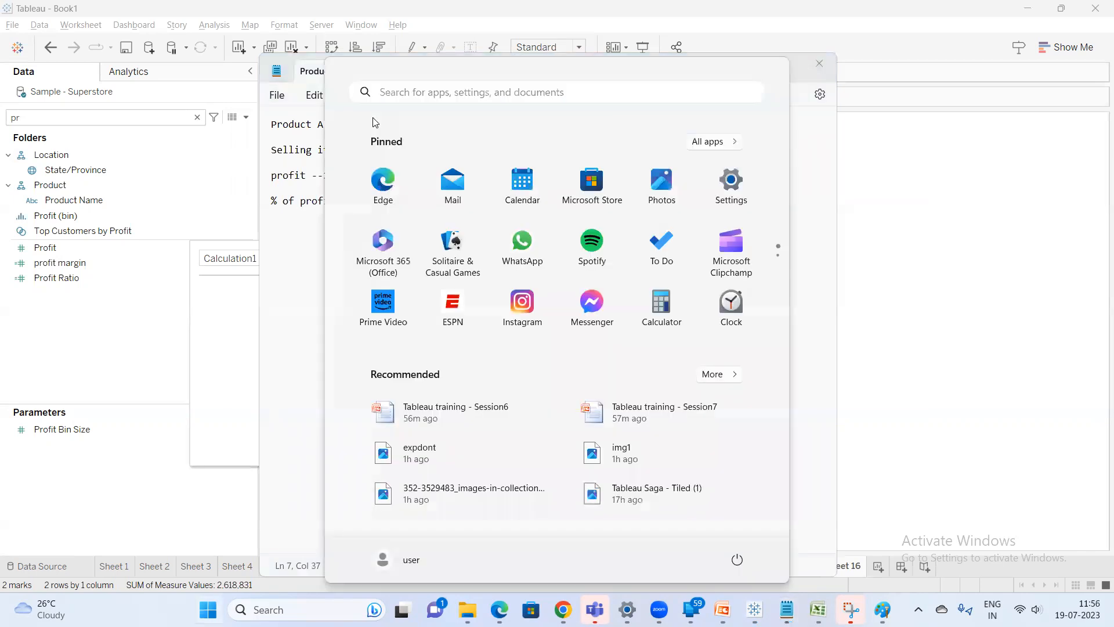
left_click(303, 257)
left_click(495, 199)
type("---200")
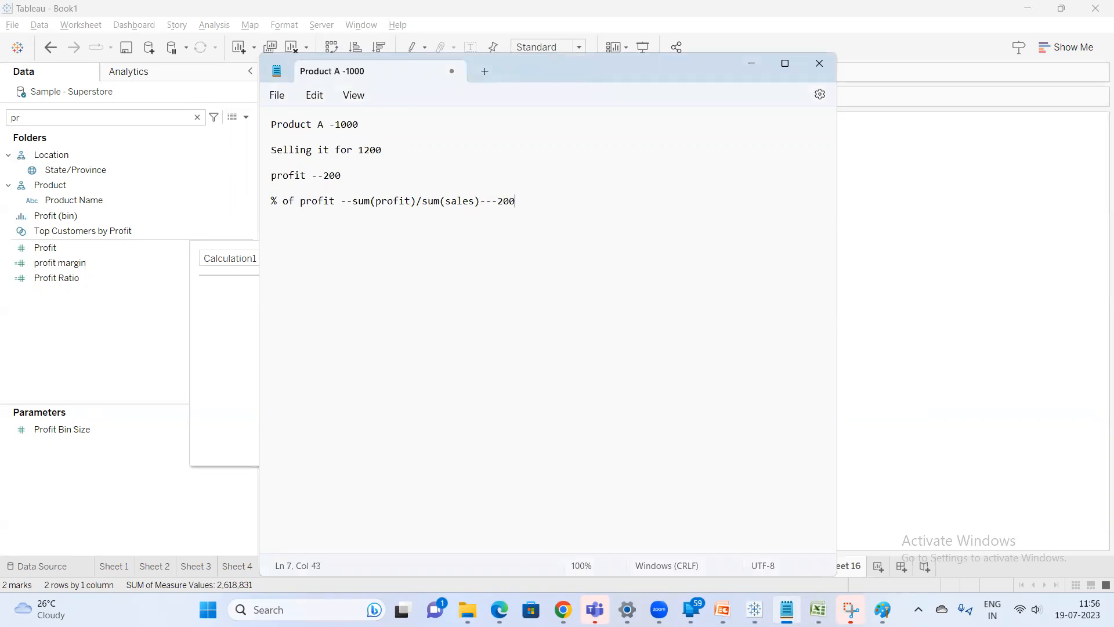
type("/1200")
Open Calculator and divide 200 by 1200
key("super")
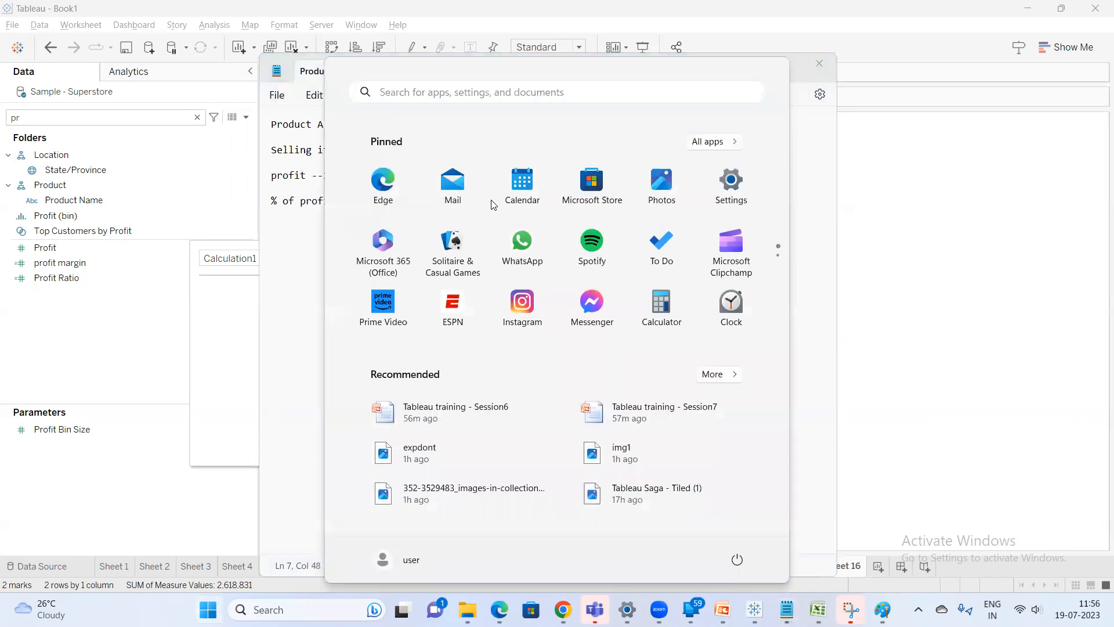
type("calculator")
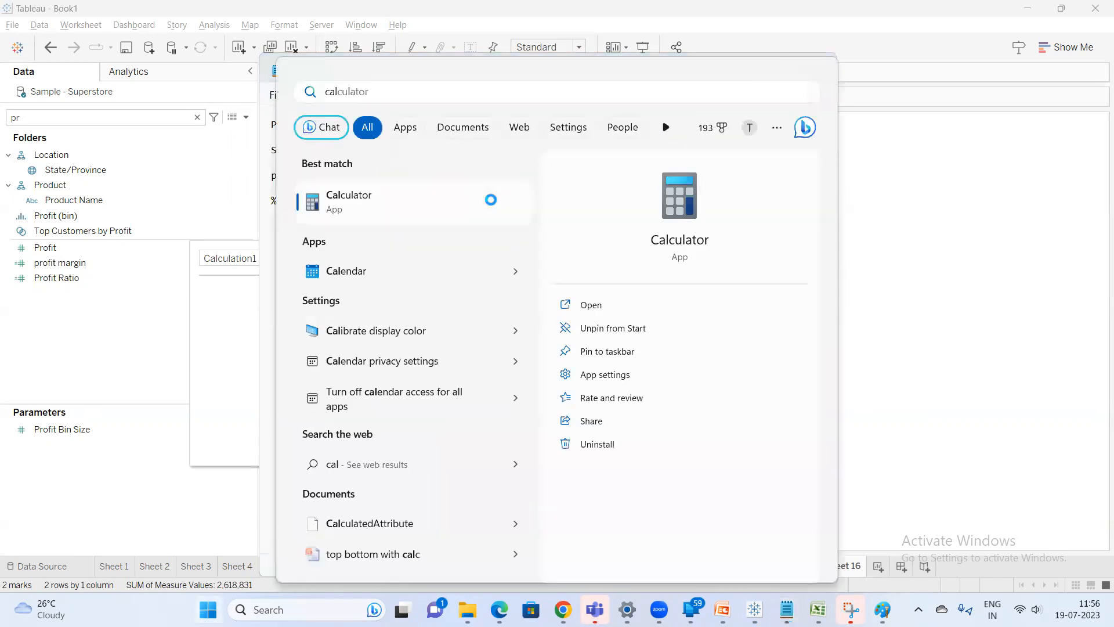
type("2")
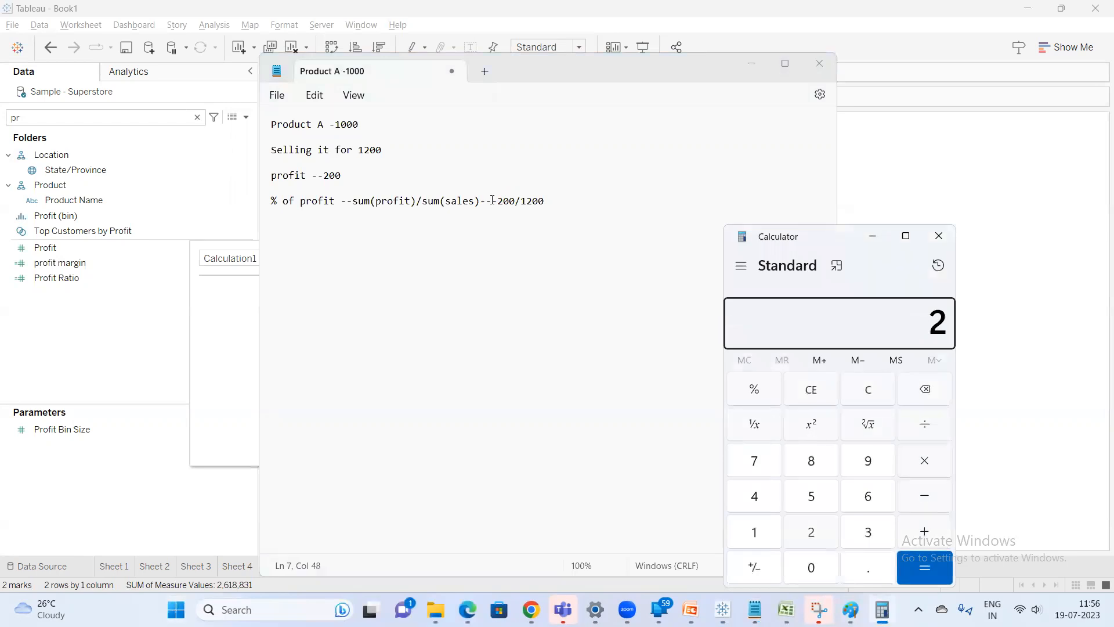
type("20")
key("BackSpace")
key("BackSpace")
mouse_move(1064, 9)
type("00")
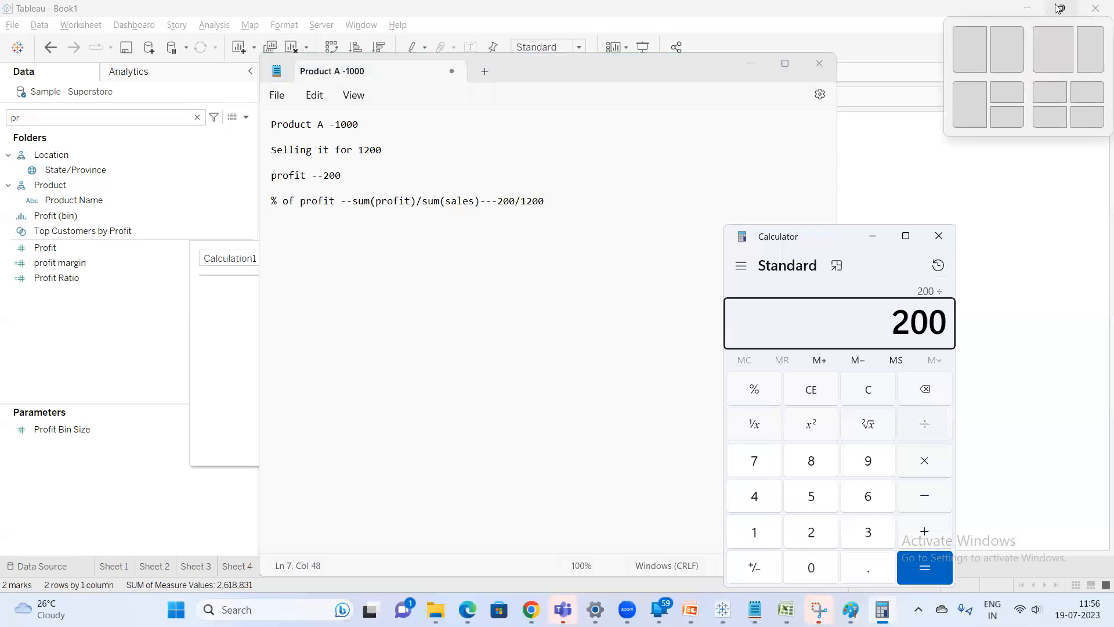
type("/1200")
key("Return")
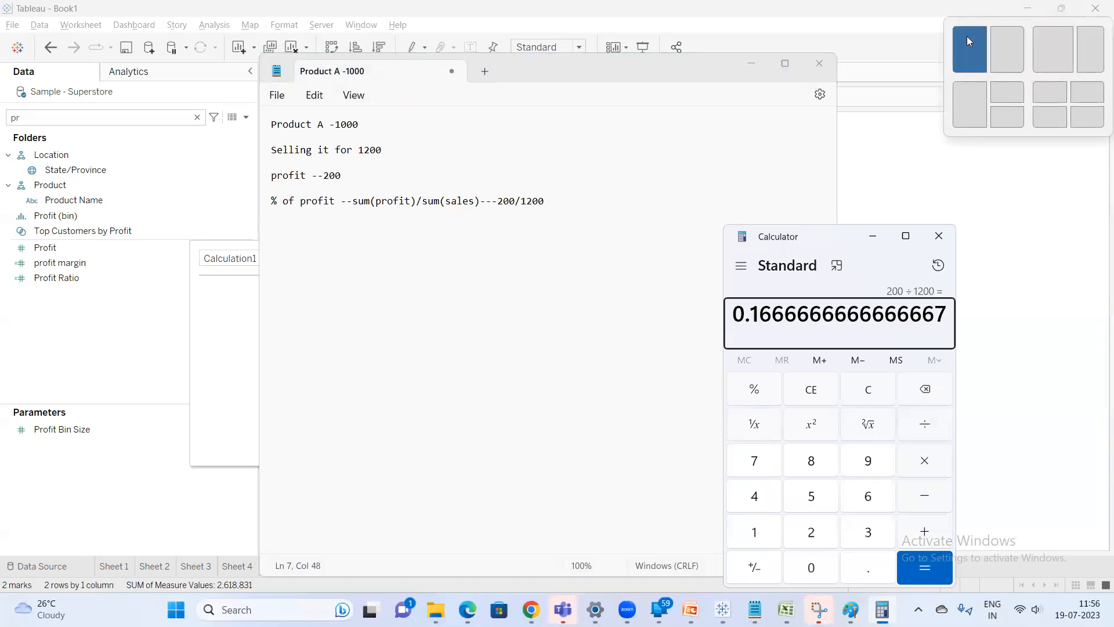
Multiply the Calculator result by 100
left_click(935, 465)
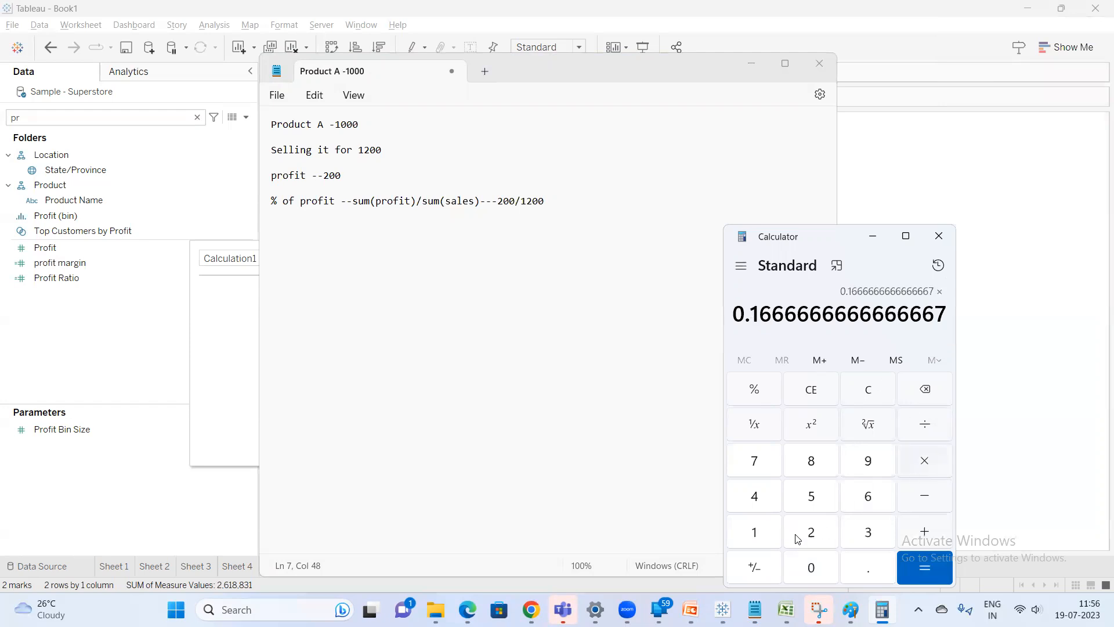
left_click(764, 533)
left_click(806, 567)
left_click(805, 567)
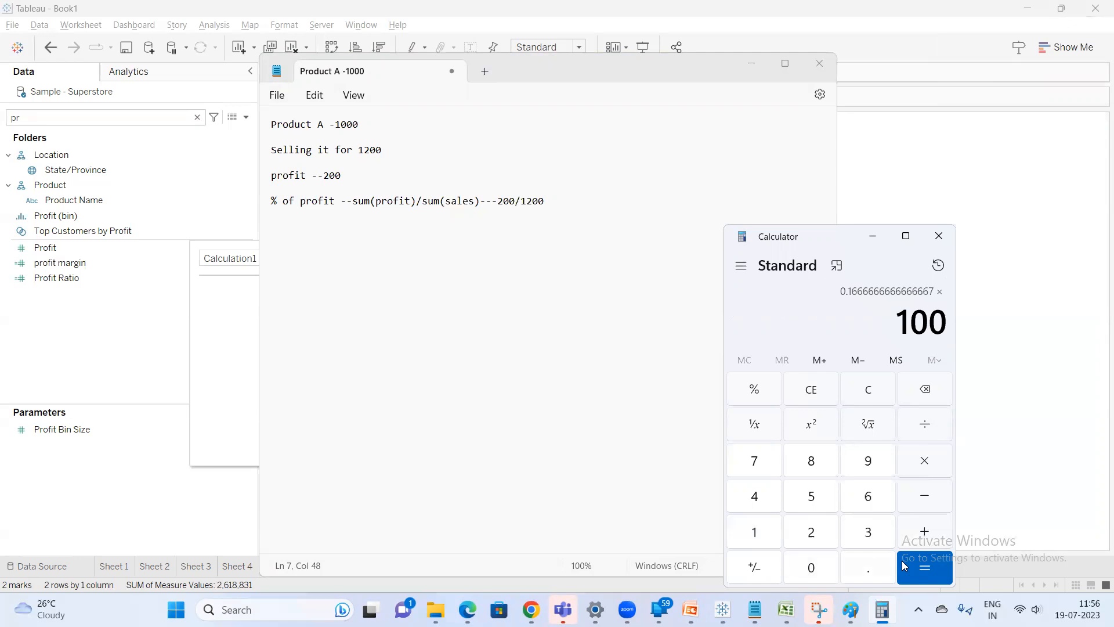
left_click(903, 565)
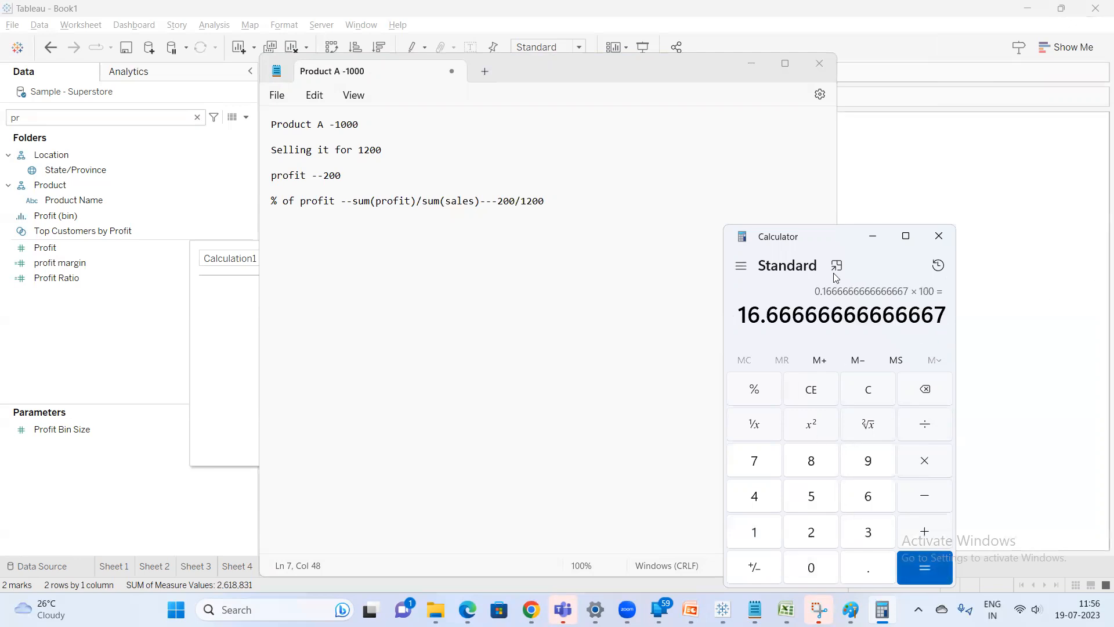
Append '---16.66%' to the percentage-of-profit line in the Notepad notes
left_click(592, 209)
type("---16.666")
key("BackSpace")
type("%")
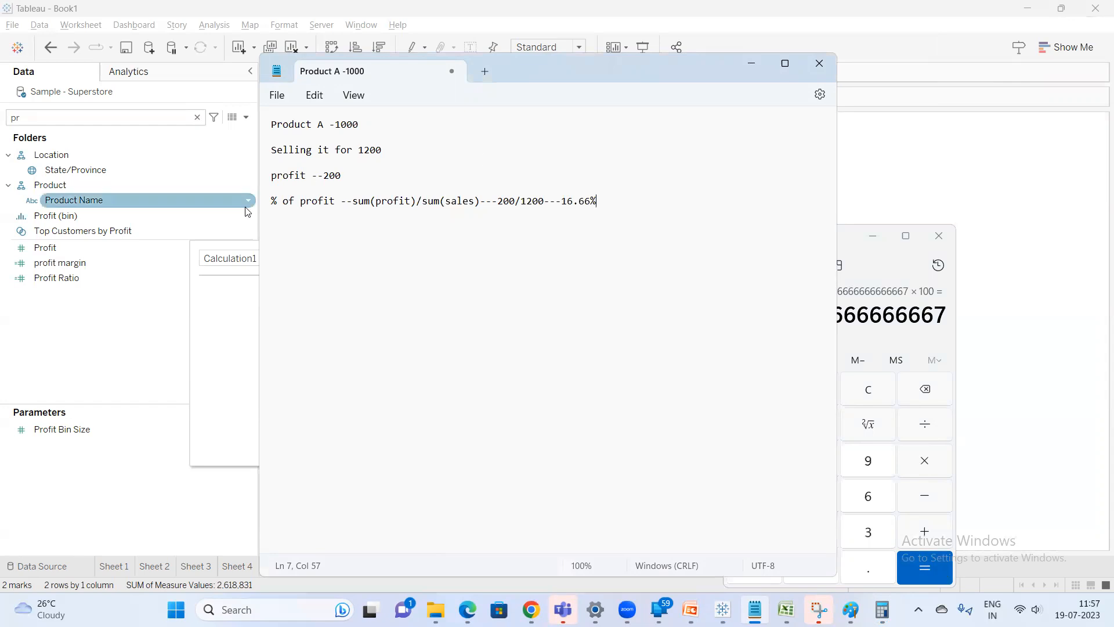
Return to the calculation editor and enter the formula SUM([Profit])/SUM([Sales])
left_click(219, 318)
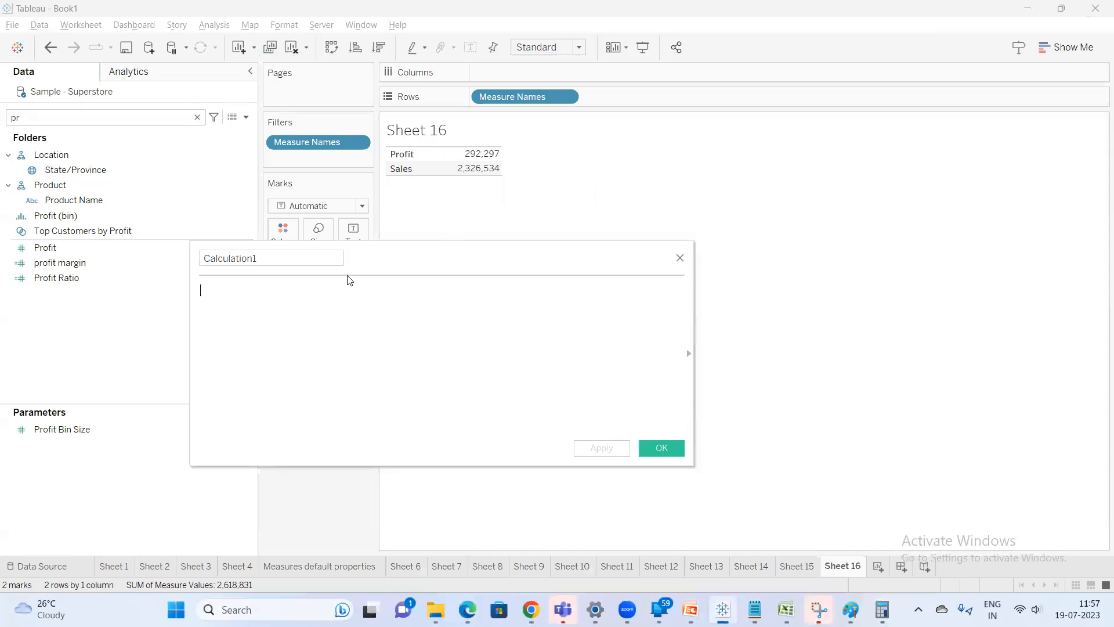
type("sum")
key("Return")
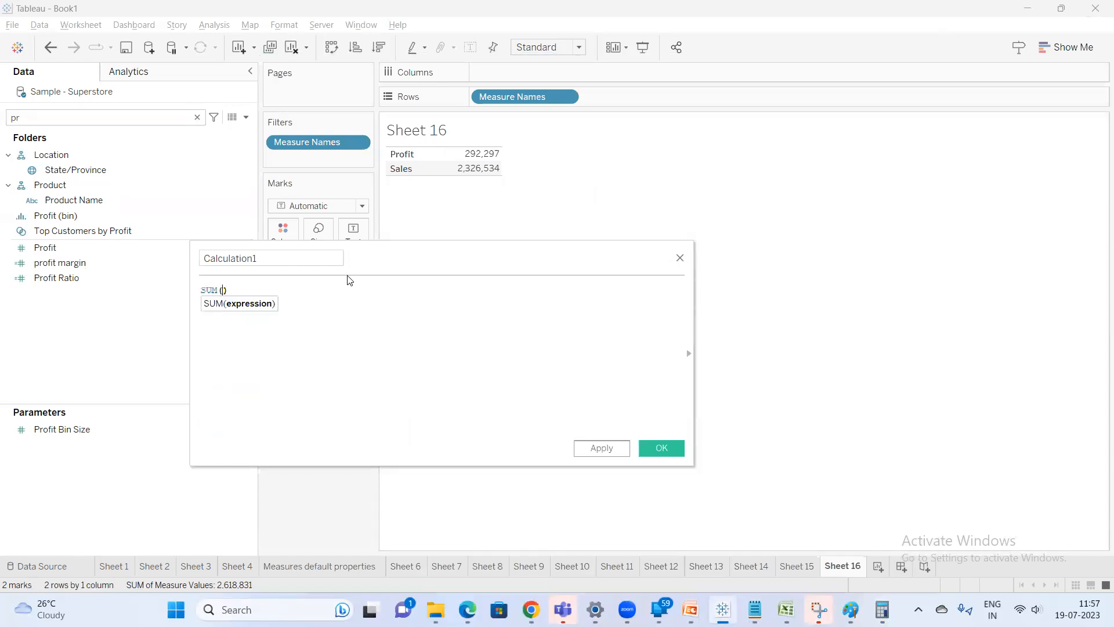
type("pro")
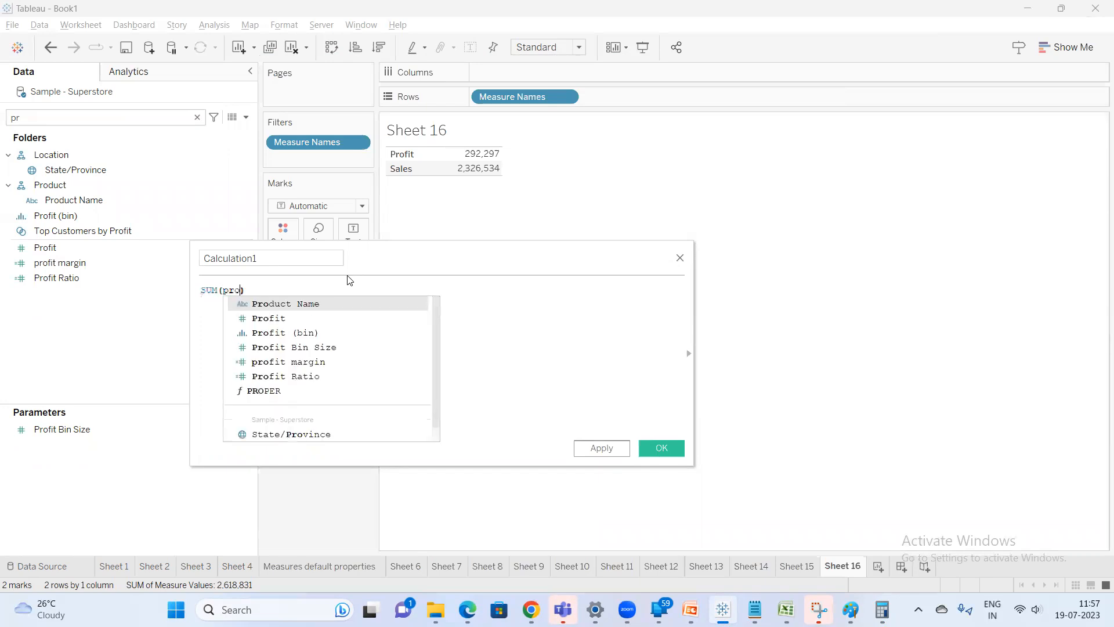
type("f")
key("Return")
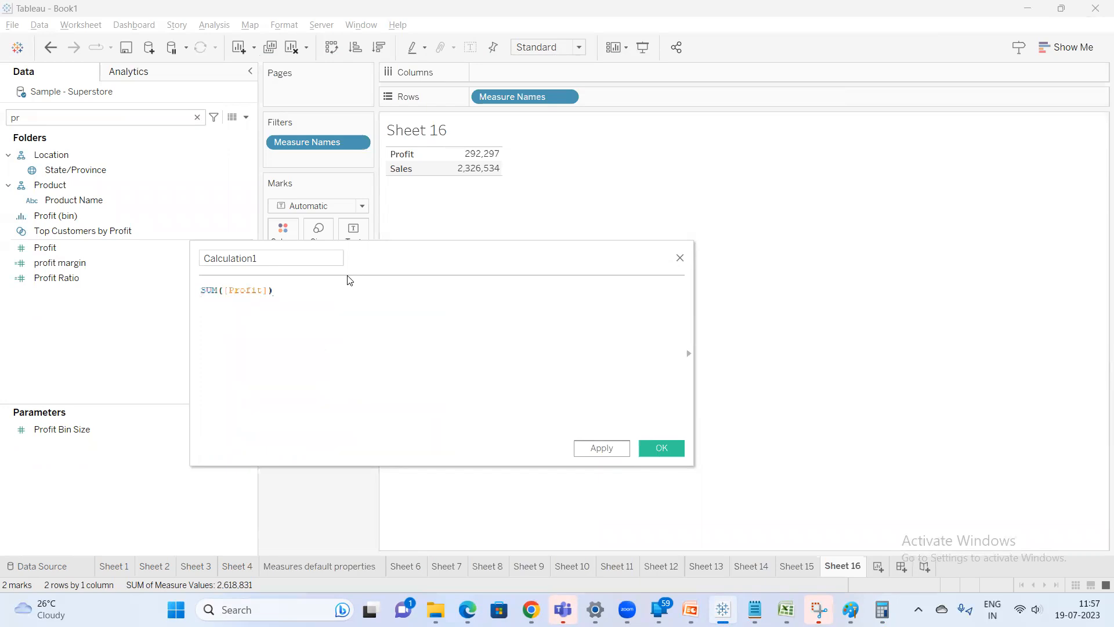
type("/sum")
key("Return")
type("sal")
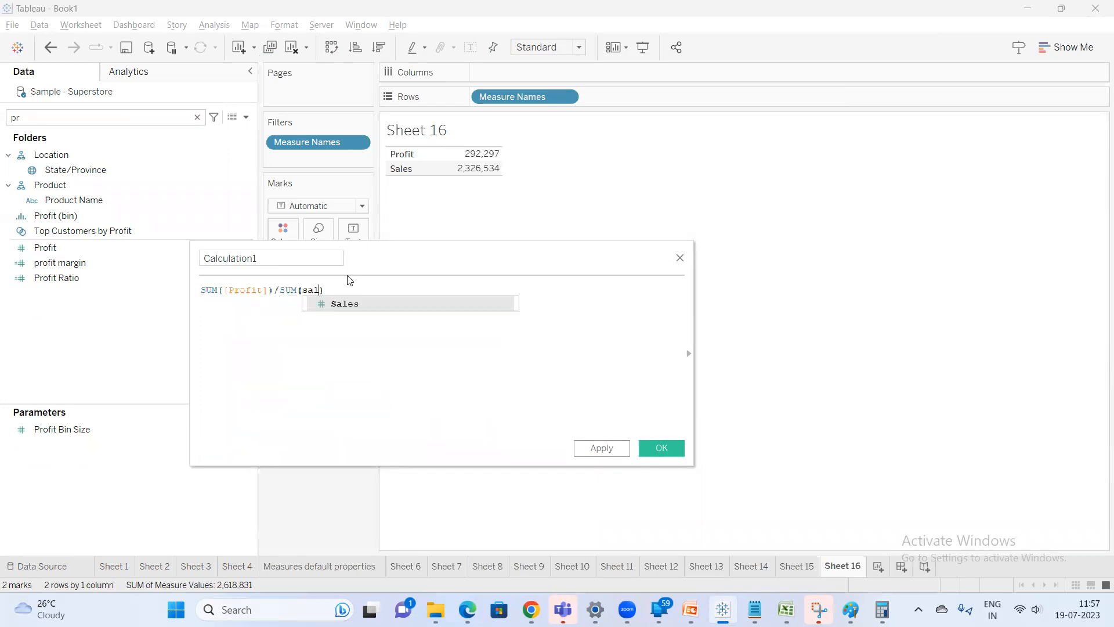
key("Return")
Name the calculation '% of Profit', save it, and add the field to the view
left_click(273, 259)
double_click(273, 259)
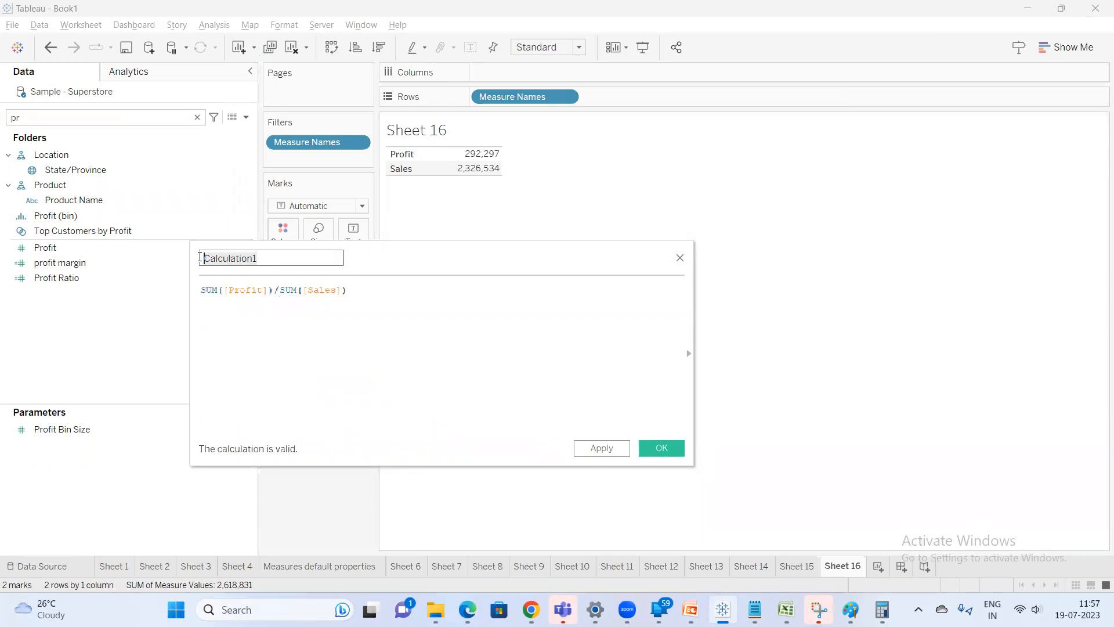
type("% of Profit")
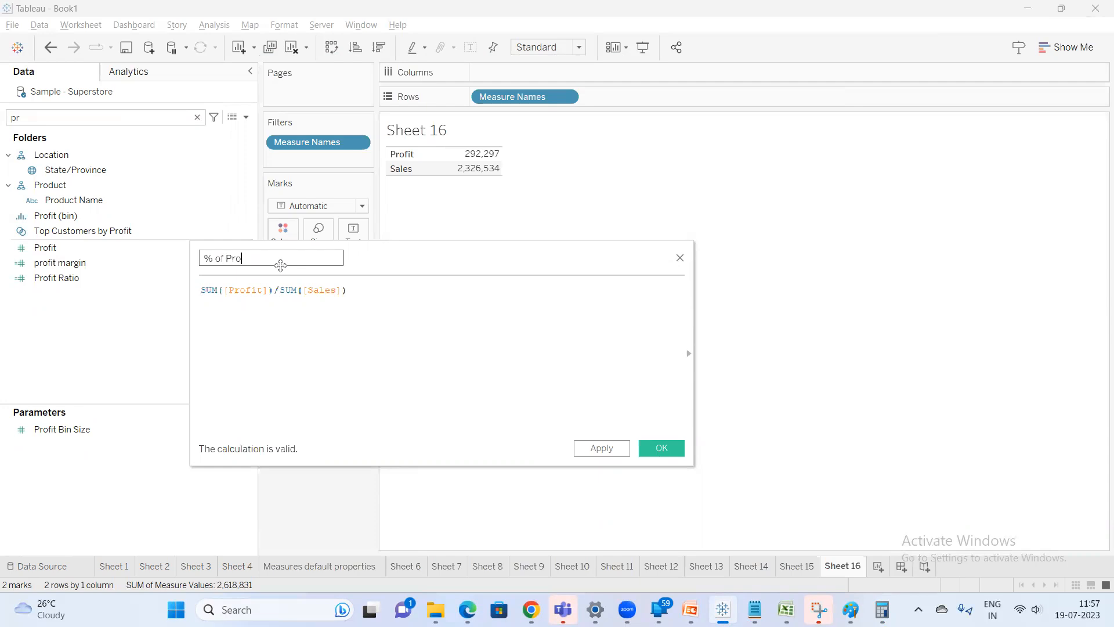
left_click(662, 448)
double_click(112, 254)
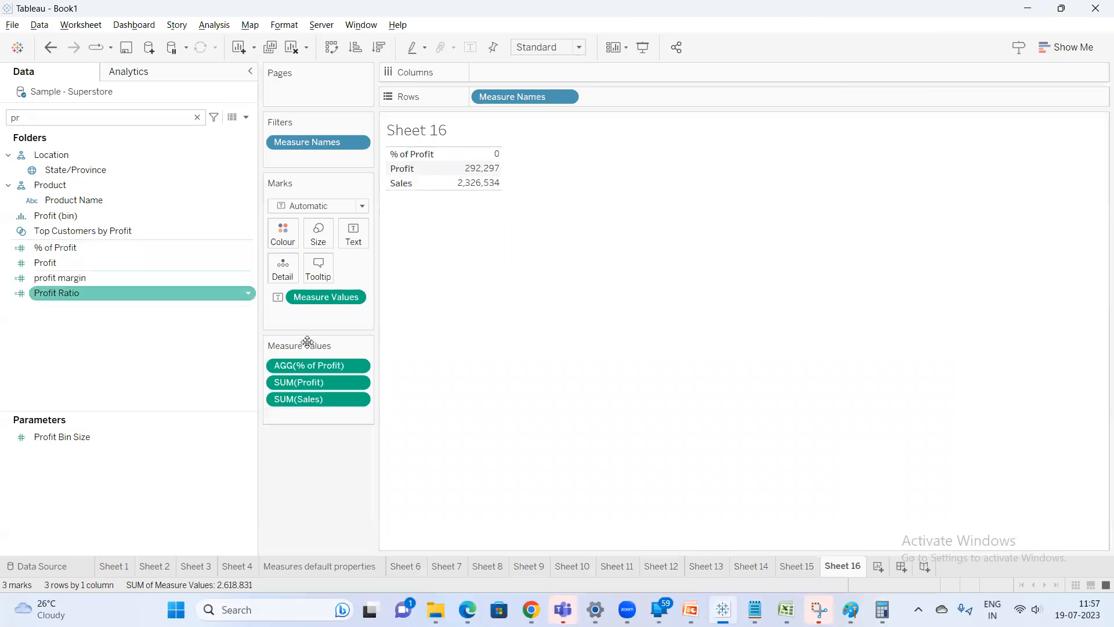
Format the % of Profit pill's numbers as Number (Standard)
right_click(321, 371)
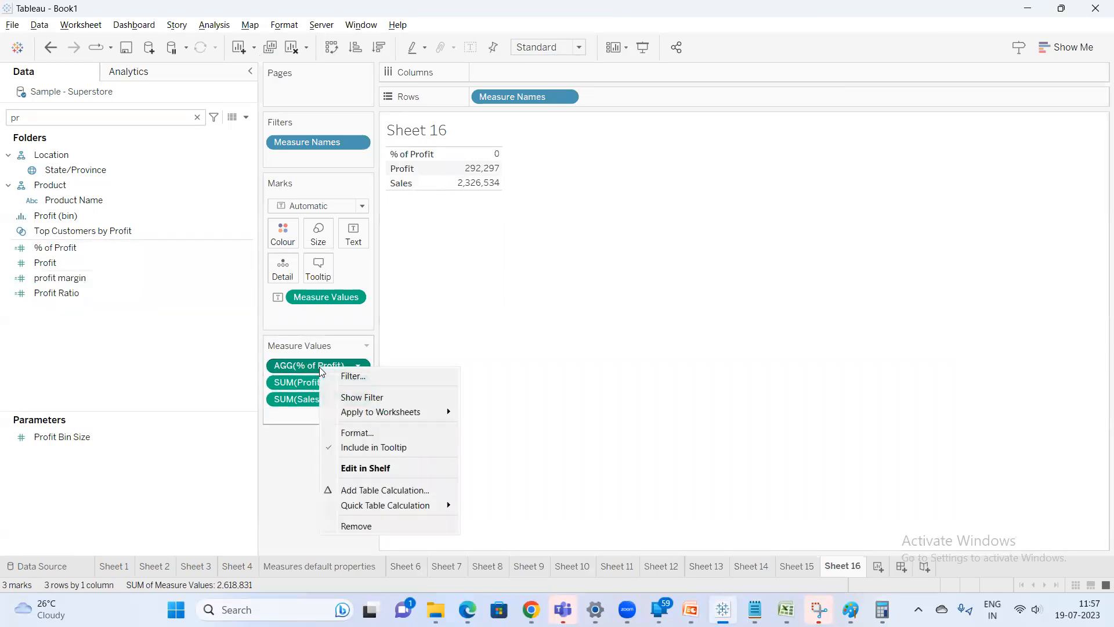
left_click(371, 433)
left_click(124, 162)
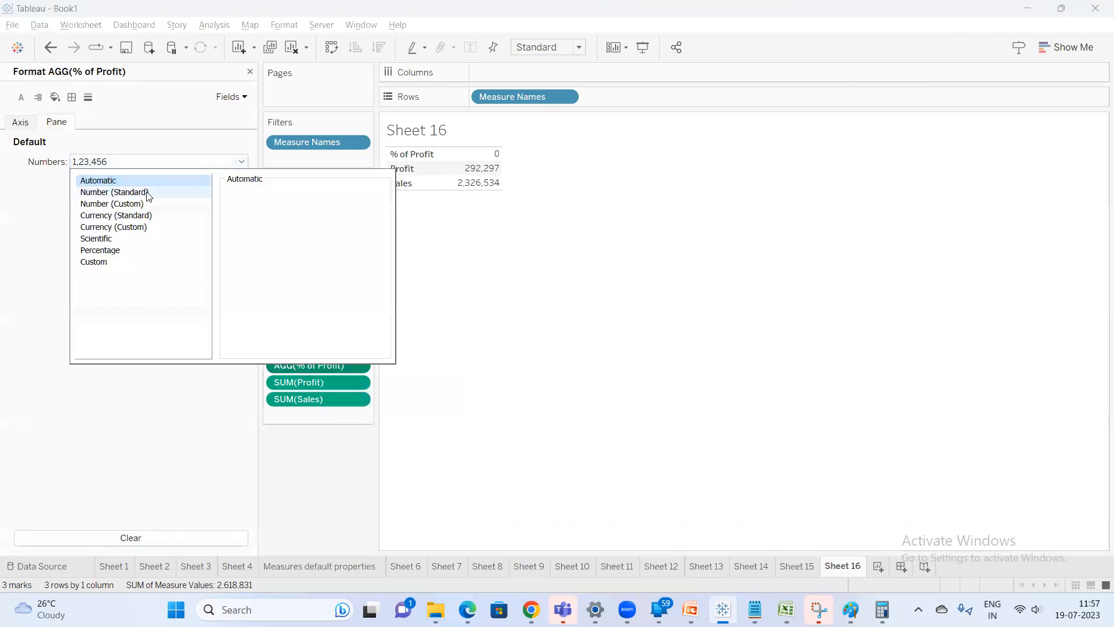
left_click(150, 192)
left_click(454, 153)
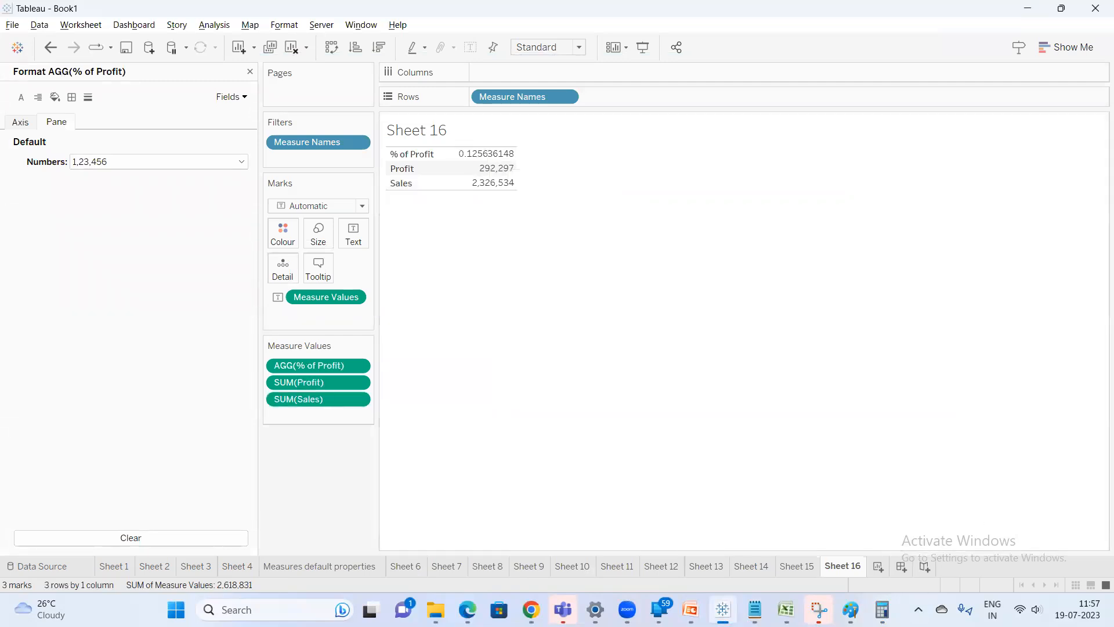
Compare with the Notepad notes, then format % of Profit numbers as Percentage with 0 decimal places
left_click(754, 609)
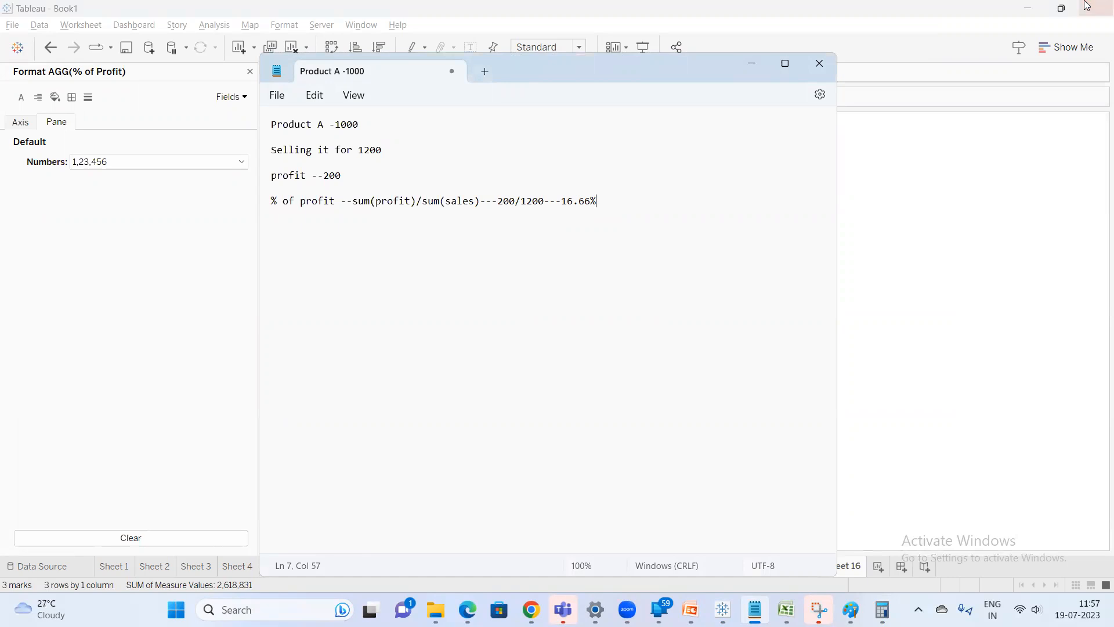
left_click(85, 239)
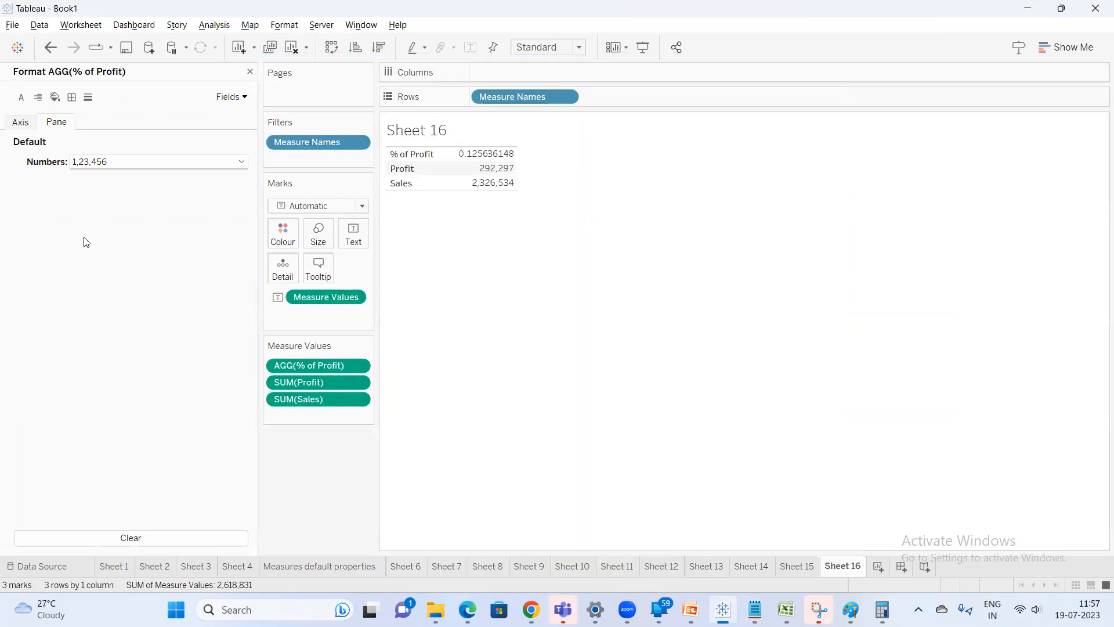
left_click(134, 168)
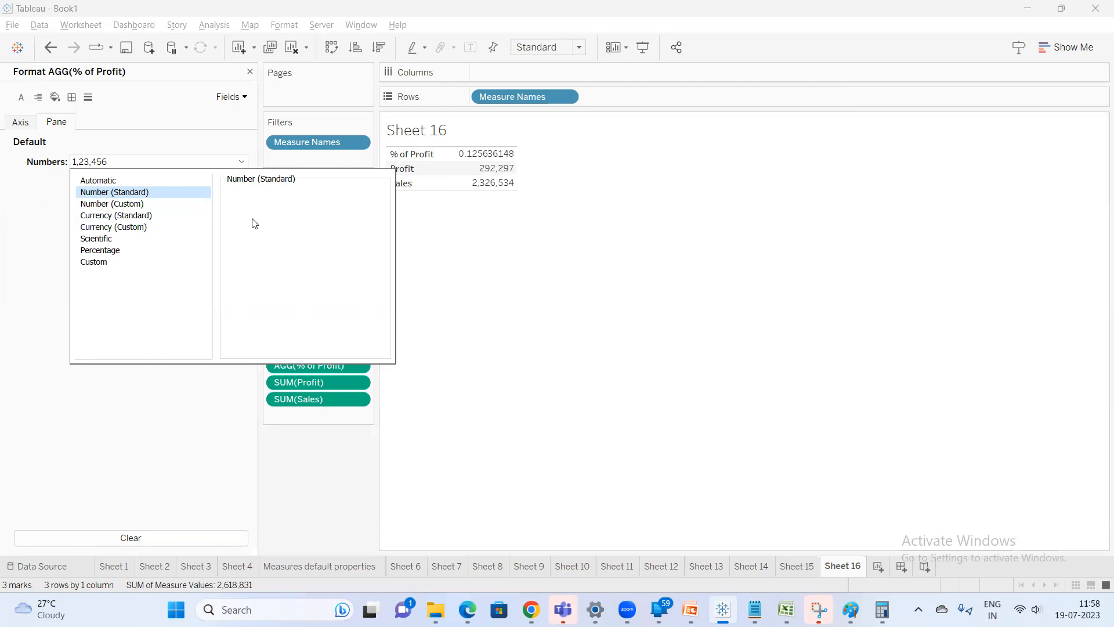
left_click(119, 254)
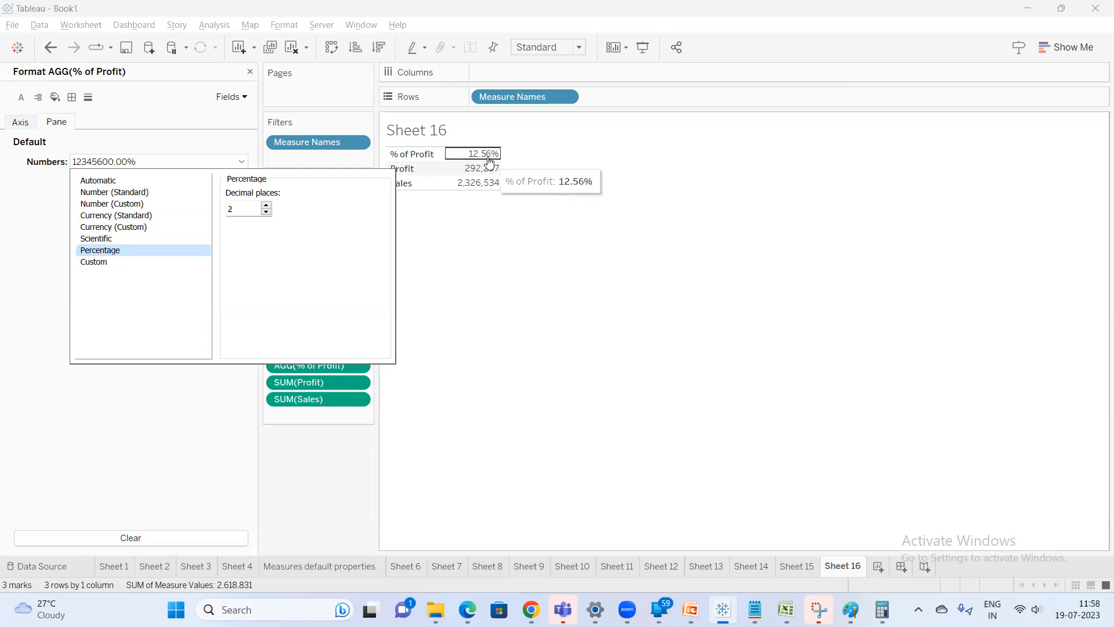
left_click(265, 213)
left_click(265, 213)
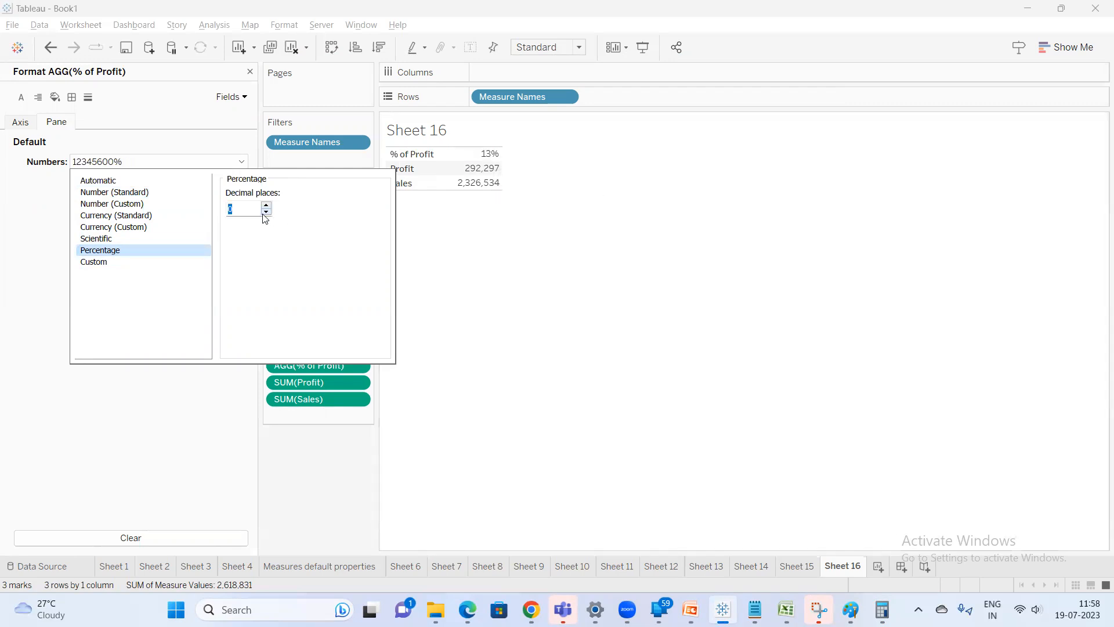
left_click(432, 260)
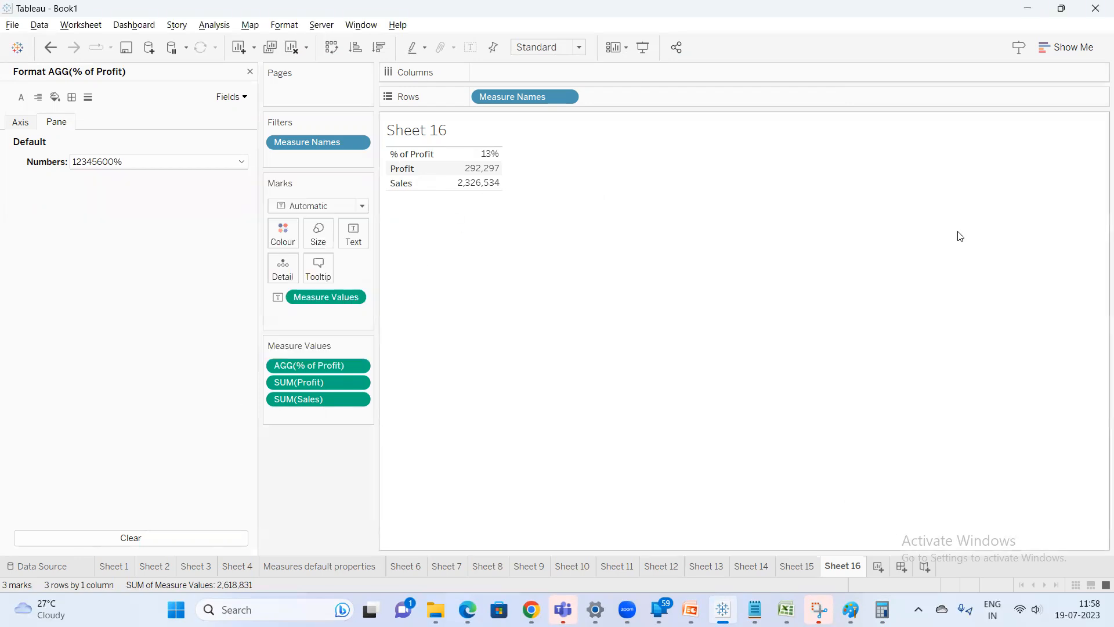
Close the format pane and filter the data fields by '%'
mouse_move(487, 170)
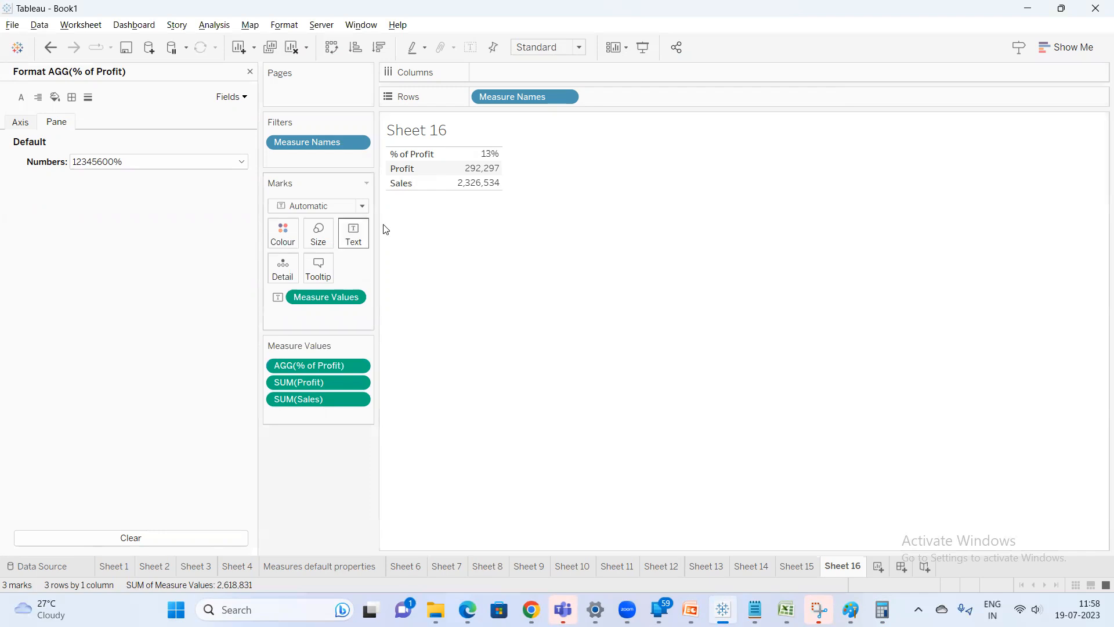
left_click(250, 71)
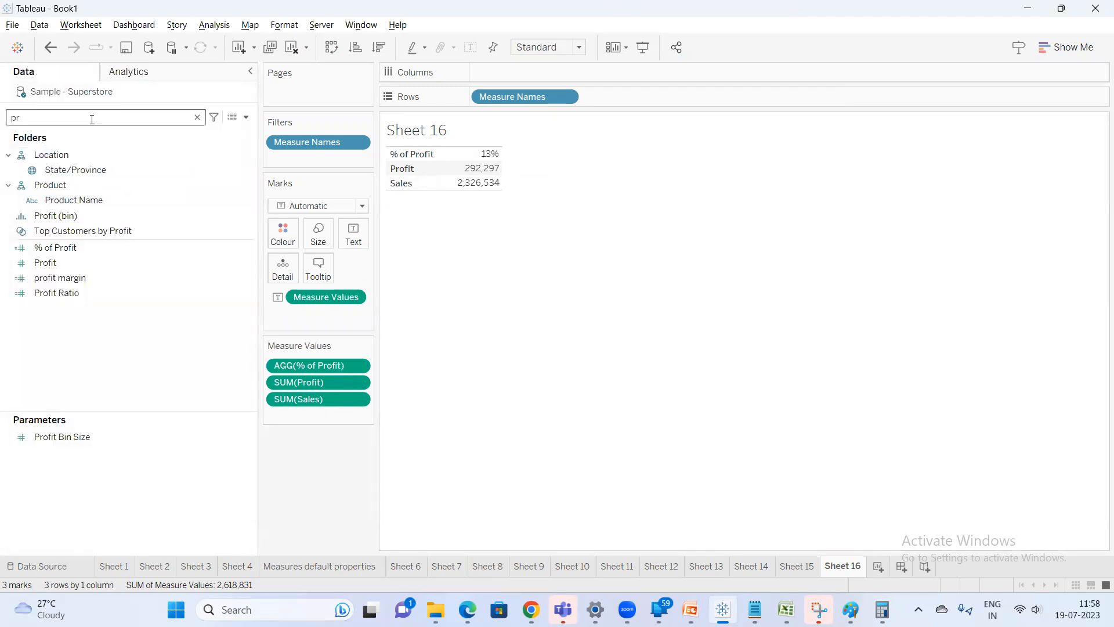
left_click(197, 119)
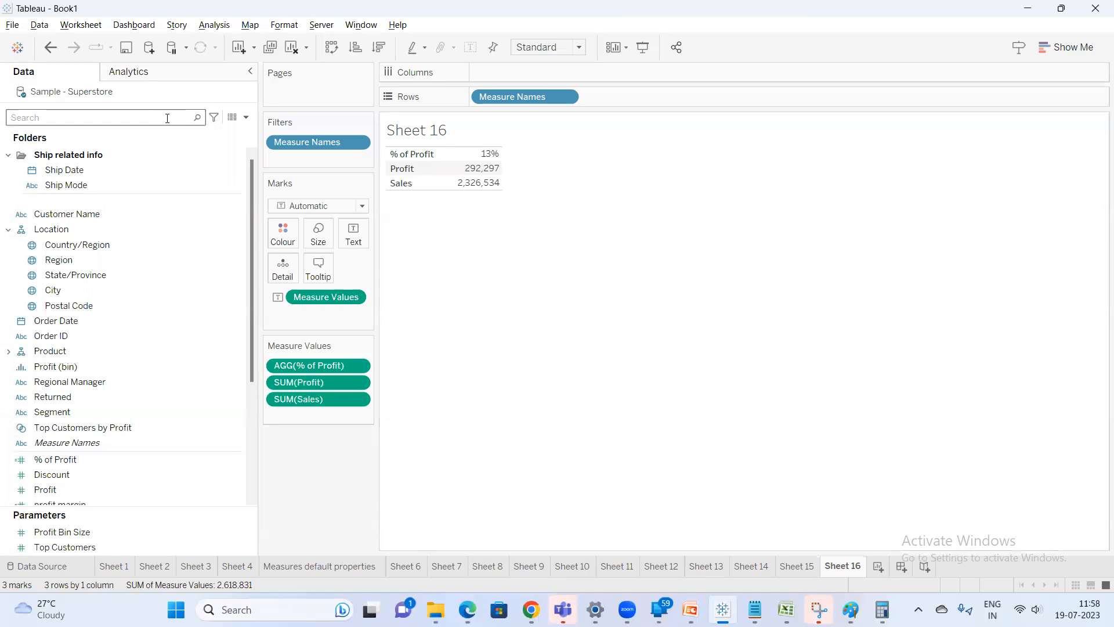
type("%")
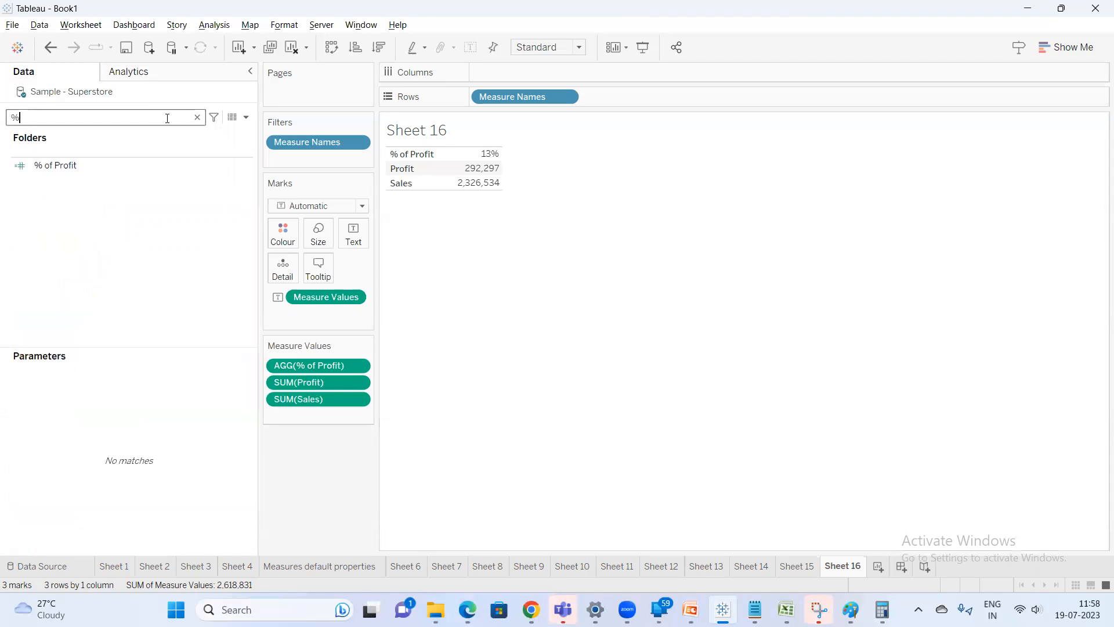
Open % of Profit for editing and browse the Number functions in the function reference, selecting DIV
left_click(67, 173)
right_click(67, 173)
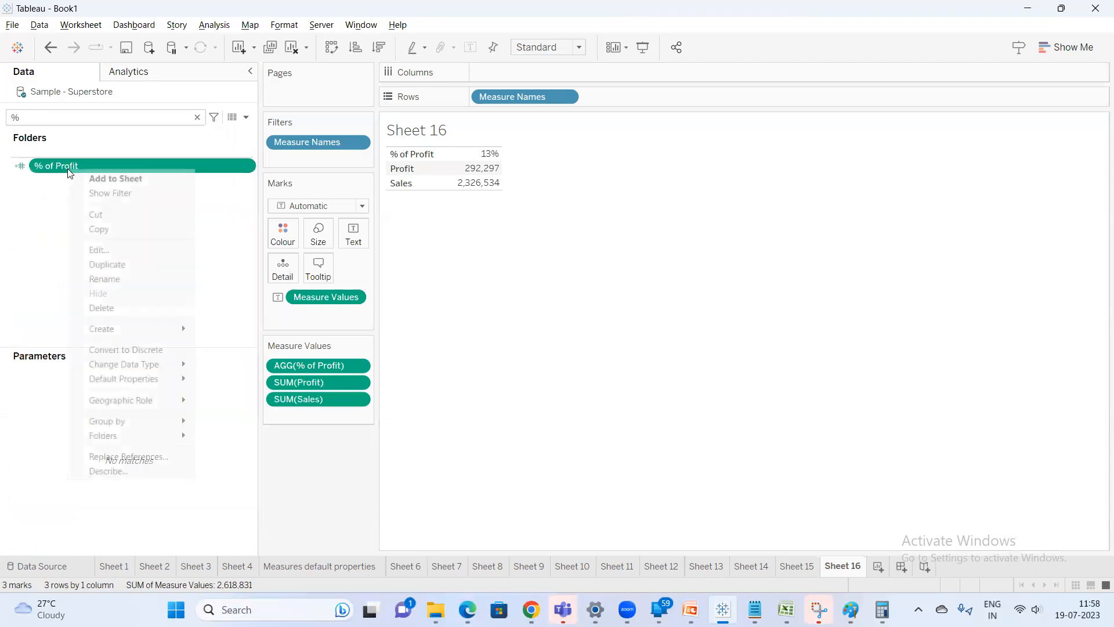
left_click(120, 249)
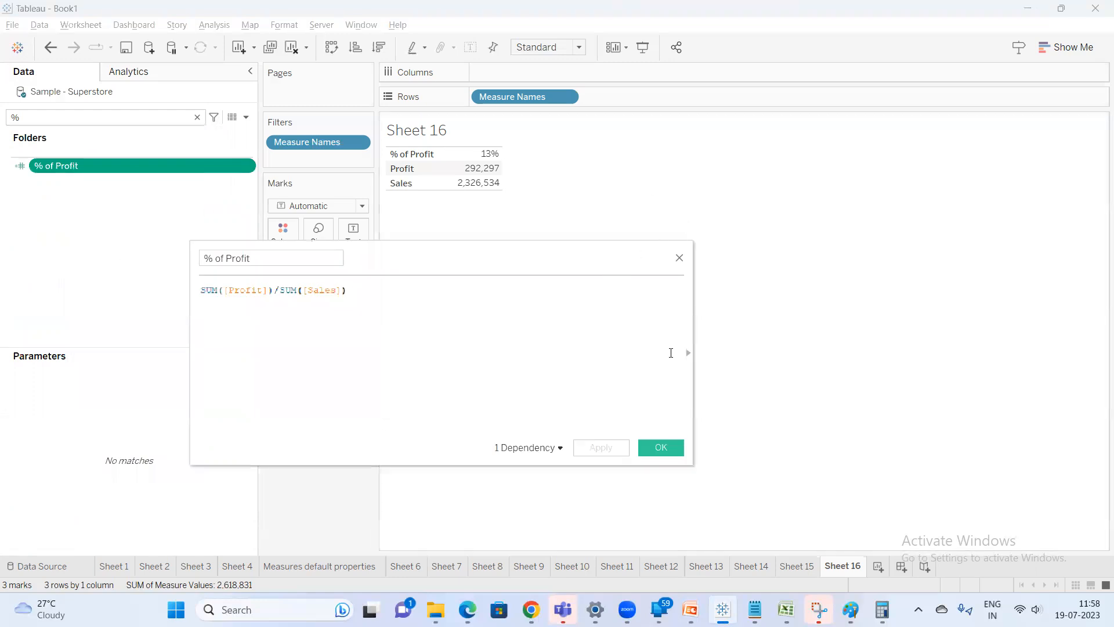
left_click(689, 354)
left_click(788, 257)
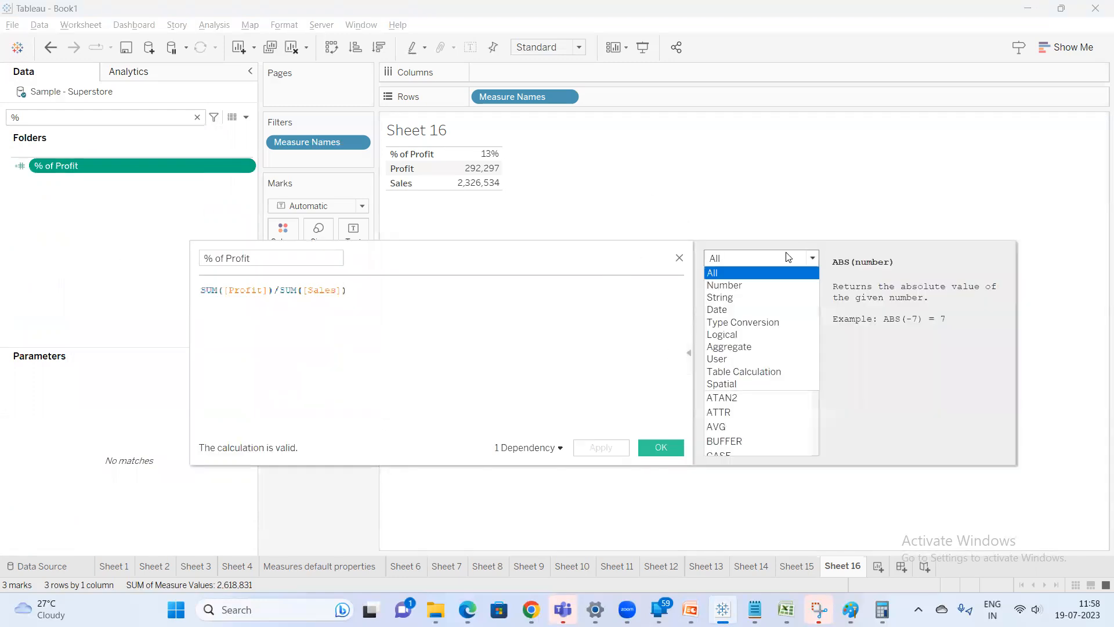
left_click(764, 292)
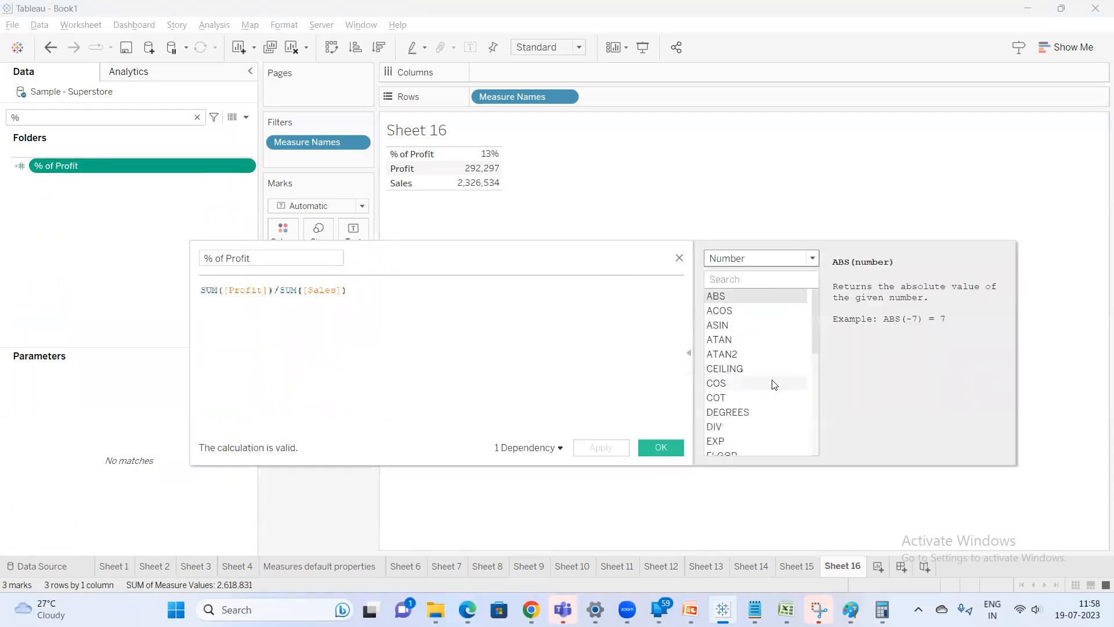
left_click(741, 425)
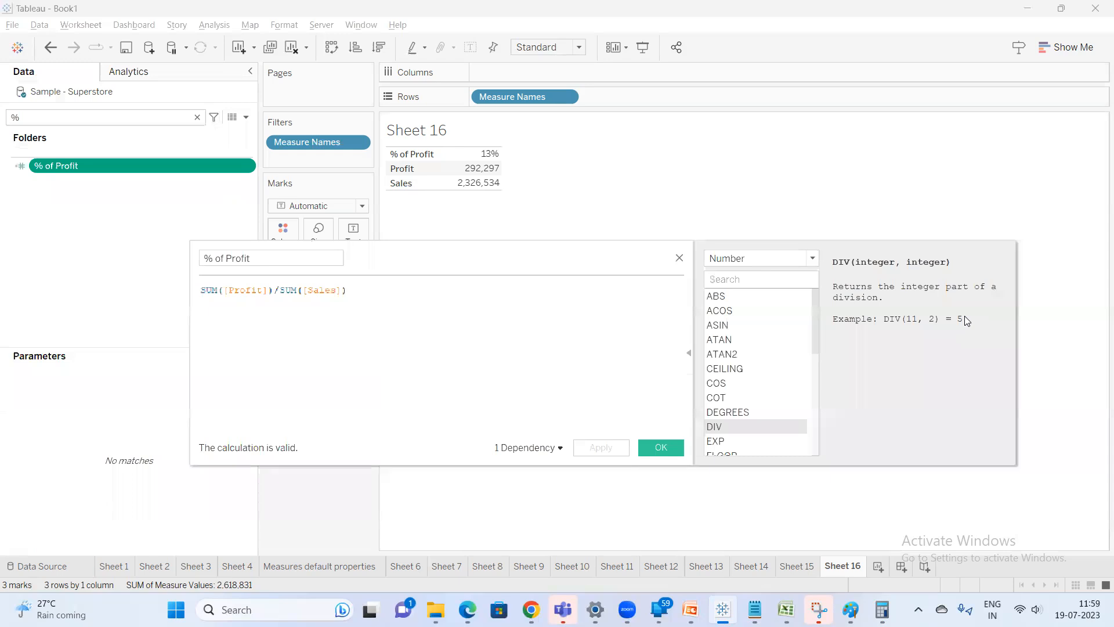
Select EXP in the Number function reference, replace the formula with EXP(5), and rename the calculated field exp
left_click_drag(814, 324, 815, 349)
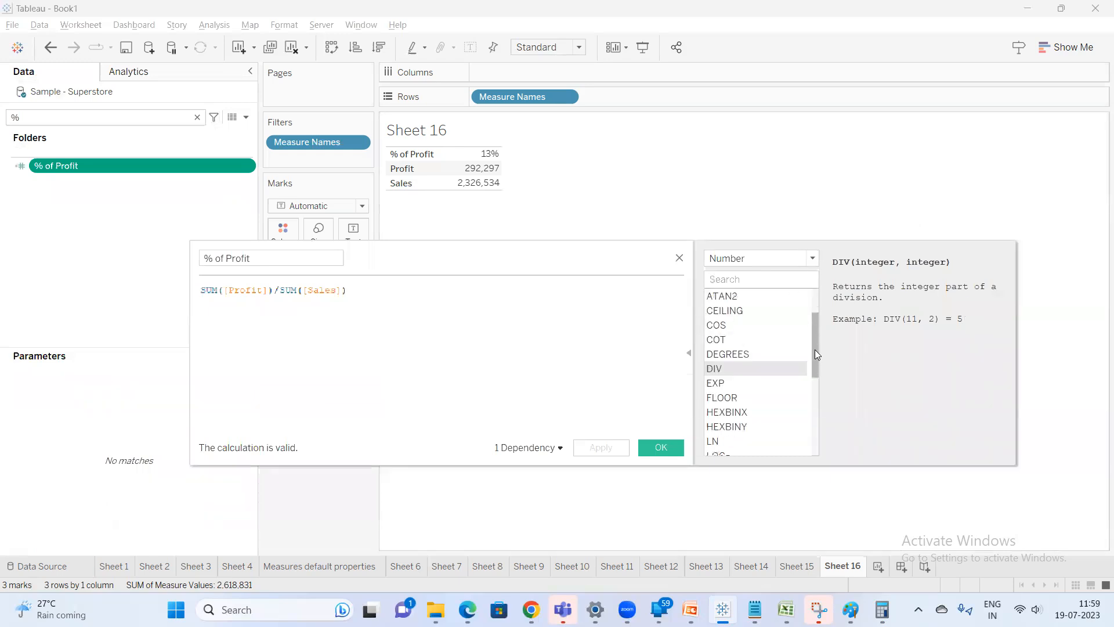
left_click(736, 384)
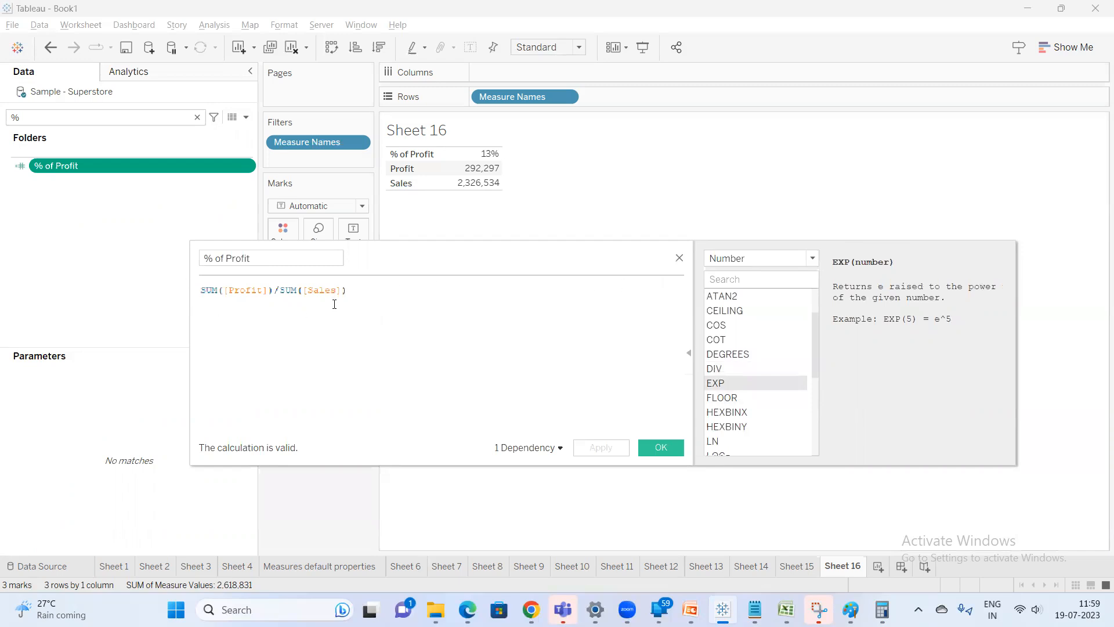
left_click_drag(347, 291, 52, 252)
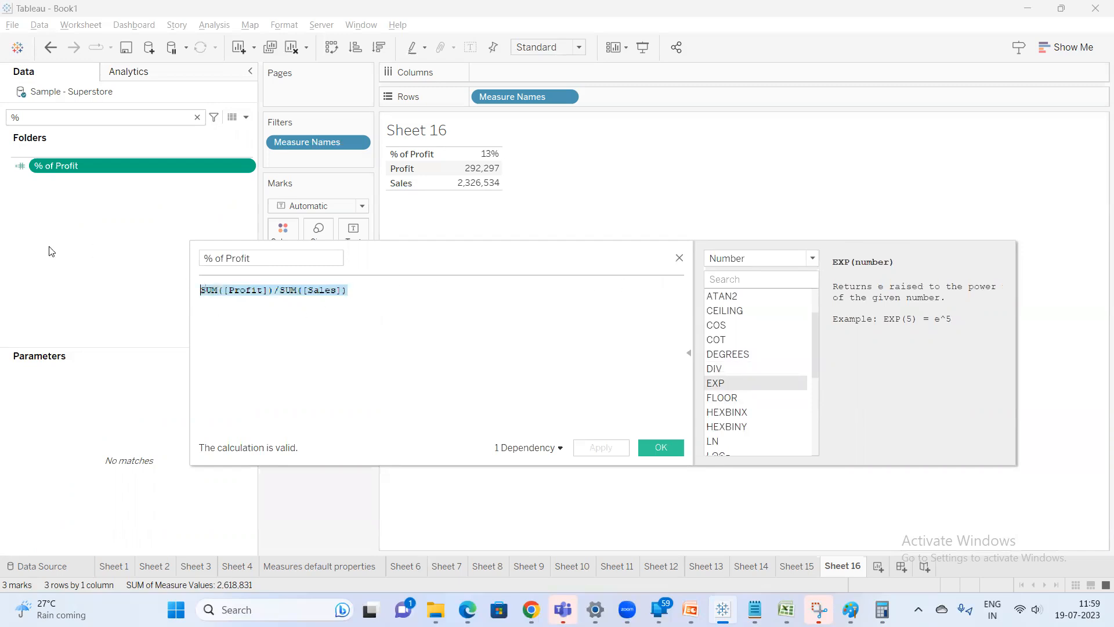
type("expon")
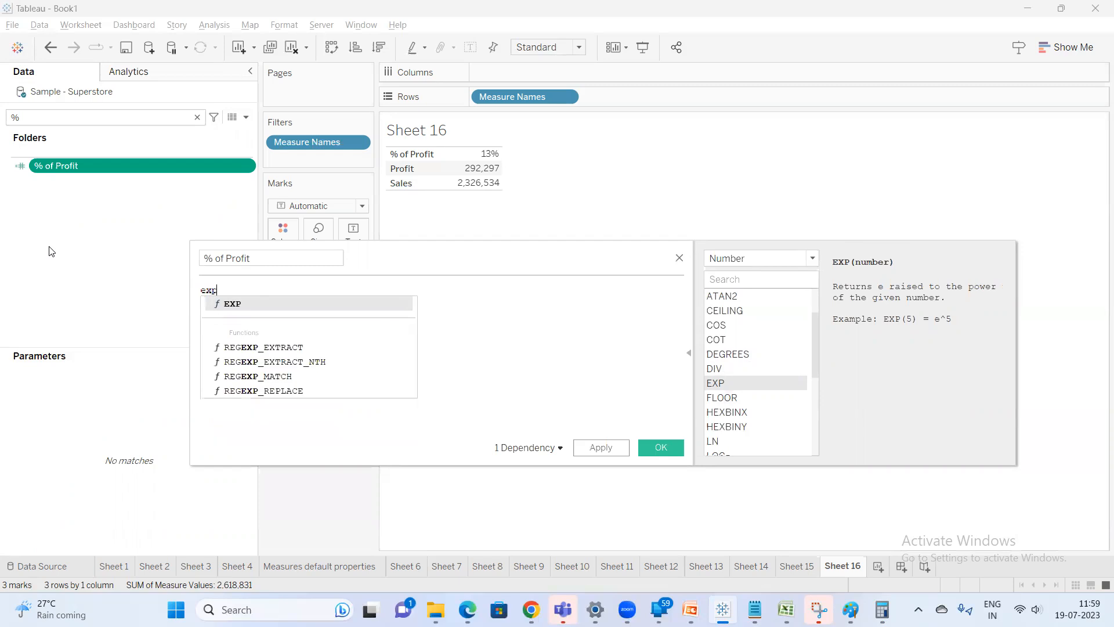
key("Return")
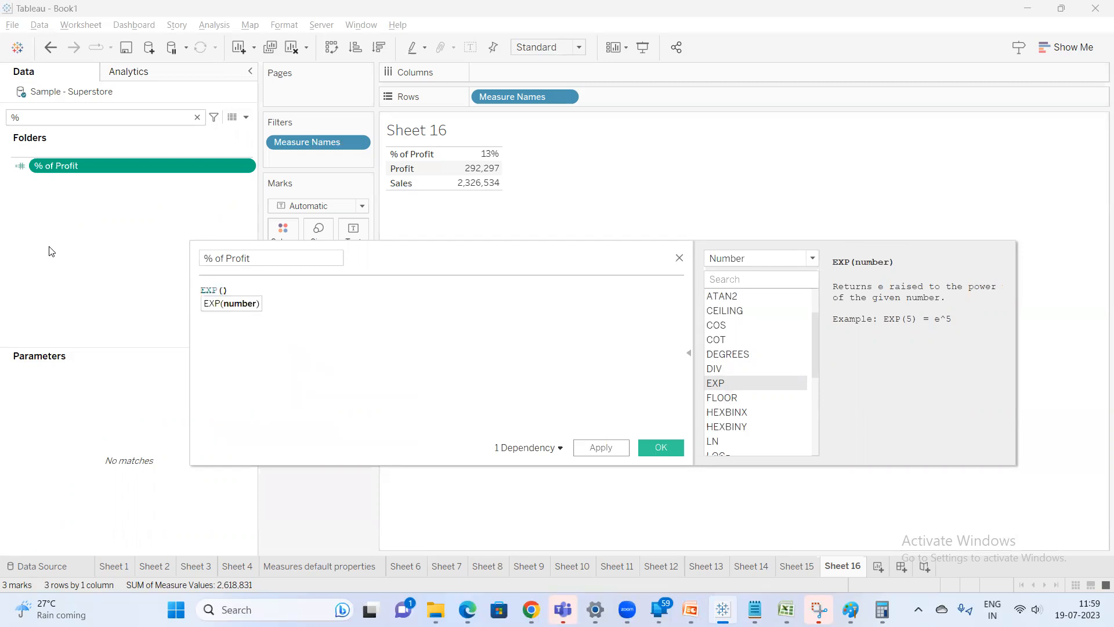
left_click(276, 262)
type("ex")
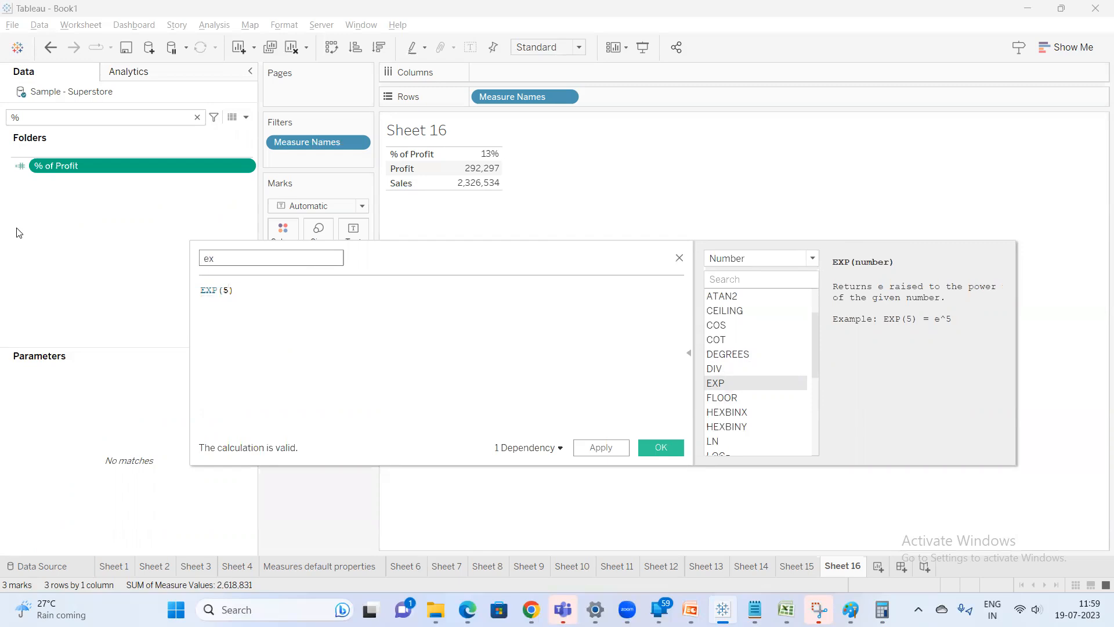
Apply the calculation on a new sheet, add the exp field to the view, and show it as a text table
left_click(878, 568)
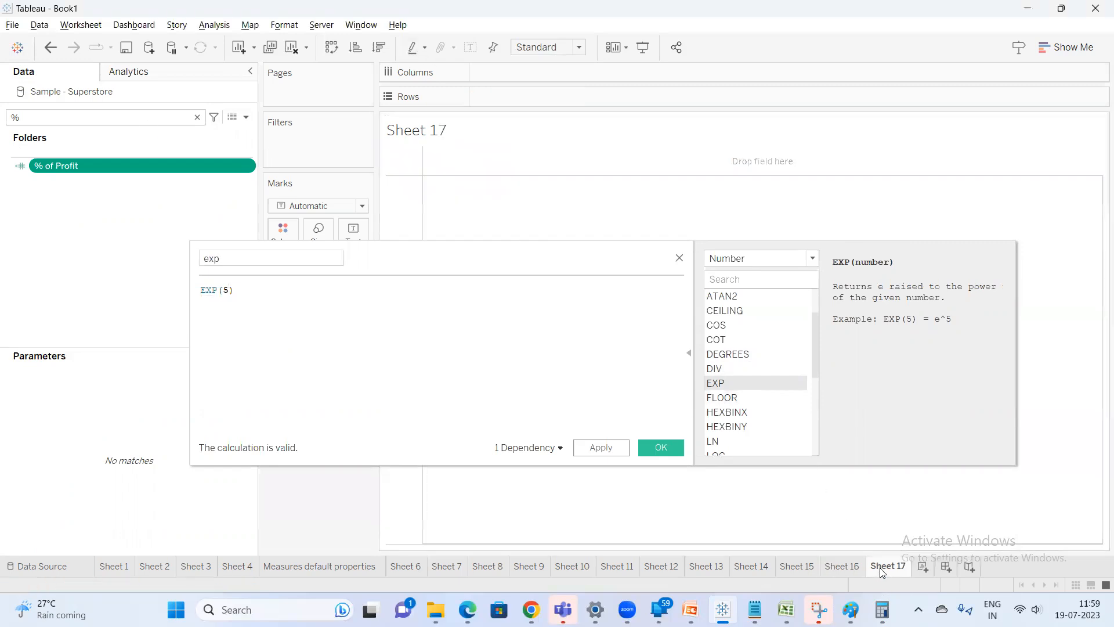
left_click(595, 454)
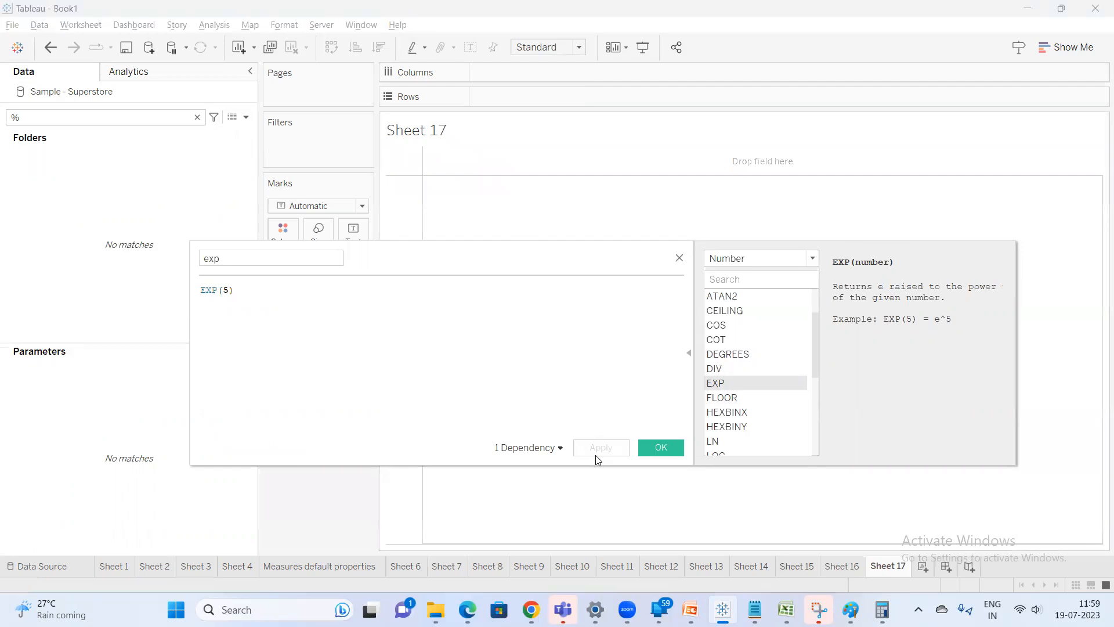
left_click(54, 121)
key("BackSpace")
type("ex")
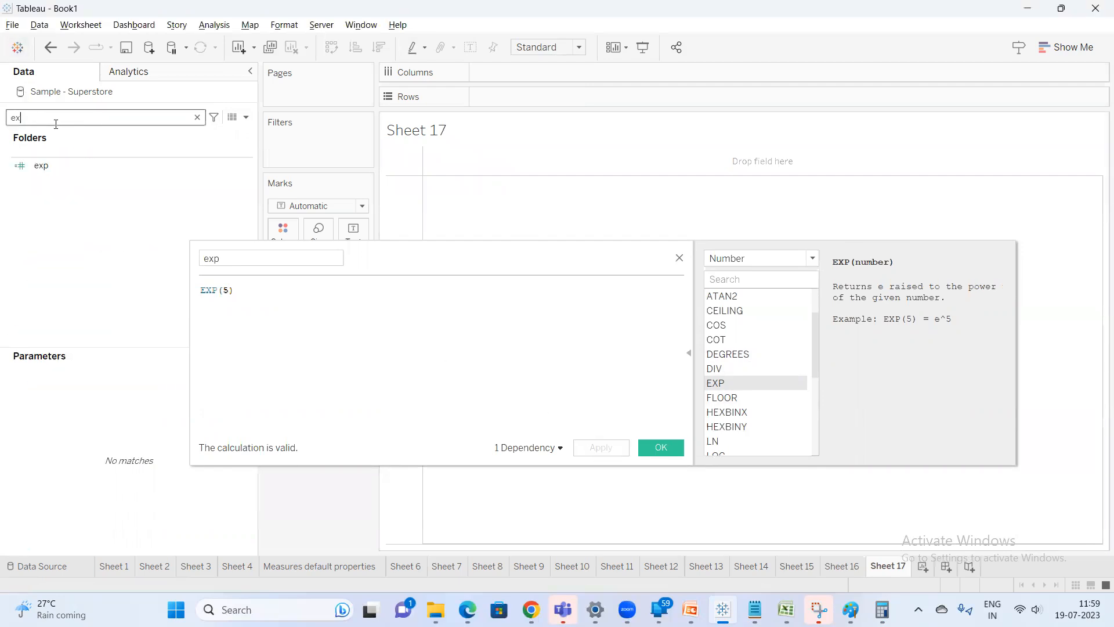
double_click(65, 166)
left_click(1068, 50)
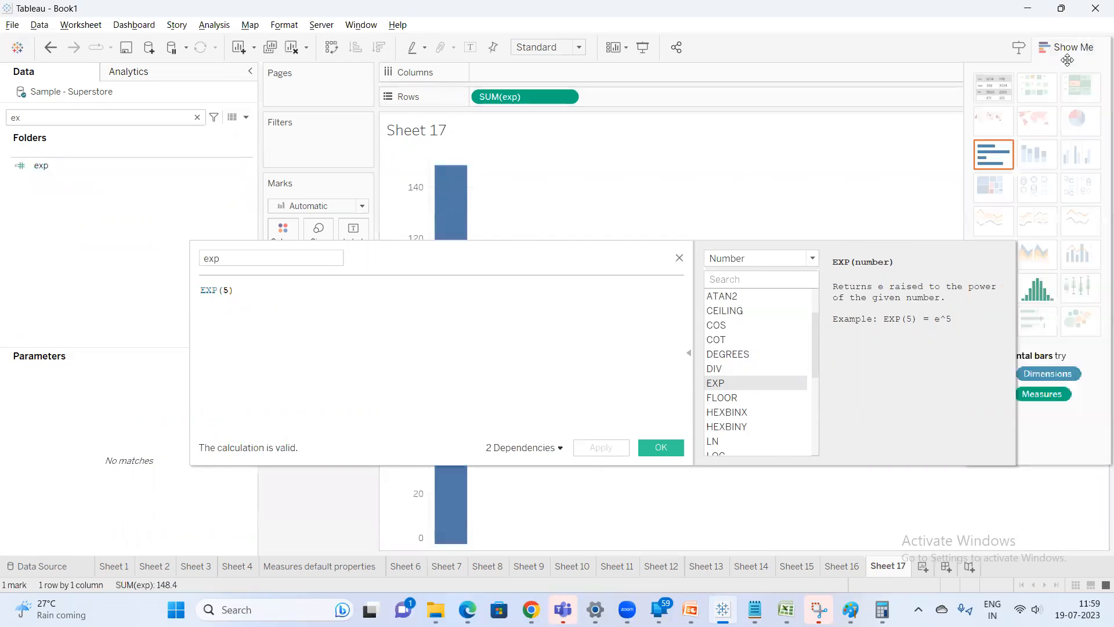
left_click(993, 87)
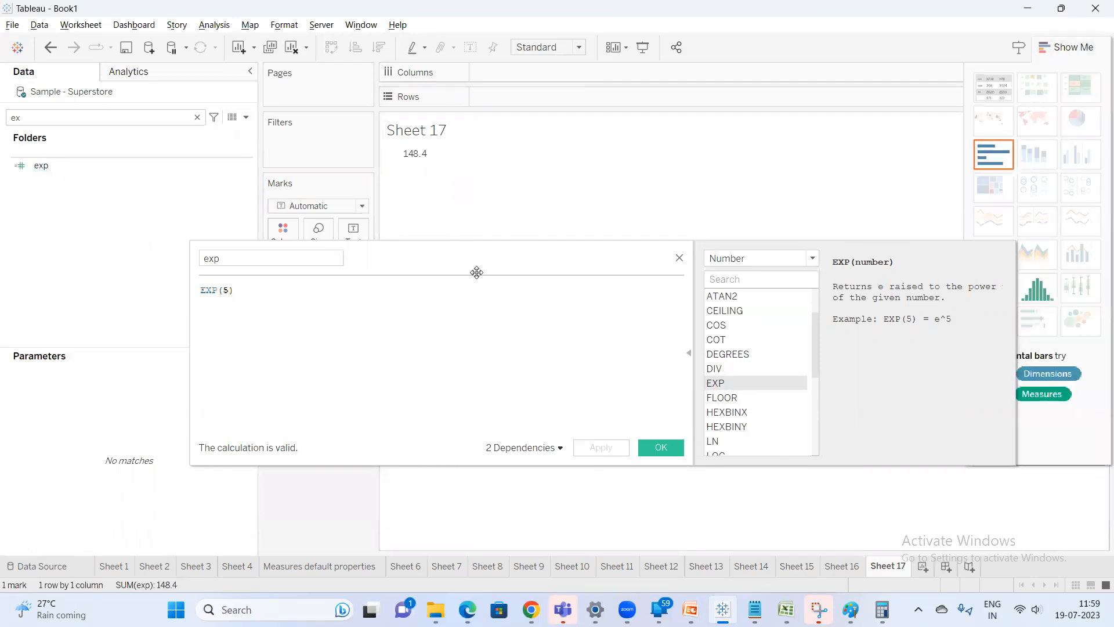
Change the exp pill's aggregation to Average
left_click_drag(463, 254, 494, 360)
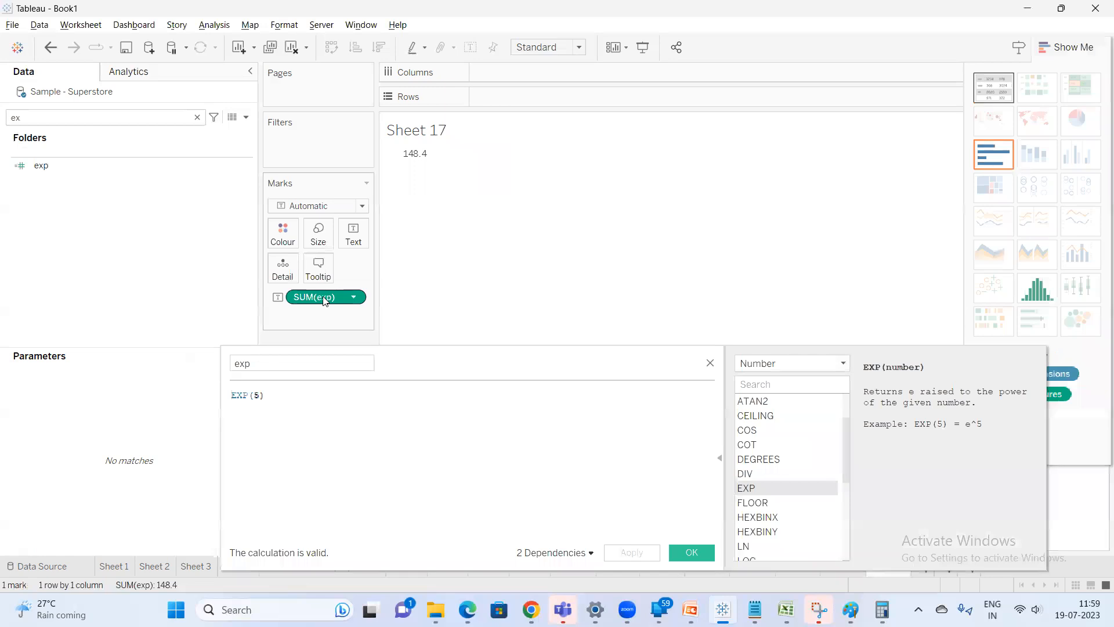
right_click(323, 297)
mouse_move(432, 435)
left_click(510, 442)
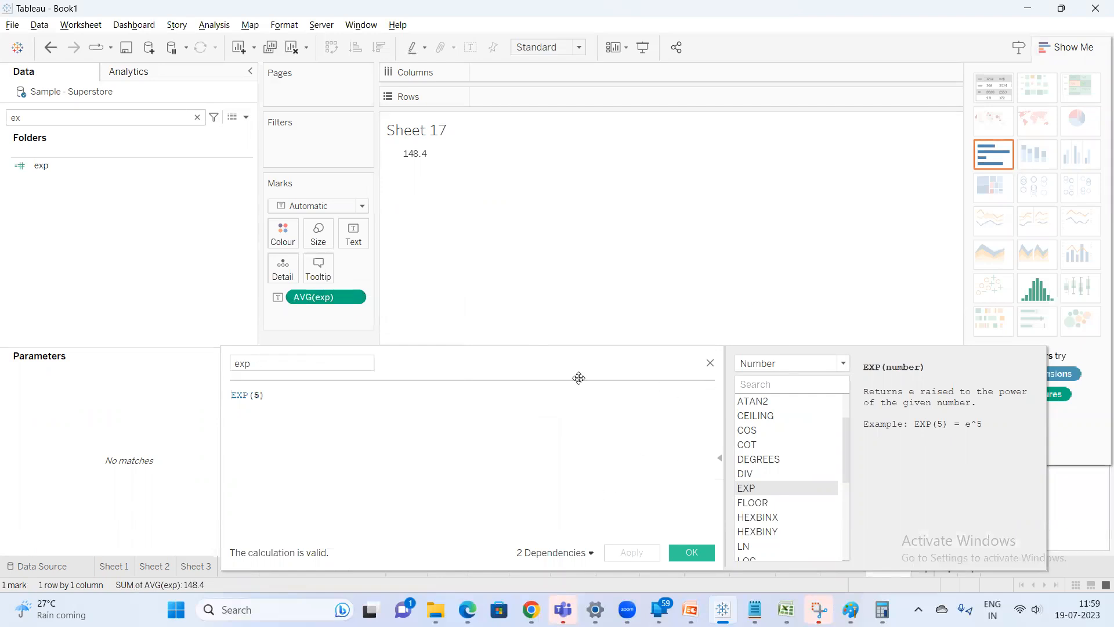
Browse the Number function descriptions from FLOOR through MAX in the function reference
left_click_drag(579, 378, 548, 319)
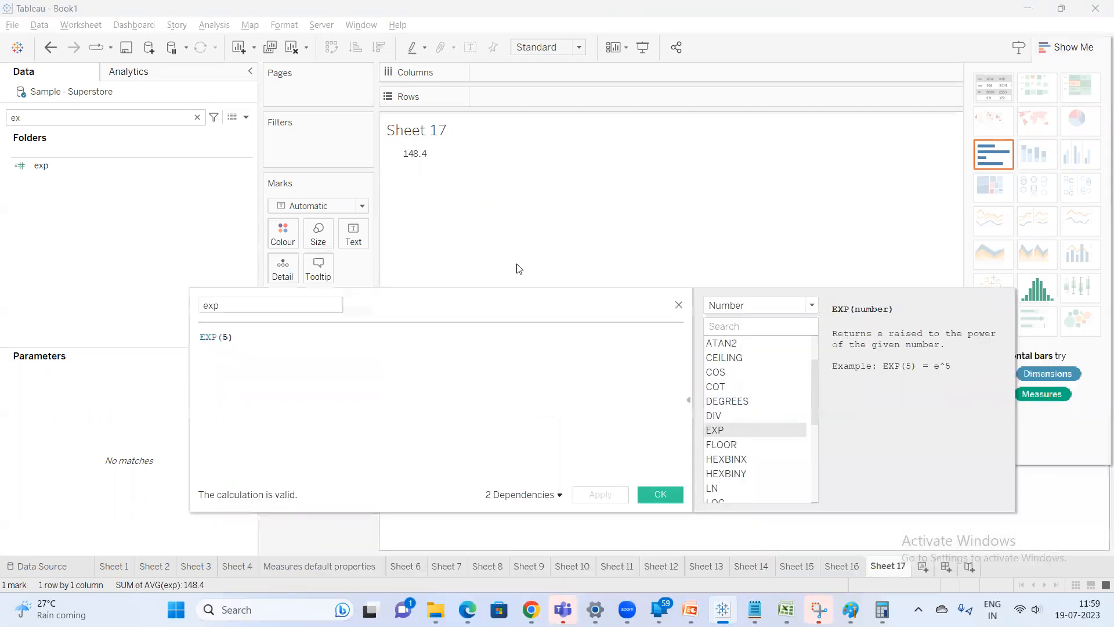
left_click(748, 447)
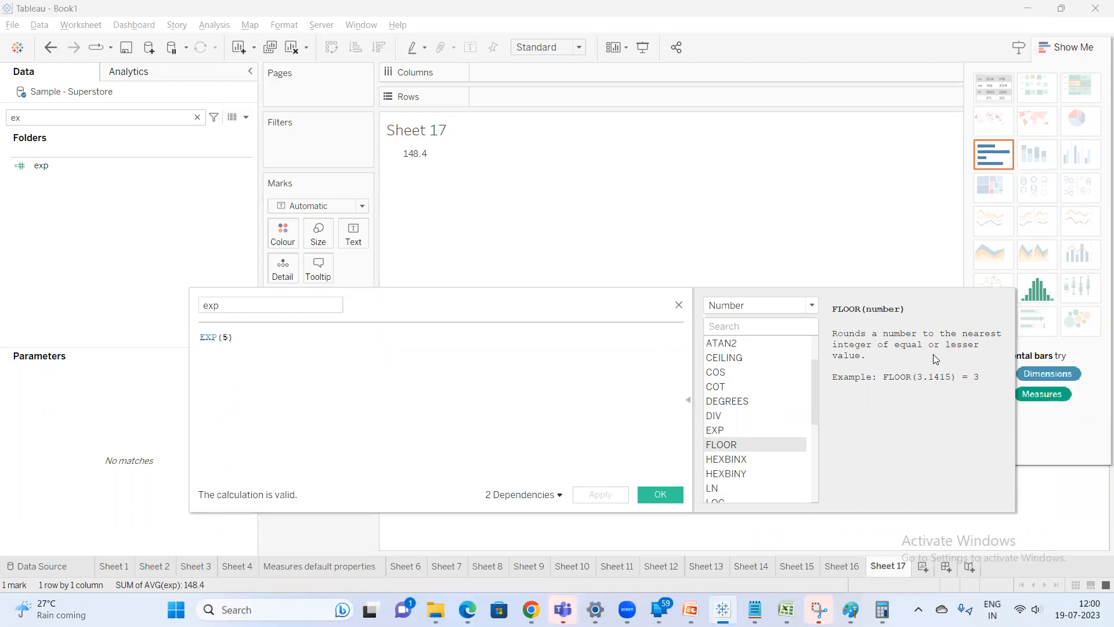
left_click(761, 460)
left_click(757, 479)
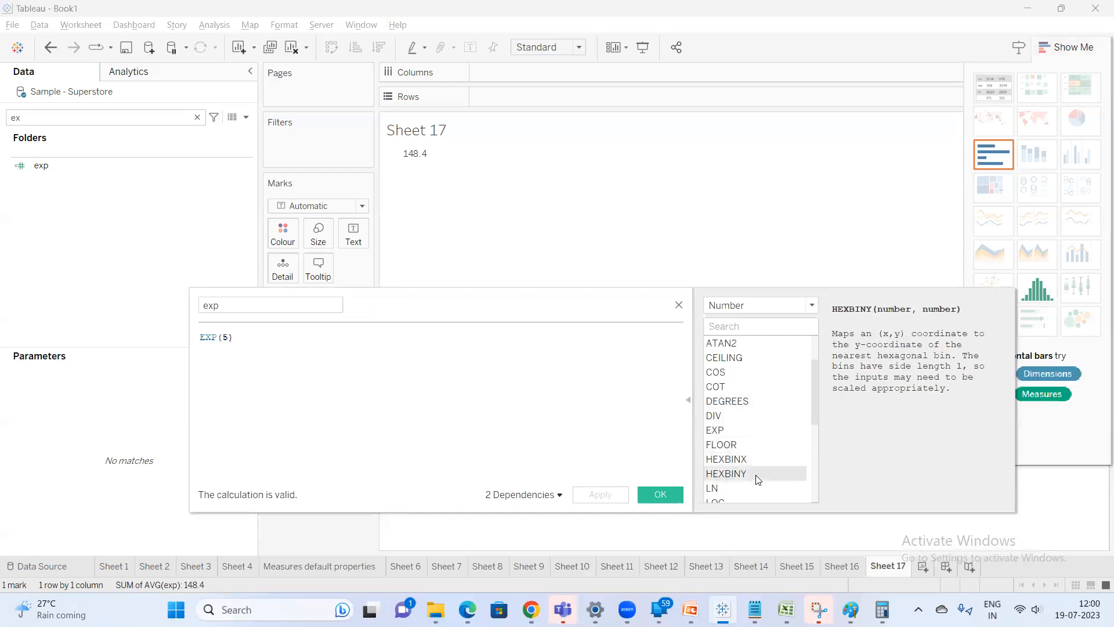
left_click_drag(816, 399, 819, 436)
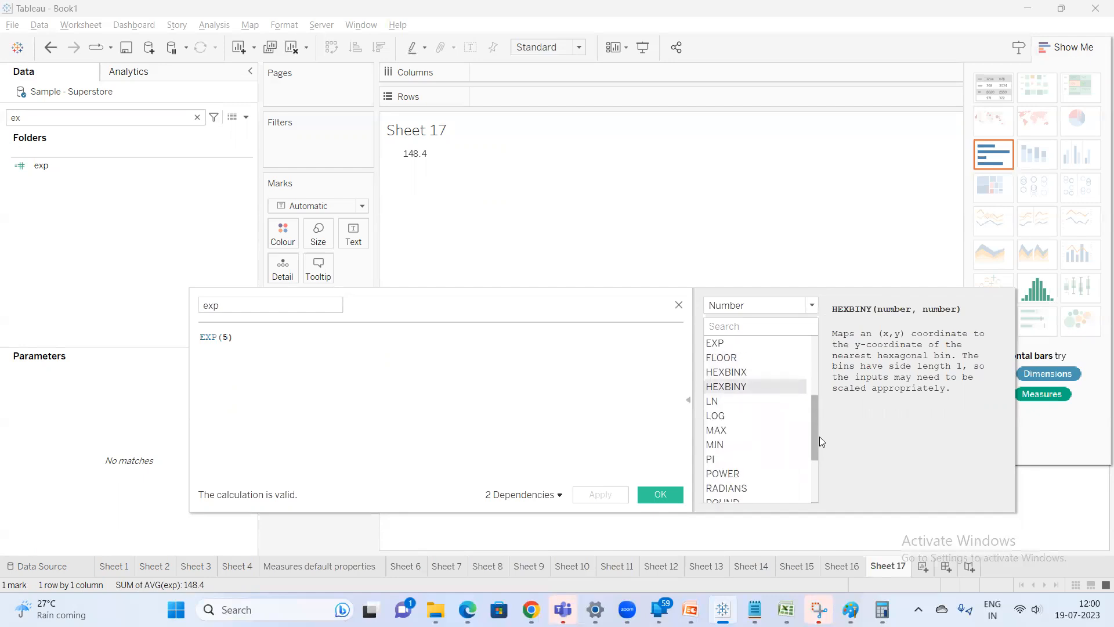
left_click(754, 404)
left_click(751, 415)
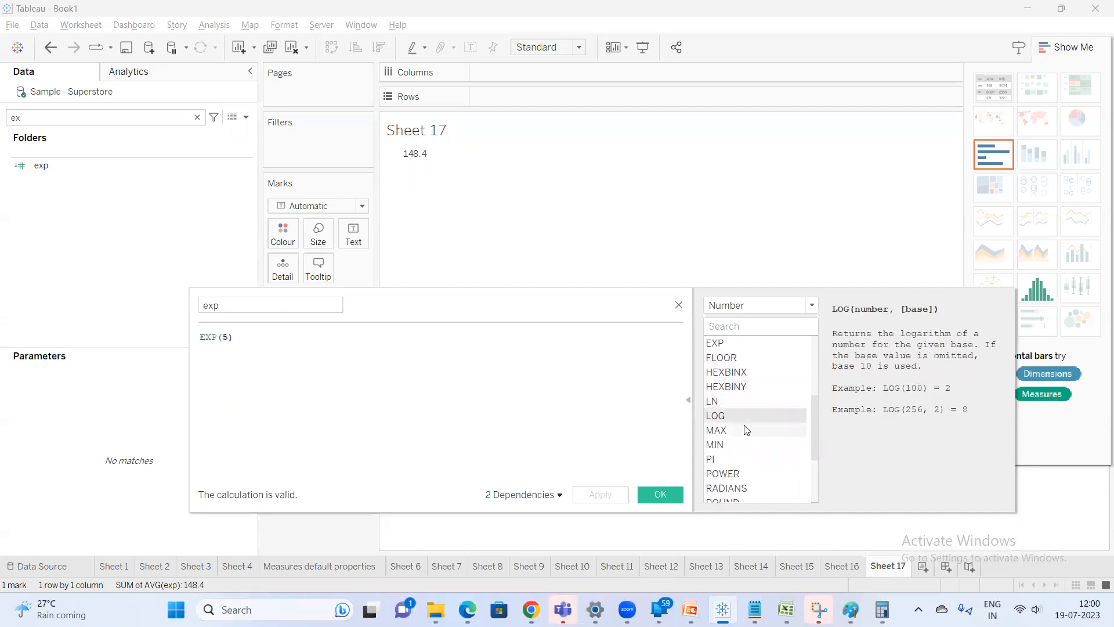
left_click(745, 429)
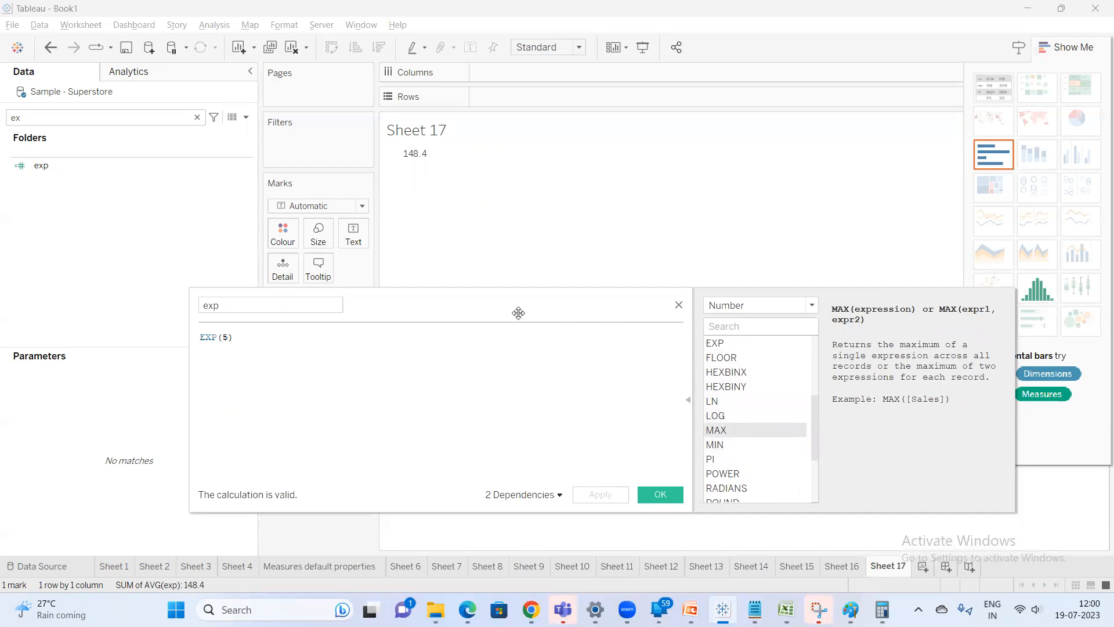
Remove the exp pill from the view, enter the formula MAX(SUM([Sales])), and open the error details
left_click_drag(517, 311, 550, 353)
left_click_drag(327, 297, 453, 293)
left_click_drag(301, 391, 99, 358)
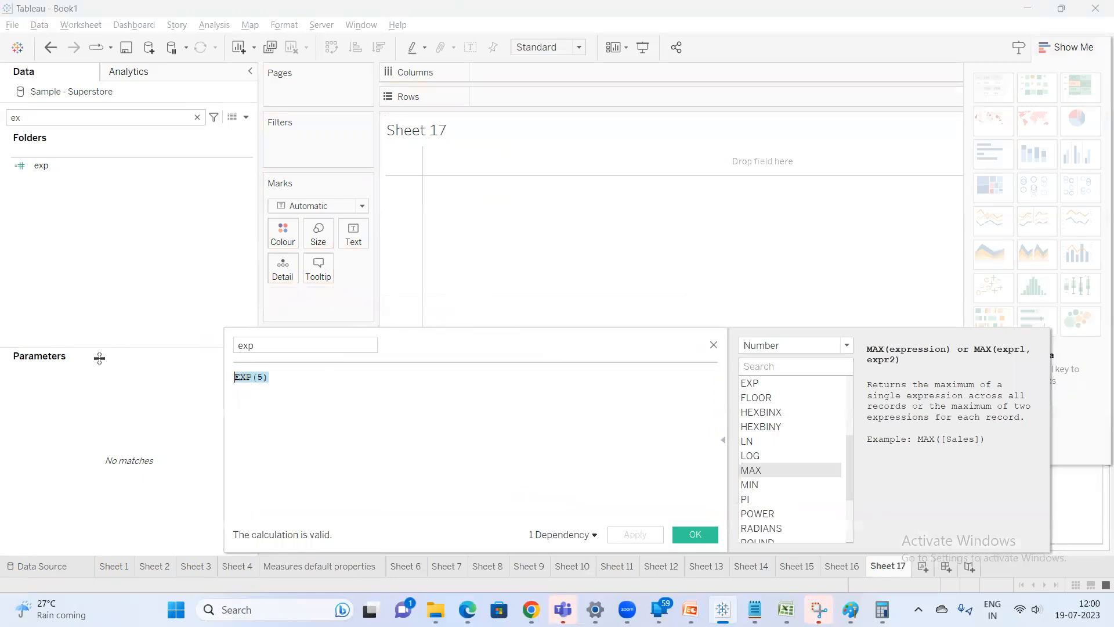
type("max")
key("Return")
type("sum")
key("Return")
type("sa")
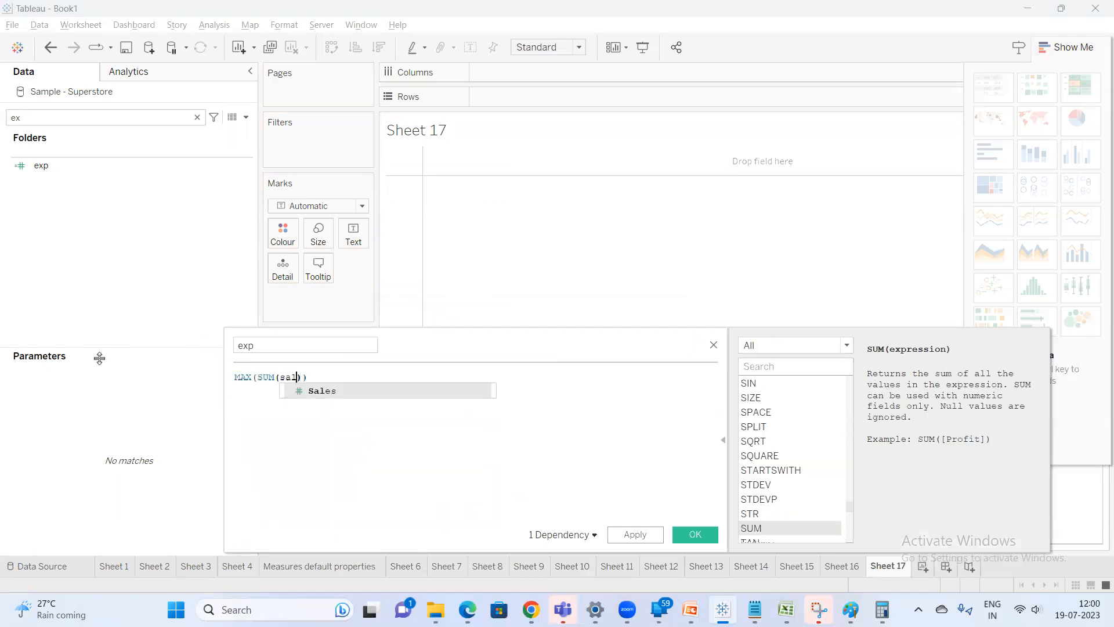
type("l")
key("Return")
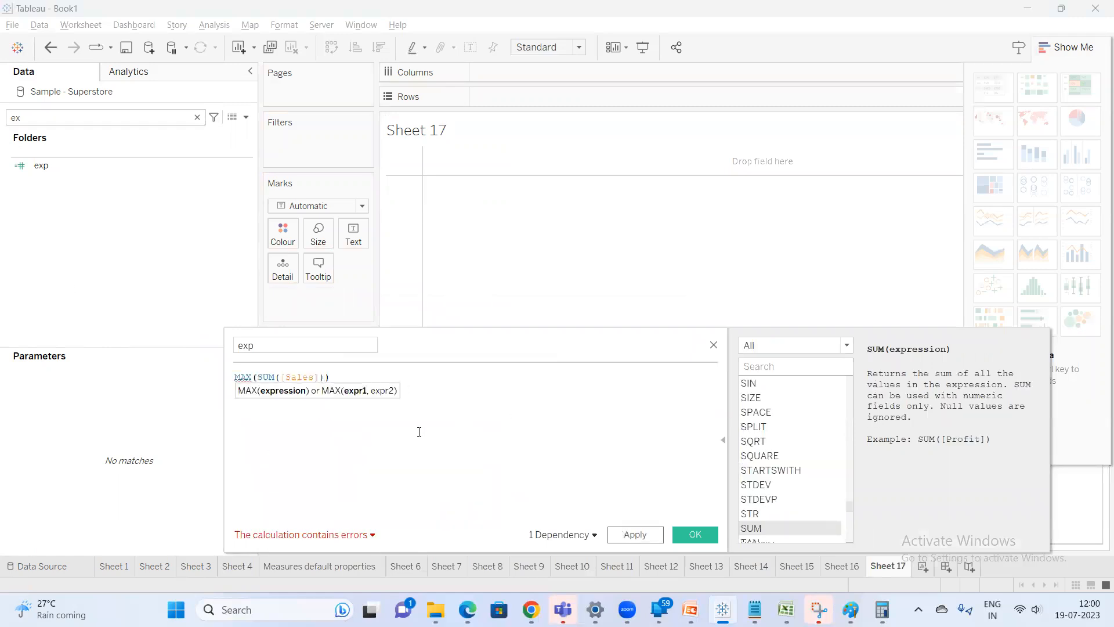
left_click(316, 534)
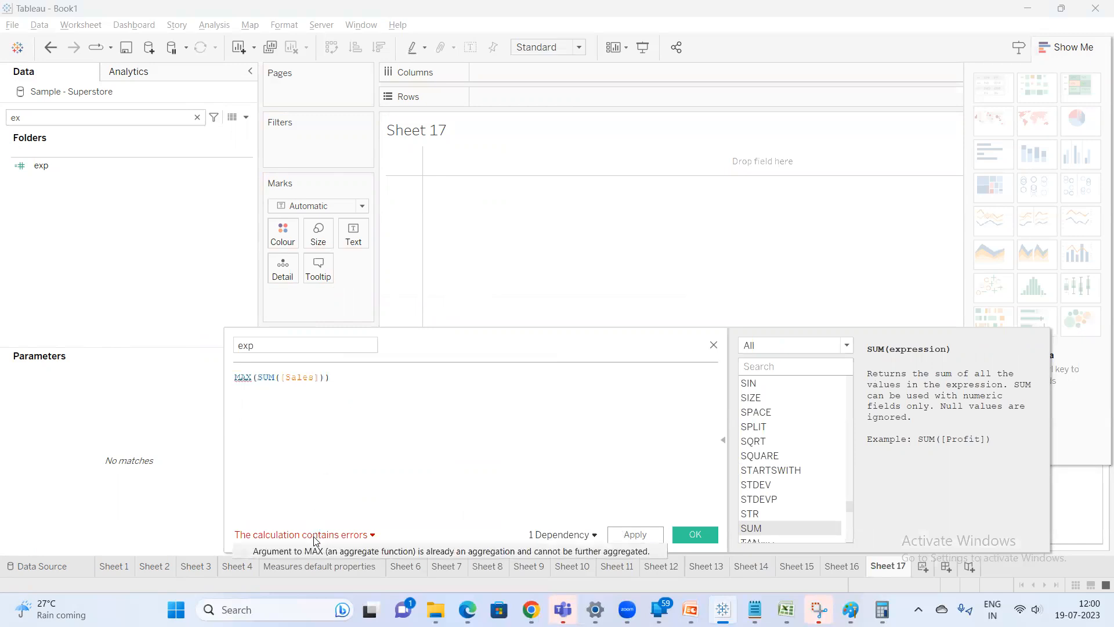
Delete SUM from the formula so it reads MAX(([Sales])), rename the calculation max, and apply
double_click(262, 376)
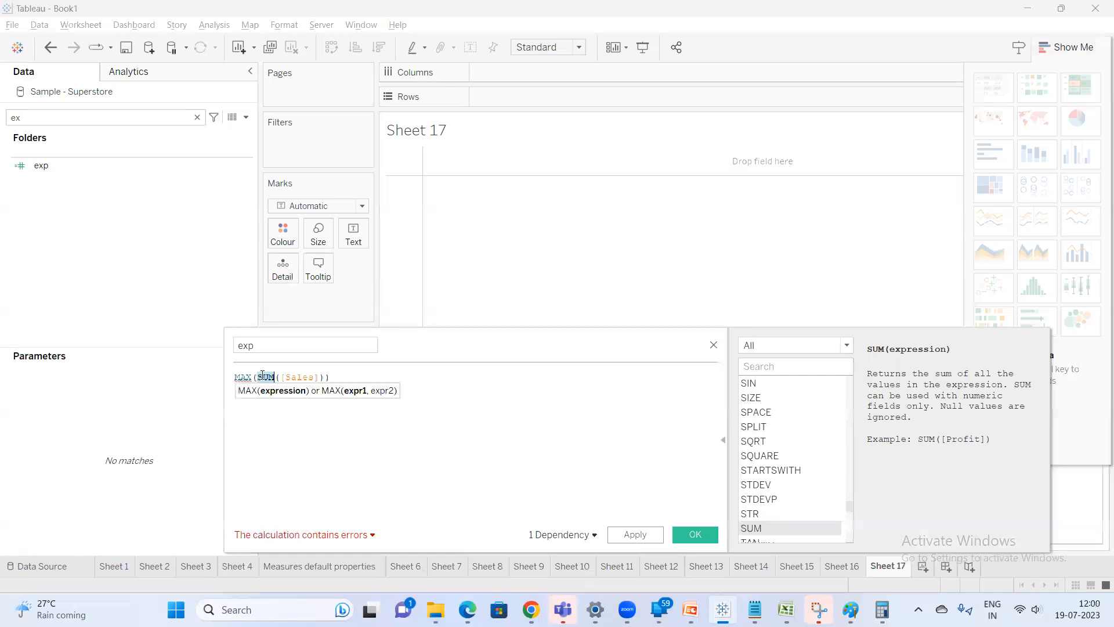
key("BackSpace")
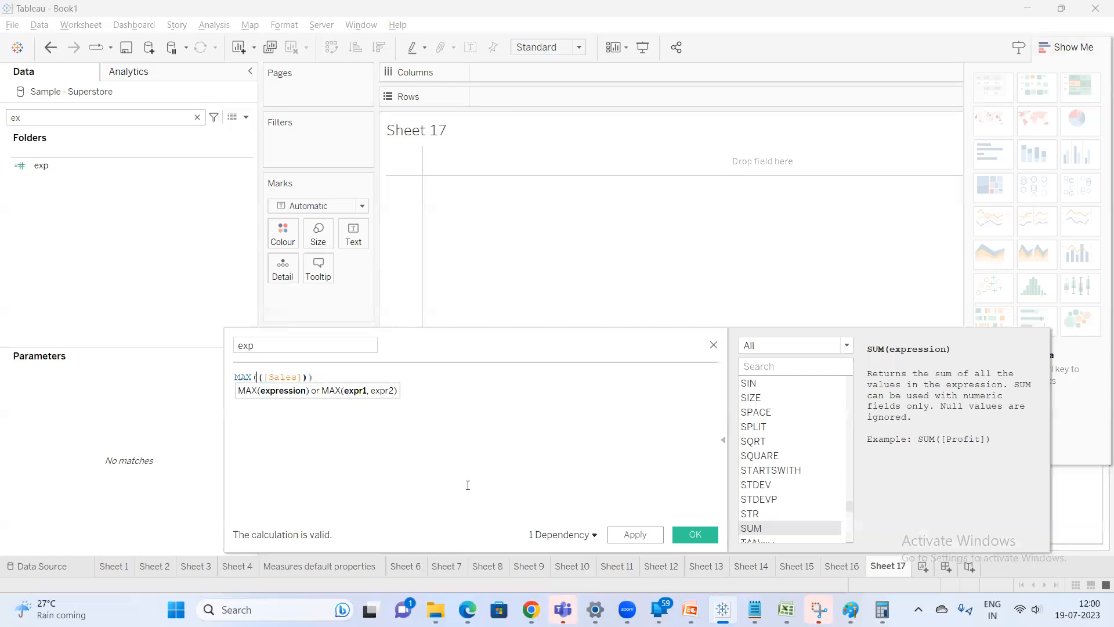
left_click(341, 346)
type("max")
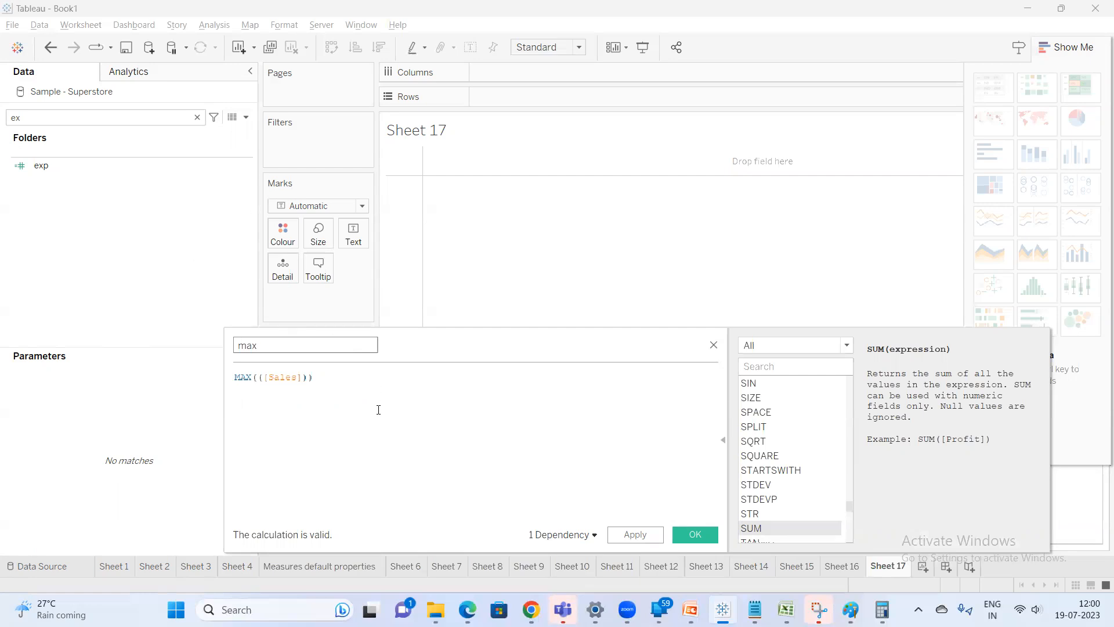
left_click(634, 535)
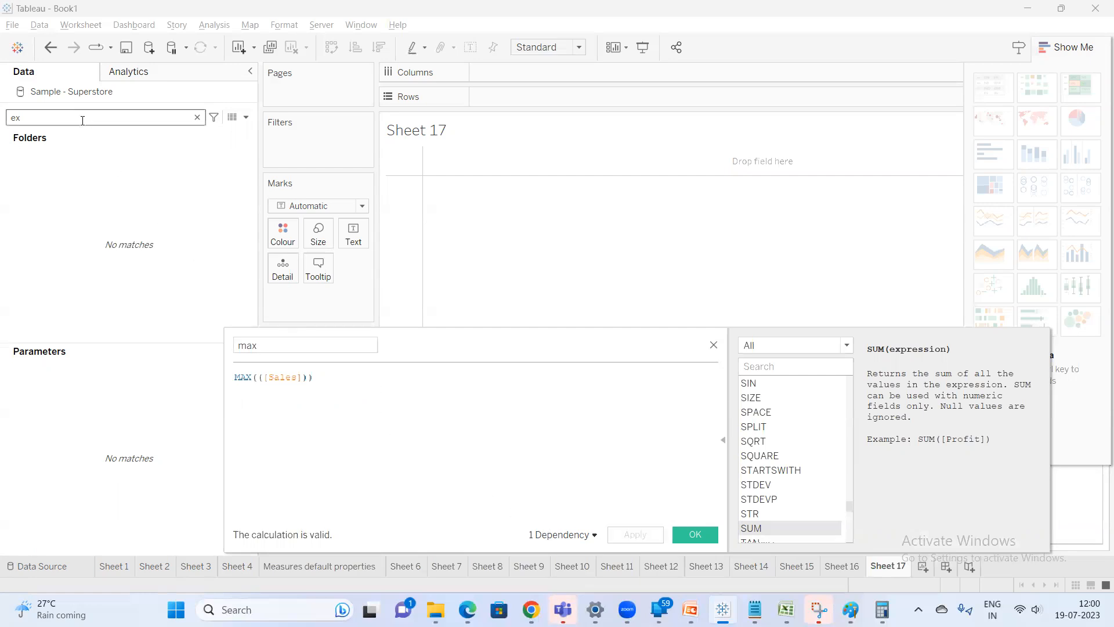
Filter the data fields by 'sa' and add Sales to the view as a text table
key("BackSpace")
key("BackSpace")
type("sa")
left_click(55, 167)
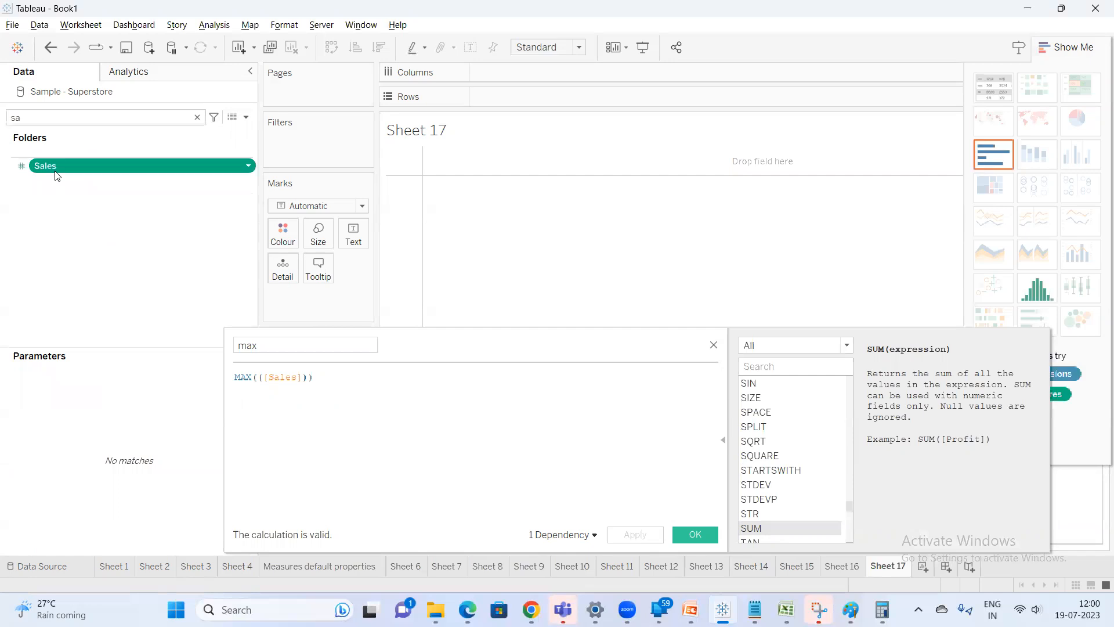
double_click(55, 175)
left_click(994, 87)
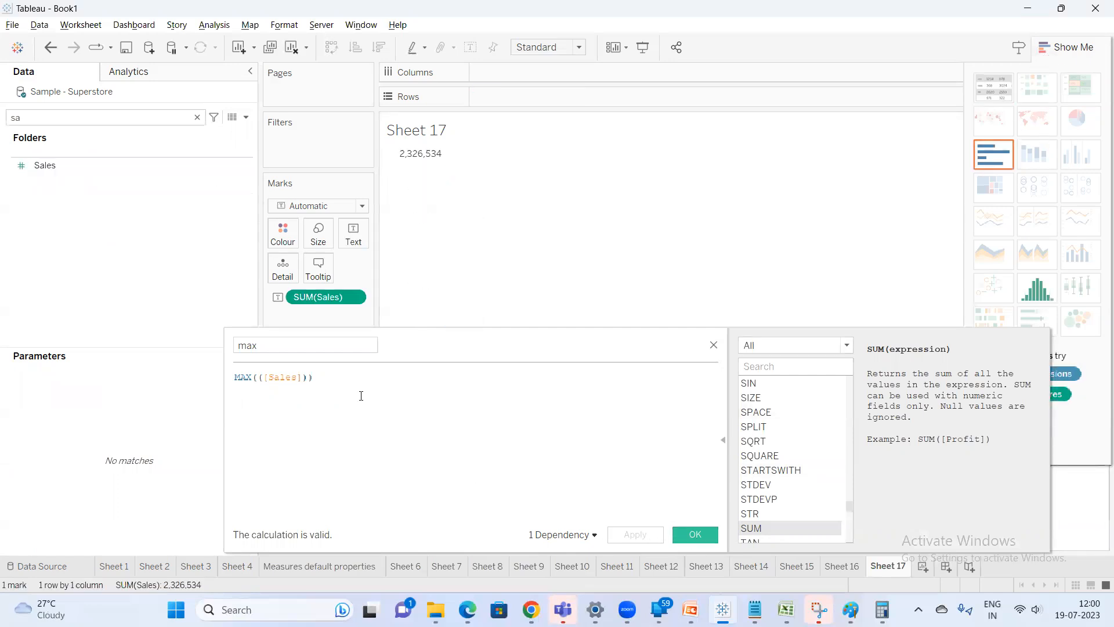
Filter the data fields by 'max' and add the max field to the view alongside Sales
left_click(95, 115)
key("BackSpace")
key("BackSpace")
type("max")
left_click(92, 169)
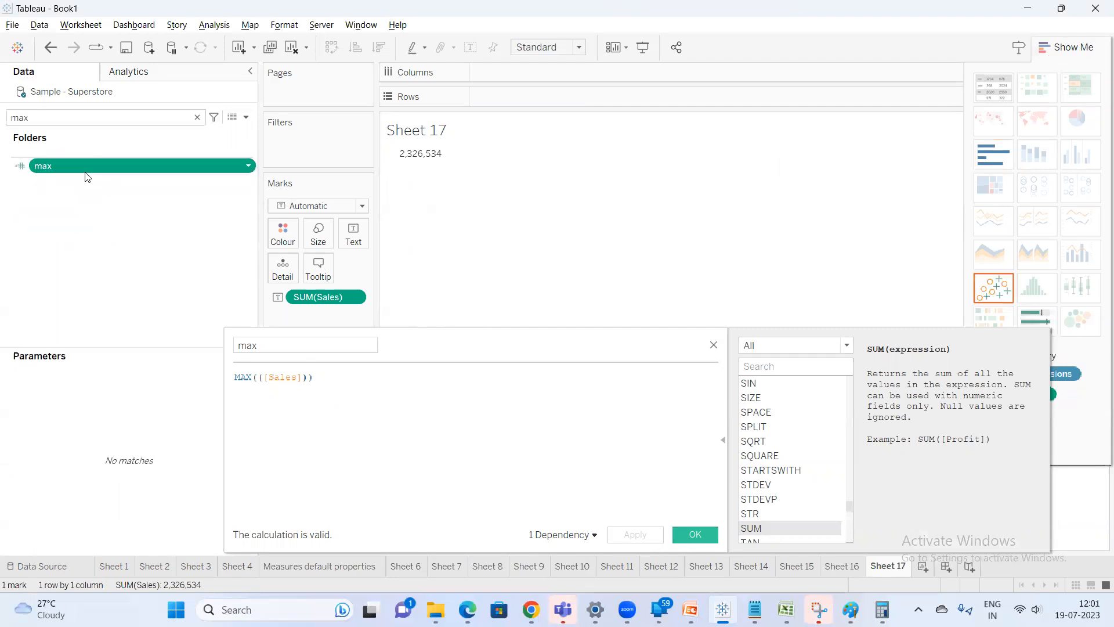
double_click(85, 172)
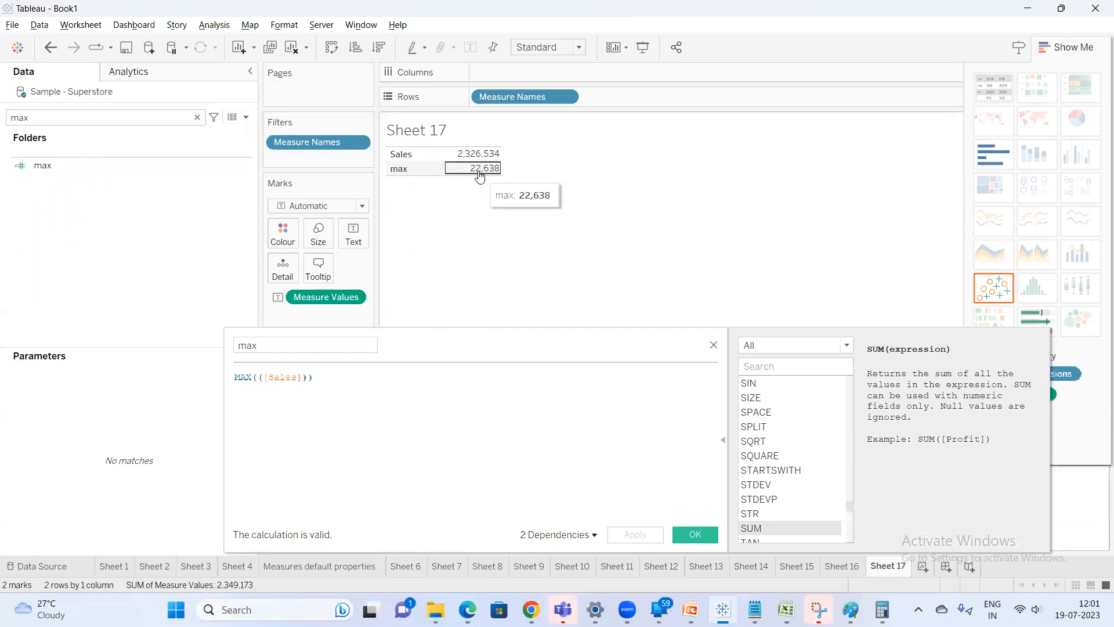
Open the Superstore data source's underlying data and examine the Sales column values
left_click(231, 118)
left_click_drag(504, 123, 375, 111)
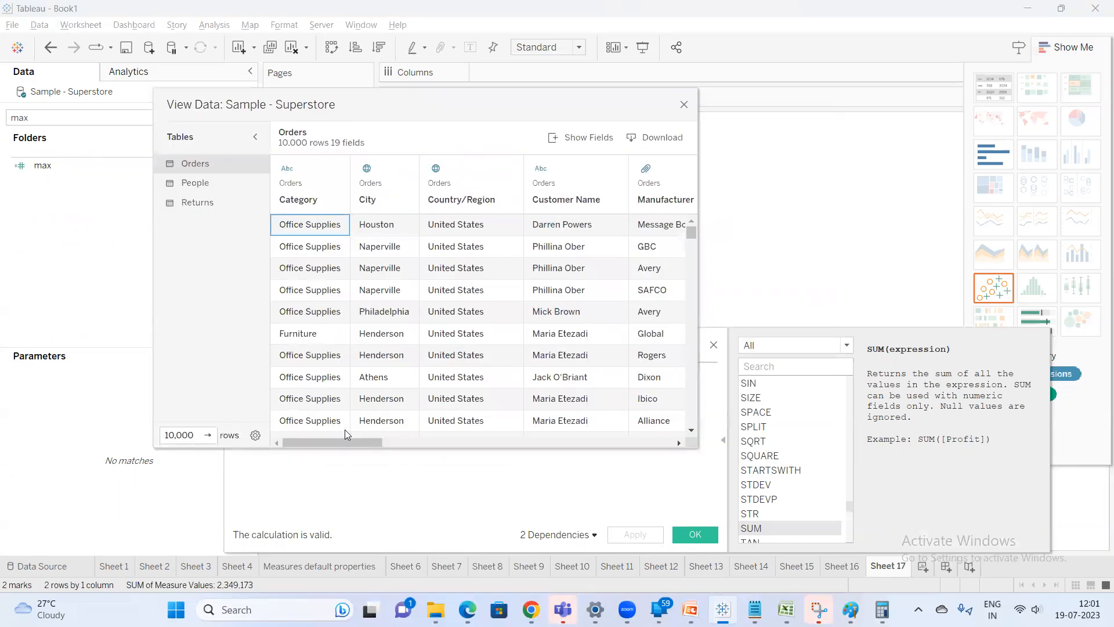
left_click_drag(341, 448, 340, 432)
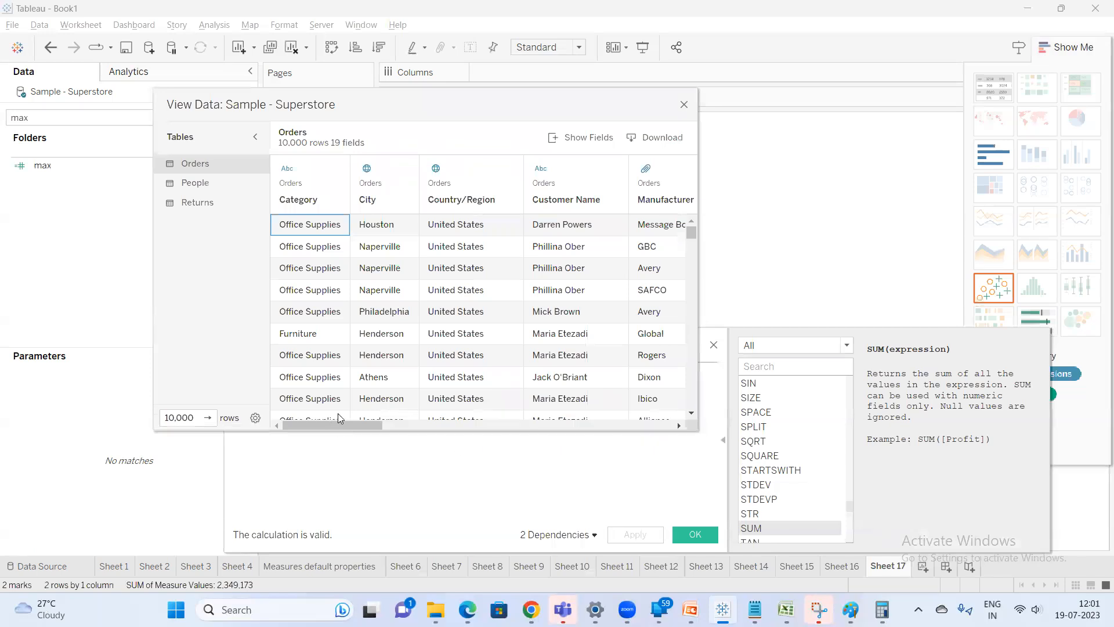
left_click(554, 424)
left_click_drag(554, 425, 721, 416)
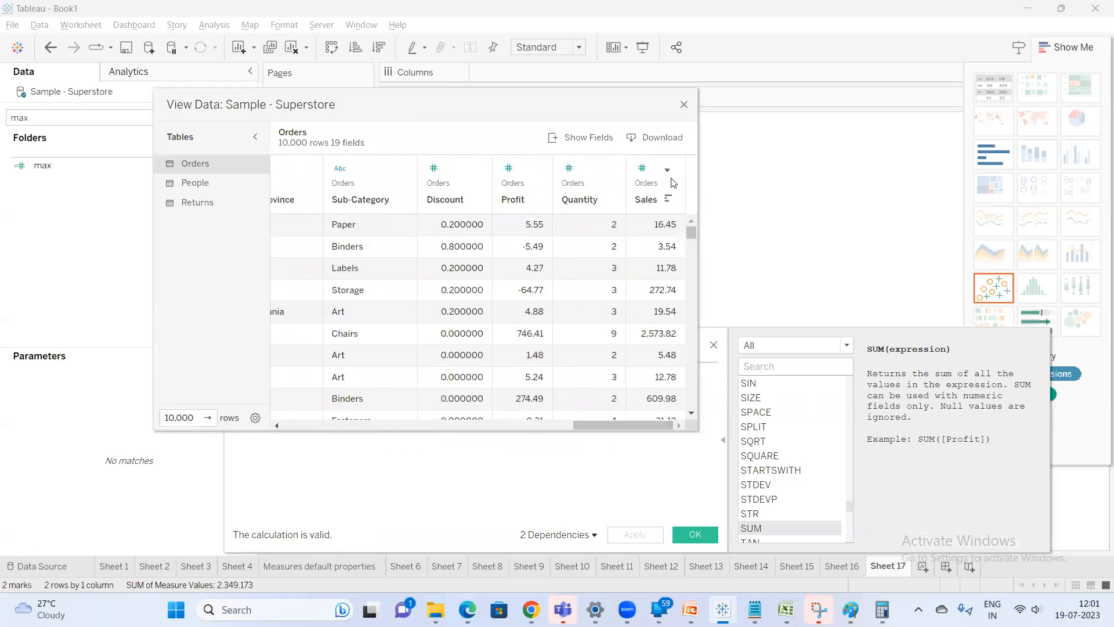
left_click_drag(663, 232, 1018, 550)
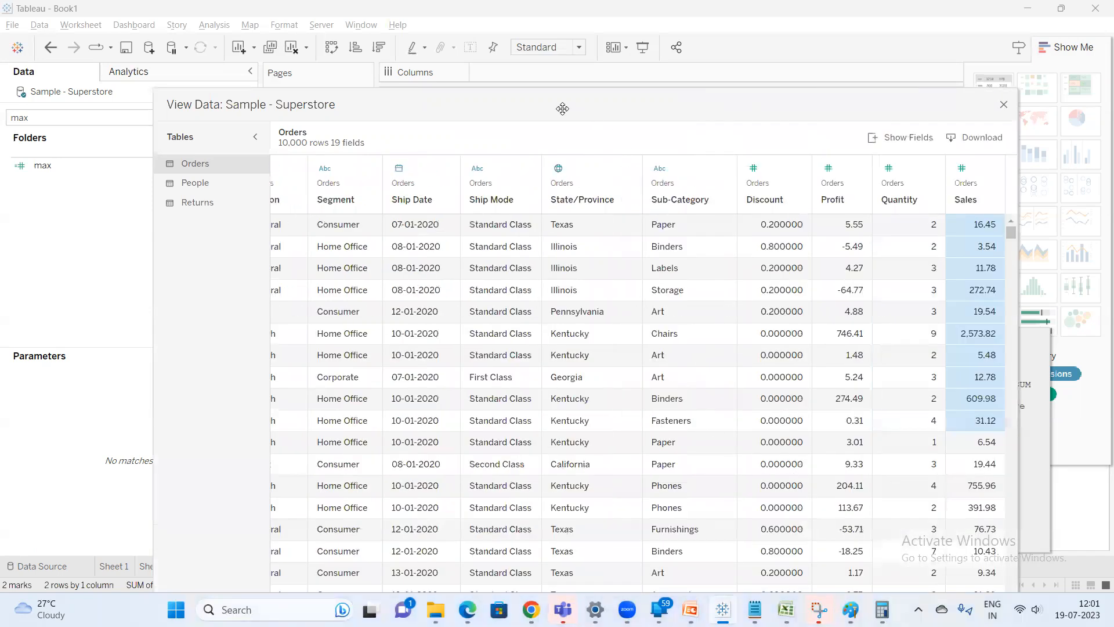
Sort the underlying data by Sales in descending order and examine the largest Sales values, then close the data view
left_click_drag(559, 107, 370, 85)
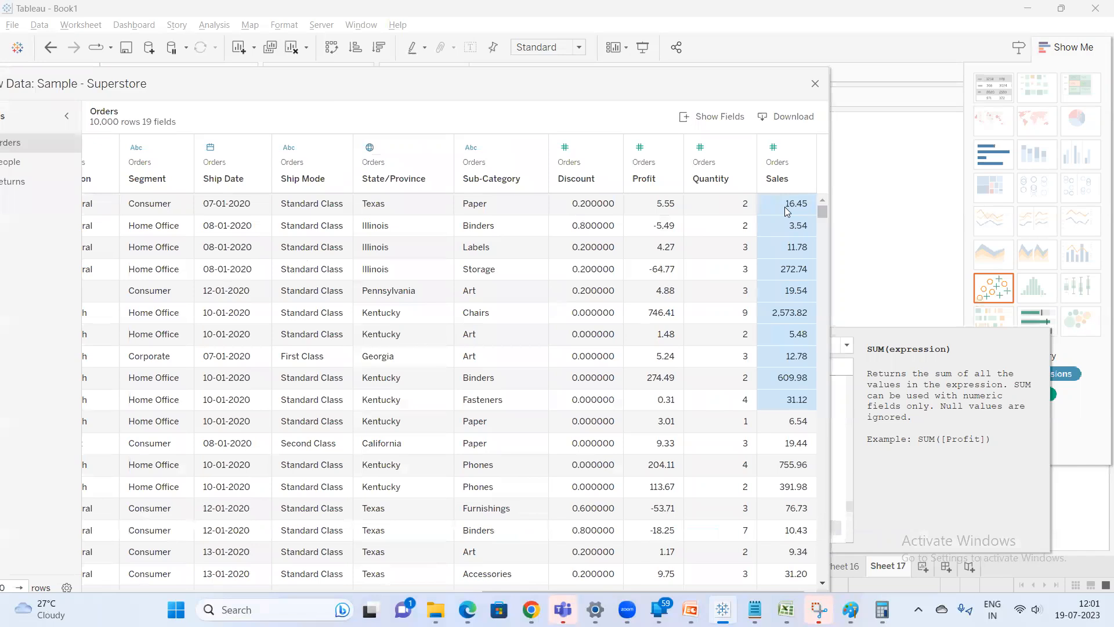
left_click(800, 179)
left_click(799, 180)
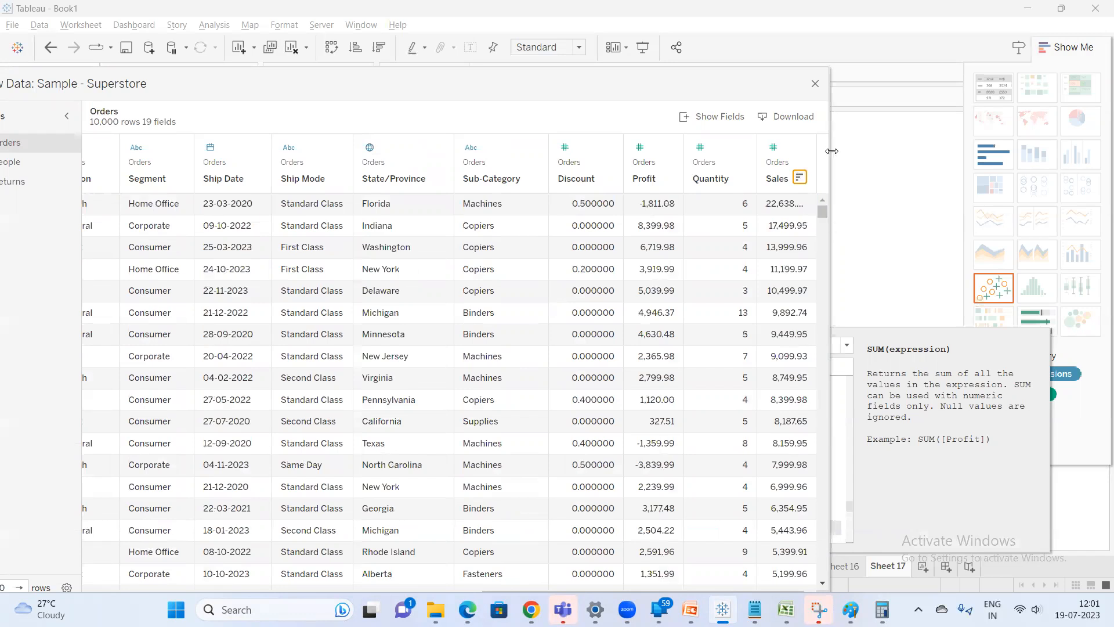
left_click_drag(831, 151, 1001, 153)
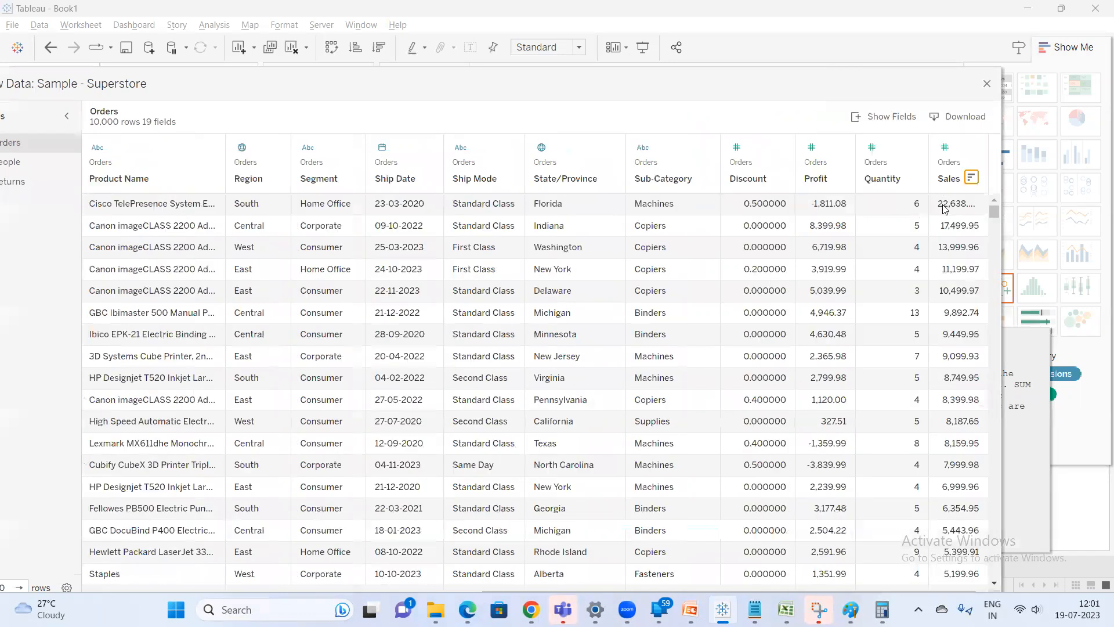
left_click_drag(930, 181, 884, 182)
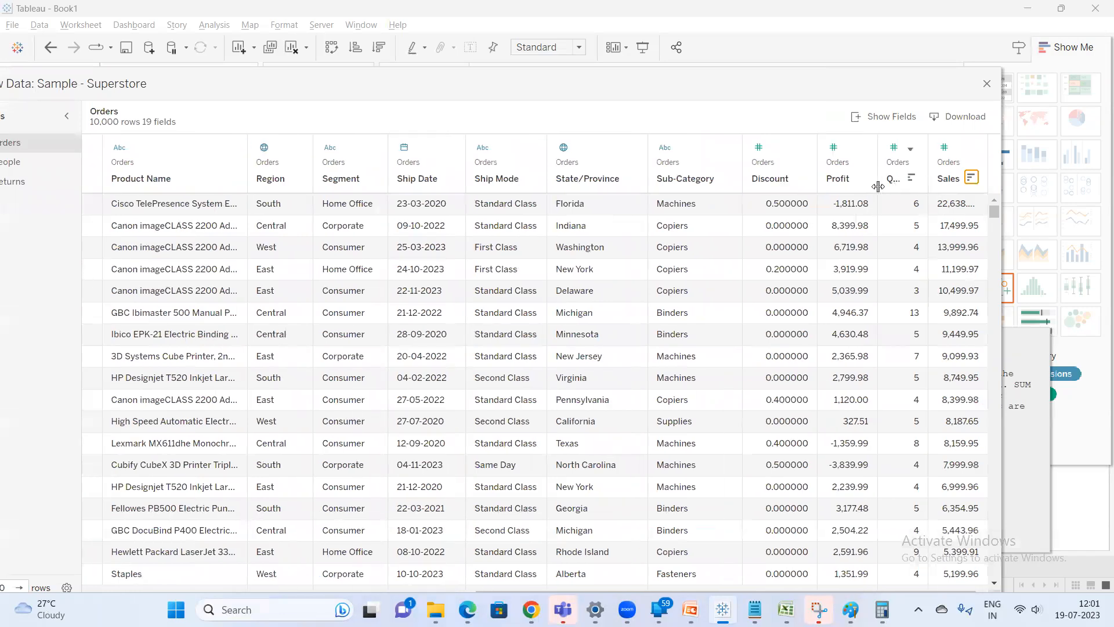
left_click(959, 206)
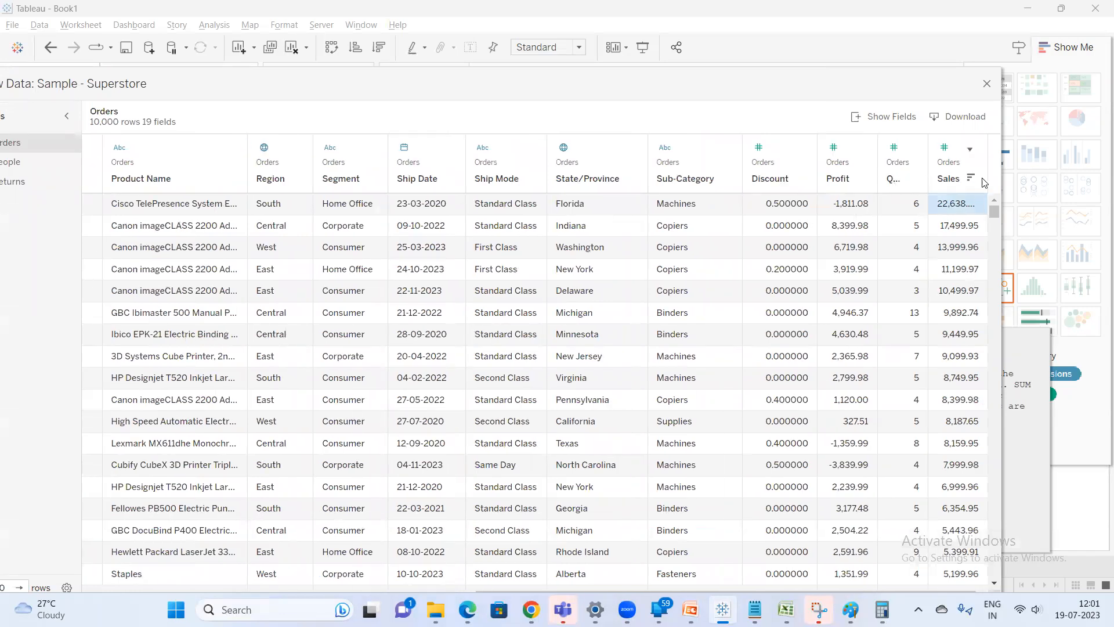
left_click_drag(987, 184, 1008, 174)
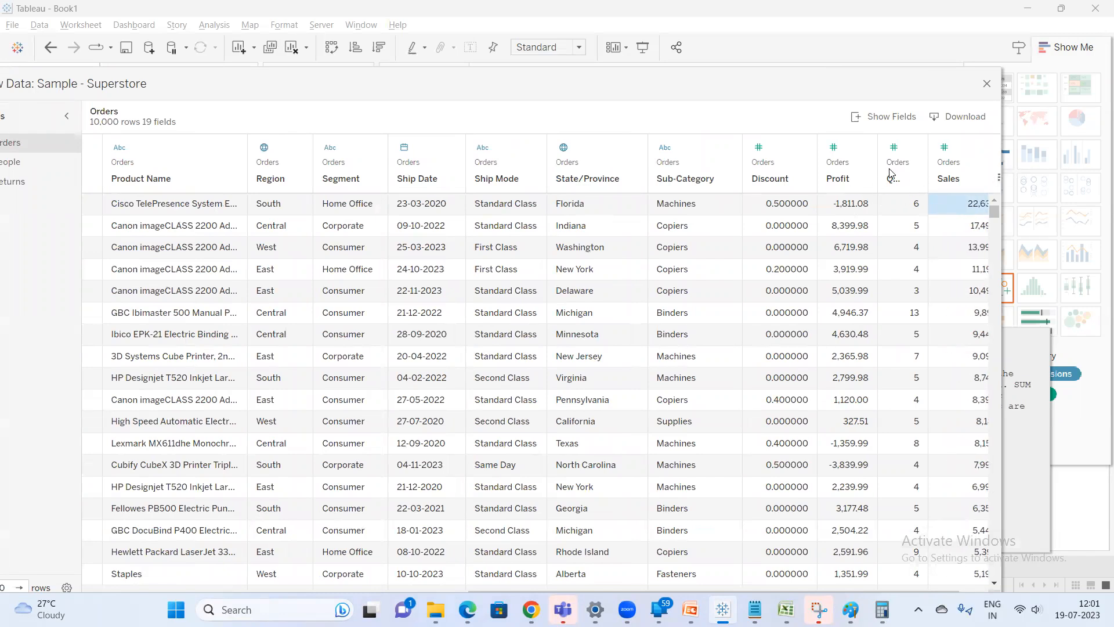
left_click_drag(877, 174, 769, 176)
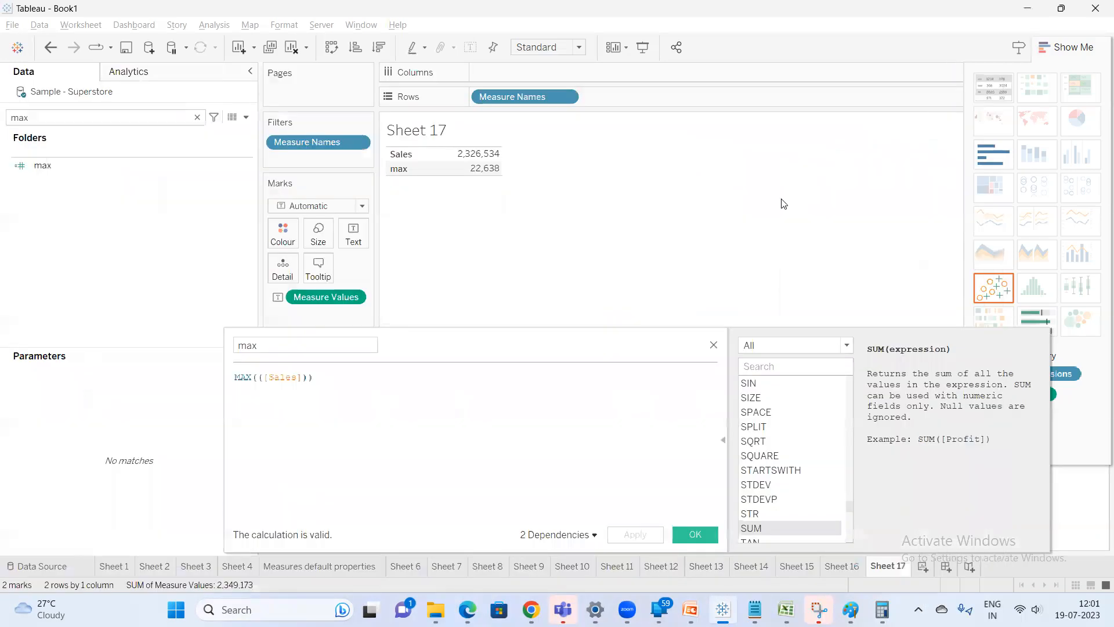
left_click(987, 83)
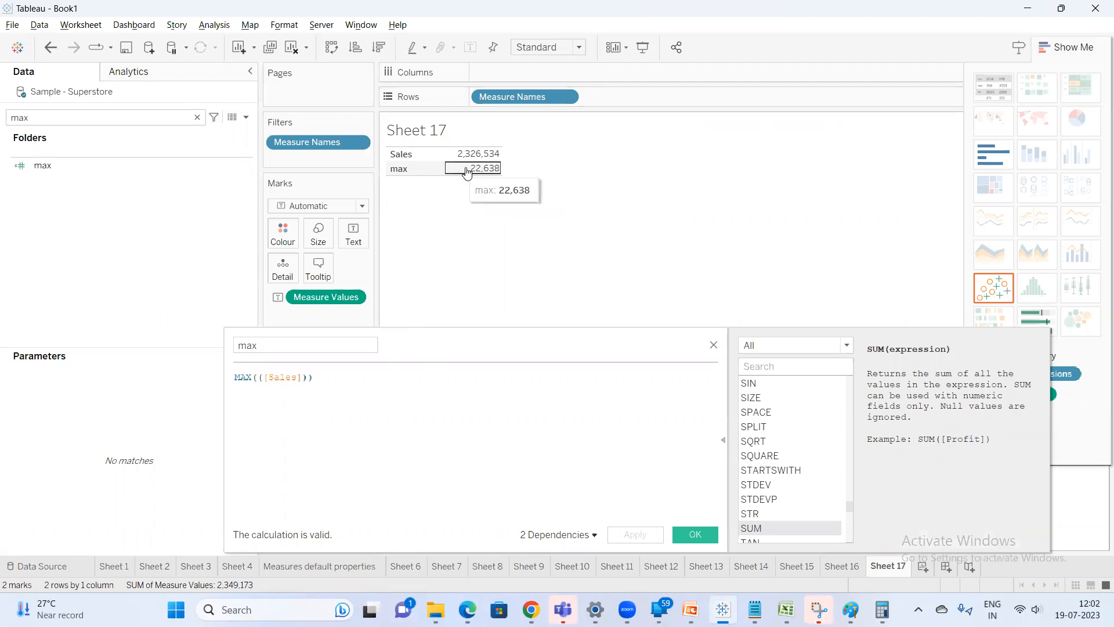
Replace MAX with MIN in the calculation so it reads MIN(([Sales])) and apply
left_click(239, 377)
double_click(240, 377)
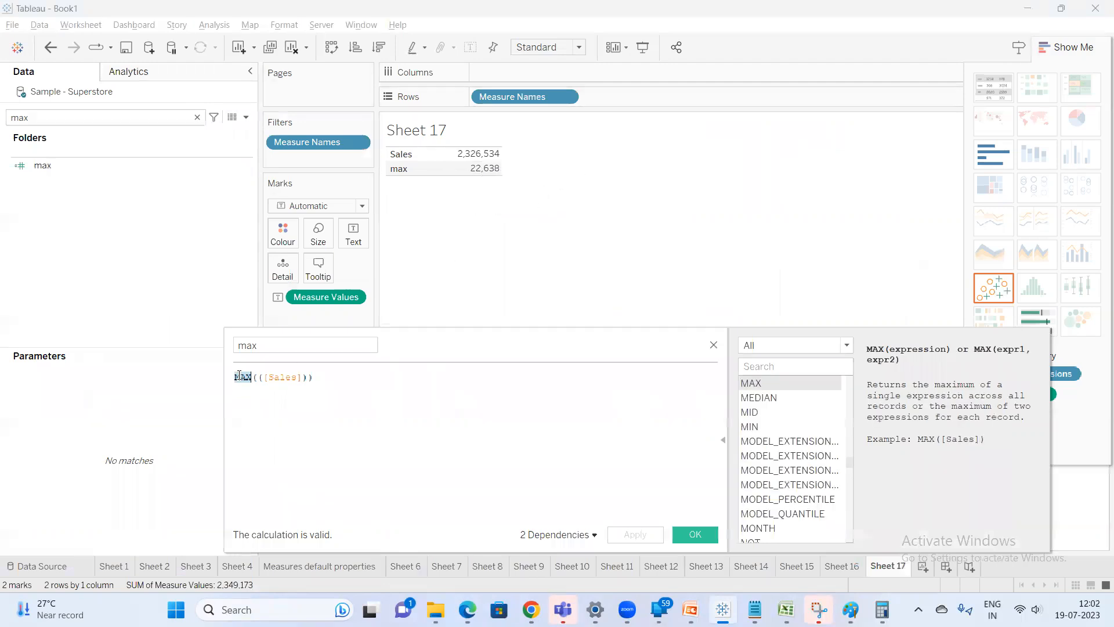
type("MIN")
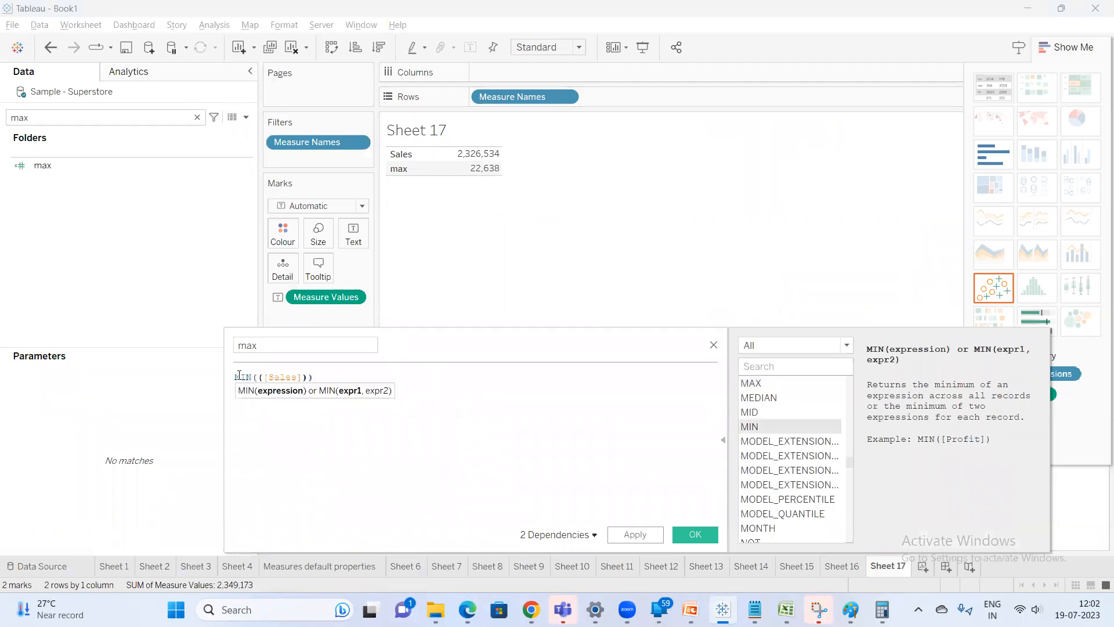
left_click(636, 534)
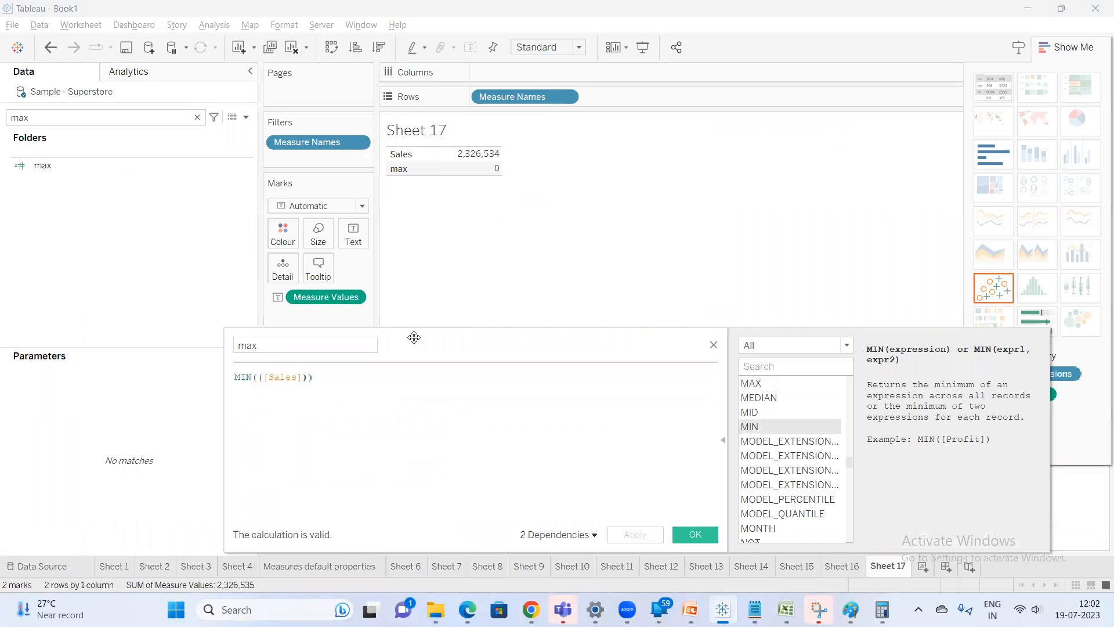
Format the max field's numbers as a custom number with two decimal places
left_click_drag(415, 346, 428, 406)
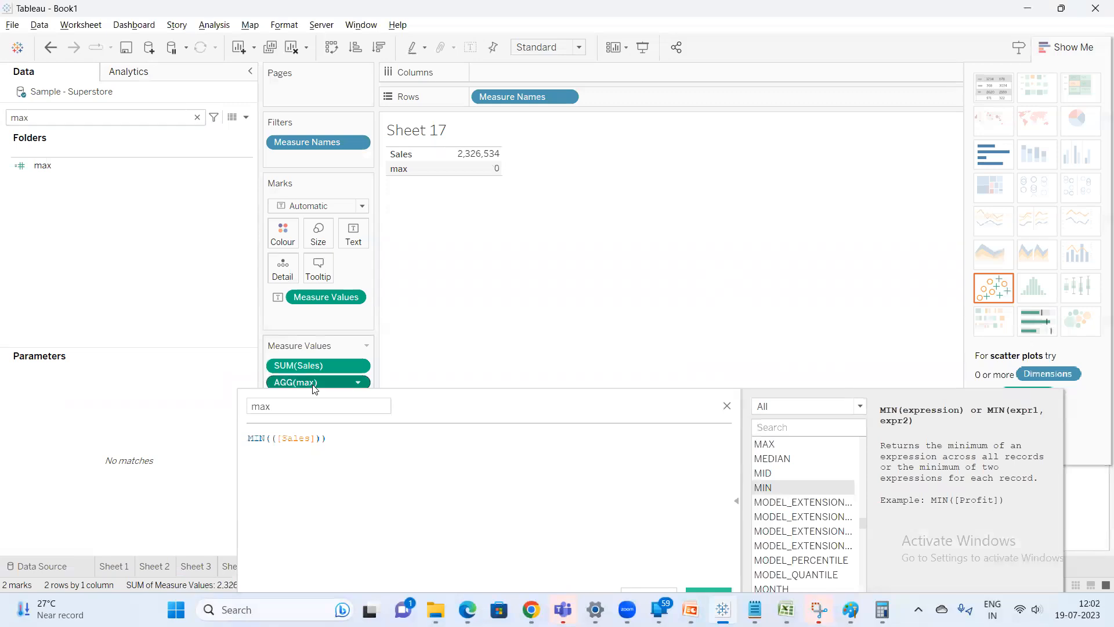
right_click(314, 382)
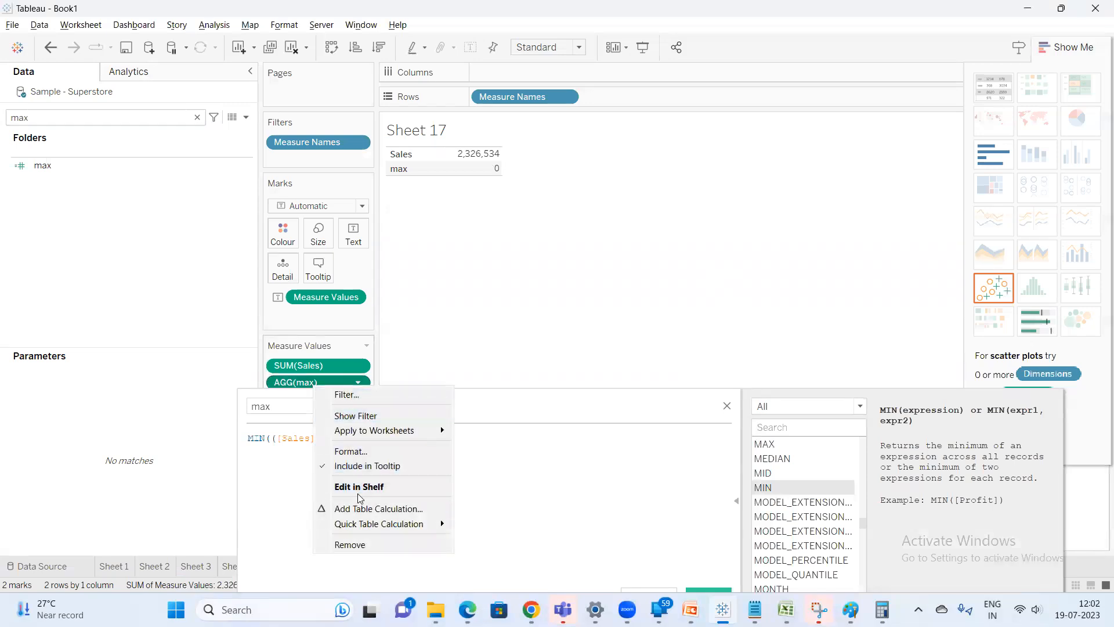
left_click(350, 451)
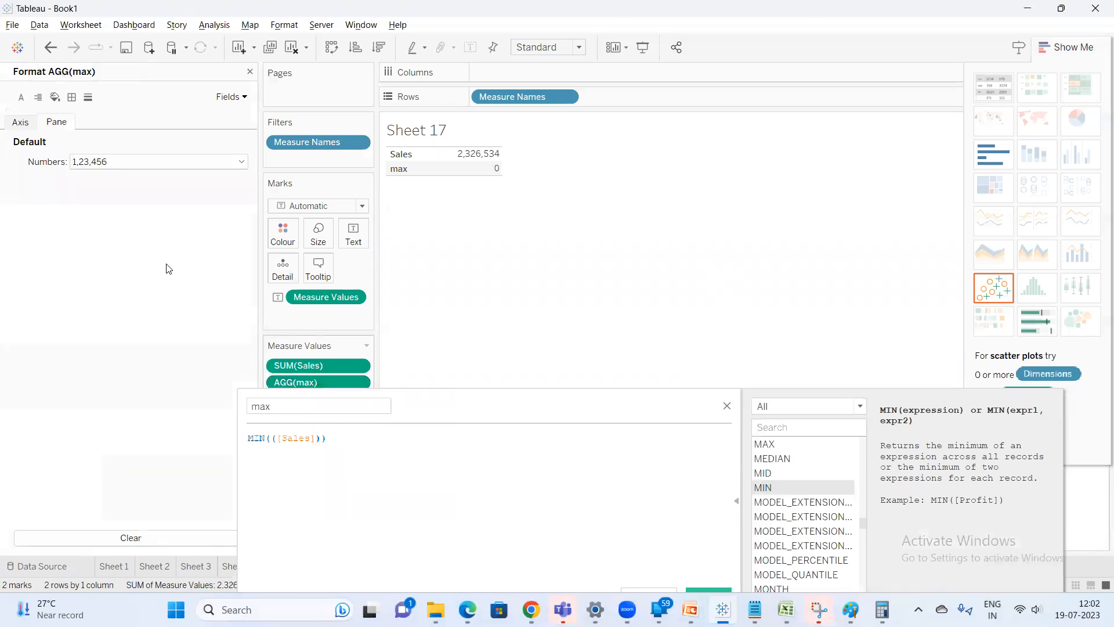
left_click(129, 161)
left_click(116, 203)
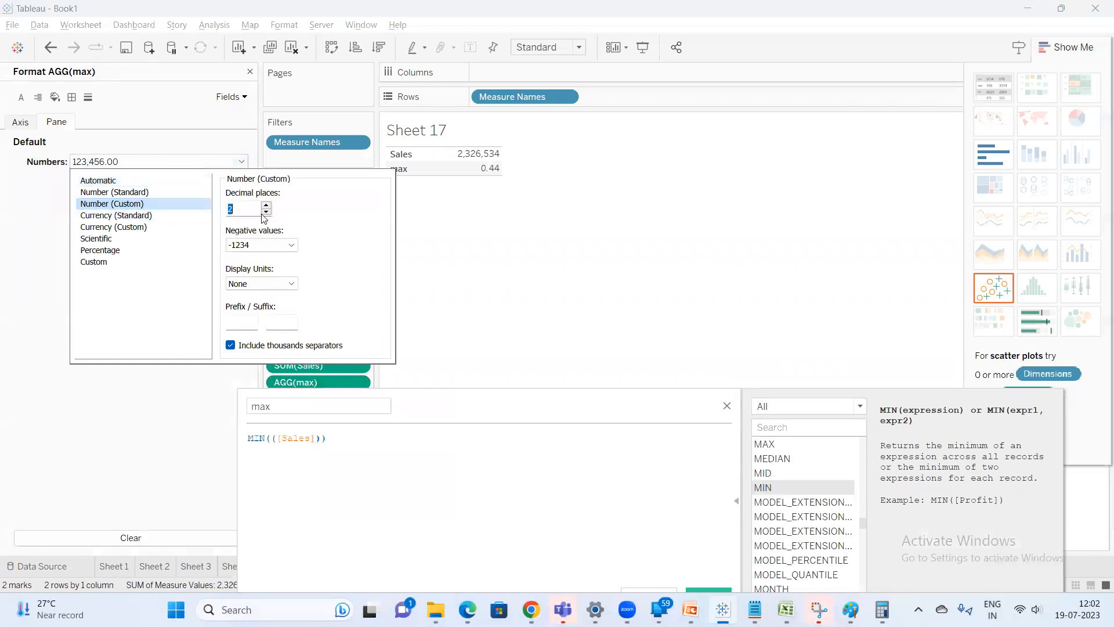
left_click(469, 222)
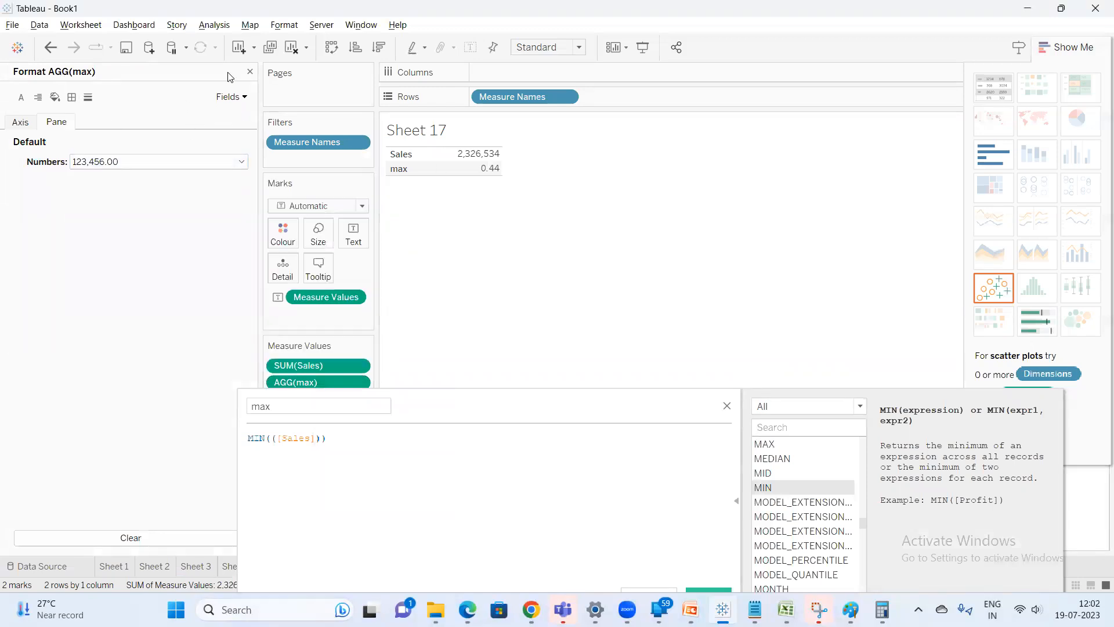
left_click(250, 73)
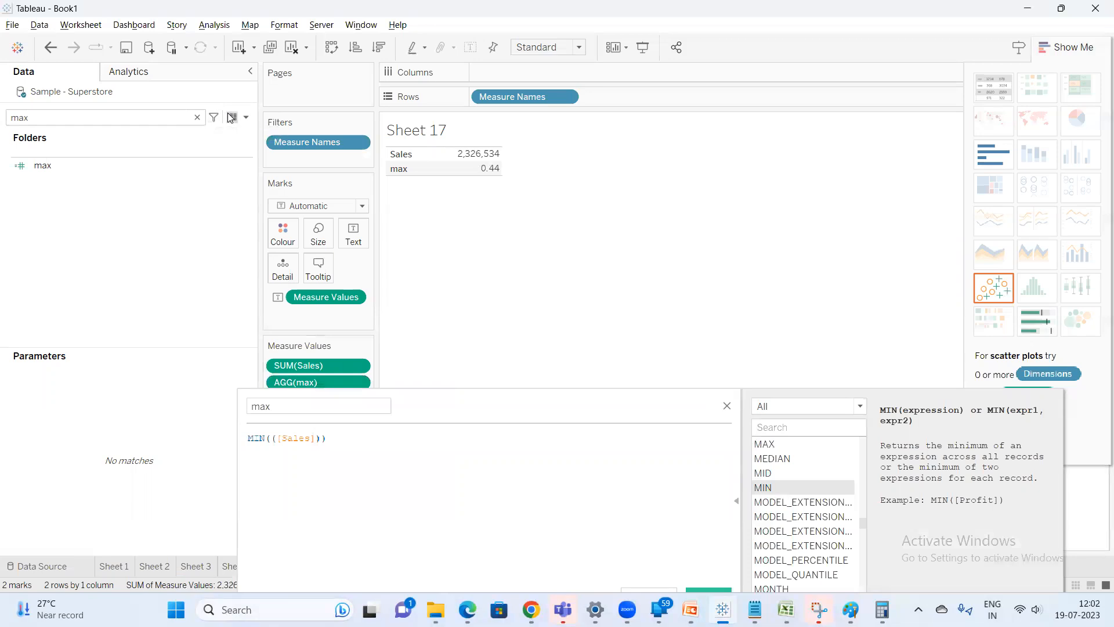
Open the data source's underlying data, sort Sales in ascending order and examine the smallest values
left_click(231, 117)
left_click_drag(471, 456, 934, 431)
left_click(795, 212)
left_click(781, 247)
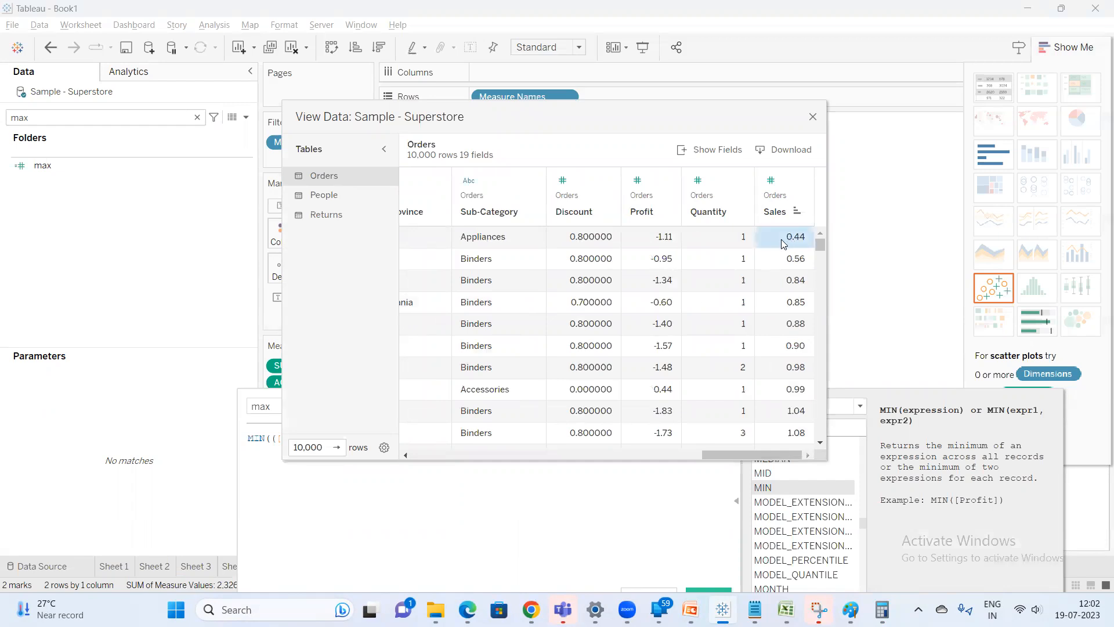
left_click(812, 121)
Confirm the MIN calculation and close the calculation editor
mouse_move(484, 174)
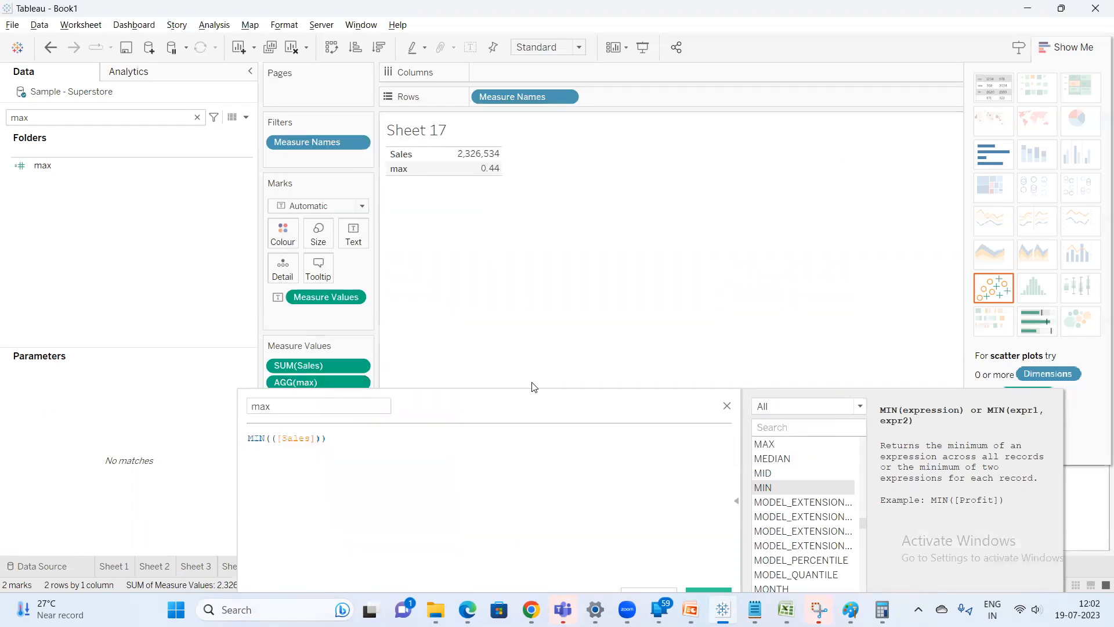
left_click_drag(498, 416, 481, 333)
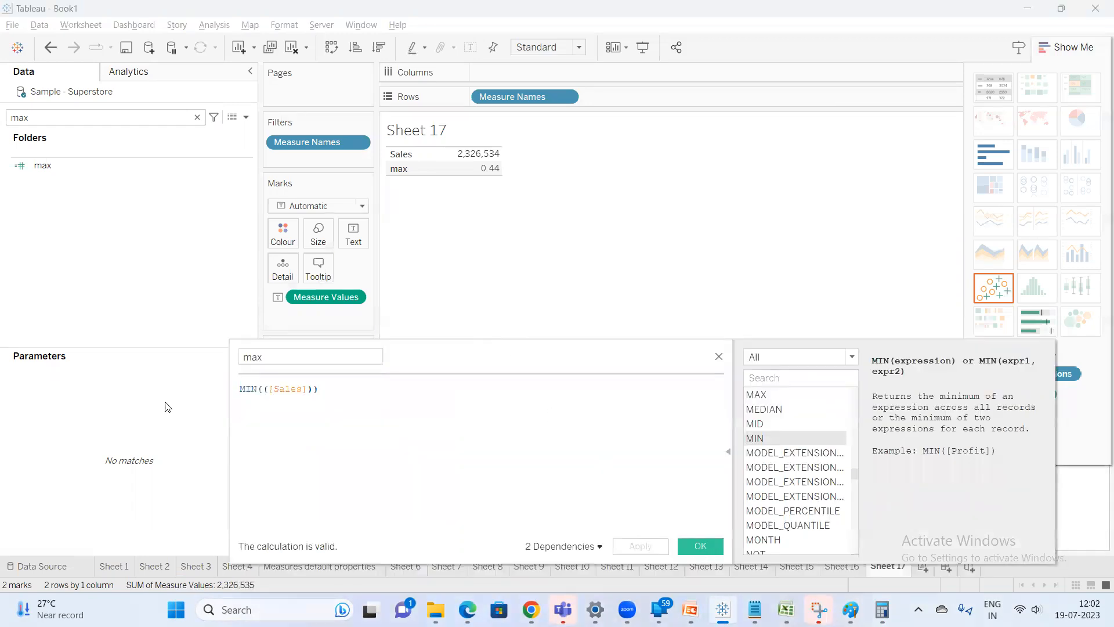
left_click(706, 552)
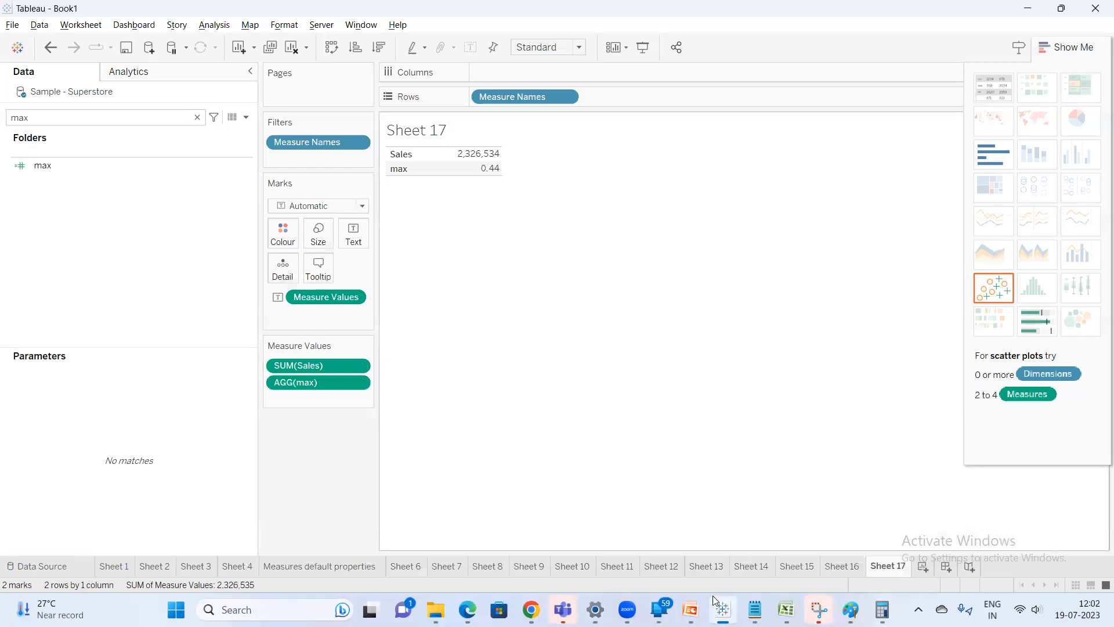
Switch to the Tableau training presentation, show its final Thank you slide, then switch to the Google Meet window
left_click(690, 609)
scroll(87, 291, "down", 5)
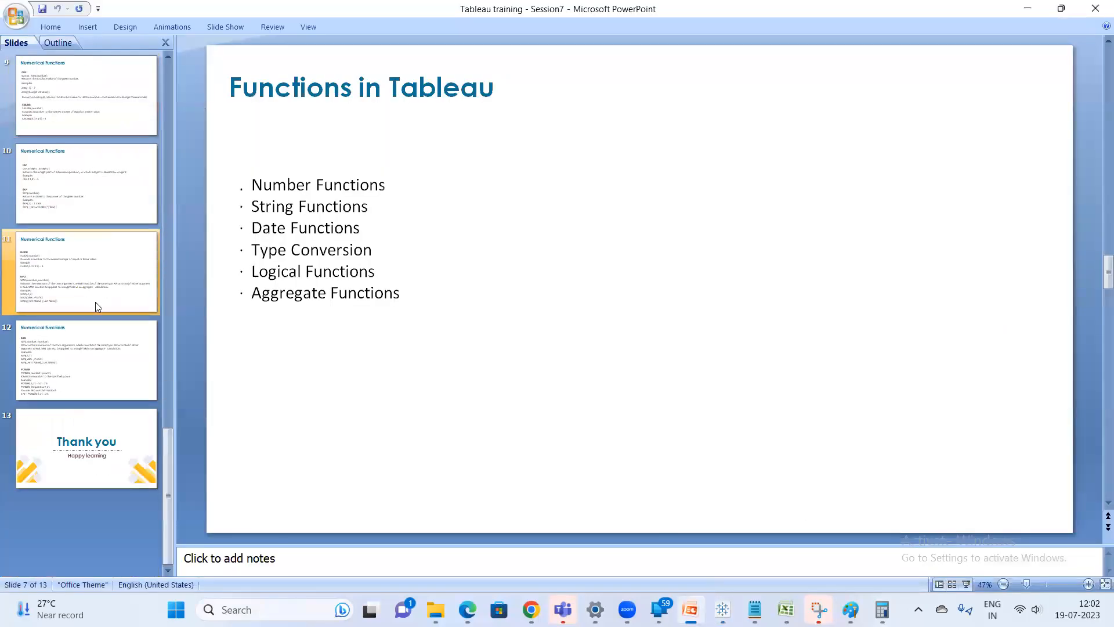
left_click(118, 458)
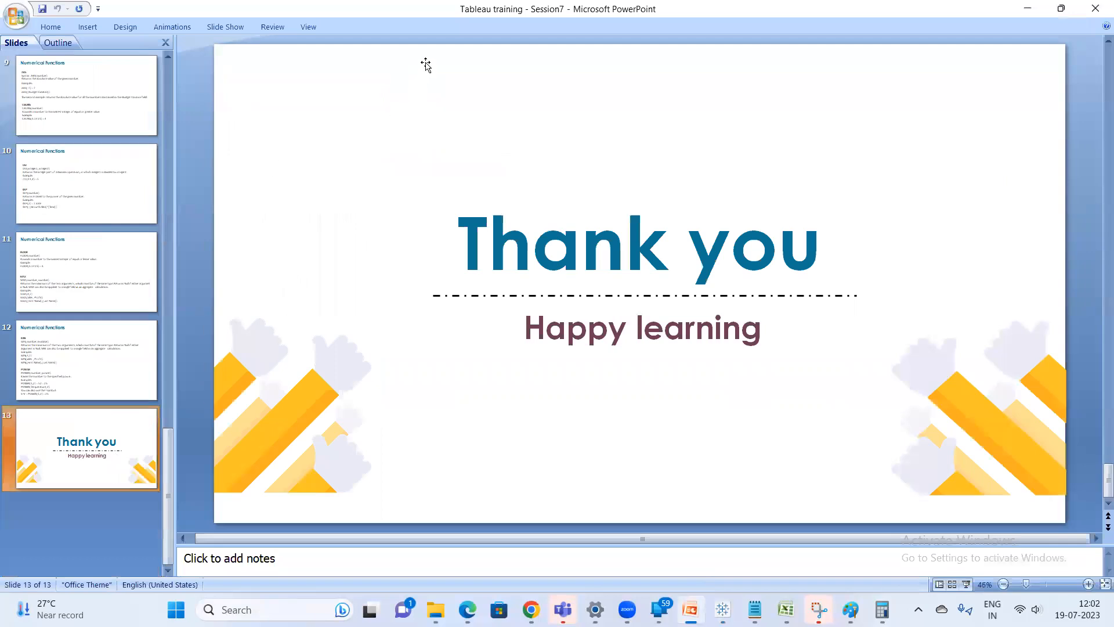
left_click(1028, 8)
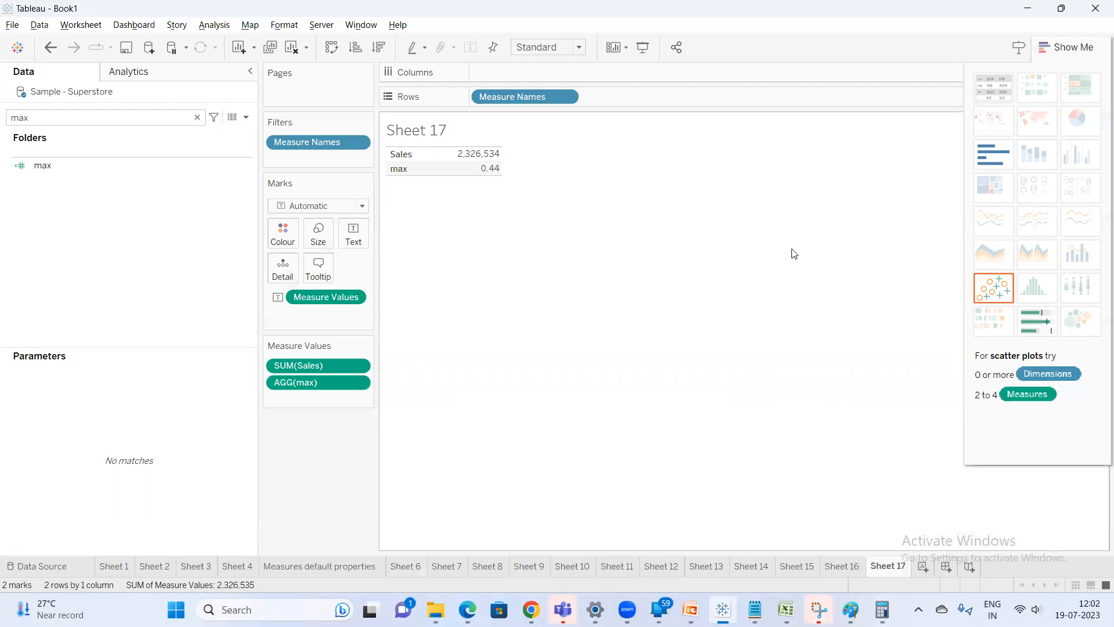
key("alt+Tab")
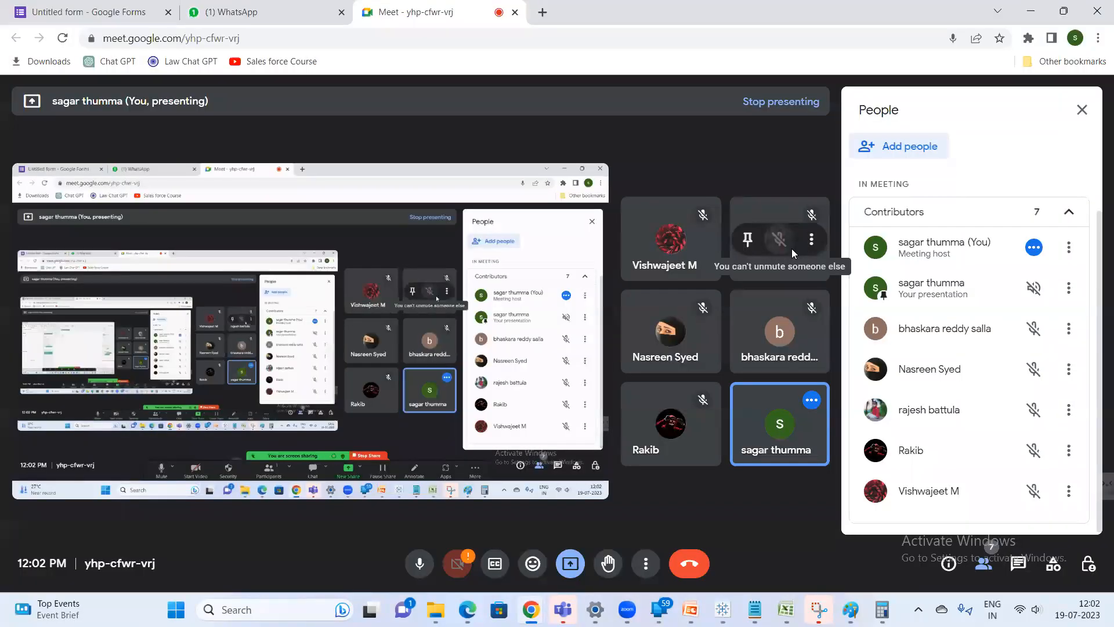